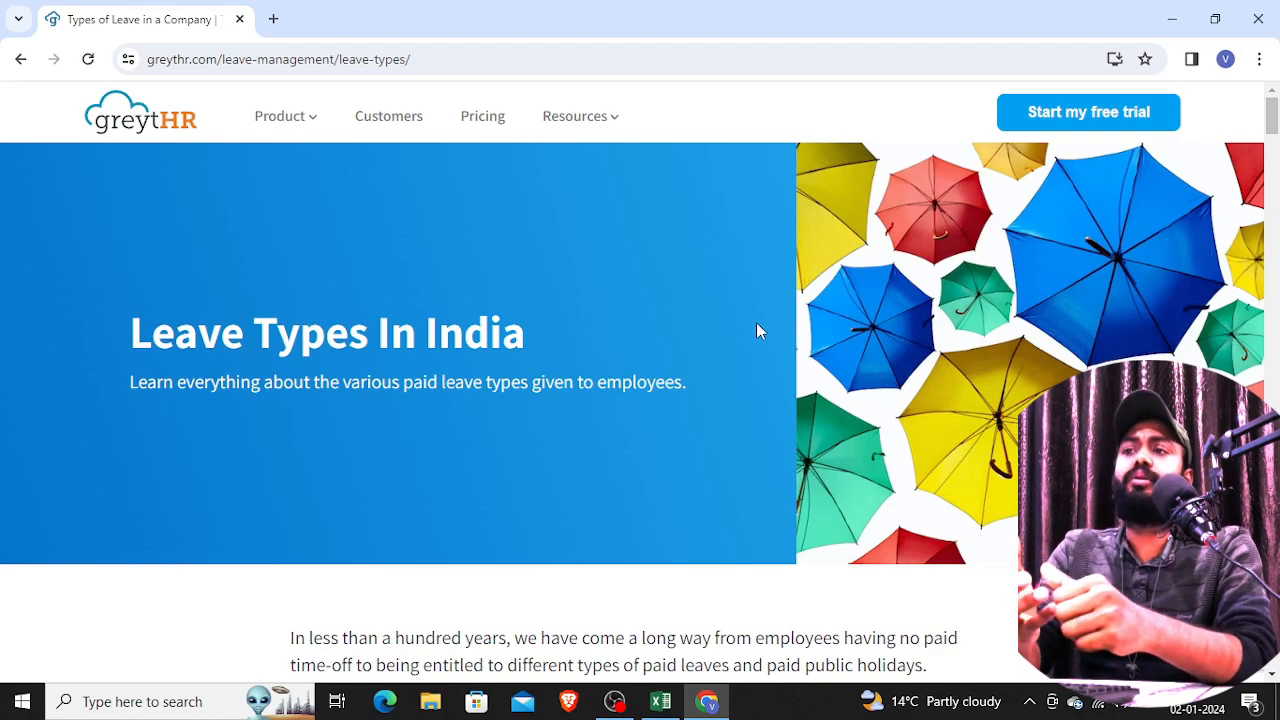
- Look through the numbered leave types listed on the greytHR leave types page
scroll(970, 390, down, 6)
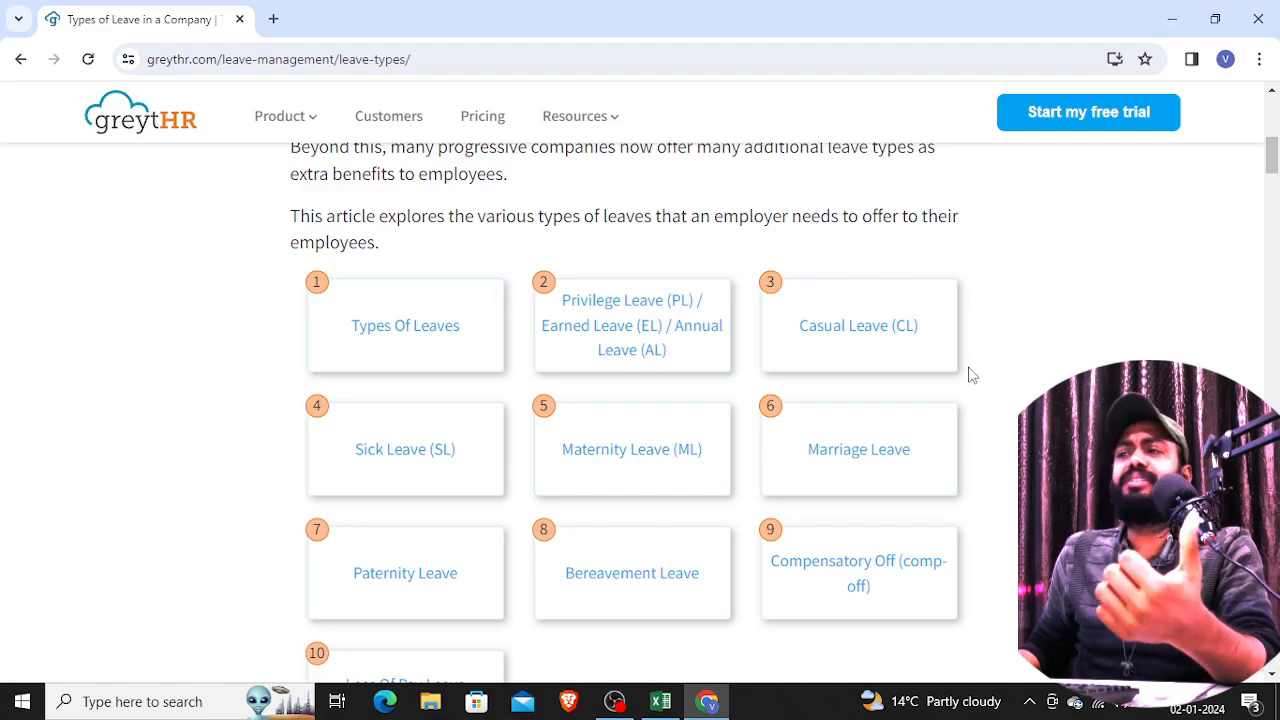
scroll(969, 374, down, 1)
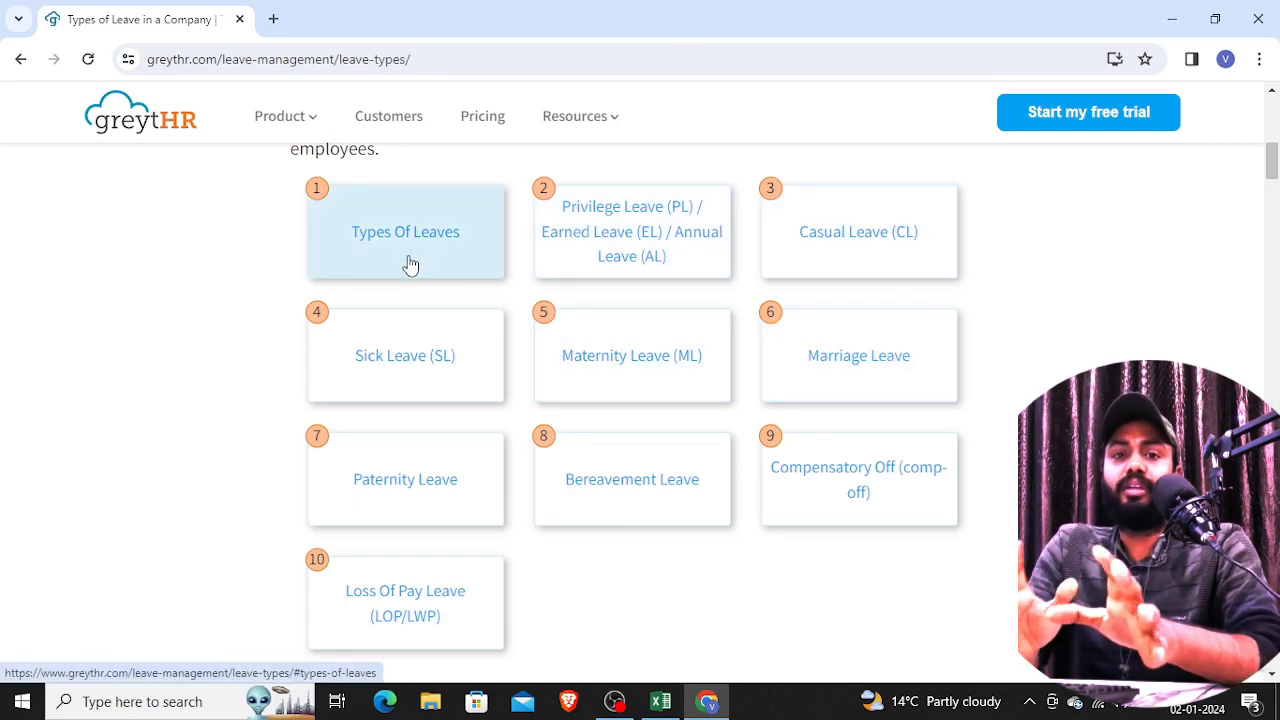
- Switch to the blank Excel workbook and hide the gridlines on Sheet1
click(653, 701)
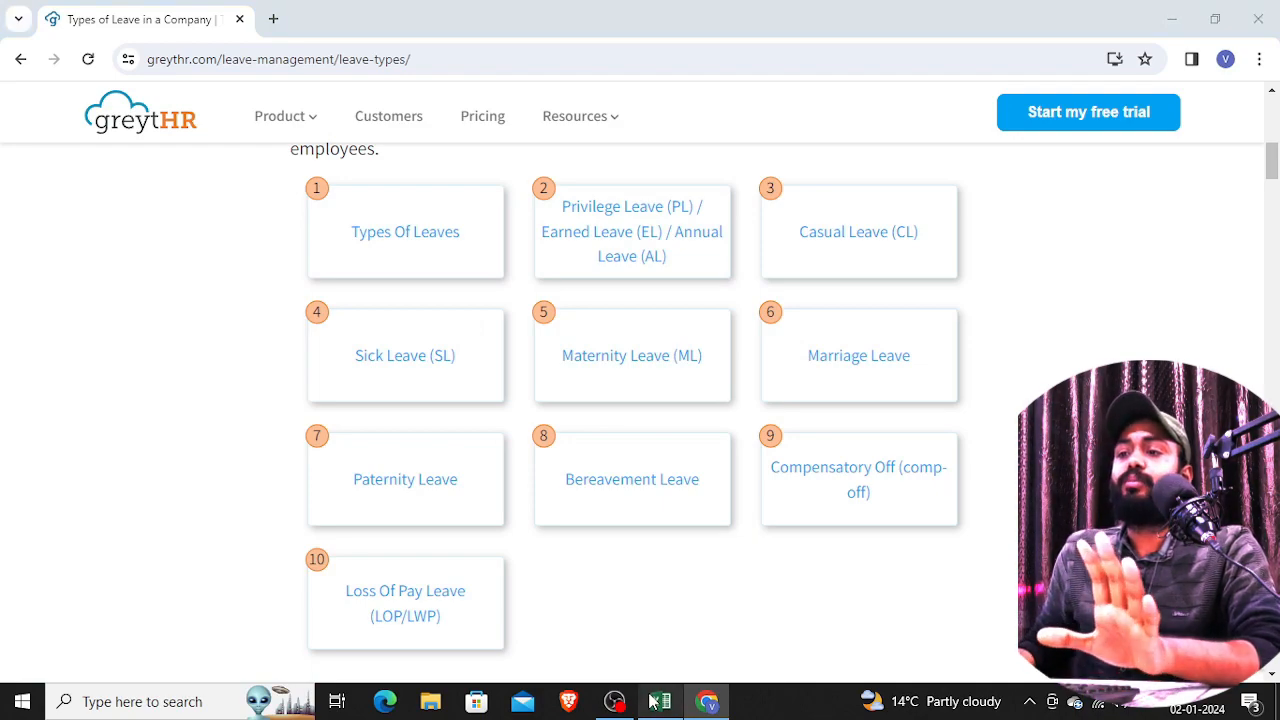
scroll(334, 418, down, 1)
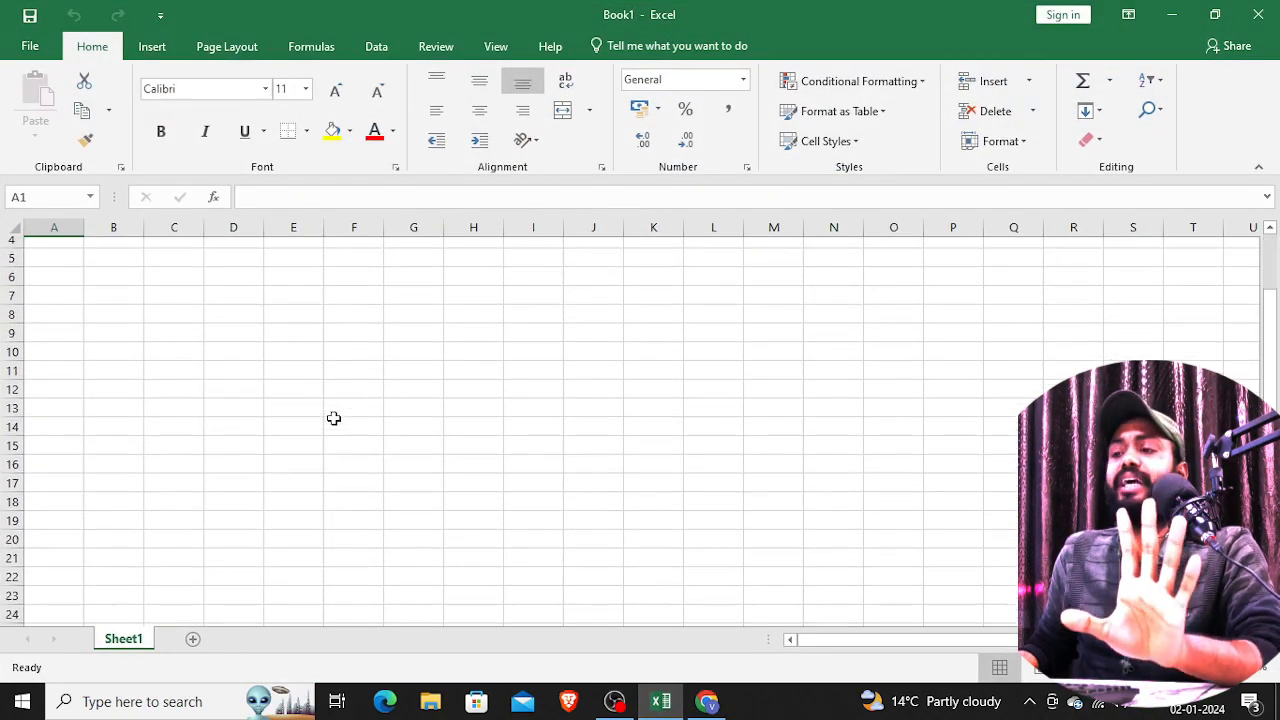
scroll(334, 418, up, 1)
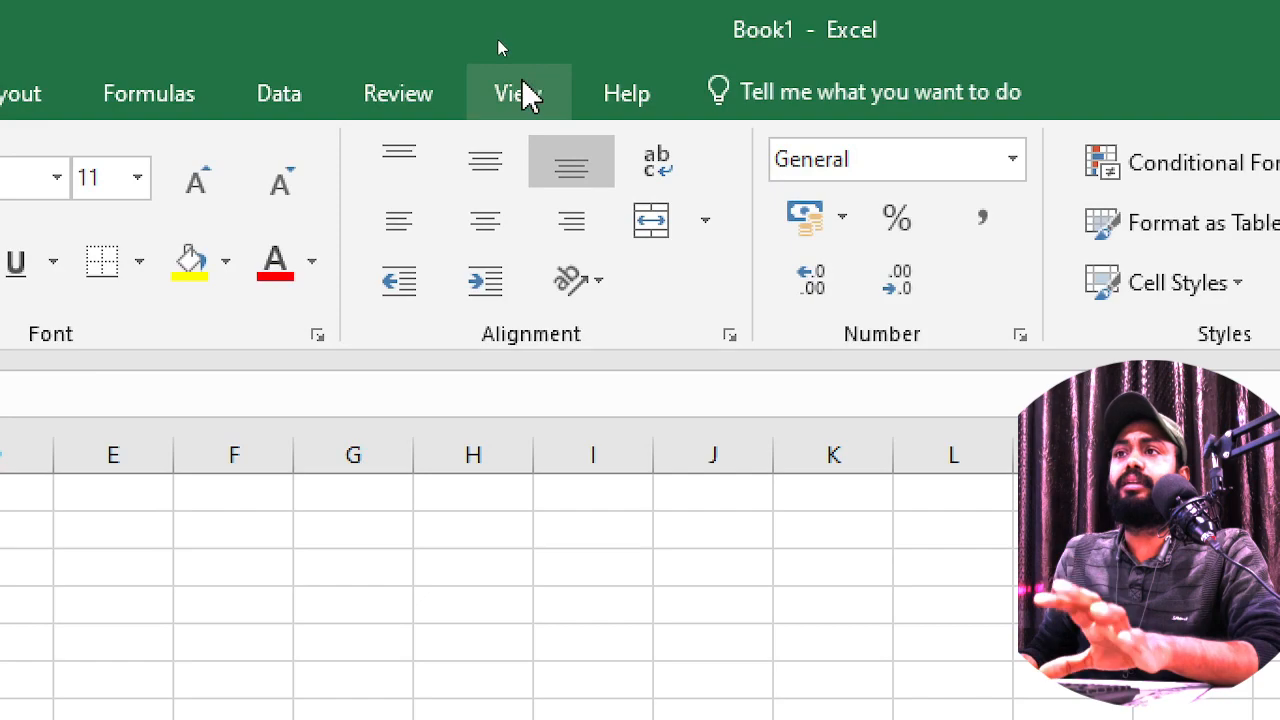
click(499, 47)
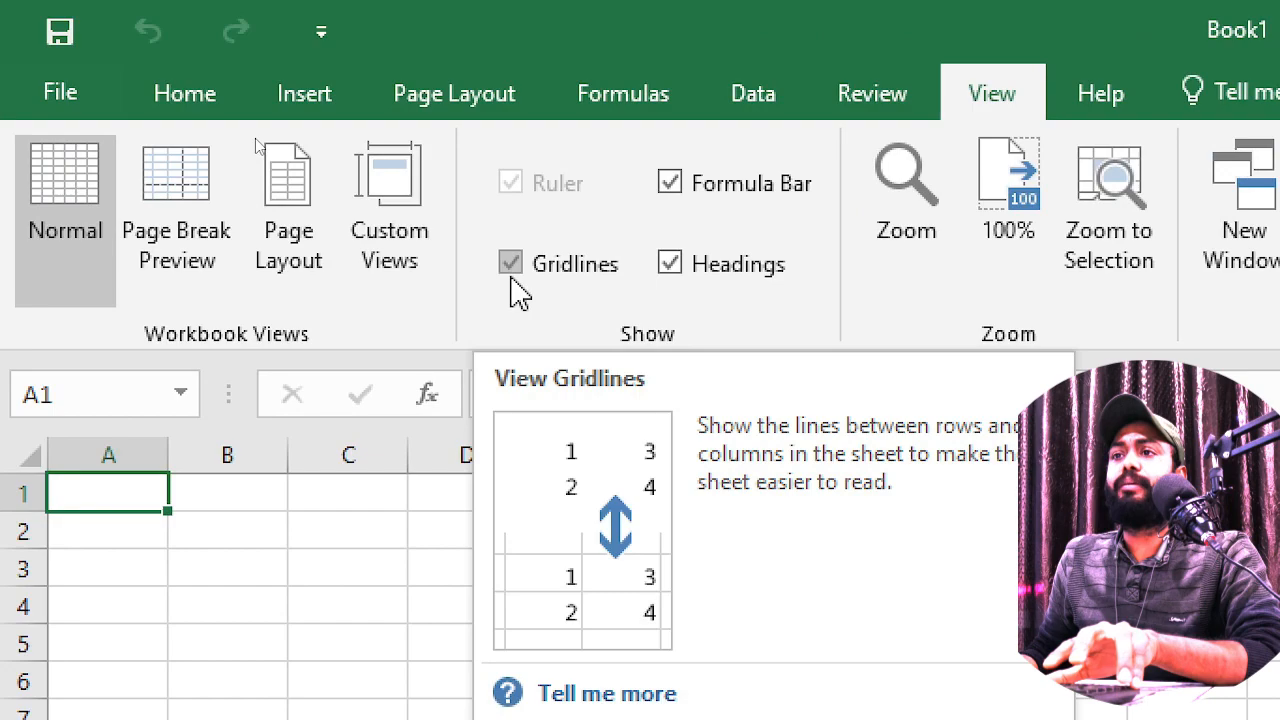
click(512, 272)
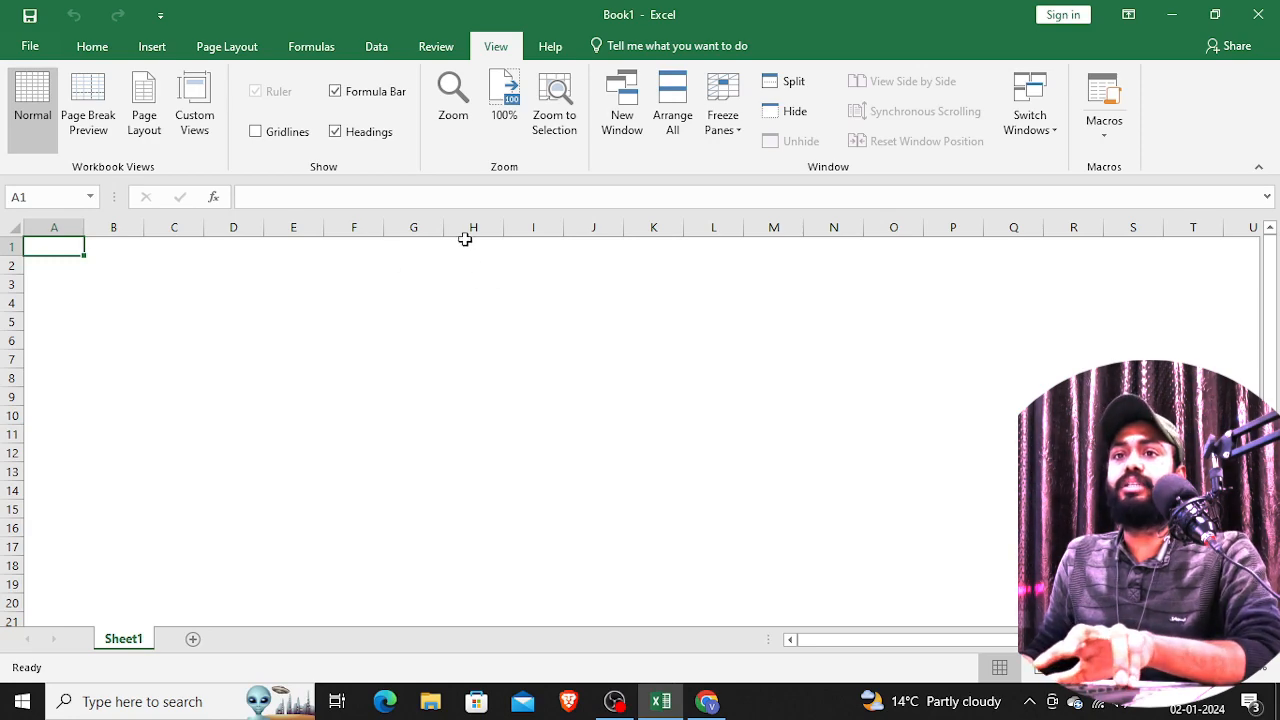
- Merge and center the range H1:N2 into a single title cell
drag(471, 241, 849, 266)
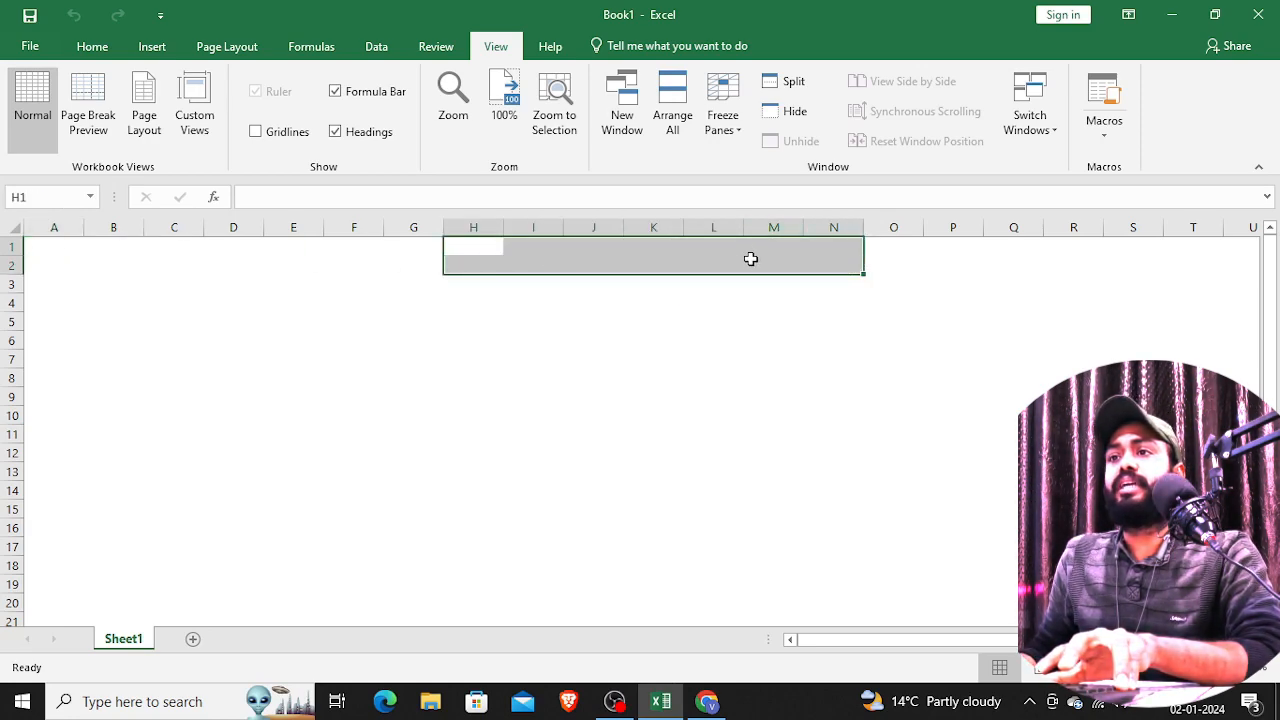
click(104, 50)
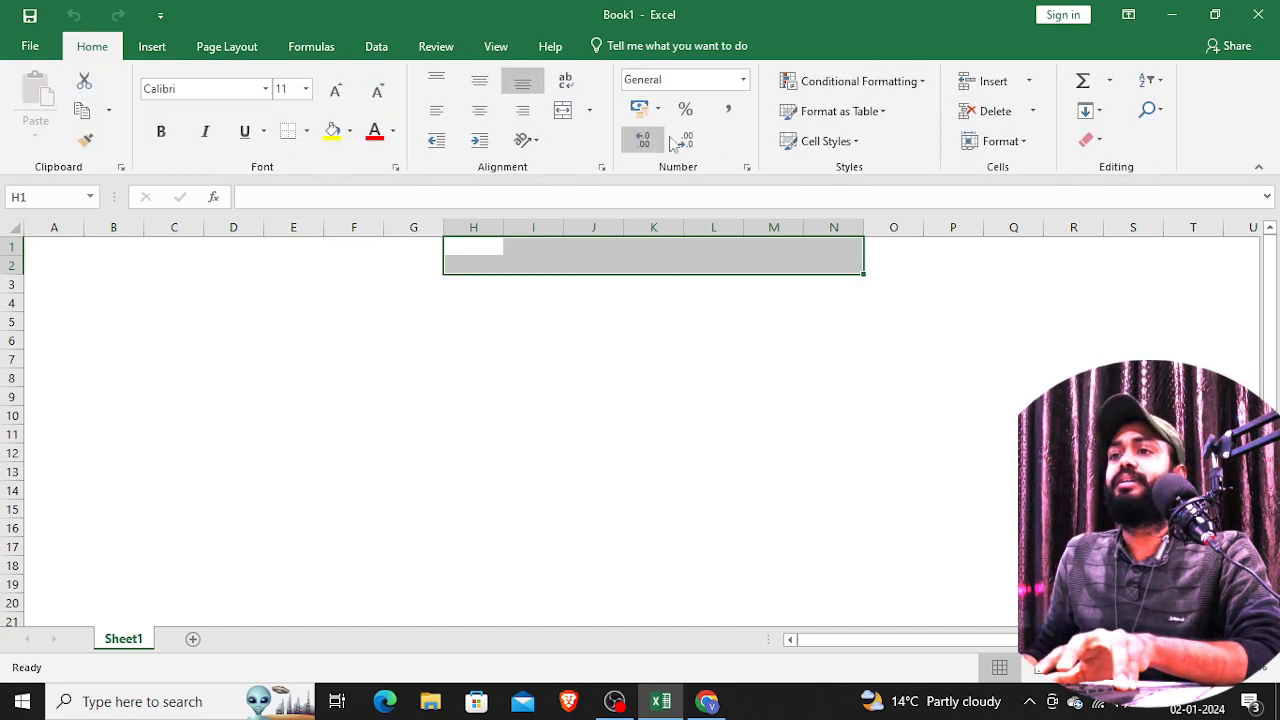
click(563, 115)
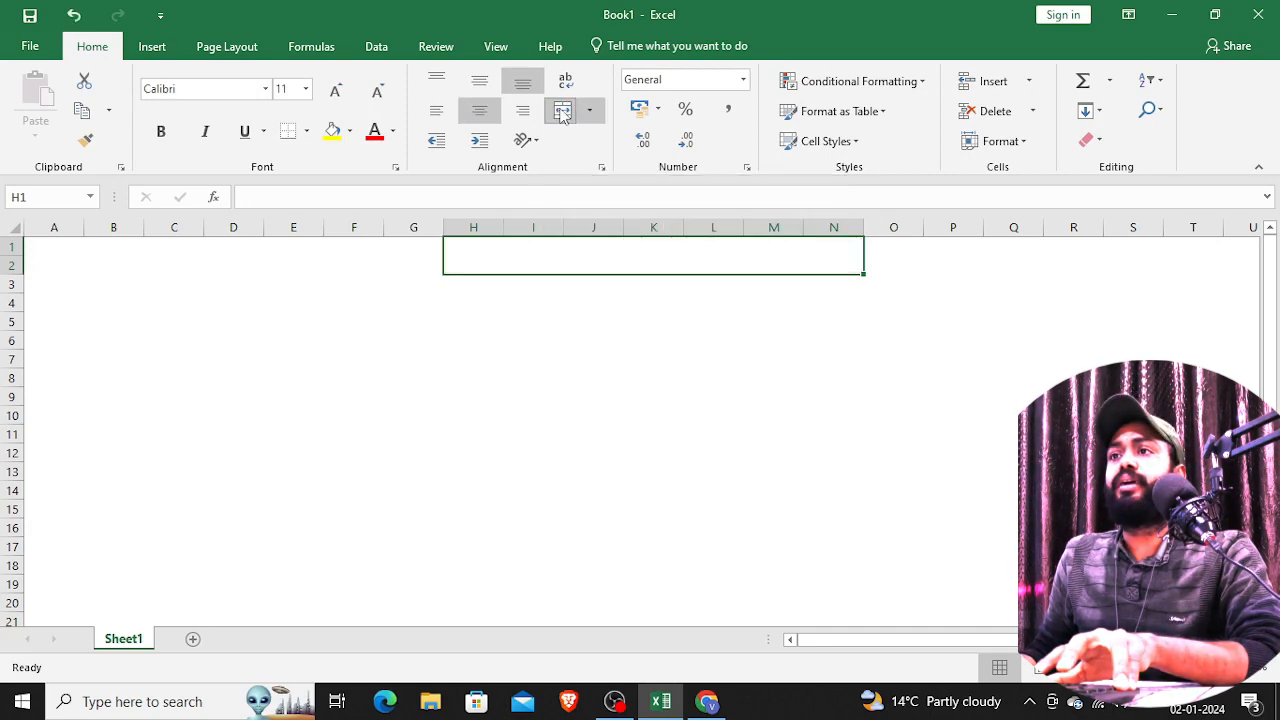
click(567, 297)
click(535, 260)
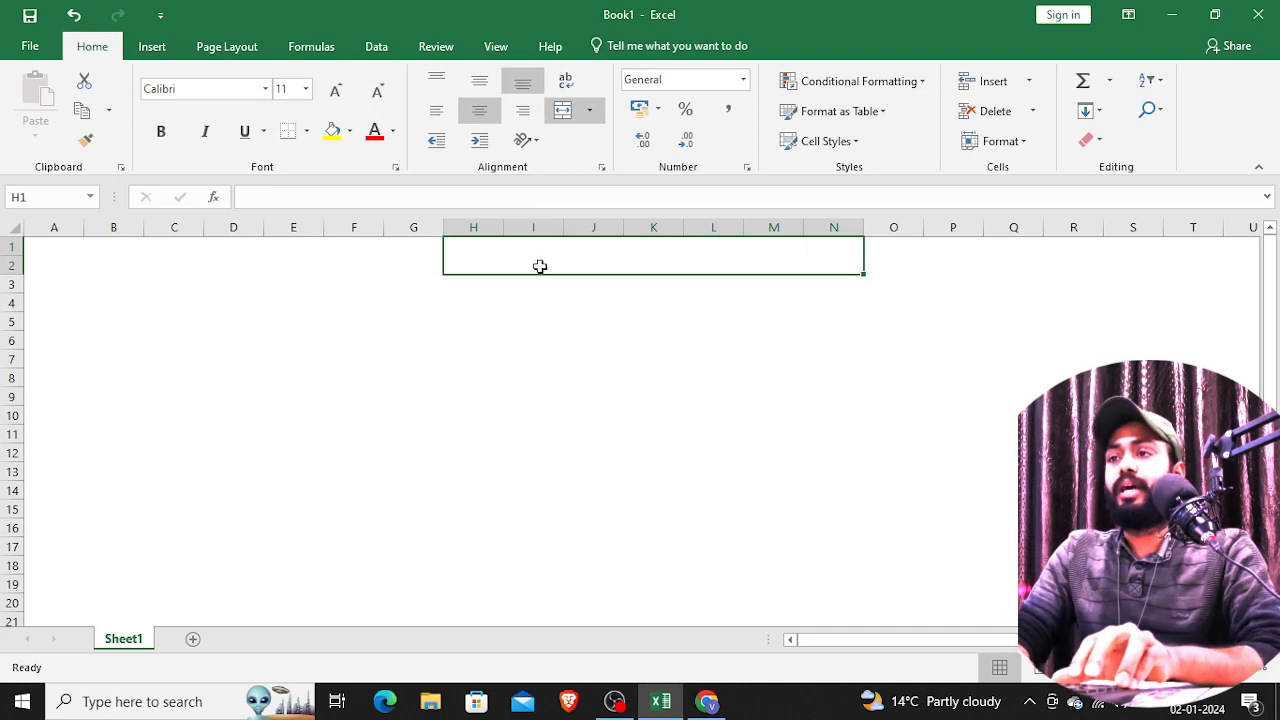
- Enter the title "Attendance Management System" in the merged cell H1:N2
double_click(541, 267)
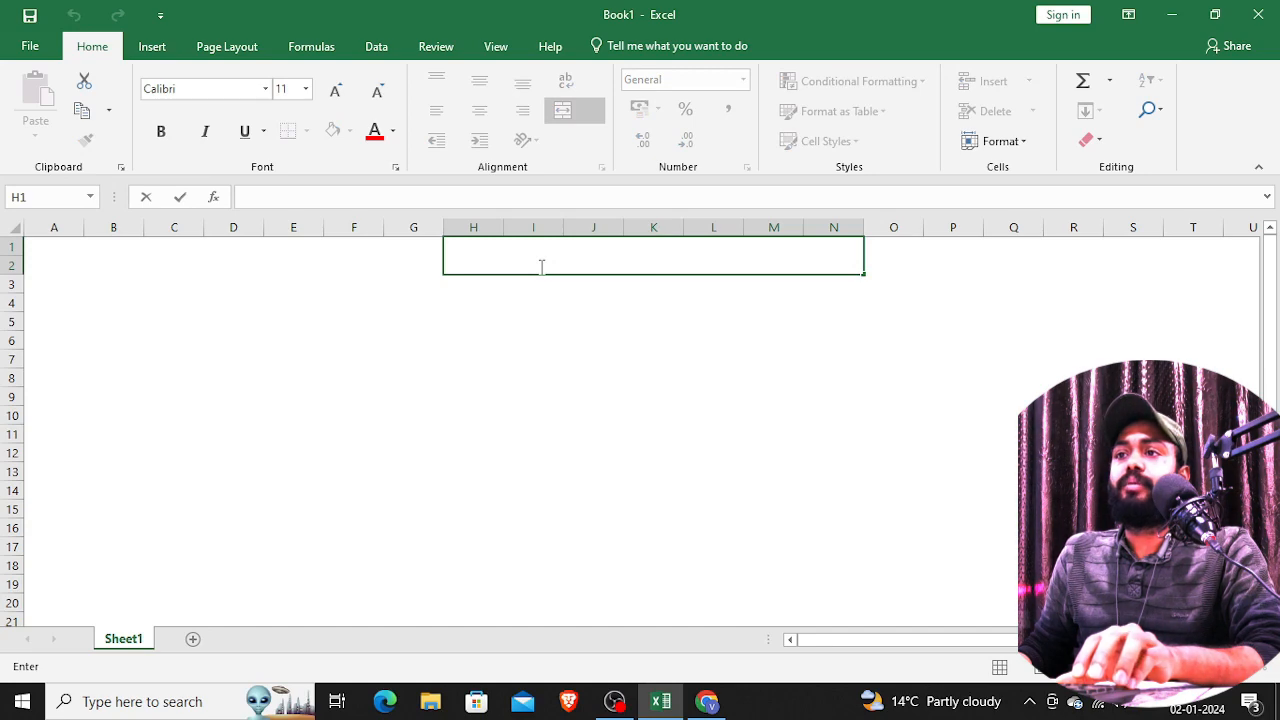
text(Attendance)
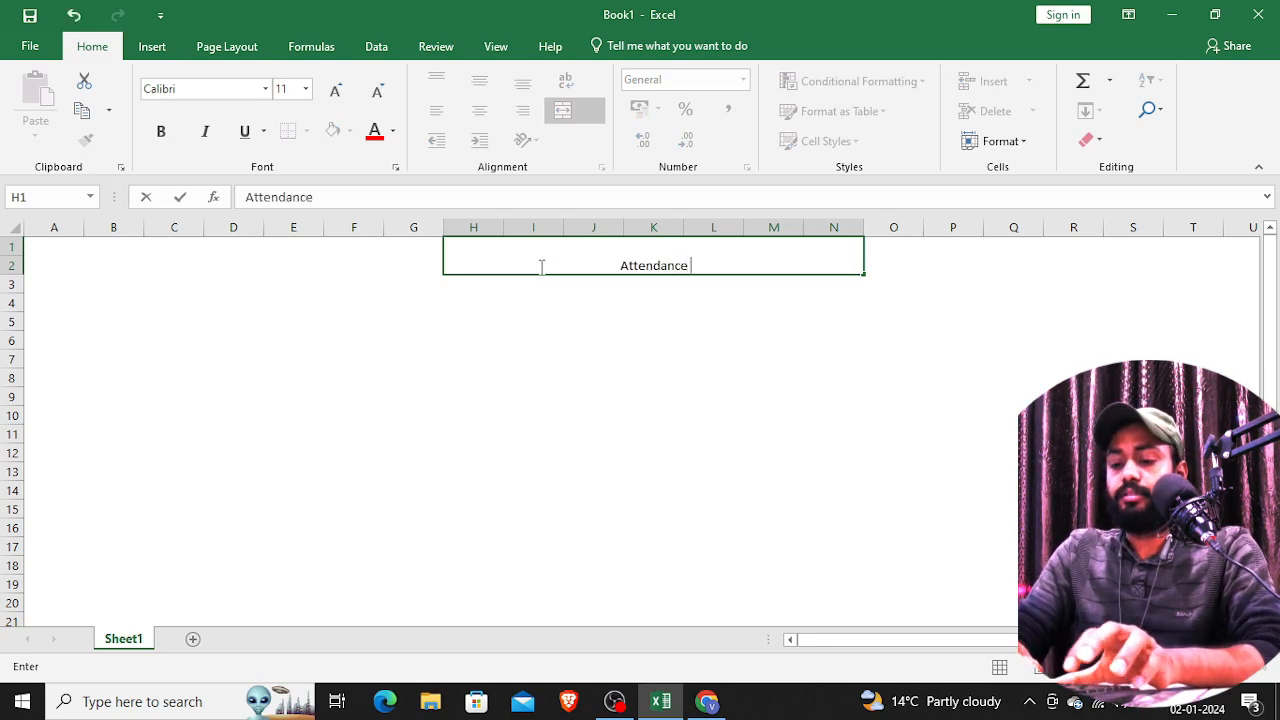
text( Managemen)
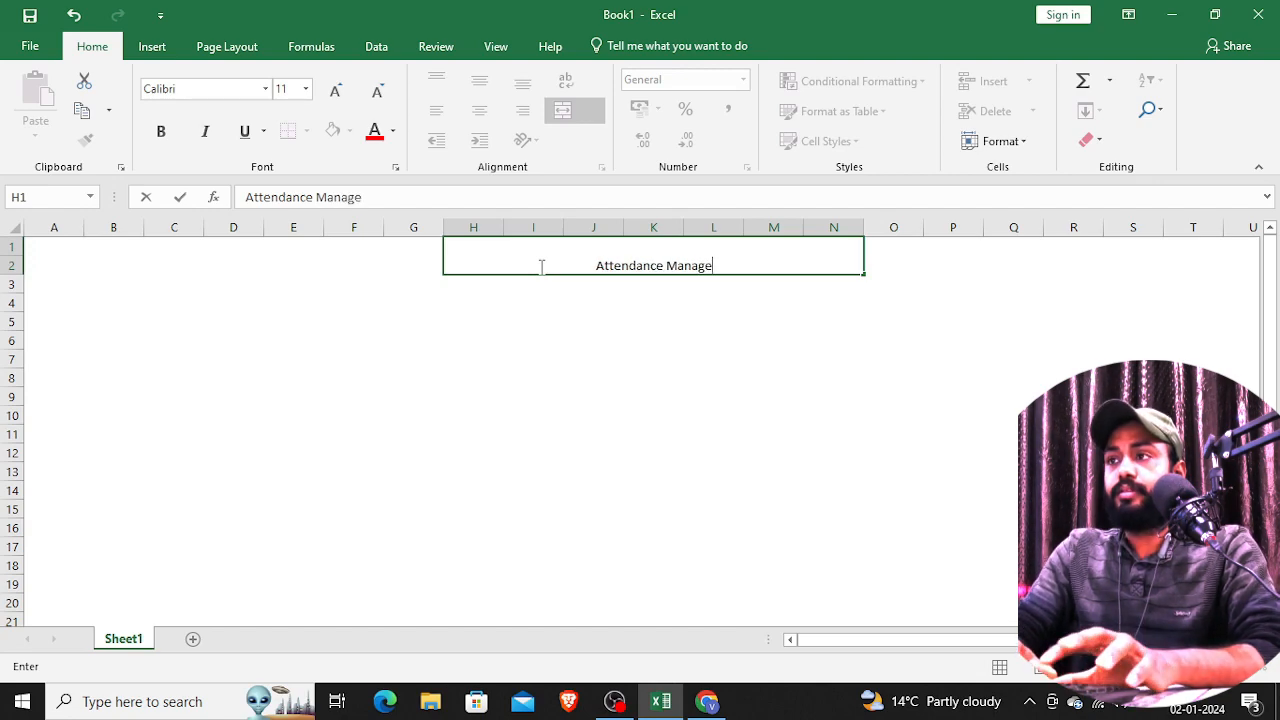
text(t )
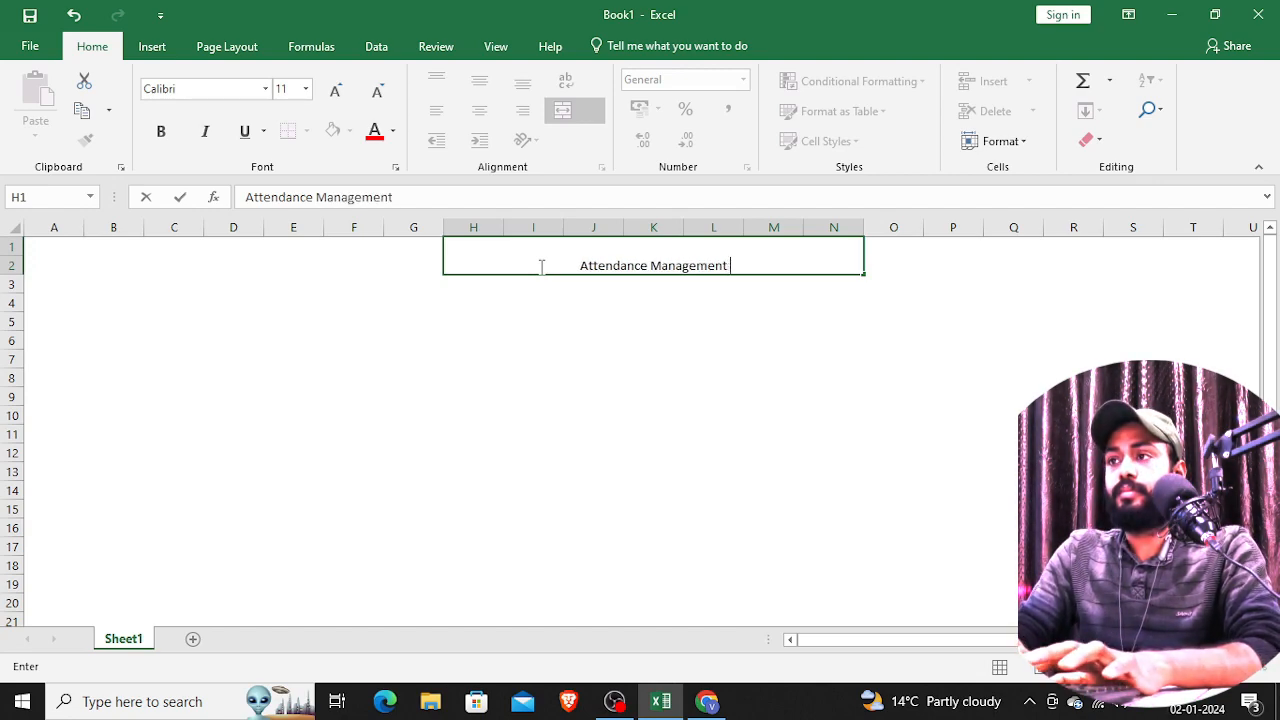
text(System)
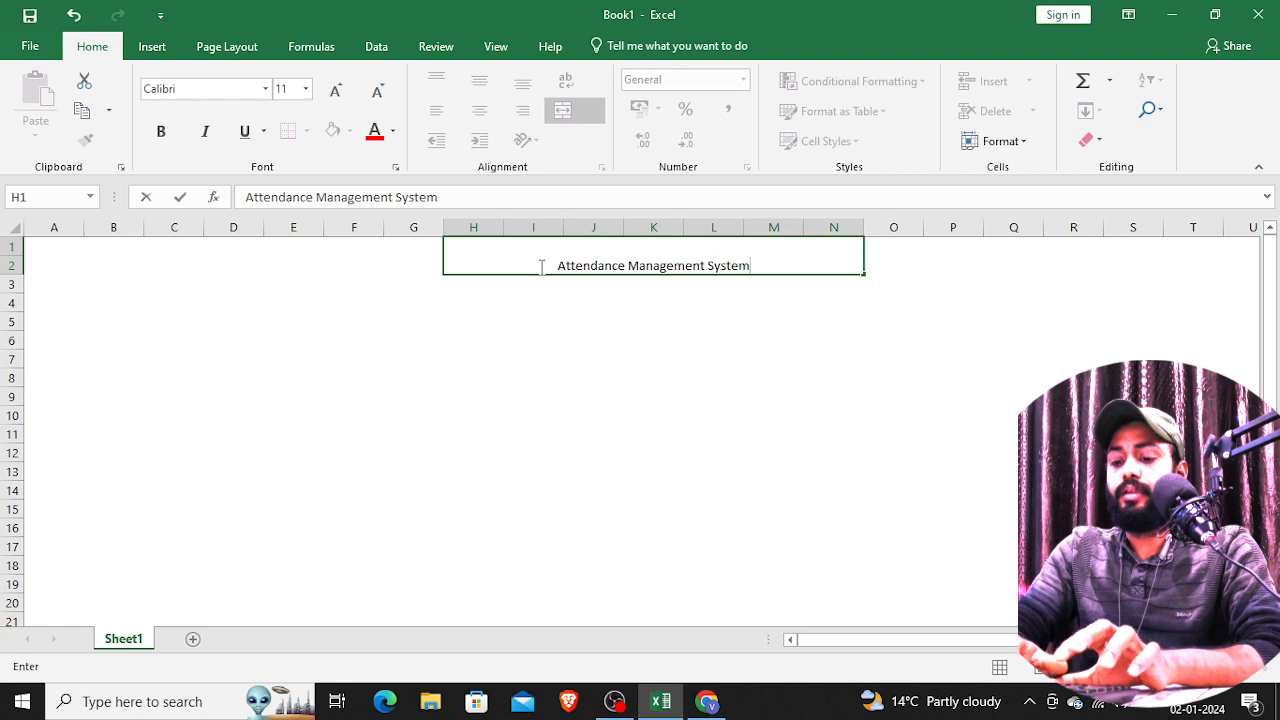
click(610, 305)
- Make the sheet title bold and enlarge its font size to 20
click(610, 267)
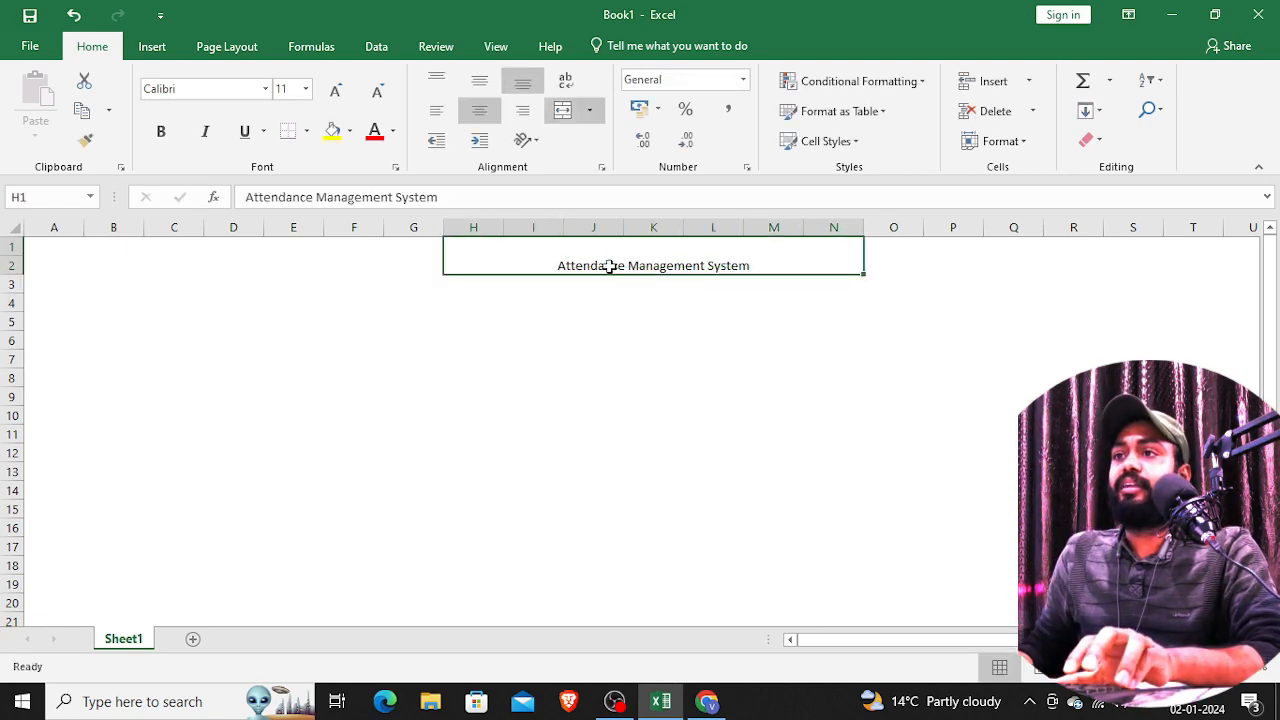
click(160, 131)
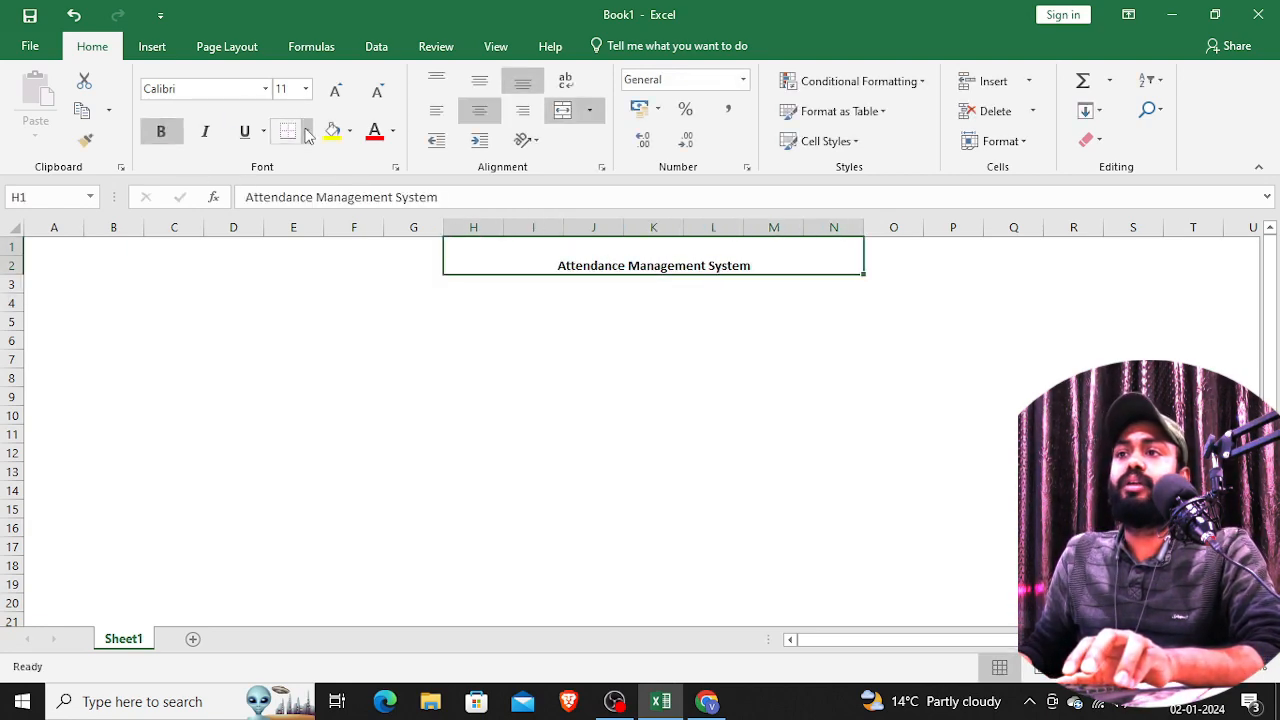
click(330, 93)
click(330, 93)
click(330, 93)
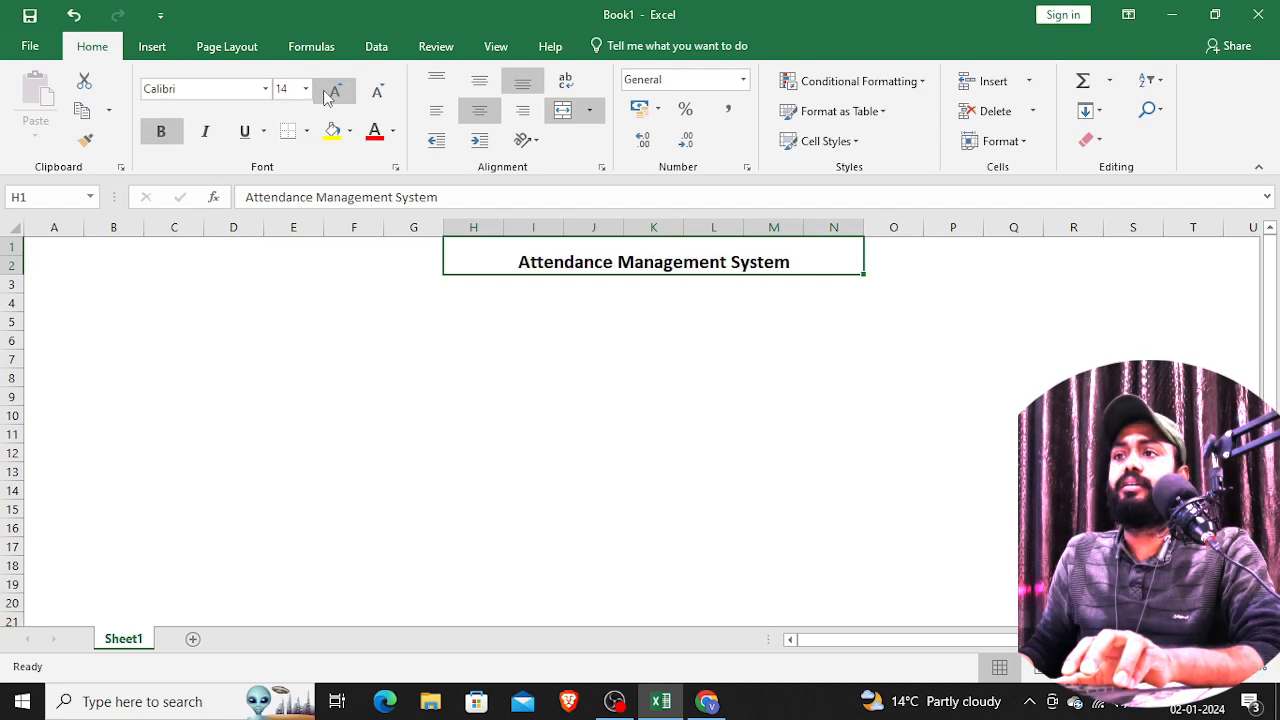
click(330, 93)
click(330, 93)
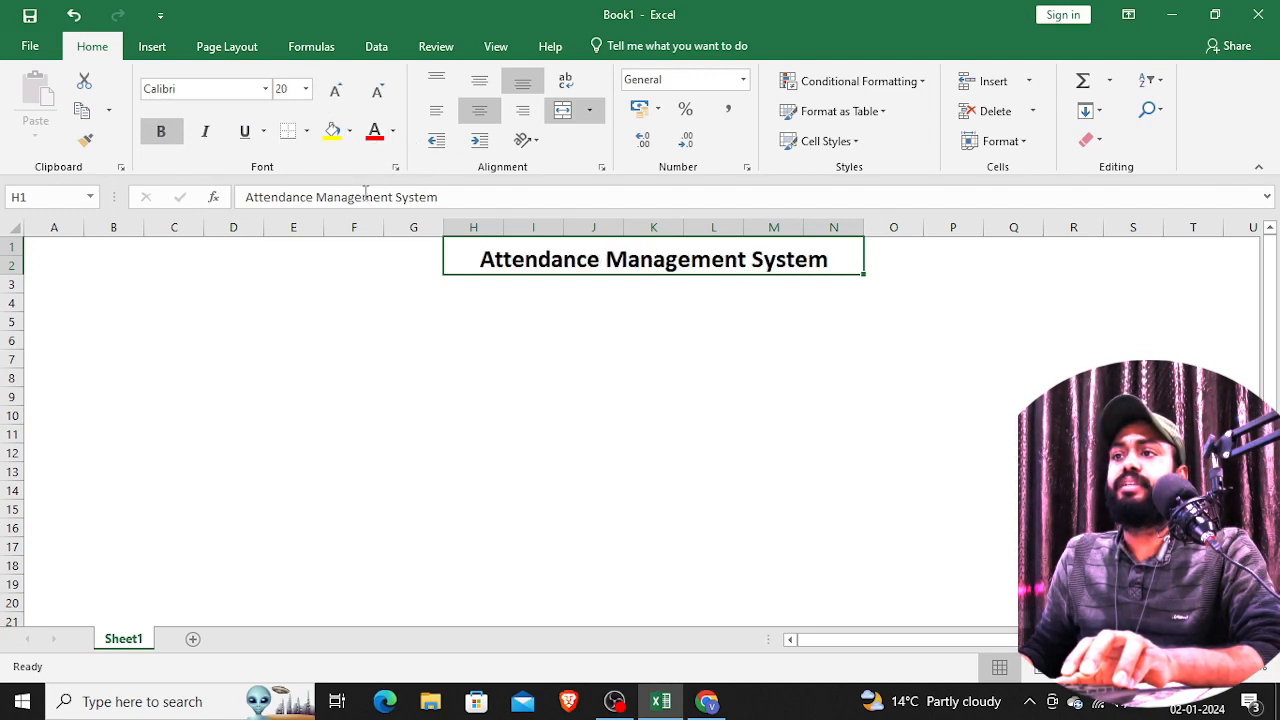
- Fill the merged title cell with light green and middle-align its text vertically
click(349, 131)
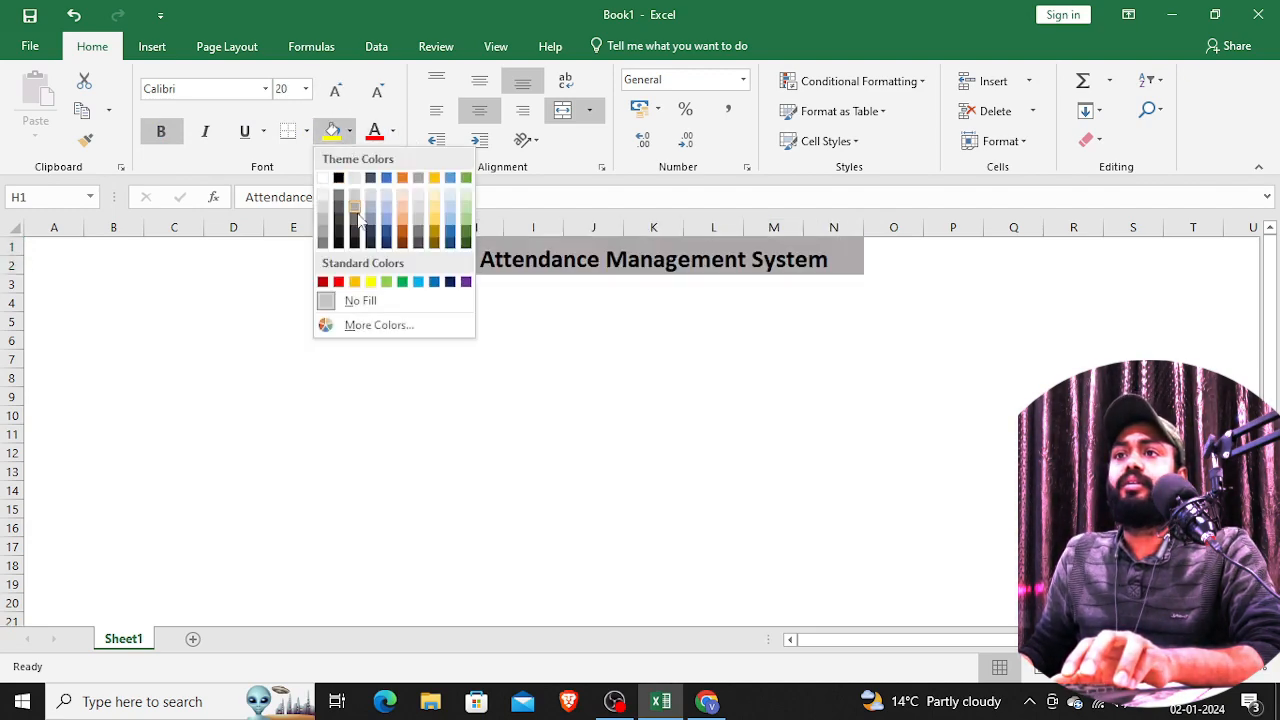
click(464, 207)
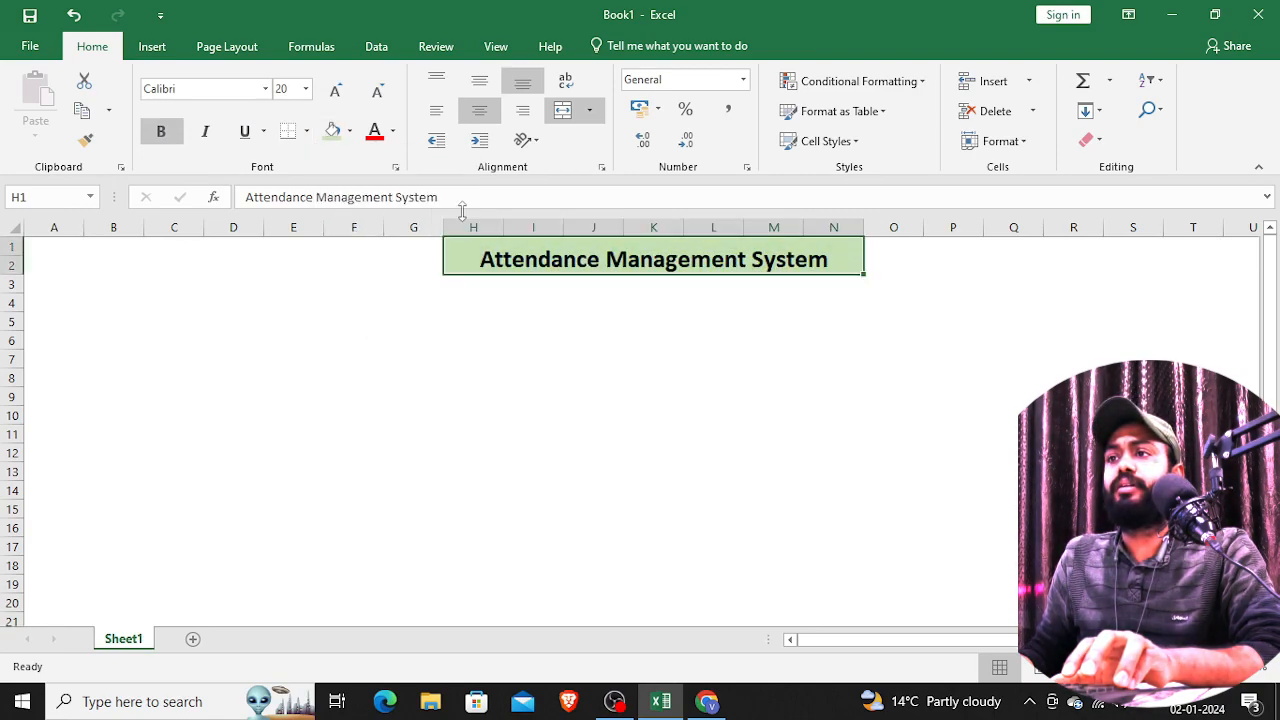
click(474, 307)
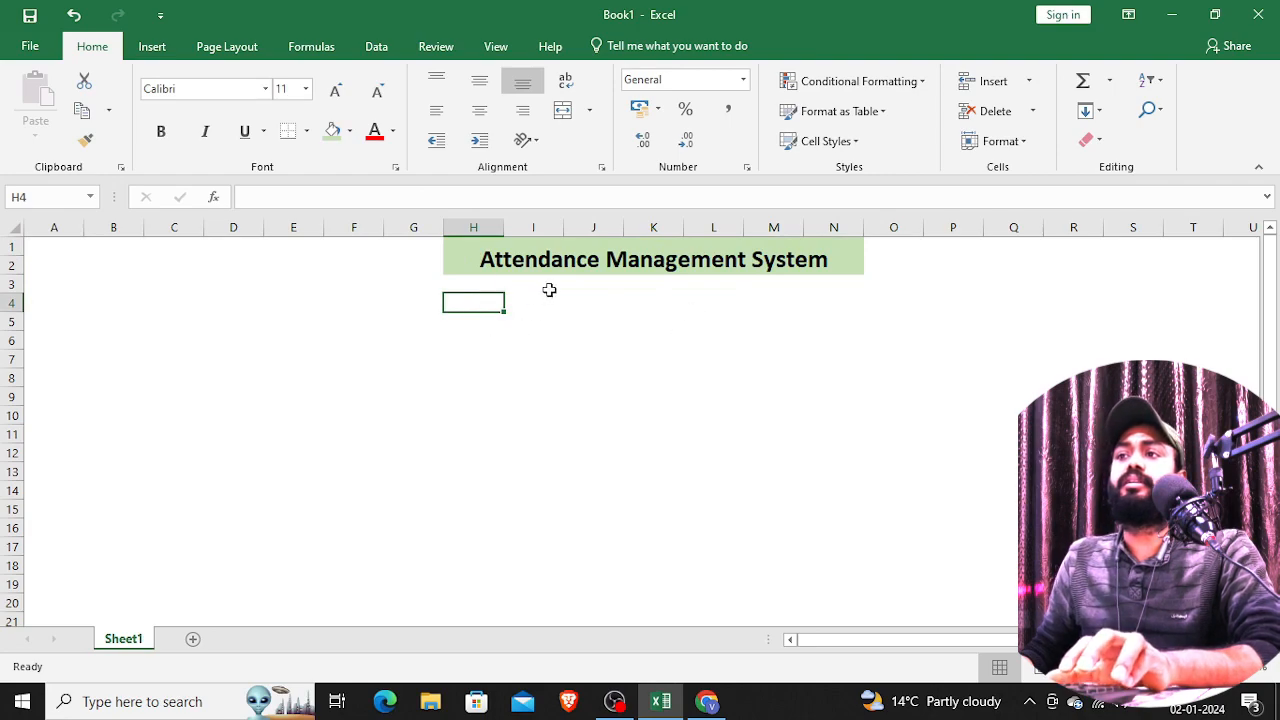
click(545, 249)
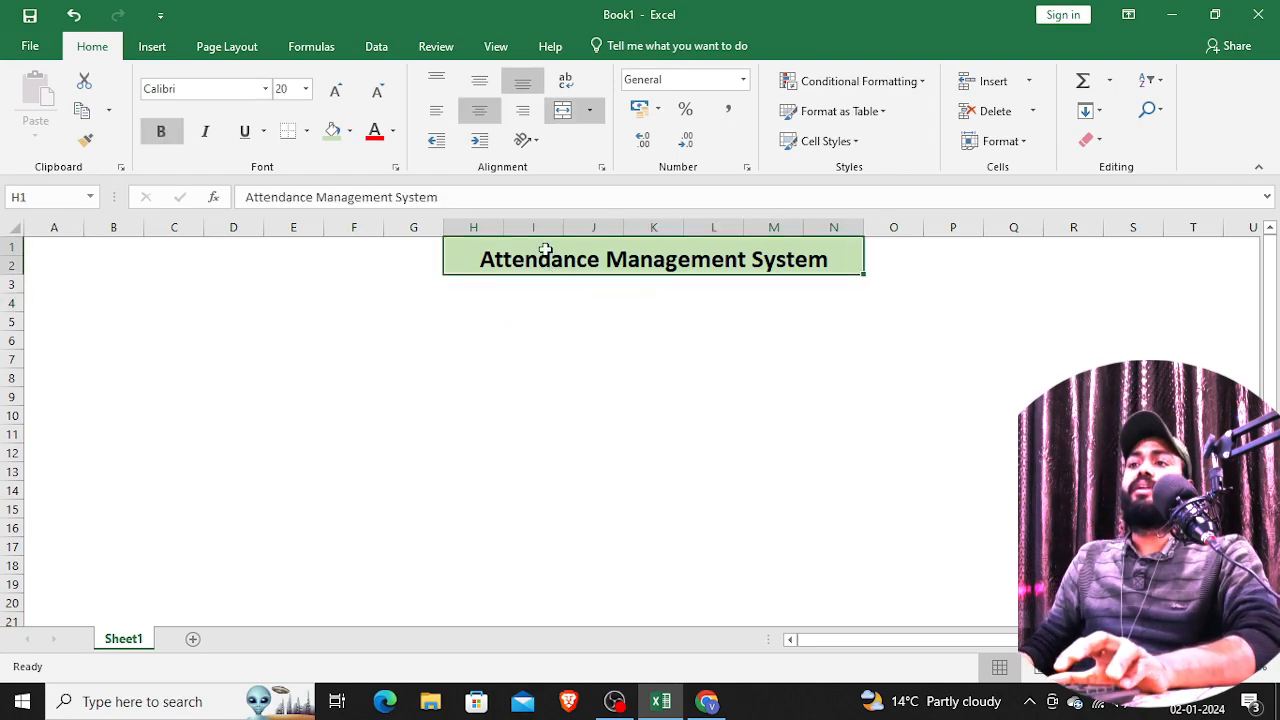
click(479, 80)
click(451, 286)
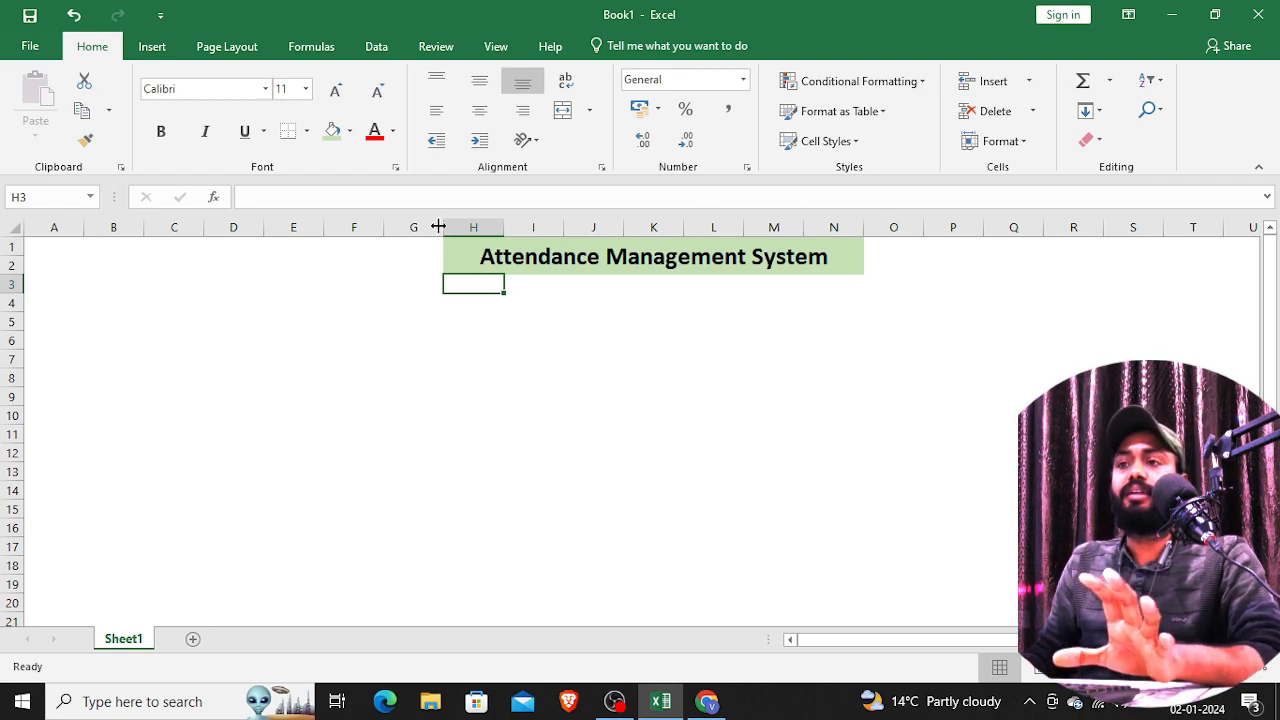
- Fill the header range E3:P3 with dark green and apply all borders to it
drag(300, 283, 901, 282)
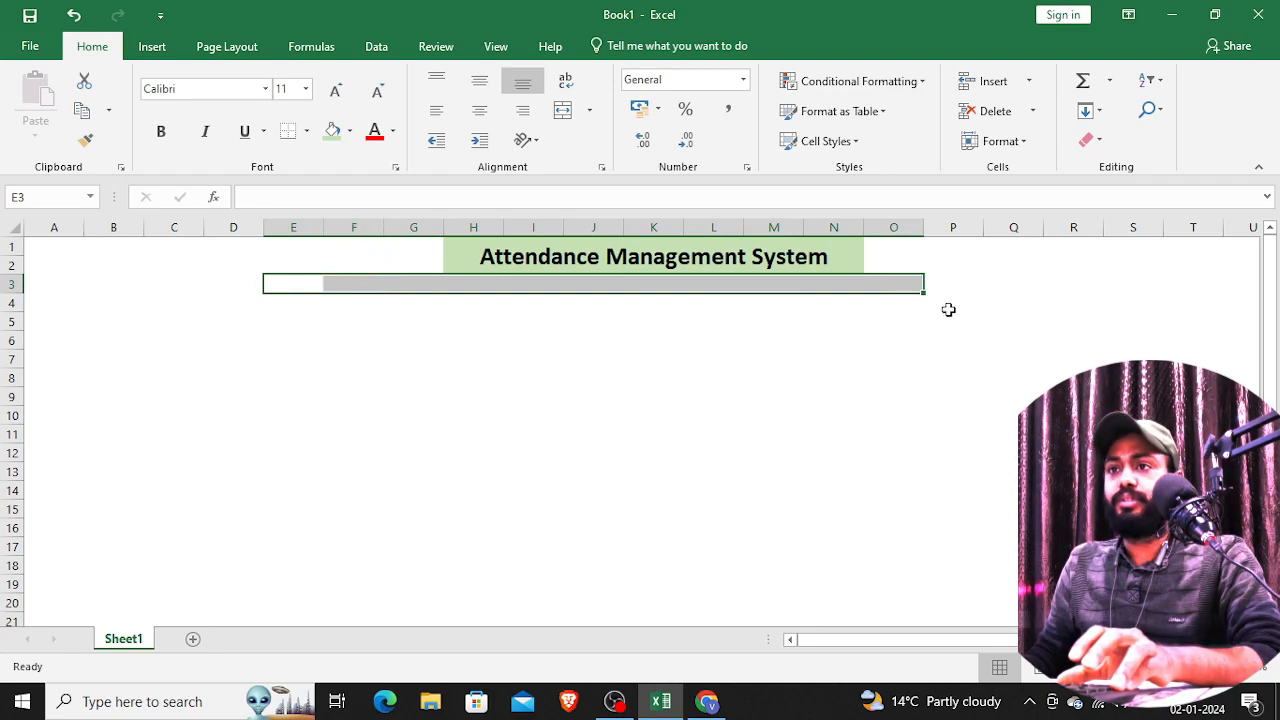
key(shift+Right)
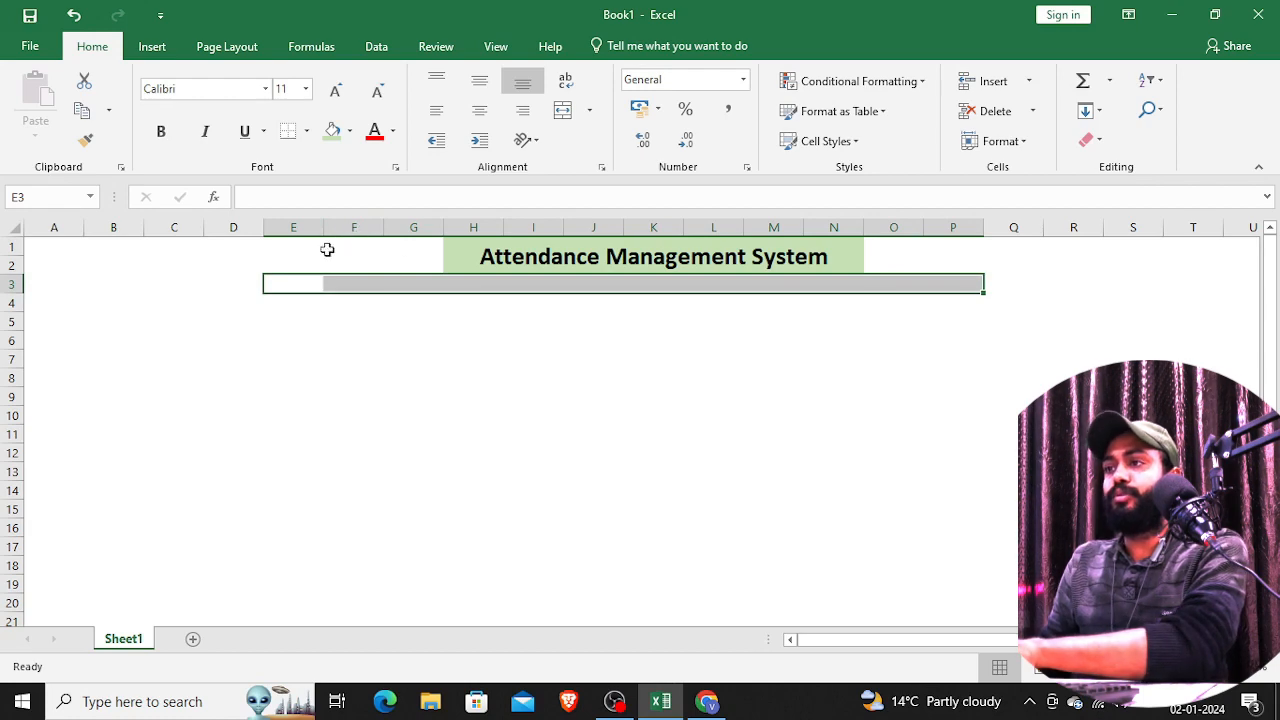
click(349, 131)
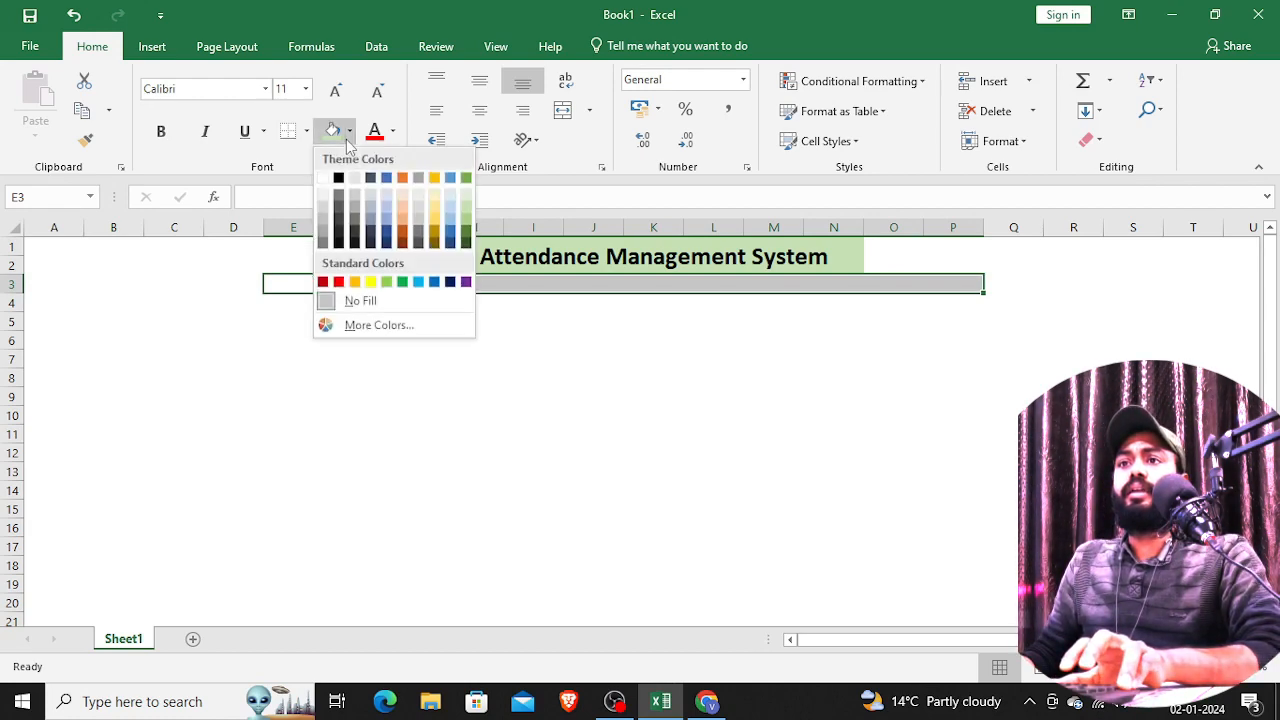
click(465, 235)
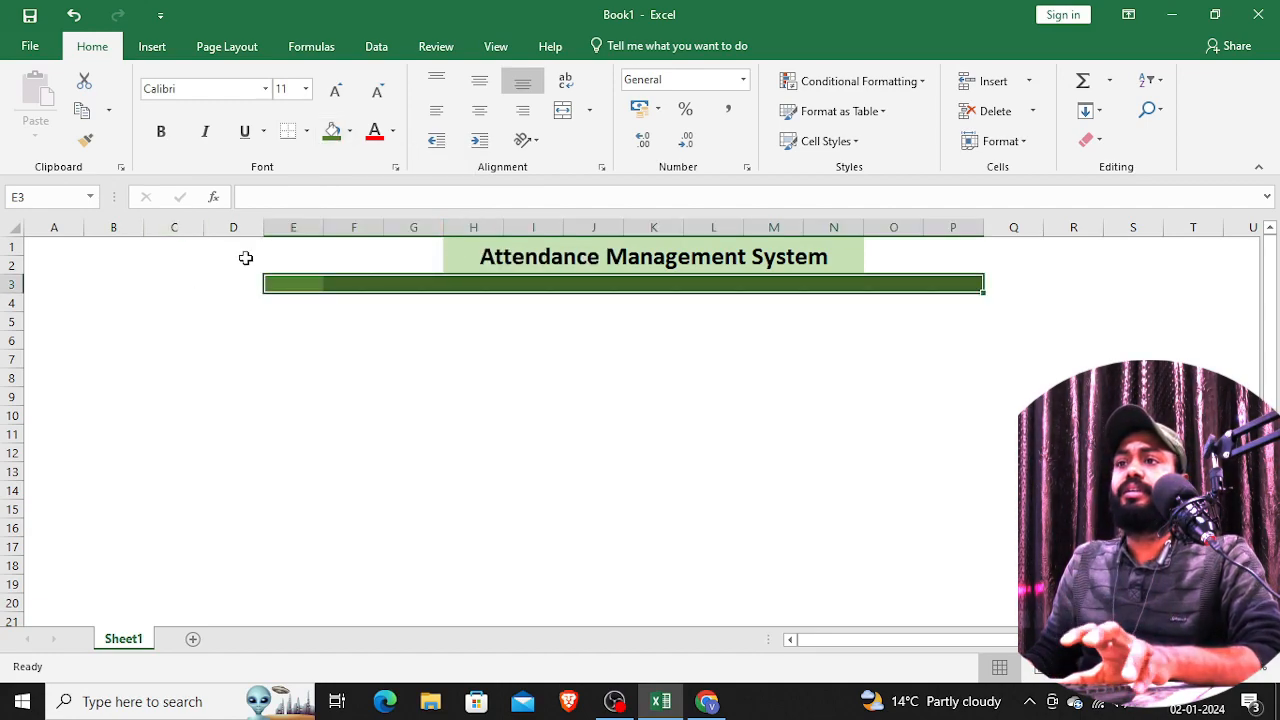
click(306, 131)
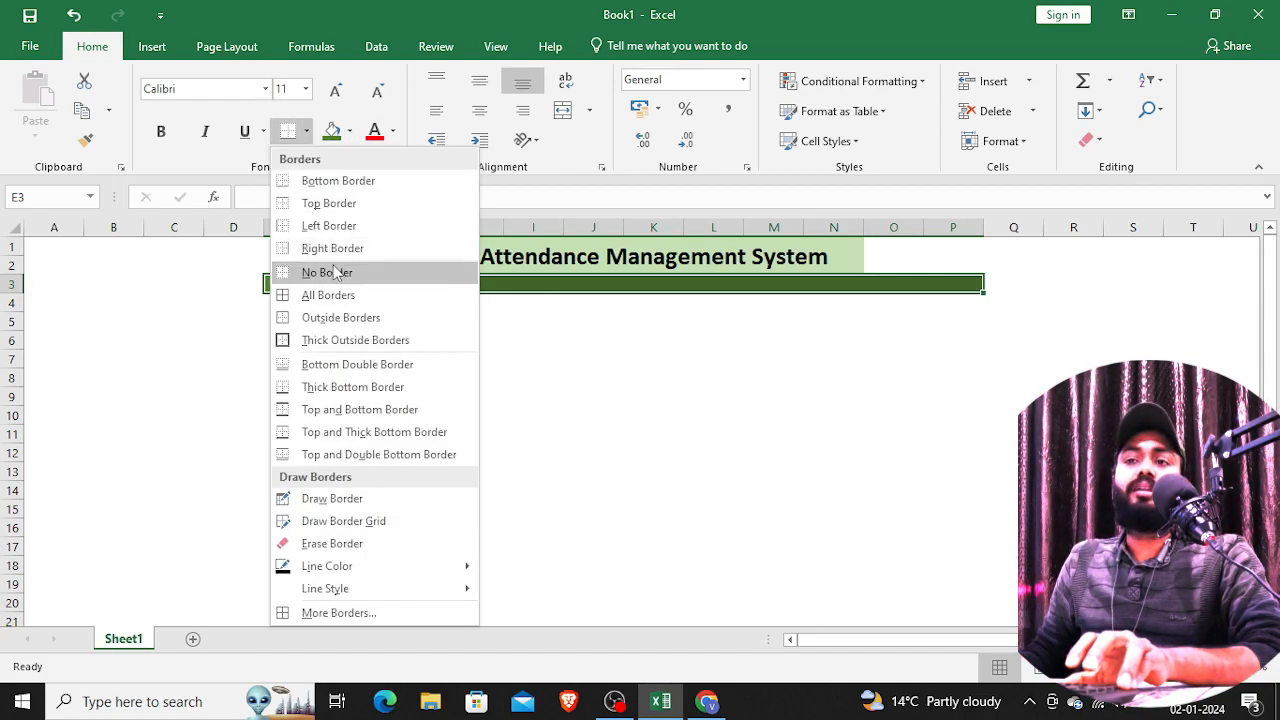
click(330, 295)
click(352, 303)
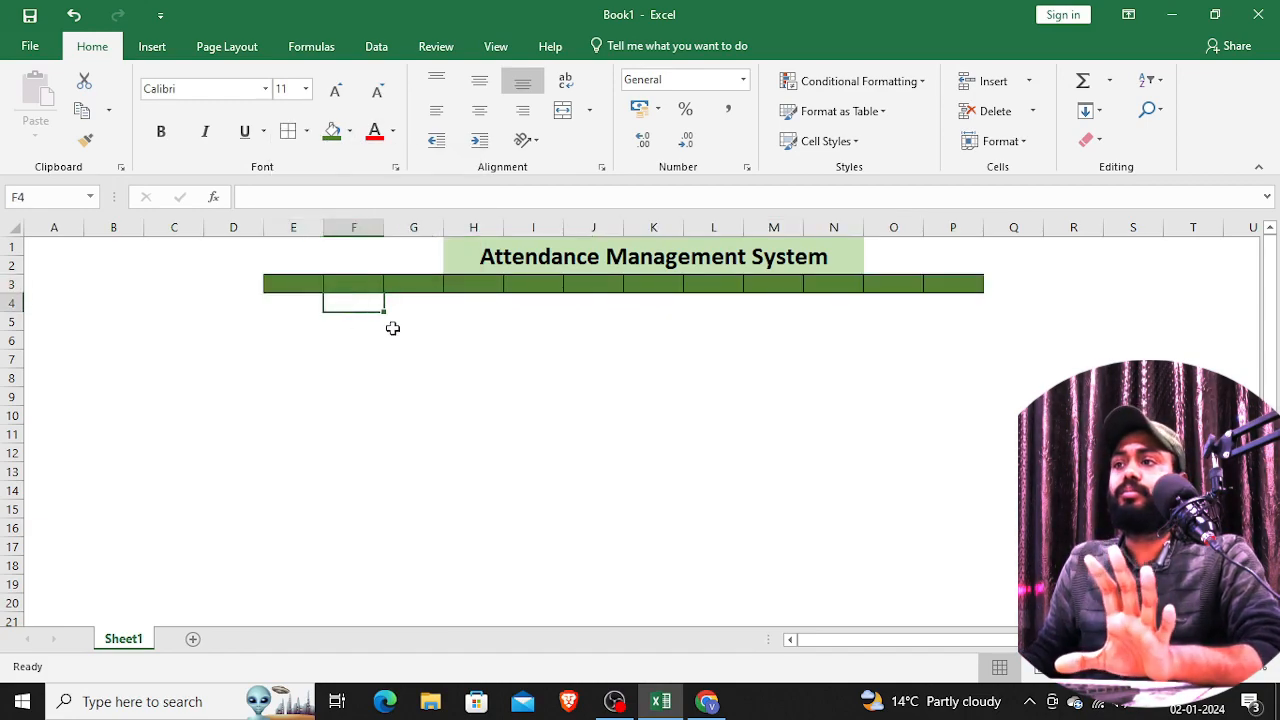
- Enter the leave abbreviations PL in E3 and CL in F3, checking the greytHR leave types page in Chrome
click(289, 286)
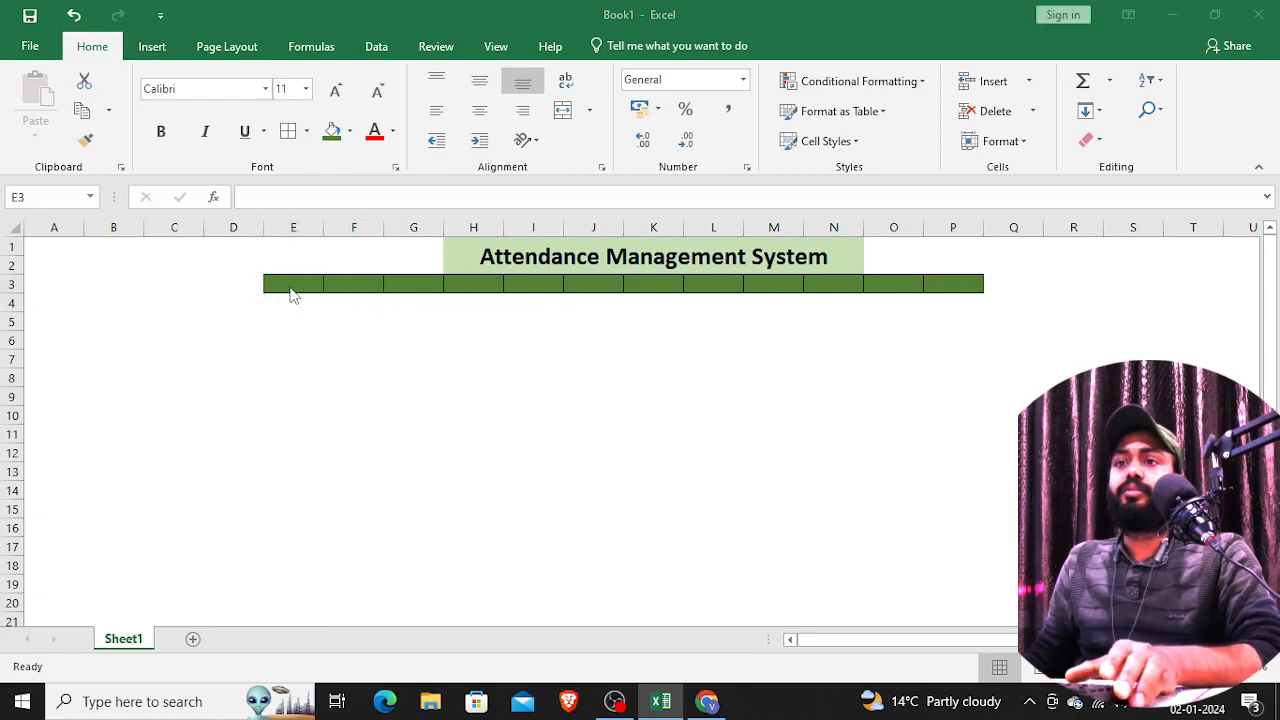
key(alt+Tab)
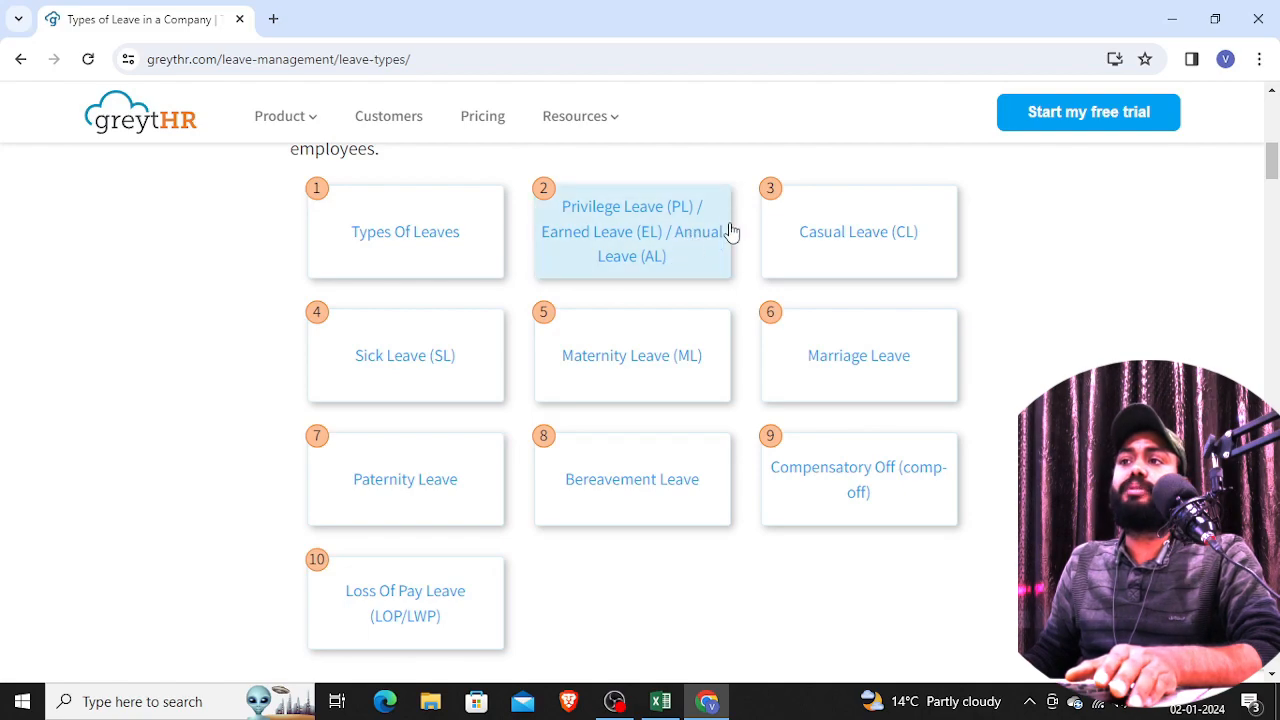
key(alt+Tab)
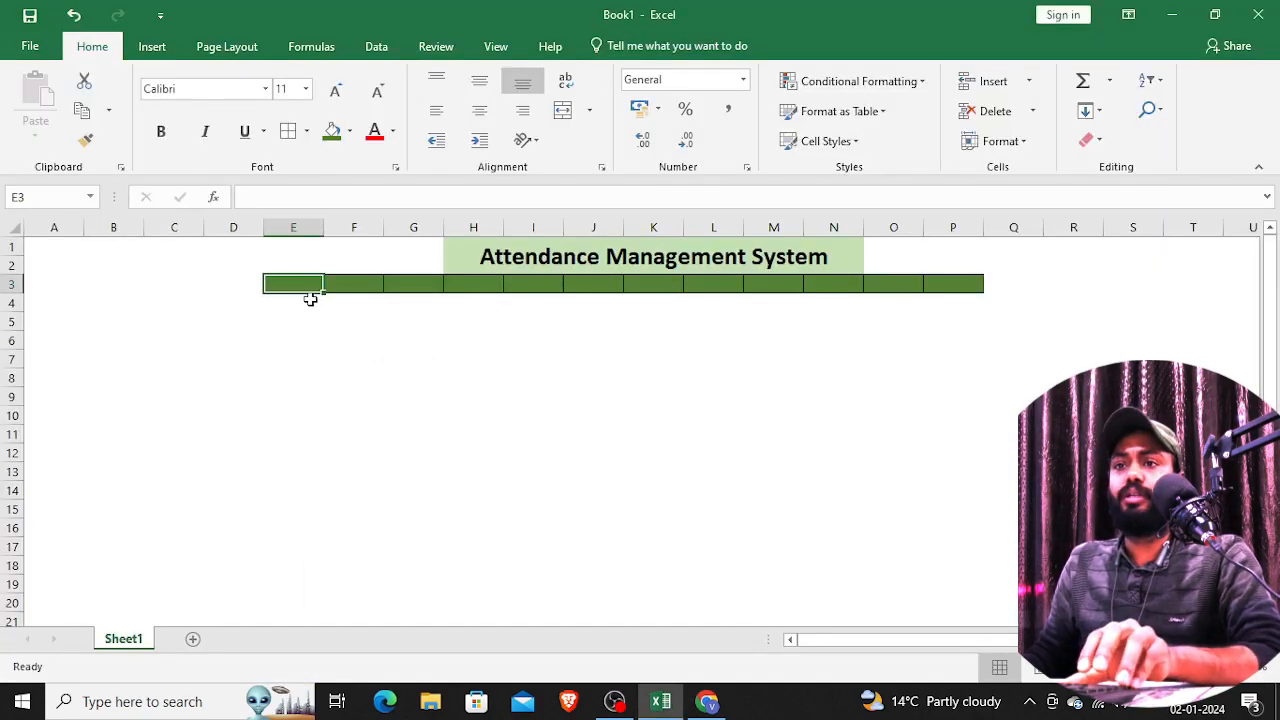
text(P)
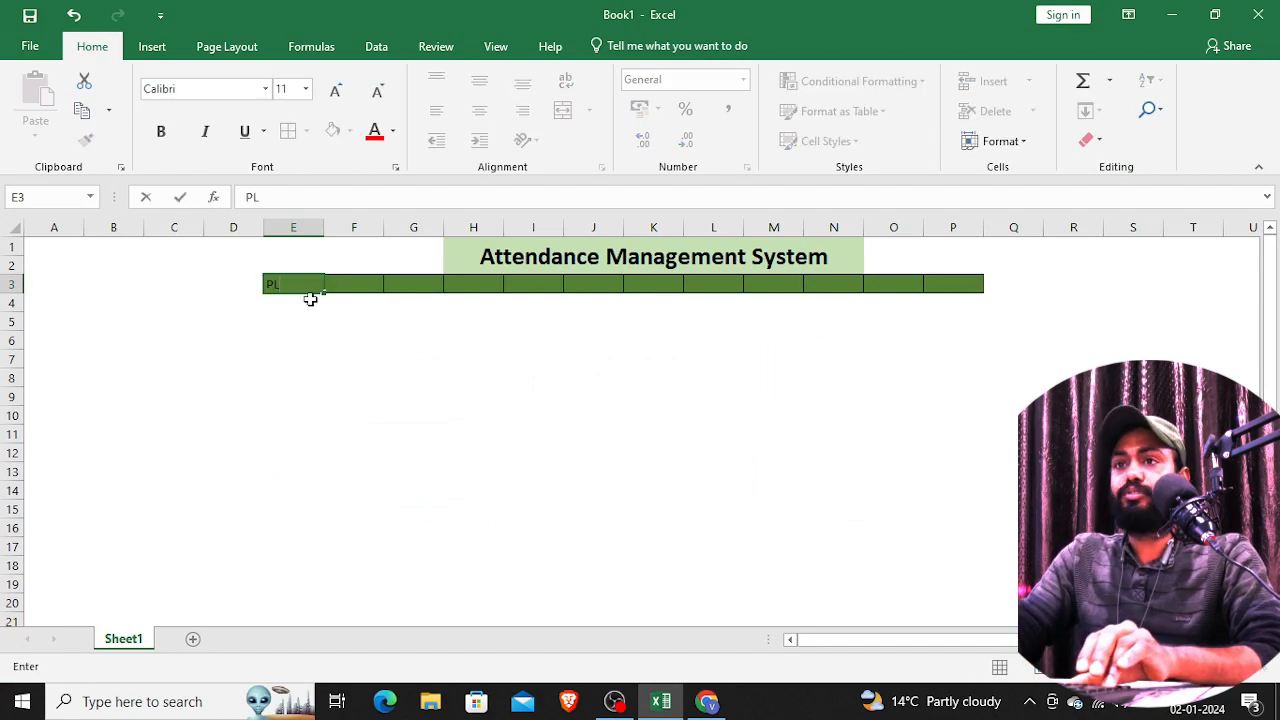
text(L)
click(329, 314)
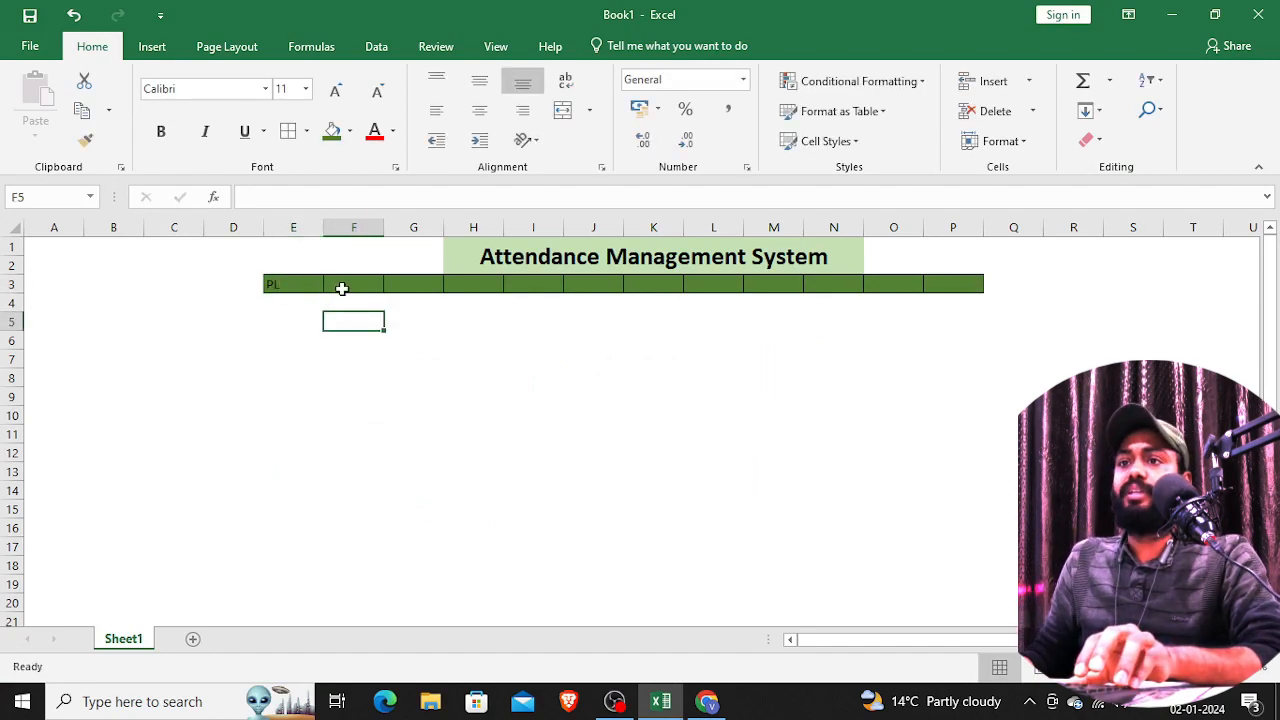
click(344, 285)
text(CL)
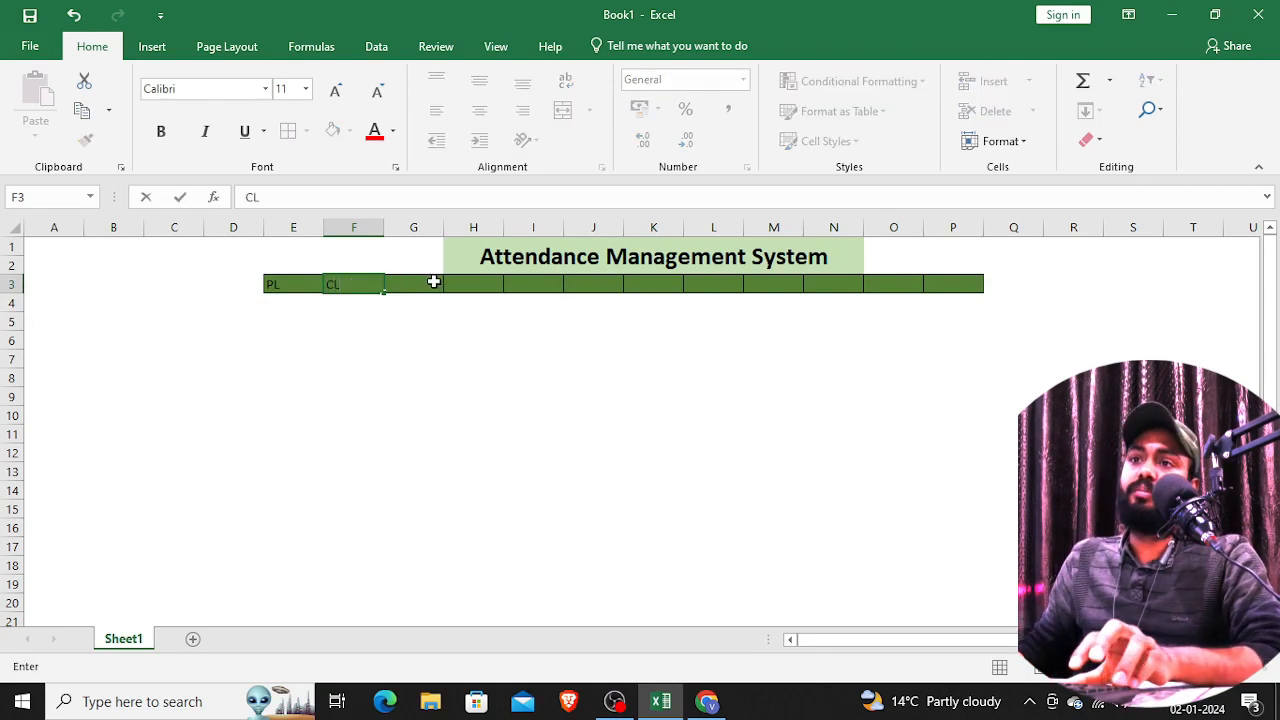
- Enter SL in G3 and ML in H3 for sick and maternity leave, consulting the leave types page in Chrome
click(432, 284)
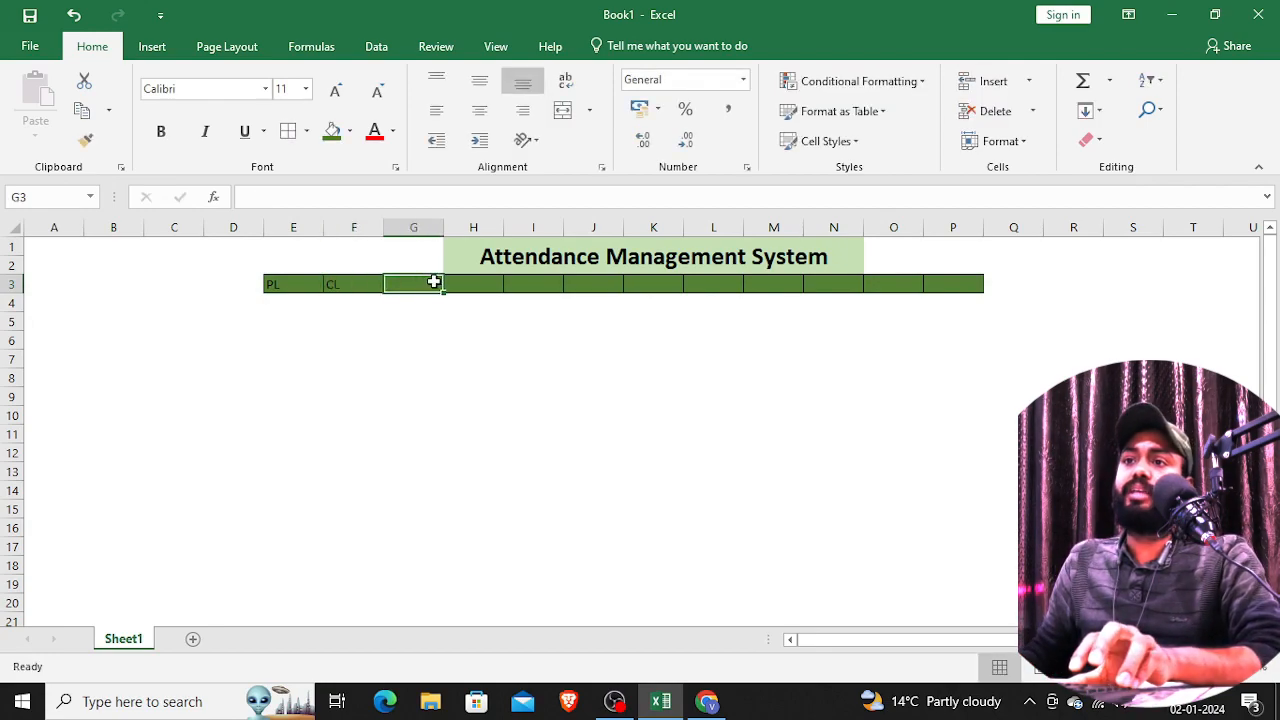
key(alt+Tab)
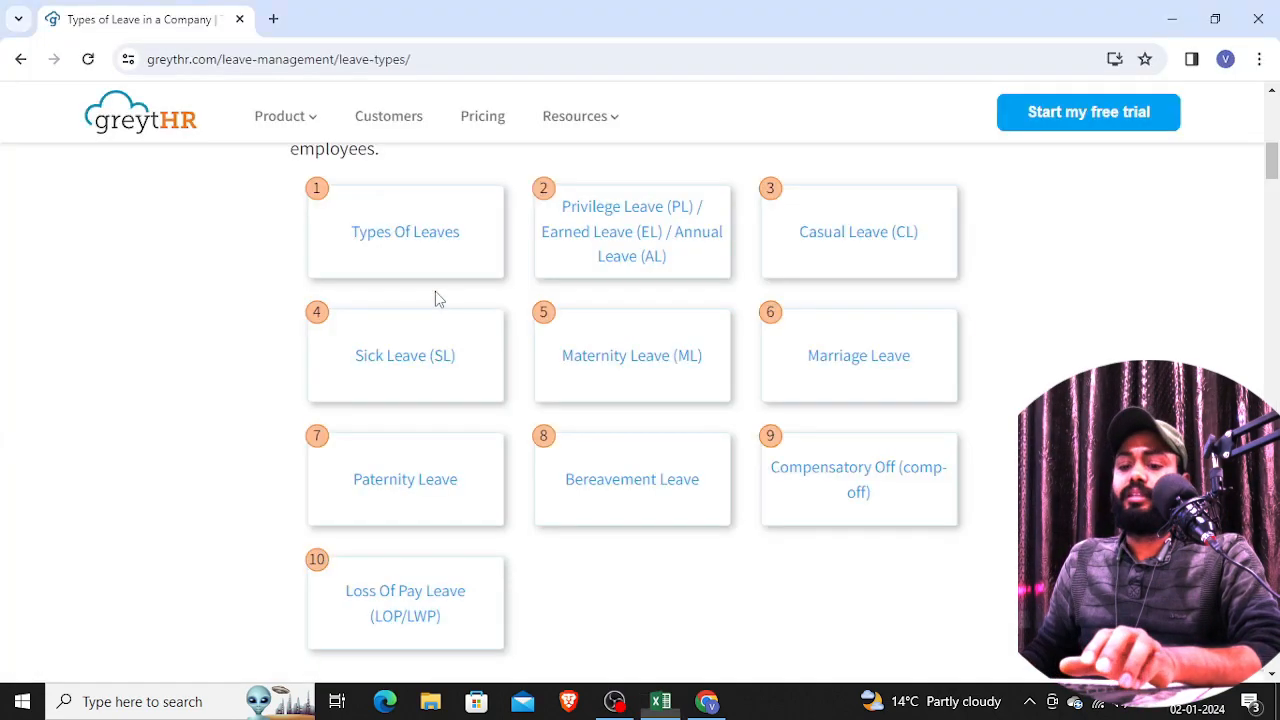
key(alt+Tab)
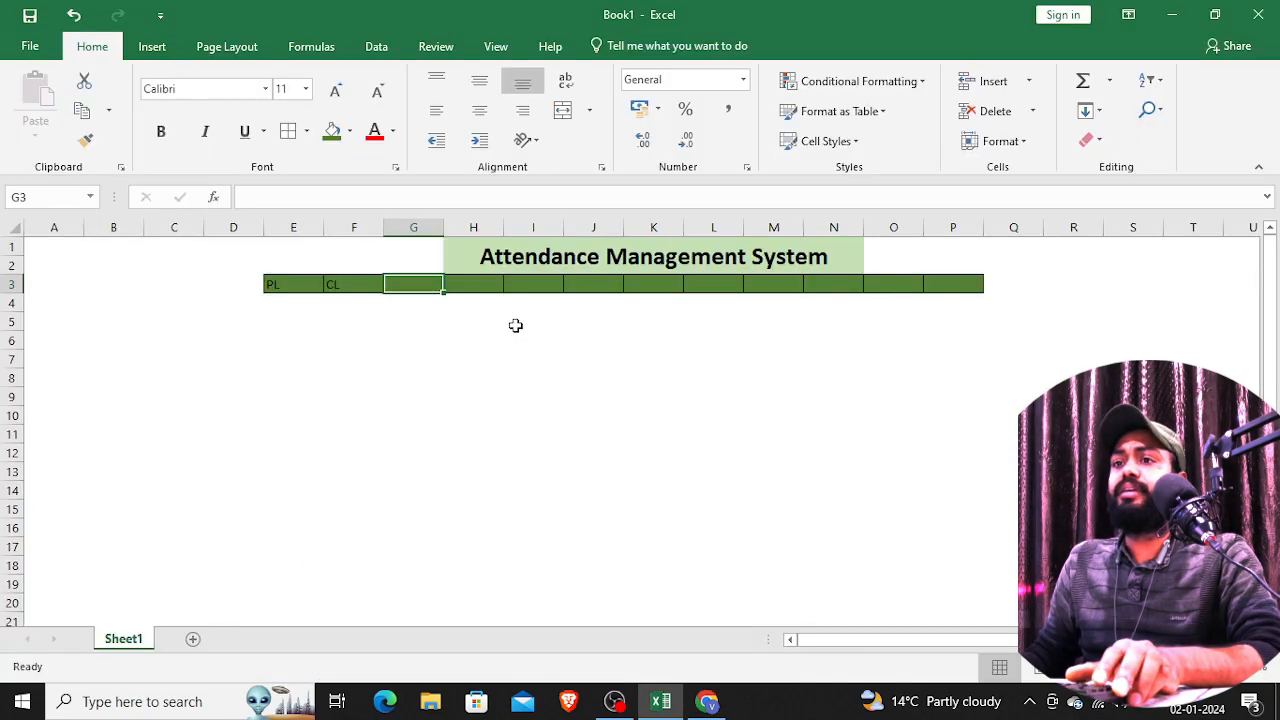
text(SL)
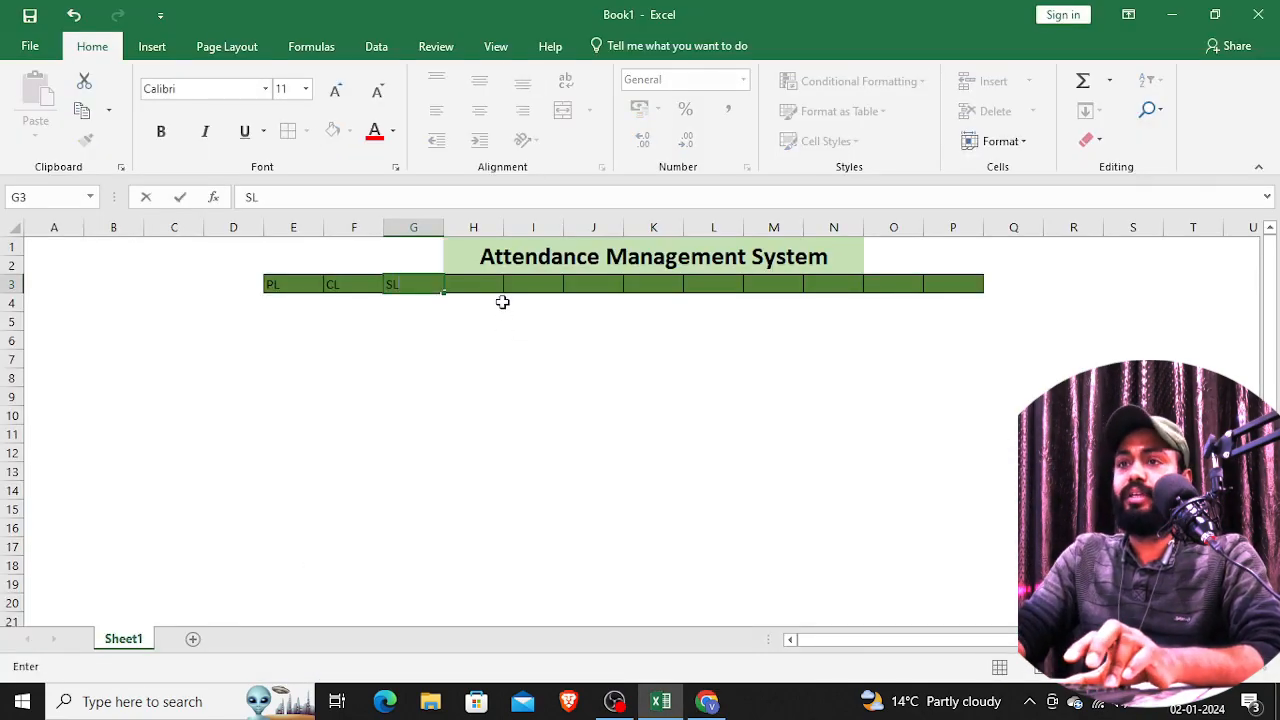
click(477, 283)
key(alt+Tab)
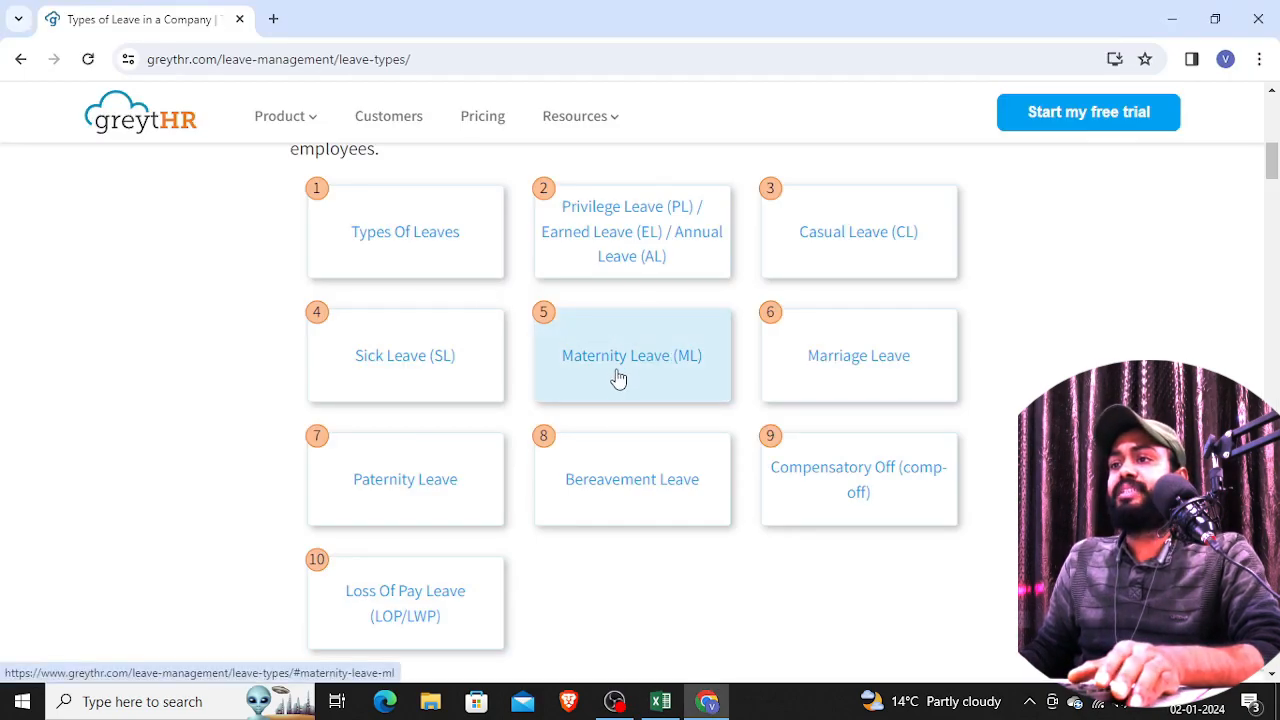
key(alt+Tab)
text(M)
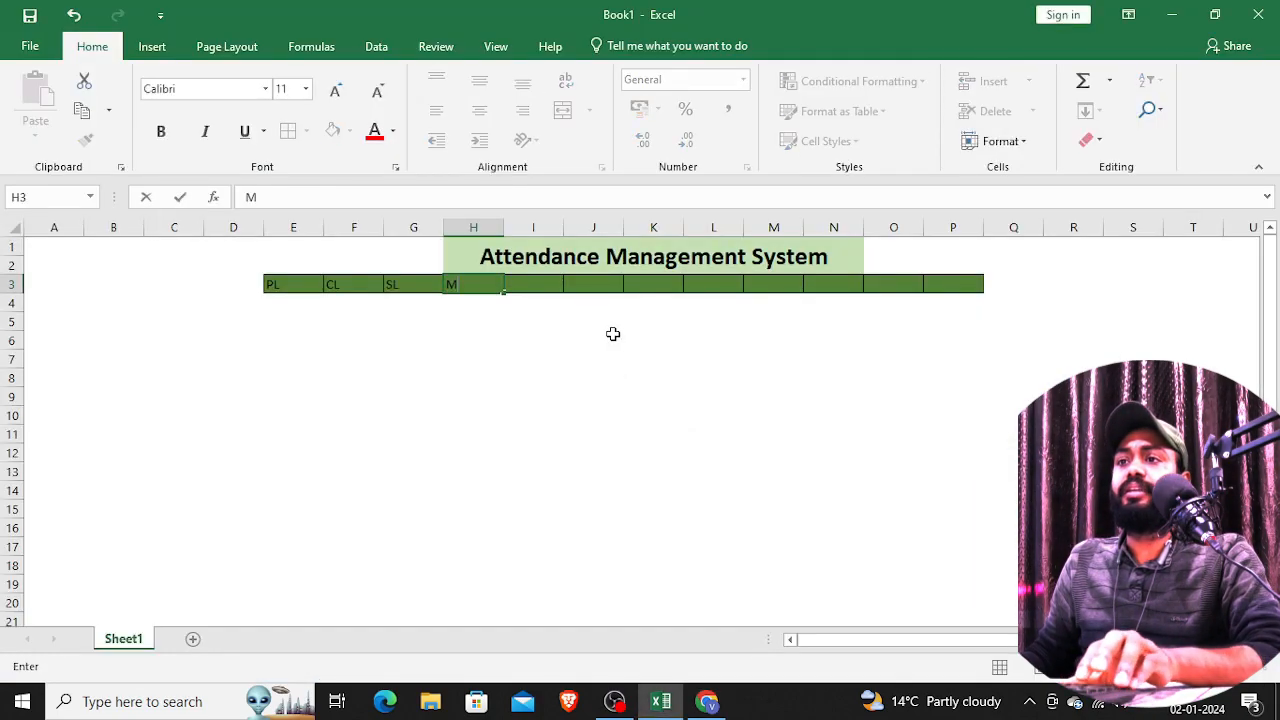
- Enter ML in I3 for marriage leave and PL in J3 for paternity leave, consulting the leave types page in Chrome
click(546, 283)
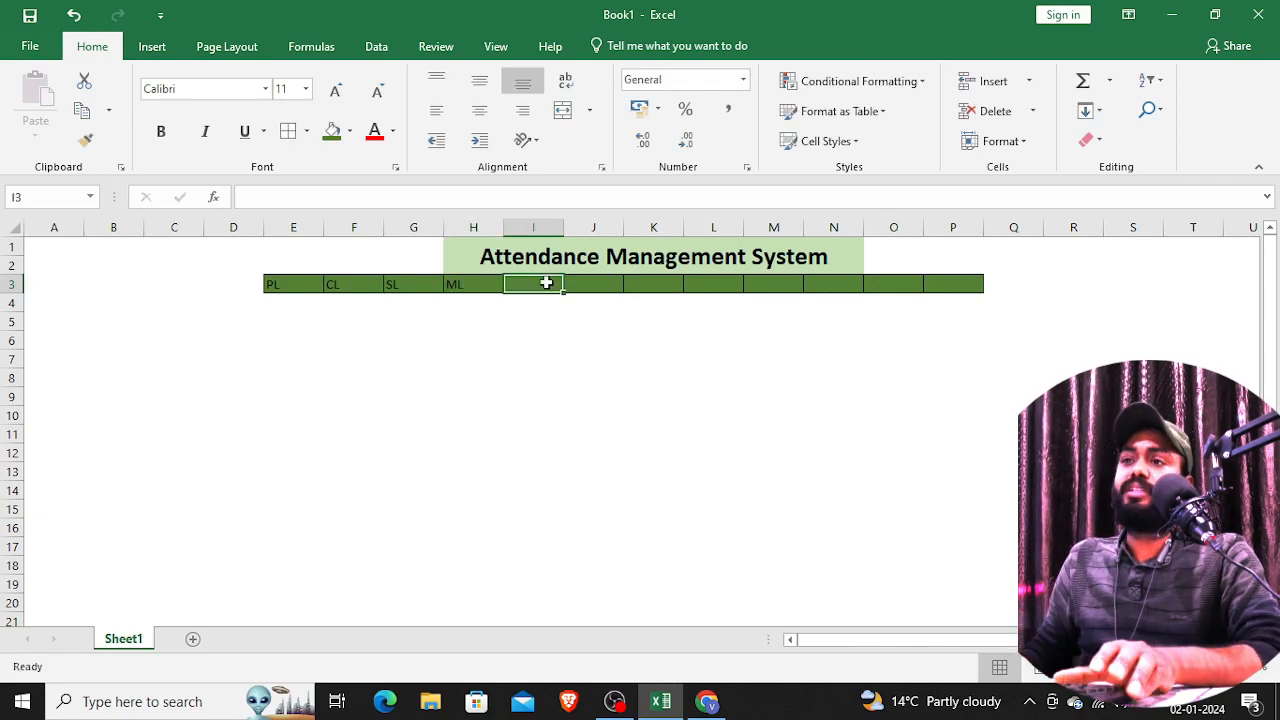
key(alt+Tab)
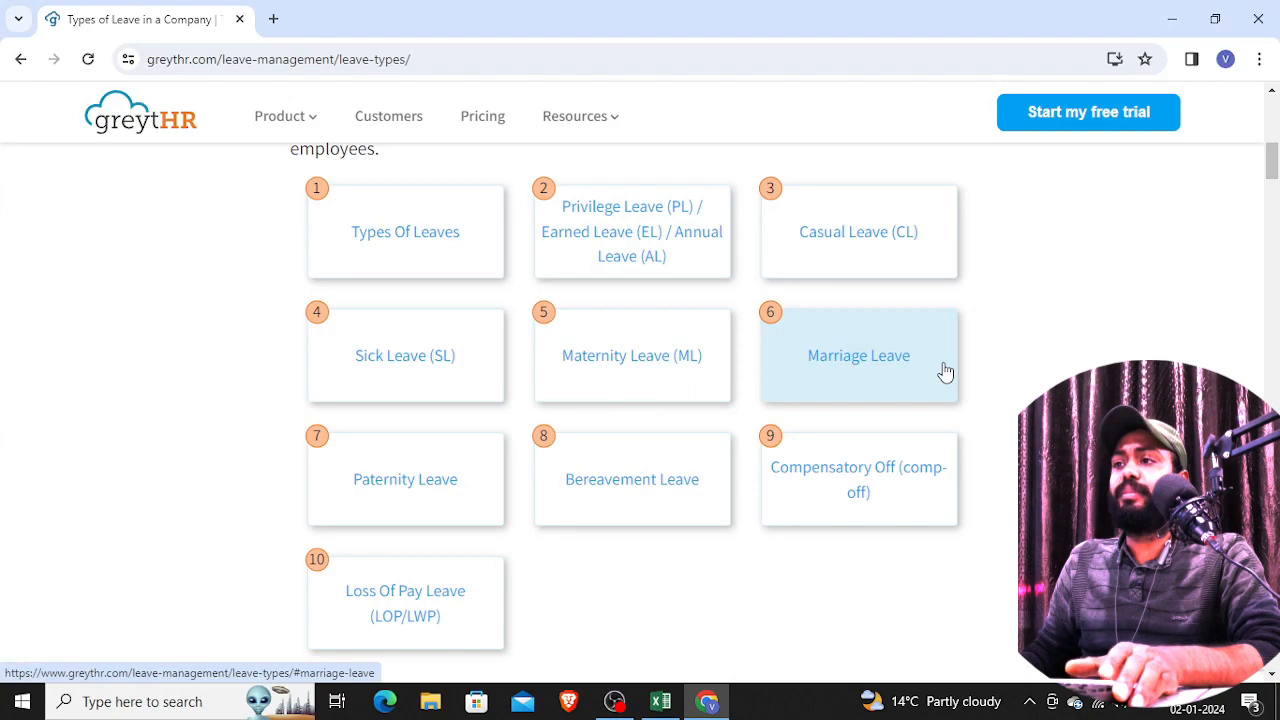
key(alt+Tab)
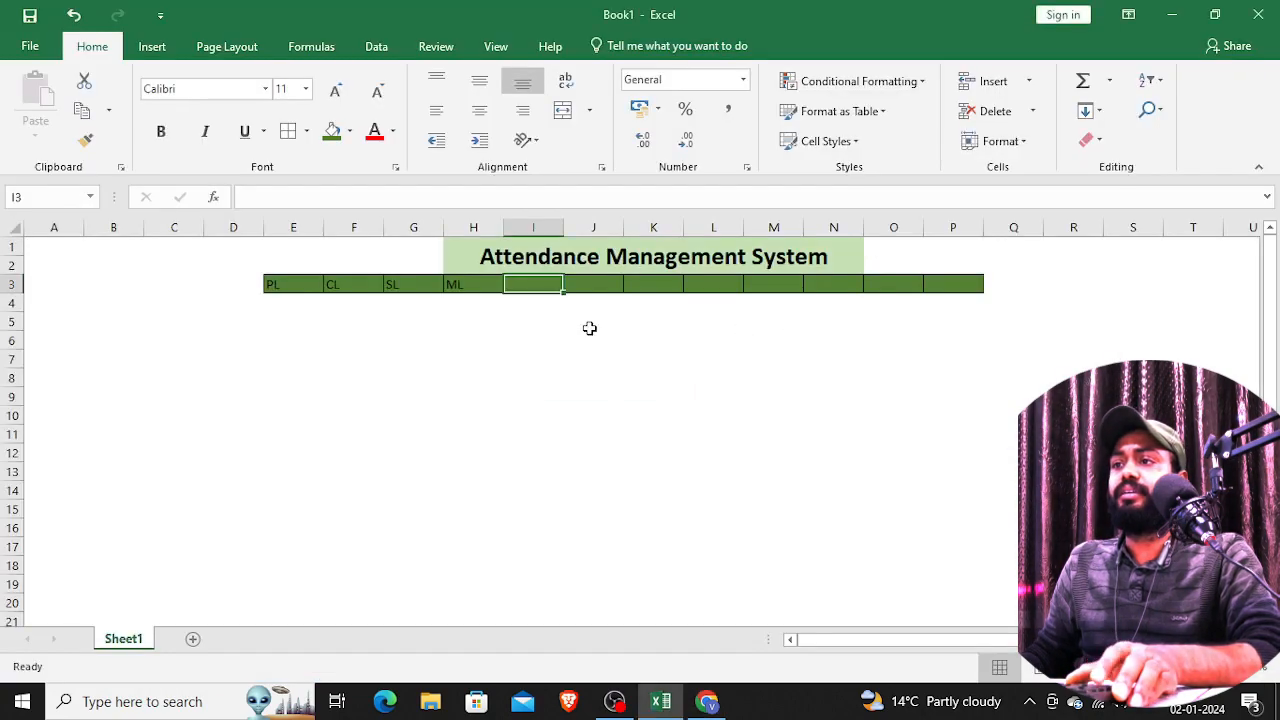
text(ML)
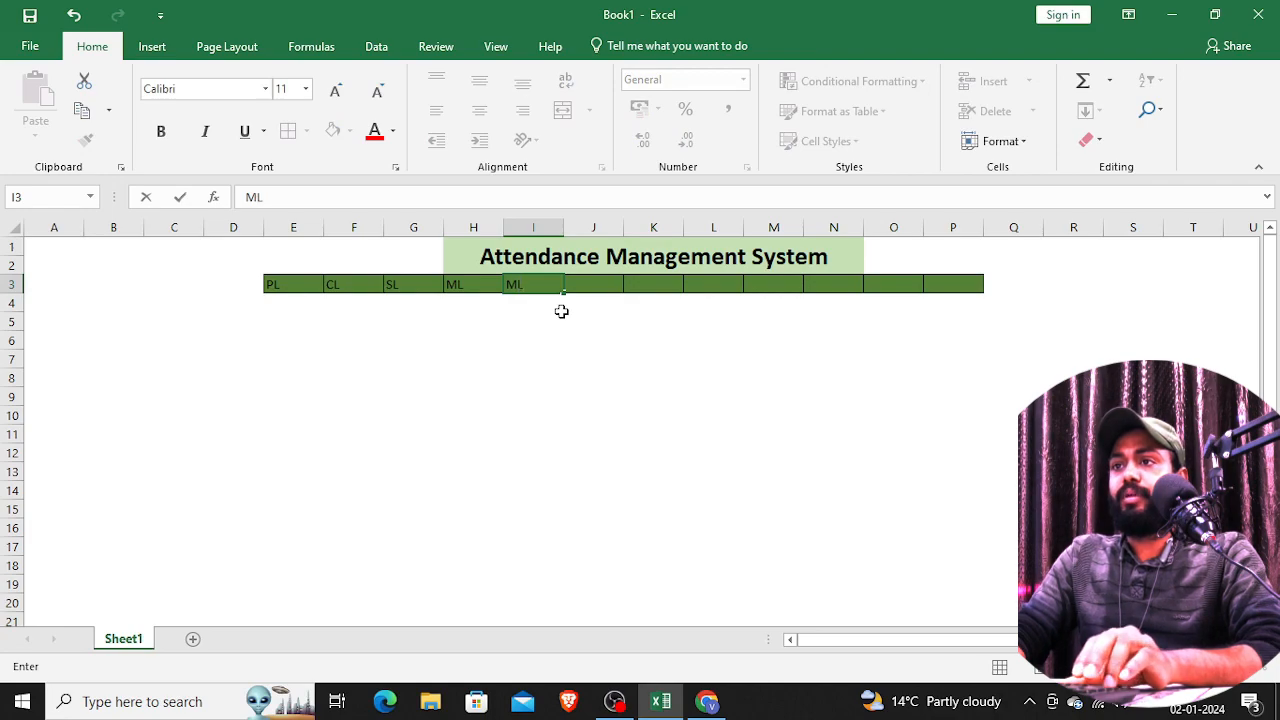
click(577, 282)
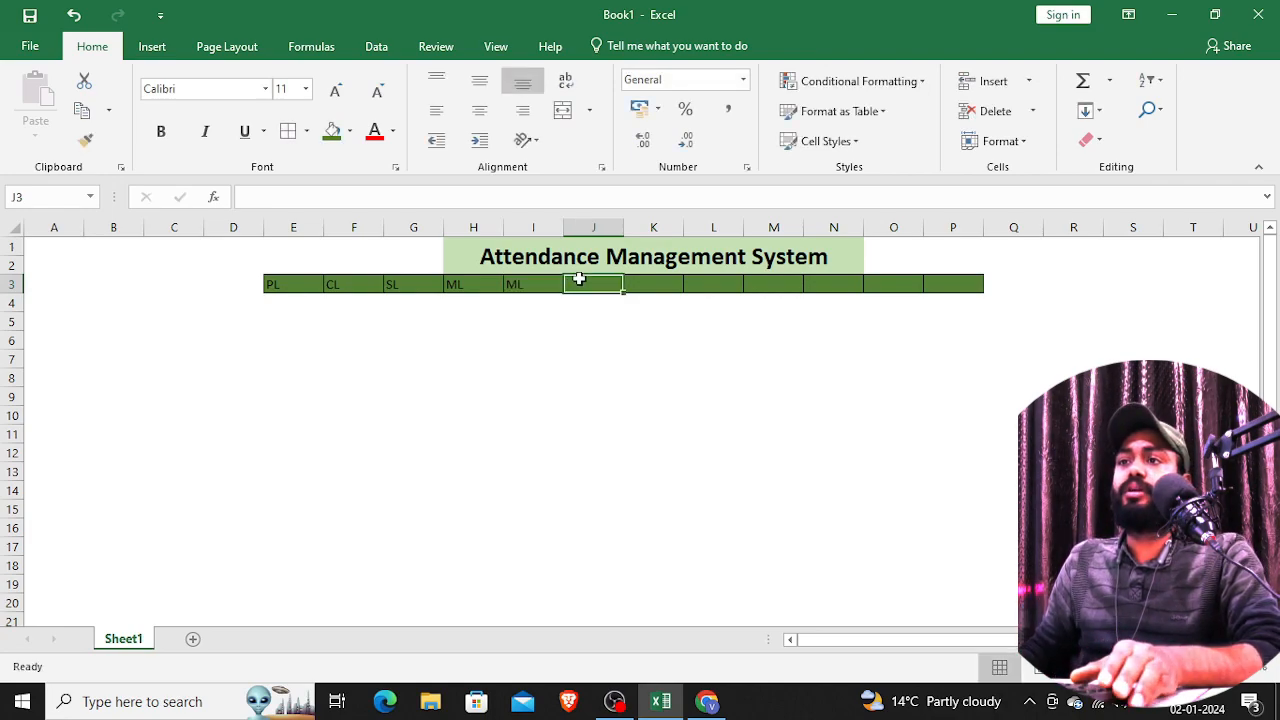
key(alt+Tab)
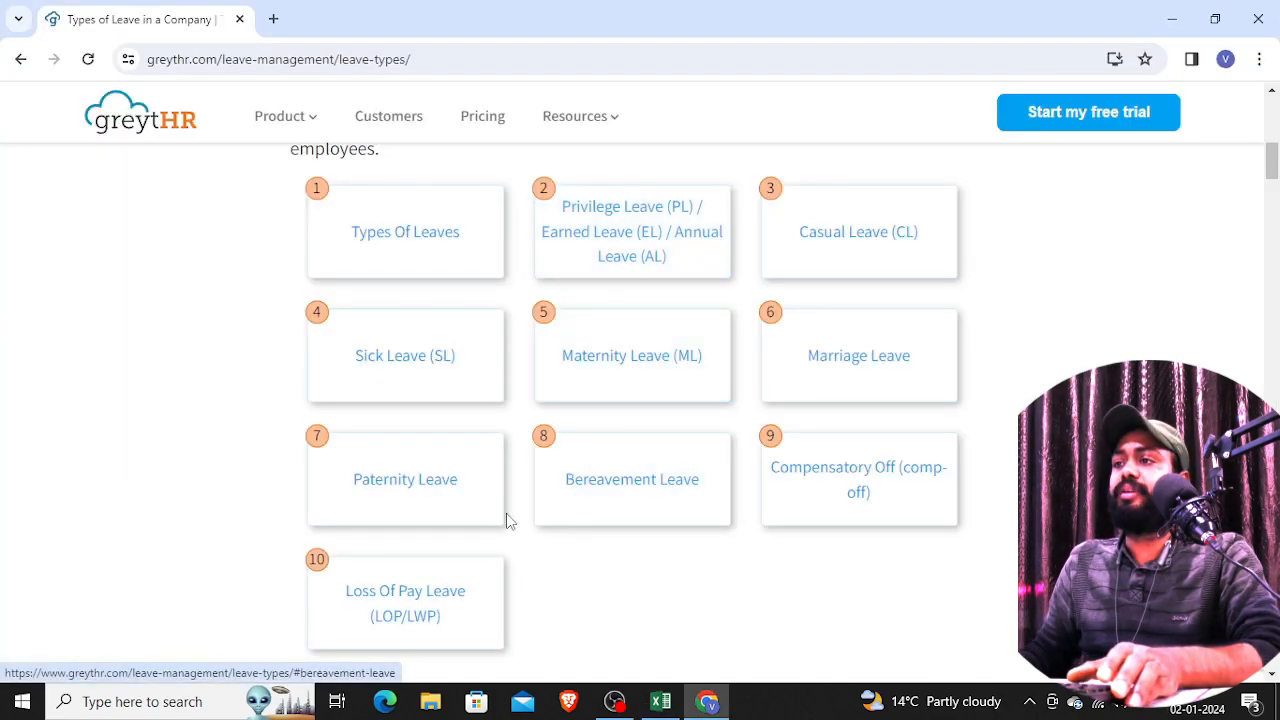
key(alt+Tab)
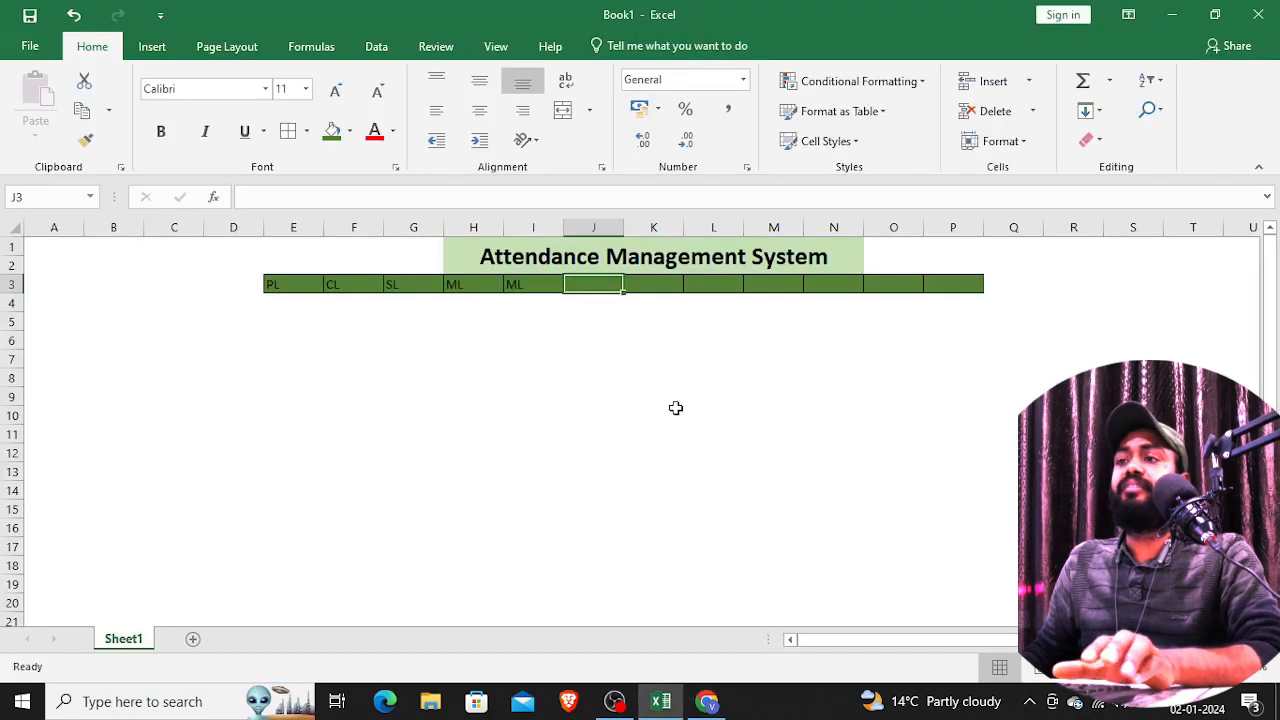
text(PL)
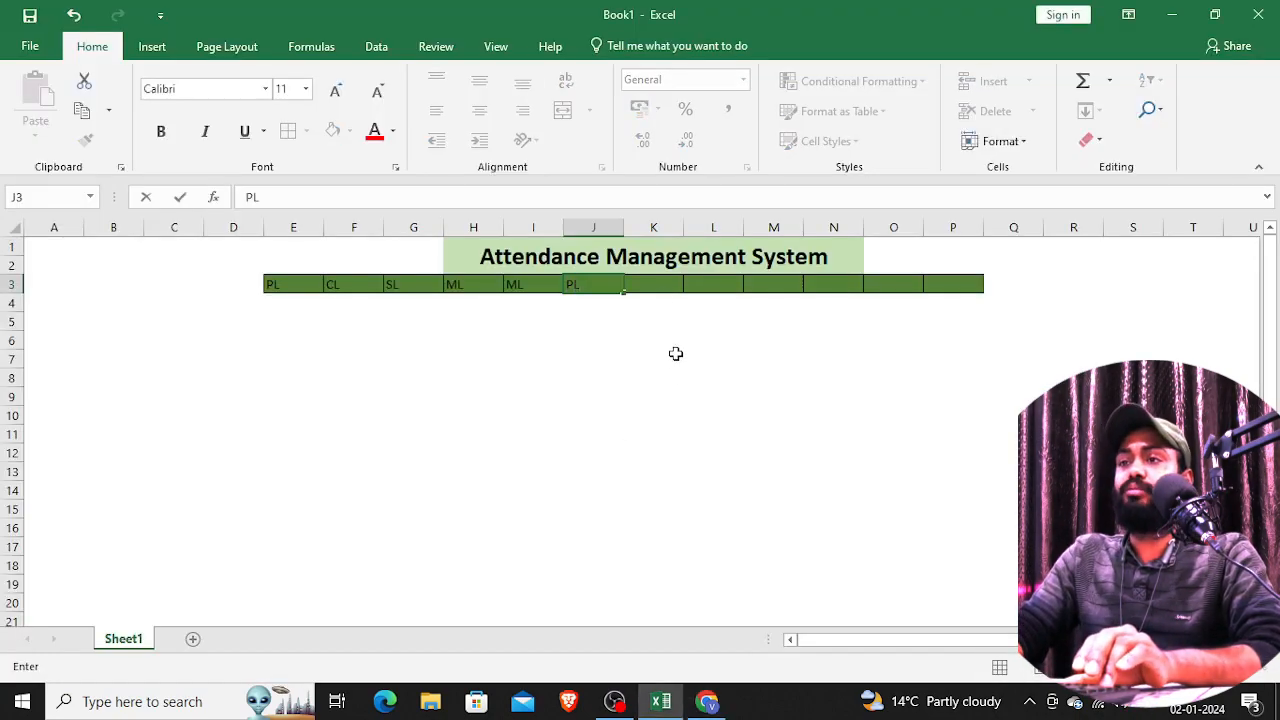
- Enter BL in K3 for bereavement leave and CO in L3 for compensatory off, consulting the leave types page in Chrome
key(Tab)
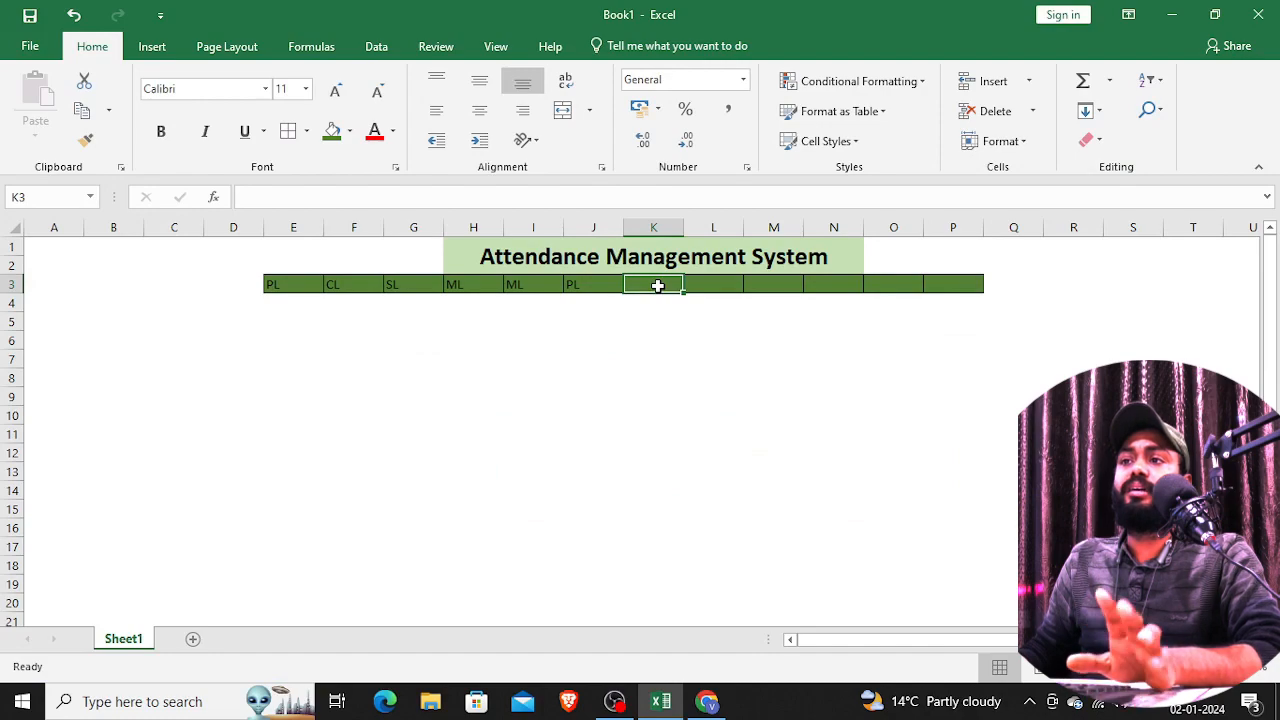
key(alt+Tab)
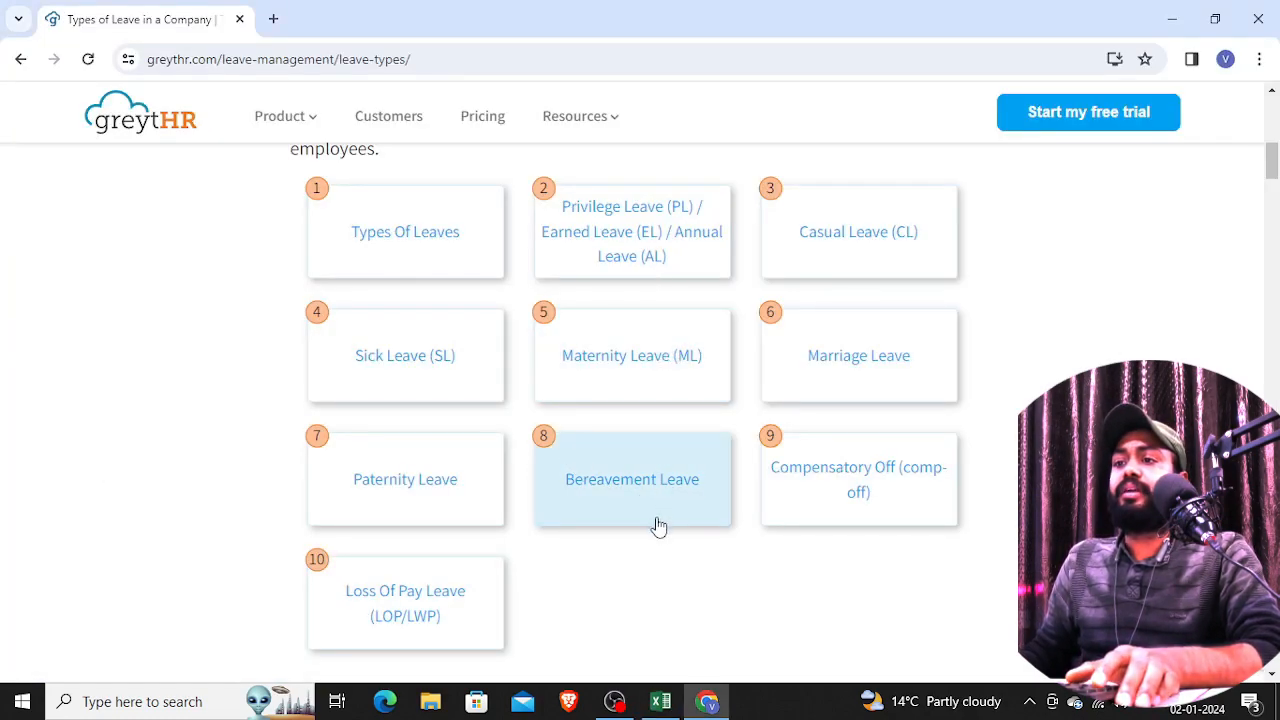
key(alt+Tab)
text(BL)
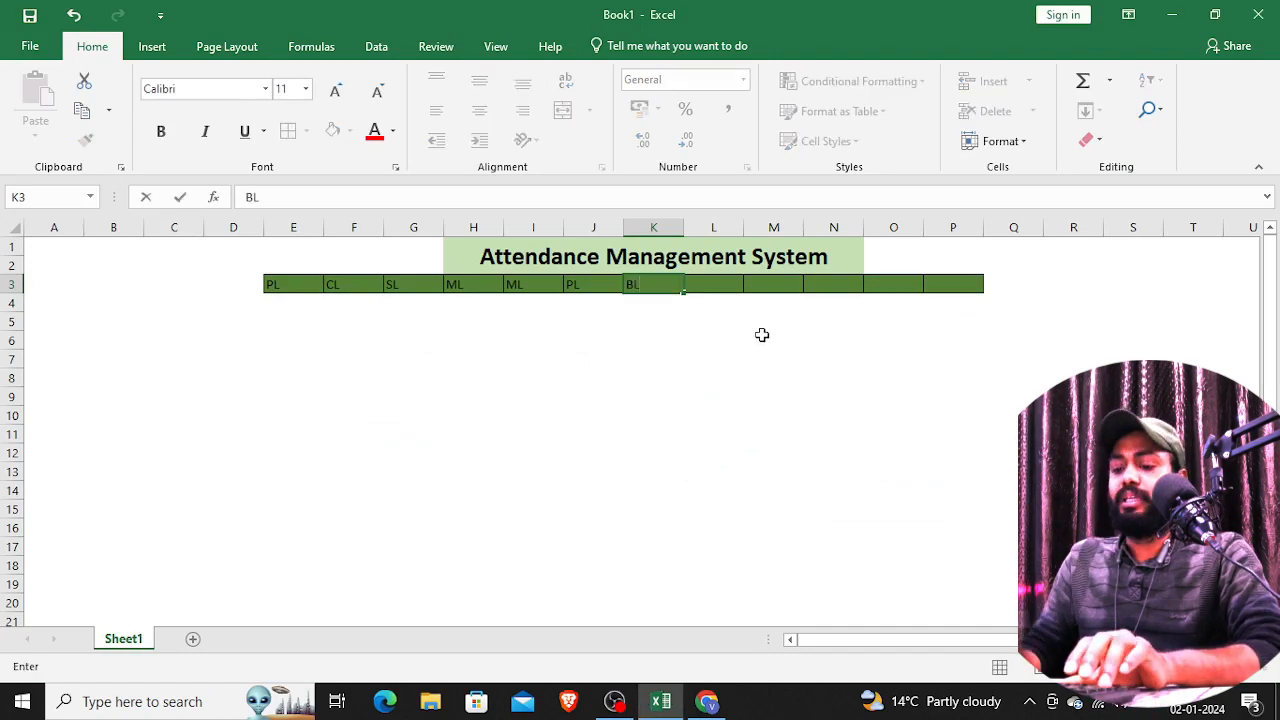
click(714, 282)
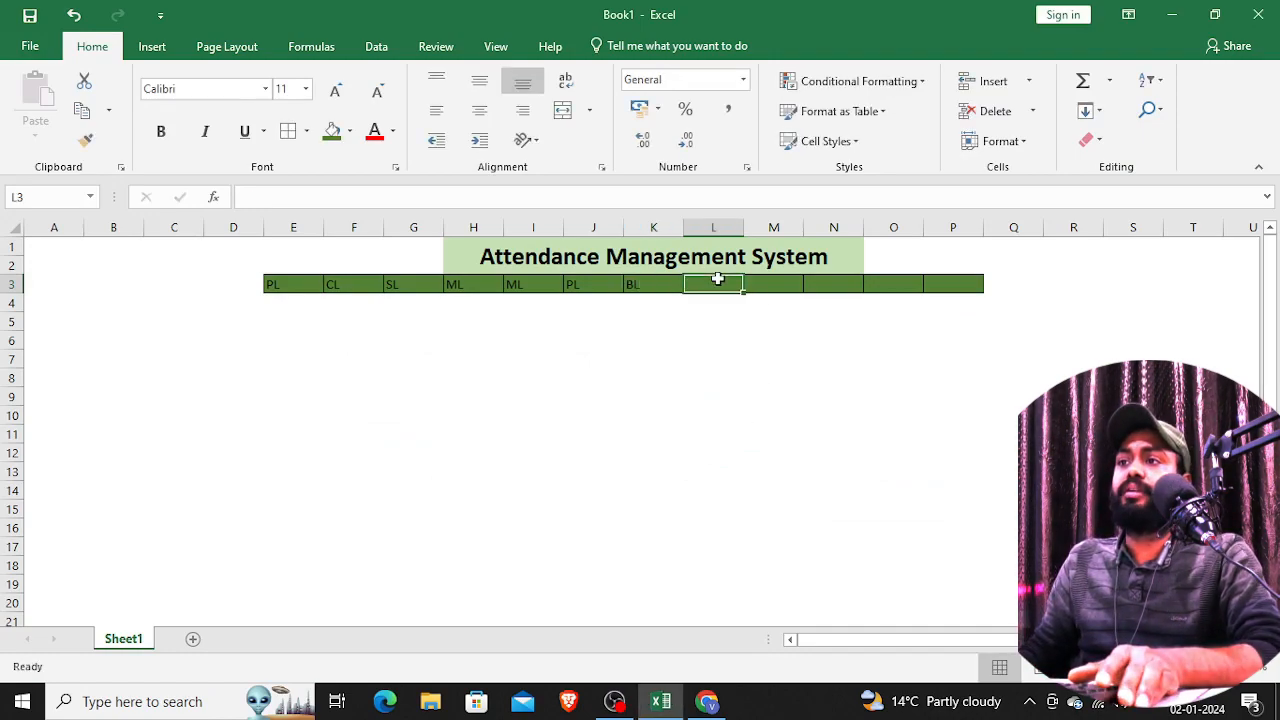
key(alt+Tab)
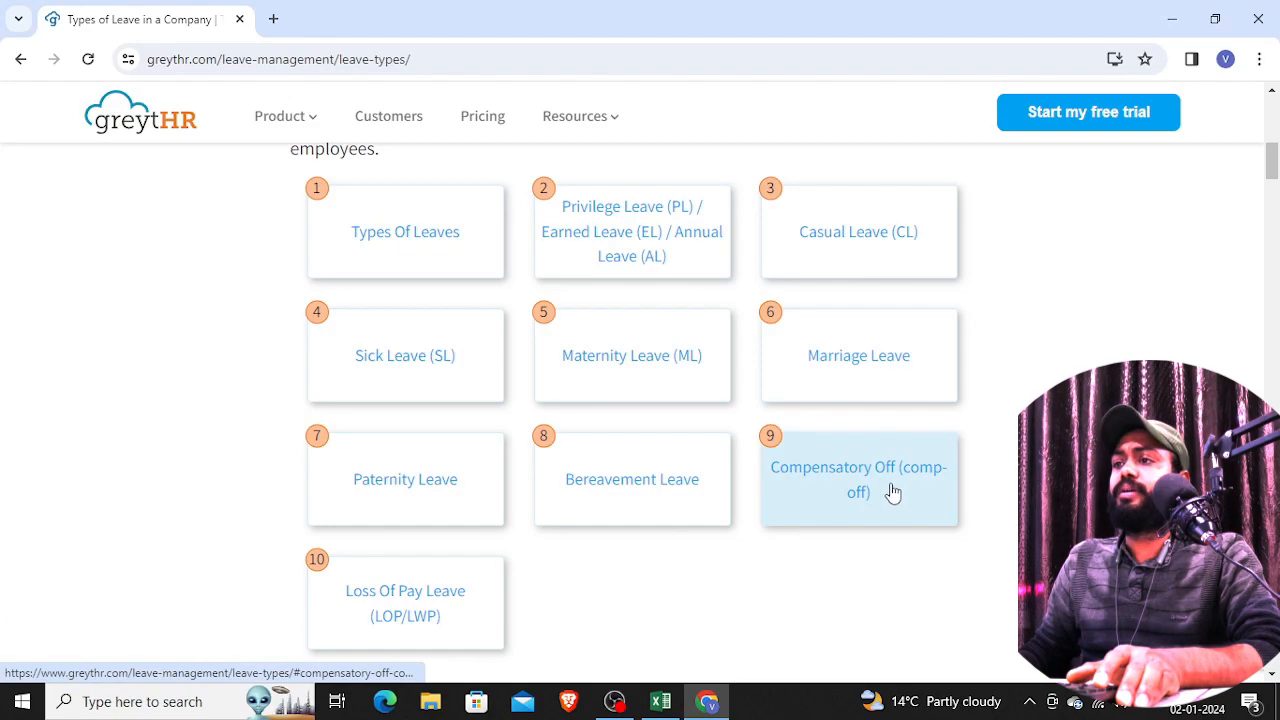
key(alt+Tab)
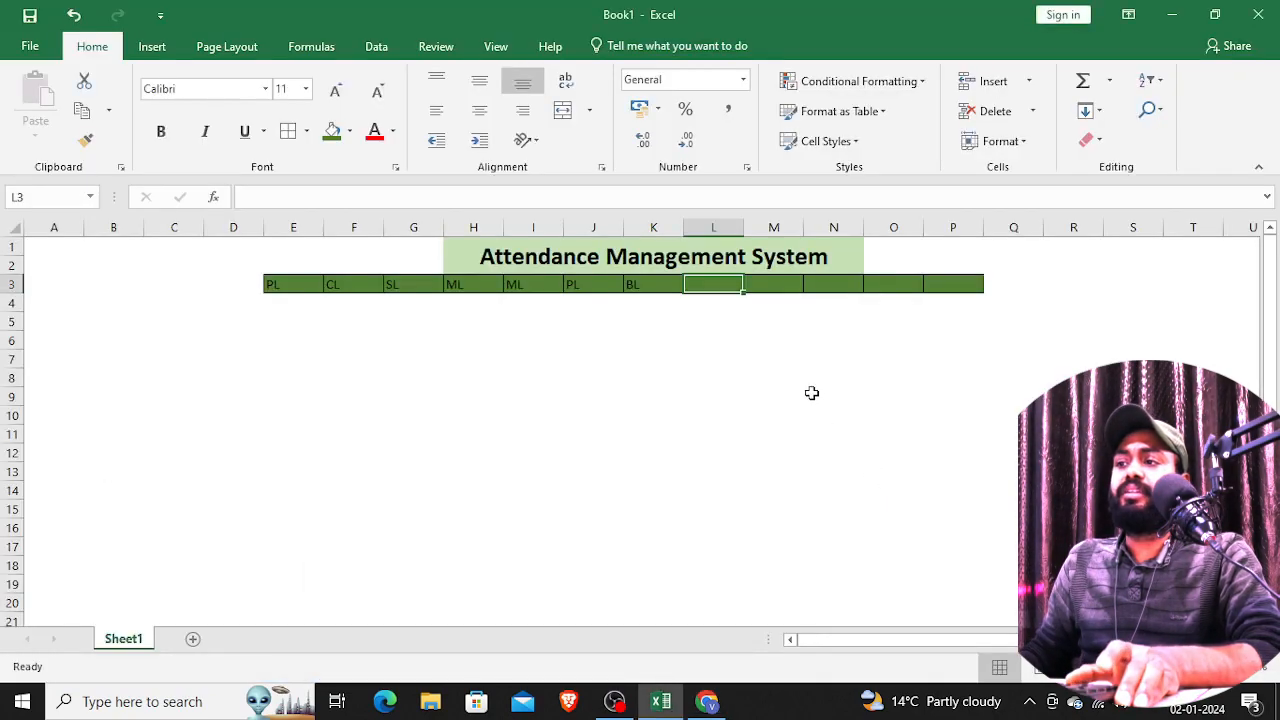
text(CO)
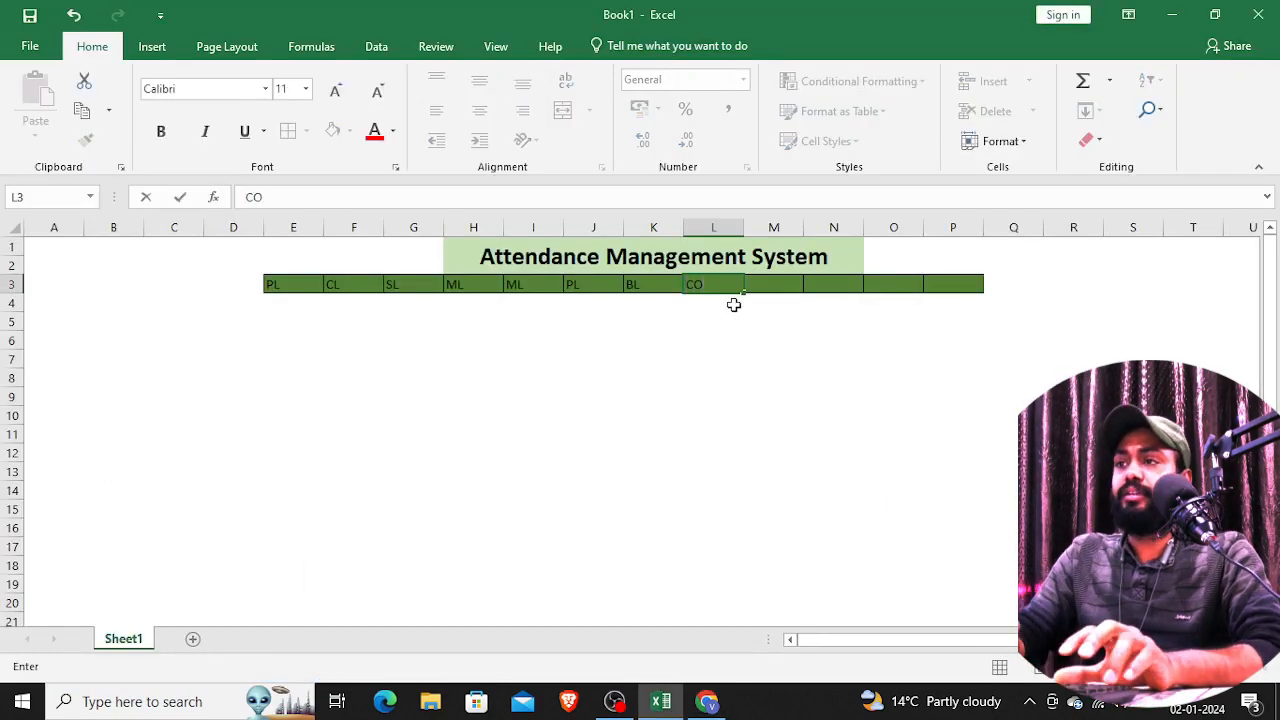
- Enter LWP in M3 for loss of pay leave, checking its abbreviation on the leave types page in Chrome
click(777, 294)
key(alt+Tab)
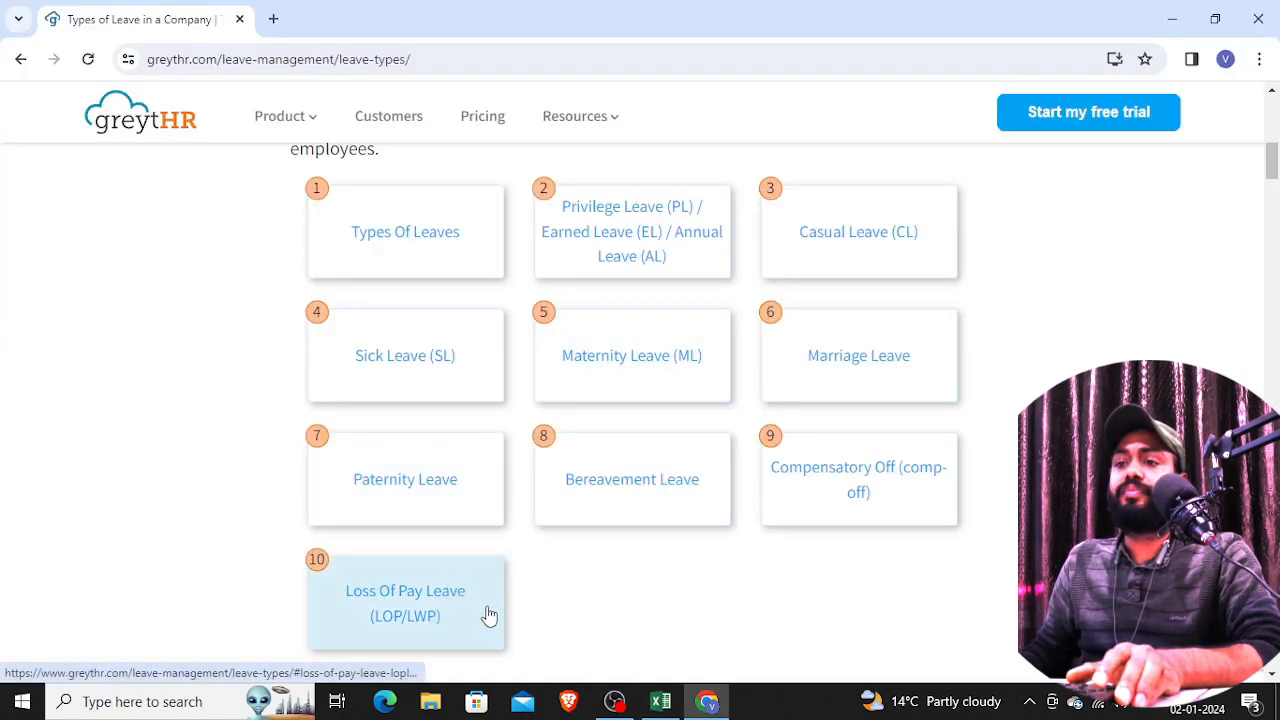
key(alt+Tab)
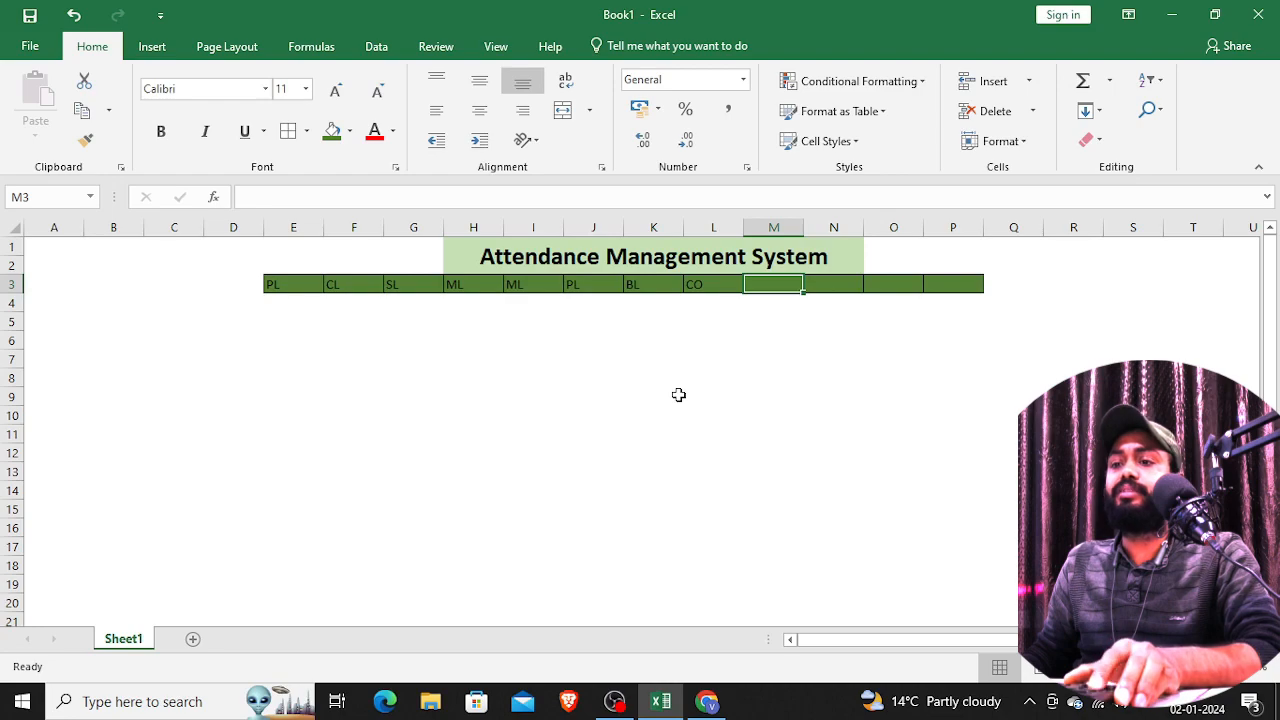
text(LWP)
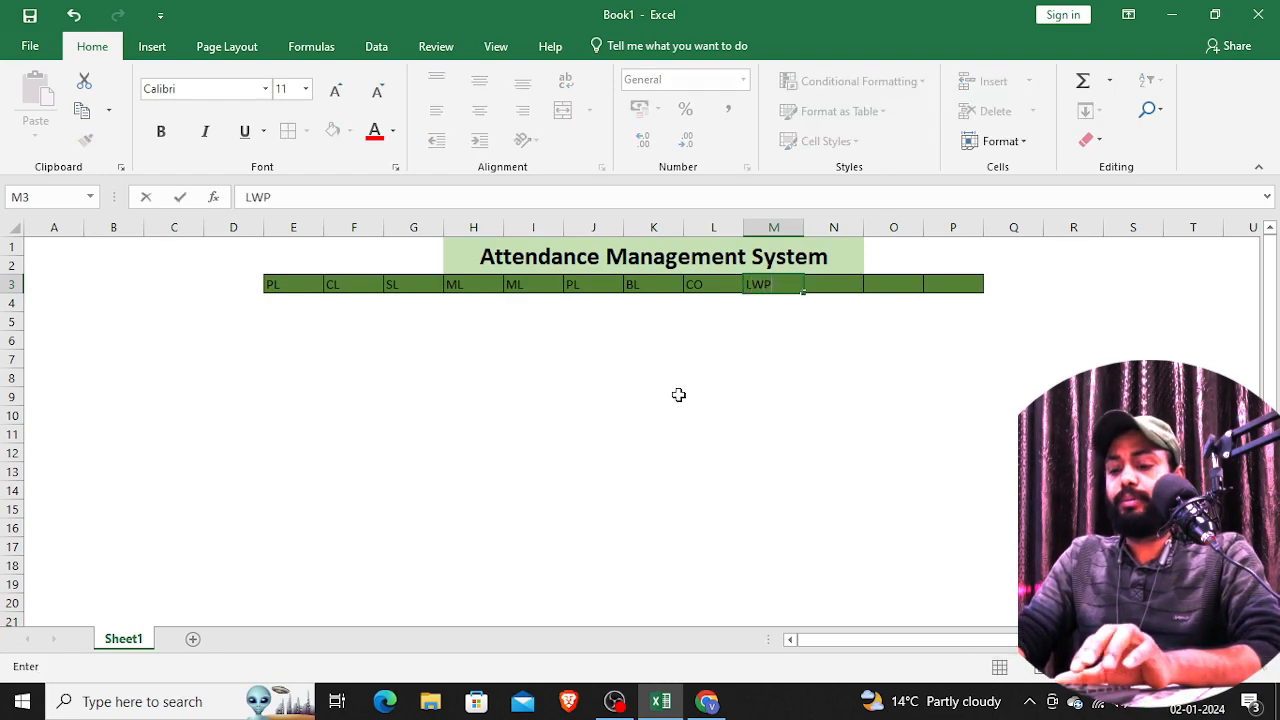
- Enter the attendance codes WO in N3 and NCNS in O3 of the header row
click(845, 289)
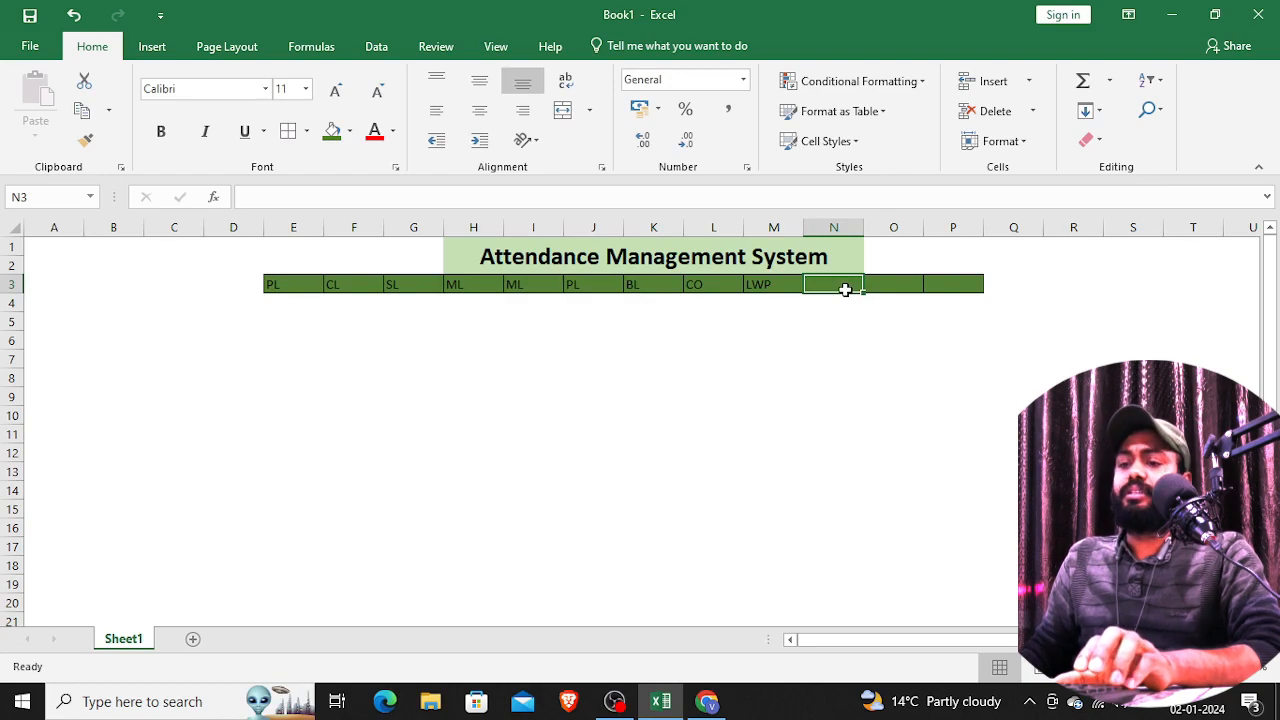
text(WO)
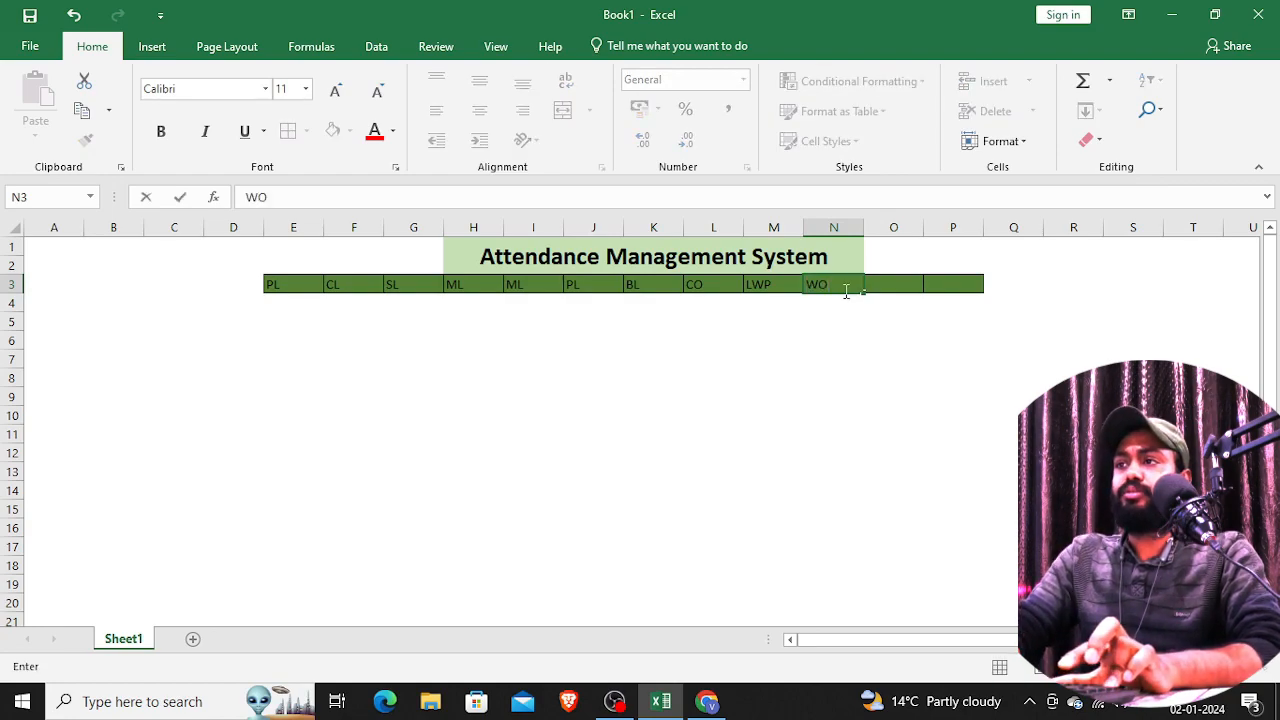
click(897, 288)
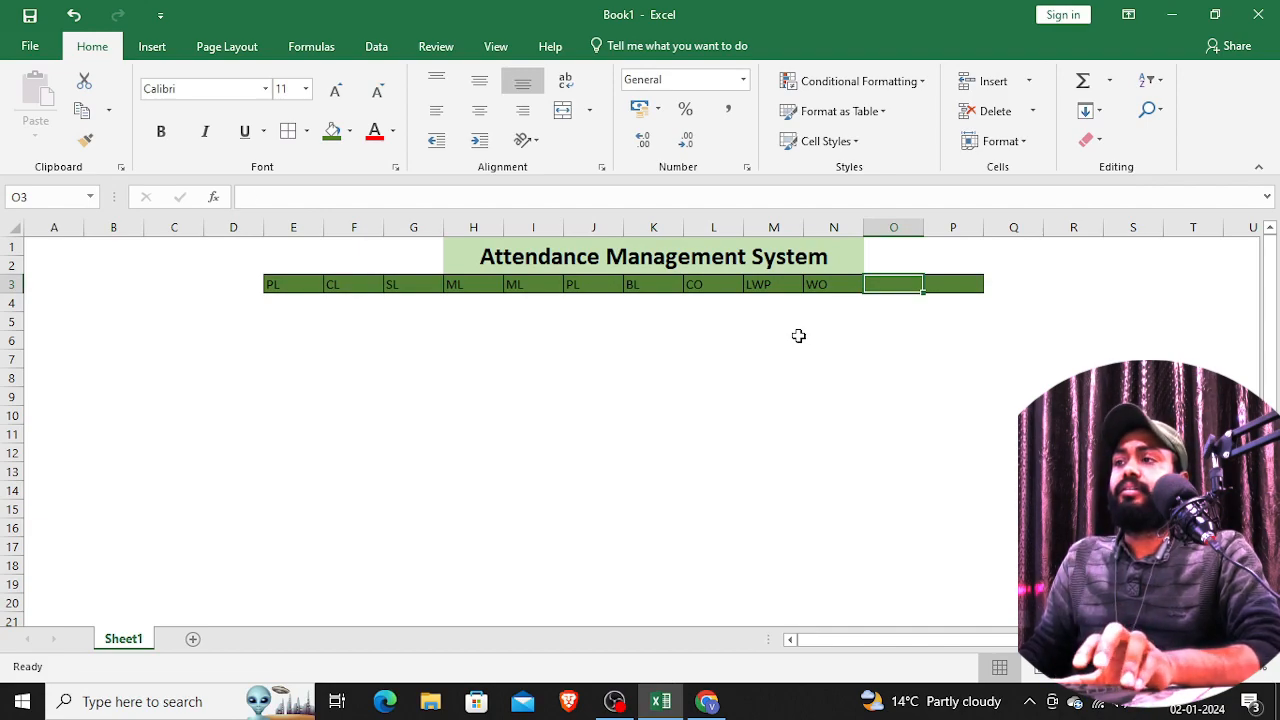
text(NCNS)
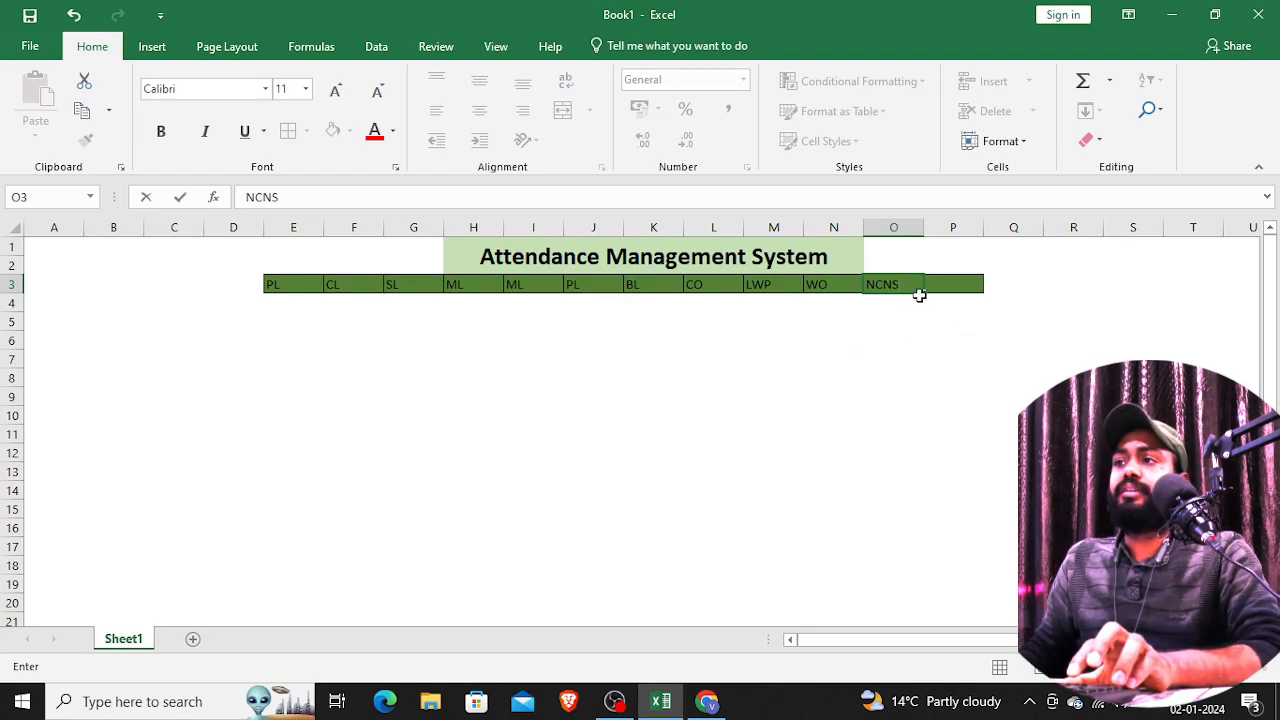
click(960, 285)
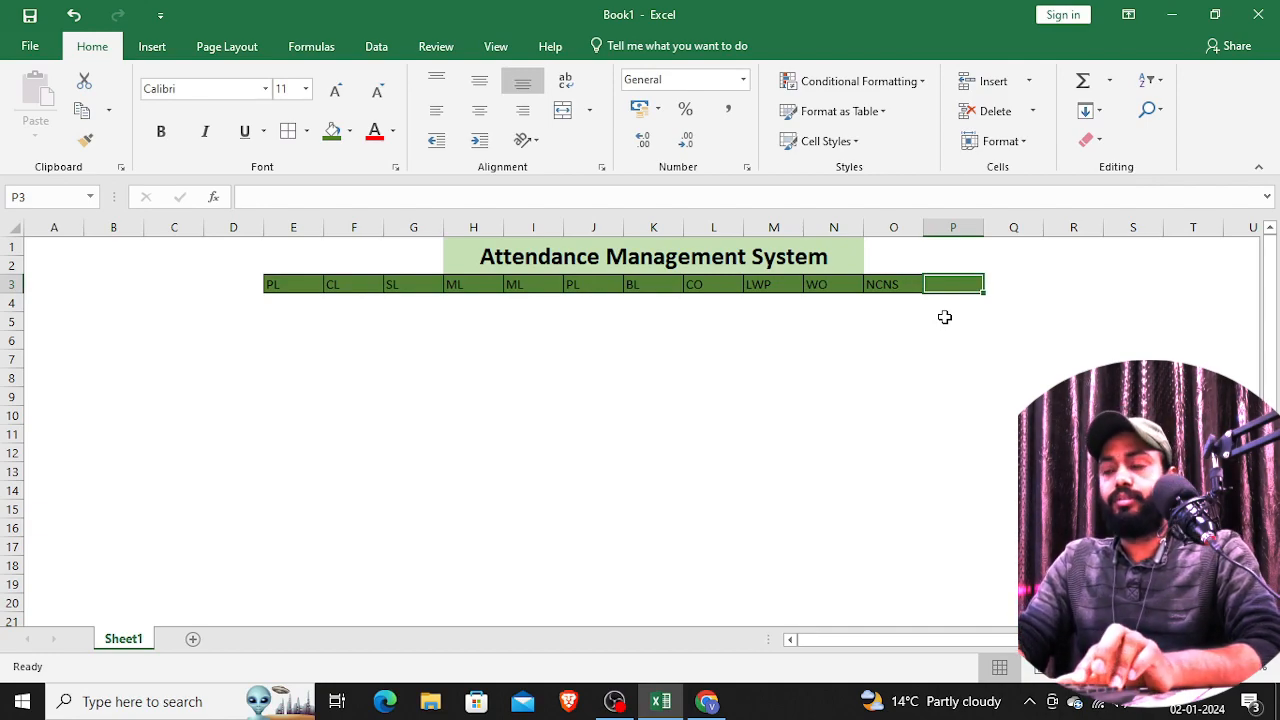
- Enter the attendance code A in P3 and centre the header codes in E3:P3 horizontally
text(A)
click(909, 336)
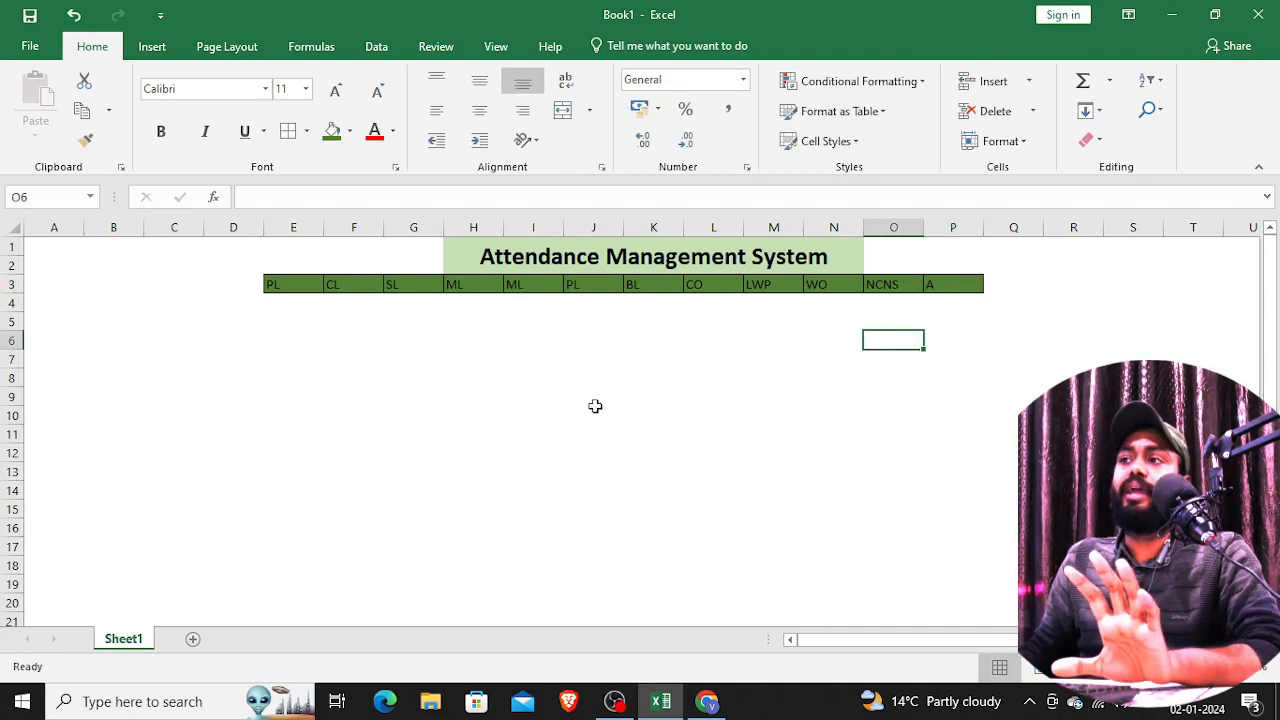
click(295, 284)
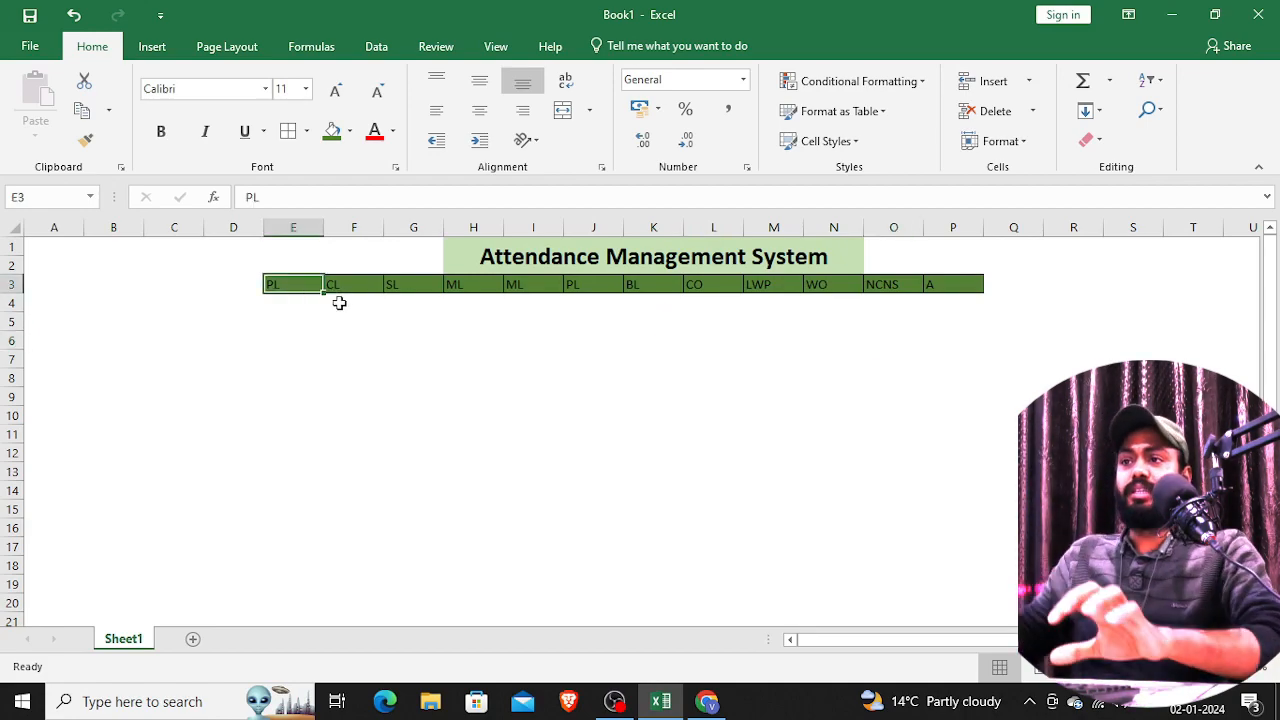
key(shift+Right)
key(shift+Right)
key(shift+Right)
key(shift+Right)
key(shift+Right)
key(shift+Right)
key(shift+Right)
key(shift+Right)
key(shift+Right)
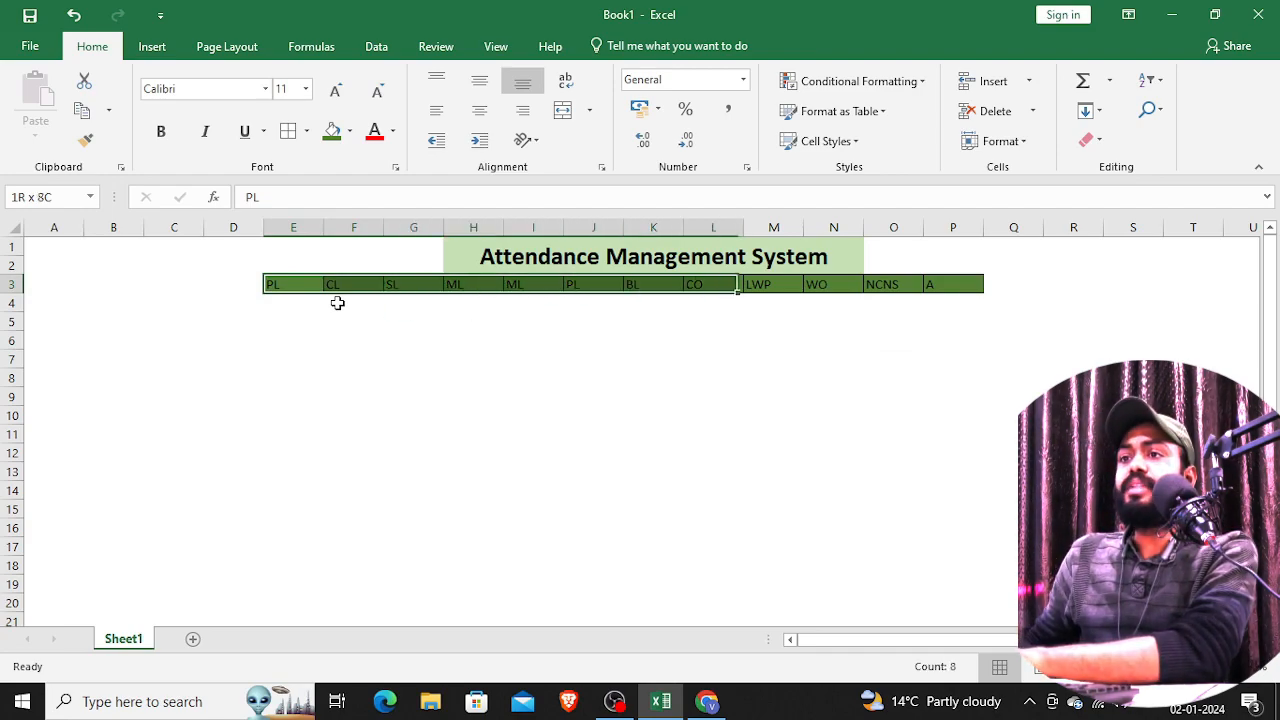
key(shift+Right)
key(shift+Right)
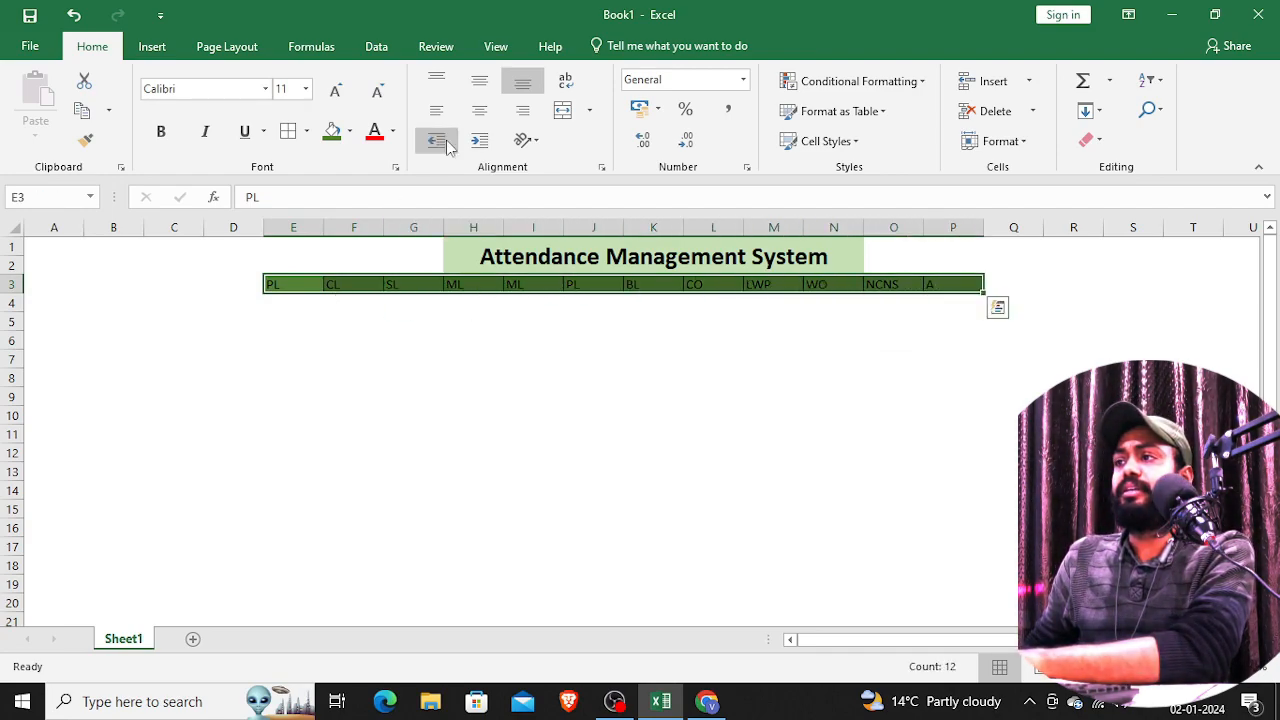
click(474, 116)
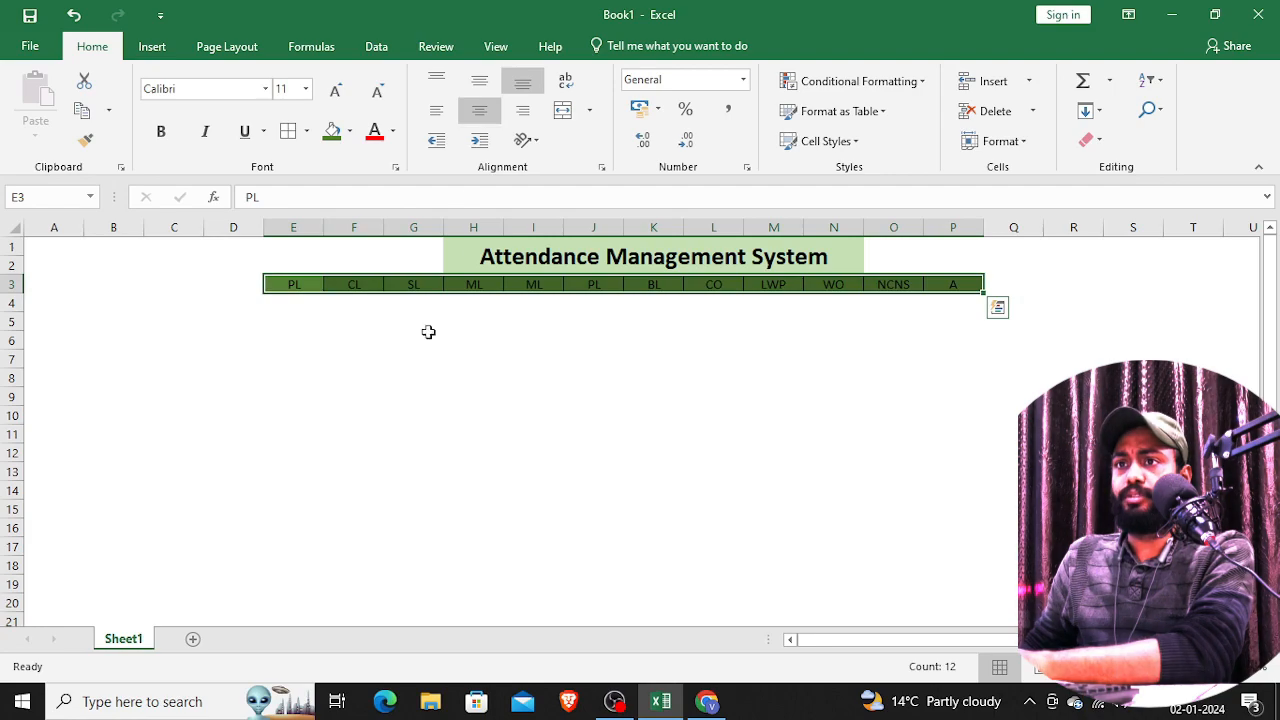
click(373, 340)
- Fill the PL header cell E3 light blue-grey and the CL header cell F3 light gold
click(287, 285)
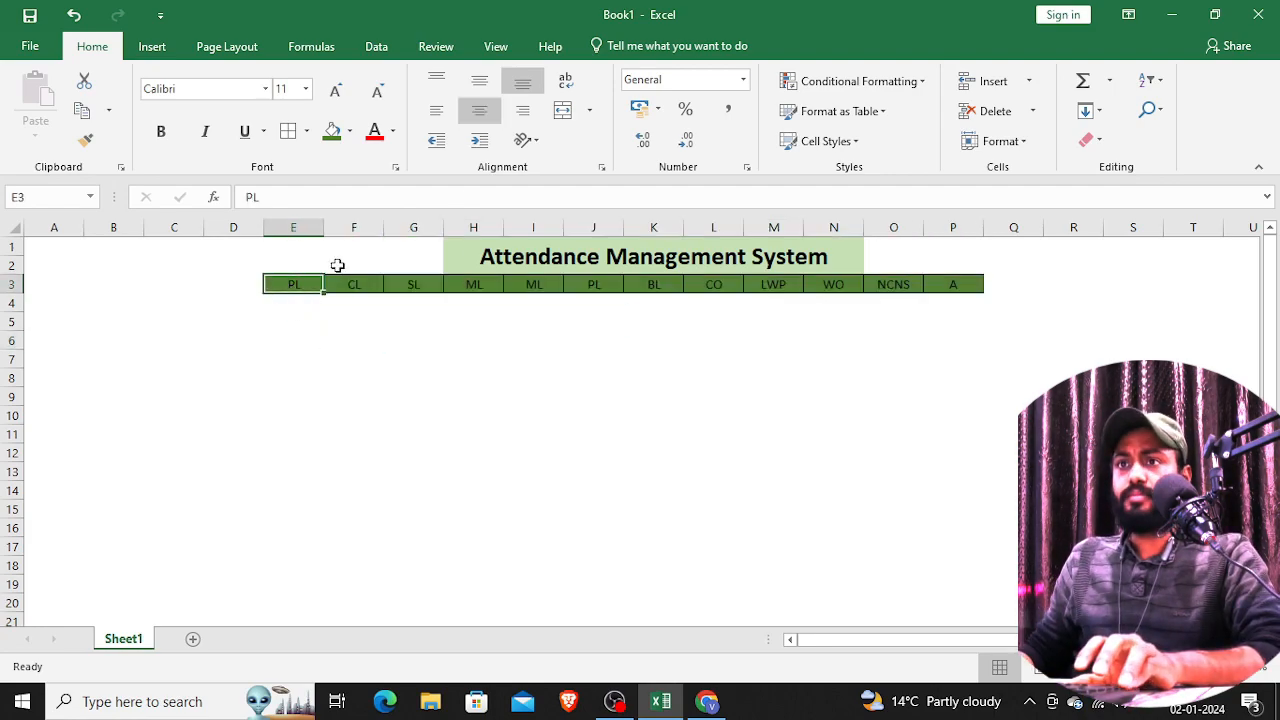
click(350, 133)
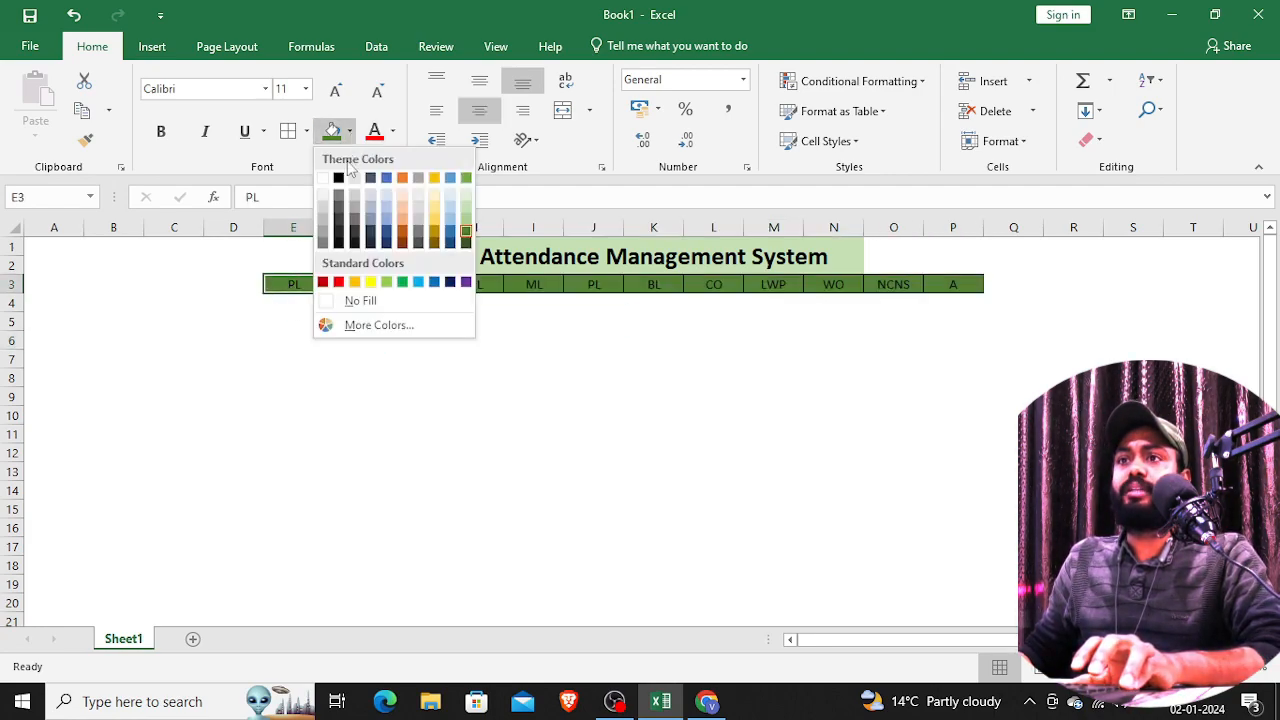
click(374, 210)
click(362, 284)
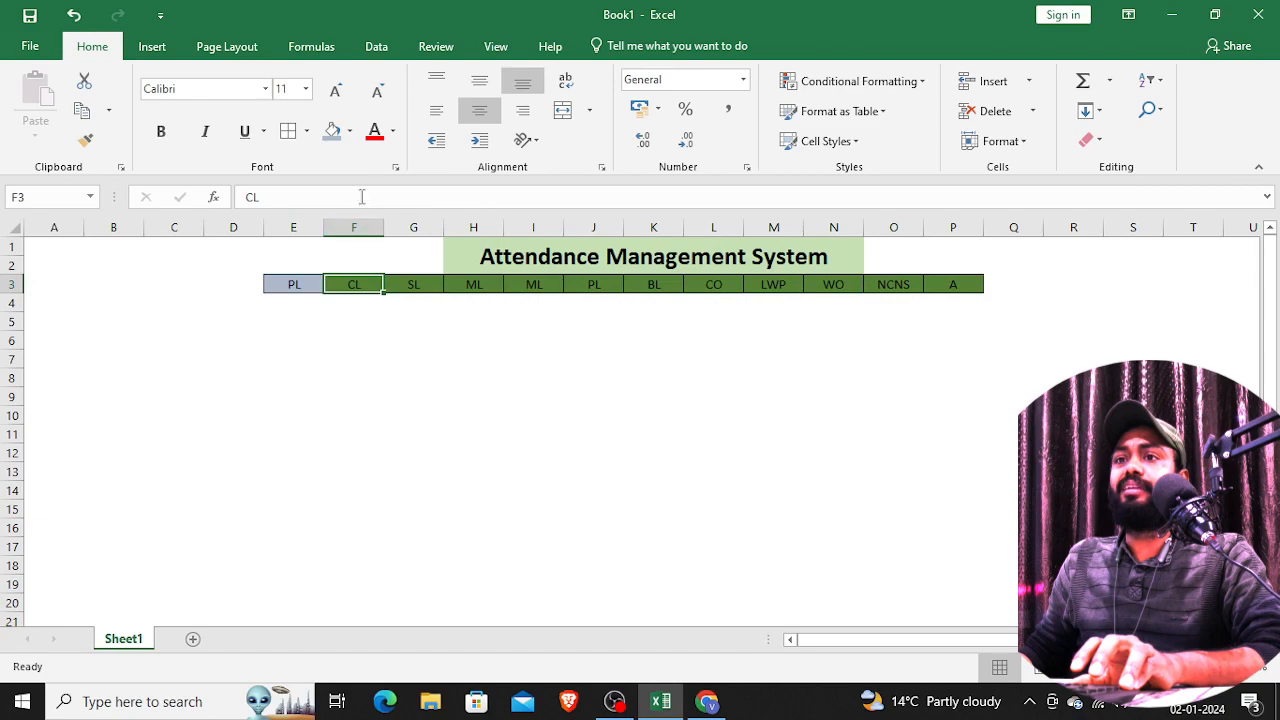
click(350, 138)
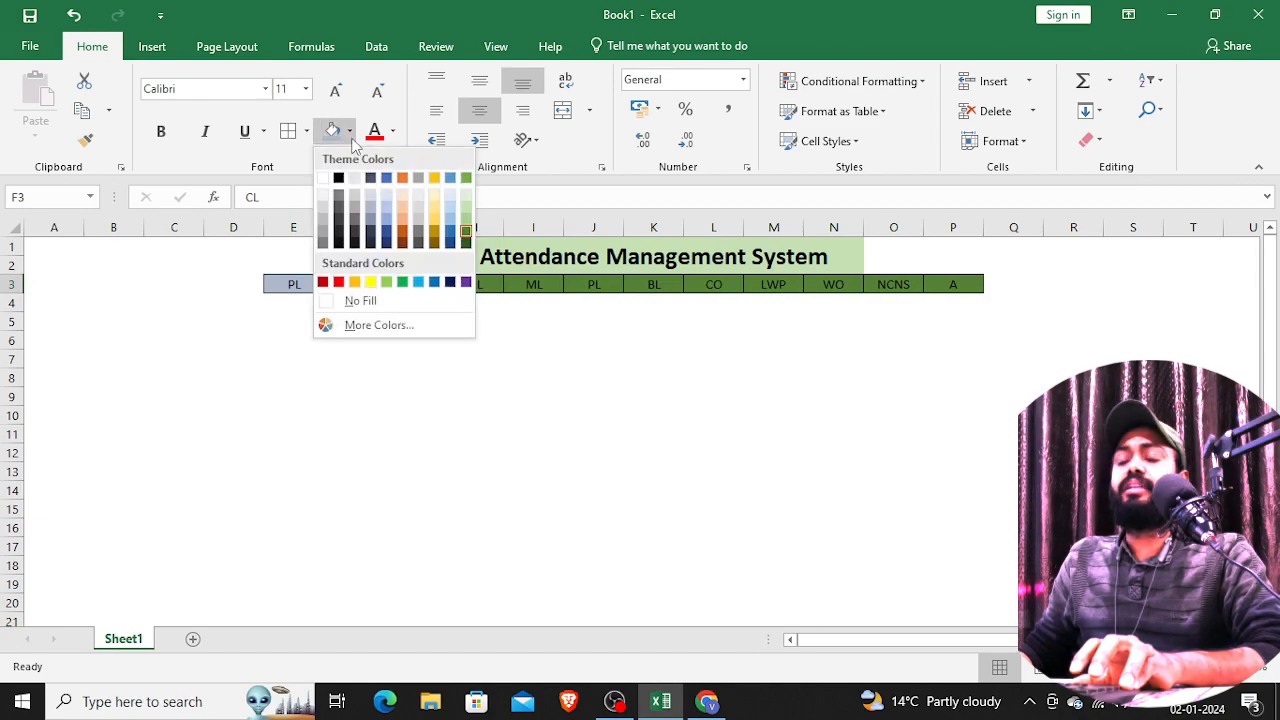
click(432, 208)
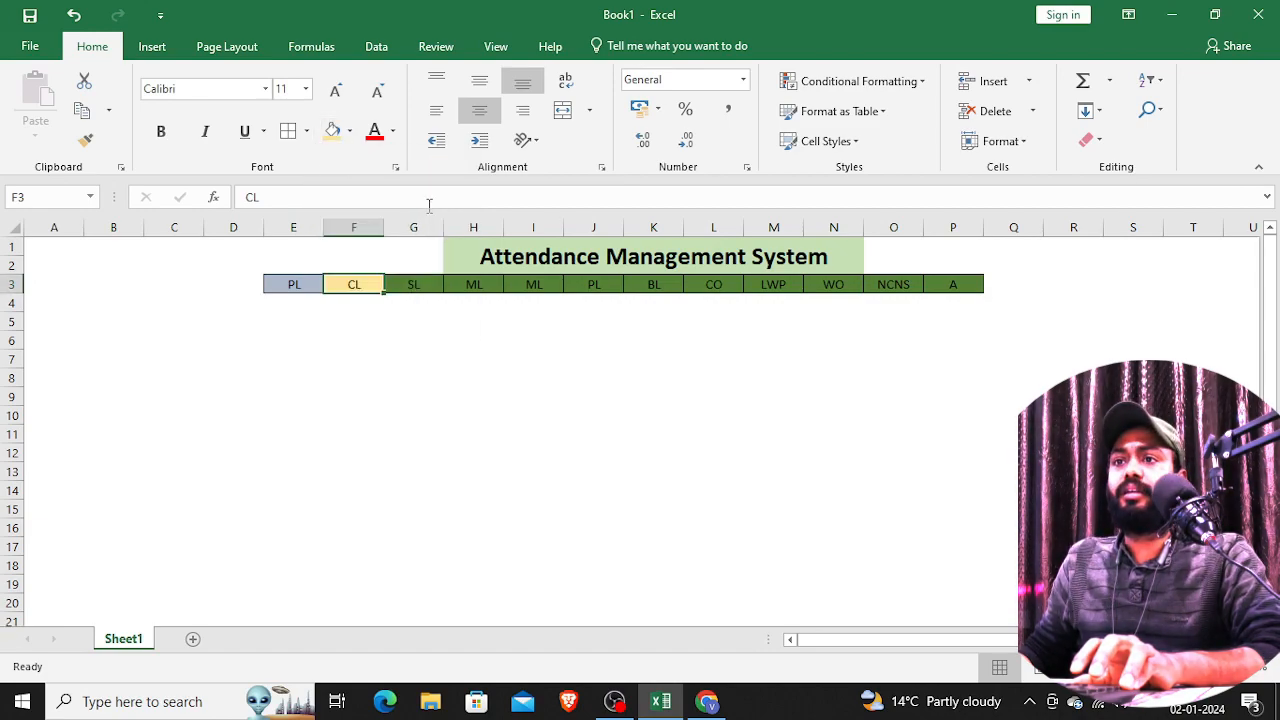
- Fill the SL cell G3 dark orange and the ML cell H3 blue, and give each cell from I3 to O3 its own fill colour
click(422, 287)
click(350, 131)
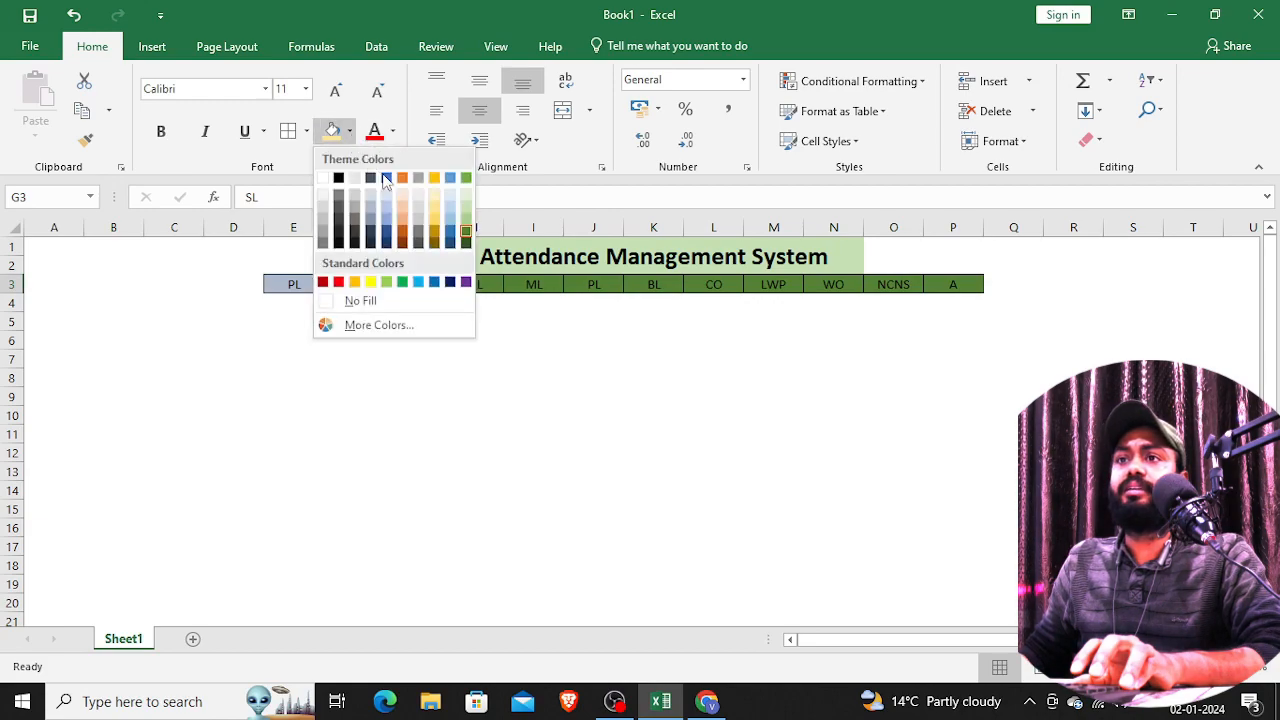
click(402, 234)
click(479, 283)
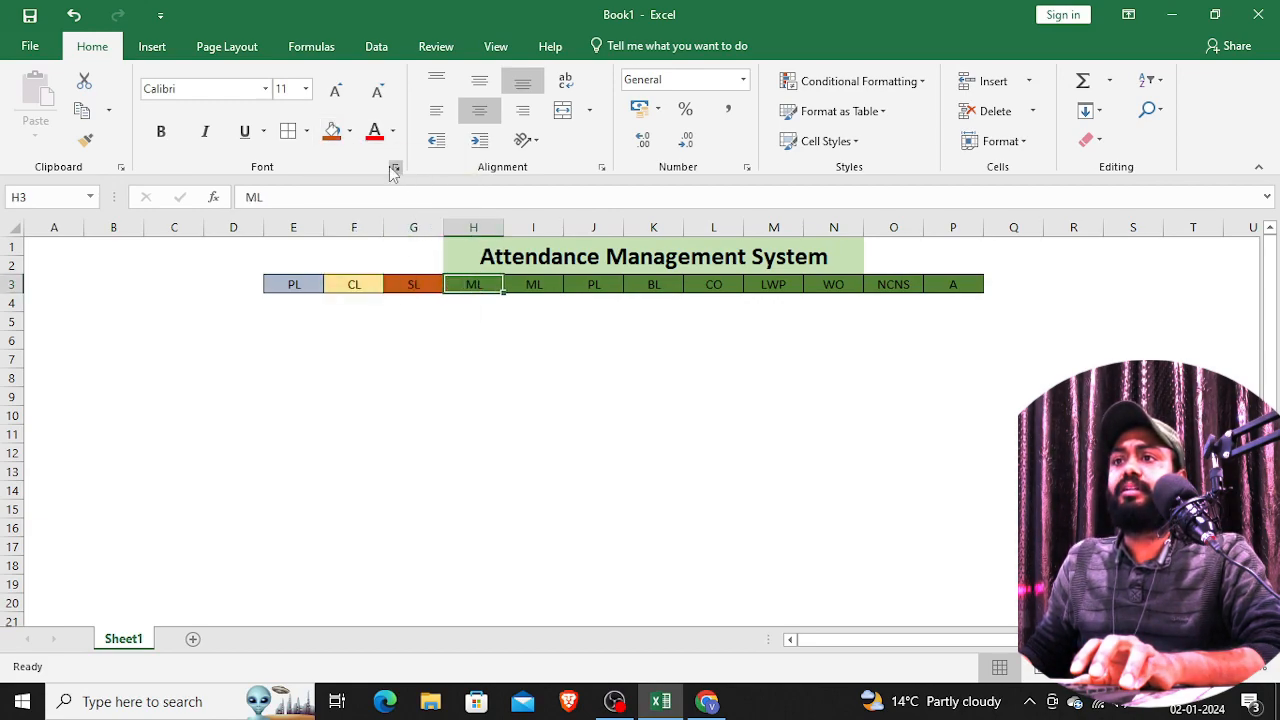
click(350, 131)
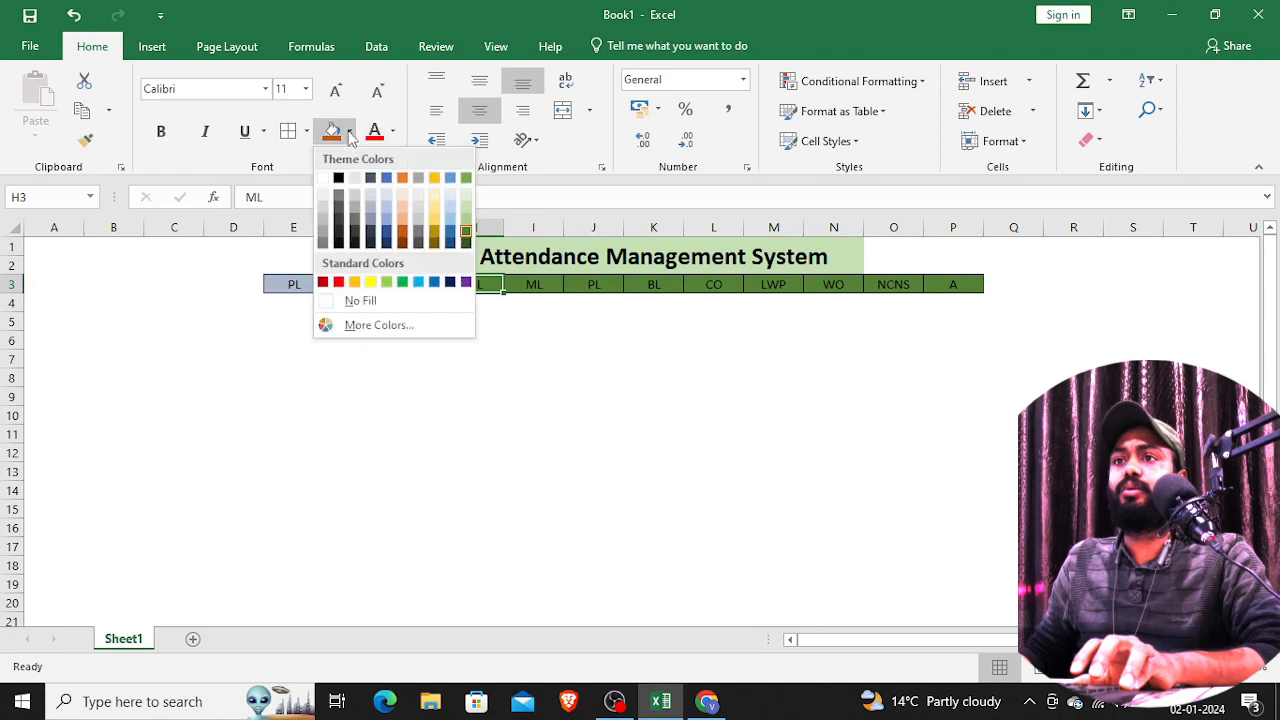
click(450, 234)
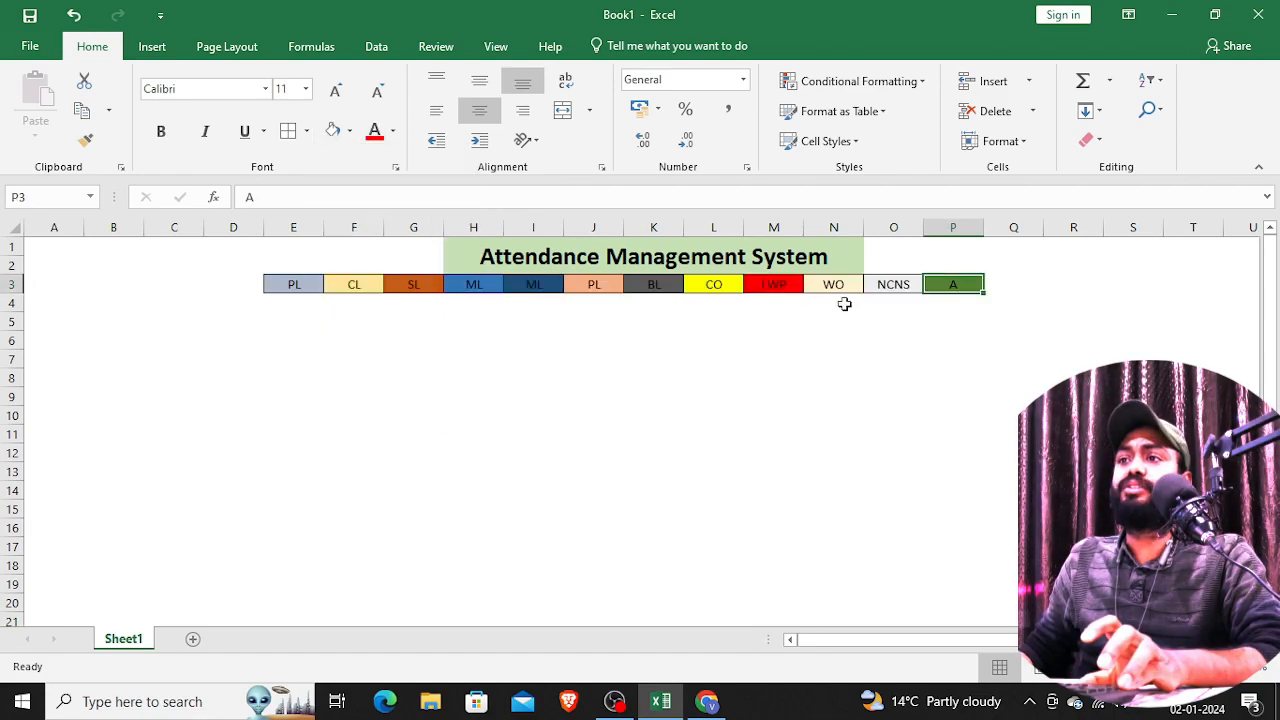
click(845, 398)
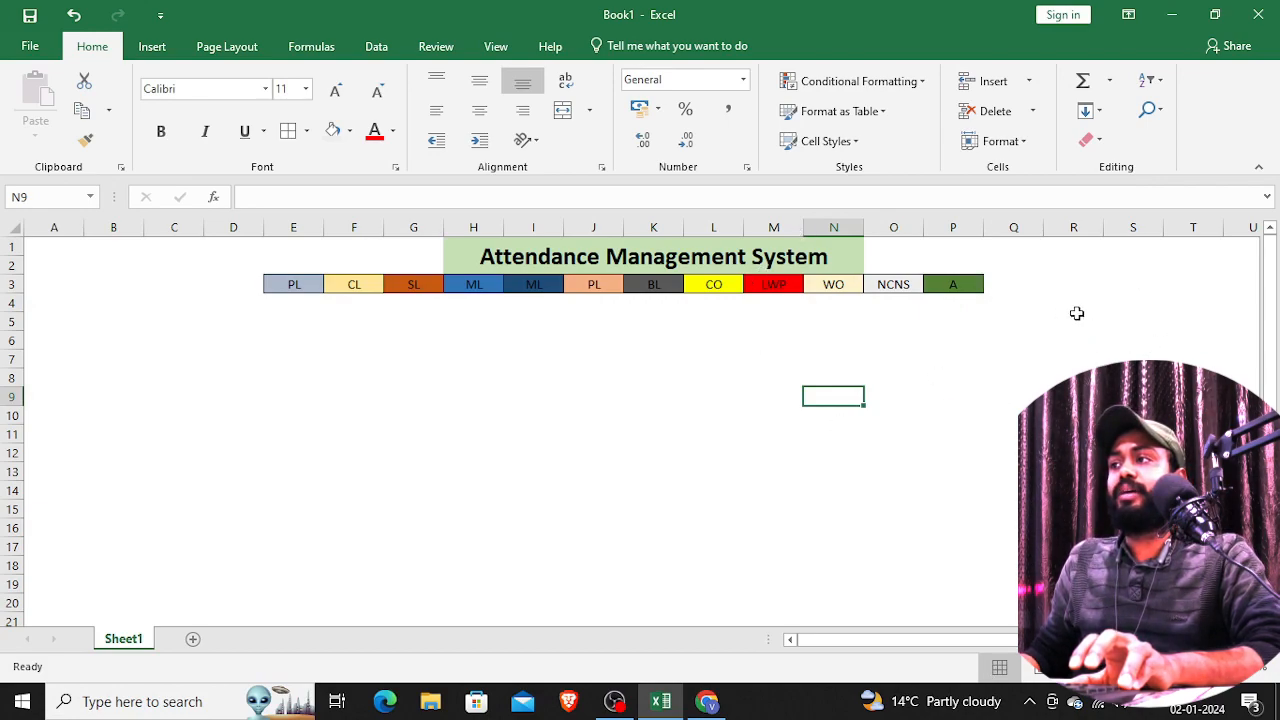
drag(1050, 360, 1179, 567)
click(1070, 372)
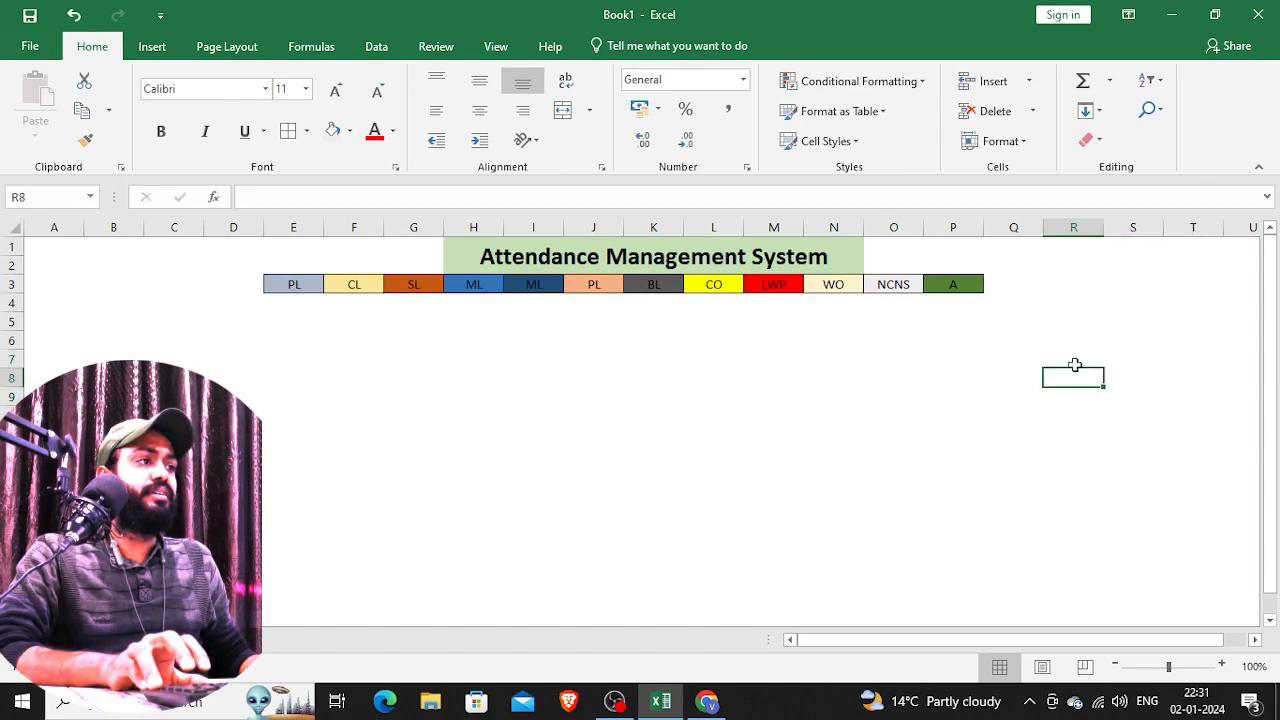
drag(1080, 376, 1140, 504)
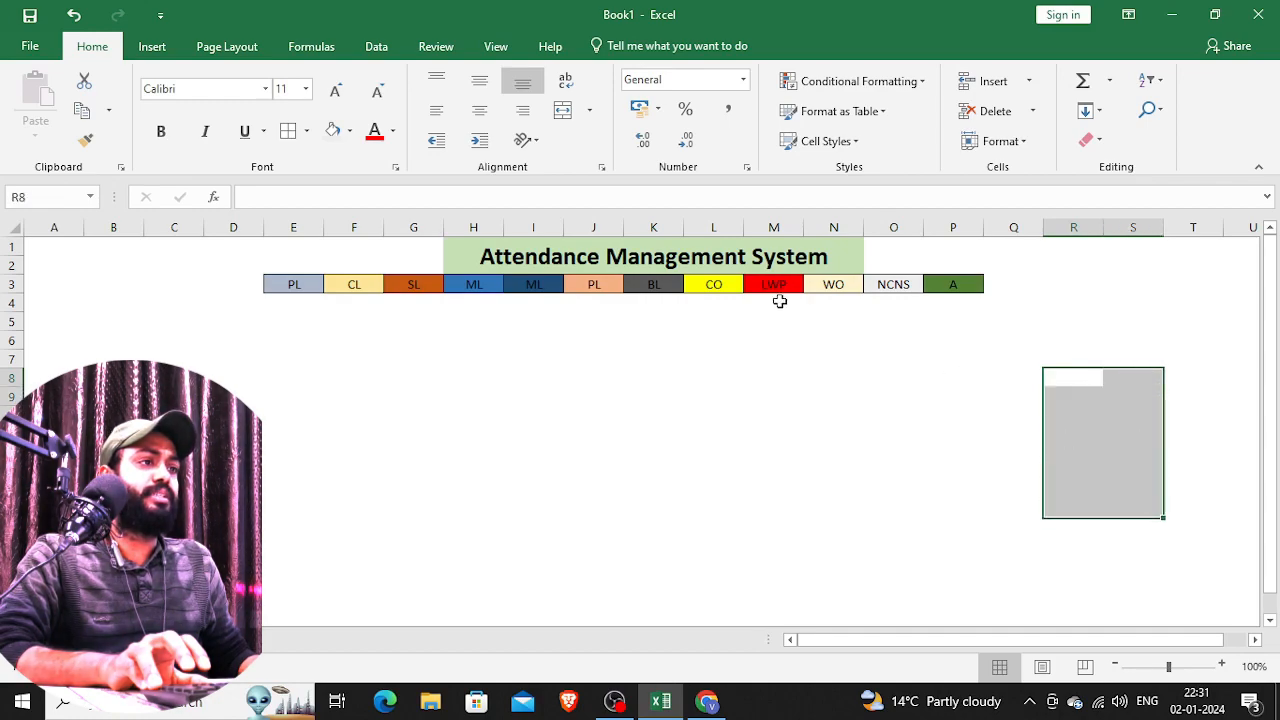
- Review the leave and attendance codes in the header row one by one, from E3 to P3
click(307, 284)
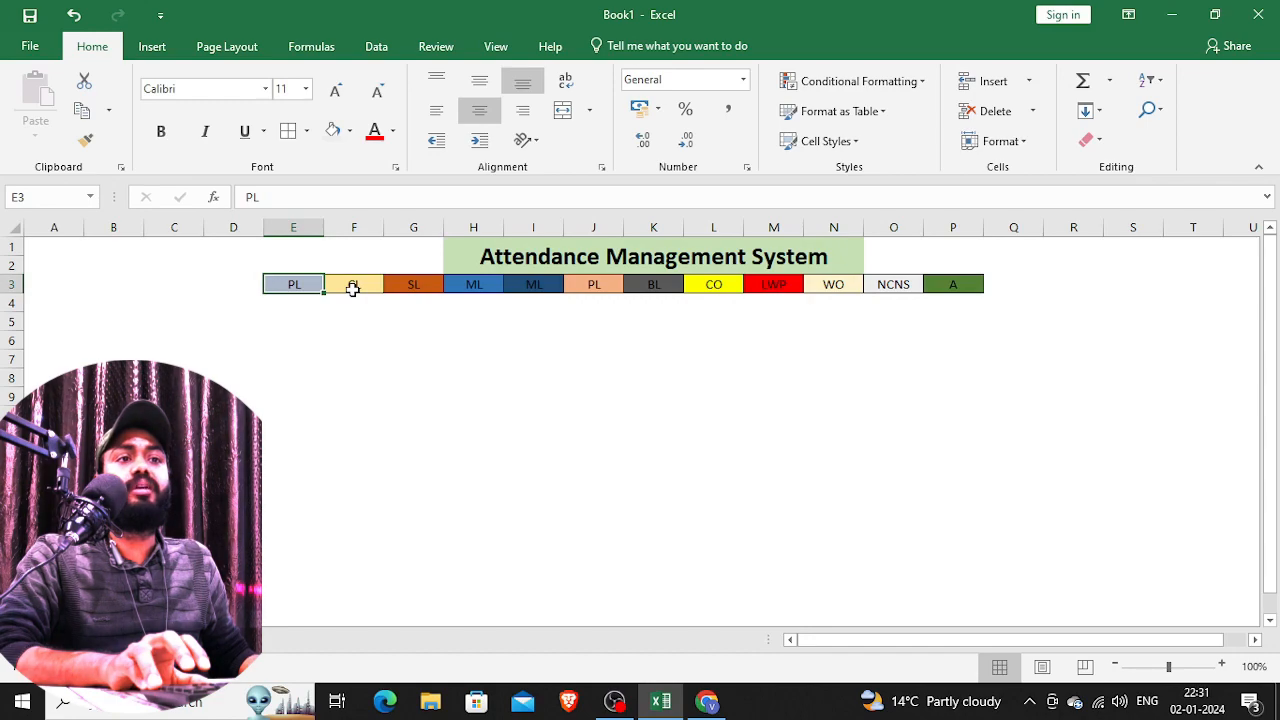
click(354, 287)
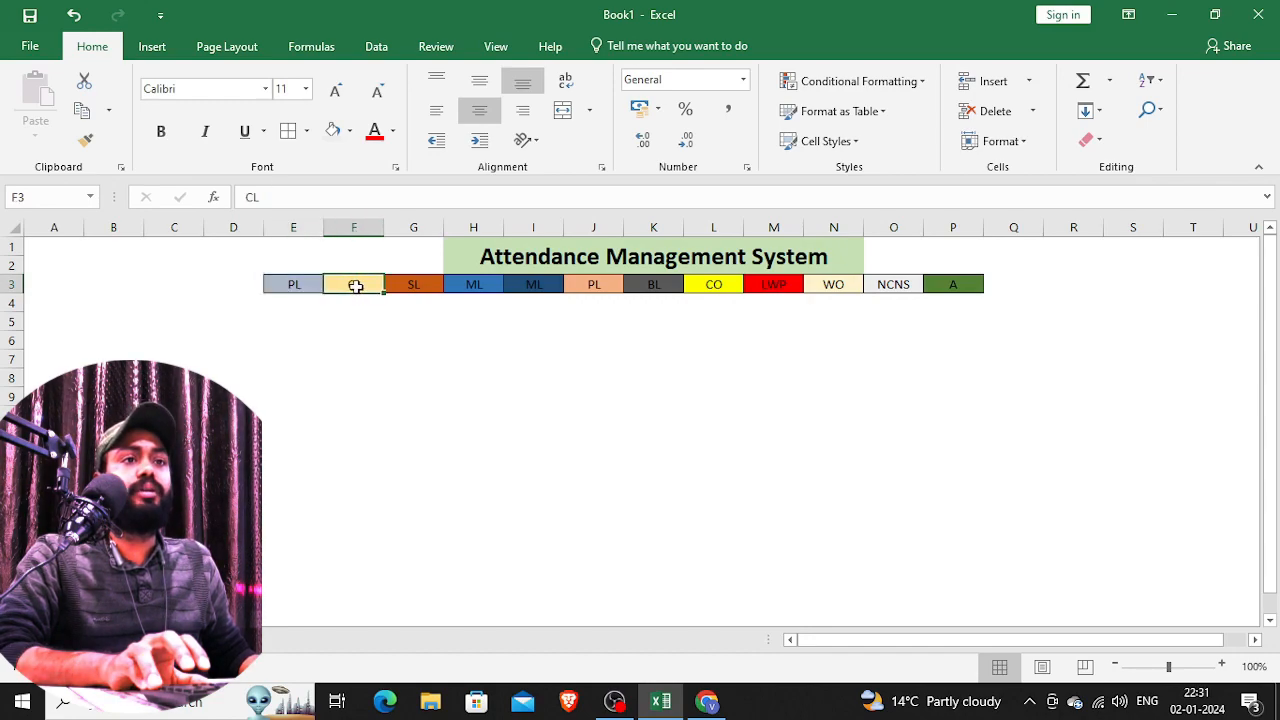
click(417, 288)
click(481, 290)
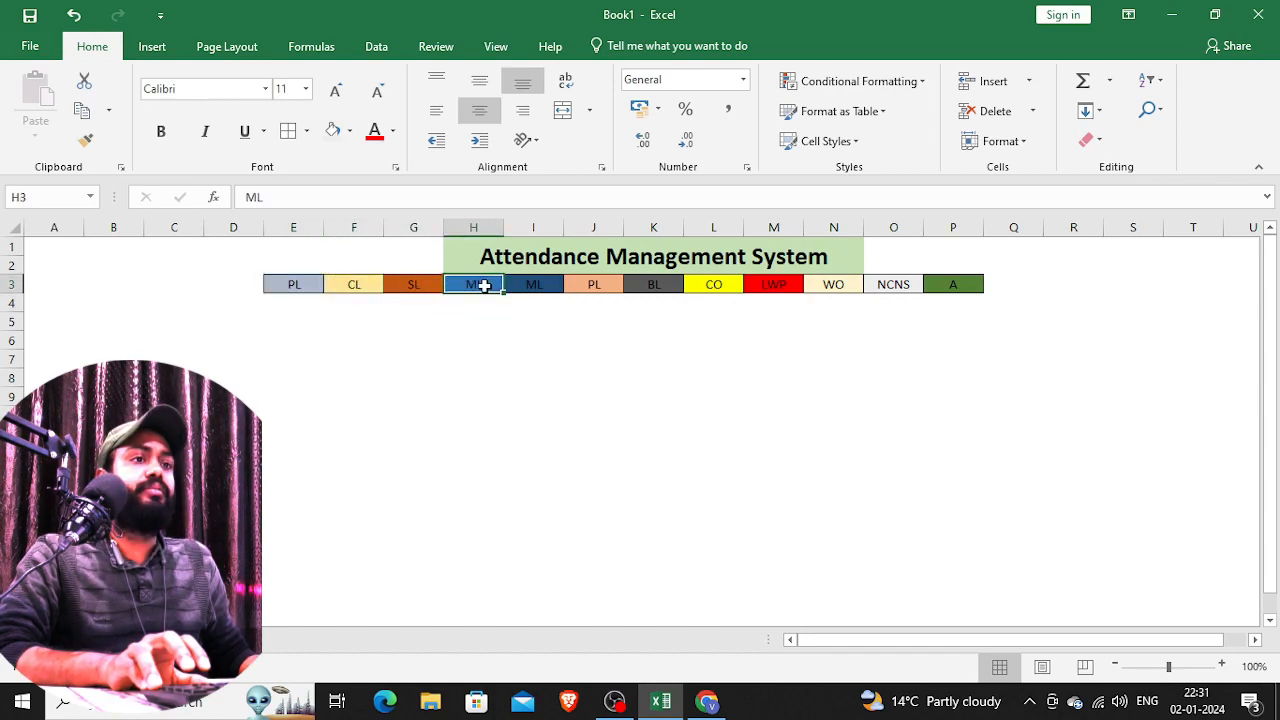
click(520, 286)
click(591, 286)
click(643, 286)
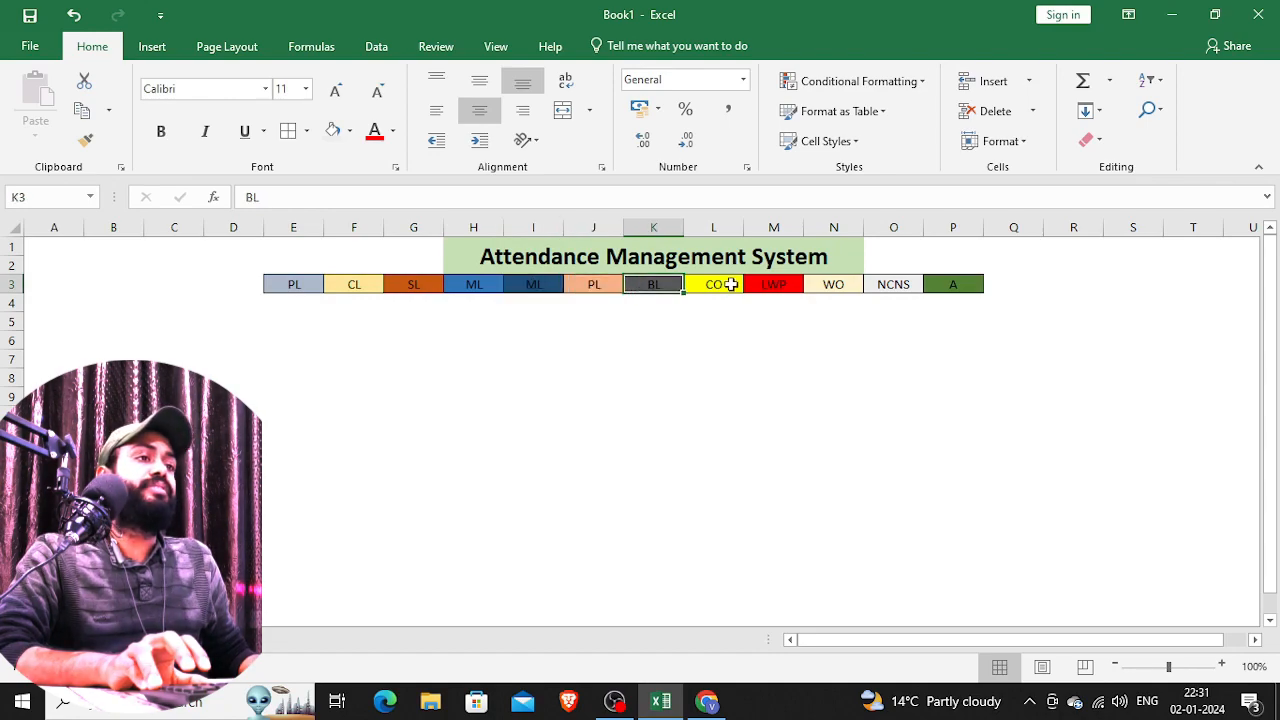
click(729, 286)
click(765, 285)
click(845, 303)
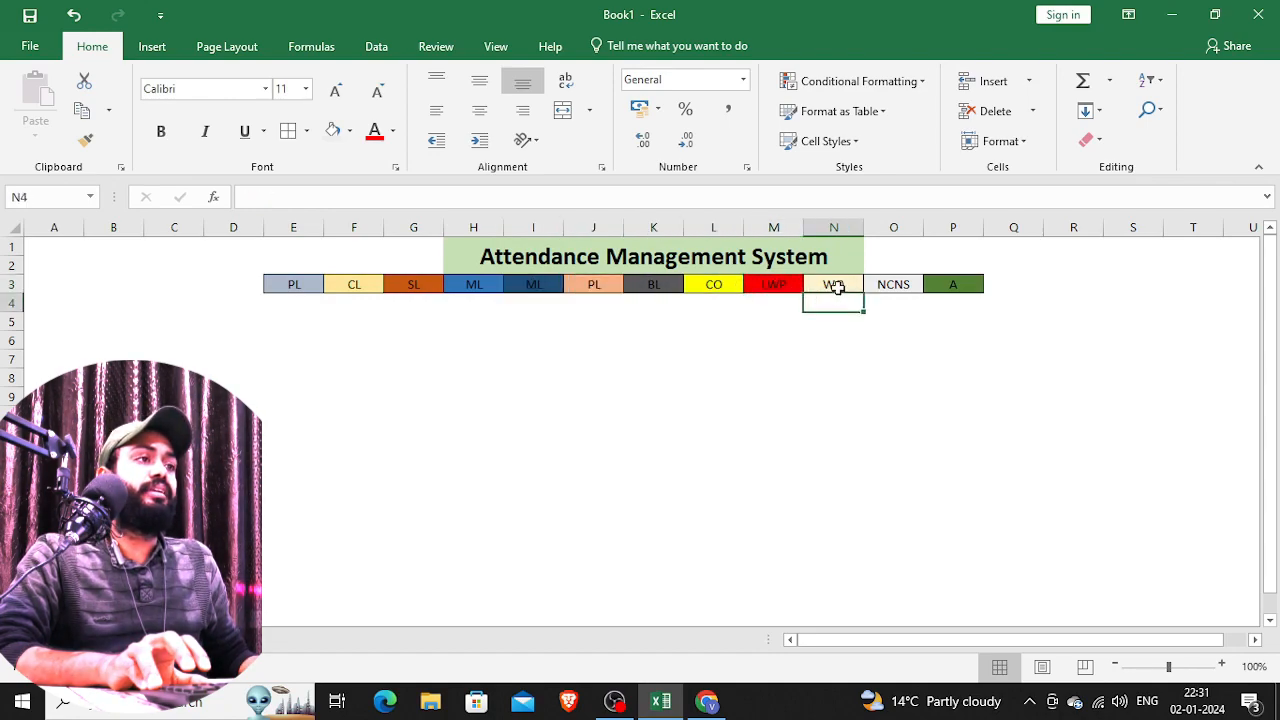
click(889, 283)
click(947, 284)
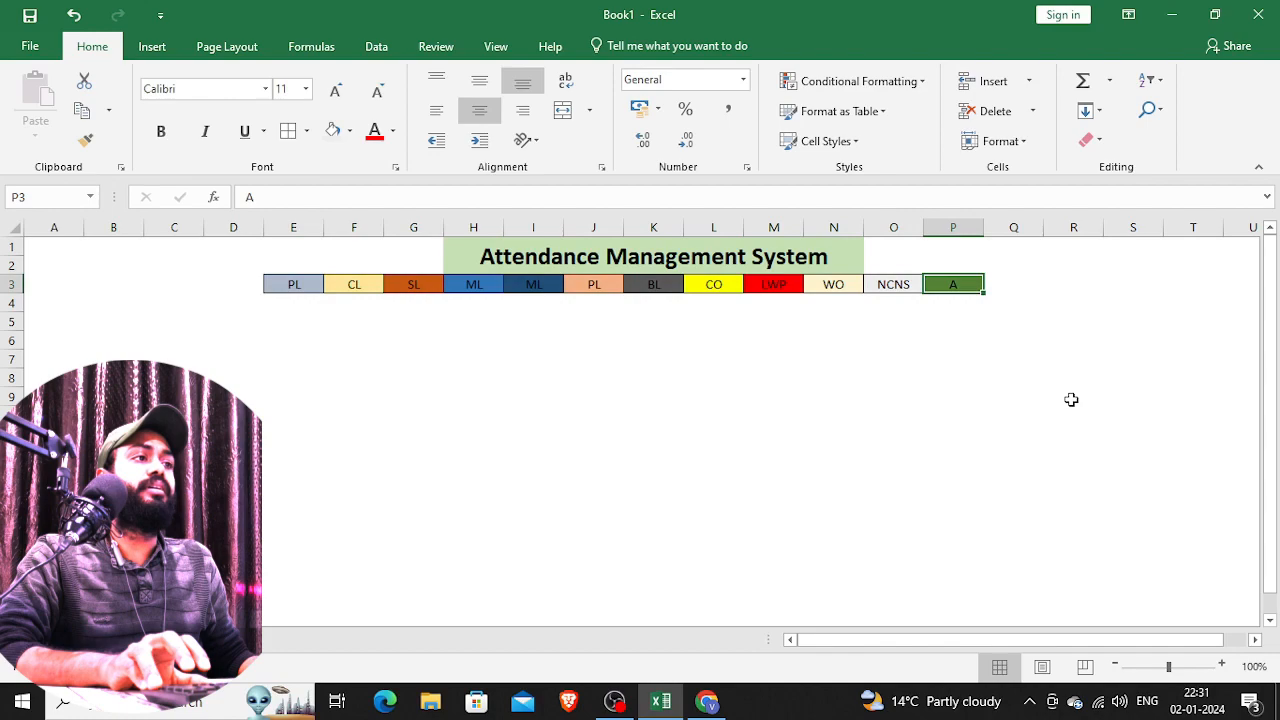
- Apply all borders to the blank range R7:S18 to form a two-column grid beside the header row
drag(1067, 417, 1109, 429)
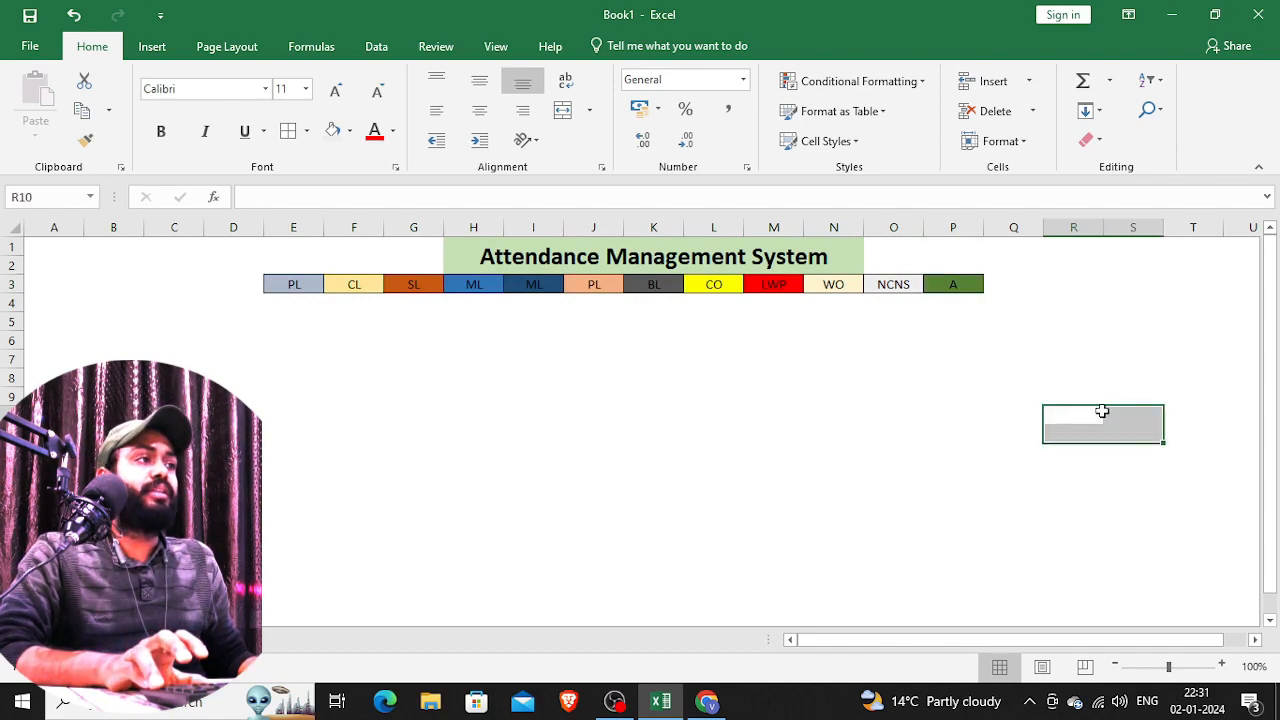
drag(1080, 366, 1132, 561)
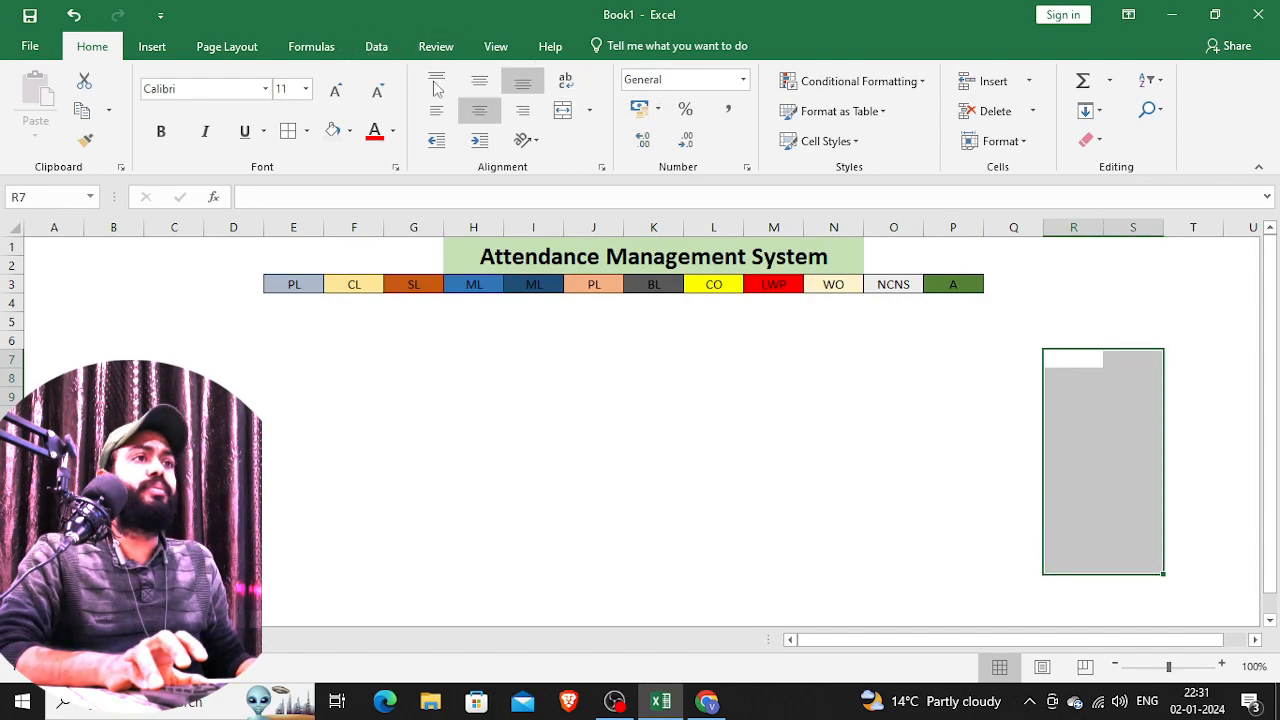
key(F4)
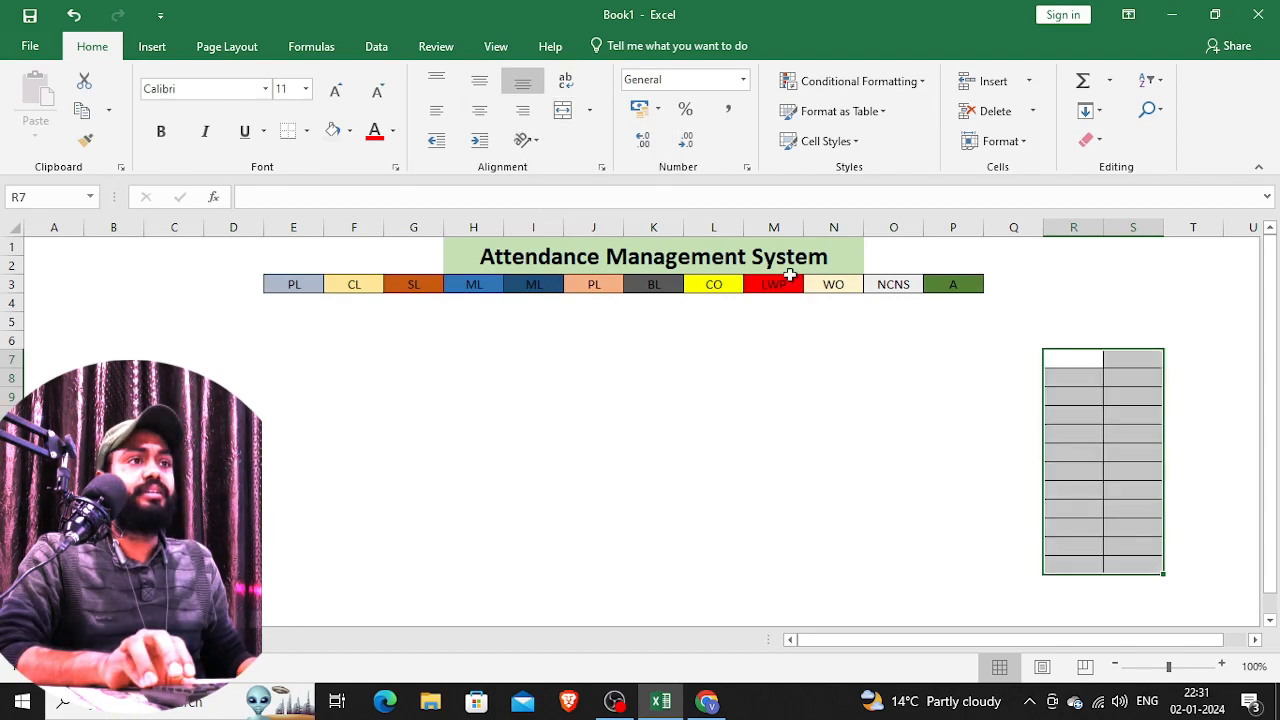
click(917, 360)
- Merge and centre columns R and S separately in each row of the grid, from R7:S7 down to R18:S18
drag(1080, 363, 1134, 358)
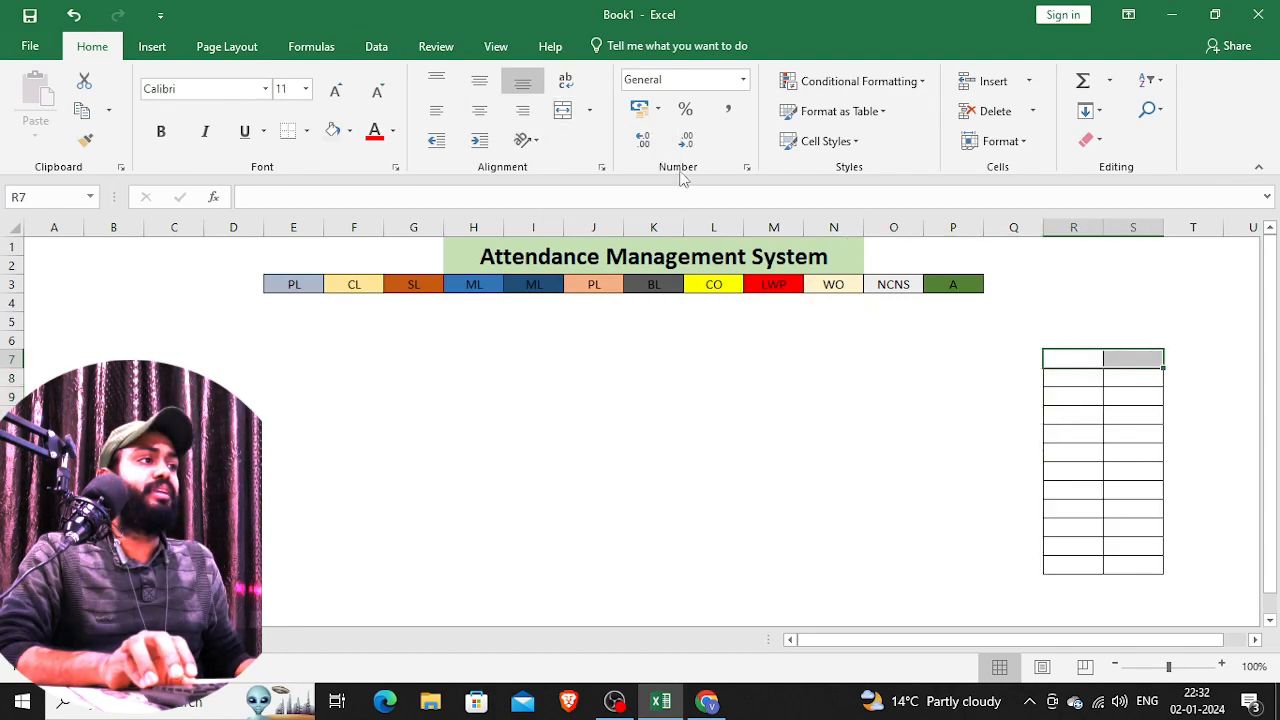
click(563, 112)
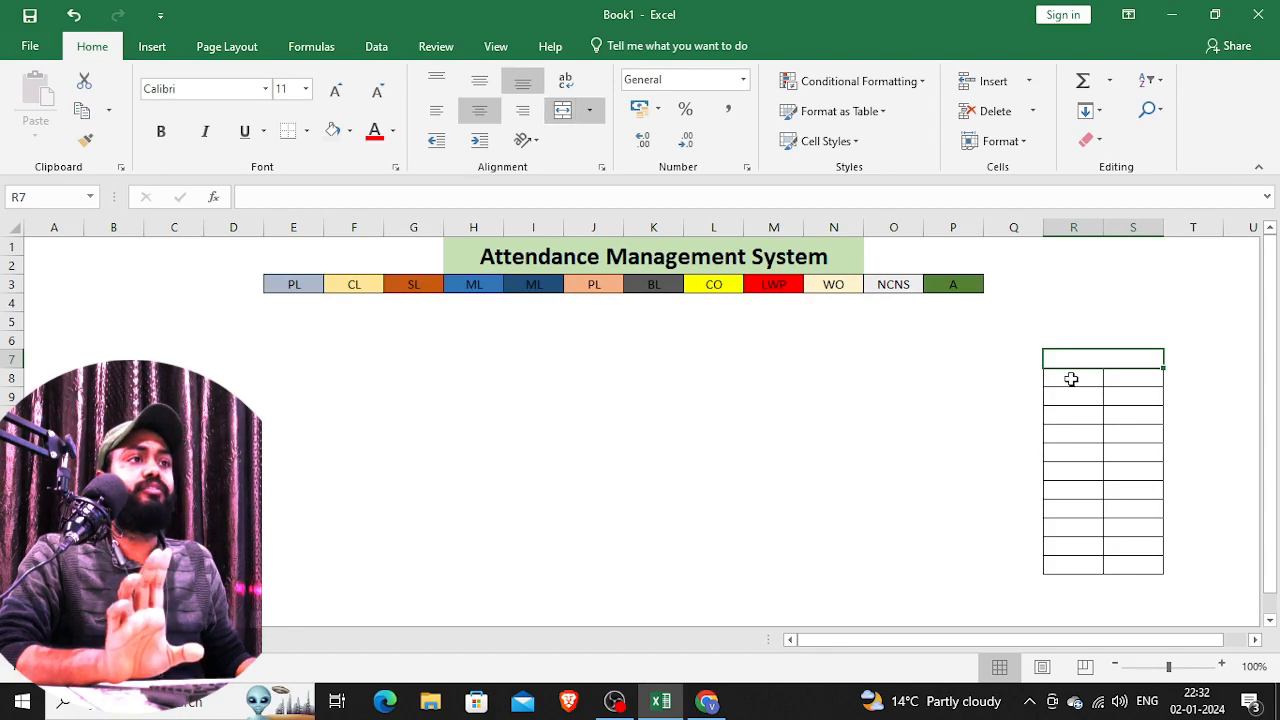
drag(1071, 377, 1122, 386)
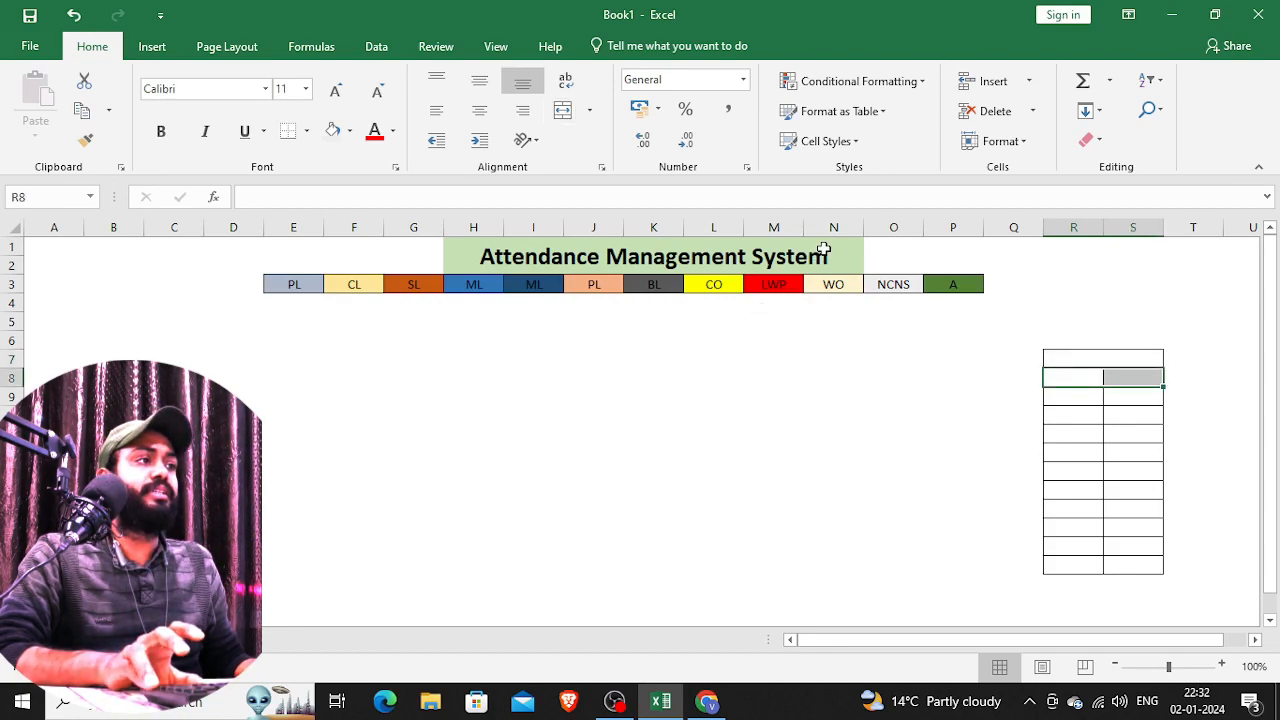
click(562, 112)
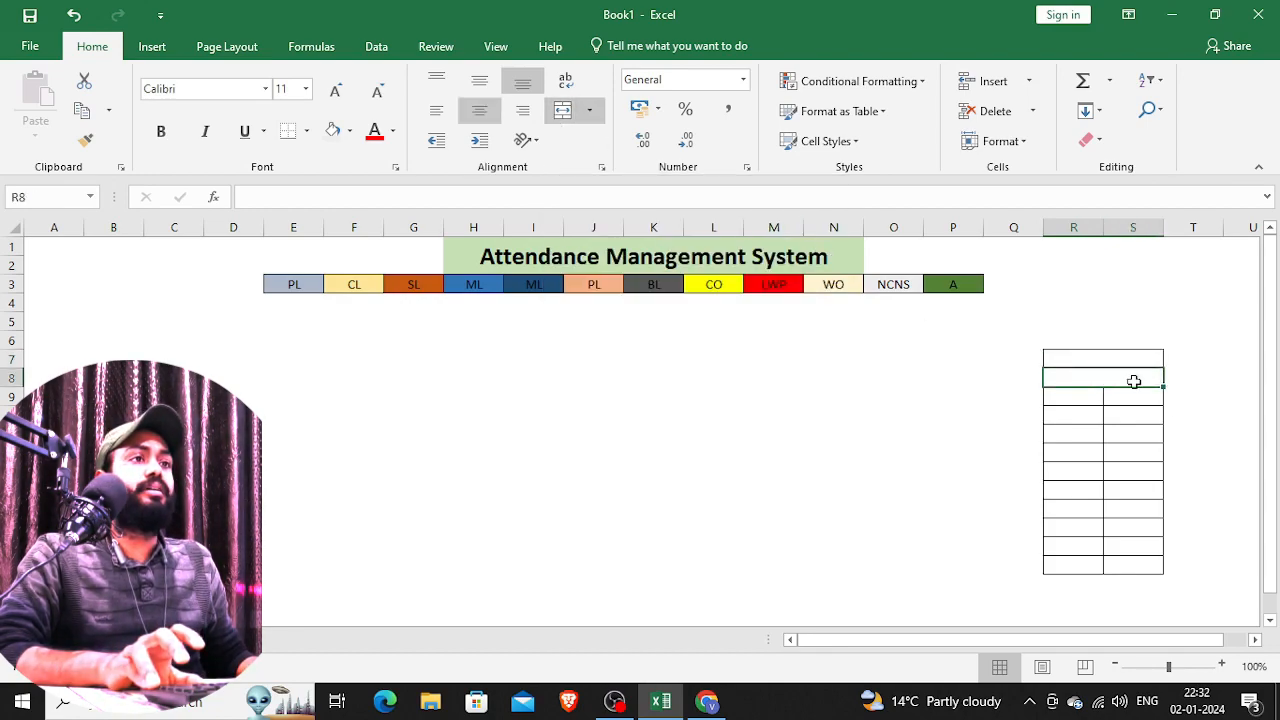
drag(1063, 400, 1106, 421)
click(563, 112)
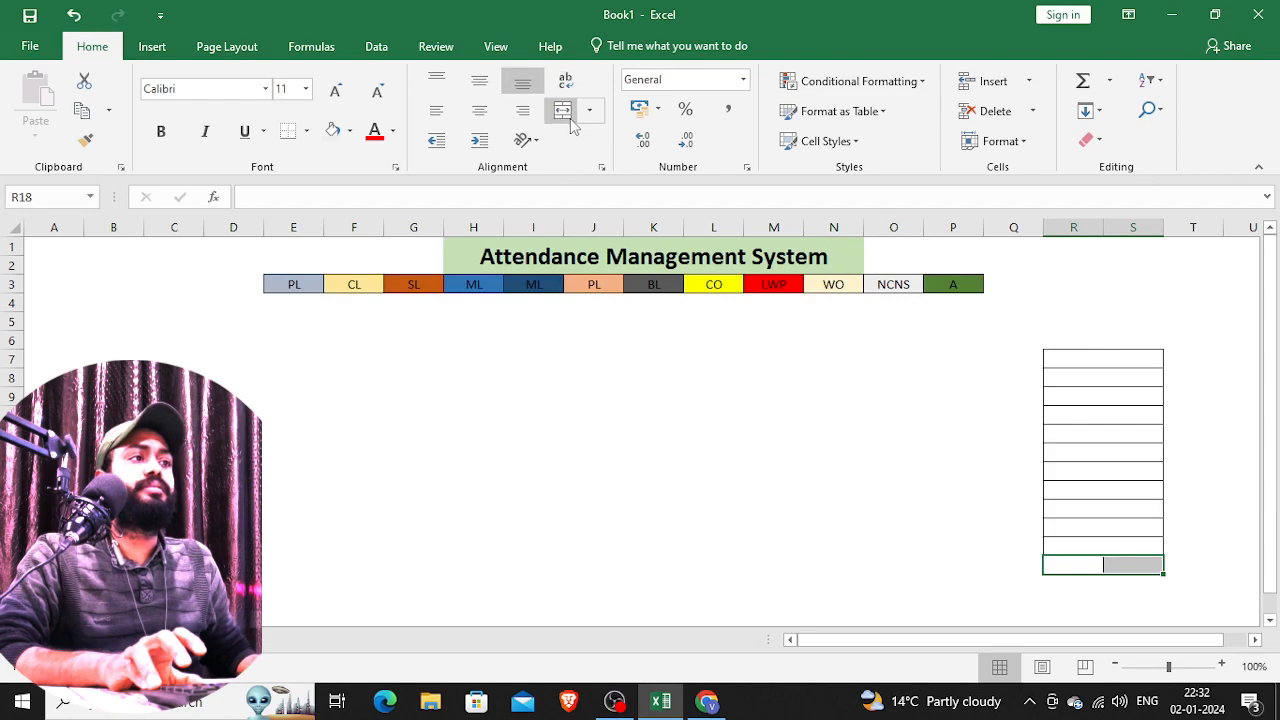
click(565, 113)
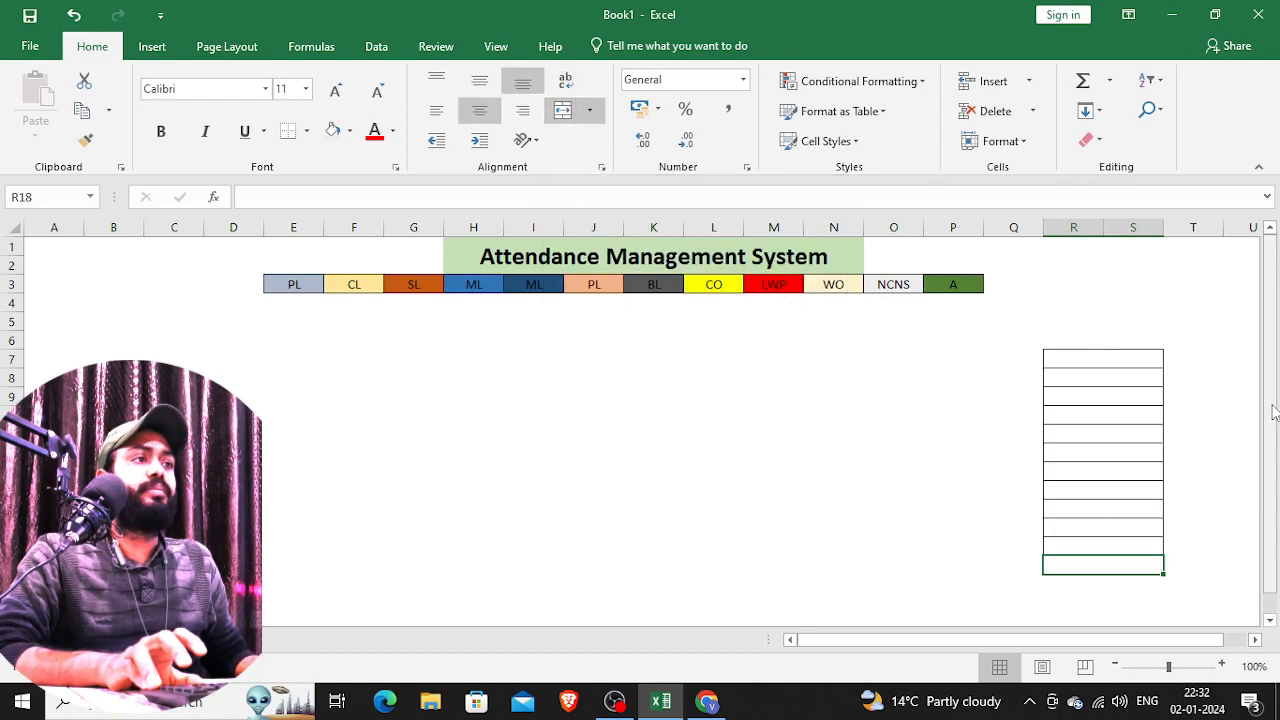
- Narrow column T and apply all borders to T7:T18 as an extra column of the side table
drag(1188, 356, 1200, 557)
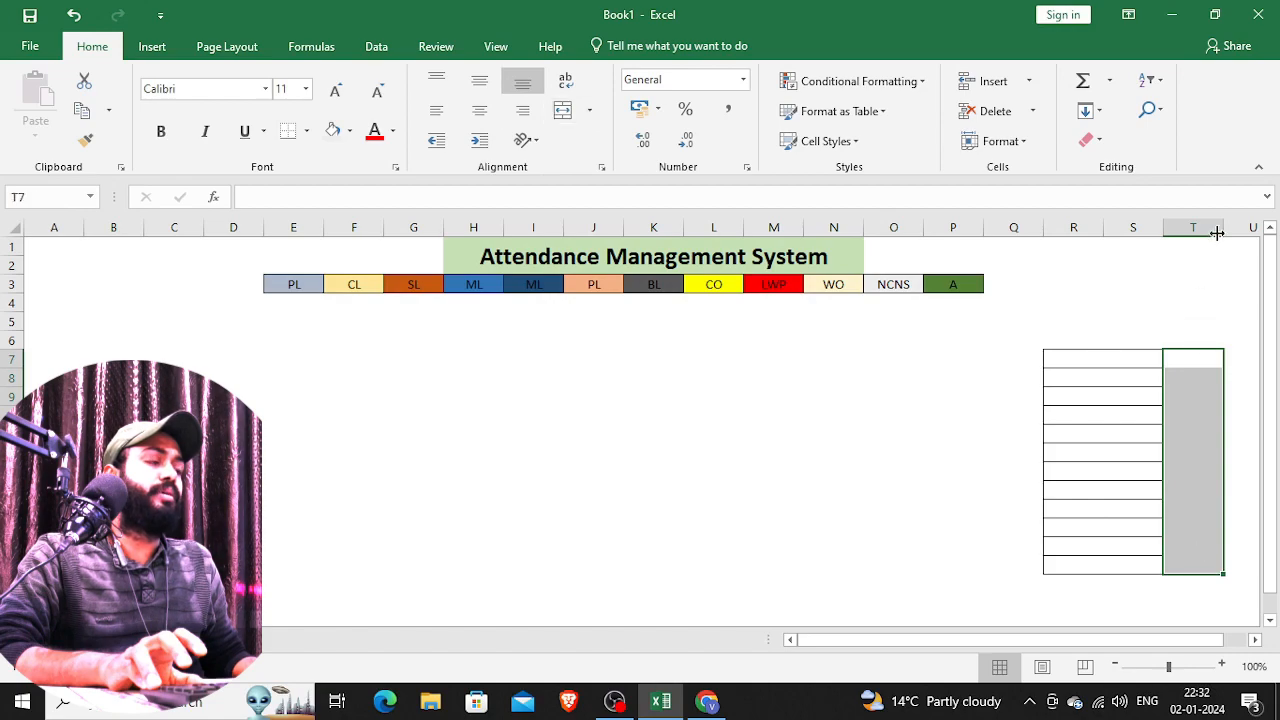
drag(1222, 231, 1203, 231)
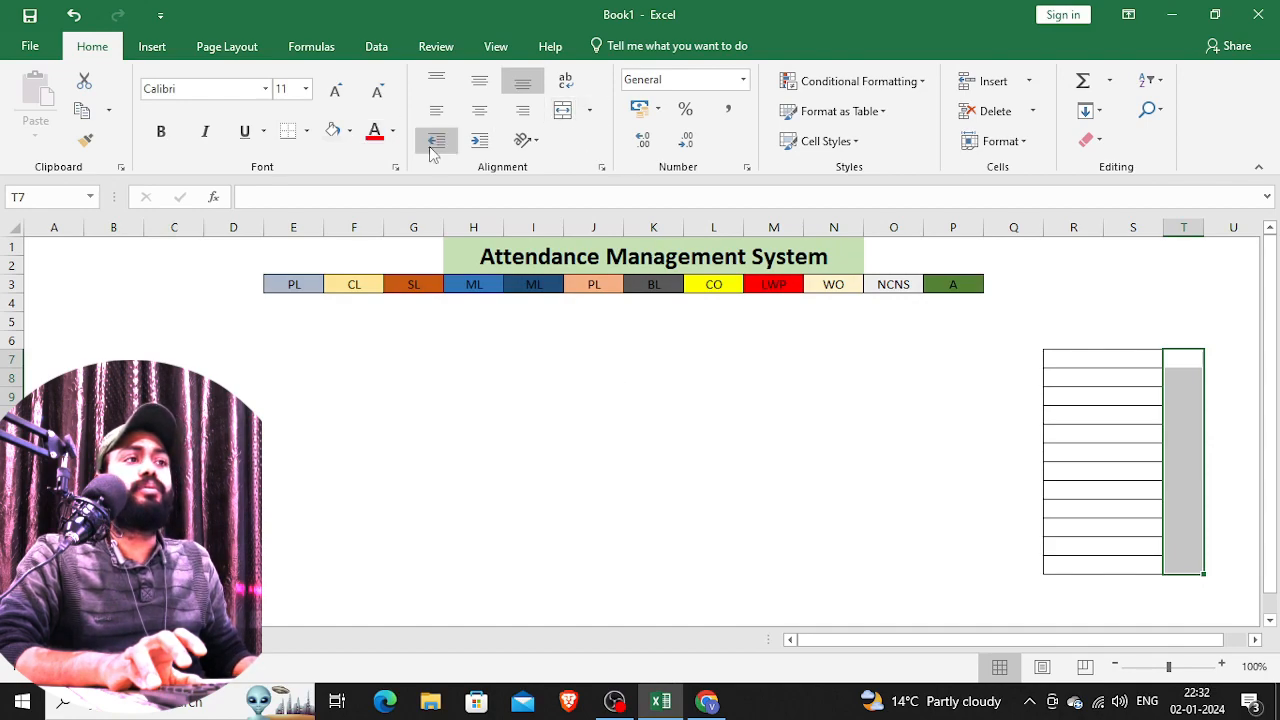
click(307, 132)
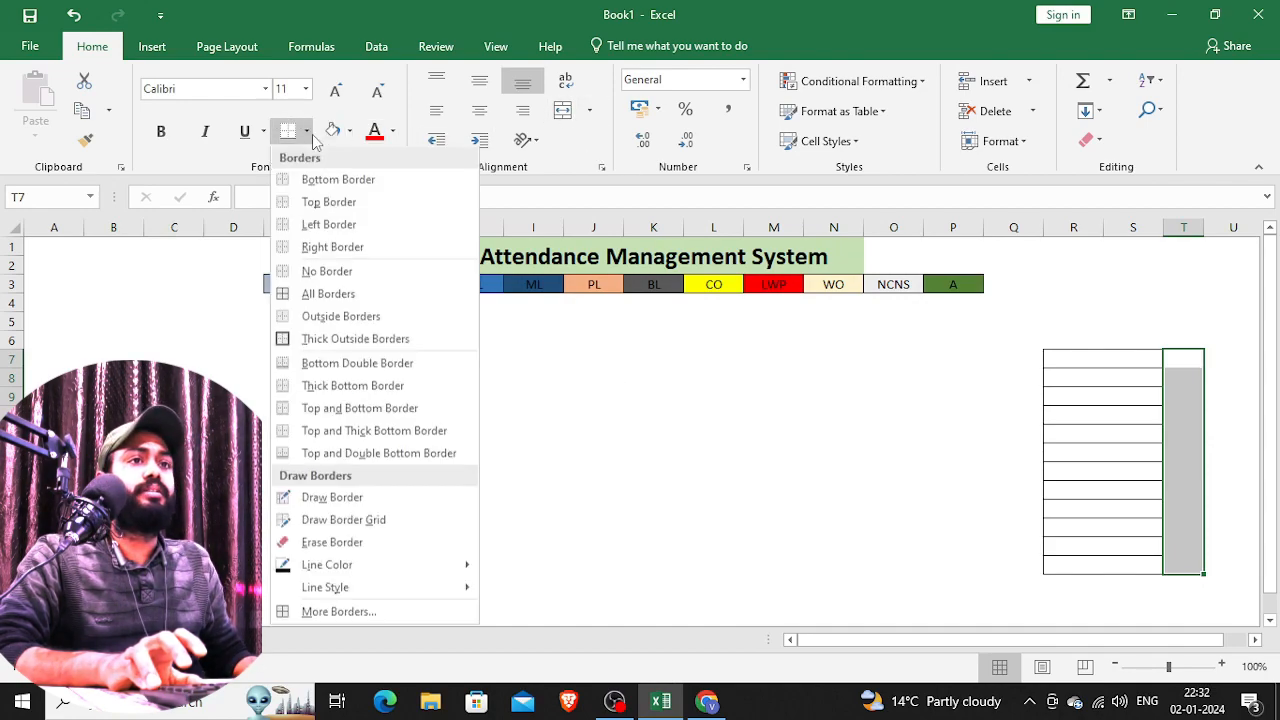
click(330, 316)
click(767, 471)
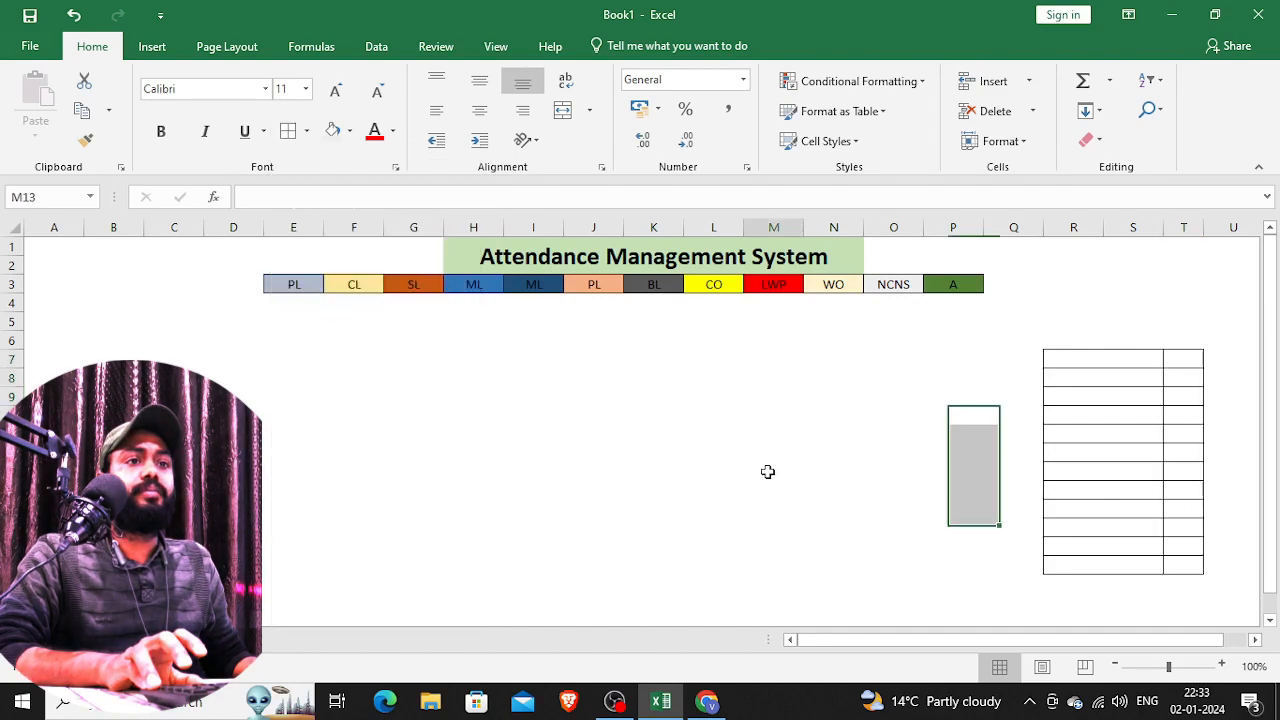
click(1103, 362)
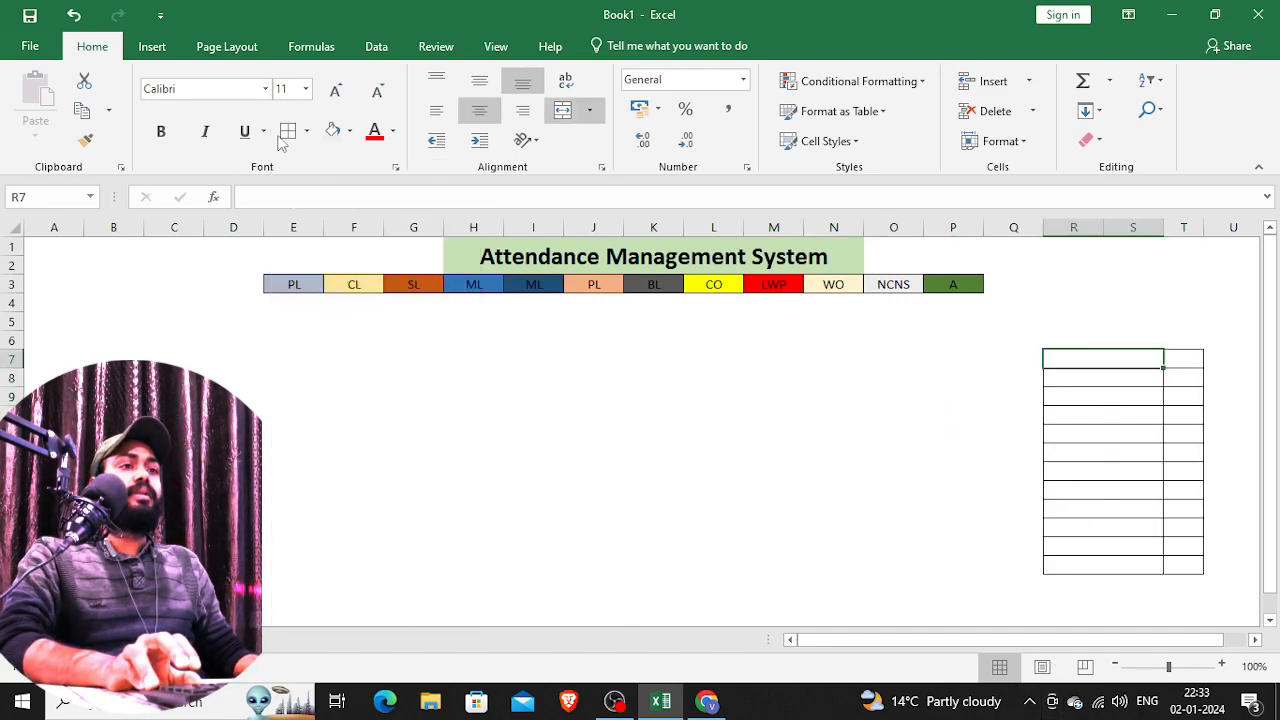
click(350, 132)
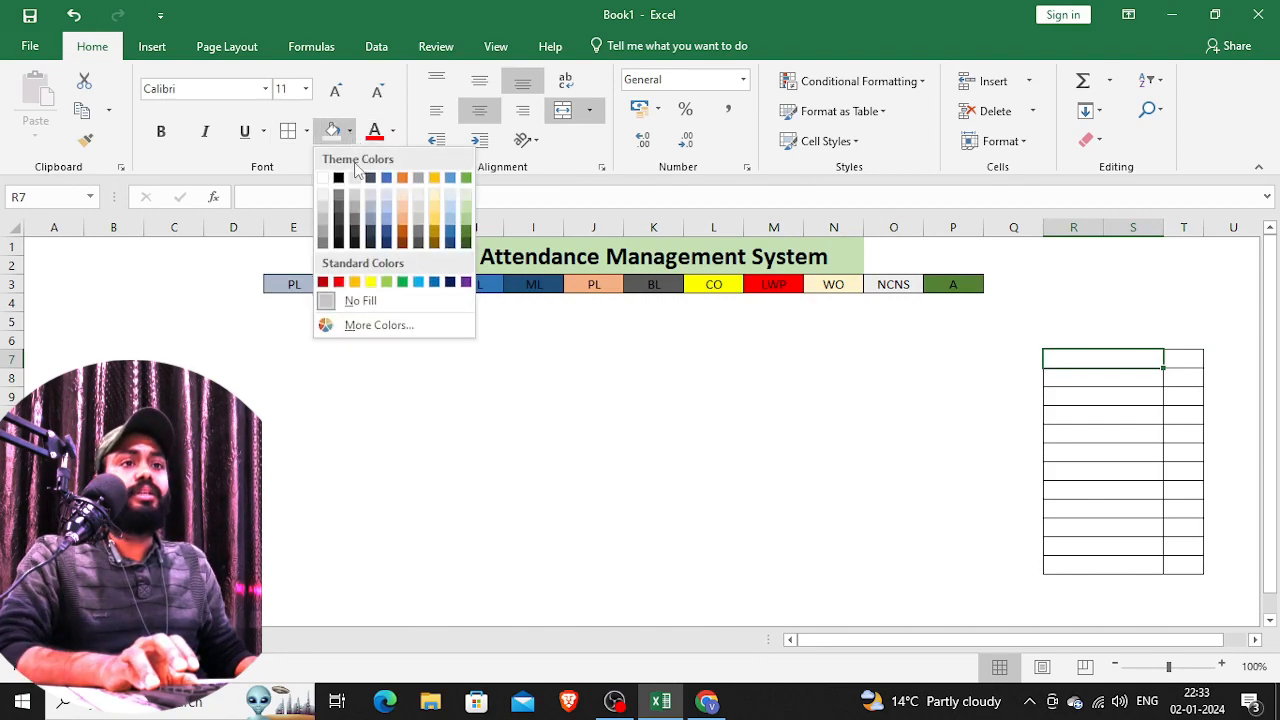
click(278, 274)
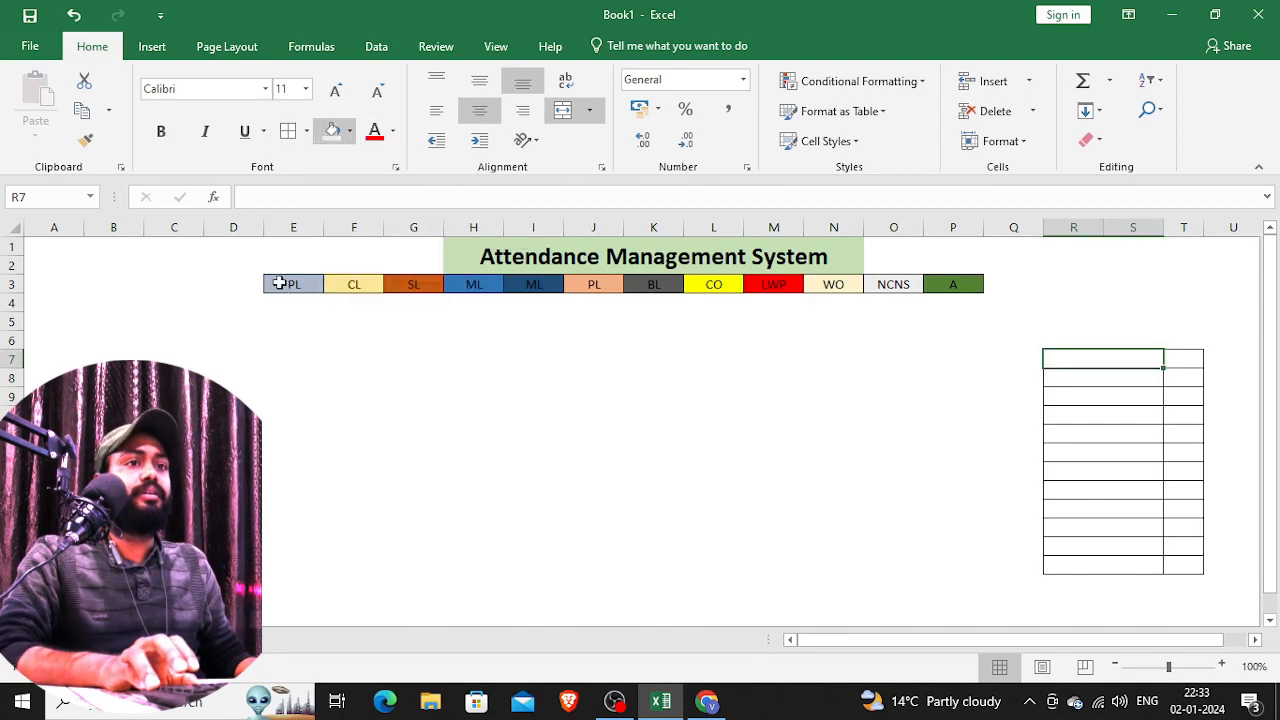
click(349, 132)
click(292, 284)
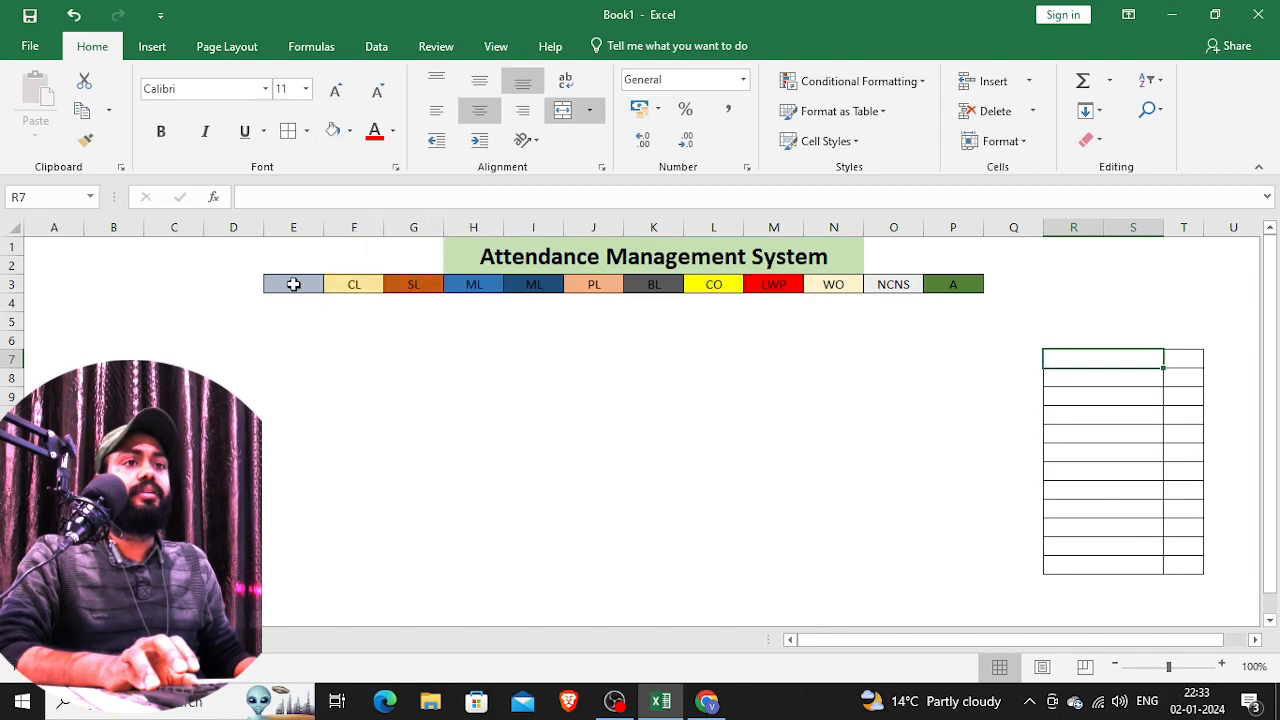
- Check the fill colour of the PL cell E3 and fill the table row R7:T7 with the same blue-grey
click(292, 284)
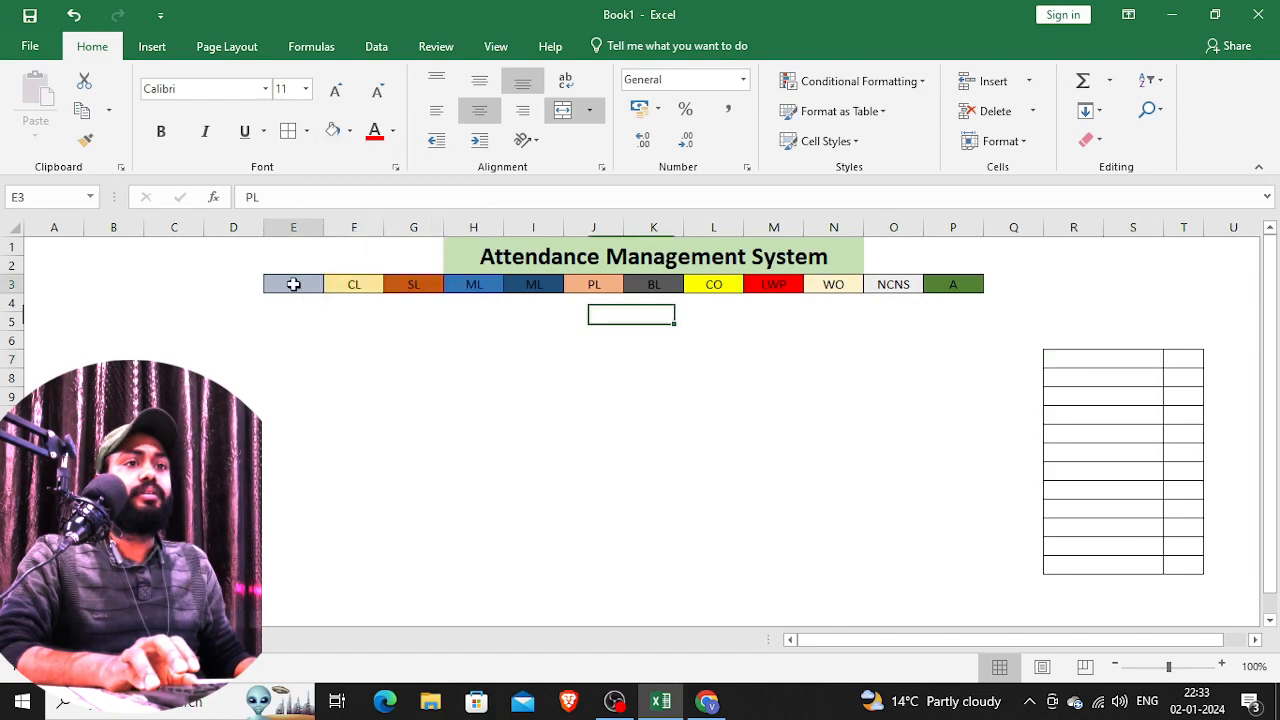
click(349, 131)
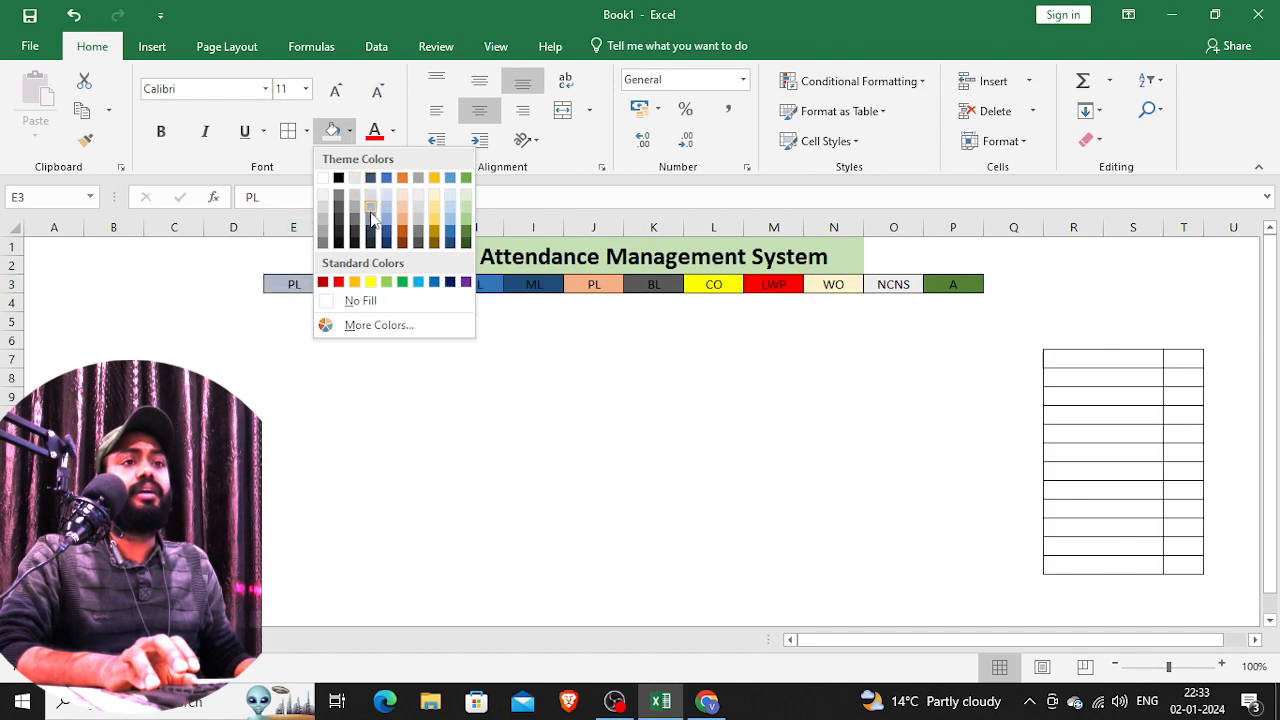
click(1127, 361)
click(1127, 361)
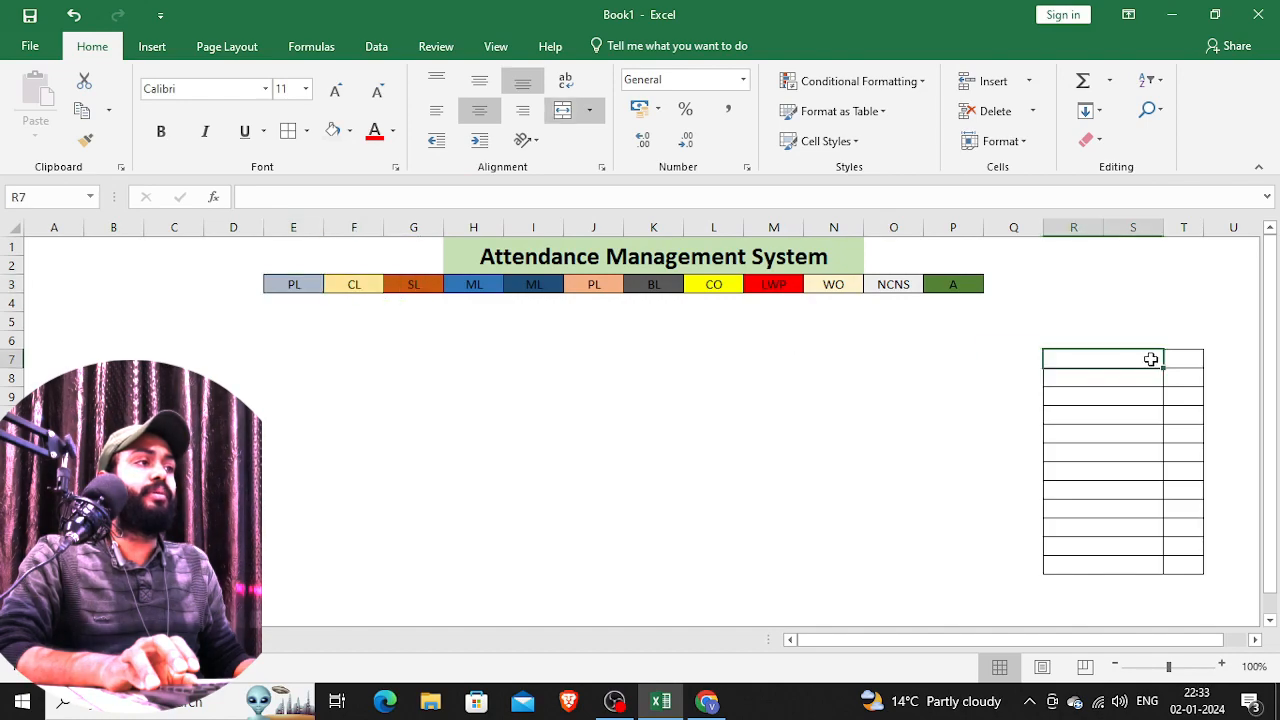
key(shift+Right)
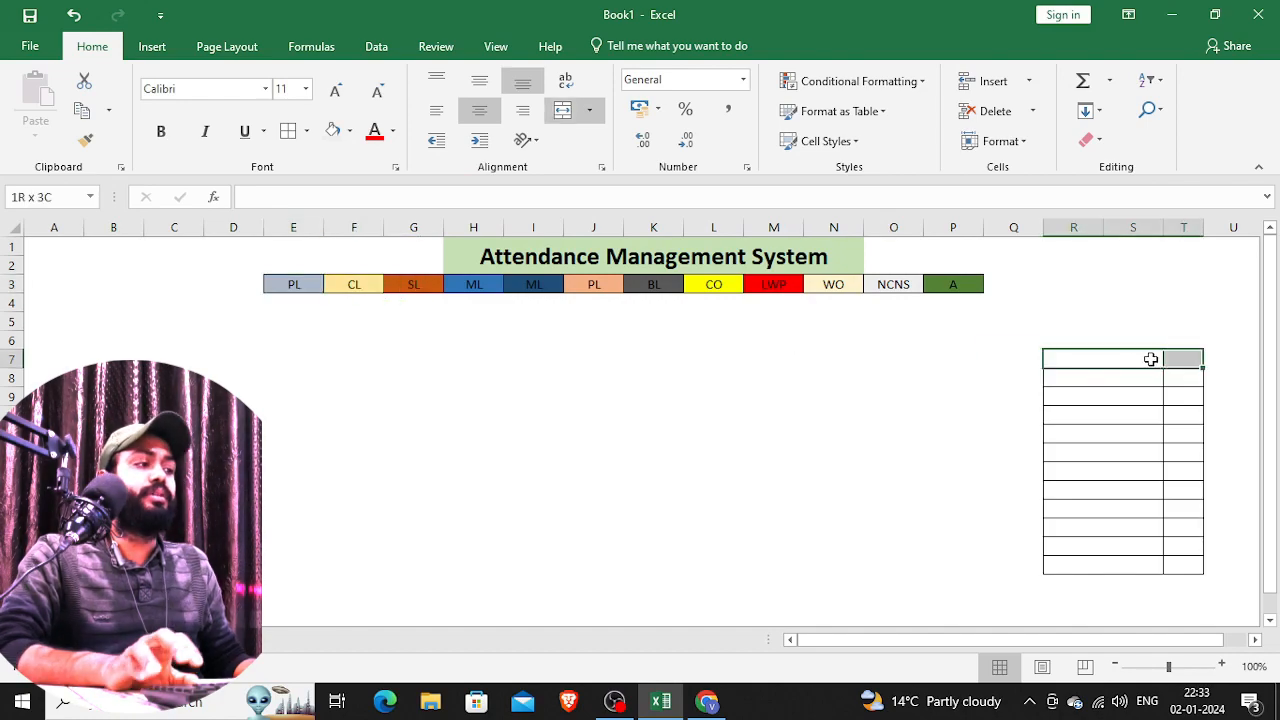
click(350, 131)
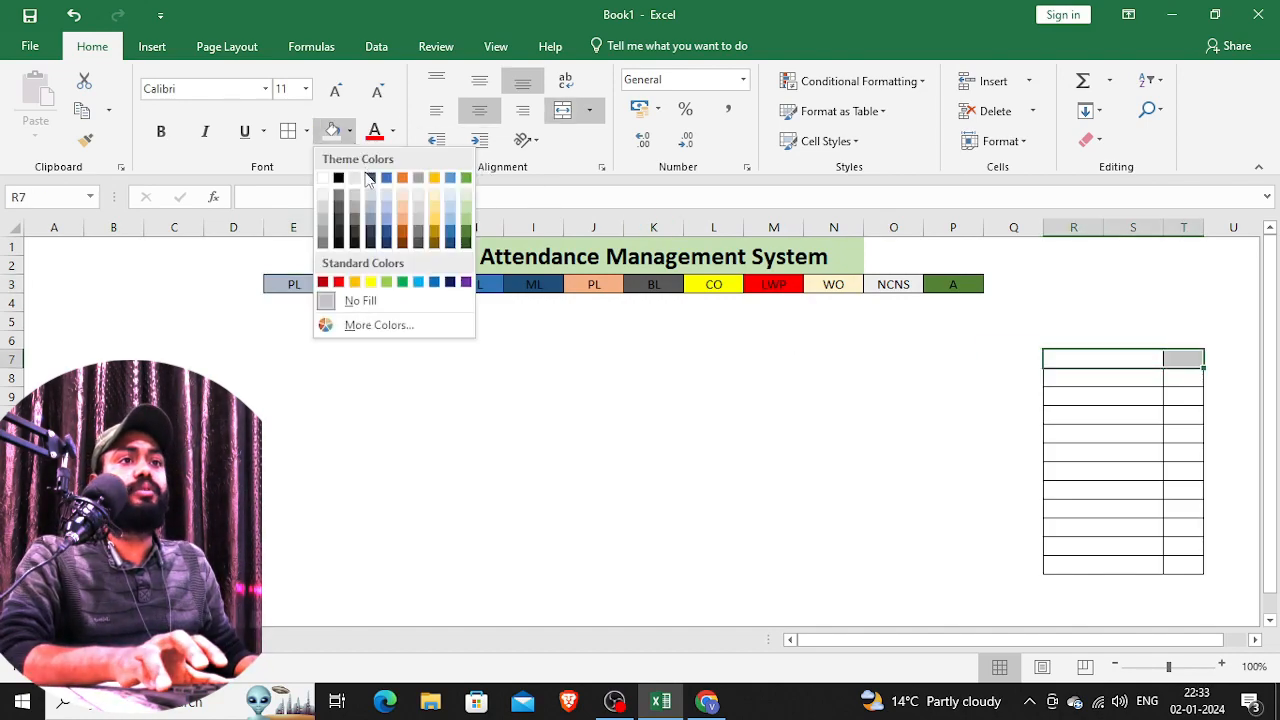
click(367, 207)
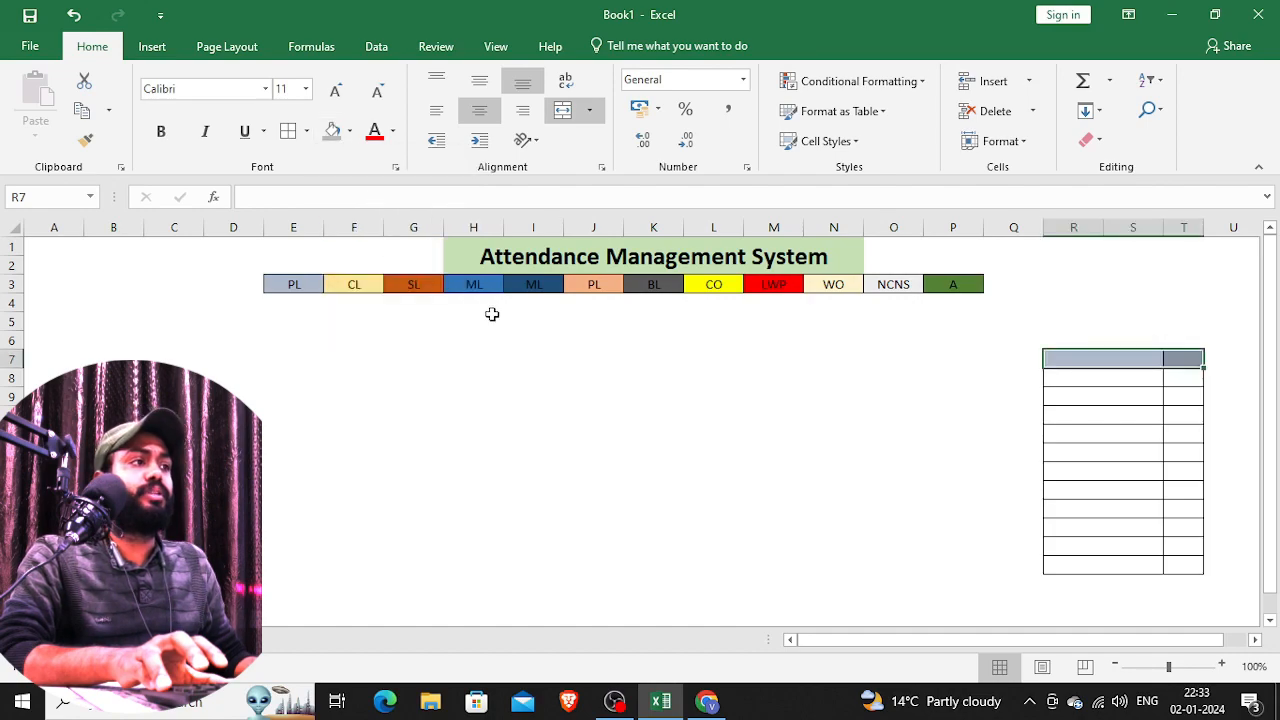
- Check the fill colour of the CL cell F3 and fill the table row R8:T8 with Gold, Accent 4, Lighter 80%
click(359, 277)
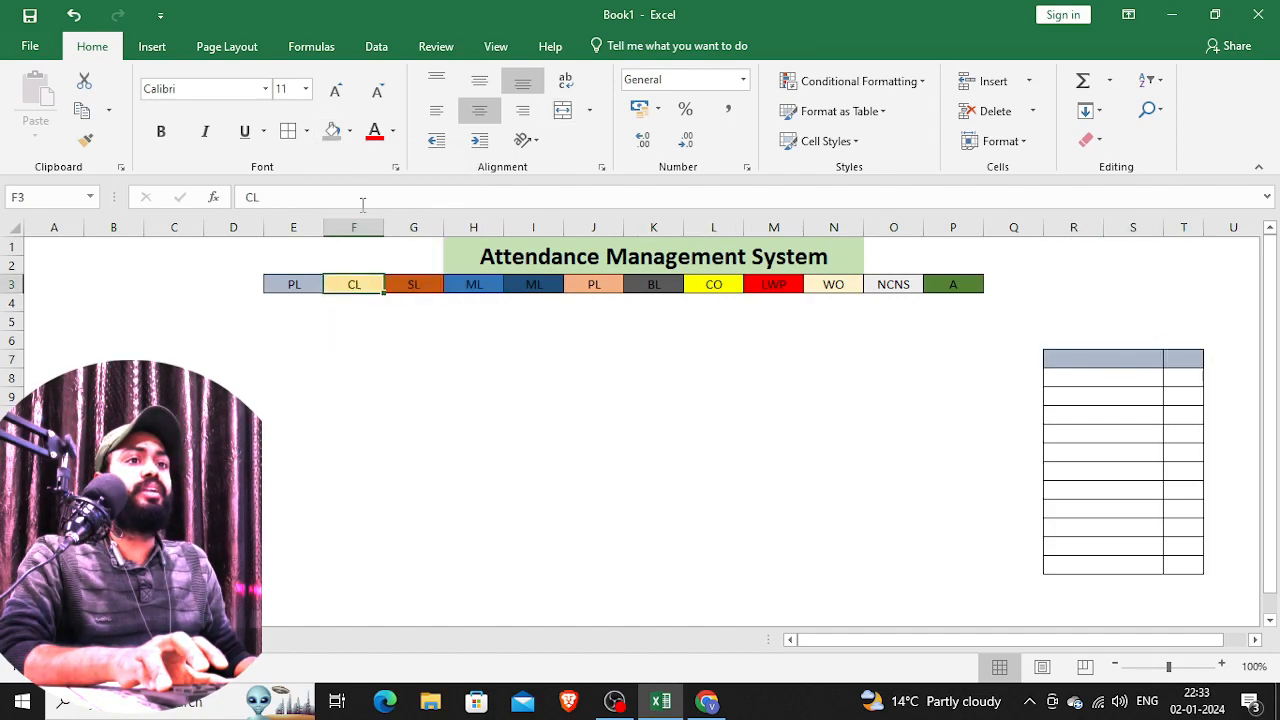
click(349, 131)
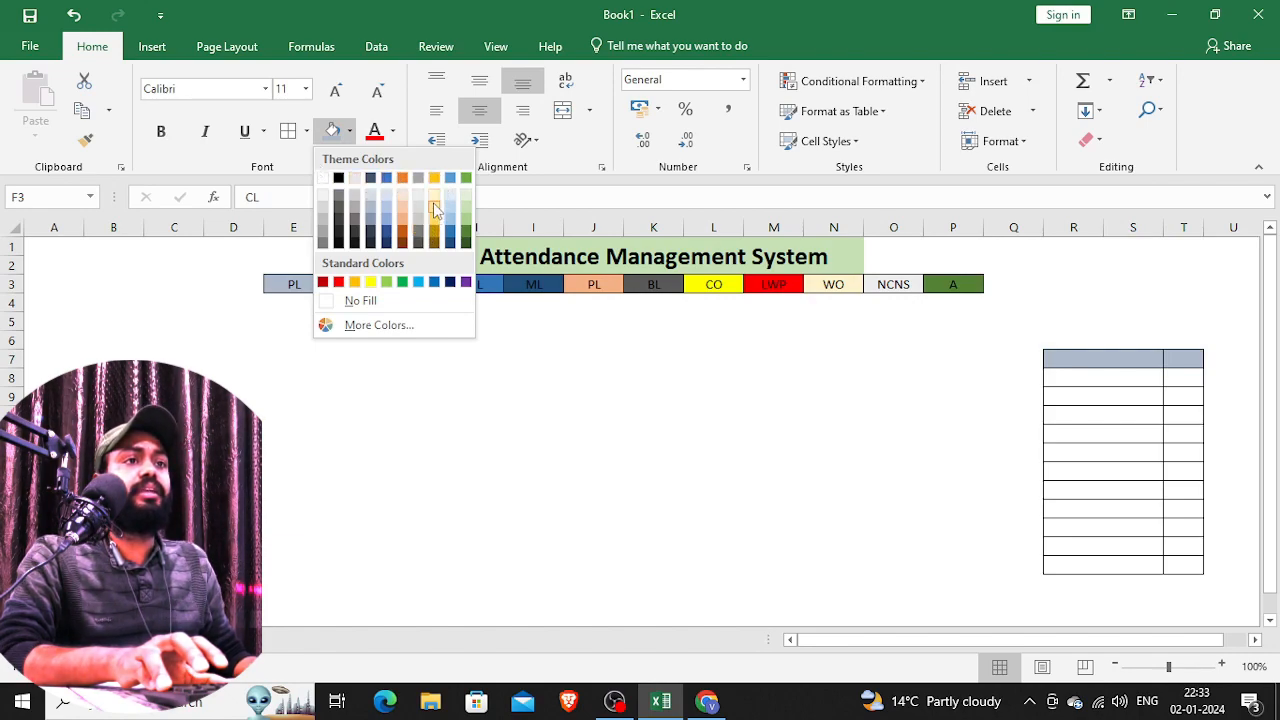
click(1120, 377)
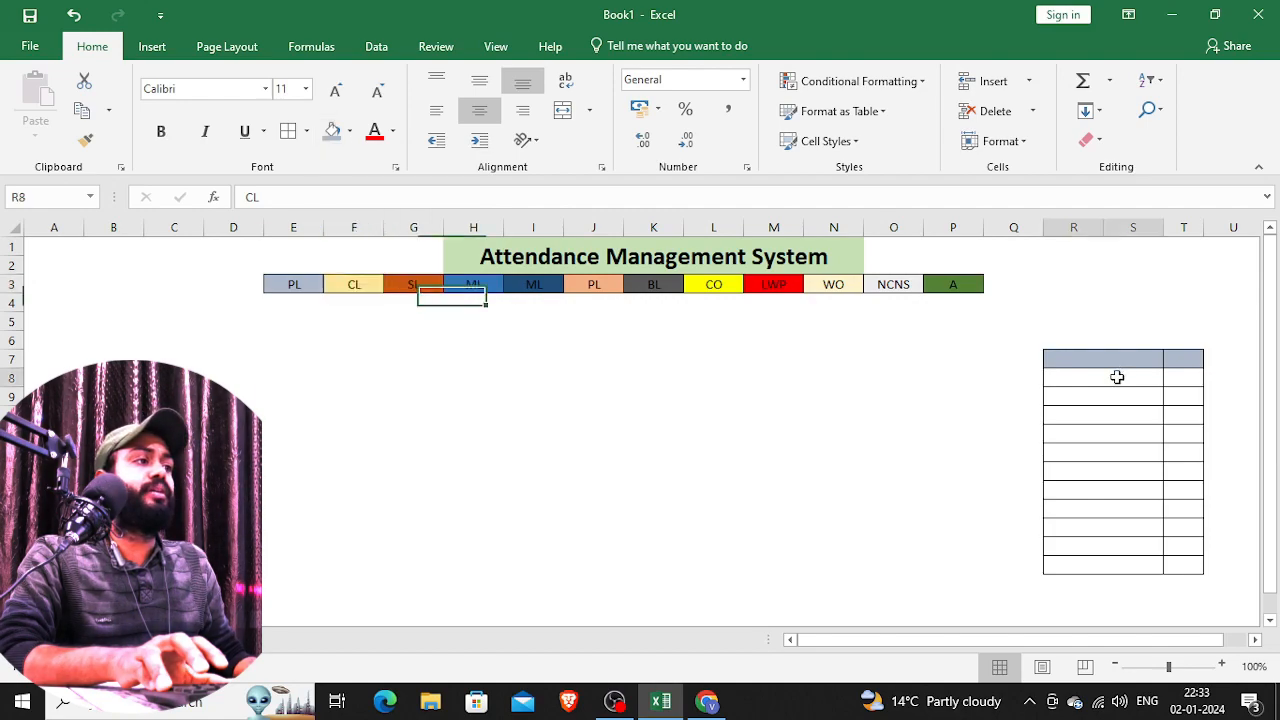
drag(1117, 377, 1183, 378)
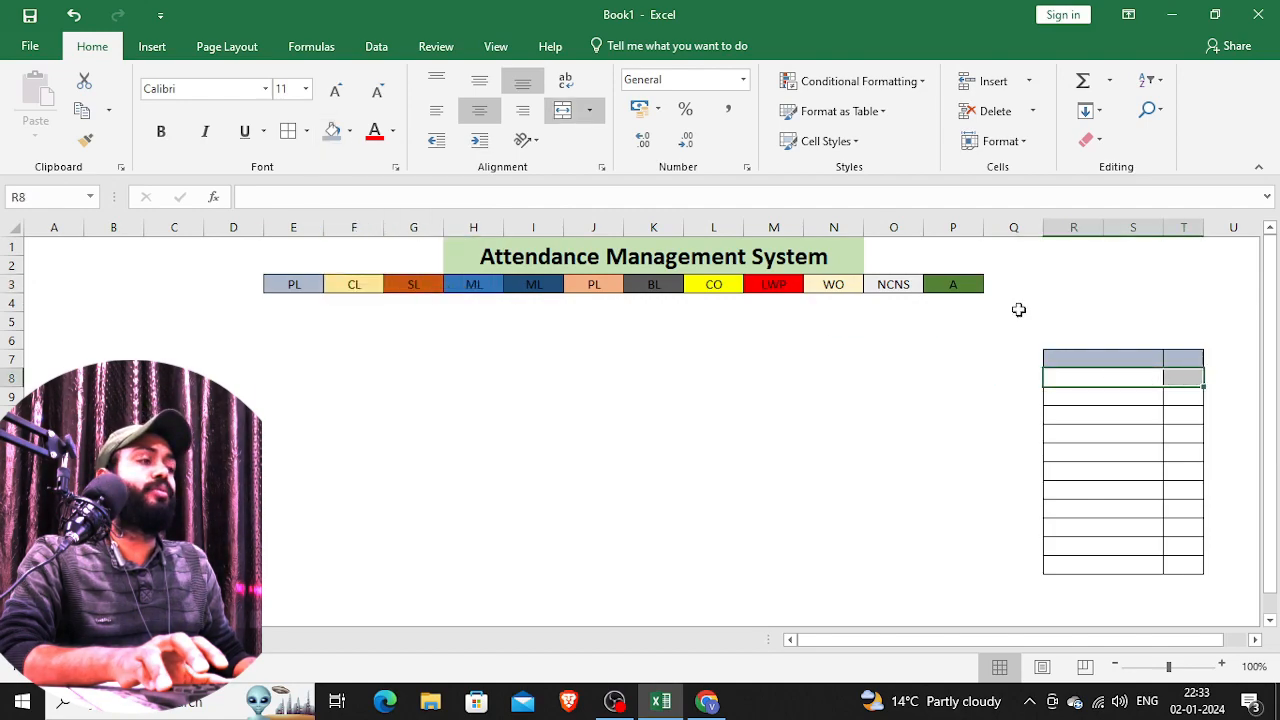
click(349, 134)
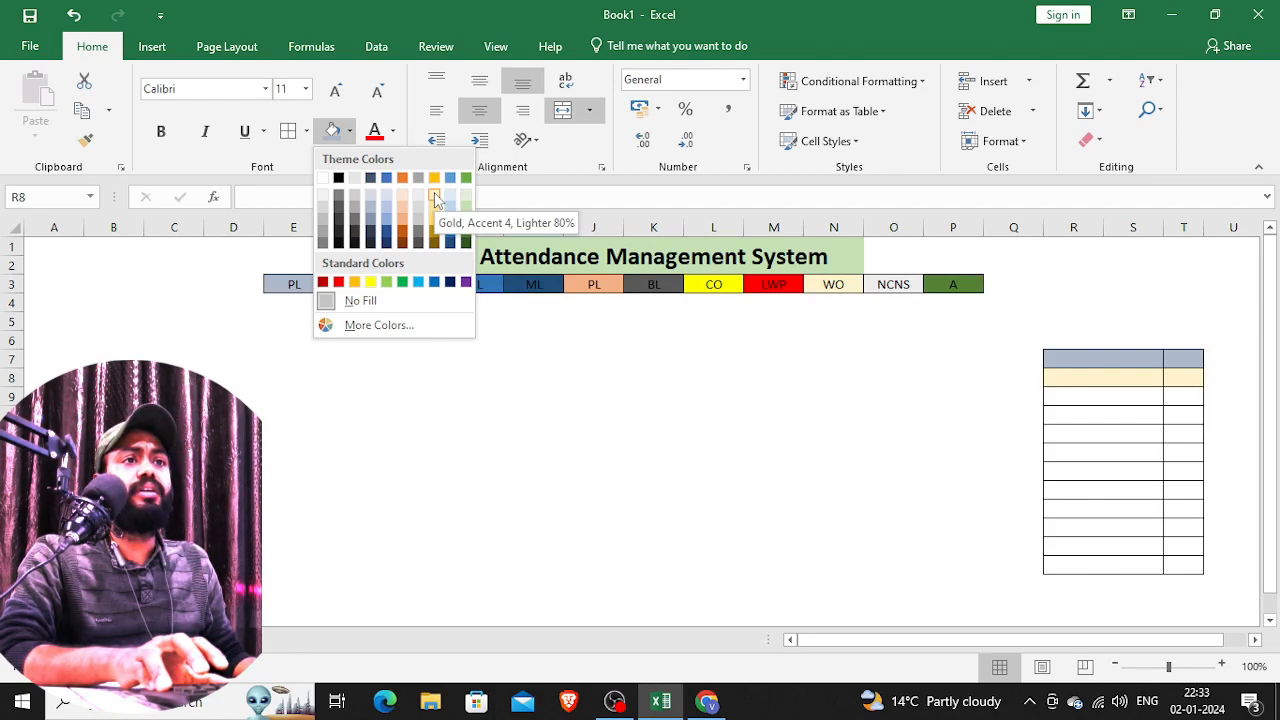
click(435, 197)
- Fill R9:T9 dark orange like the SL cell G3, and colour each row from R10:T10 to R18:T18 to match header codes H3 to P3
click(1080, 398)
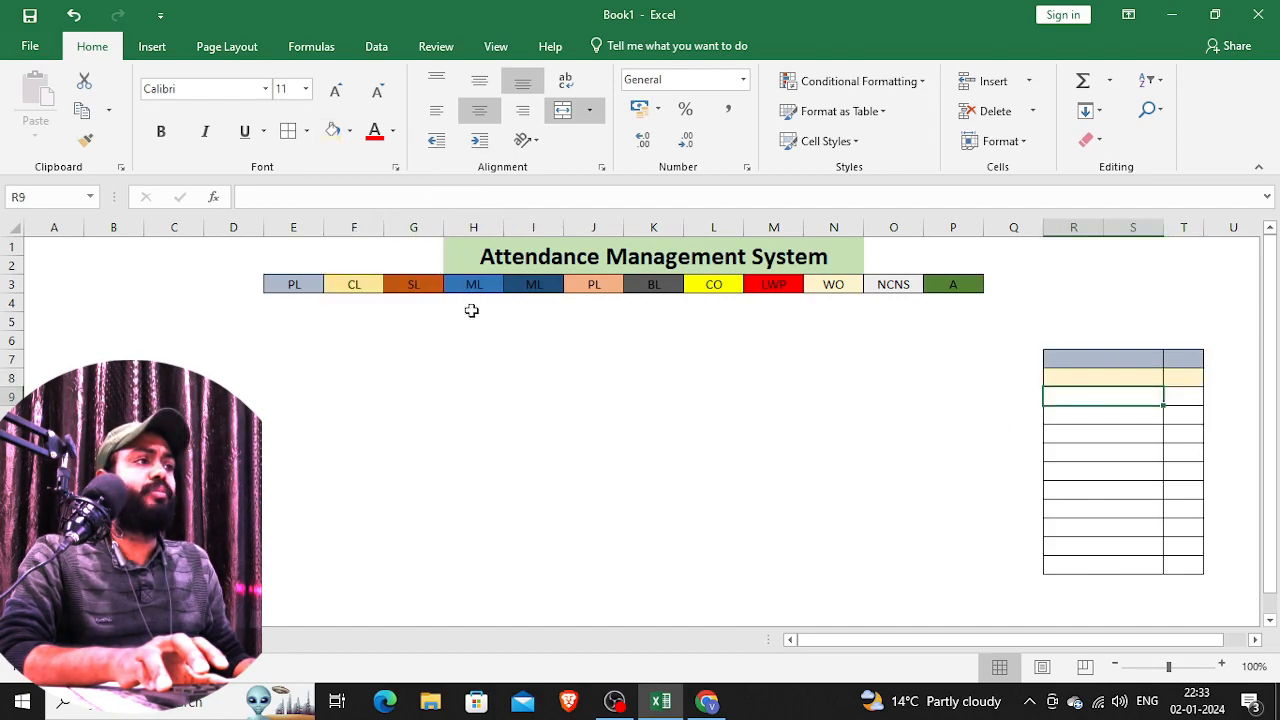
click(418, 289)
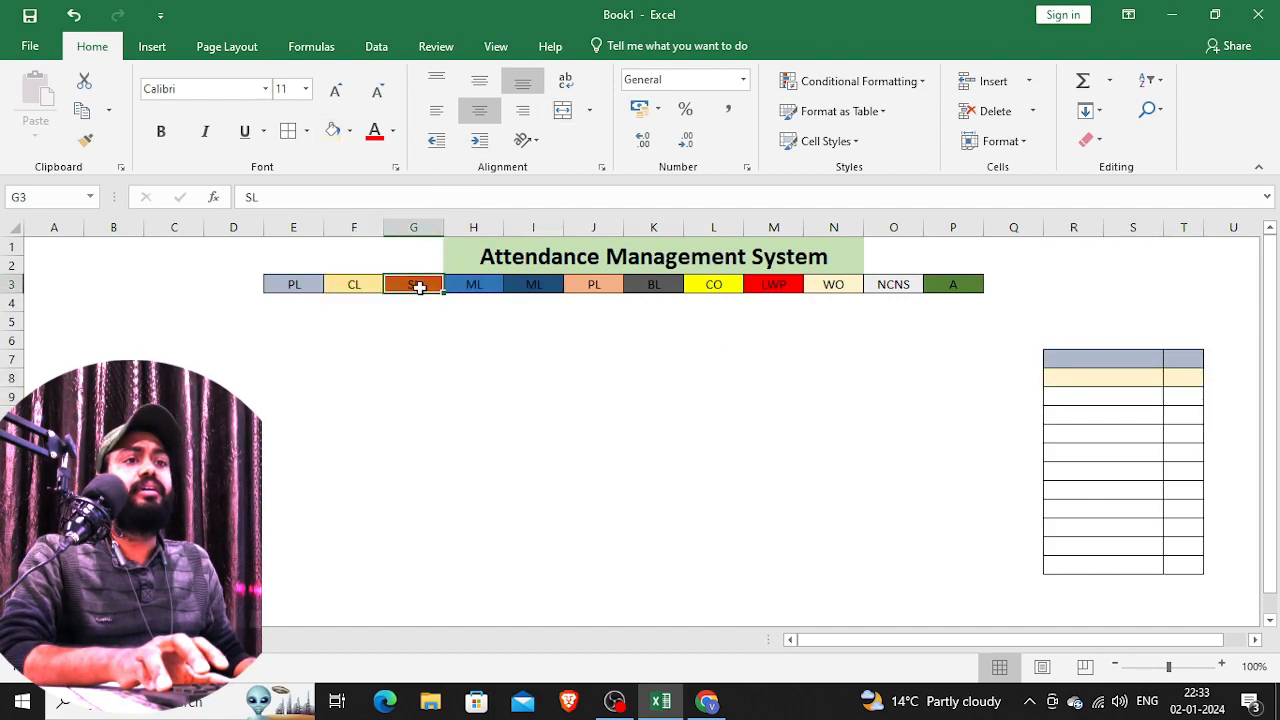
click(350, 131)
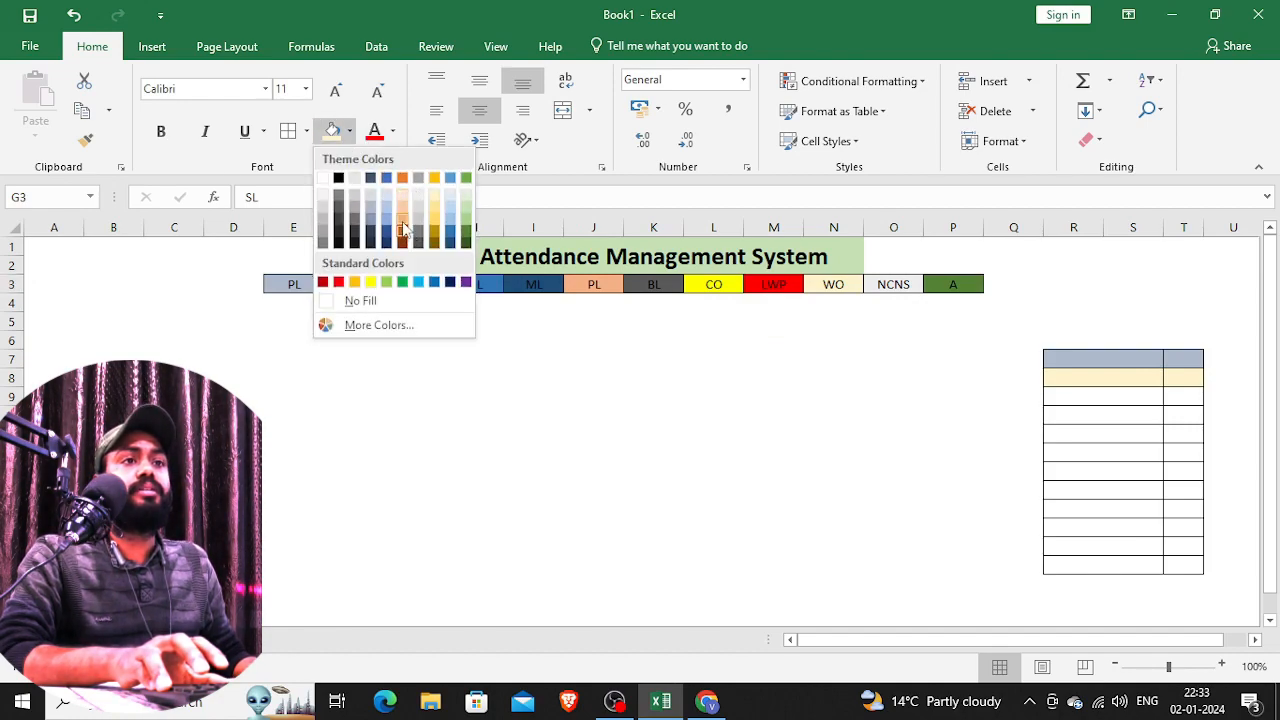
click(1094, 395)
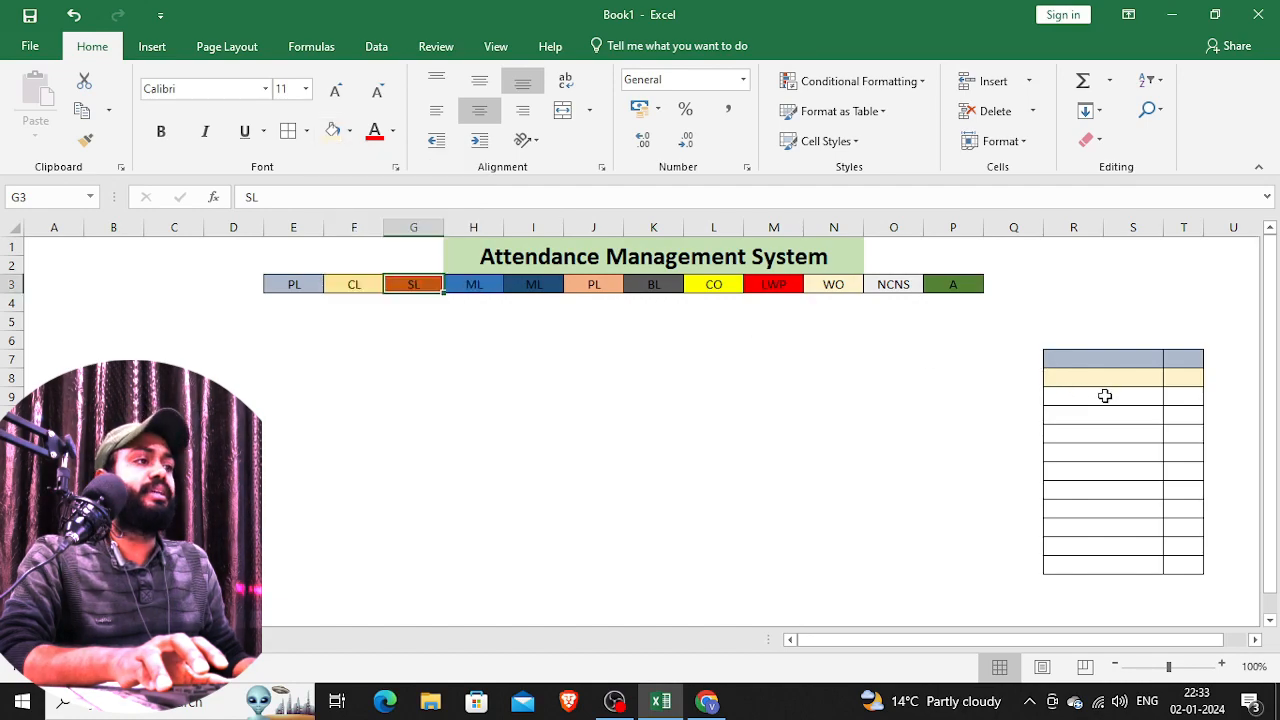
drag(1104, 396, 1166, 397)
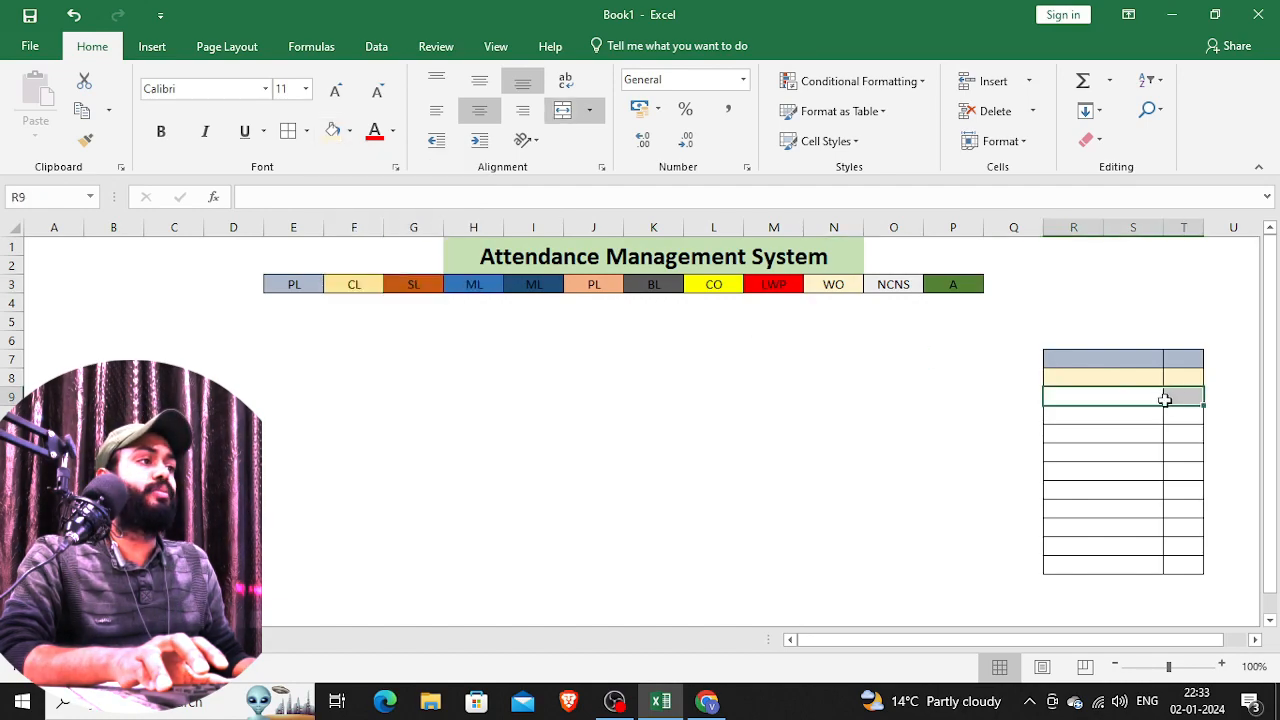
click(349, 131)
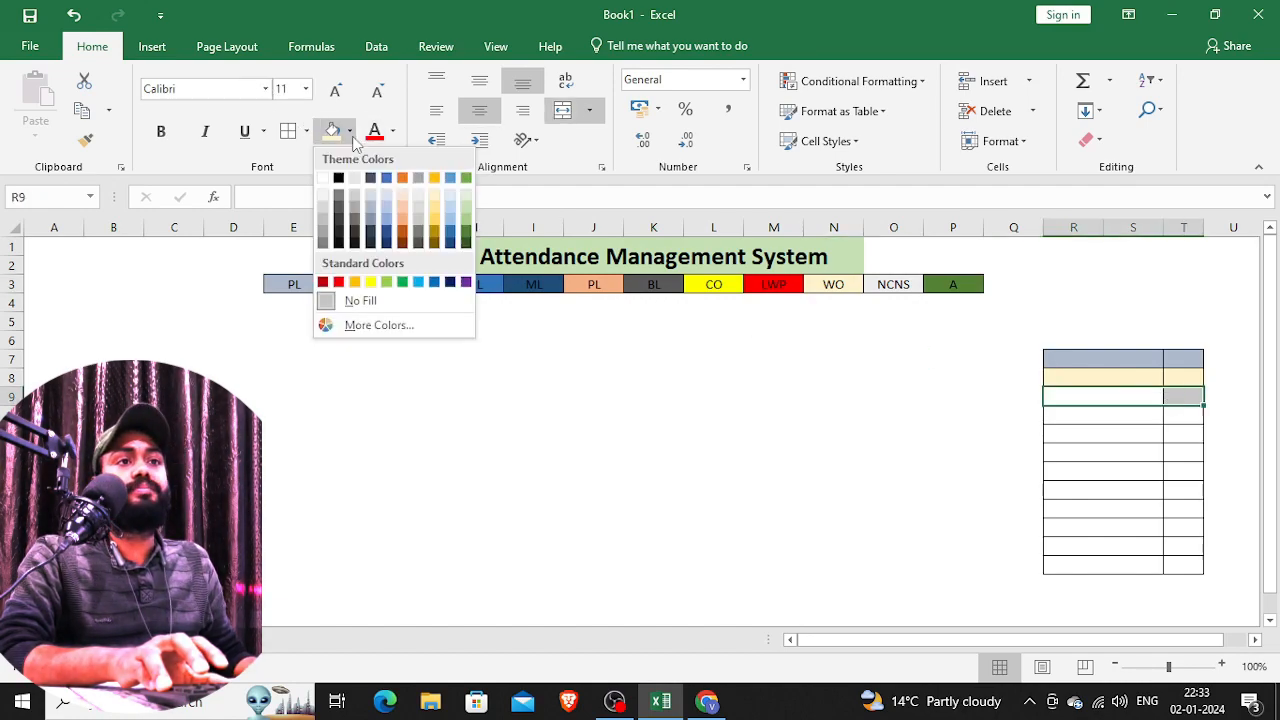
click(402, 236)
click(1072, 418)
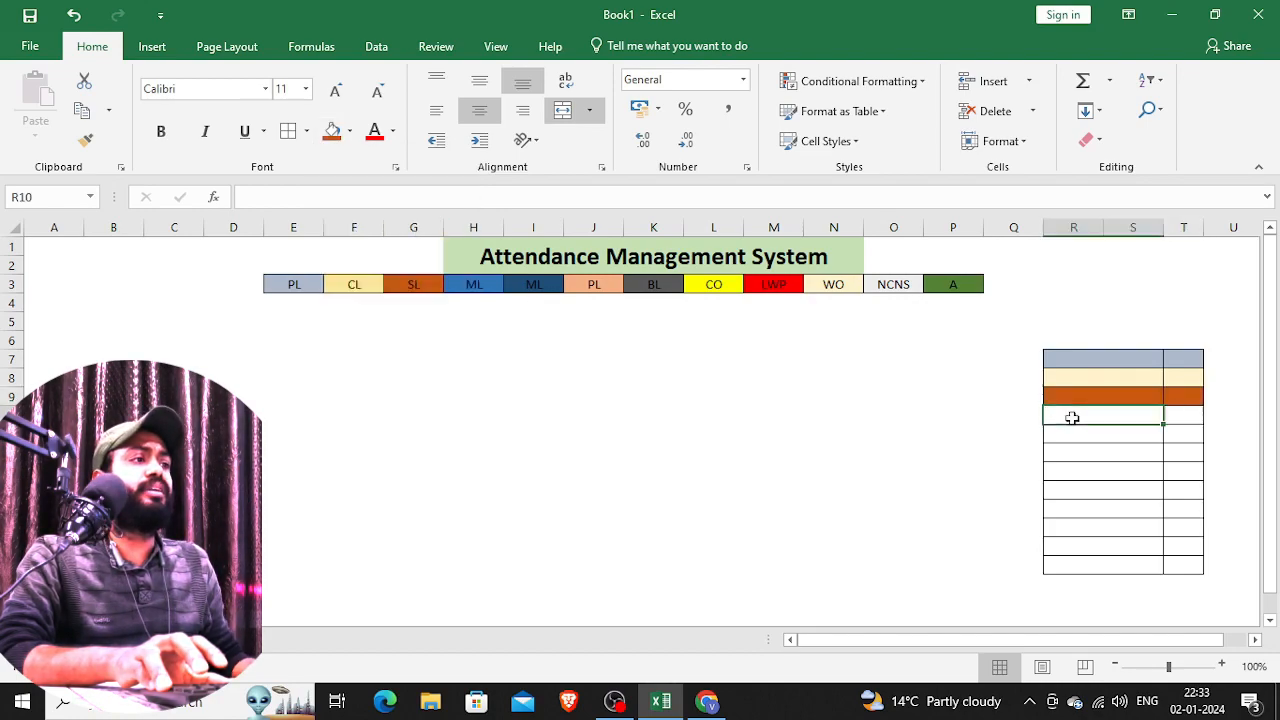
click(460, 285)
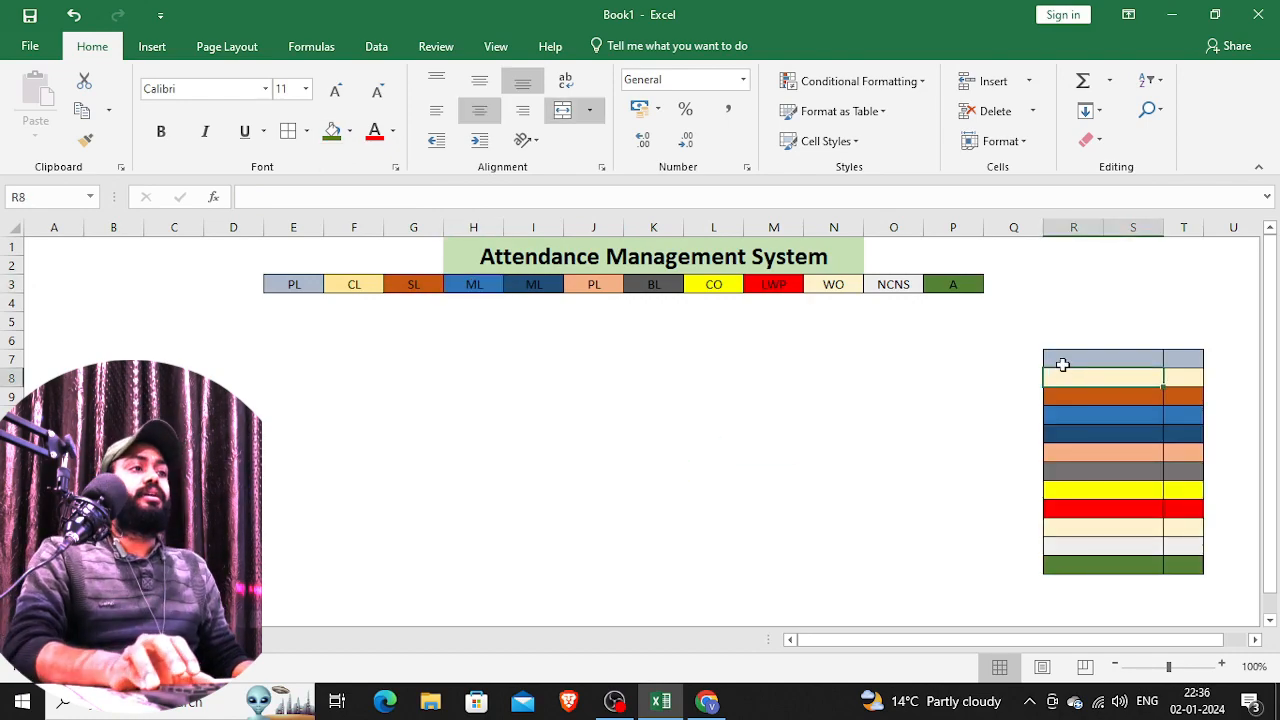
- Enter PAID LEAVE in the merged cell R7 and its code PL in T7
click(1061, 364)
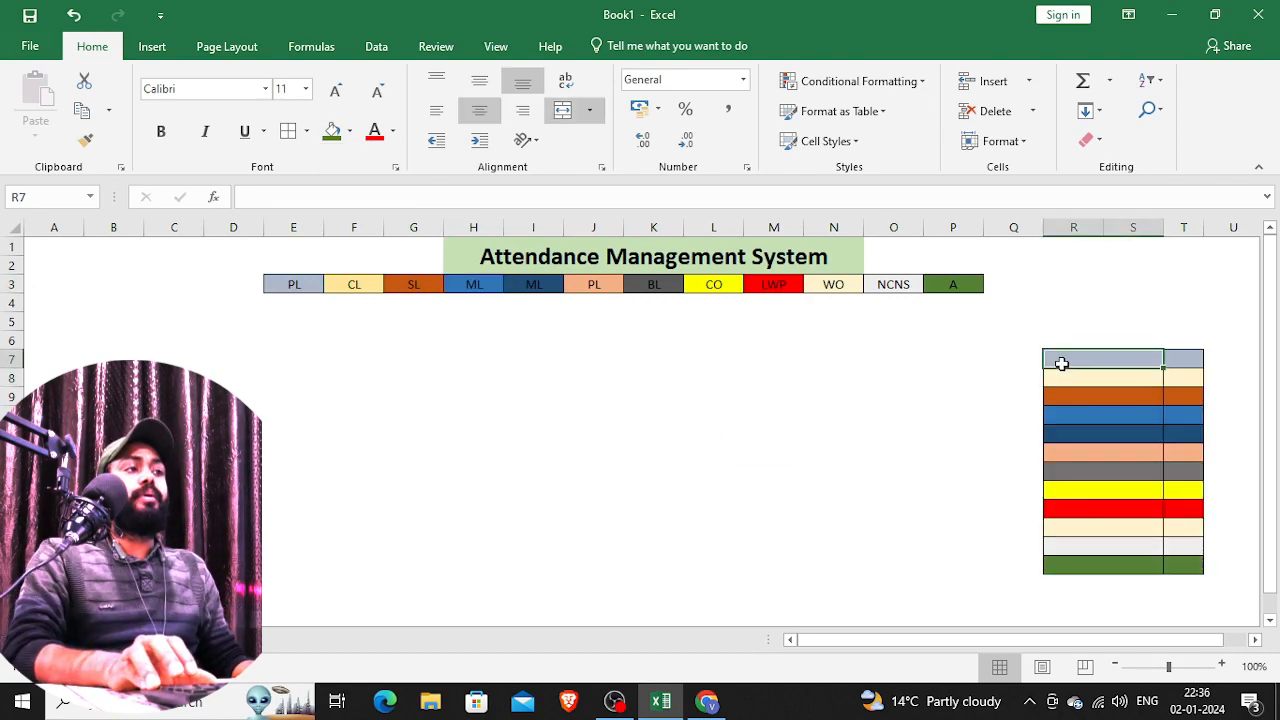
text(P)
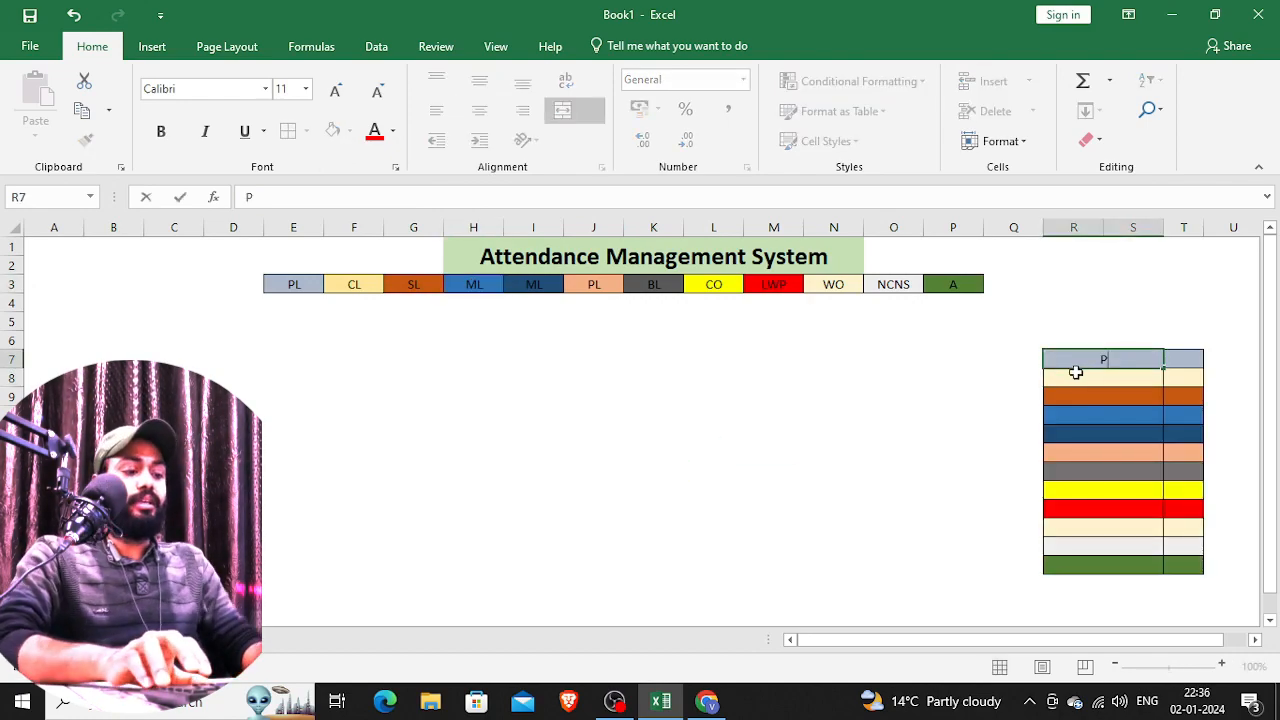
text(AID)
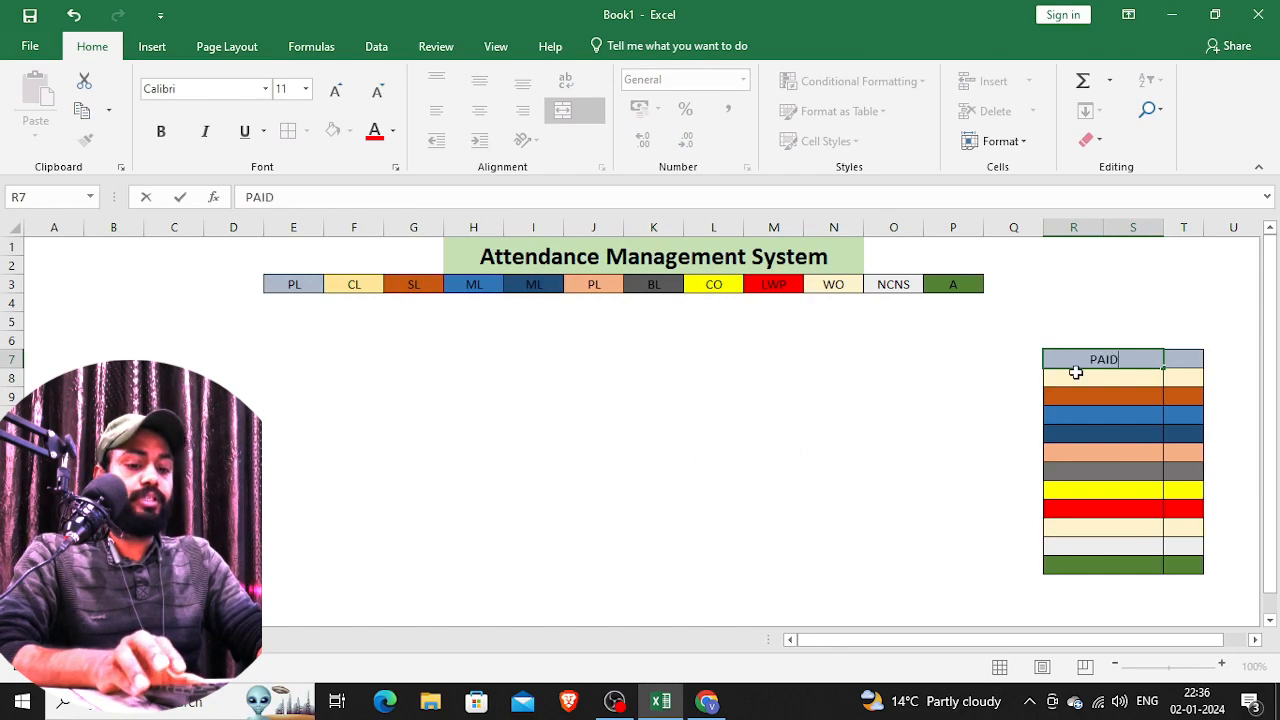
text( LE)
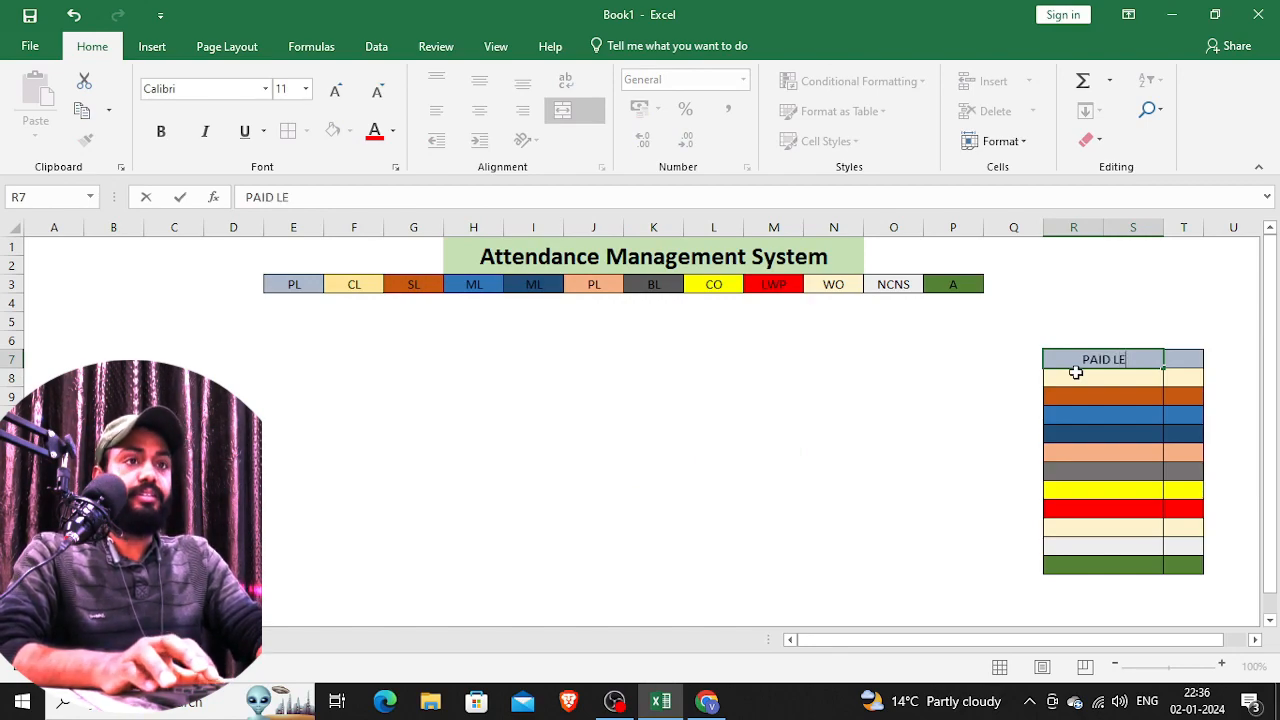
text(AVE)
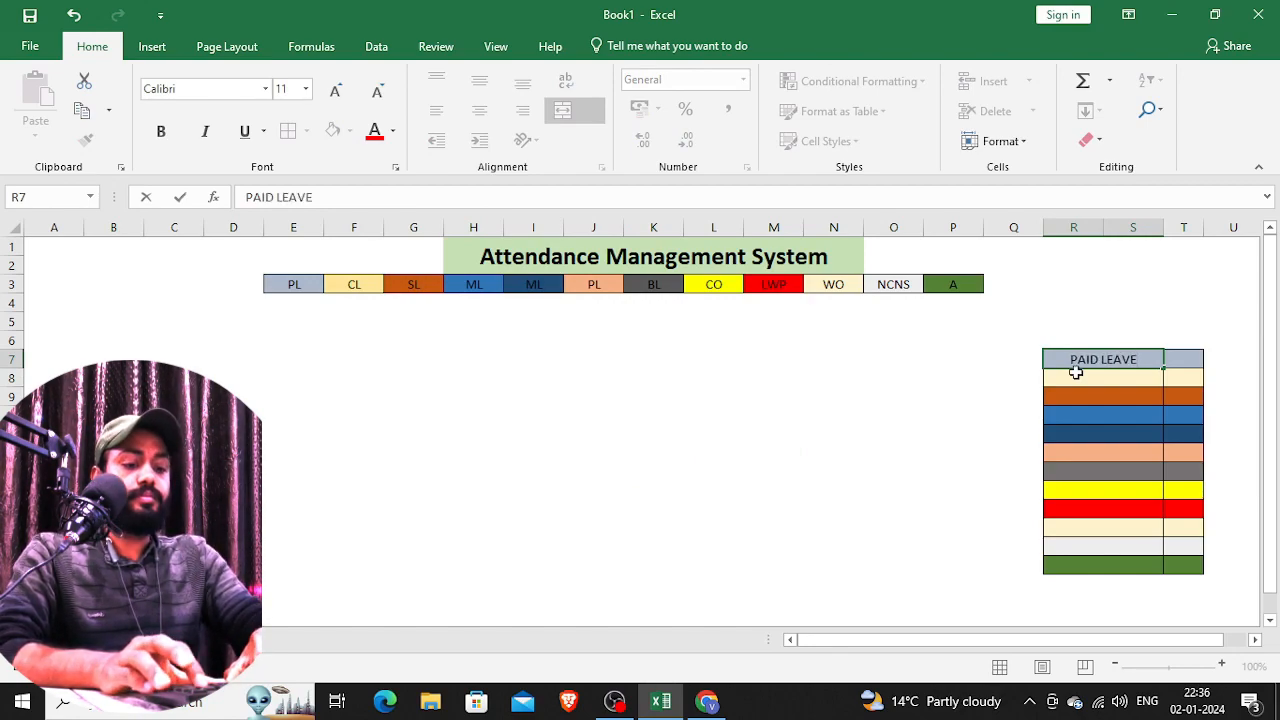
key(Return)
click(1183, 358)
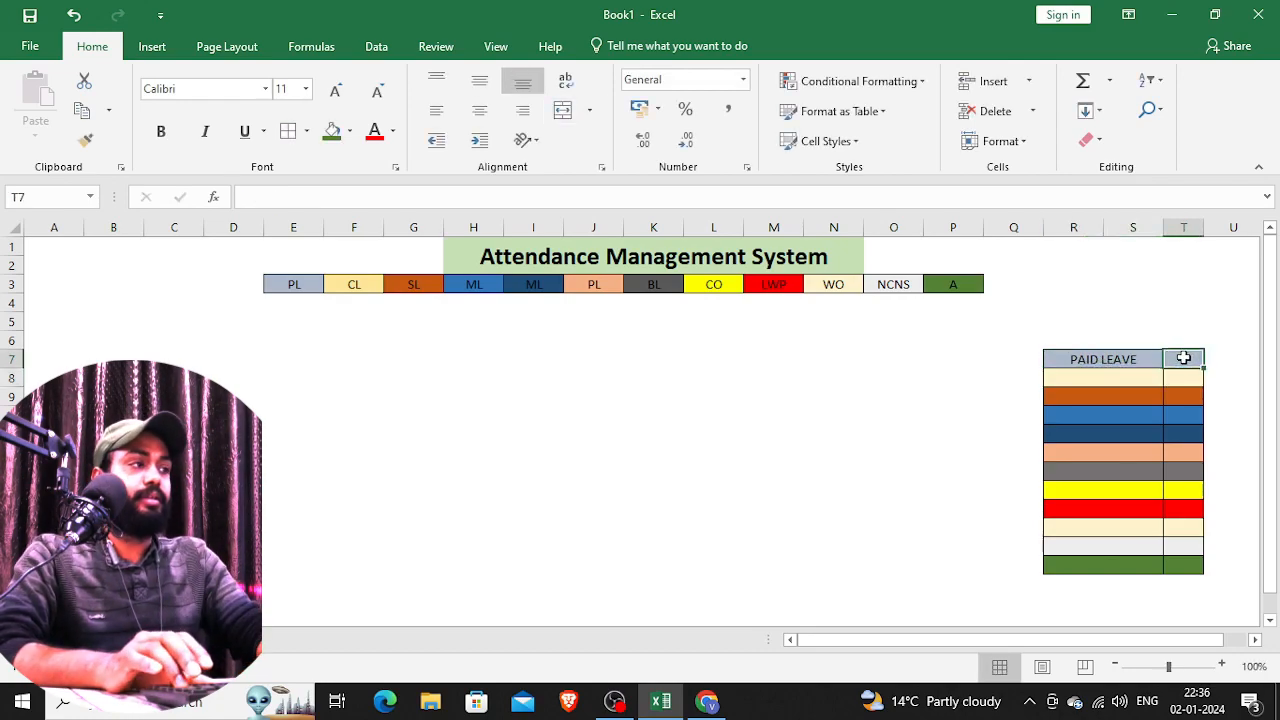
text(PL)
- Enter CASUAL LEAVE in the merged cell R8 and its code CL in T8
click(1074, 377)
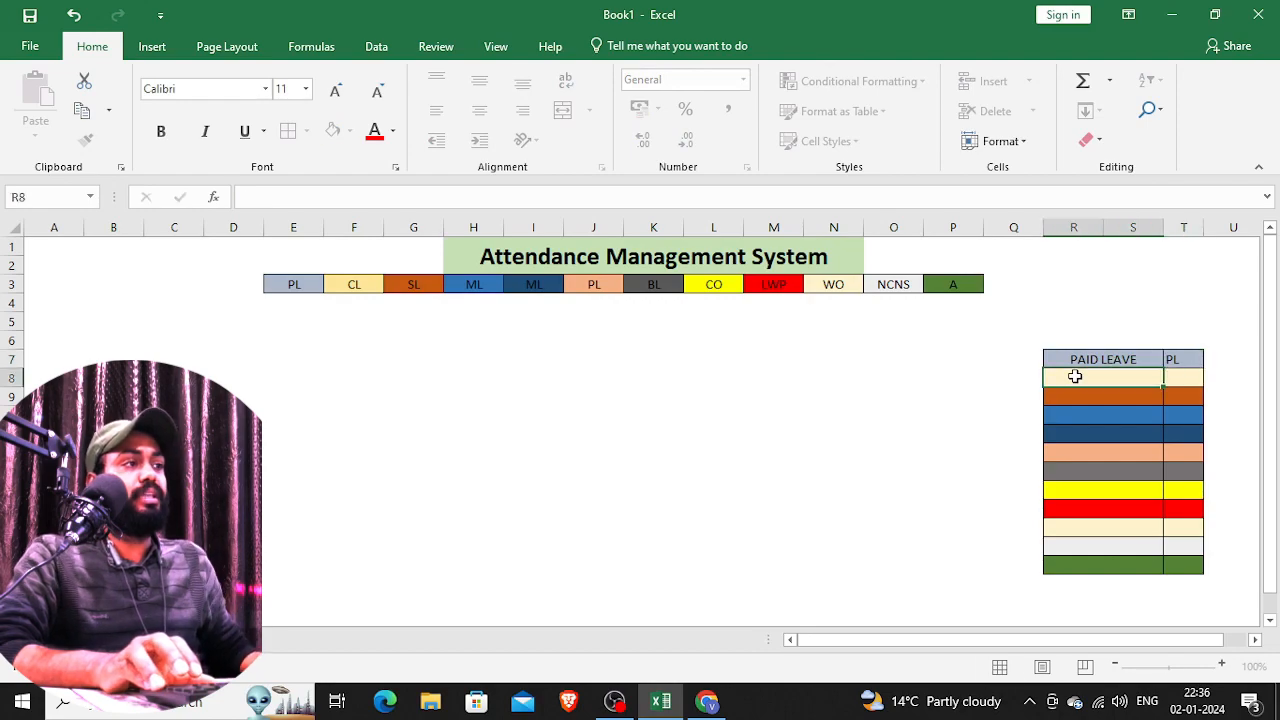
text(c)
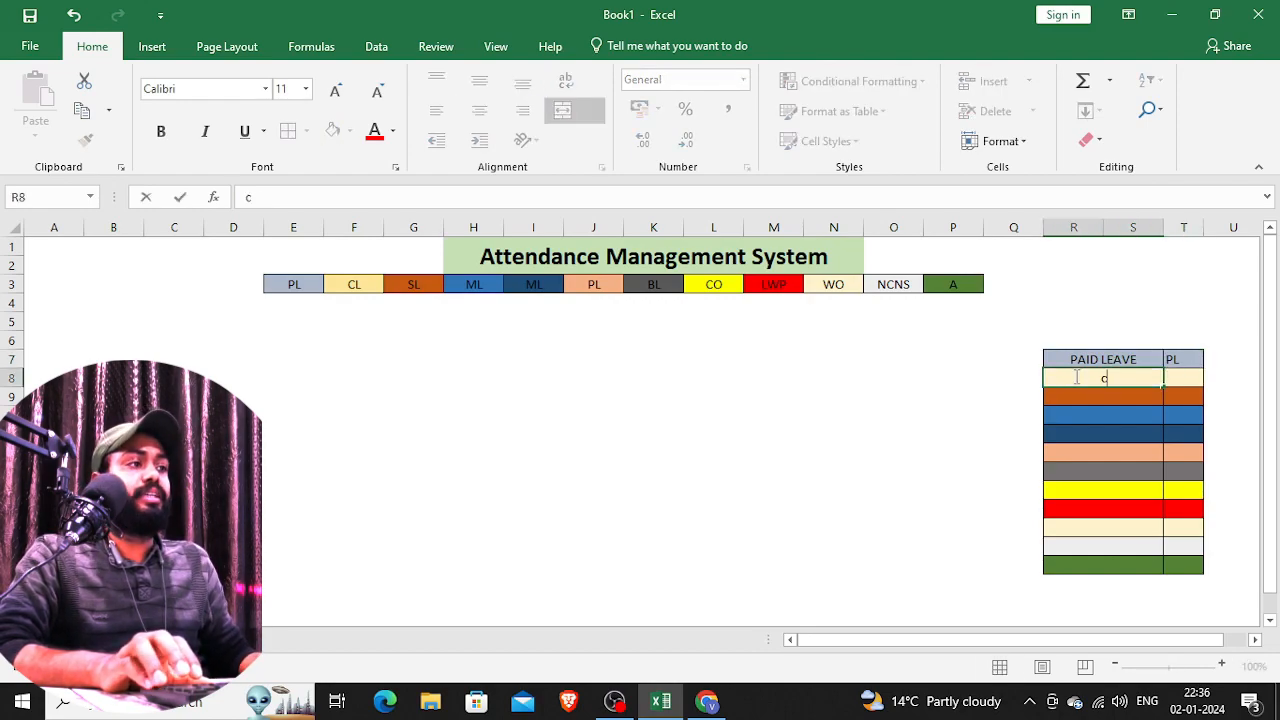
text(ASUAL)
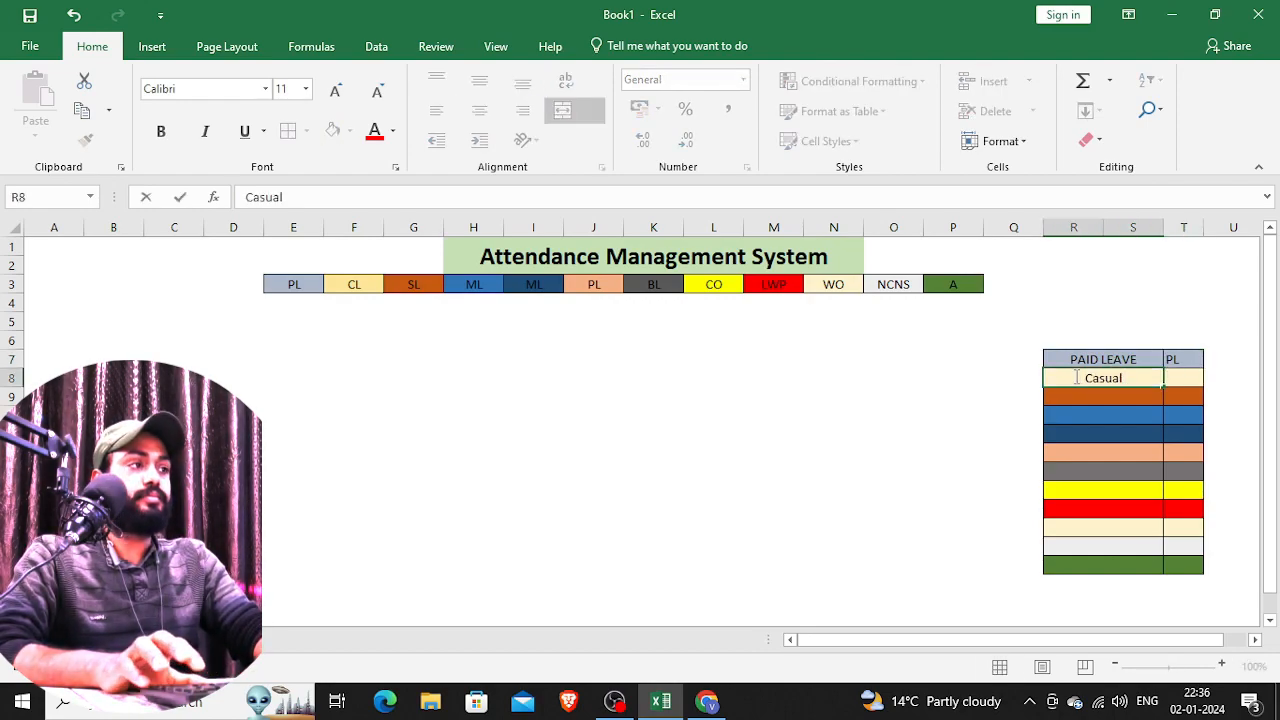
key(BackSpace)
key(BackSpace)
key(BackSpace)
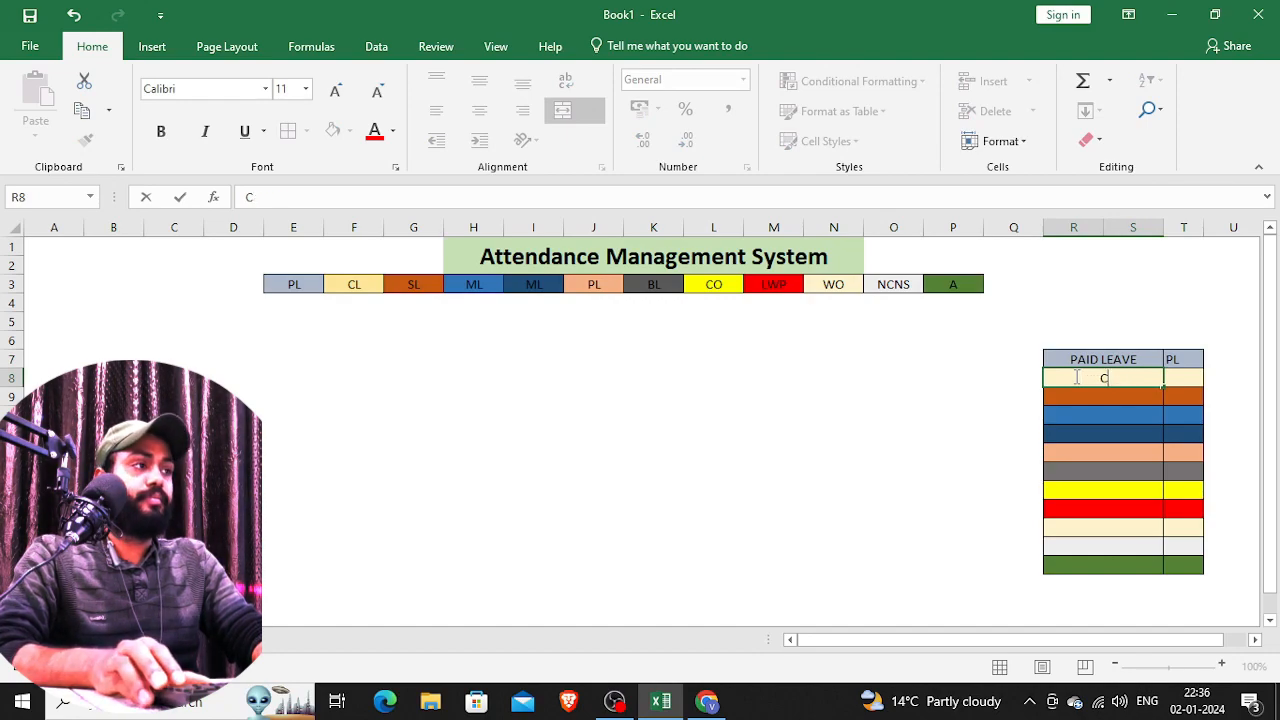
text(CAS)
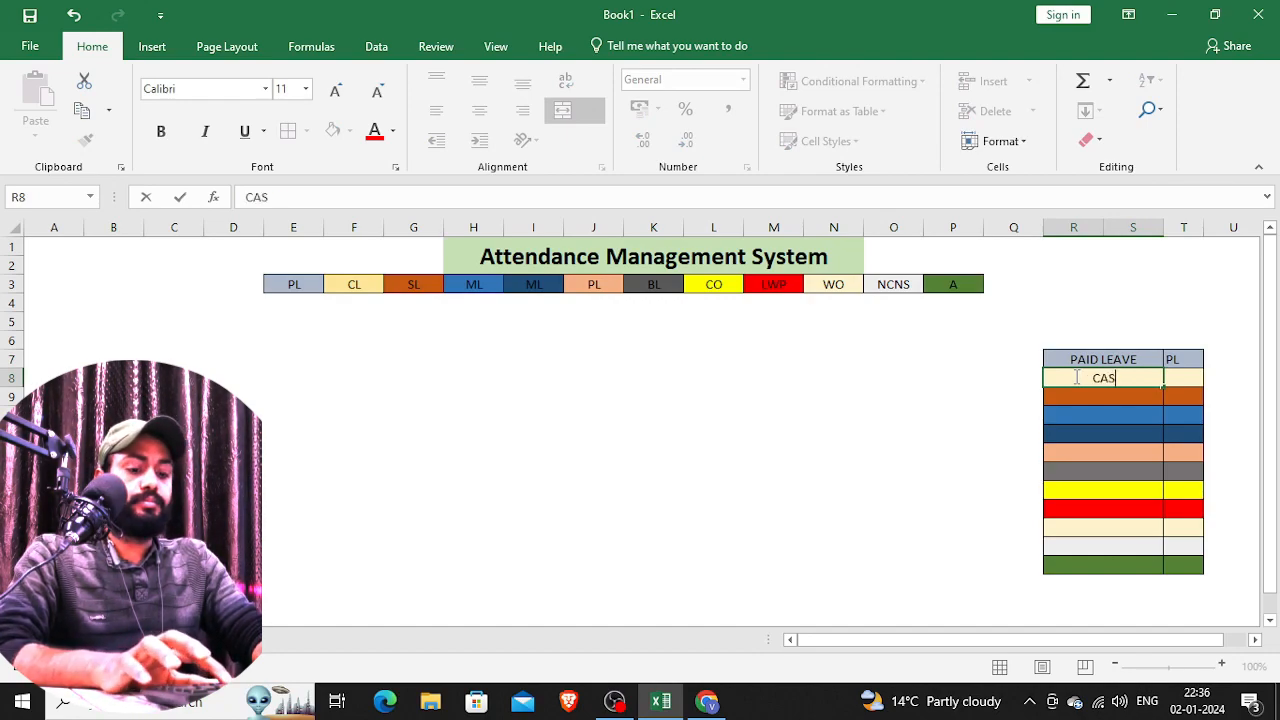
text(UAL LEAVE)
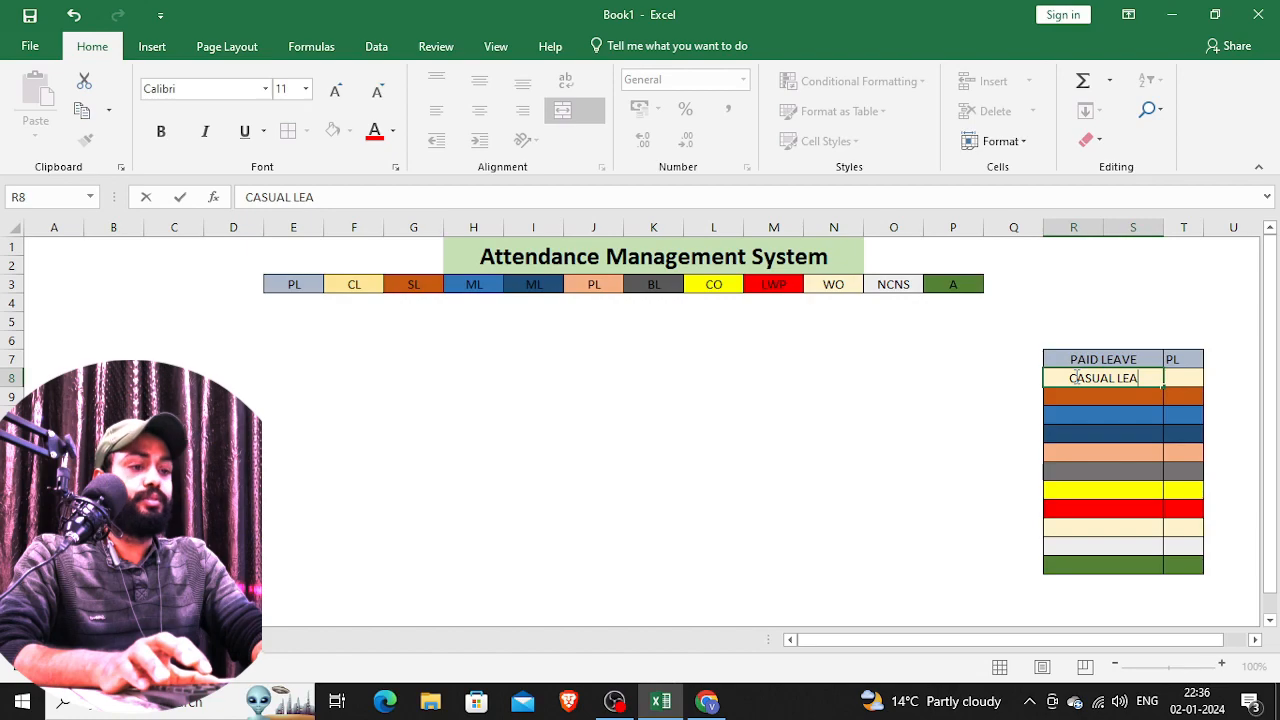
click(1183, 388)
text(CL)
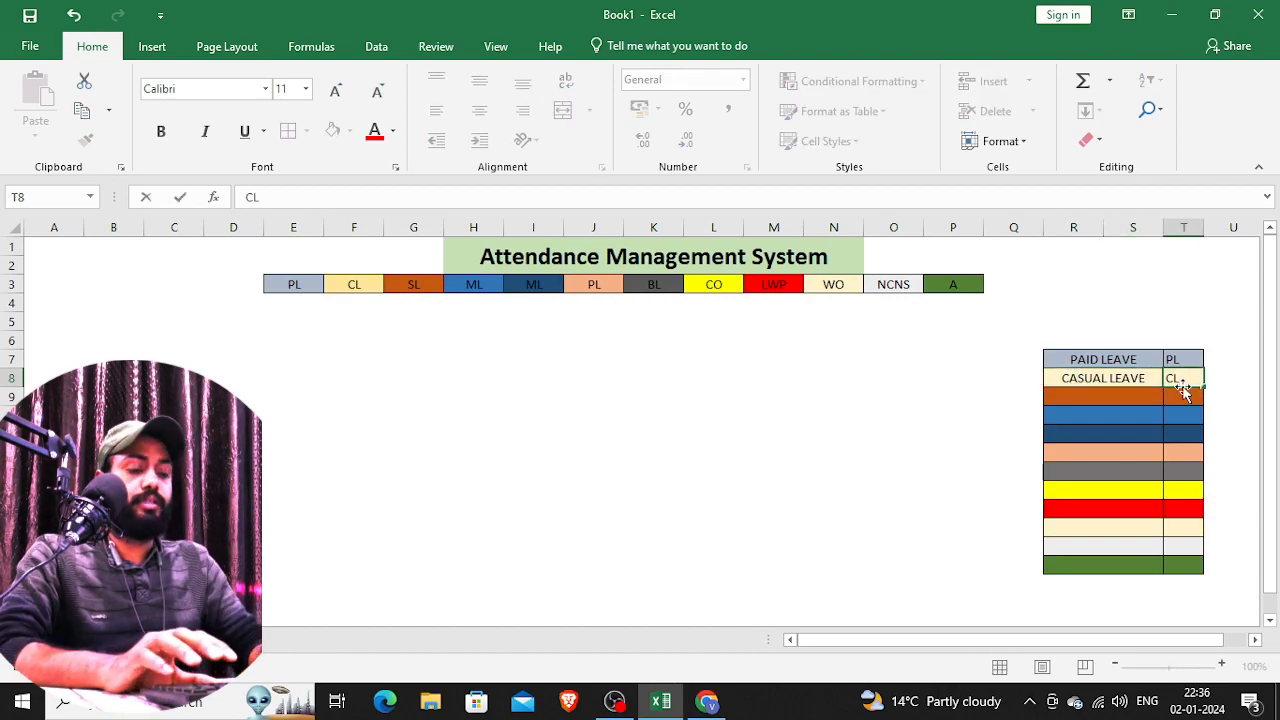
- Enter SICK LEAVE in the merged cell R9 and its code SL in T9
click(1100, 399)
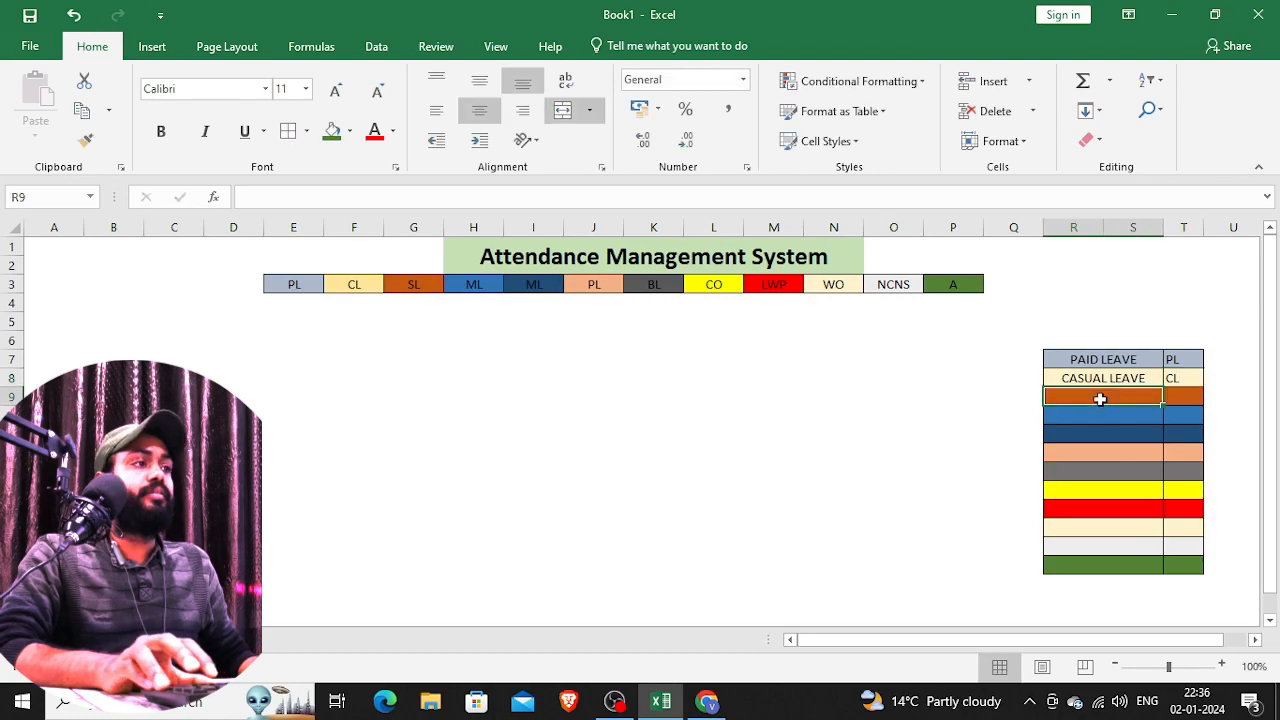
text(SICK)
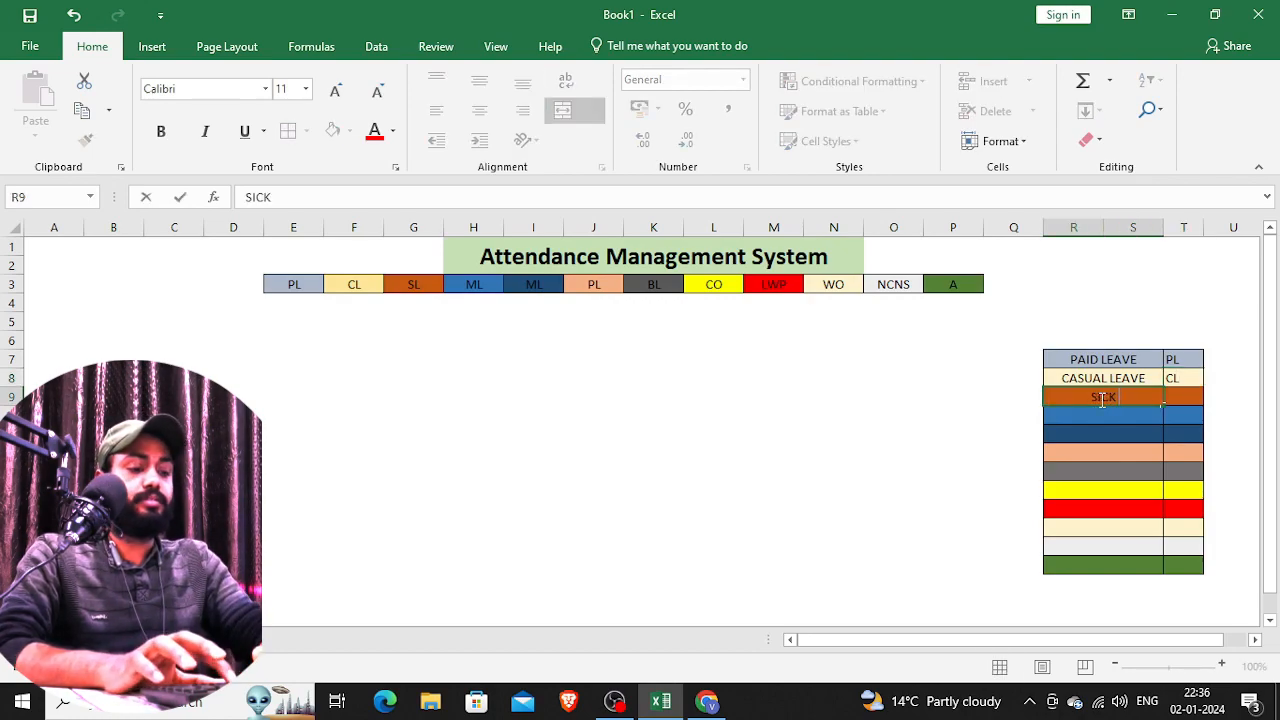
text( LEAVE)
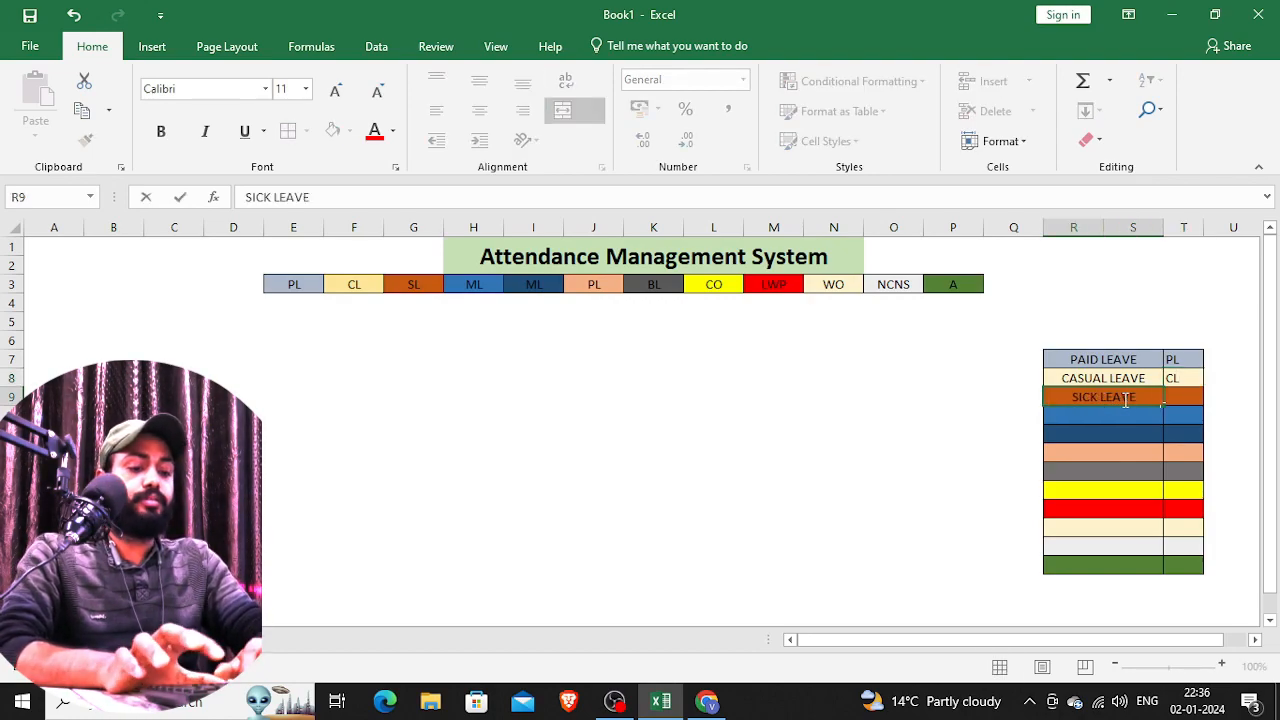
click(1183, 399)
text(SL)
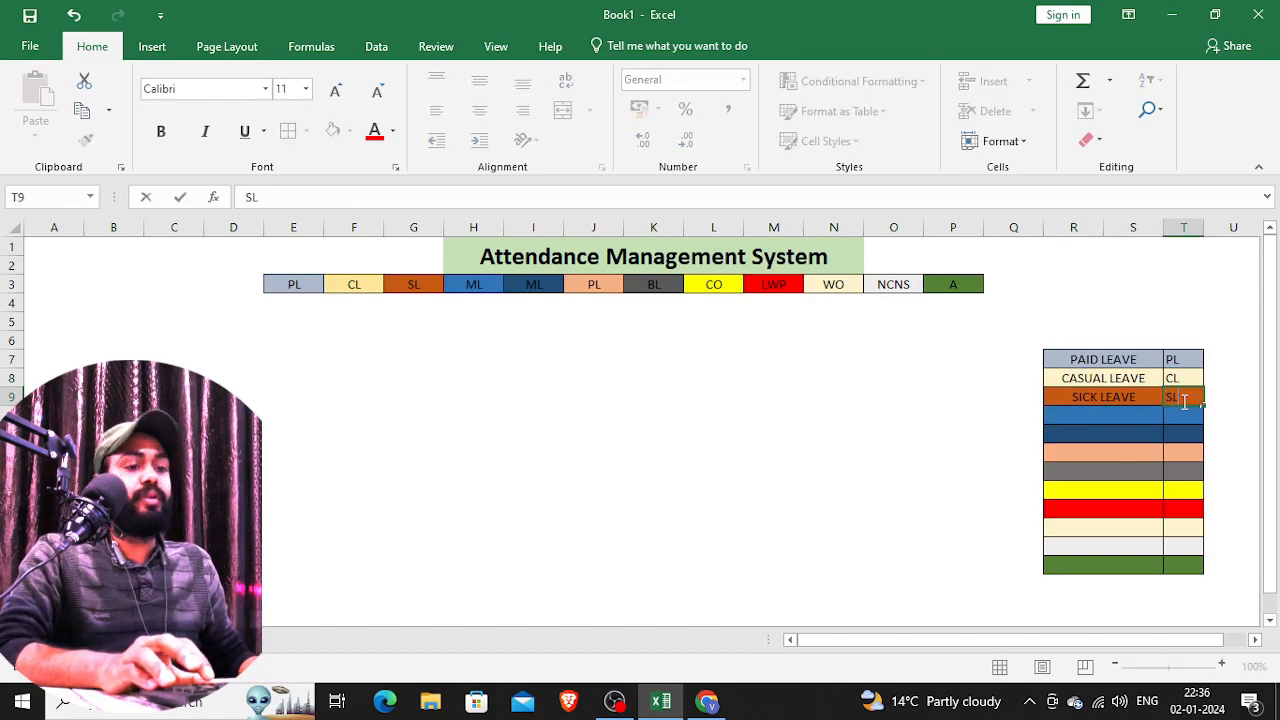
- Check the greytHR leave types page in Chrome, return to Excel, and enter MATERNITY LEAVE in R10 with its code ML in T10
click(1095, 417)
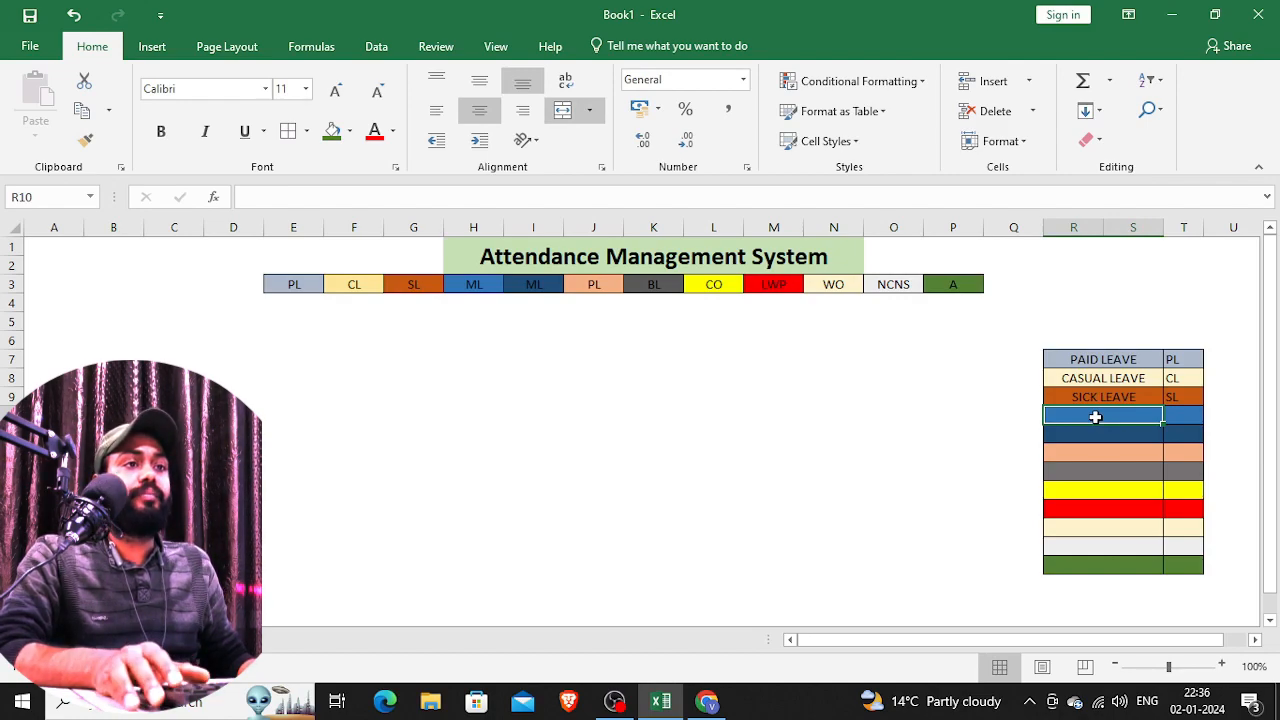
key(alt+Tab)
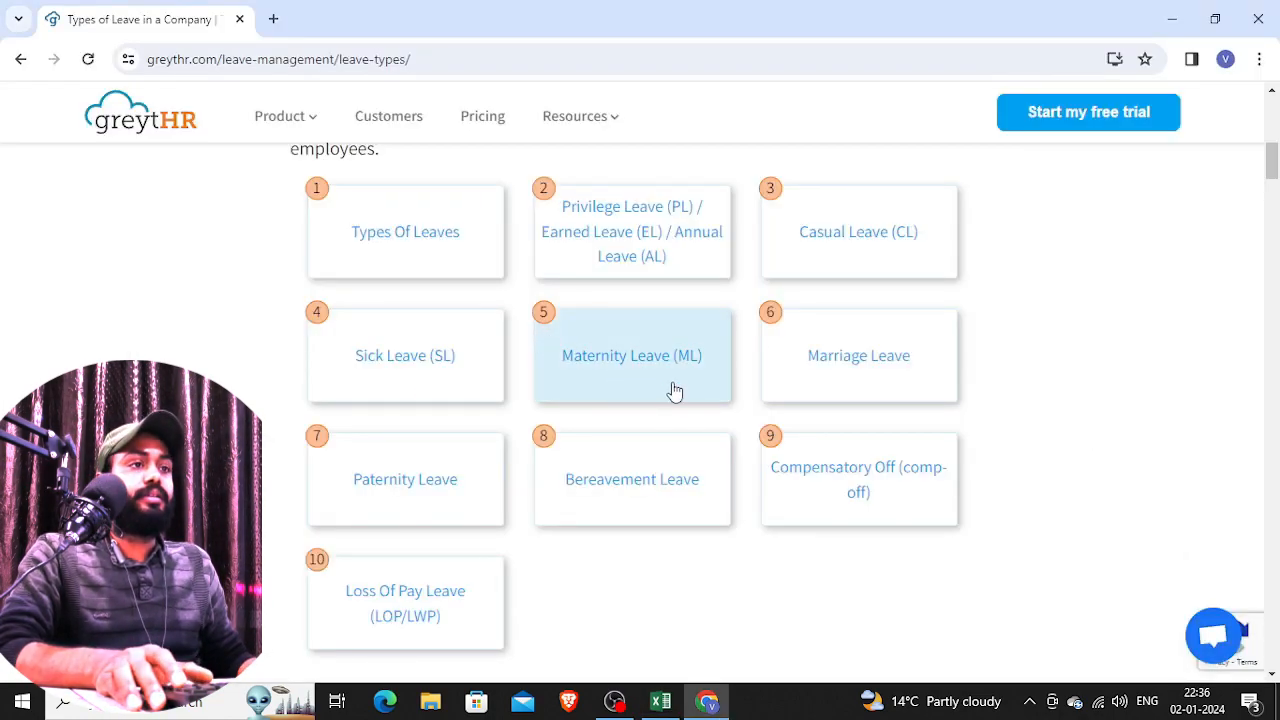
key(alt+Tab)
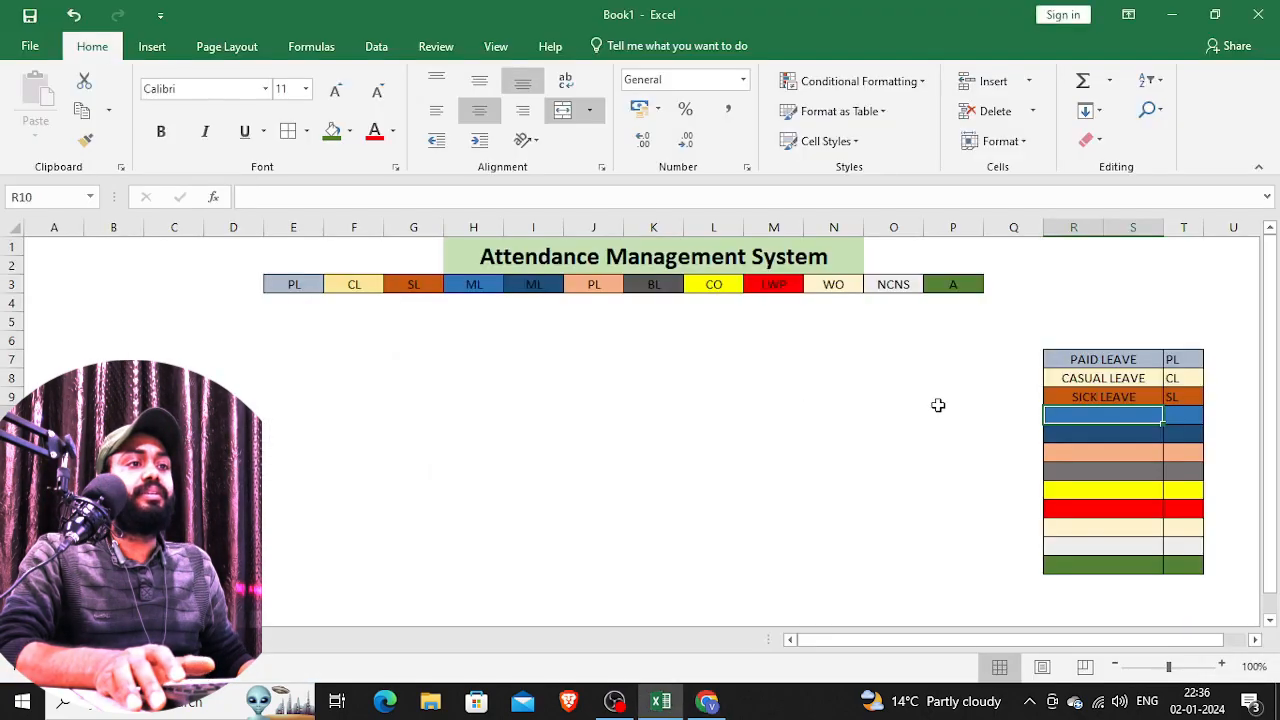
text(M)
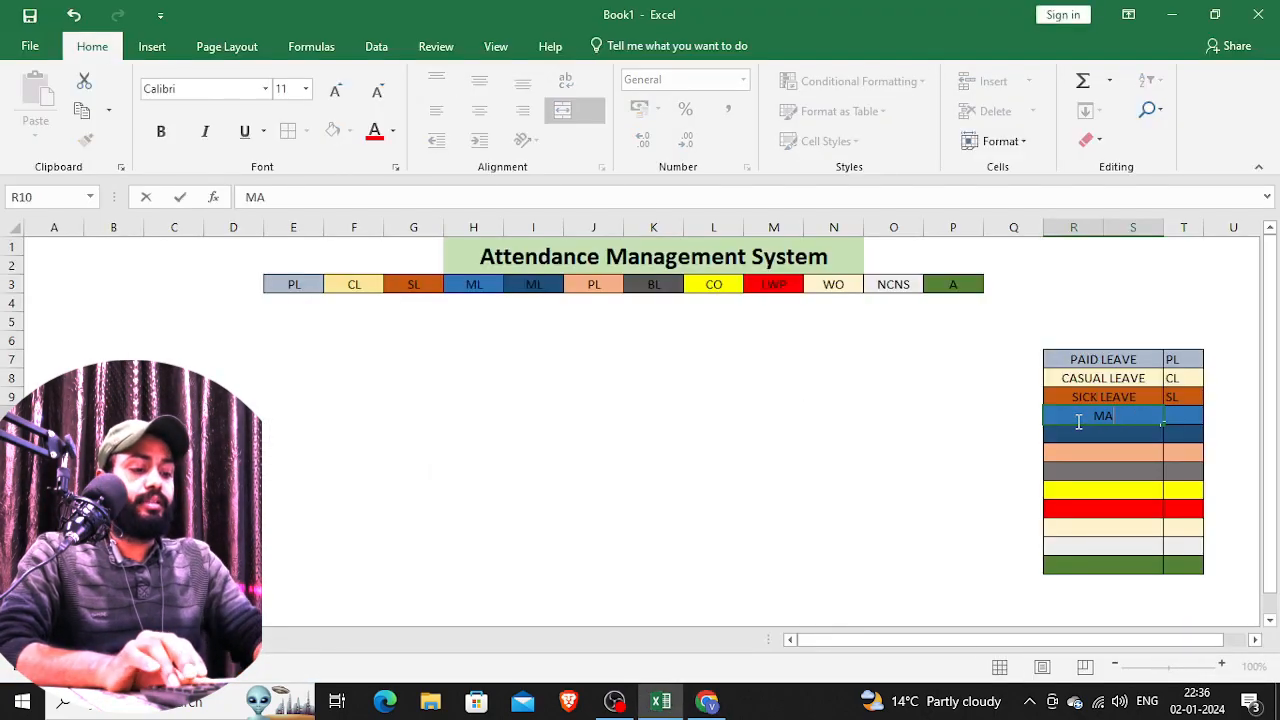
text(ATERNI)
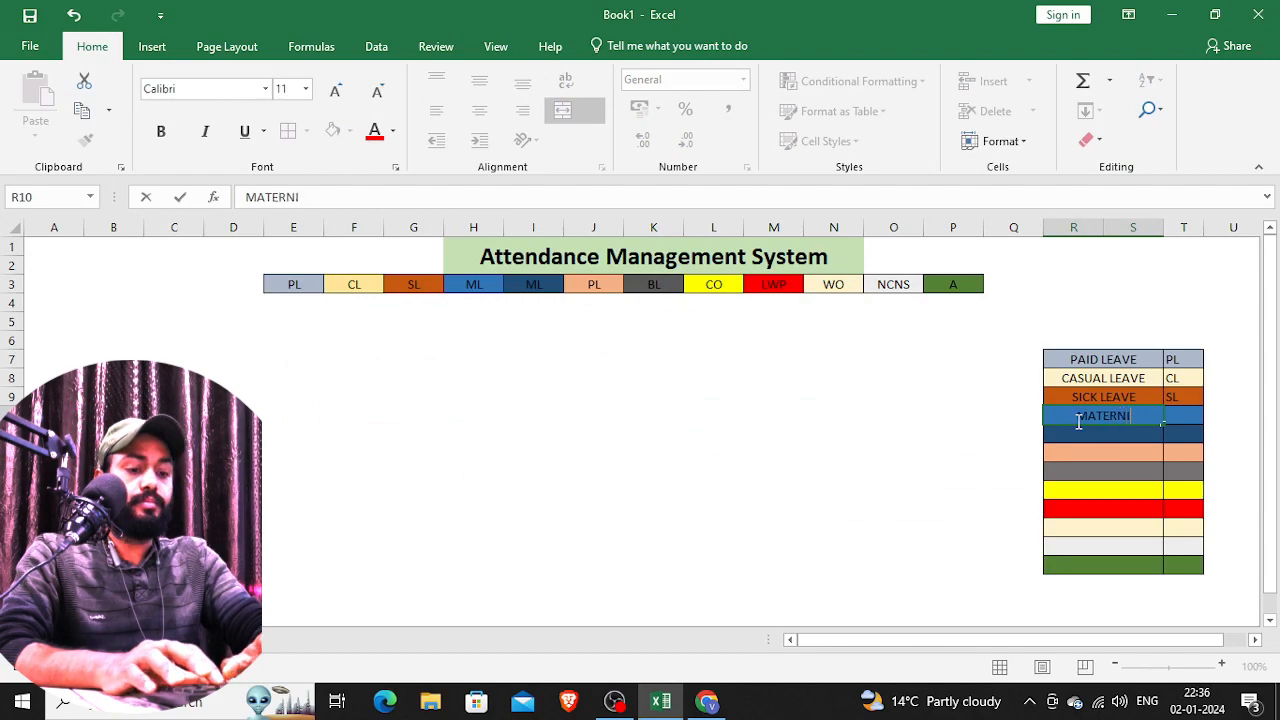
text(TY LEA)
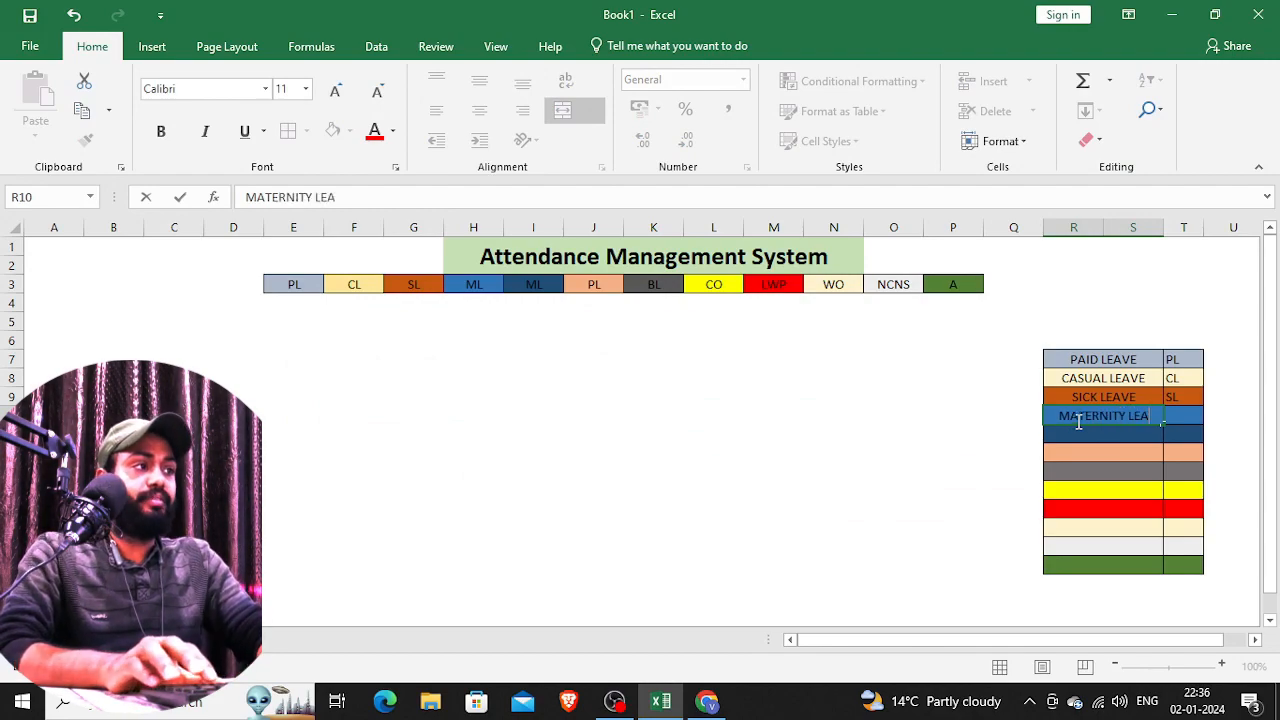
text(VE)
click(1188, 416)
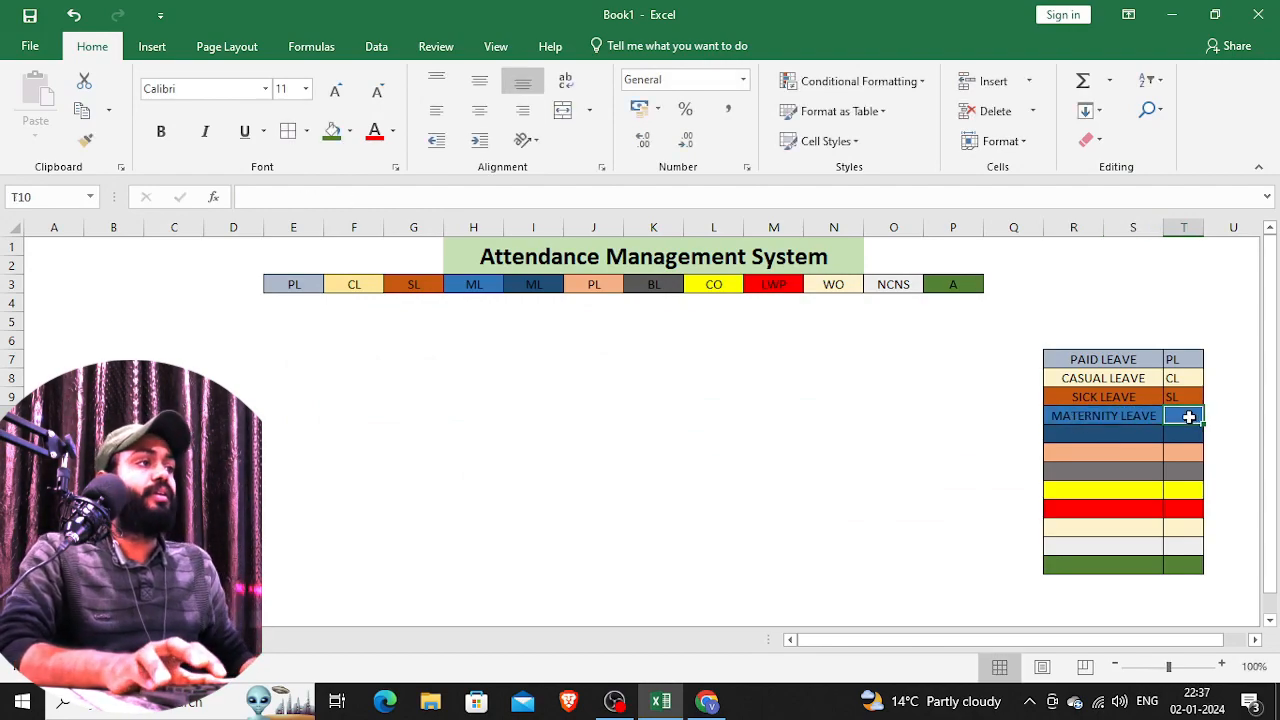
text(MLK)
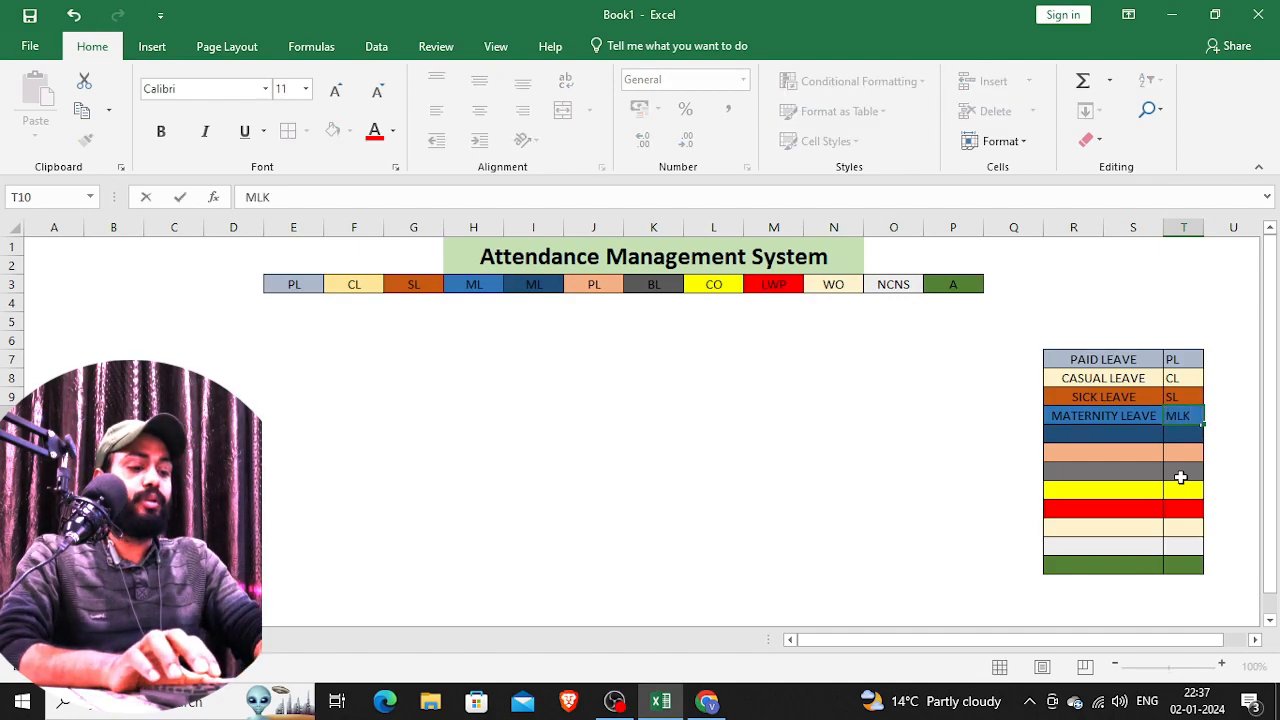
- Enter MARRIAGE LEAVE in the merged cell R11 and its code ML in T11
click(1089, 436)
text(M)
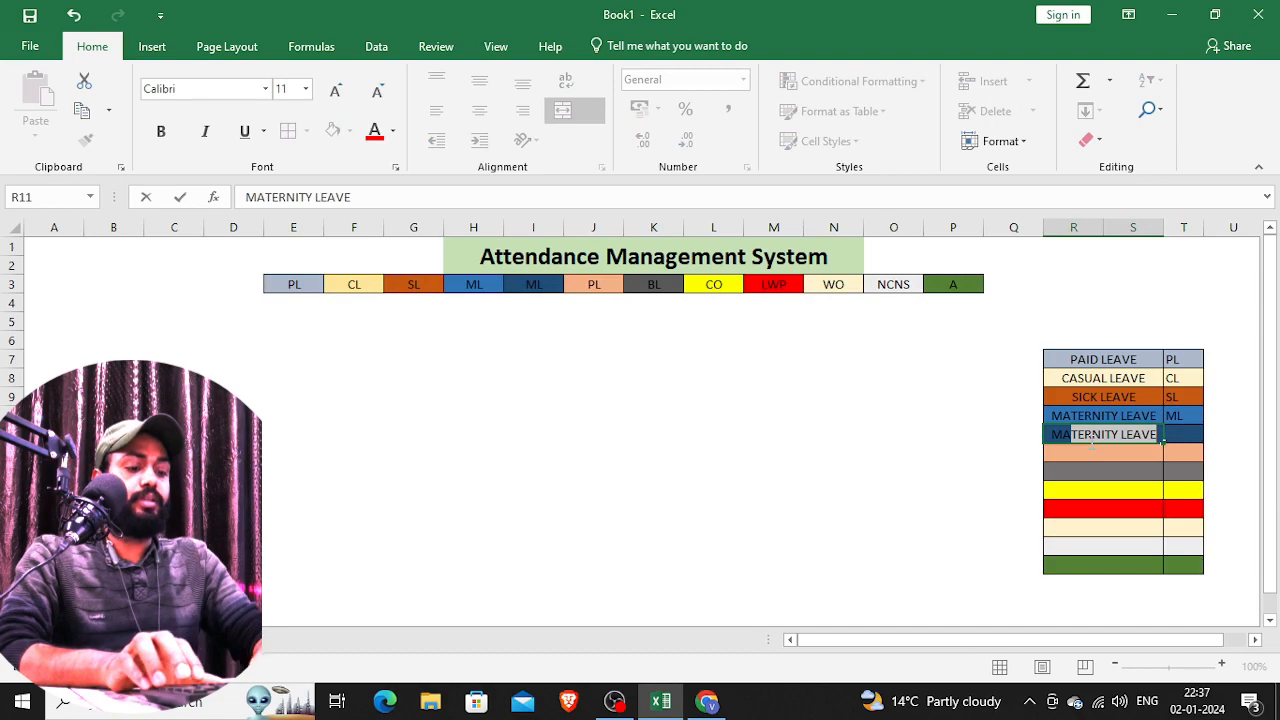
text(ARRIAGE )
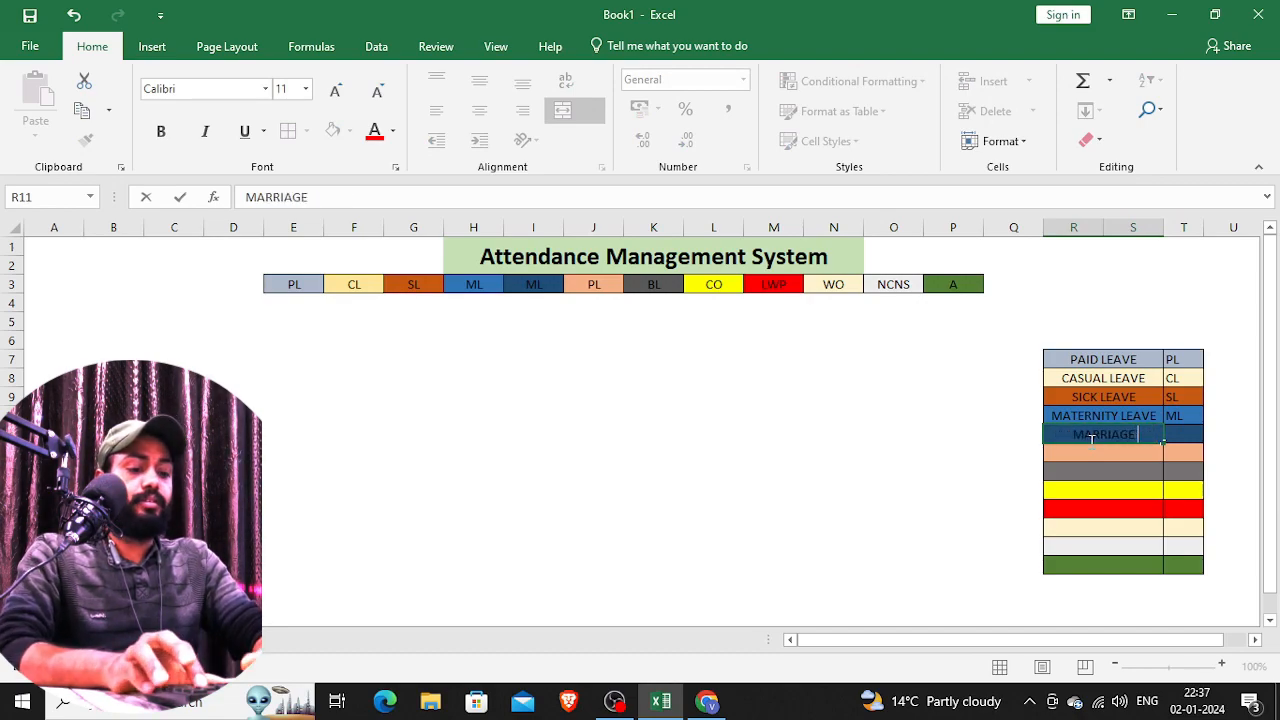
text(LEAVE)
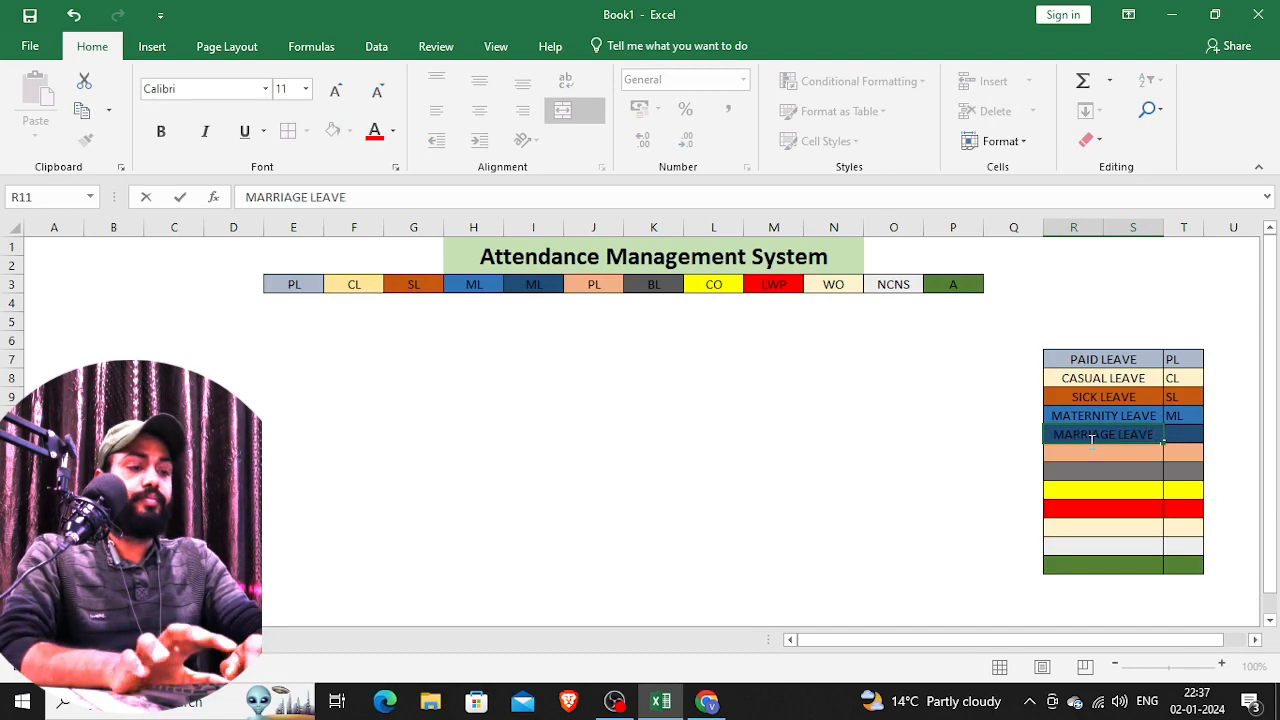
key(Tab)
text(ML)
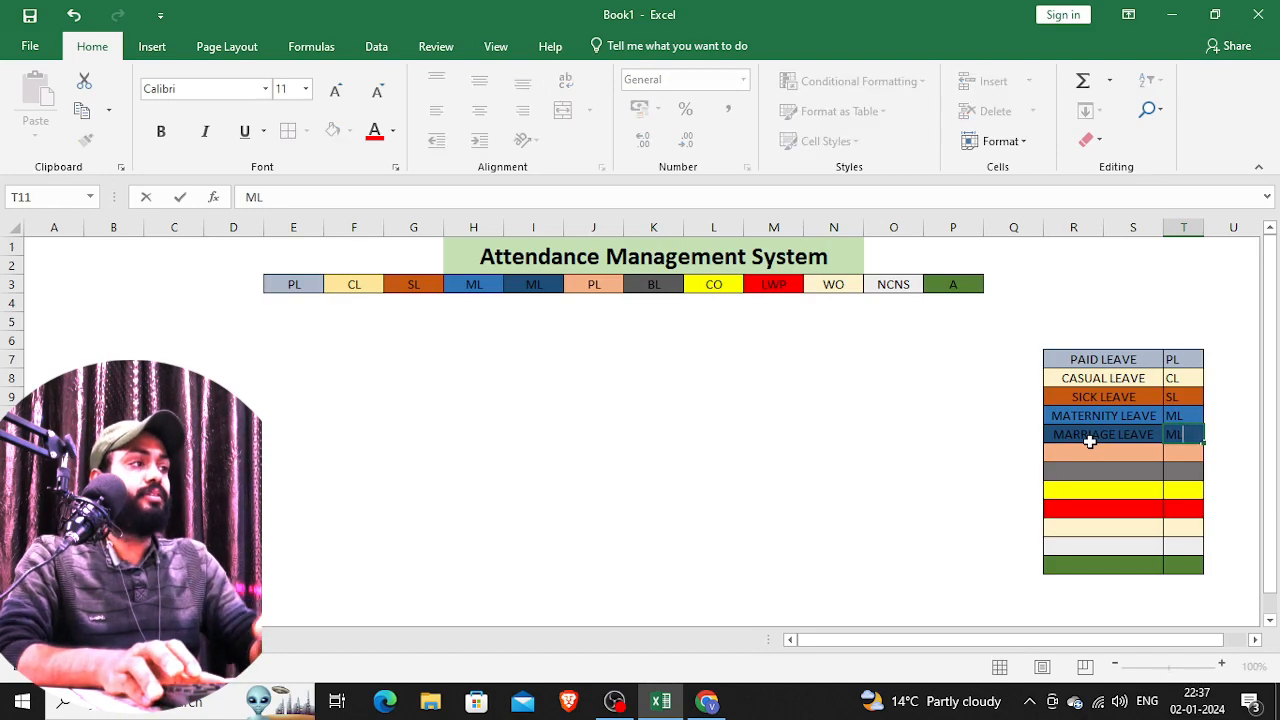
key(Return)
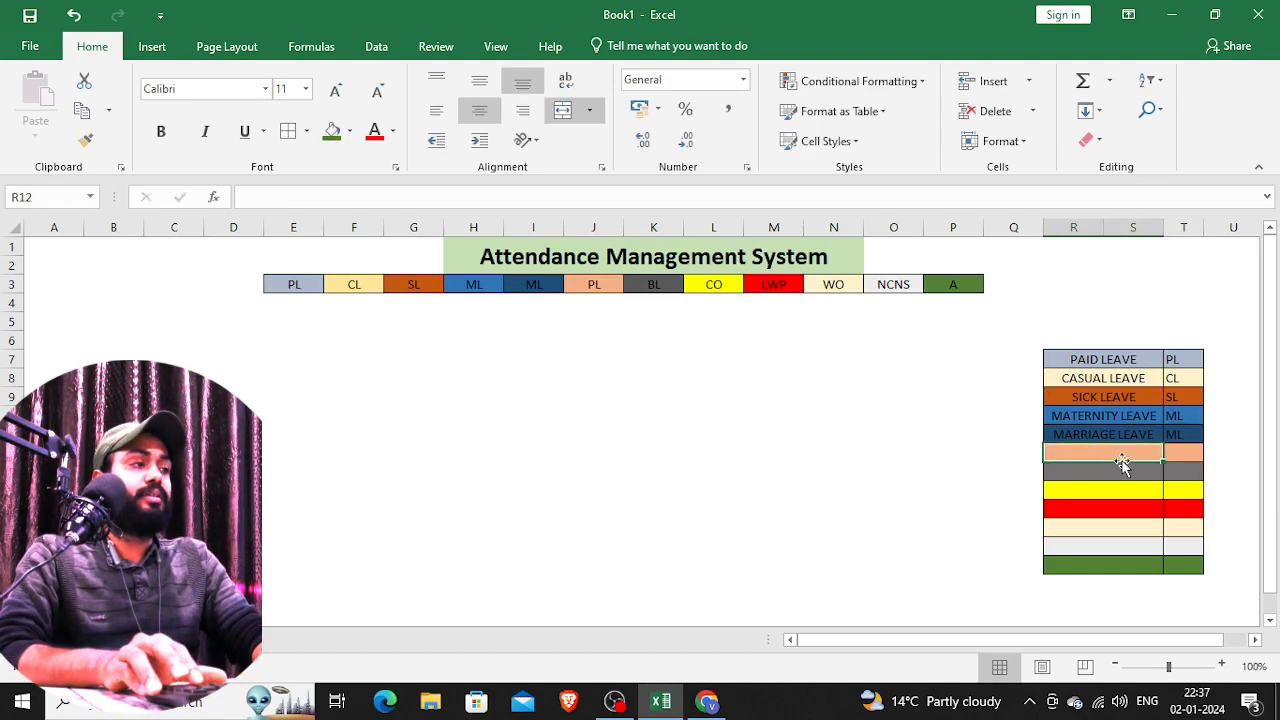
- Check the leave types page in Chrome, return to Excel, and enter PATERNITY LEAVE in R12 with its code PL in T12
key(alt+Tab)
key(alt+Tab)
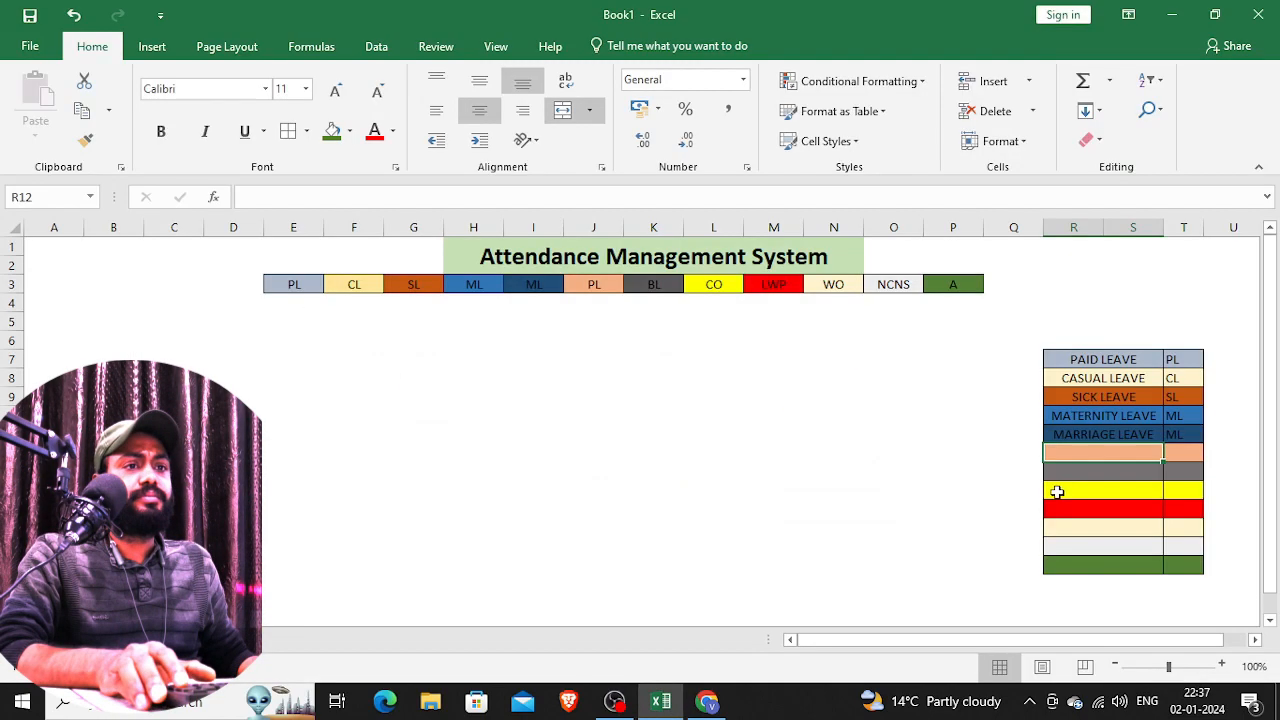
text(PATE)
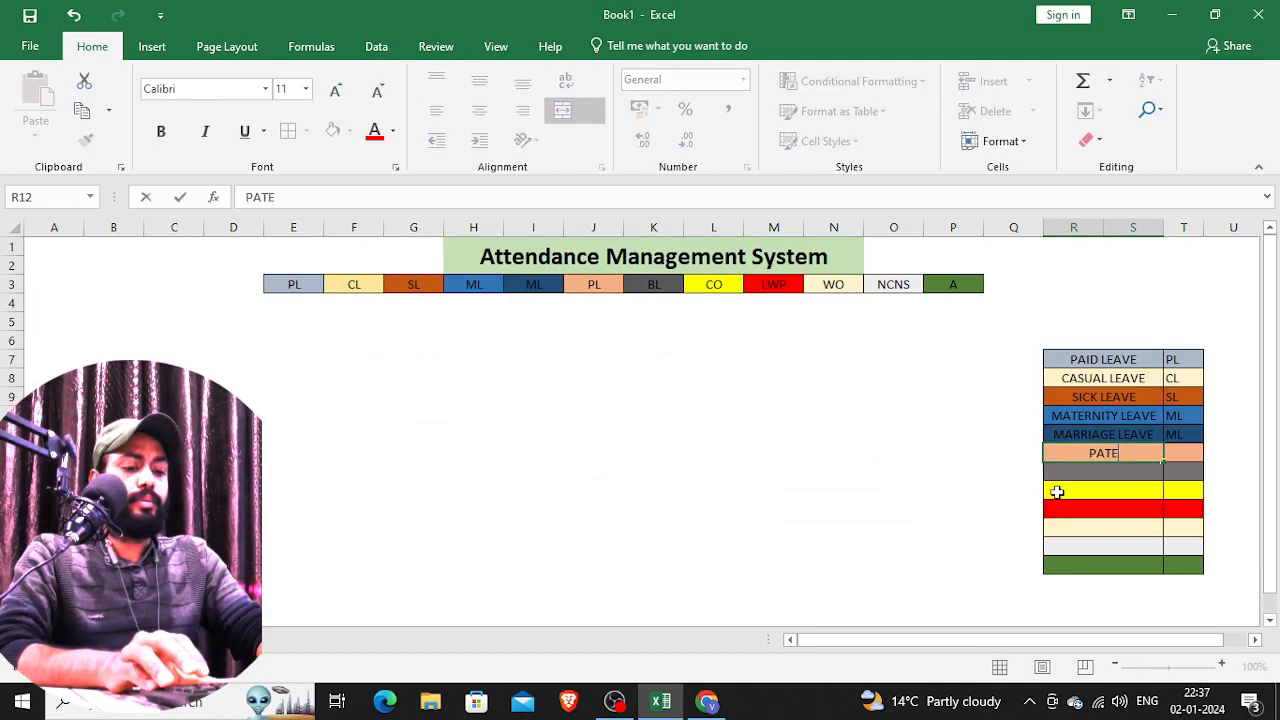
text(RNITY LEAVE)
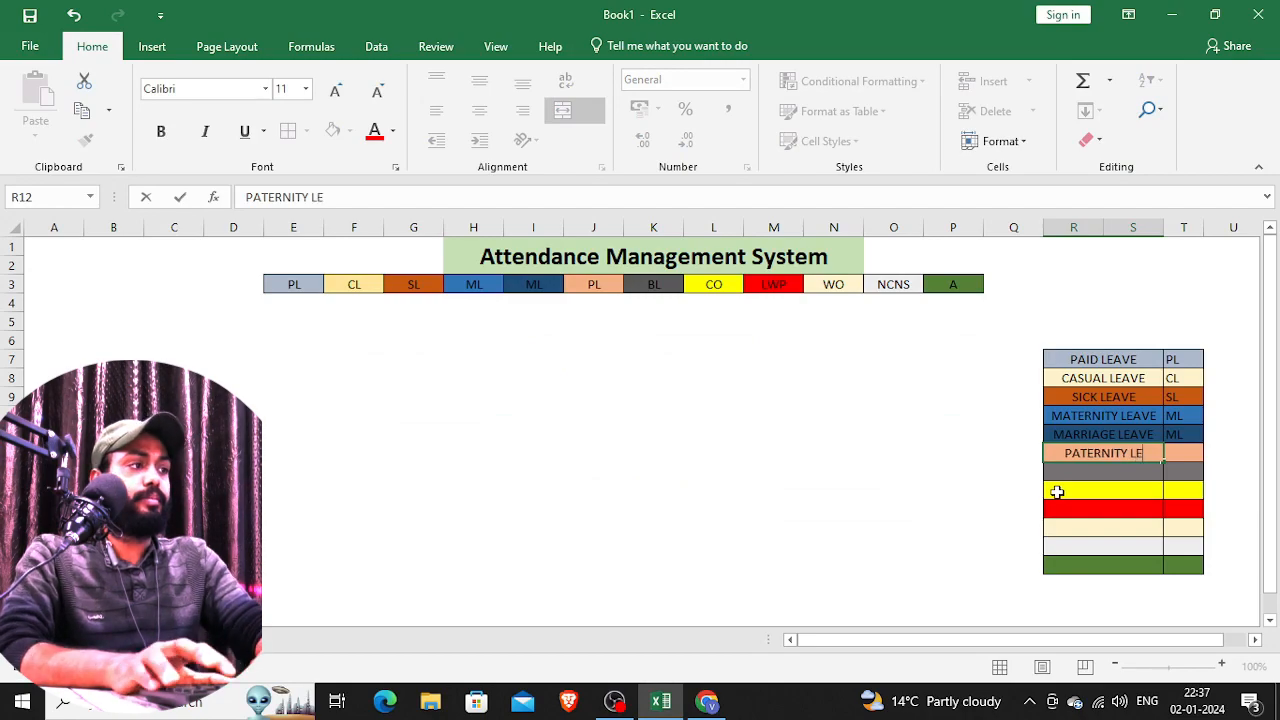
click(1175, 452)
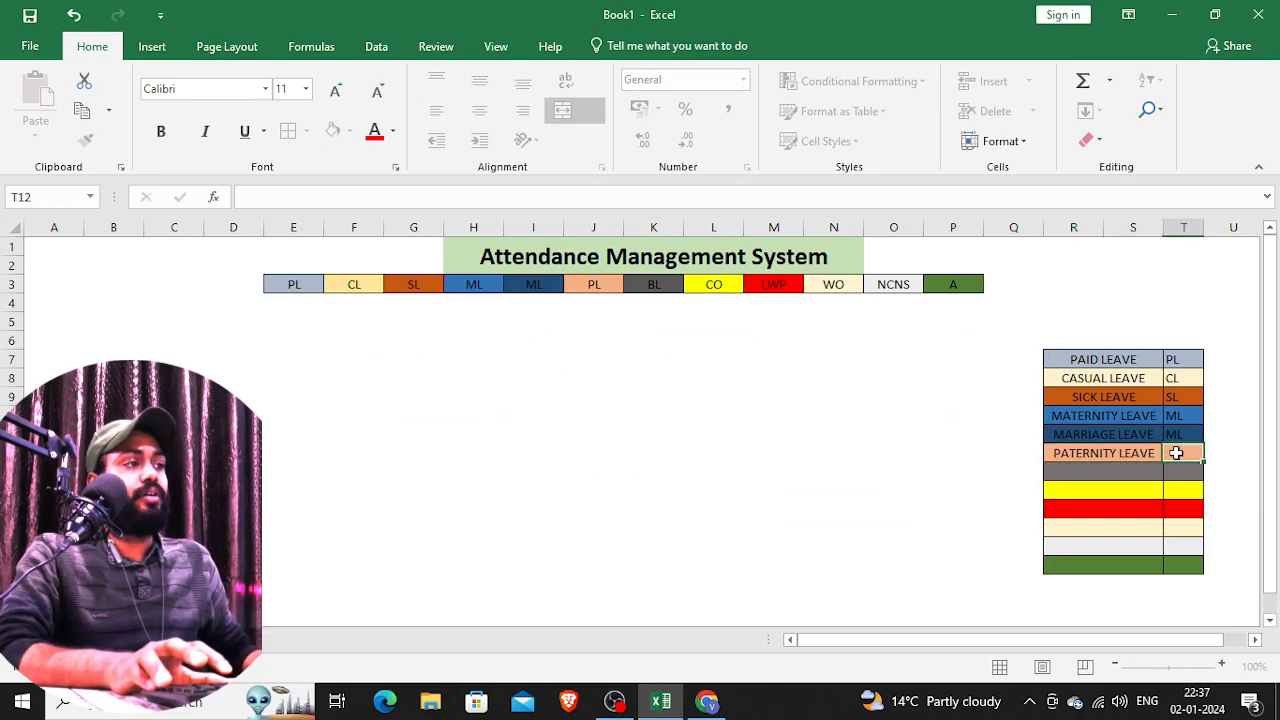
text(PL)
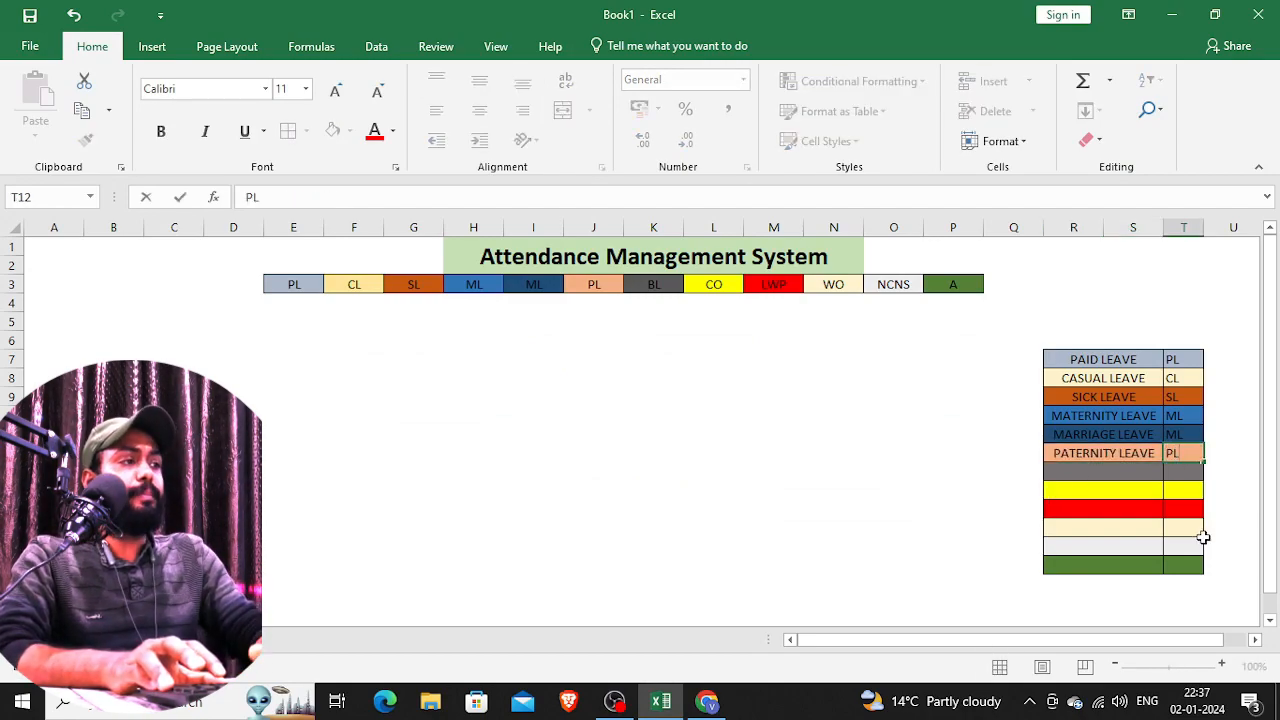
- Check the leave types page in Chrome, return to Excel, and enter BEAREVEANT LEAVE in R13 with its code BL in T13
click(1113, 471)
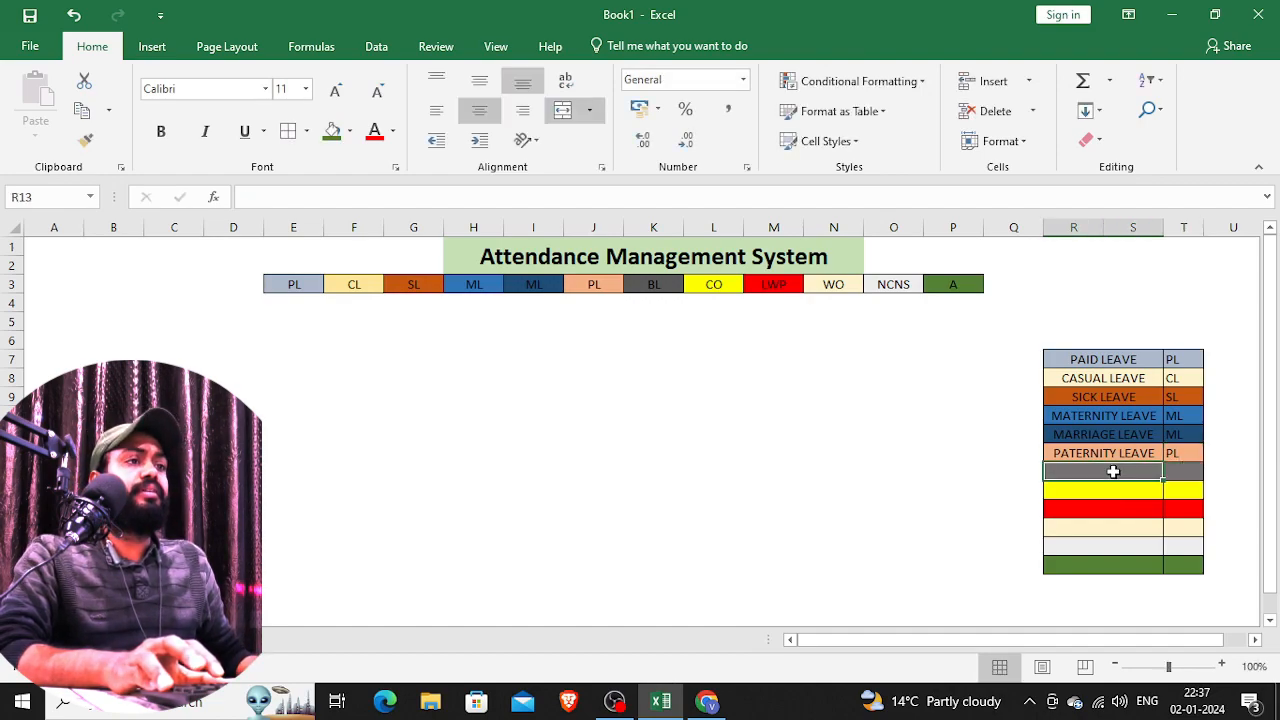
key(alt+Tab)
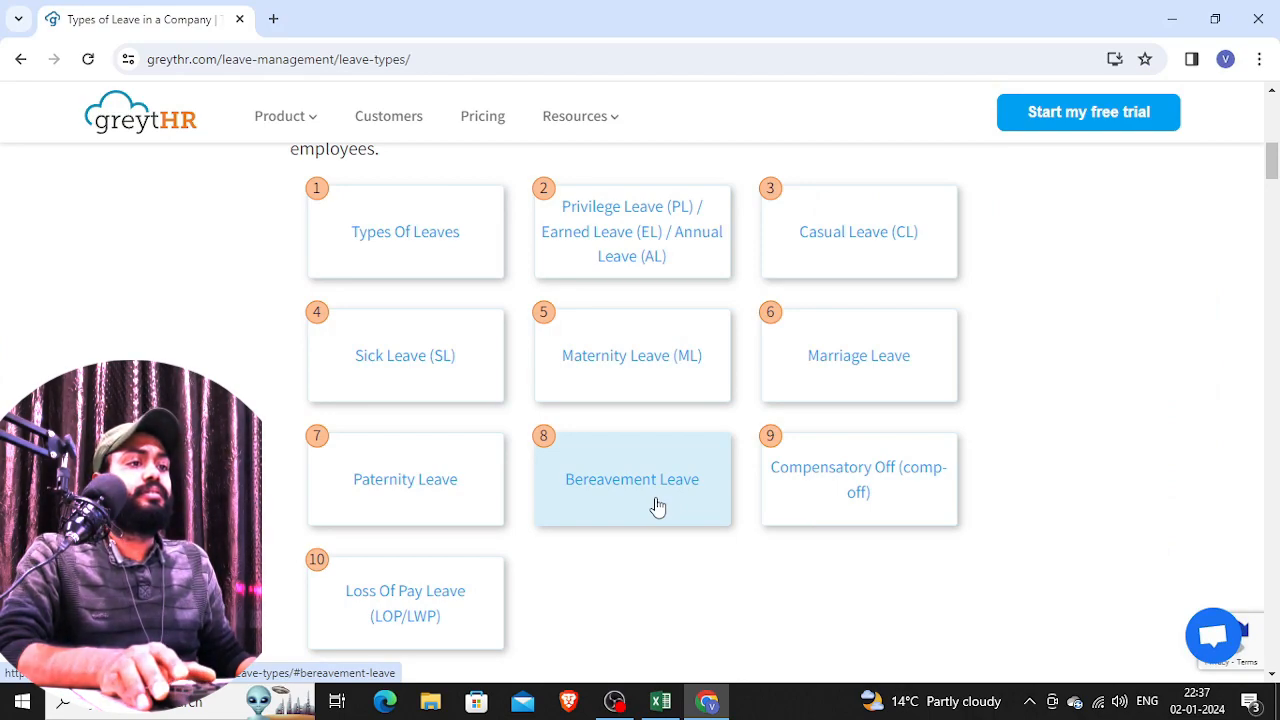
key(alt+Tab)
text(BE)
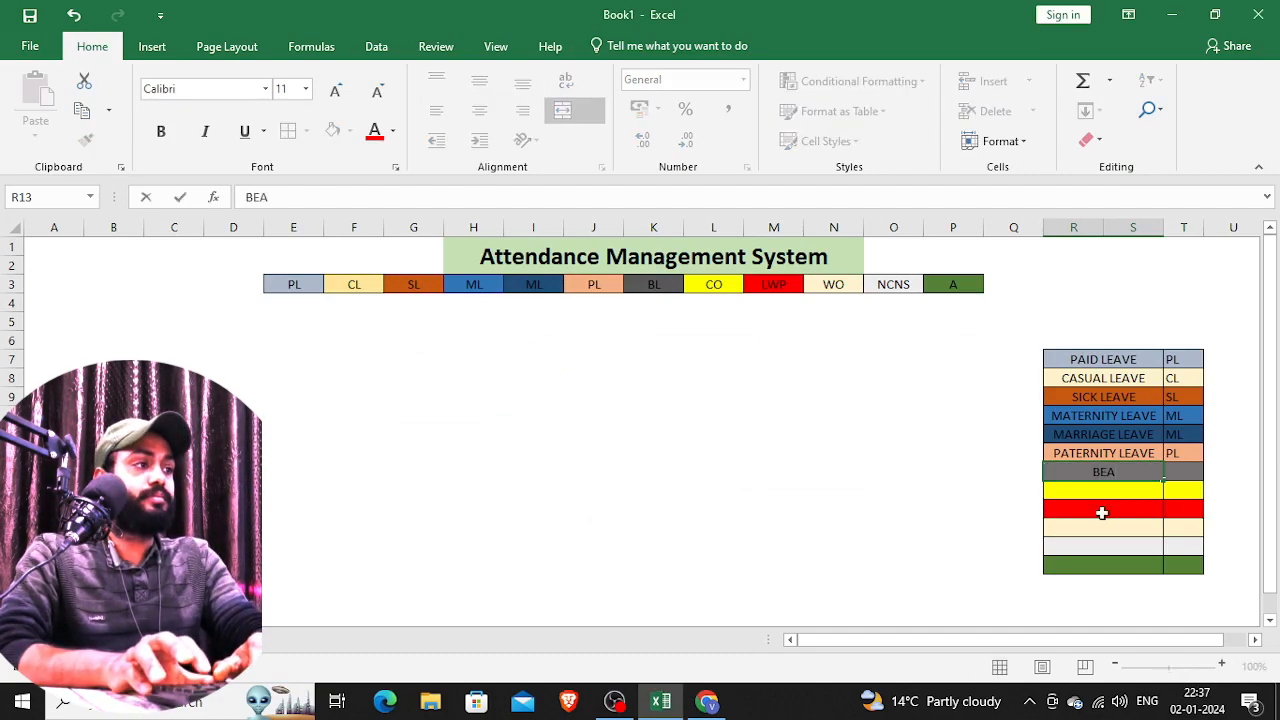
text(AREVEANR)
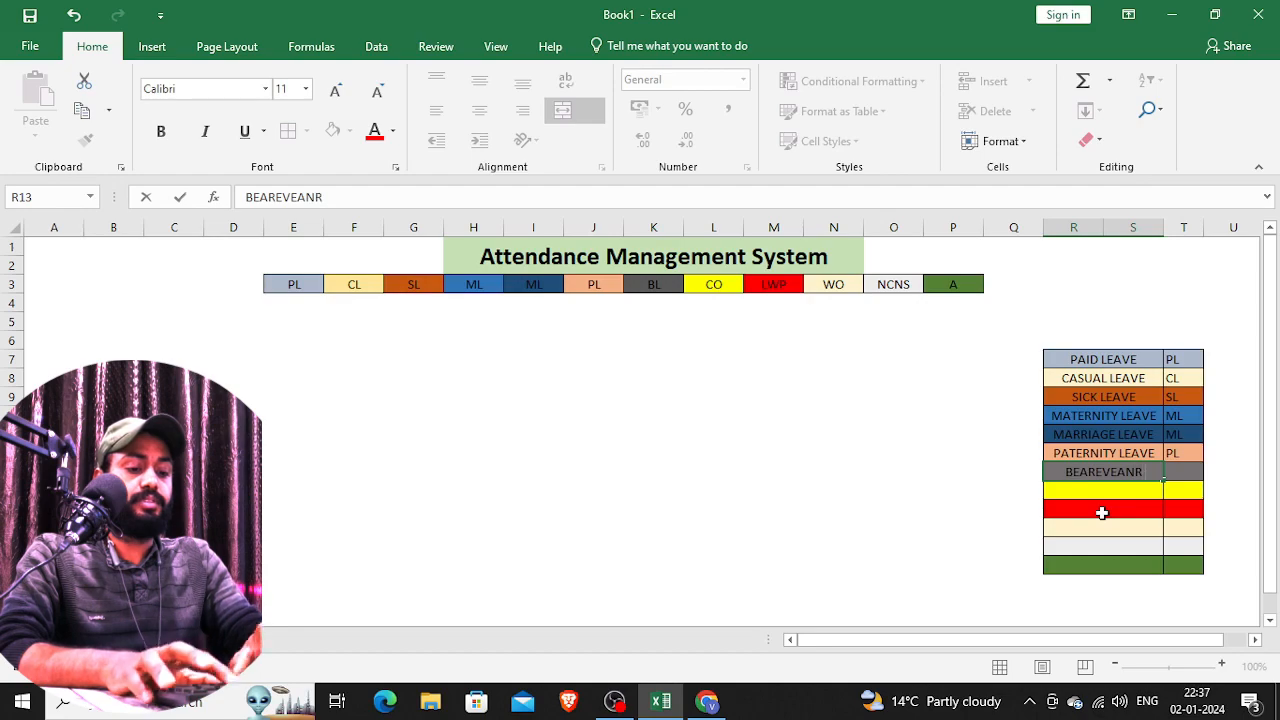
key(BackSpace)
text(T)
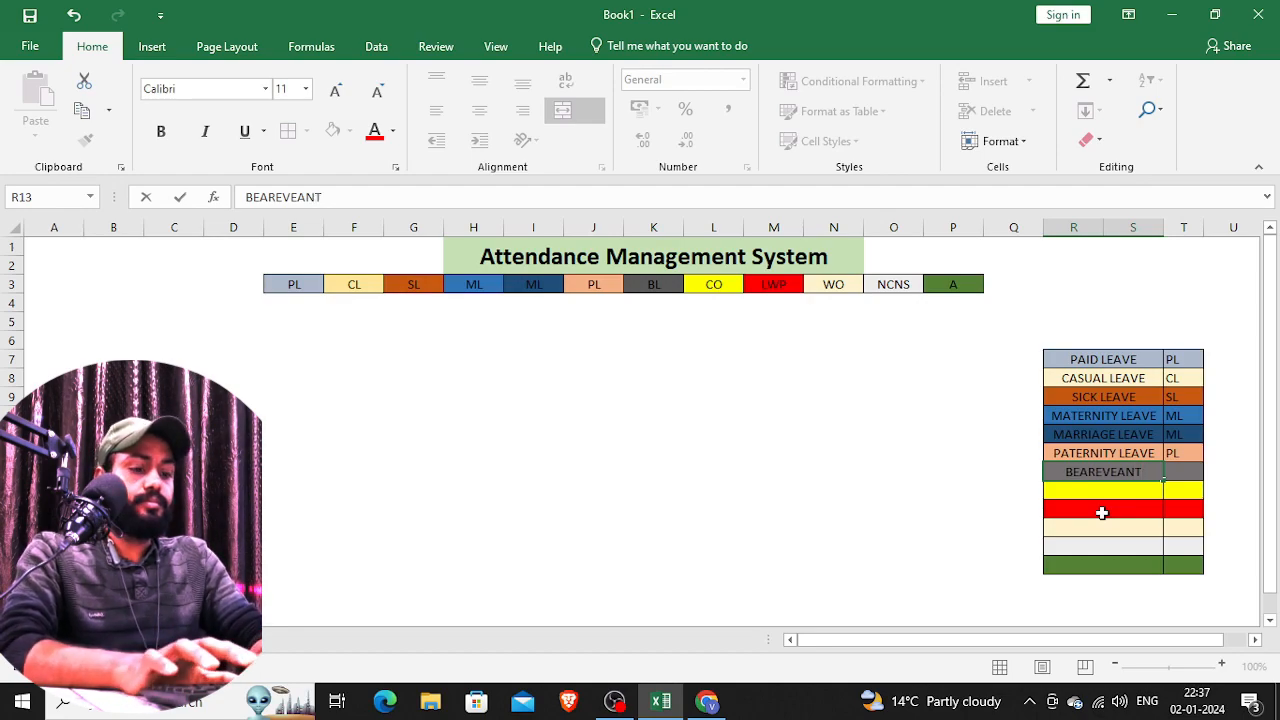
text( LEAVE)
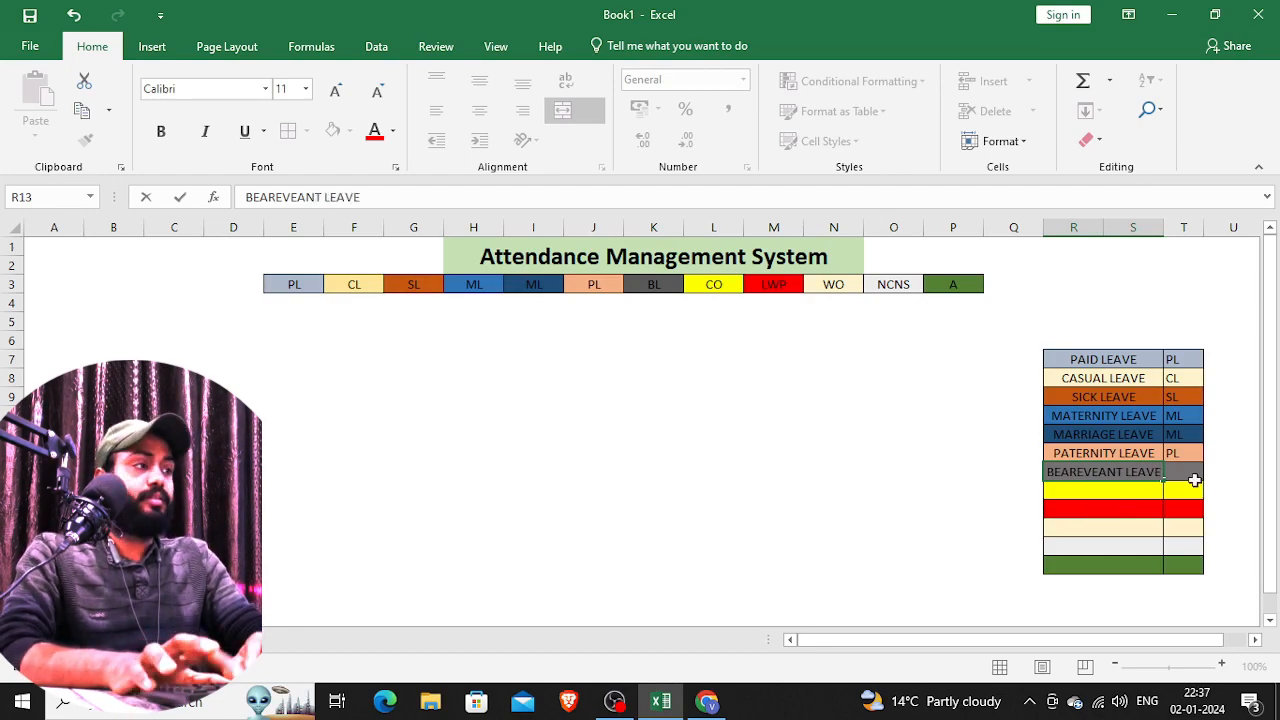
click(1183, 474)
text(B)
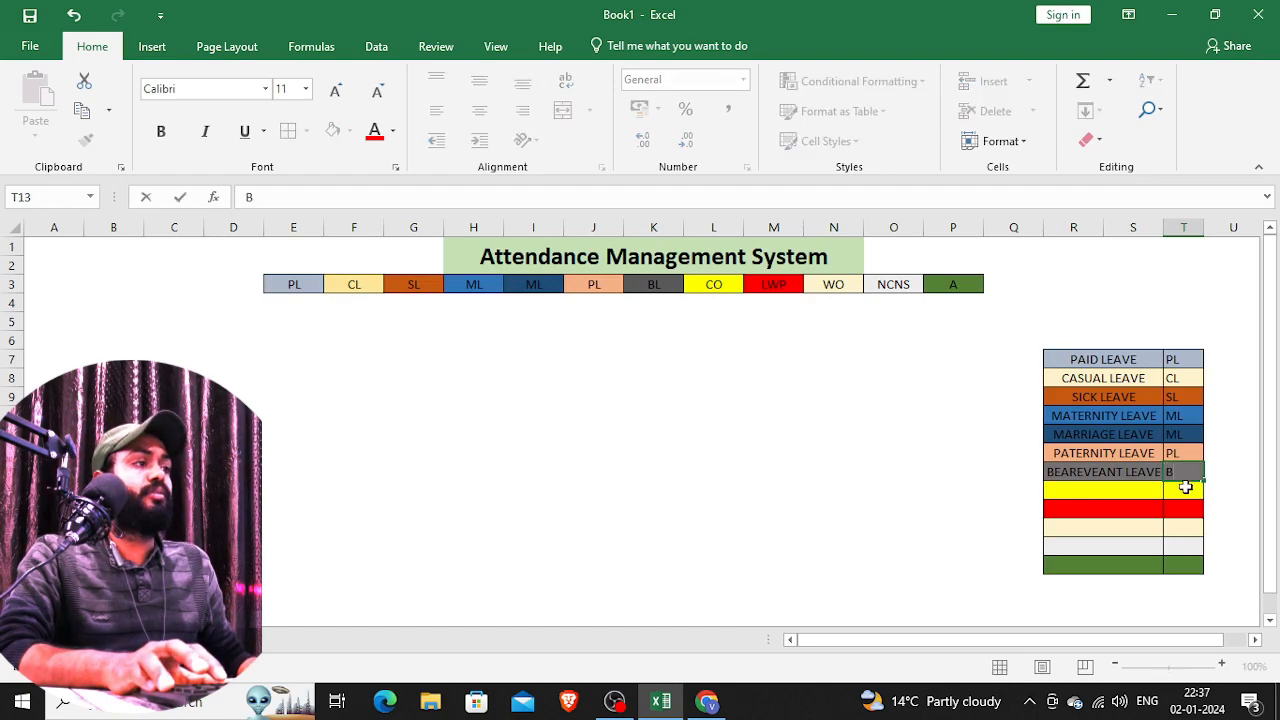
text(L)
- Check the leave types page in Chrome, return to Excel, and enter COMPENSATORY LEAVE in R14 with its code CL in T14
click(1104, 491)
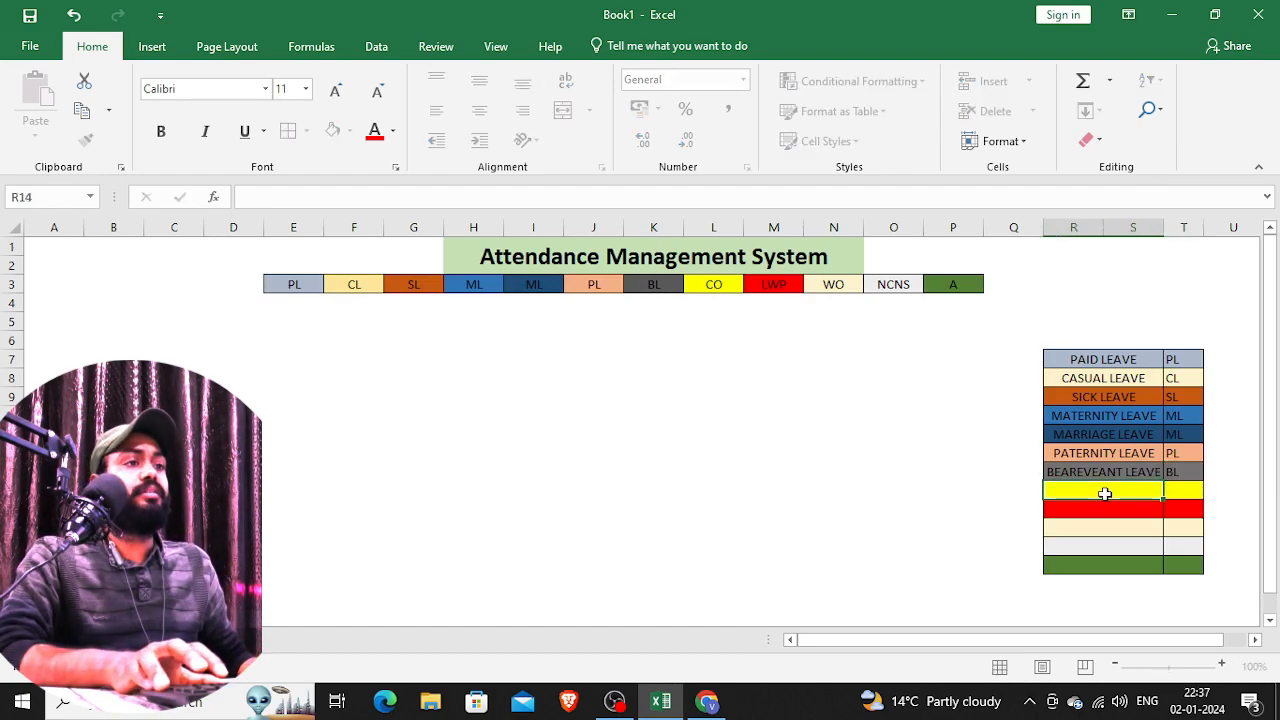
key(alt+Tab)
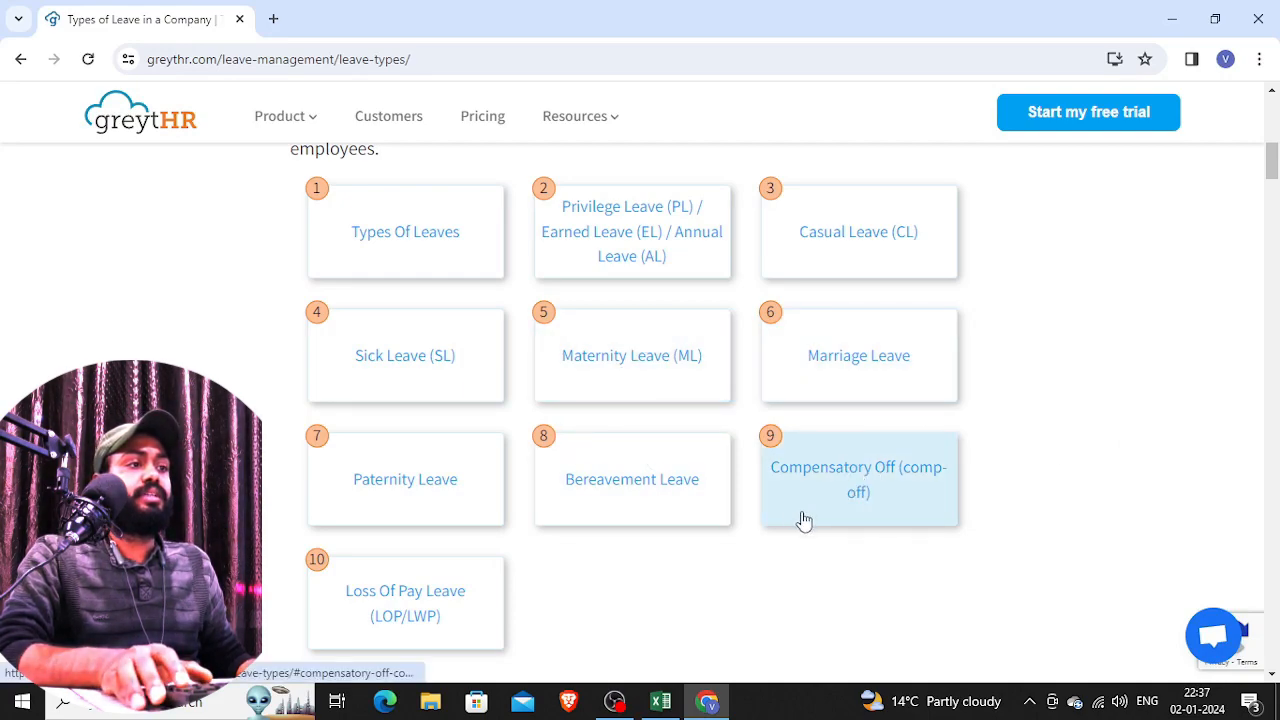
key(alt+Tab)
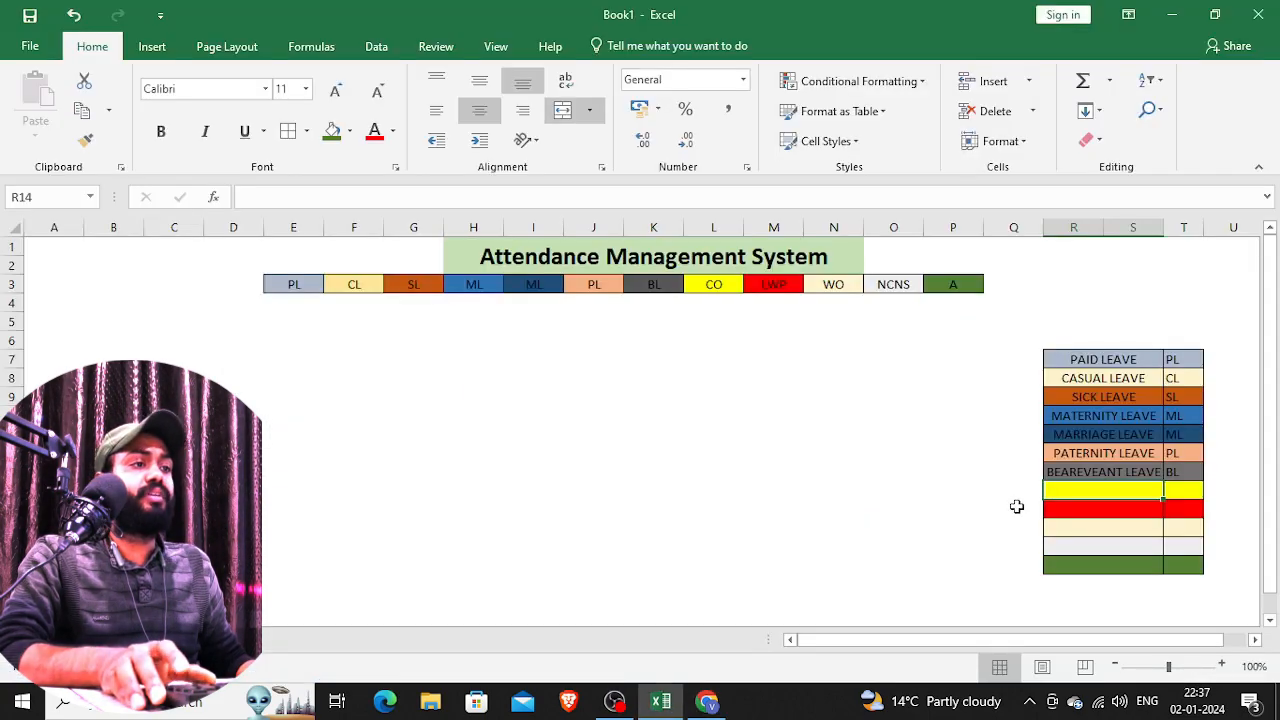
text(COMPENSATO)
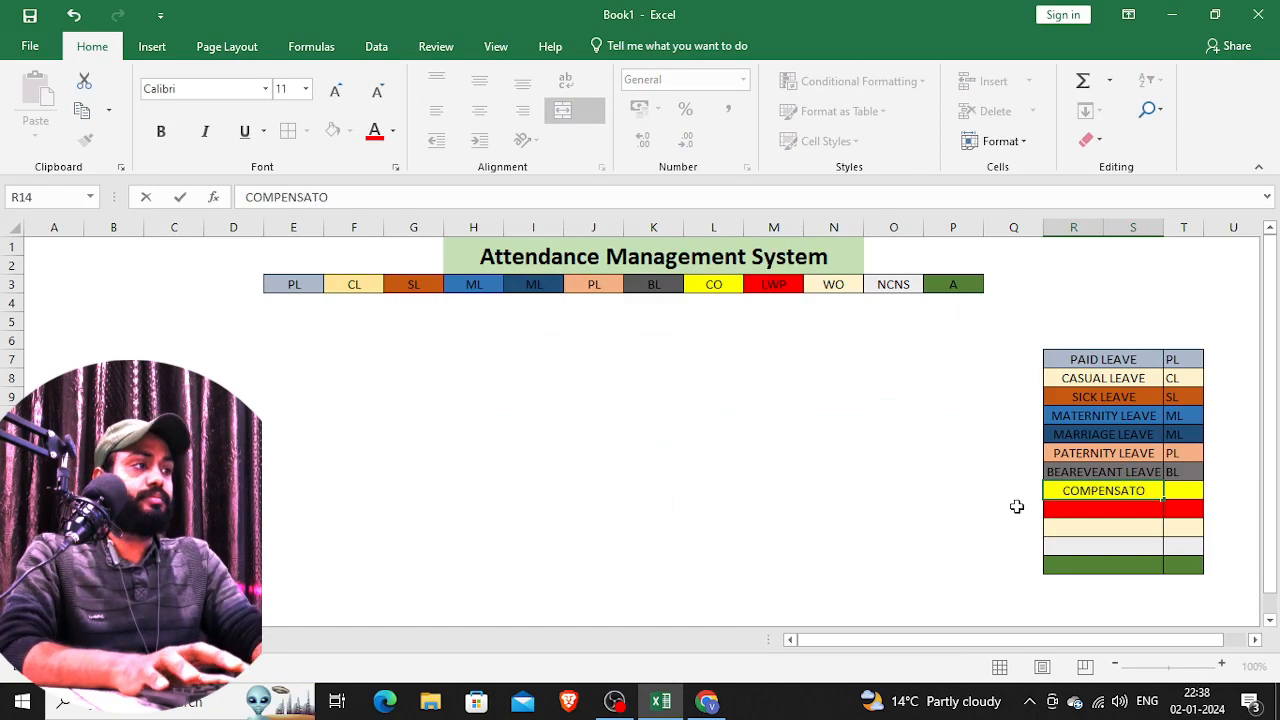
text(RY LEAVE)
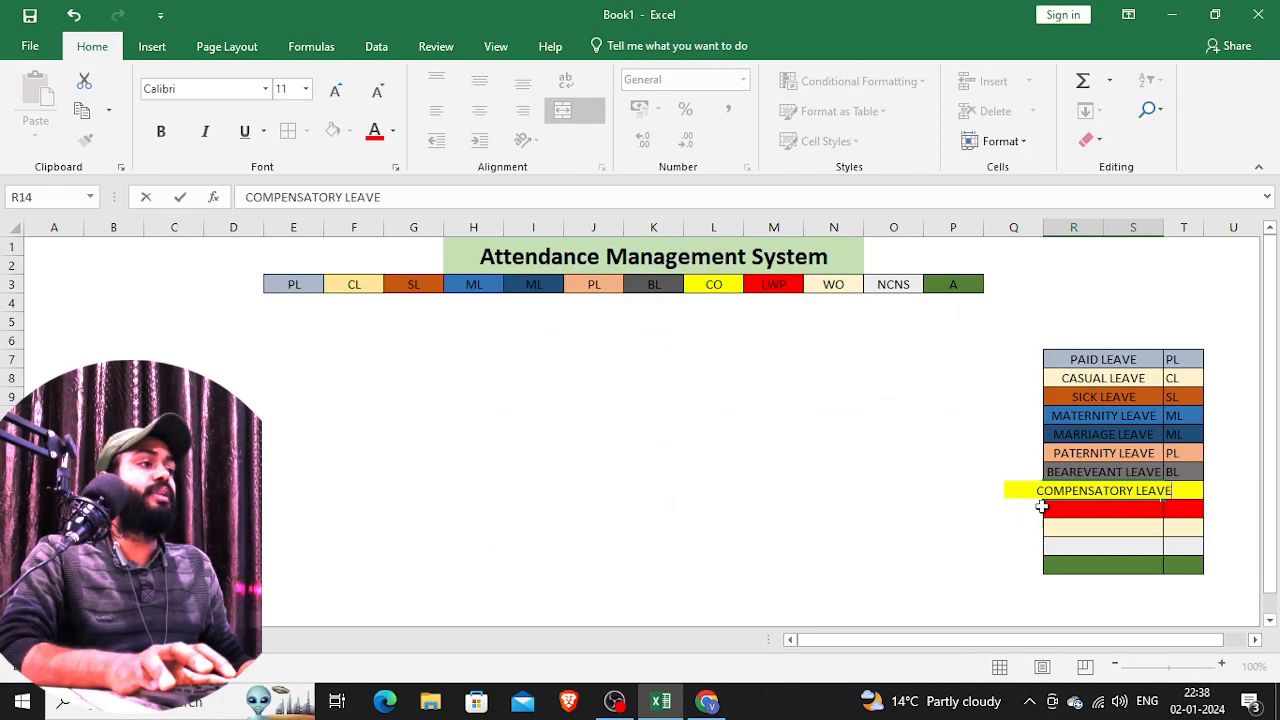
key(Return)
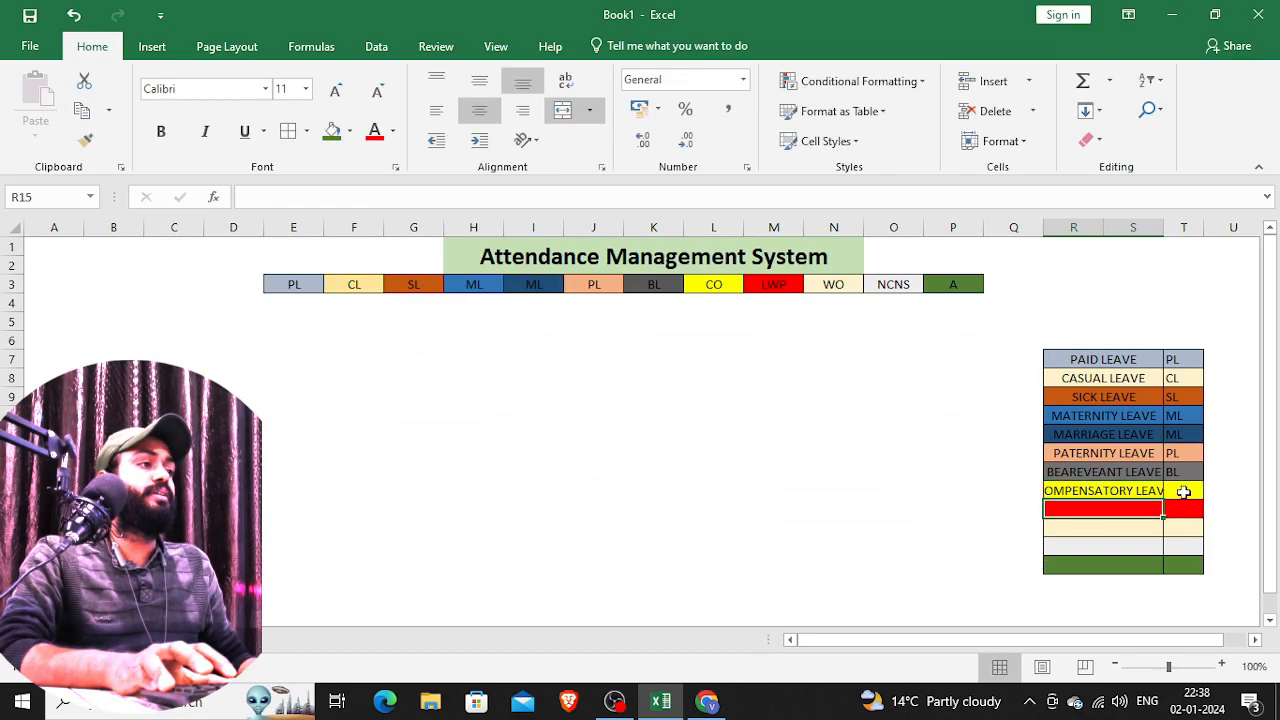
click(1183, 491)
text(CL)
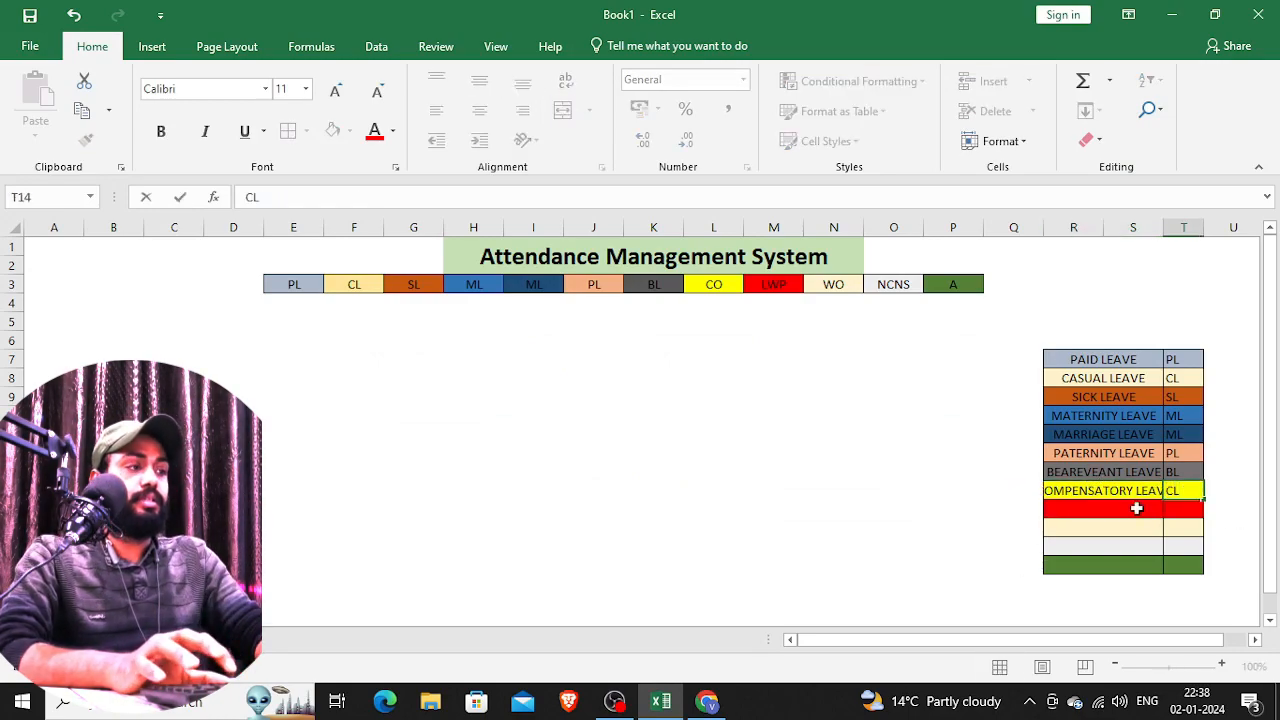
- Enter LEAVE WITHOUT PAY in the merged cell R15 and its code LWP in T15
click(1134, 509)
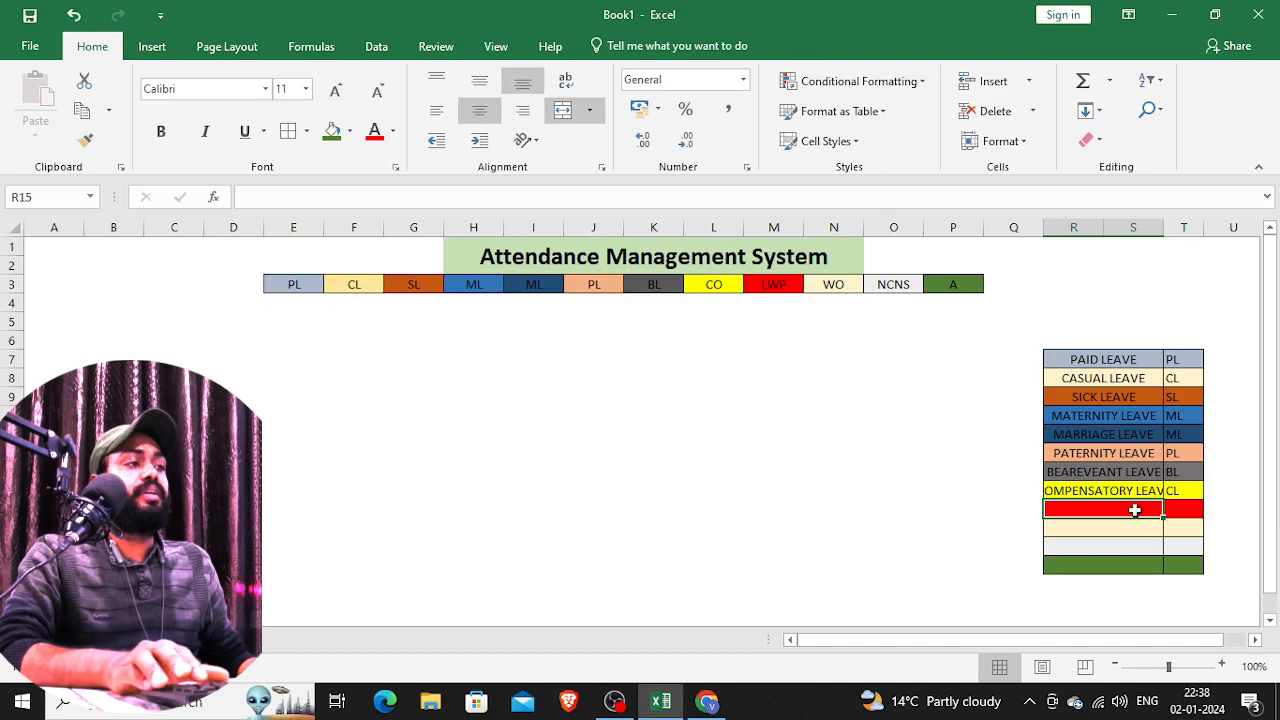
text(LEAVE)
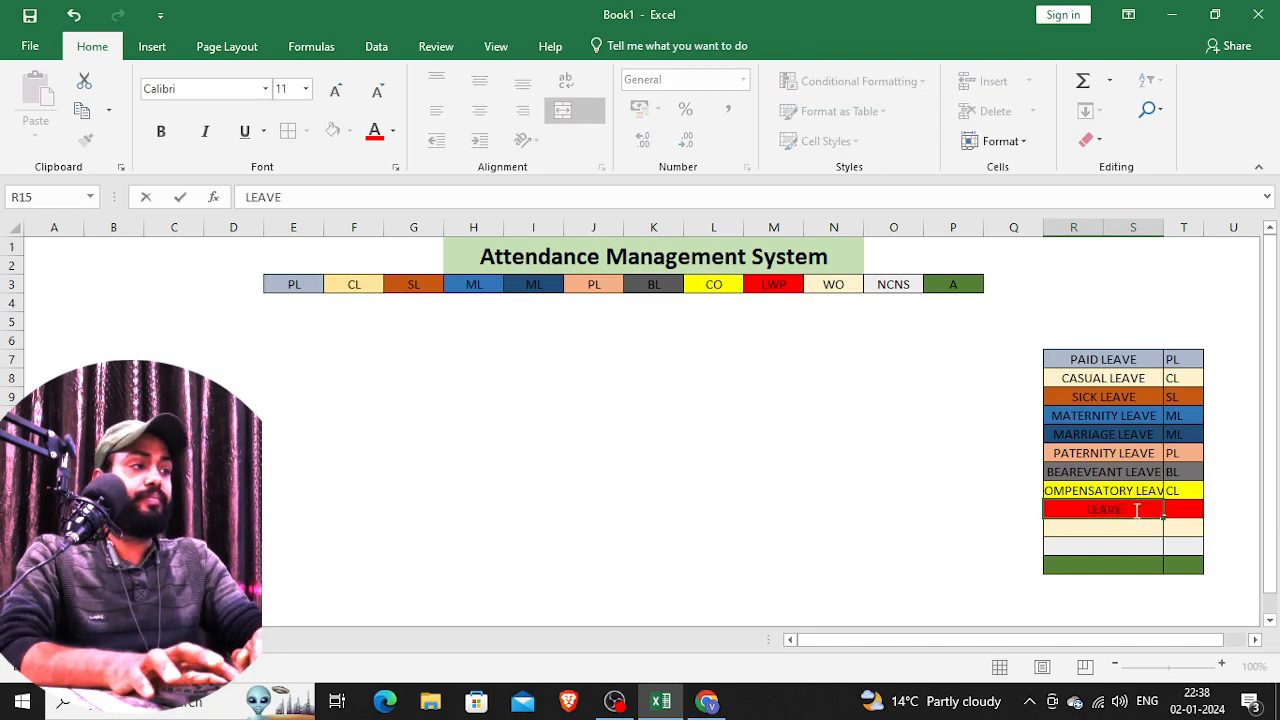
text( WITH)
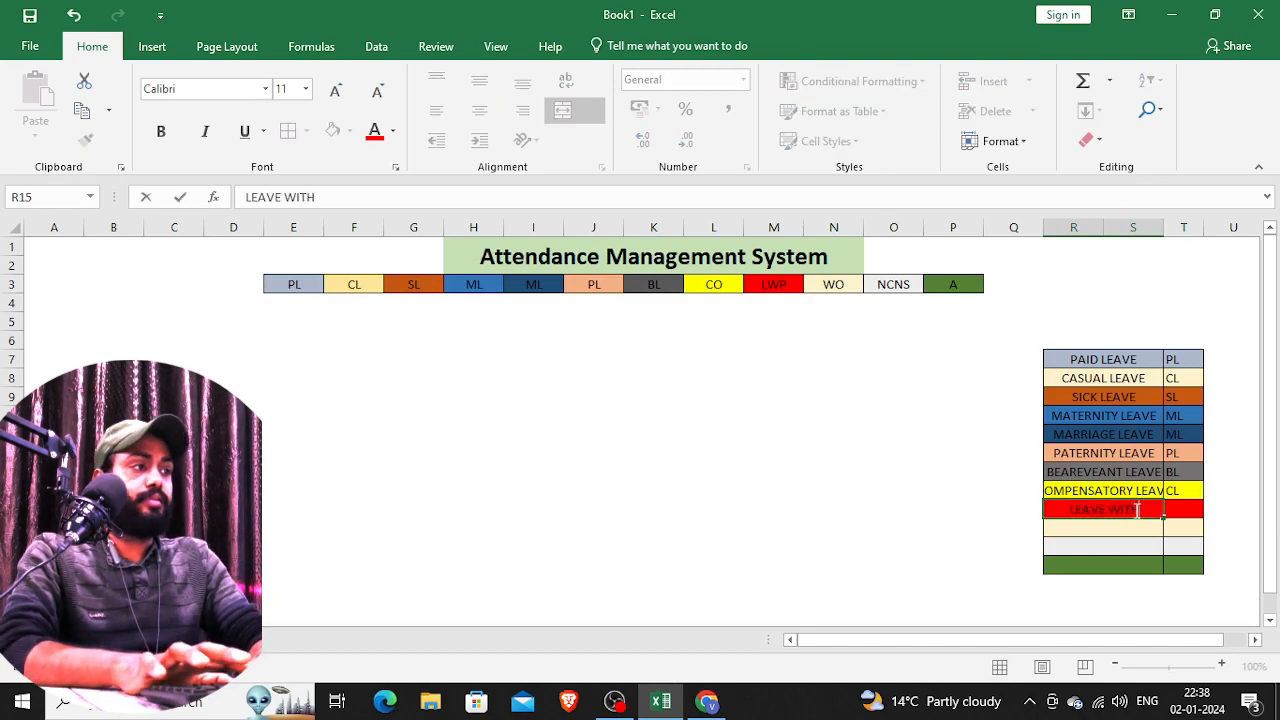
text(OUT PAY)
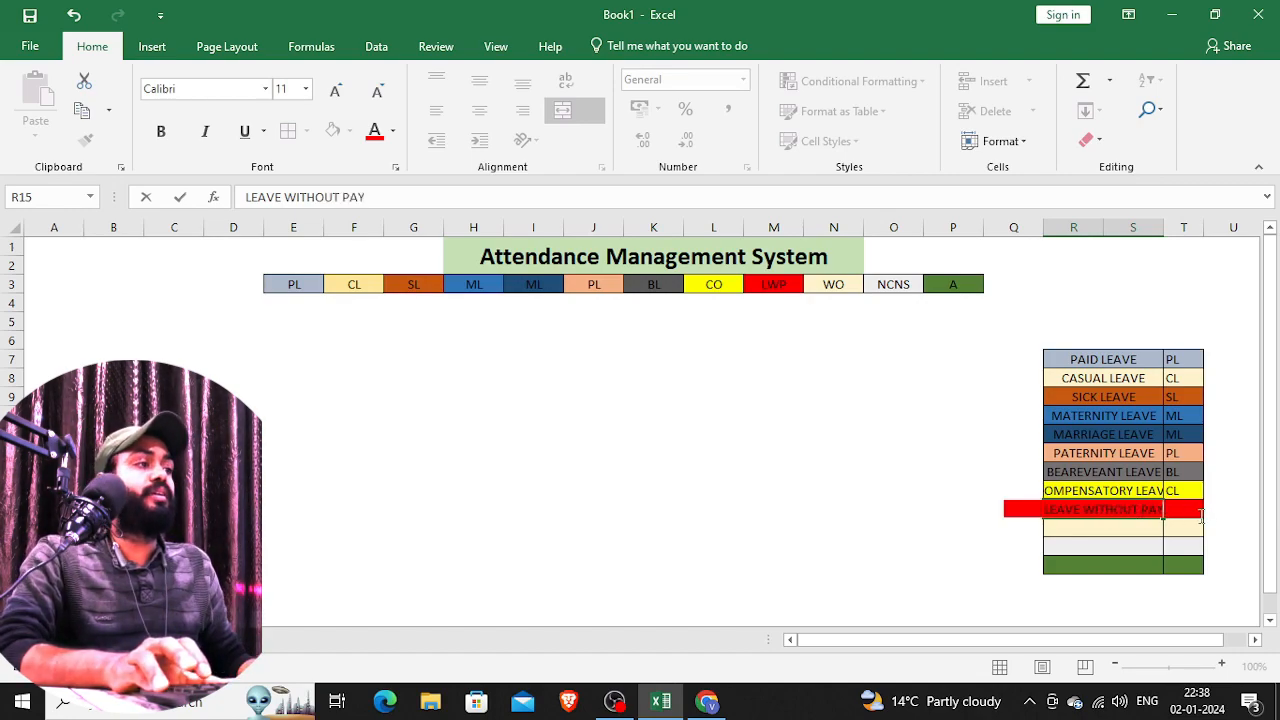
click(1180, 510)
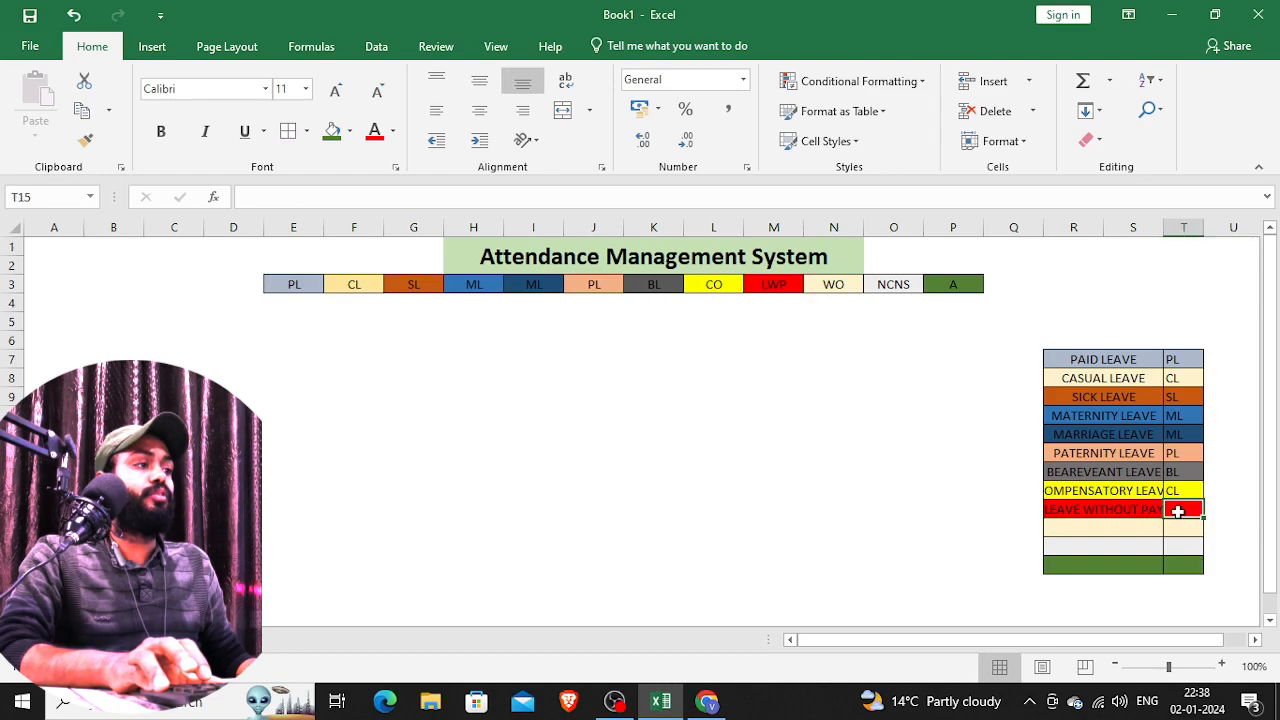
text(LWP)
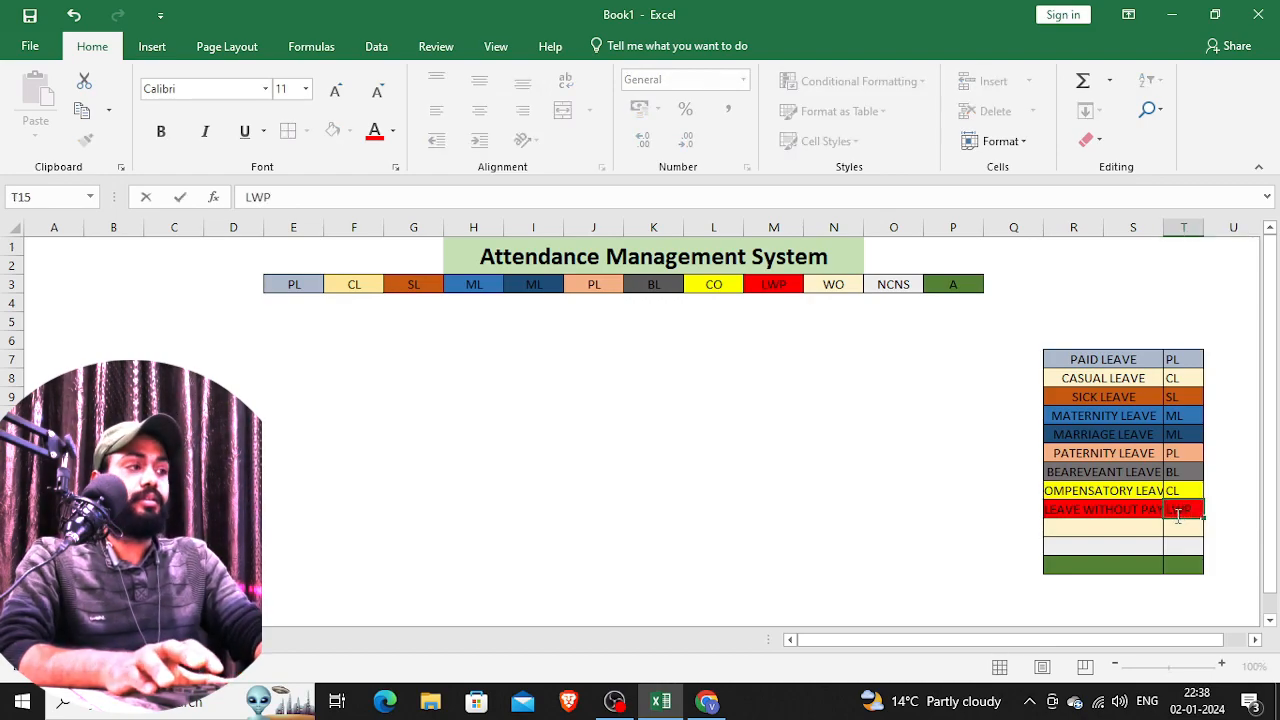
- Enter WEEK OFF in the merged cell R16 and its code WO in T16
click(1129, 528)
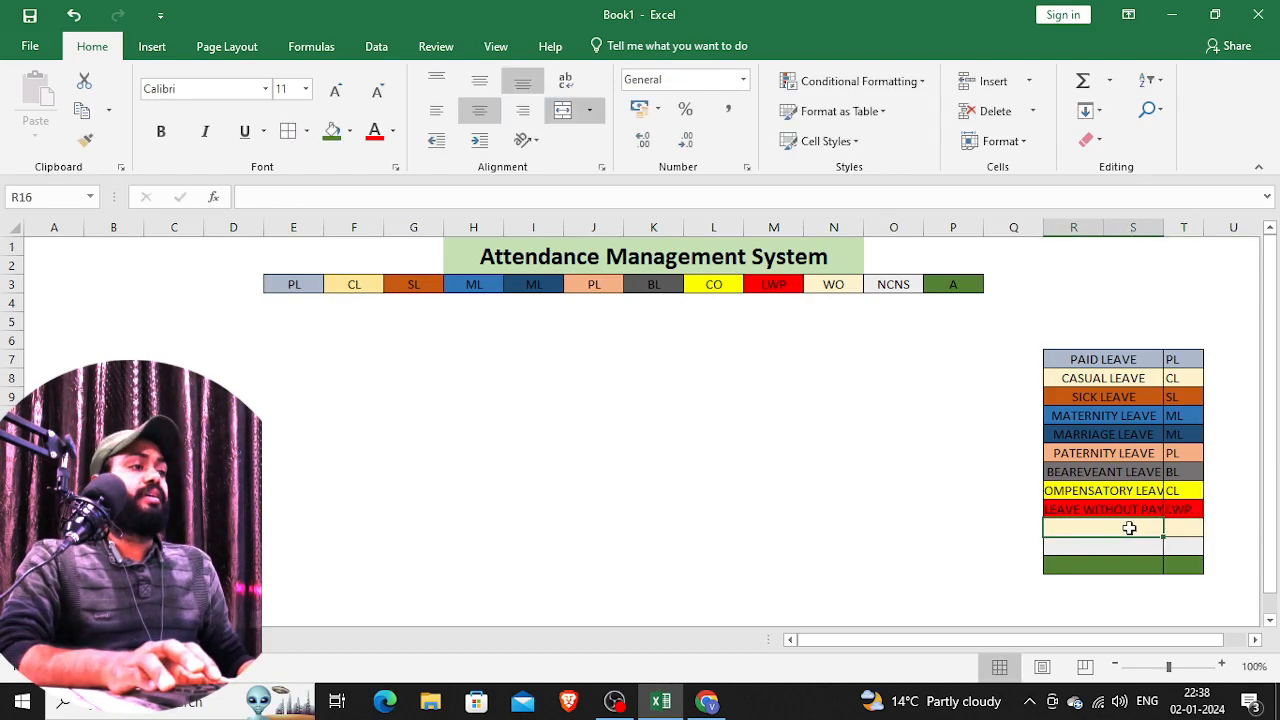
text(WEEK OFF)
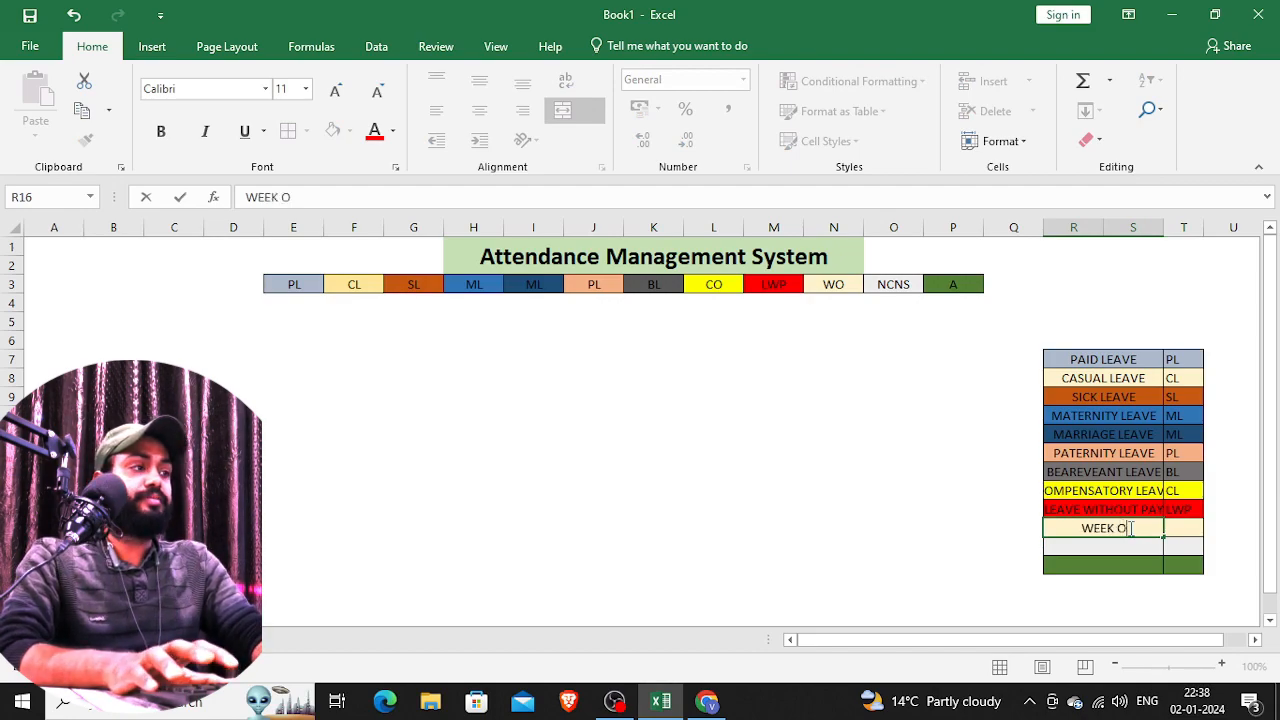
click(1191, 528)
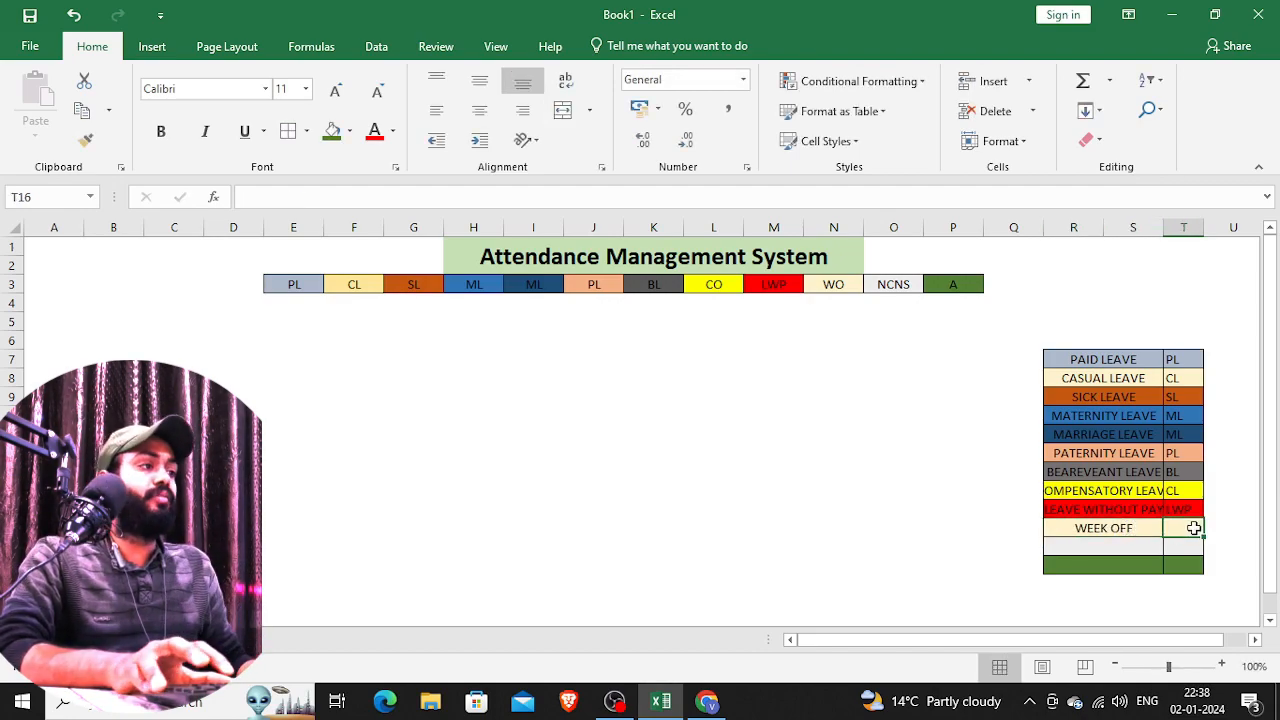
text(WO)
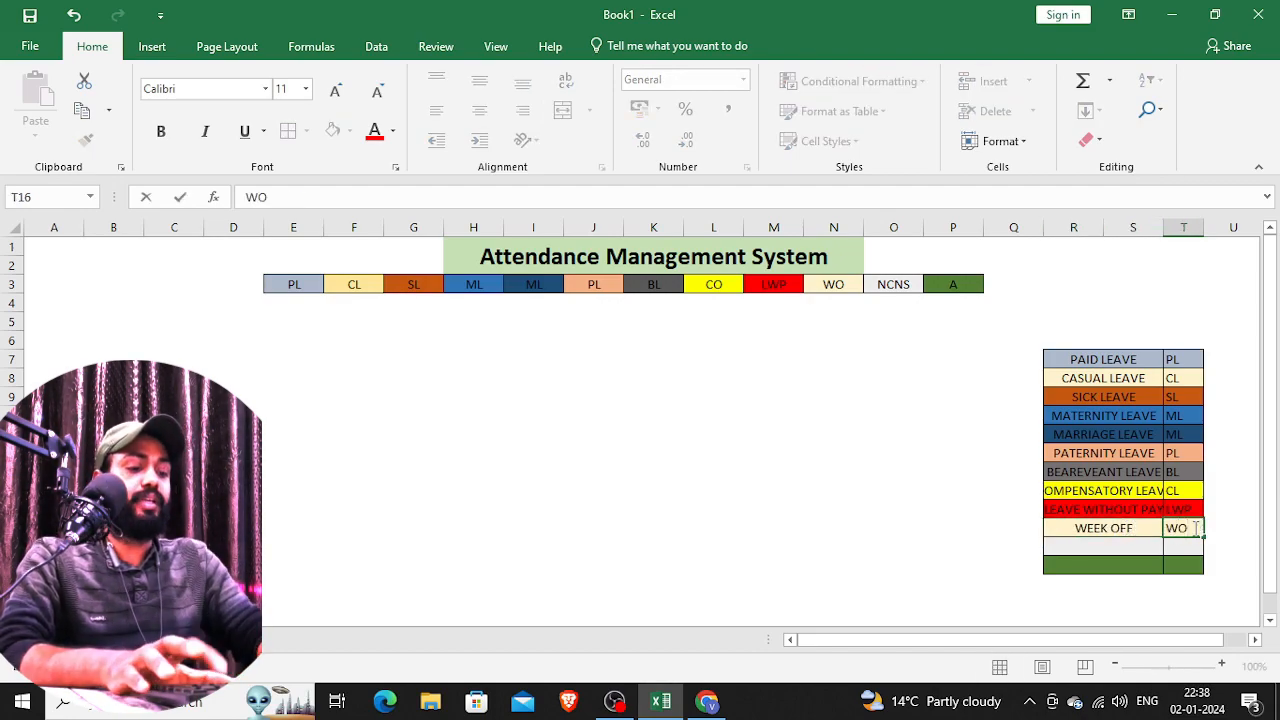
- Enter NO CALL NO SHOW in the merged cell R17 and its code NCNS in T17
click(1093, 543)
text(NO)
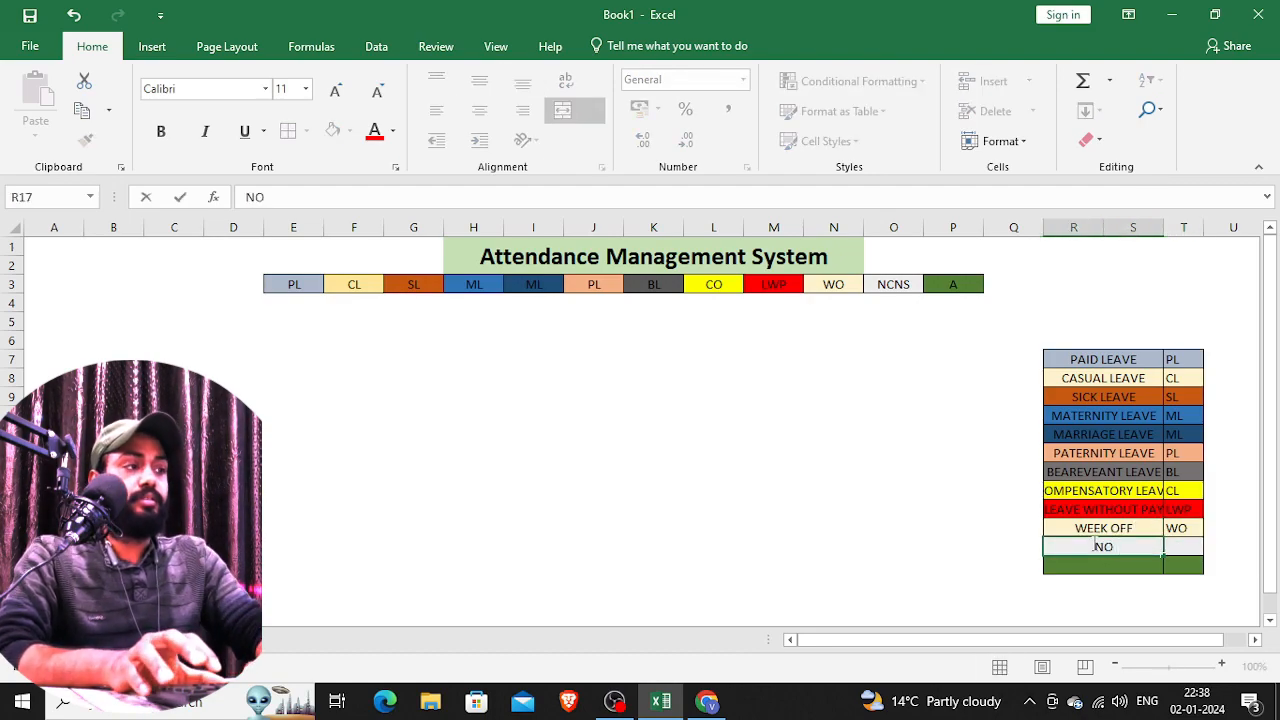
text( CALL NO)
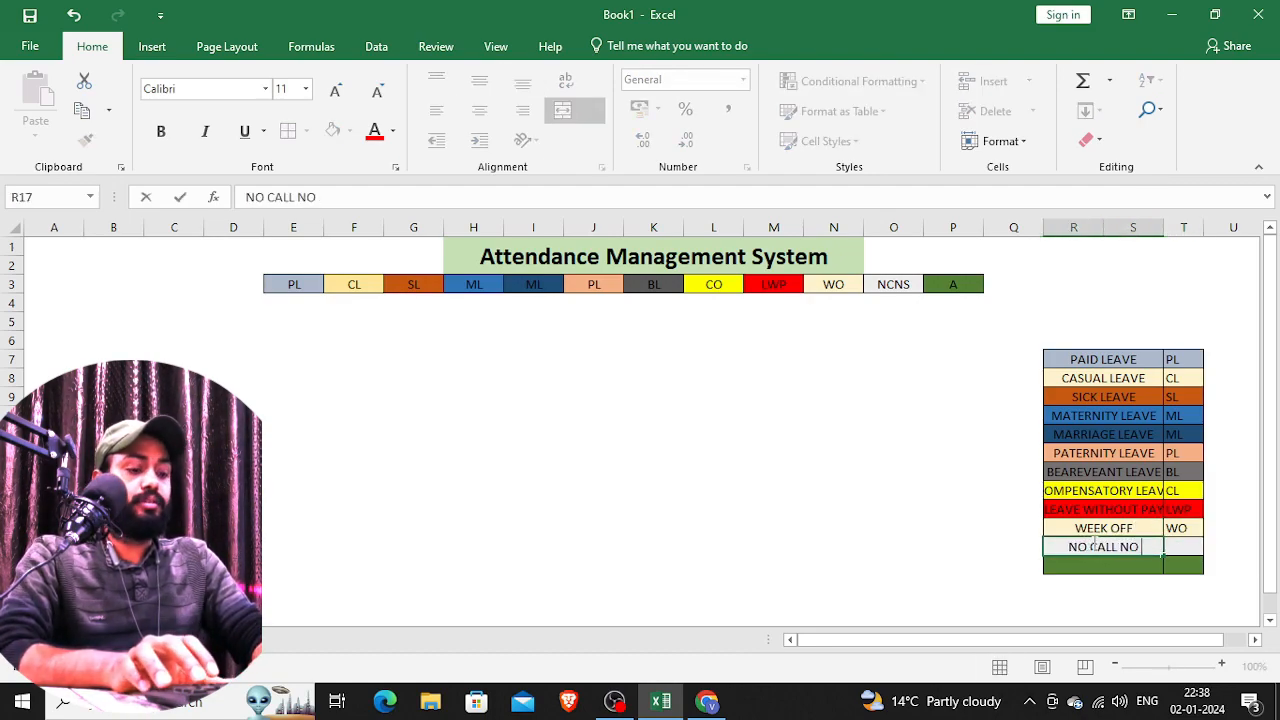
text( SHOW)
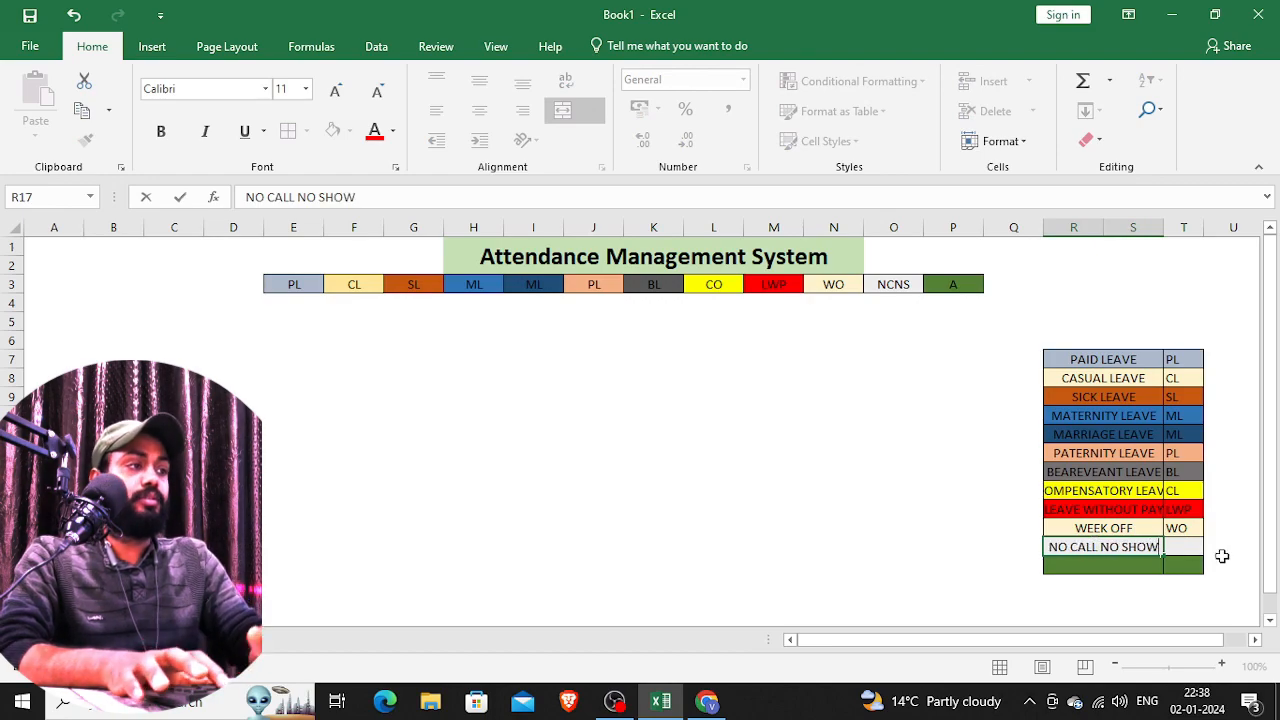
click(1185, 547)
text(NCN)
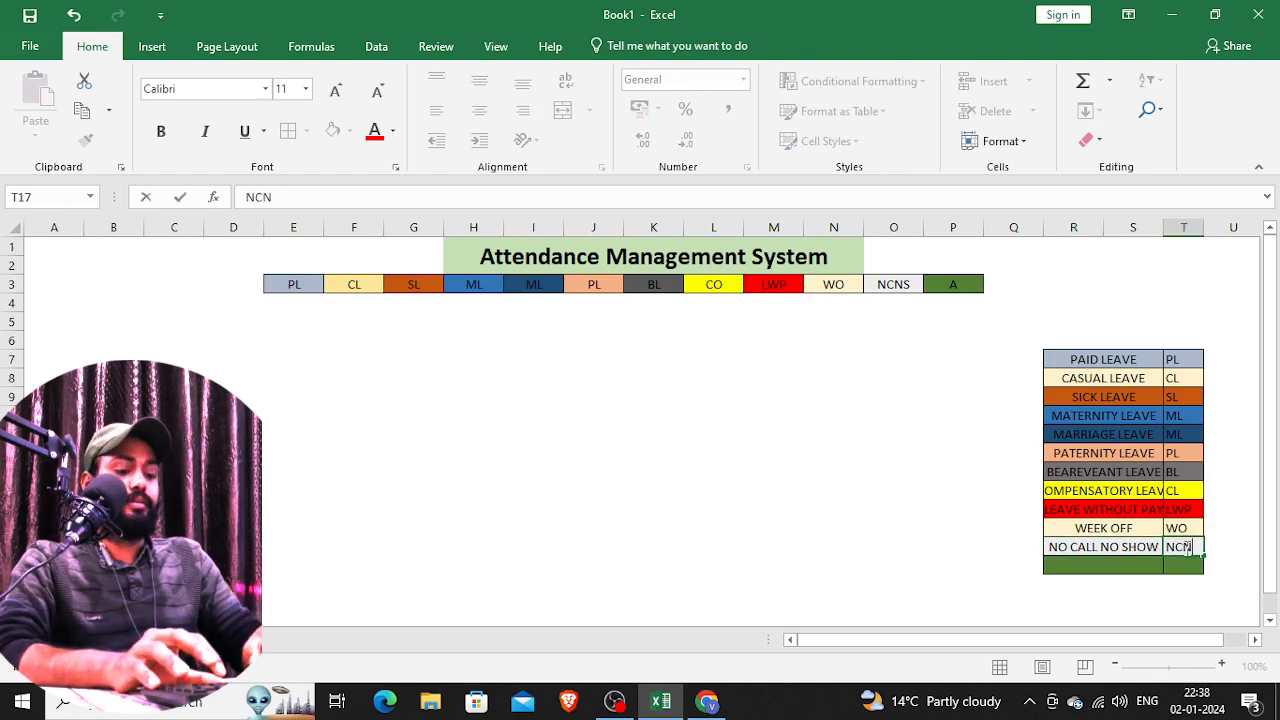
text(S)
- Enter ABSENT in the merged cell R18 and its code A in T18
click(1093, 566)
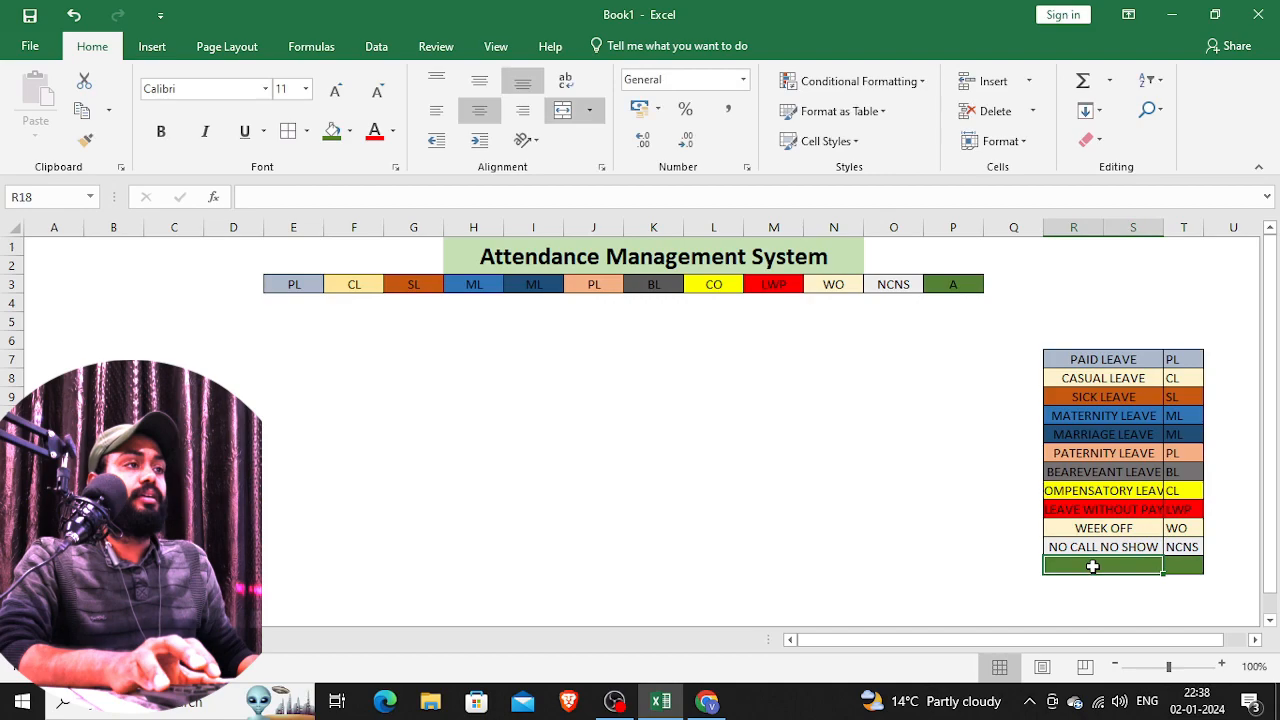
text(ABSENT)
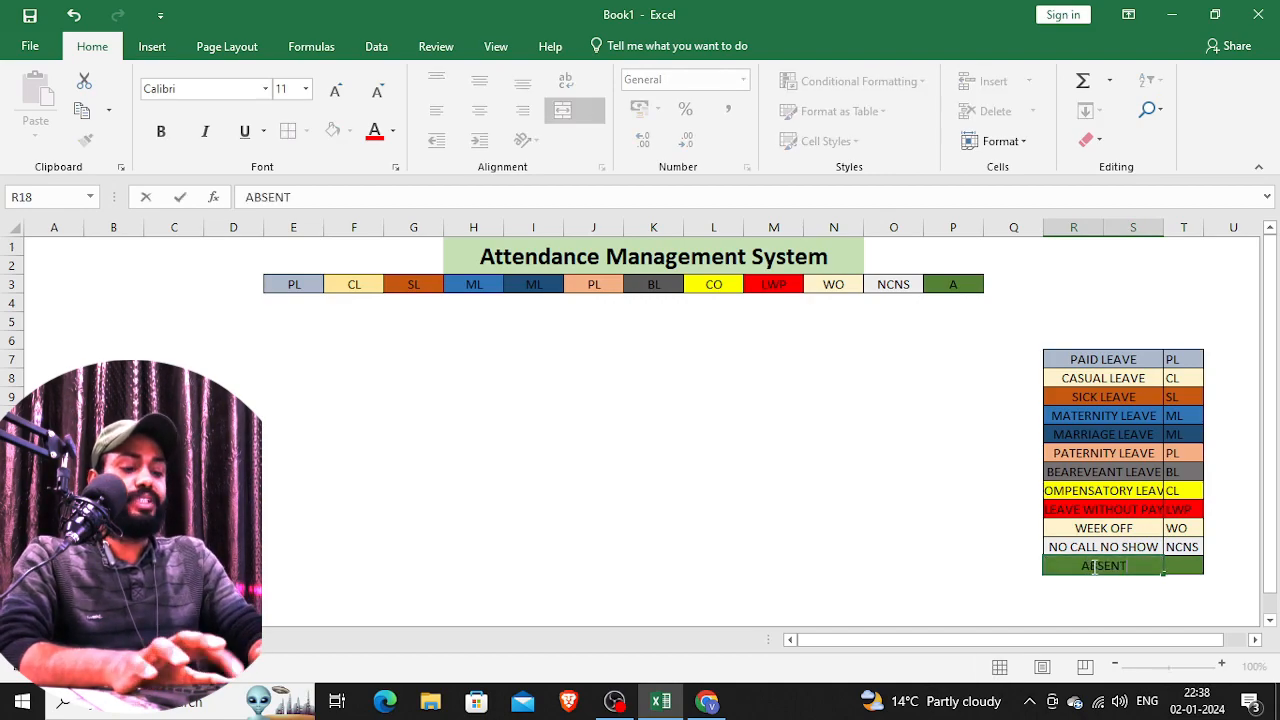
key(Tab)
text(A)
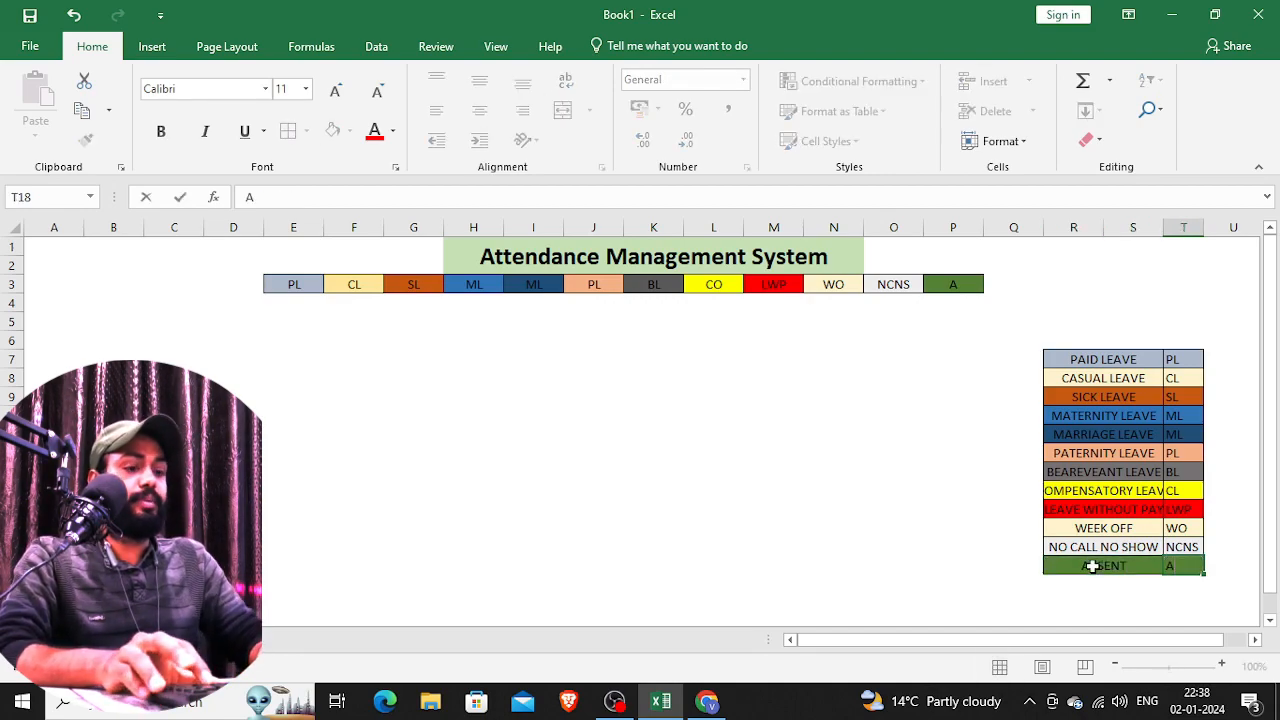
click(950, 512)
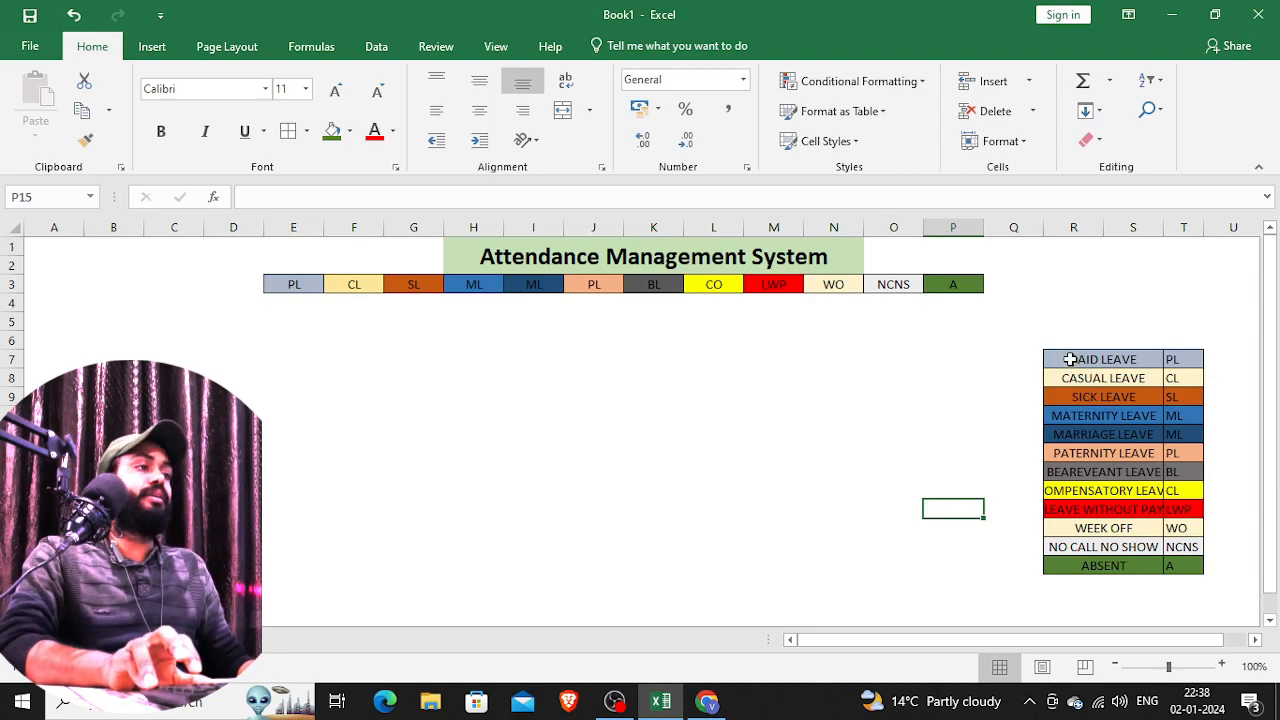
- Widen column S until the longest leave name in the side table fits, and narrow the empty column Q slightly
drag(1066, 360, 1094, 565)
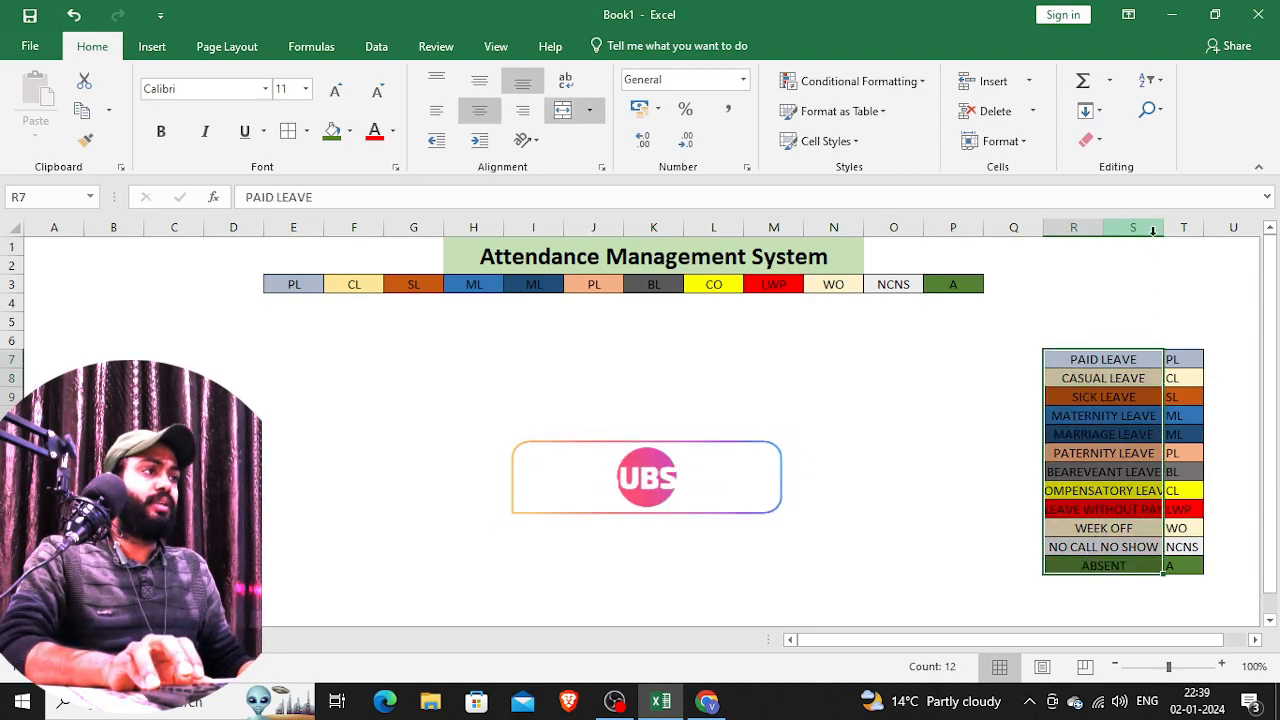
drag(1160, 231, 1160, 231)
drag(1160, 231, 1181, 229)
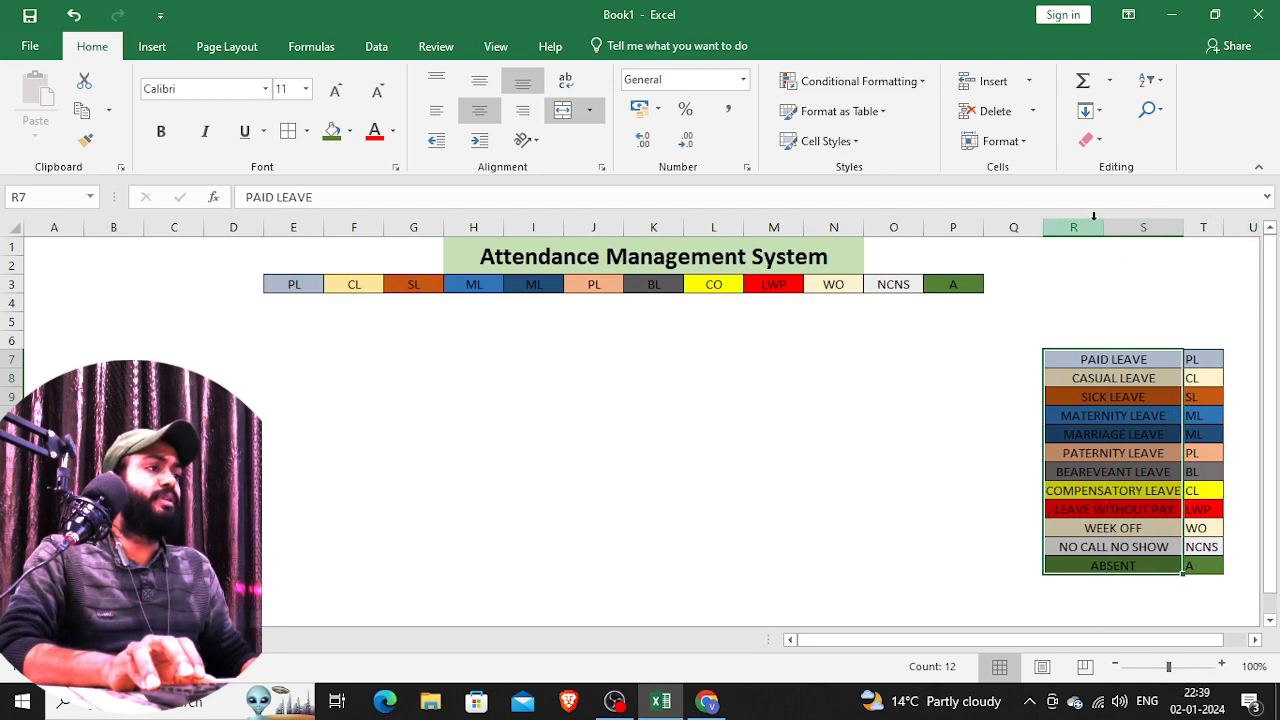
drag(1043, 229, 1025, 233)
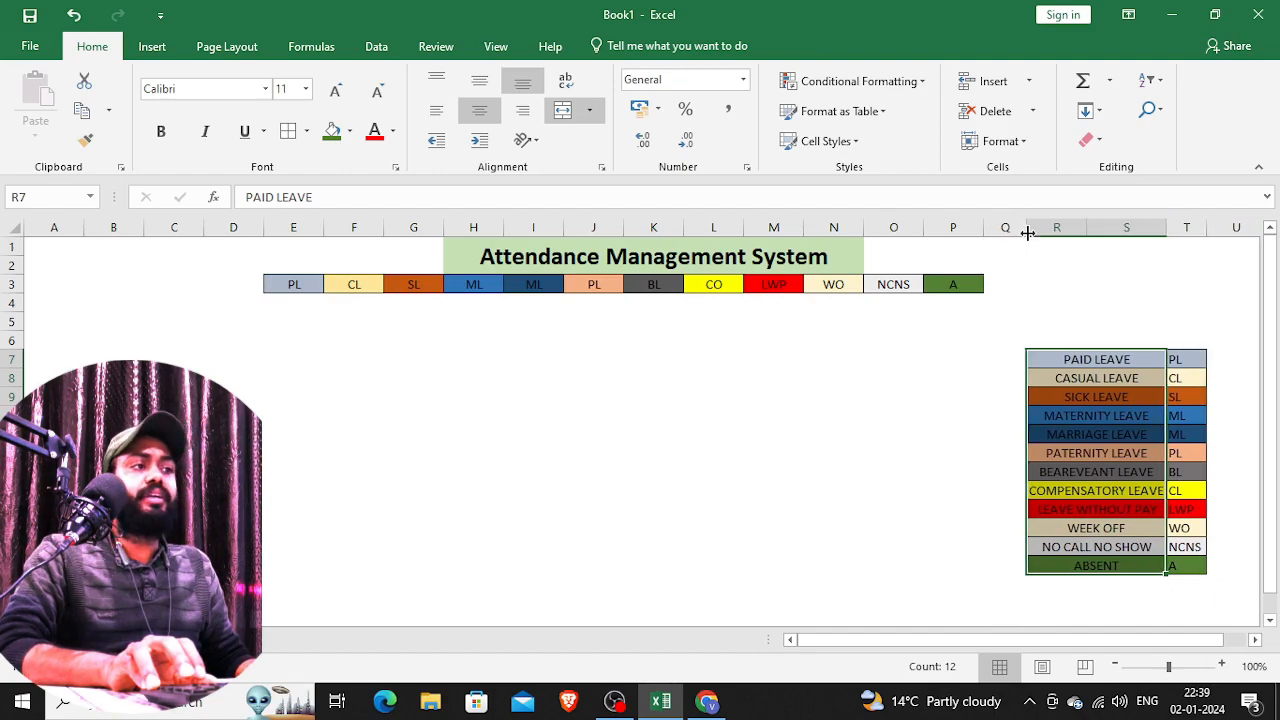
- Widen column S slightly, and centre and bold all leave names and codes in R7:T18
drag(1164, 234, 1173, 235)
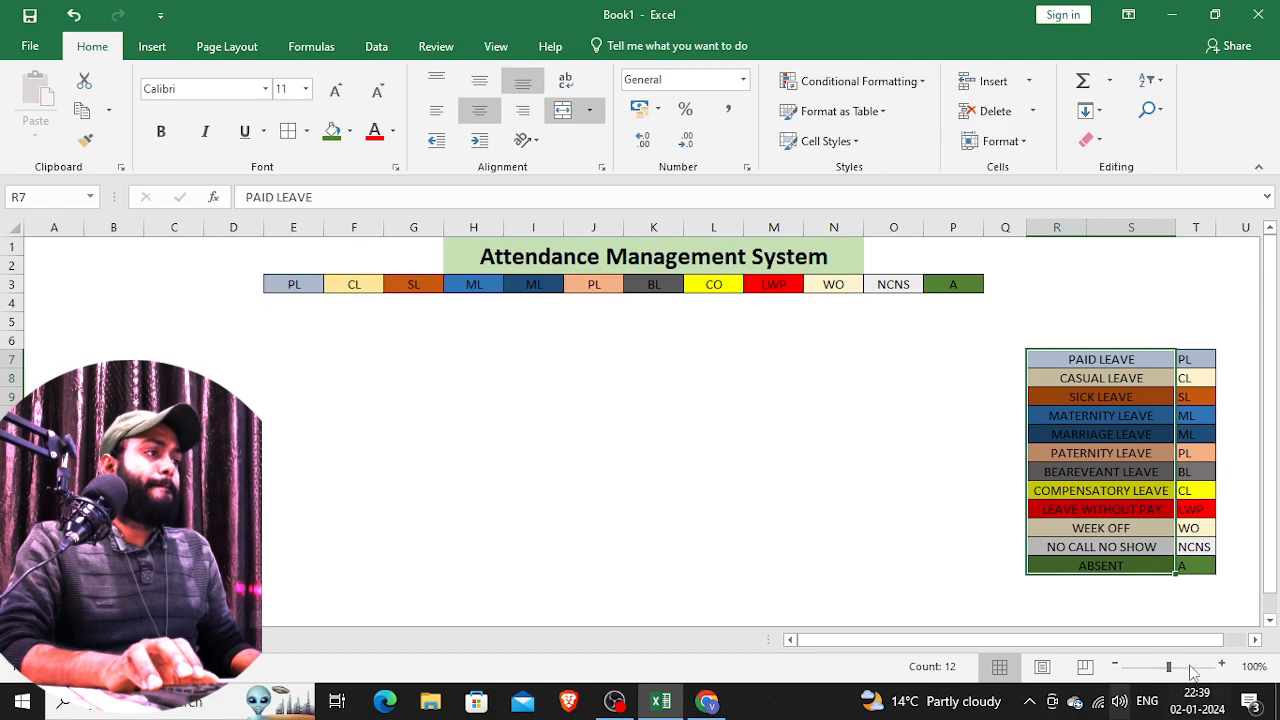
click(1050, 370)
drag(1050, 360, 1195, 562)
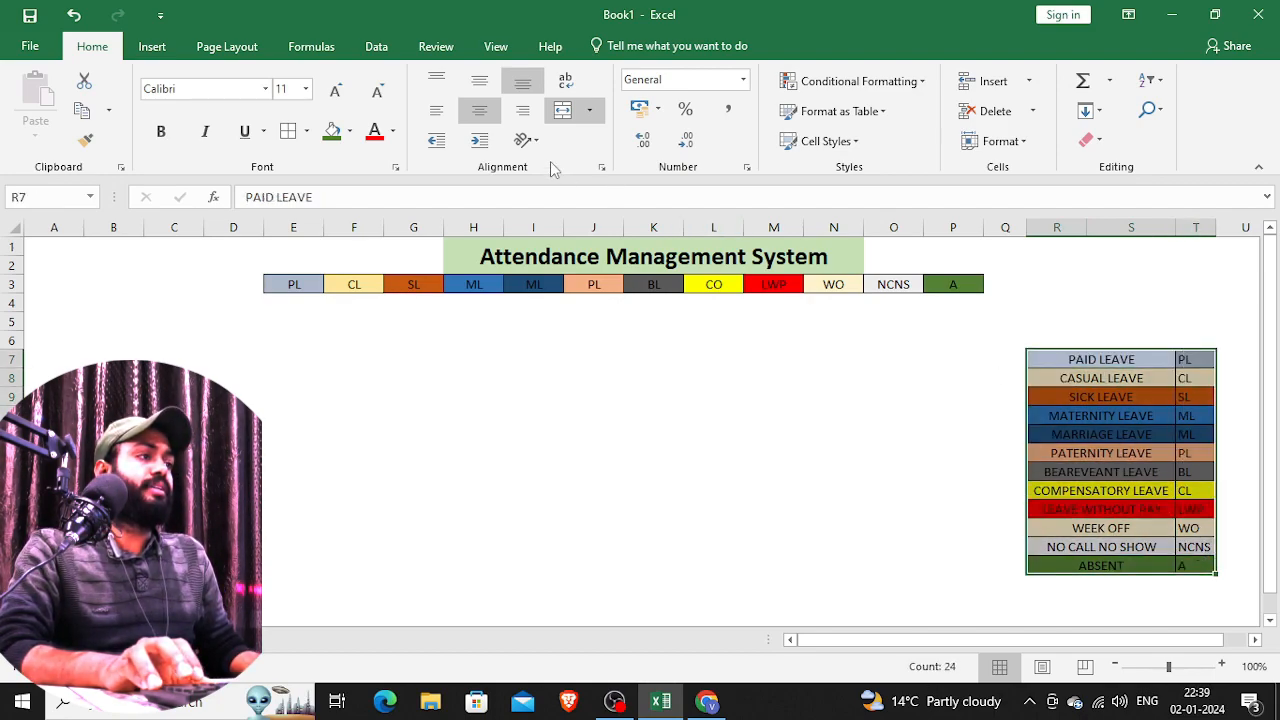
click(478, 112)
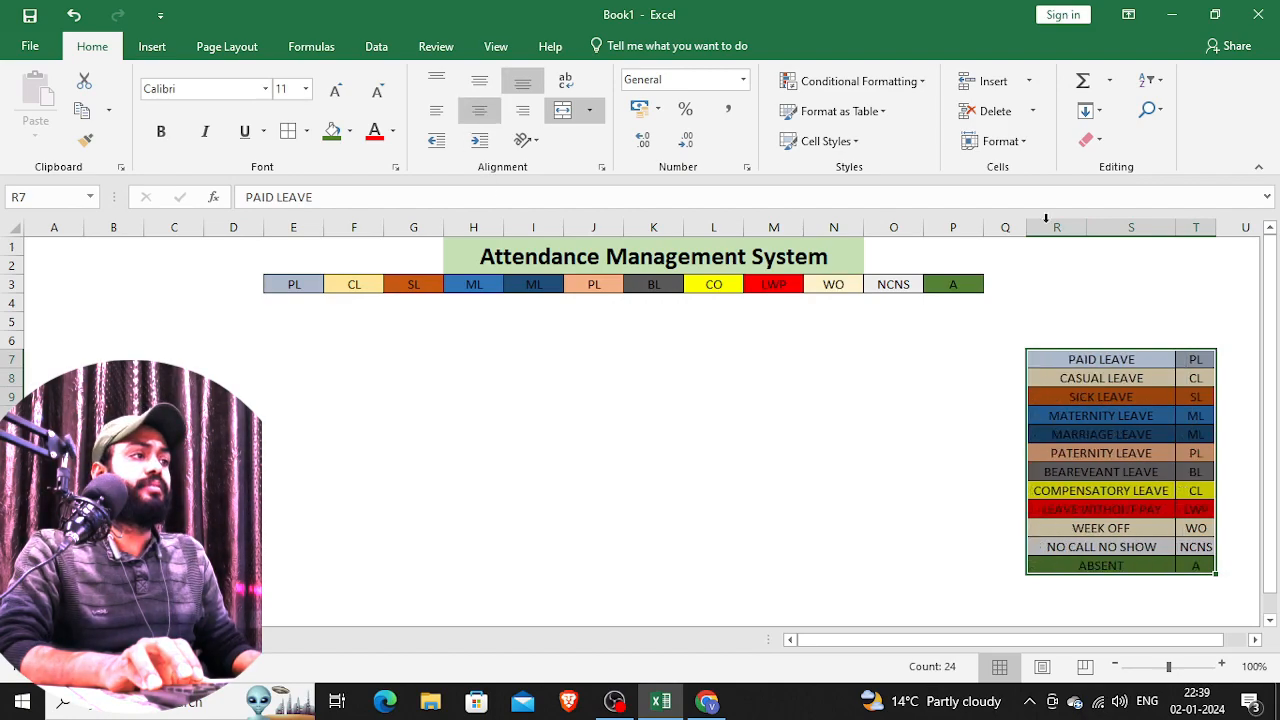
click(160, 131)
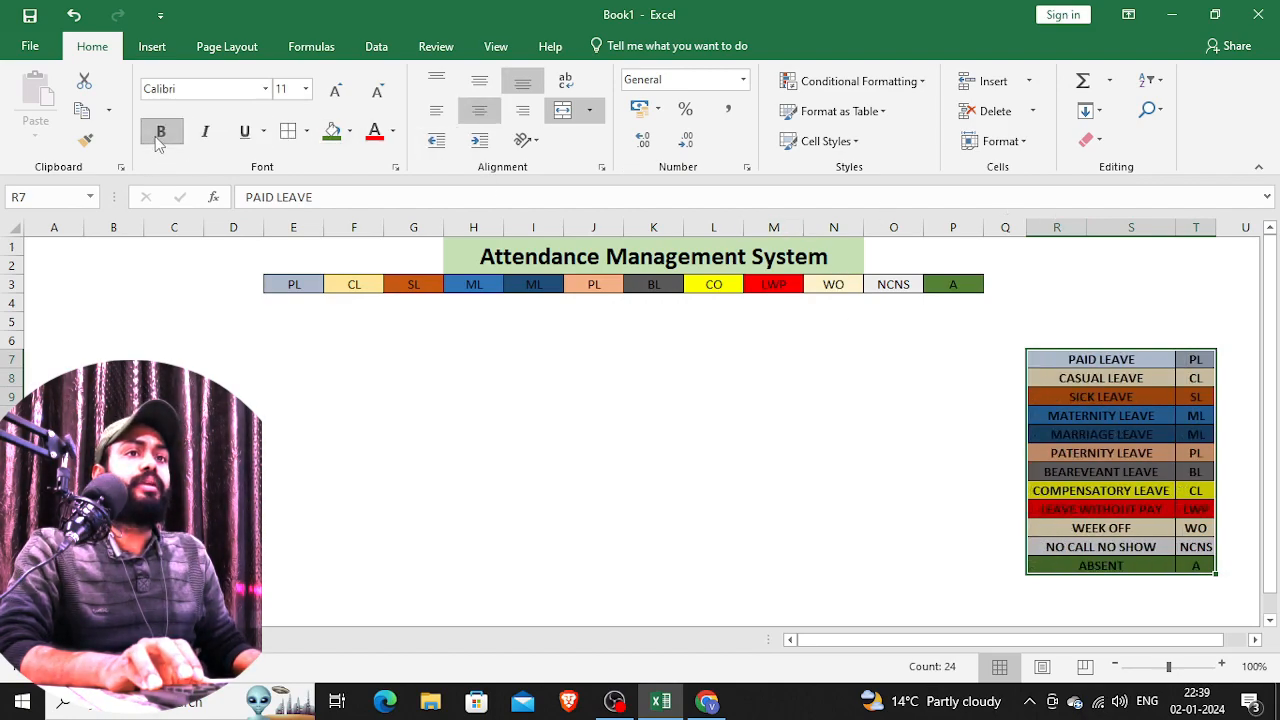
click(392, 131)
key(Escape)
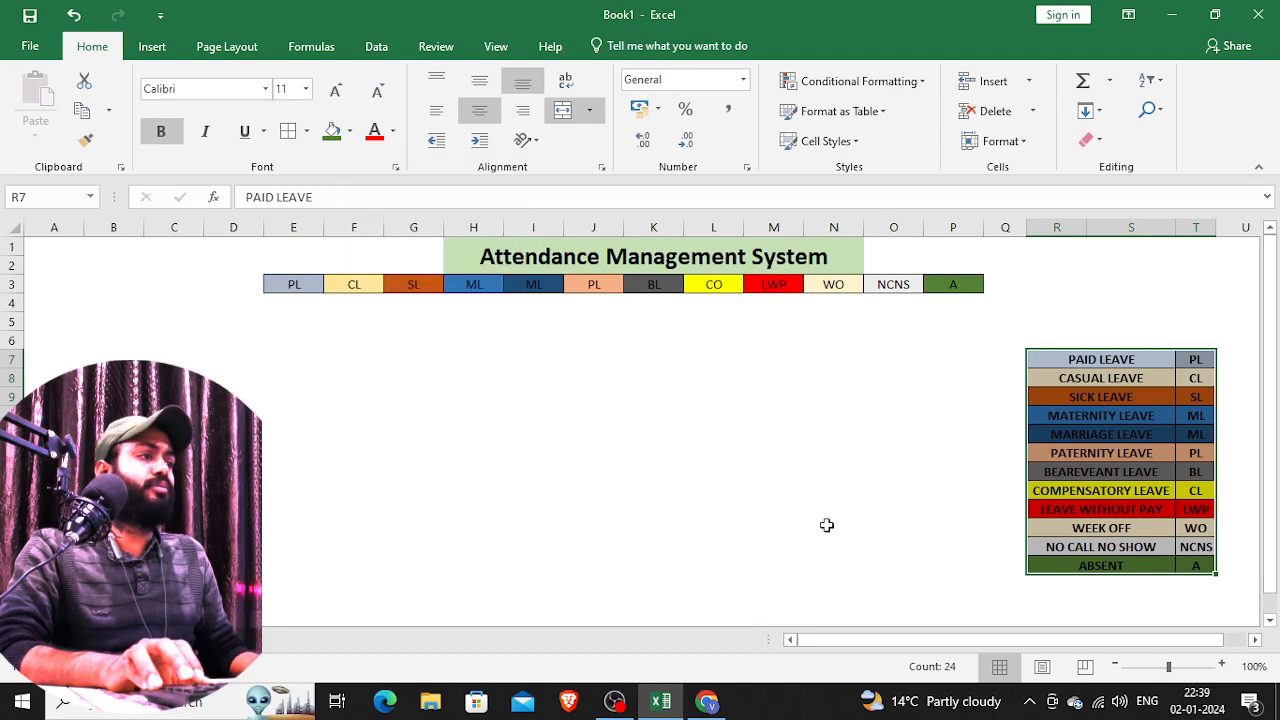
click(826, 526)
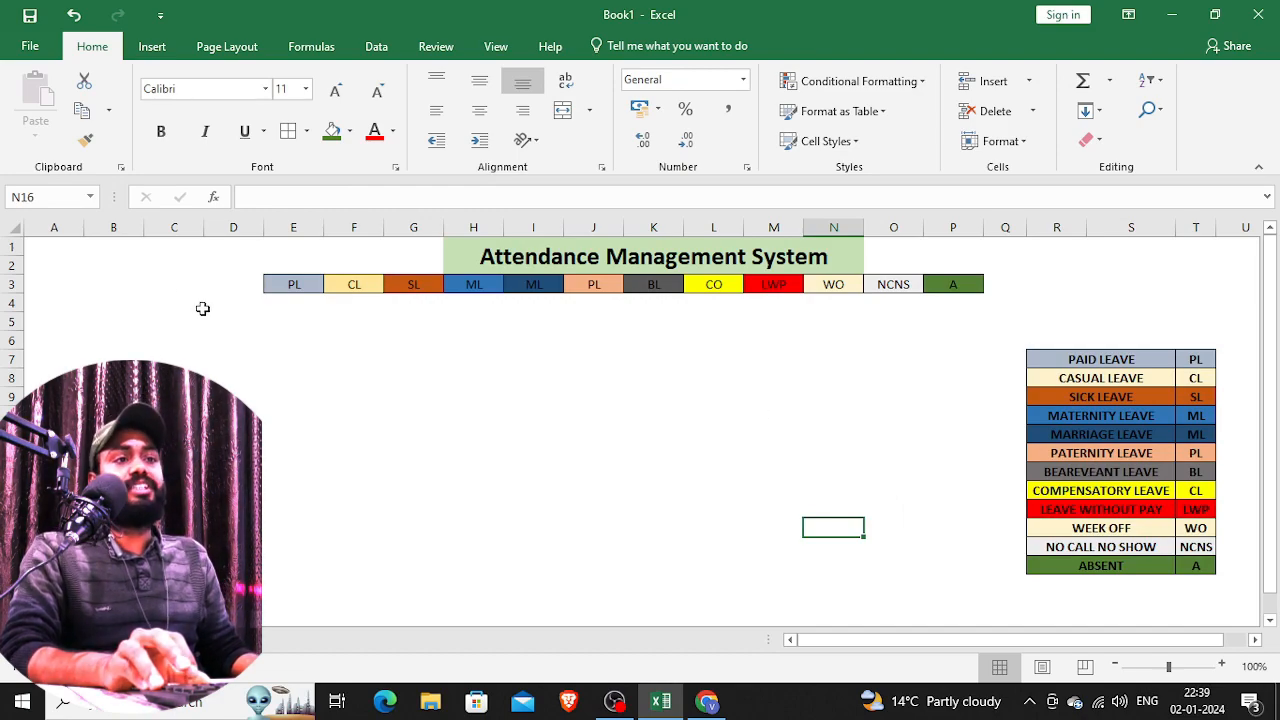
- Merge and centre cells B4:D4 and add borders around the merged cell
click(126, 303)
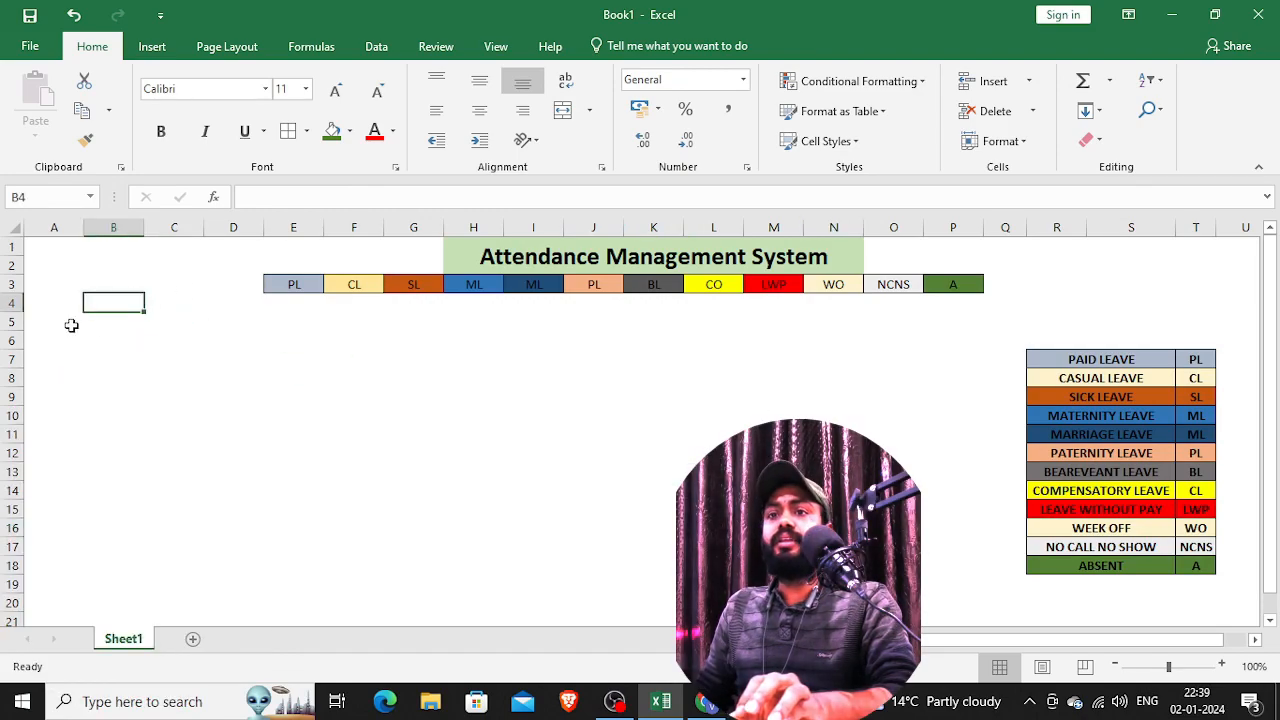
click(53, 300)
drag(106, 306, 207, 307)
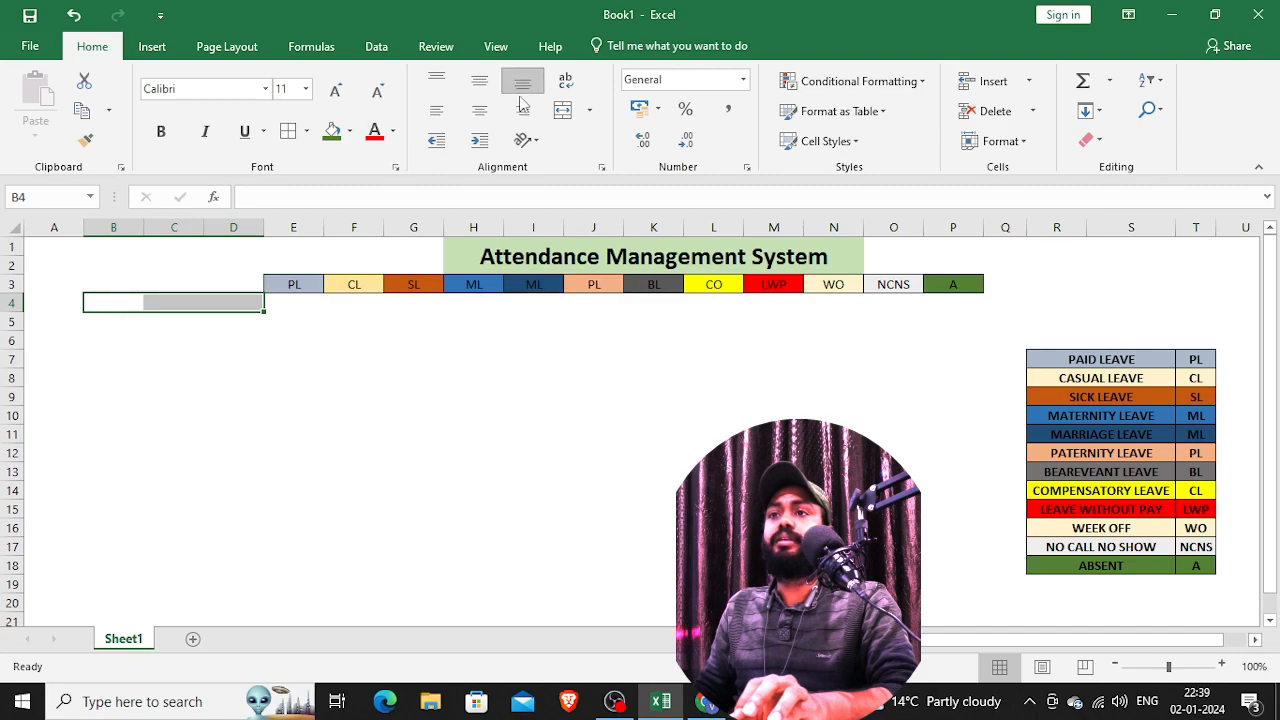
click(563, 110)
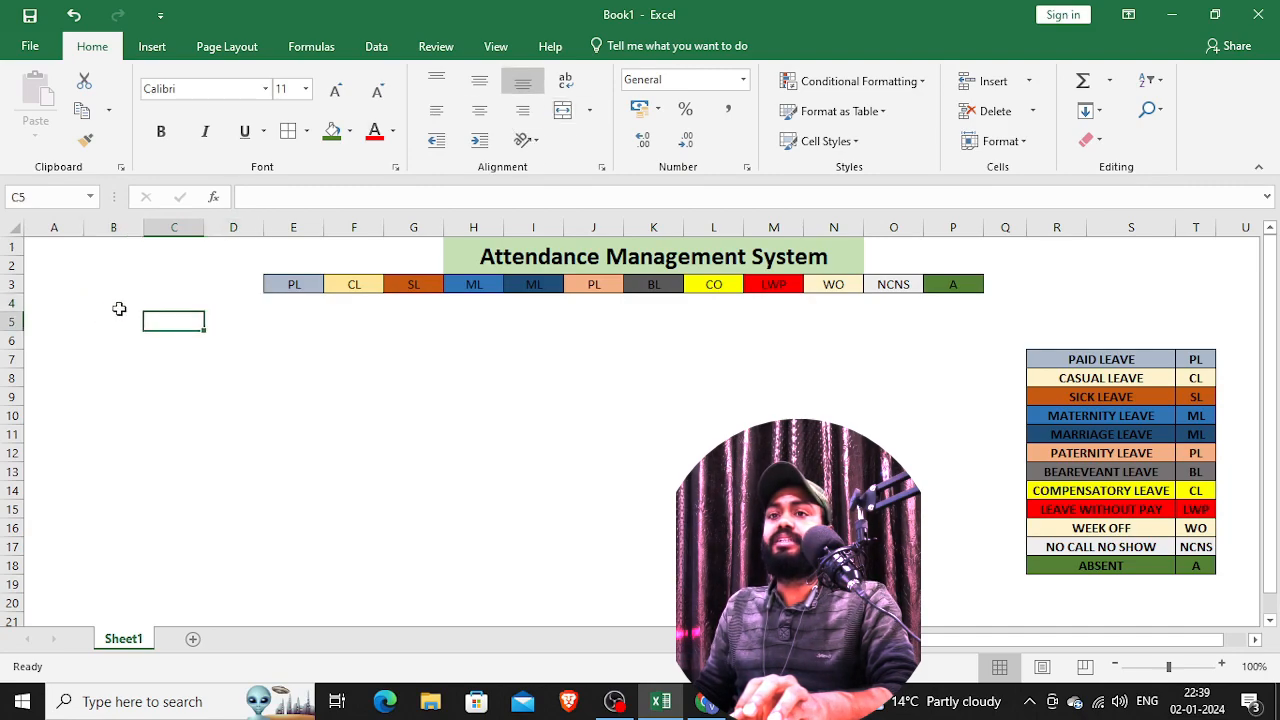
click(296, 138)
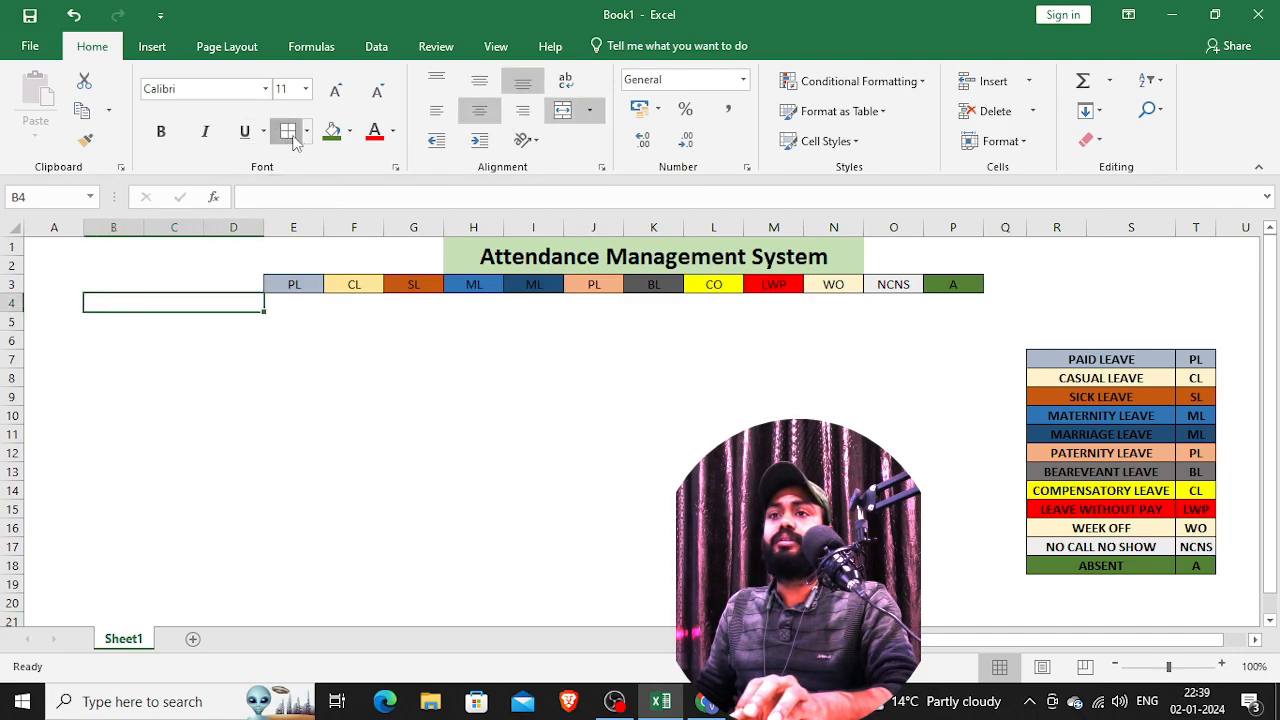
click(214, 357)
- Widen column A, add borders to A4 and enter the header EMP ID in it
click(44, 305)
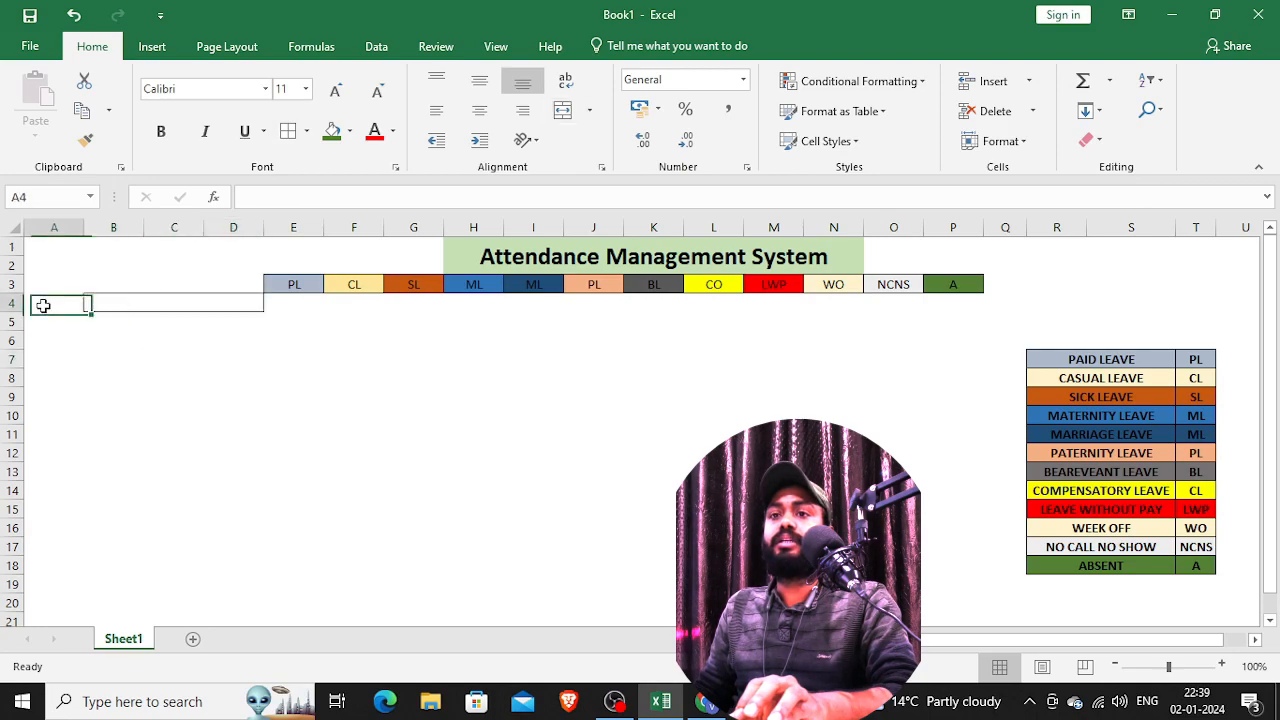
drag(86, 227, 106, 227)
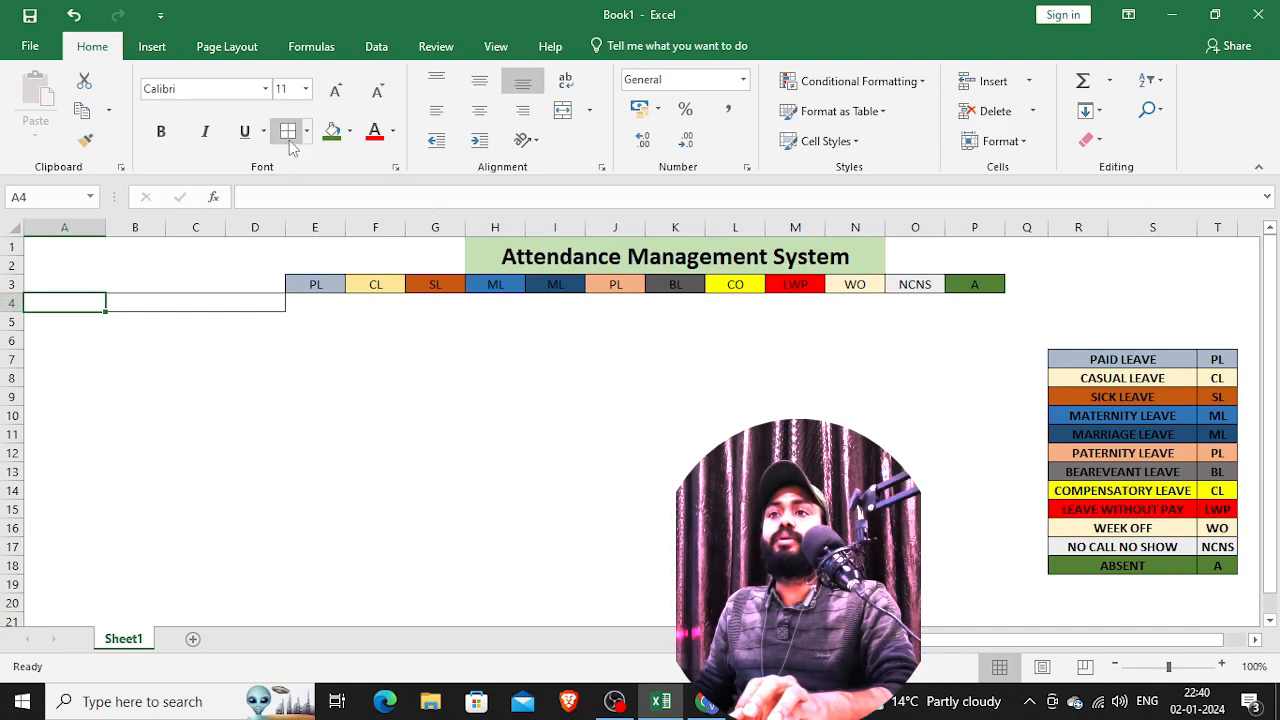
click(292, 416)
click(76, 304)
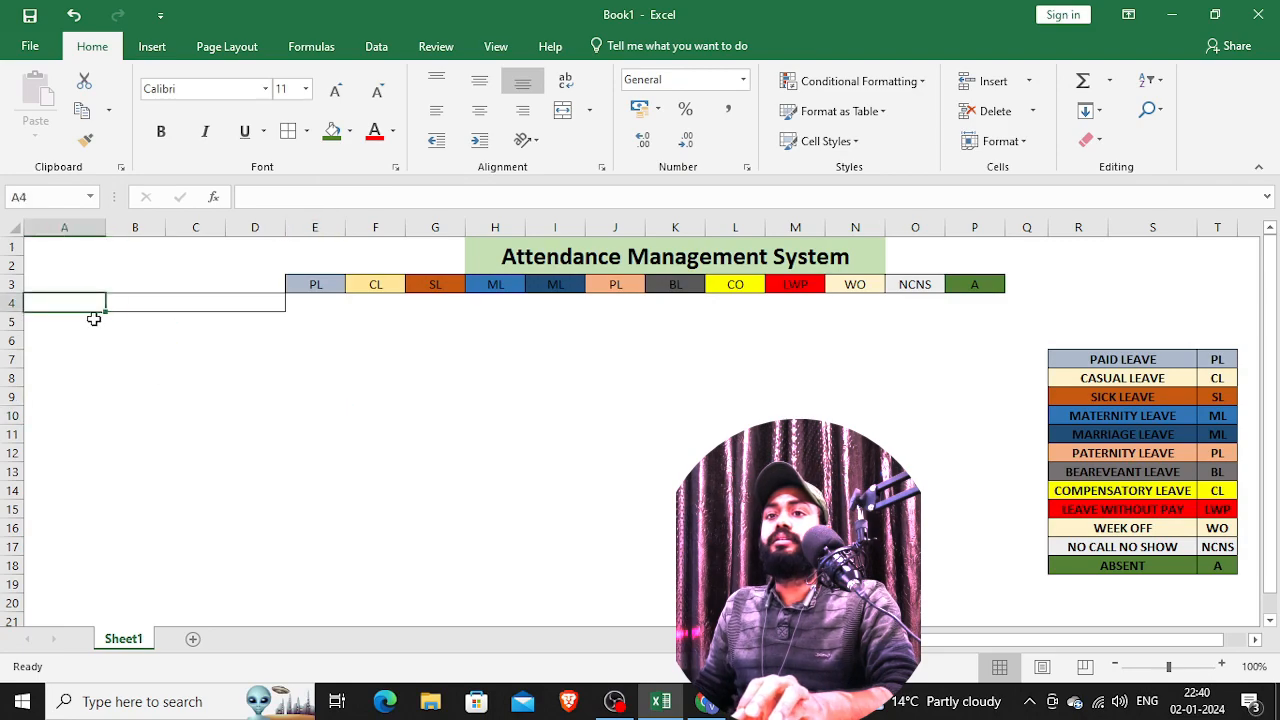
text(em)
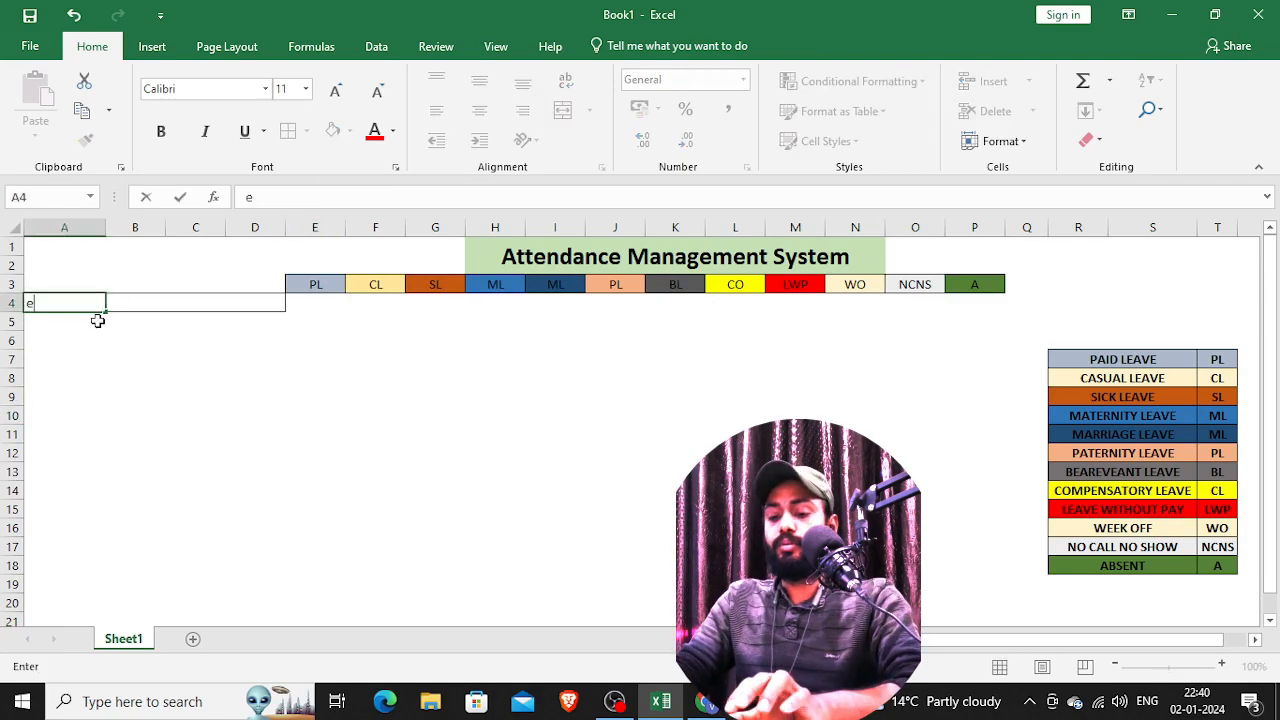
key(BackSpace)
text(EMP ID)
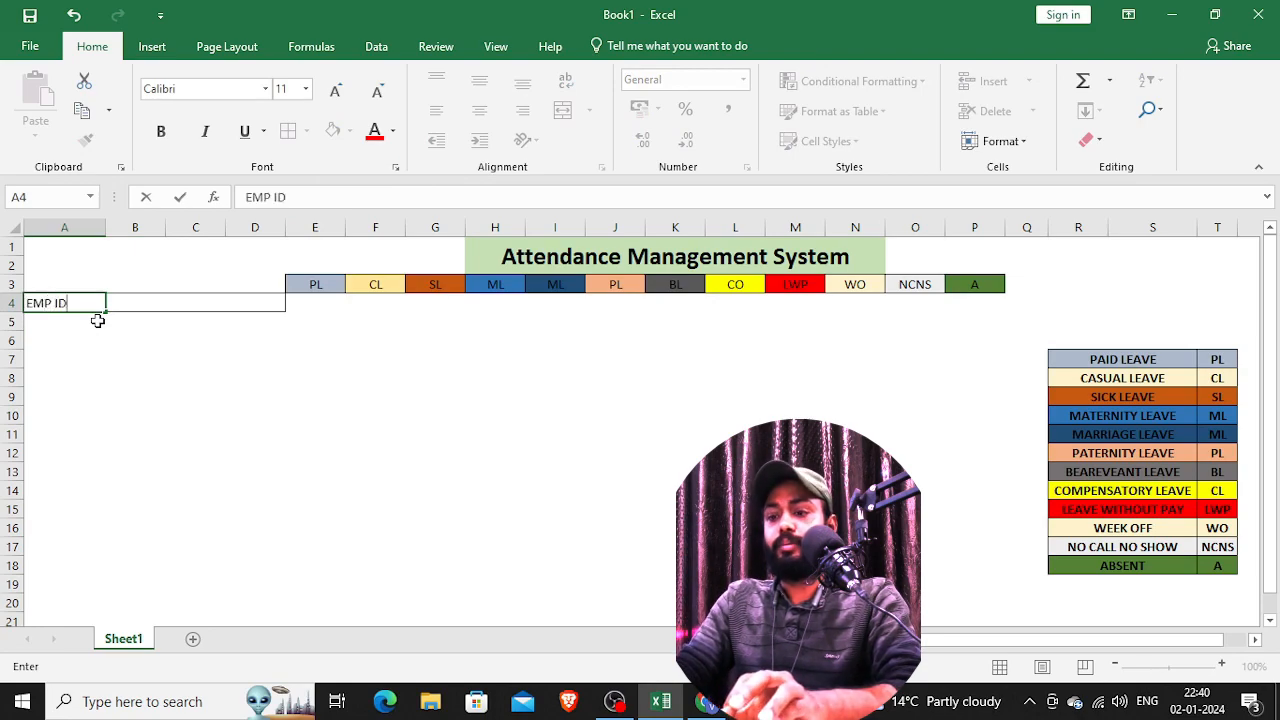
- Enter the header EMPLOYEE NAME in the merged cell B4
click(137, 306)
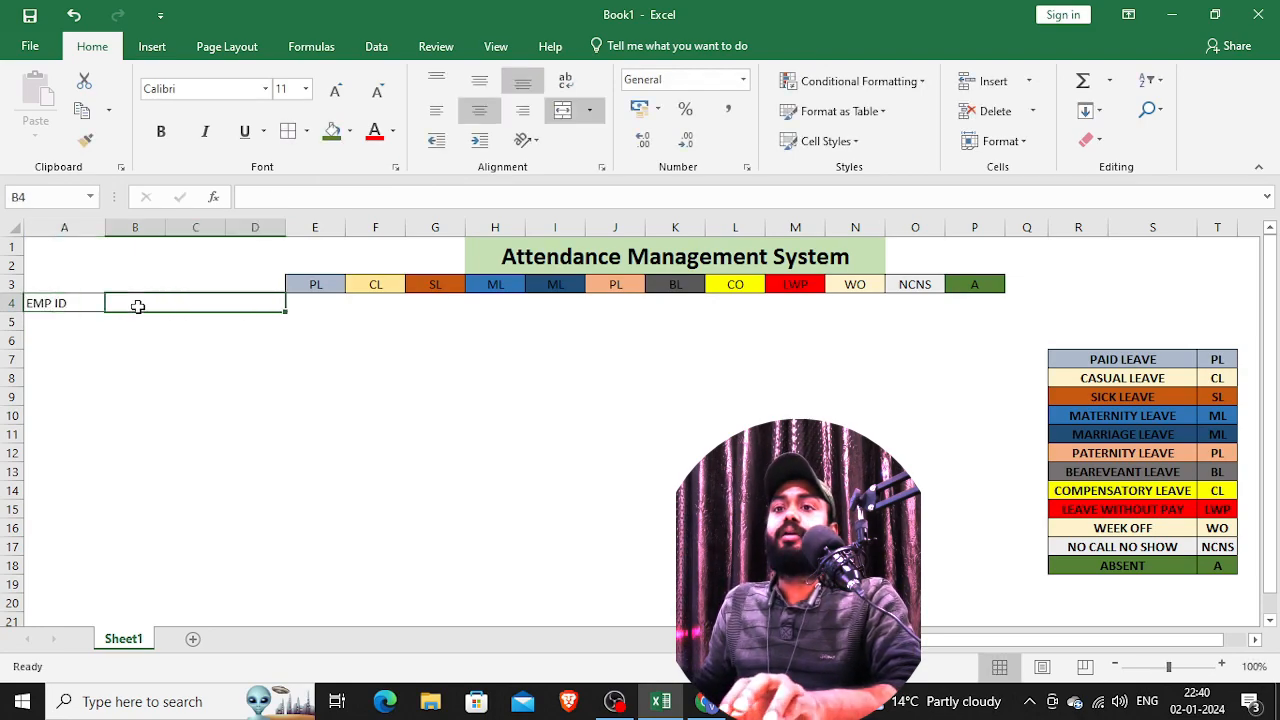
text(EMPLO)
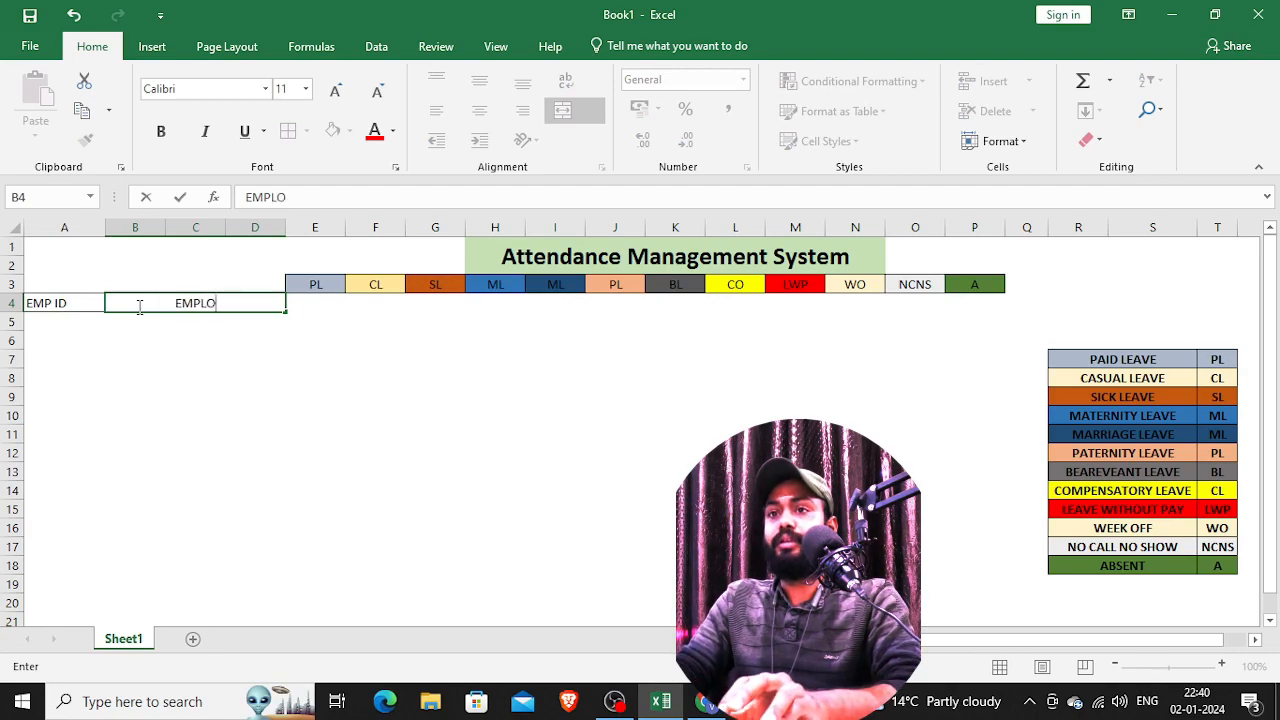
text(YEE B)
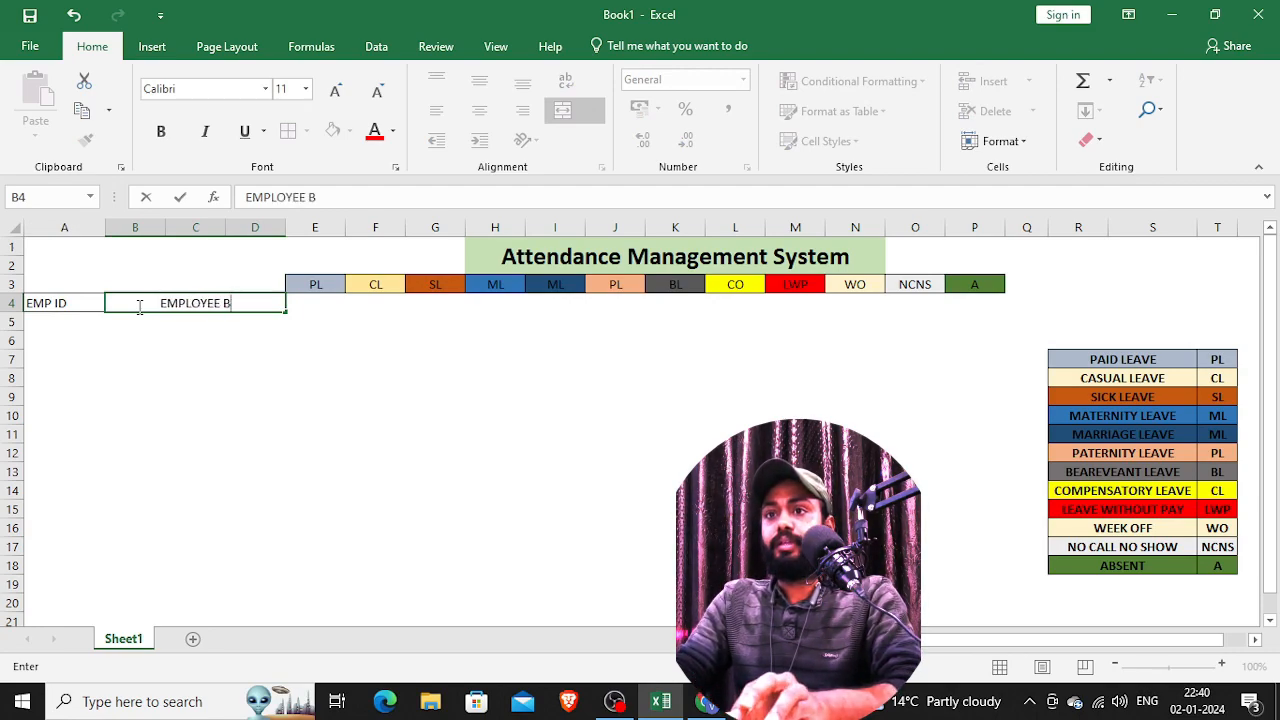
key(BackSpace)
text(NAME)
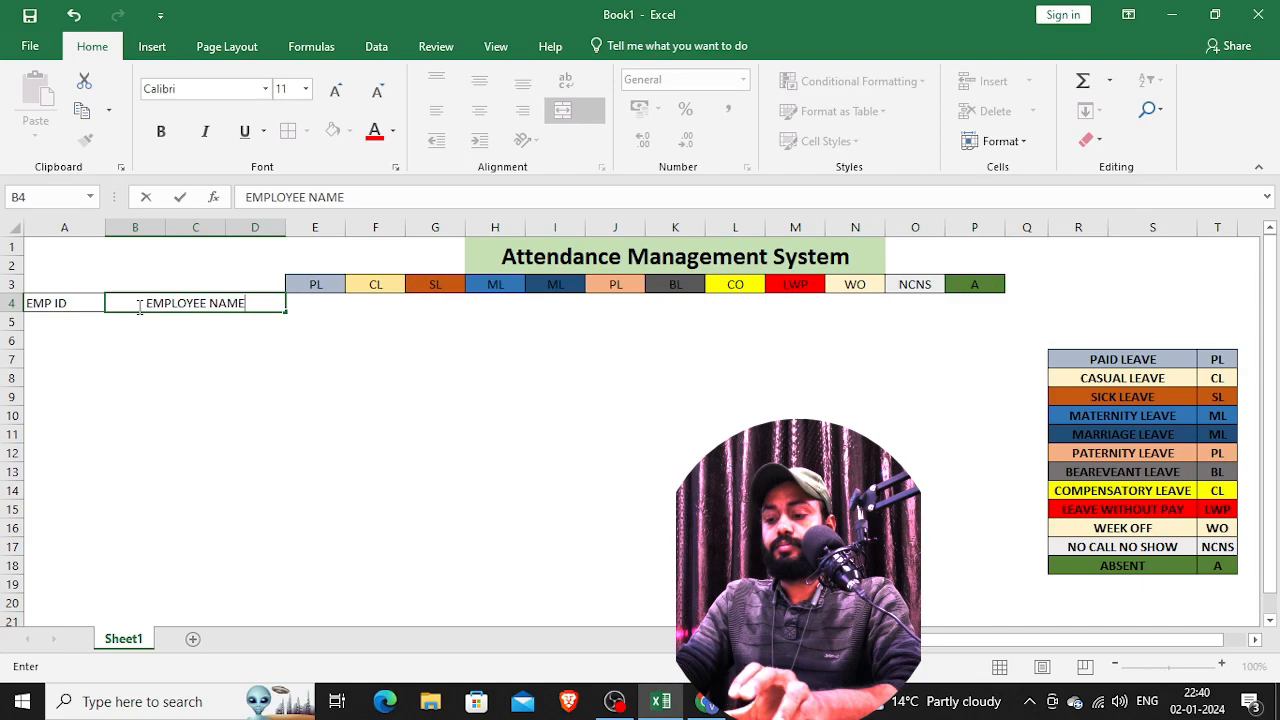
key(Return)
- Apply all borders to the EMP ID cells A5:A20 and the employee name cells B5:D20
drag(69, 318, 72, 604)
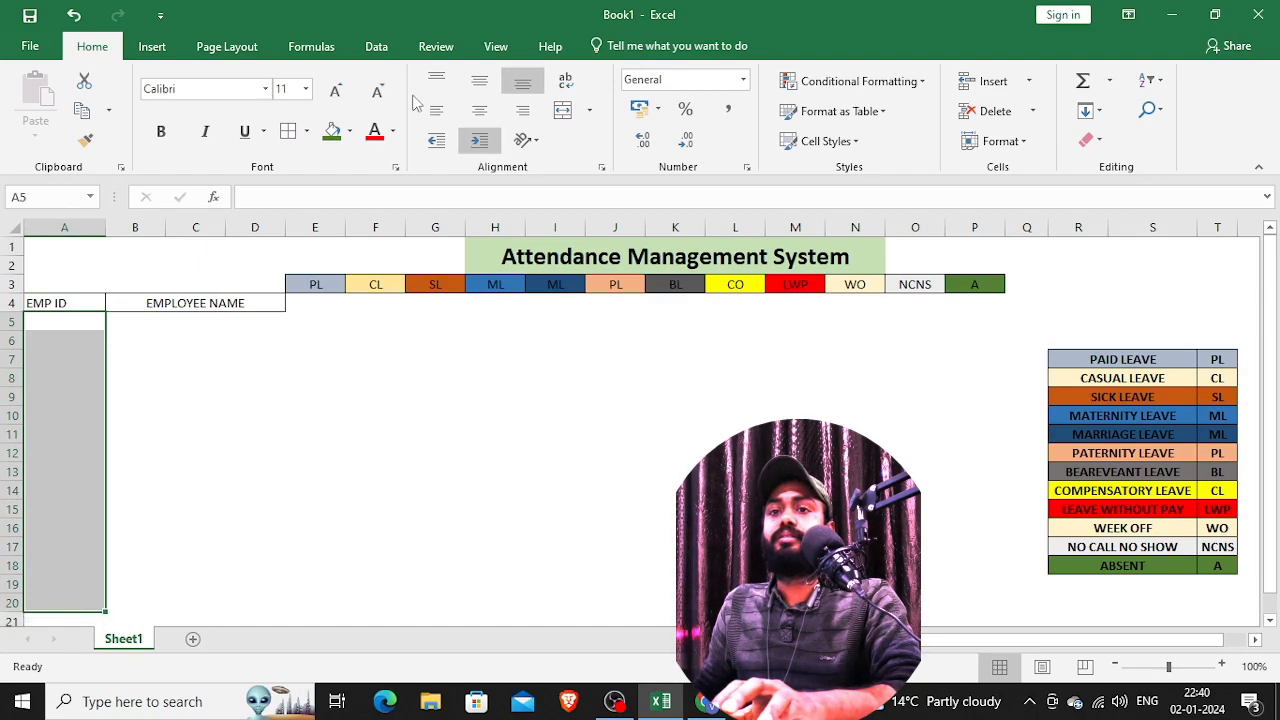
click(288, 131)
click(220, 410)
scroll(200, 383, down, 1)
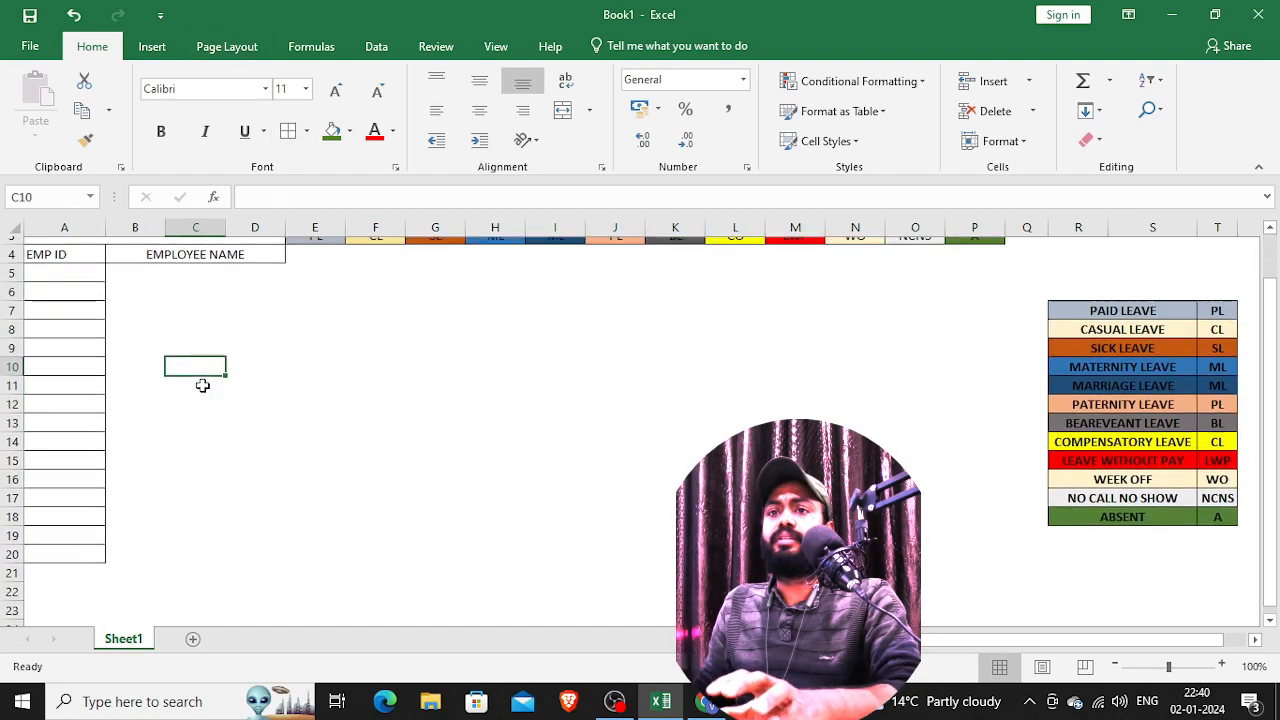
scroll(200, 383, up, 1)
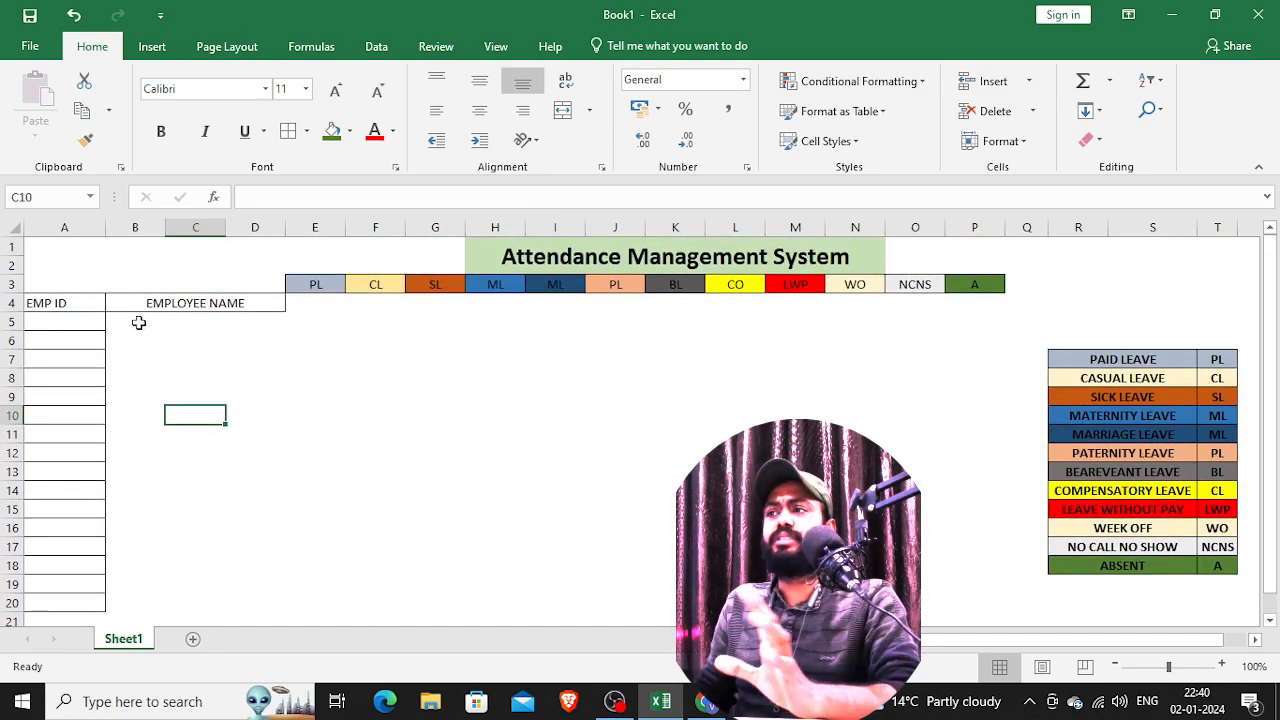
drag(137, 321, 252, 603)
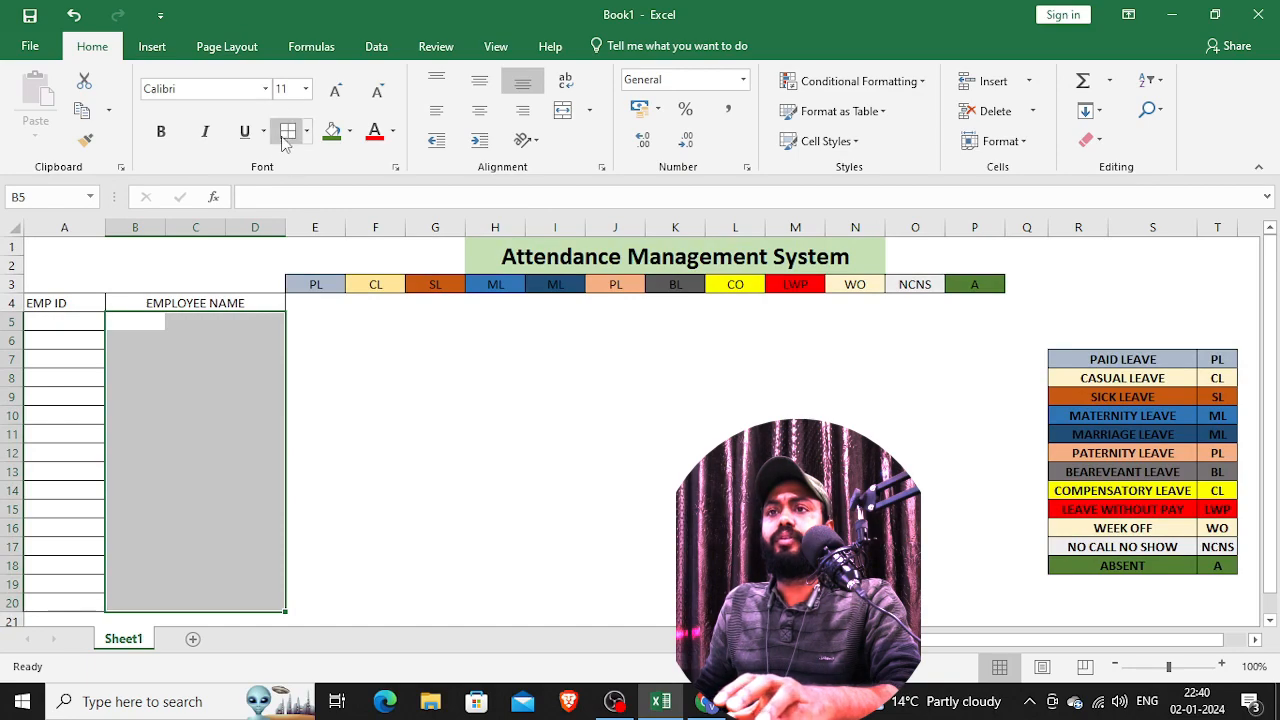
click(286, 135)
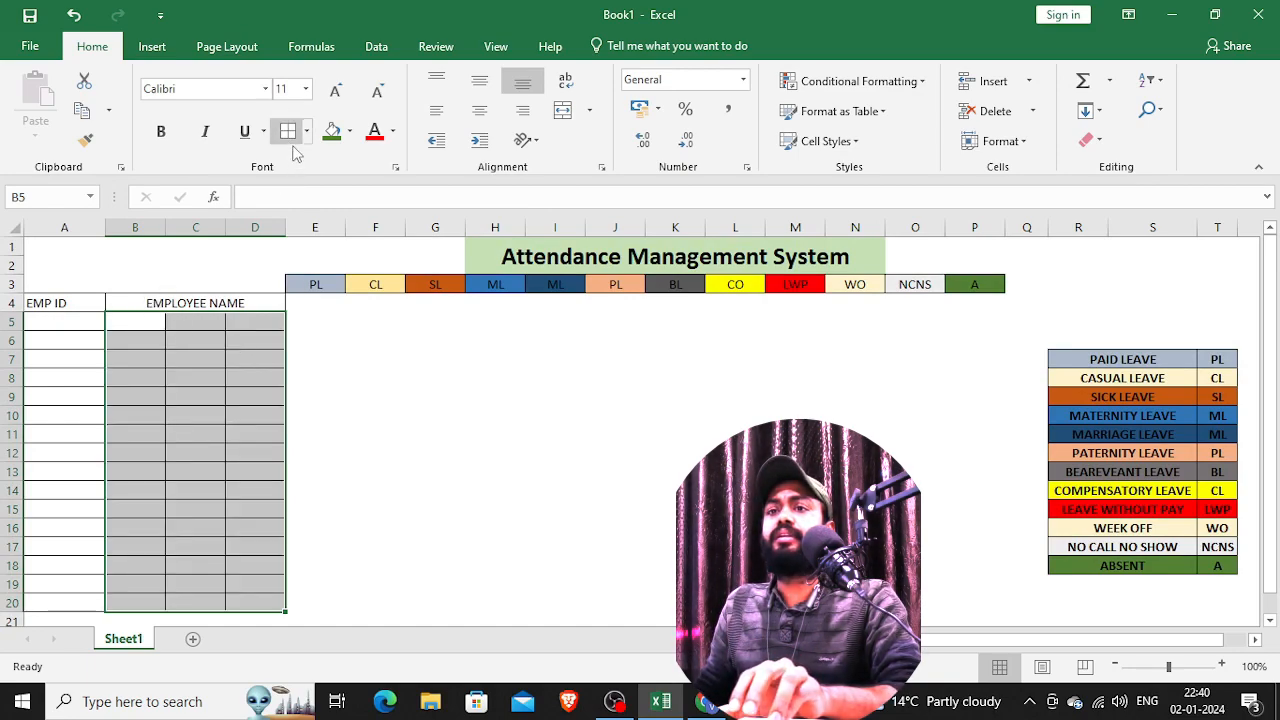
click(214, 437)
- Merge and centre columns B to D separately in each row from 5 to 20
drag(145, 321, 240, 320)
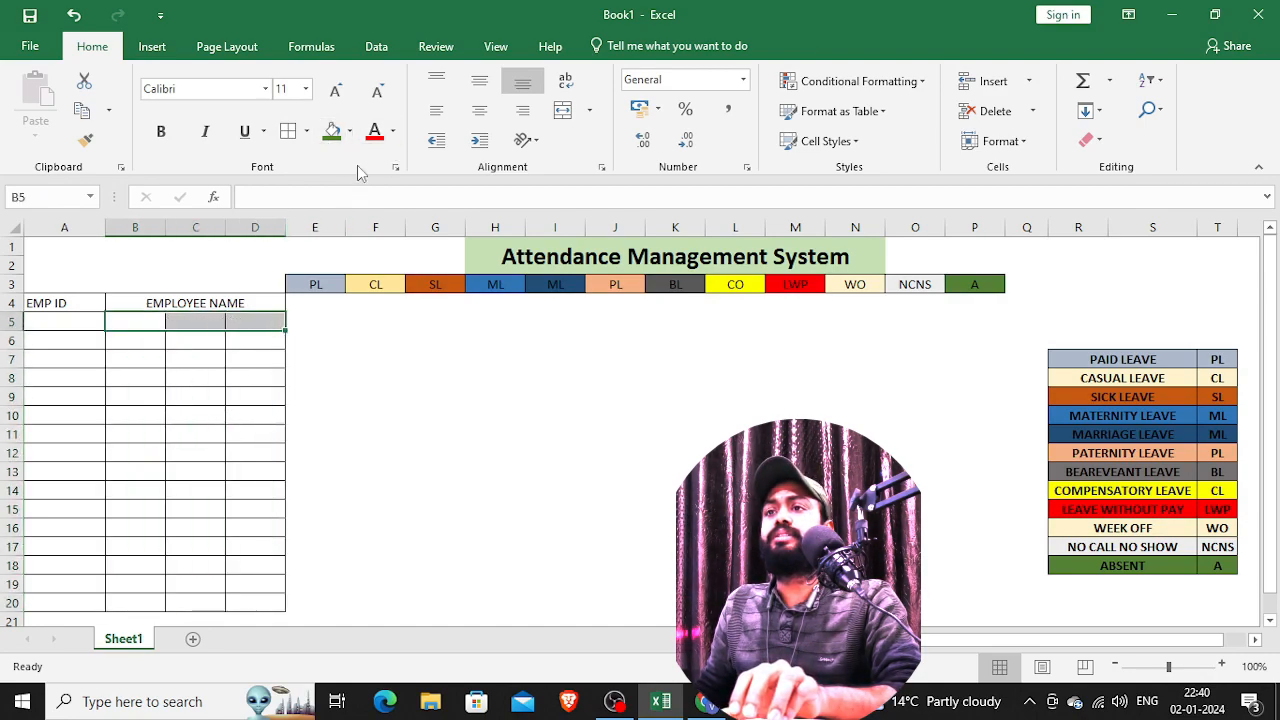
click(566, 114)
drag(110, 340, 249, 337)
click(563, 110)
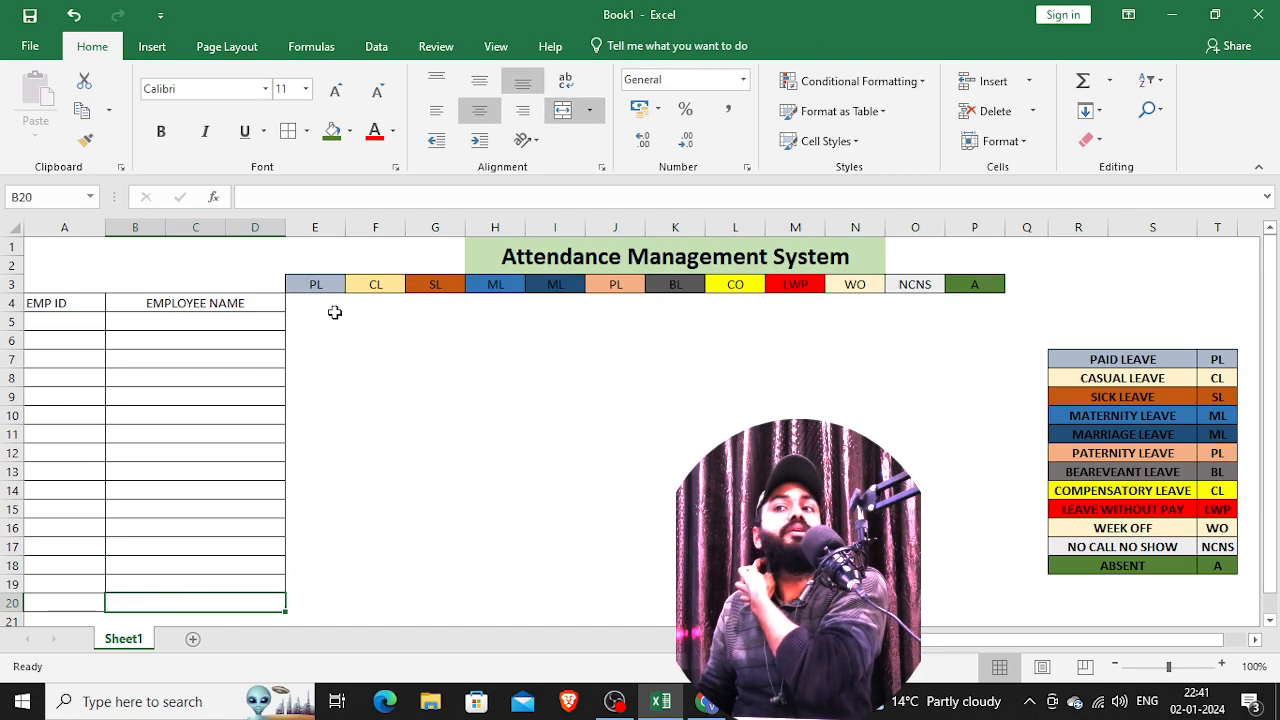
- Apply all borders to the attendance grid E4:Q20
click(314, 303)
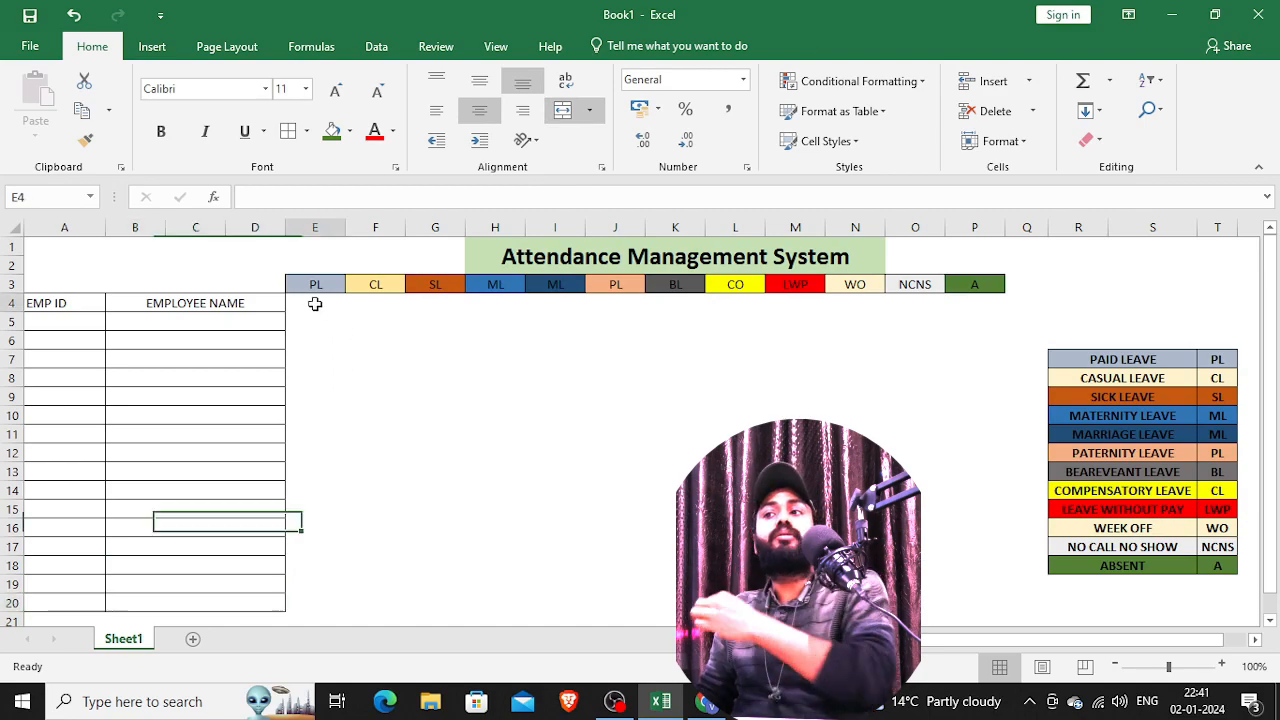
drag(314, 303, 1029, 597)
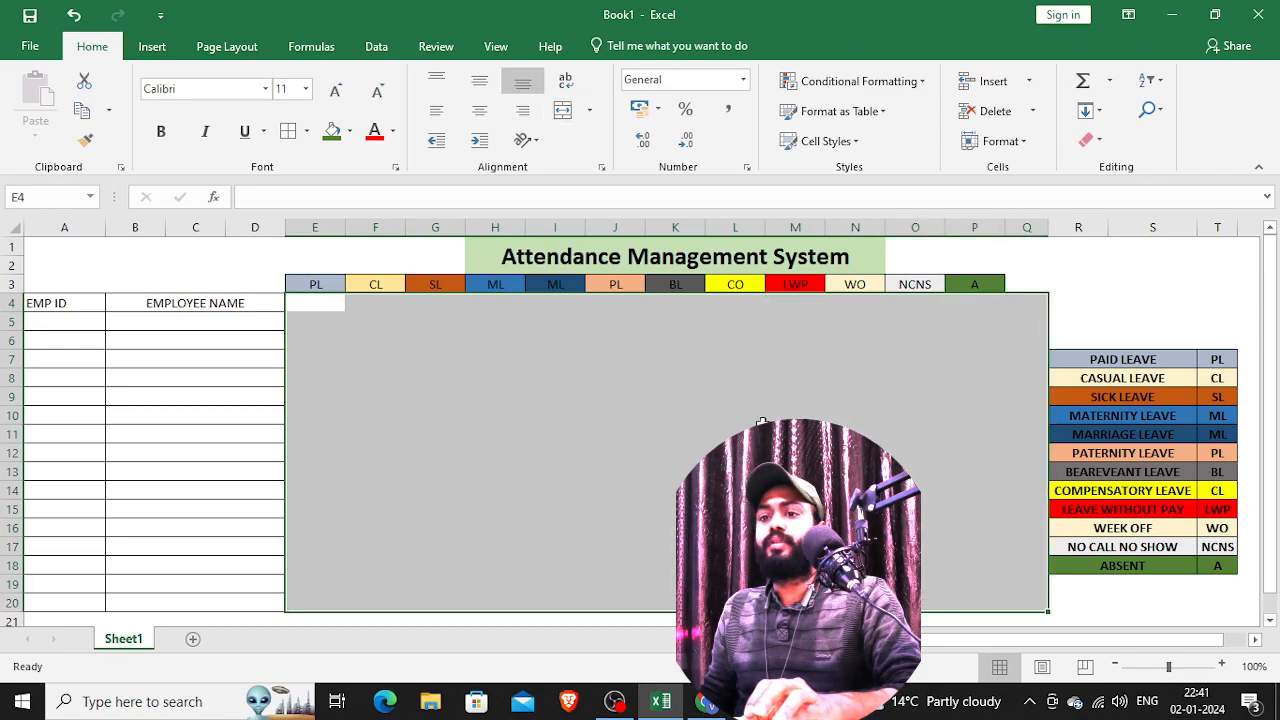
click(288, 131)
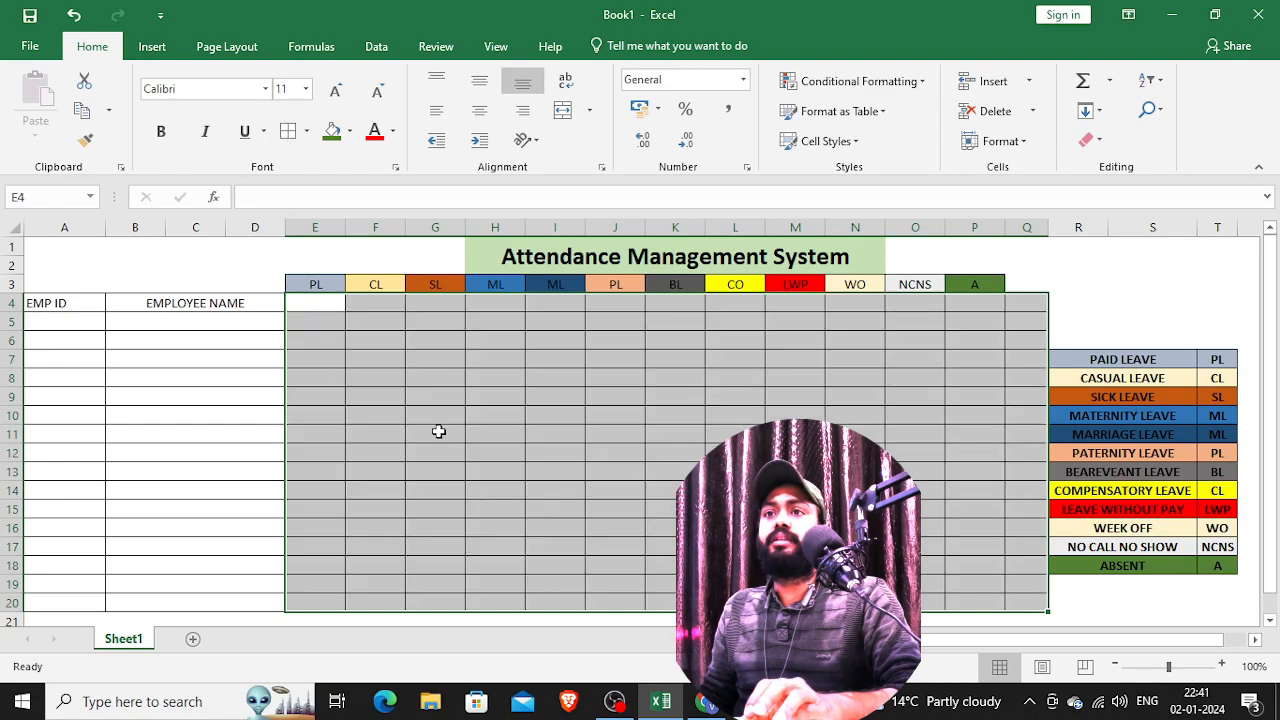
click(435, 433)
- Enter the weekday initials S, M, T, W, T, F, S, S across cells E4 to L4
click(313, 308)
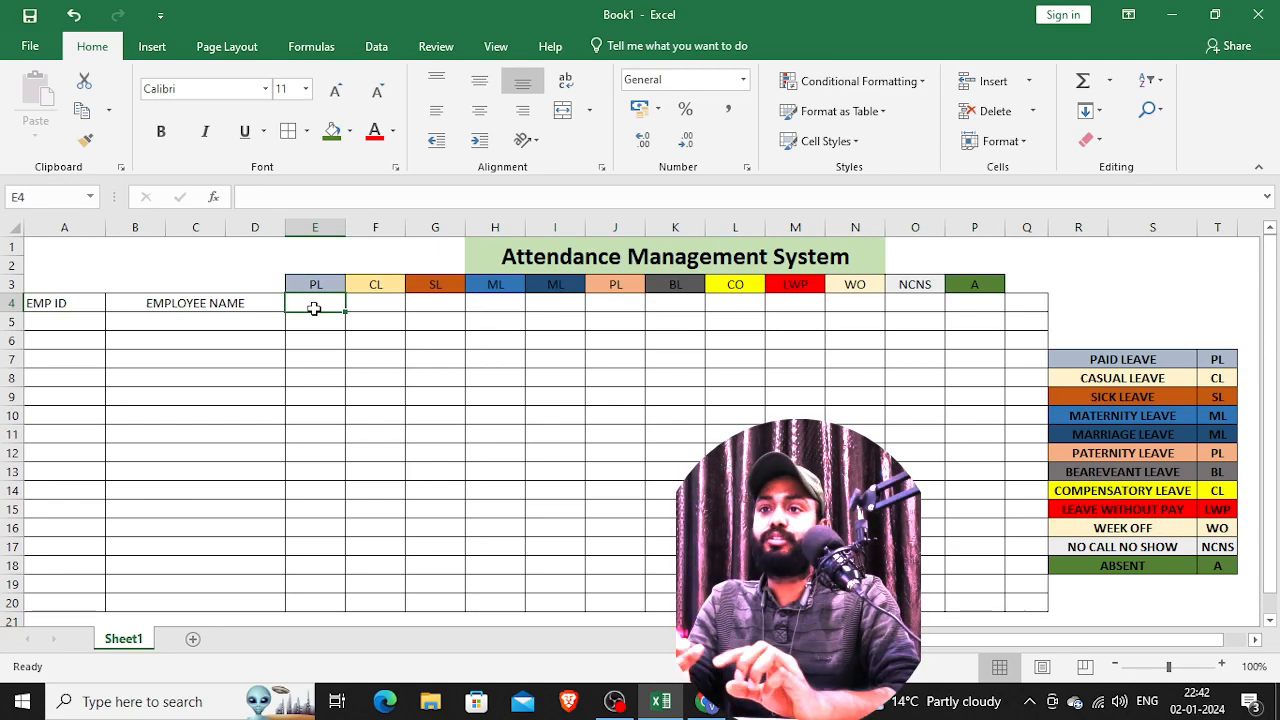
text(s)
text(S)
key(Tab)
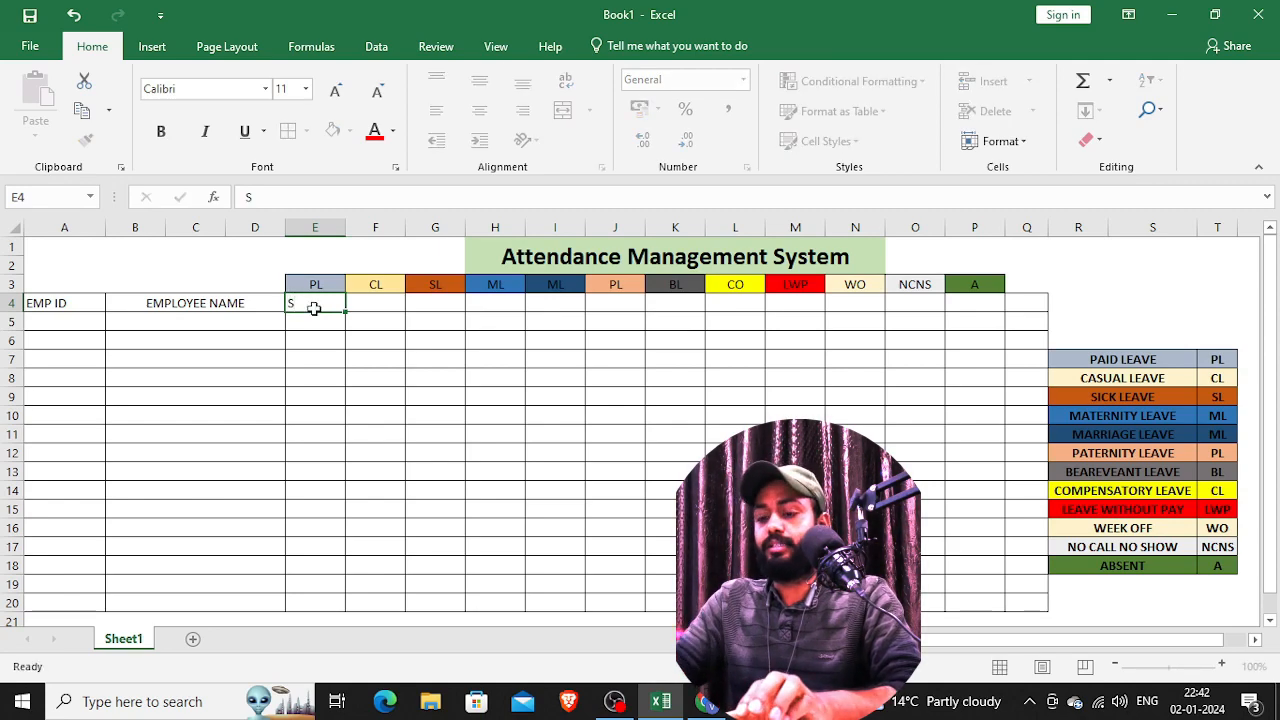
text(M)
key(Tab)
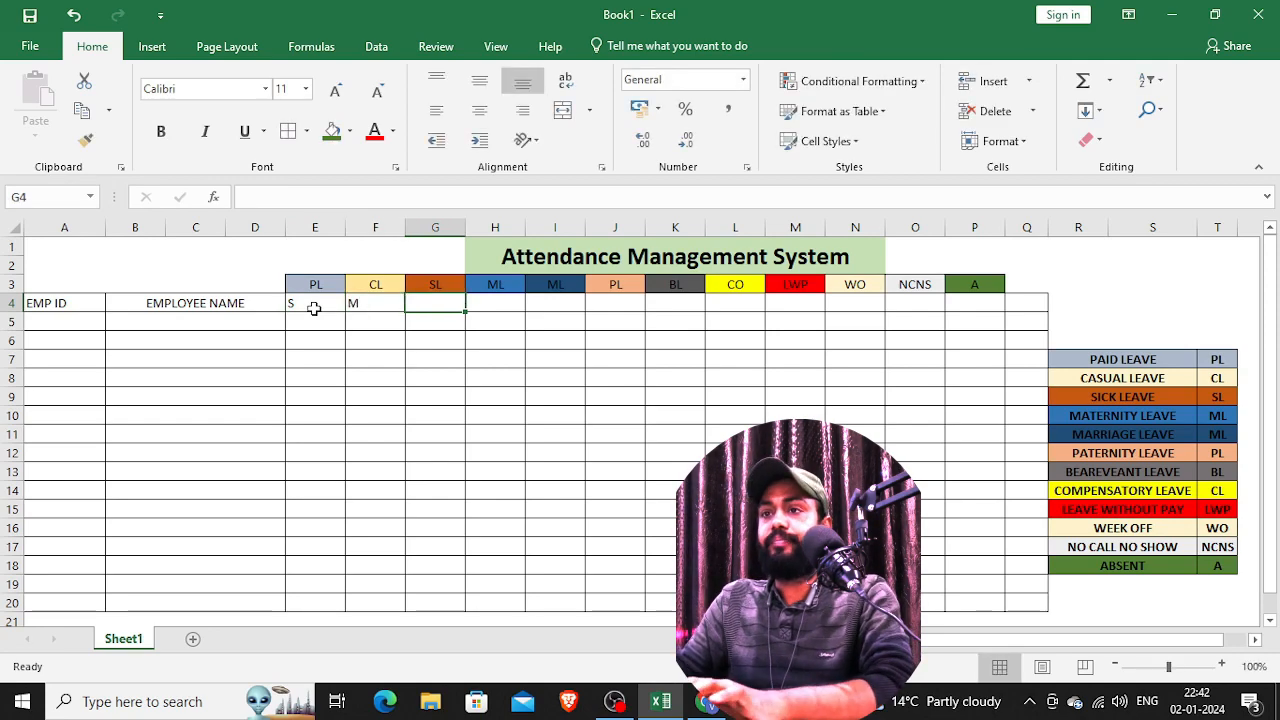
text(T)
key(Tab)
text(W)
key(Tab)
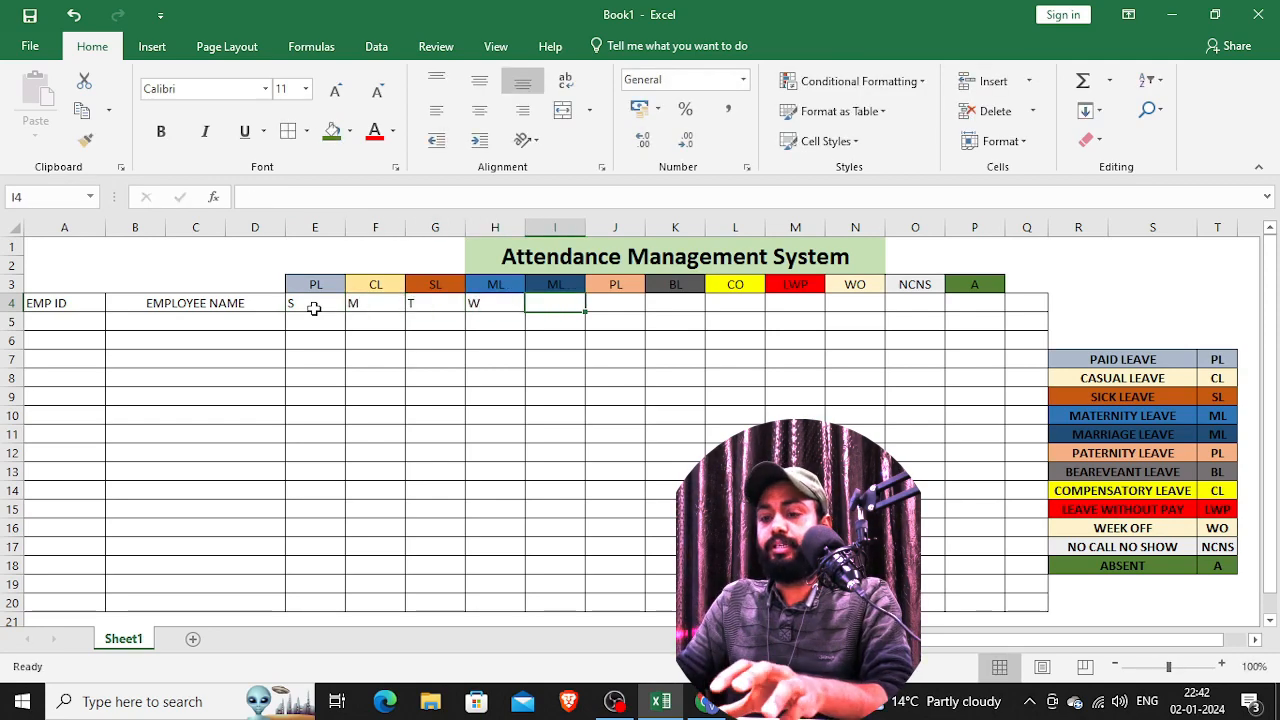
text(T)
key(Tab)
text(F)
key(Tab)
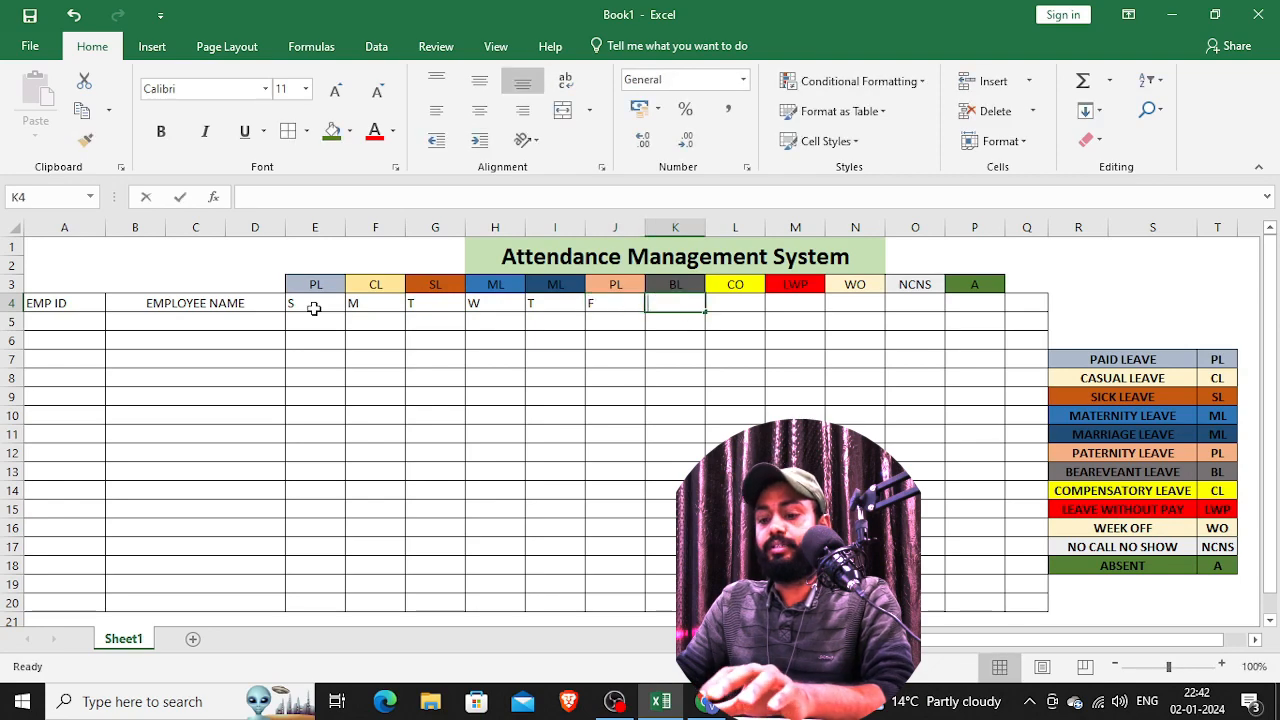
text(S)
key(Tab)
text(S)
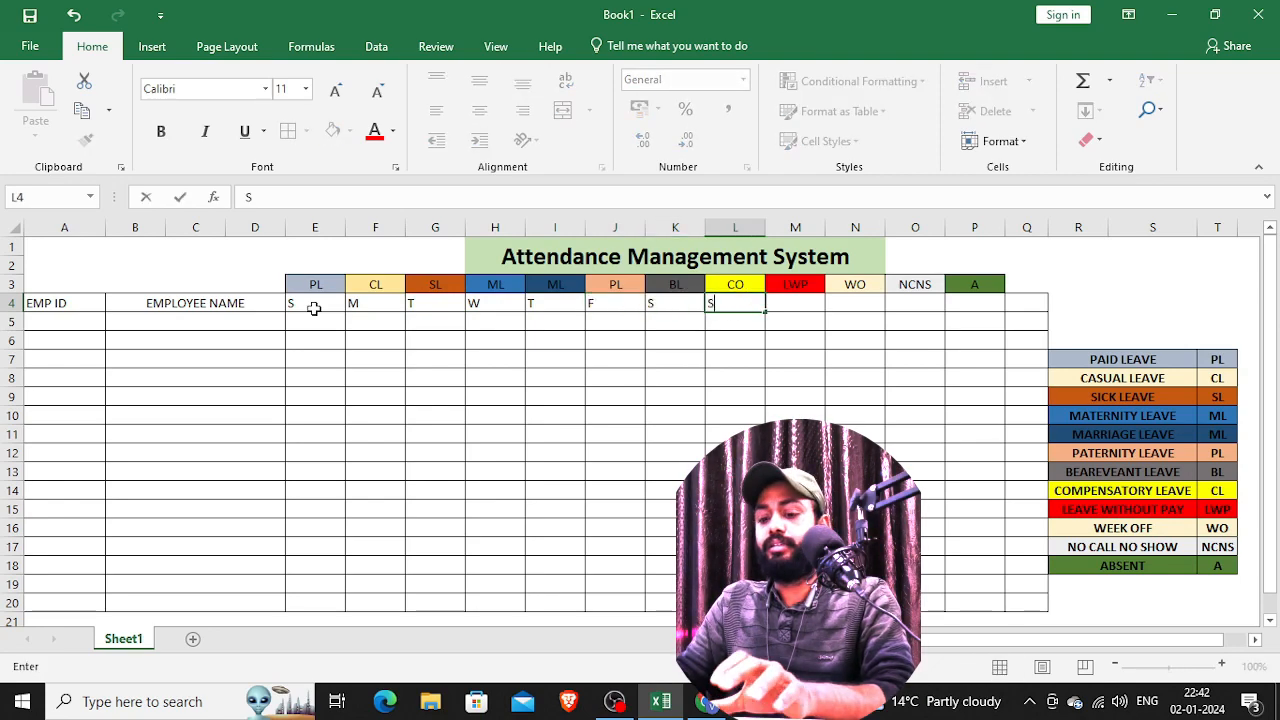
key(Tab)
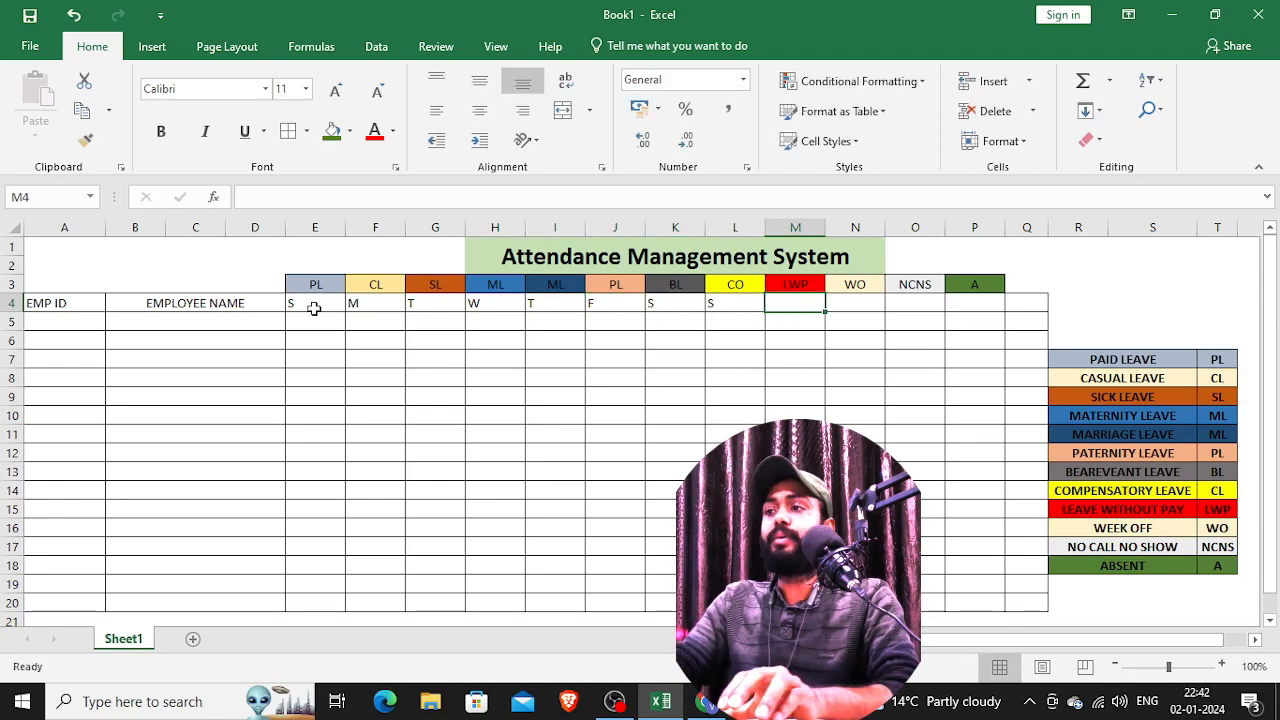
- Enter the headers ABSENT in M4 and PRESENT in N4
text(AB)
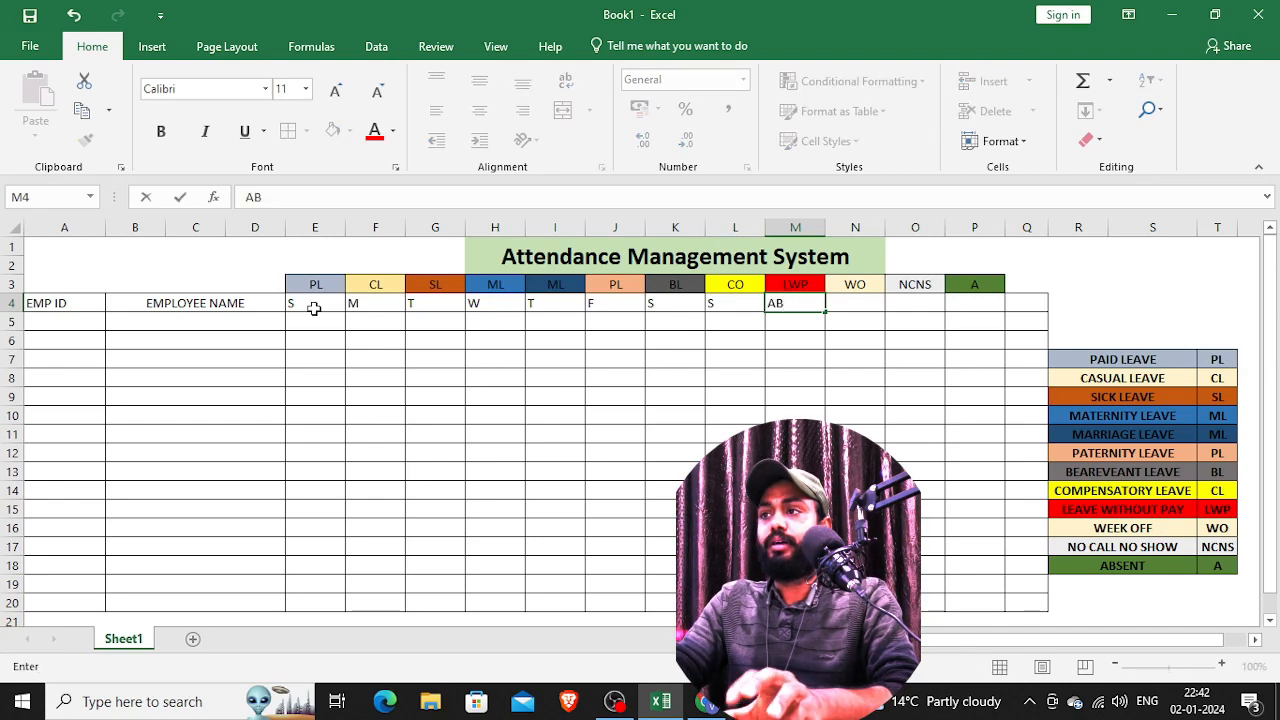
text(SENT)
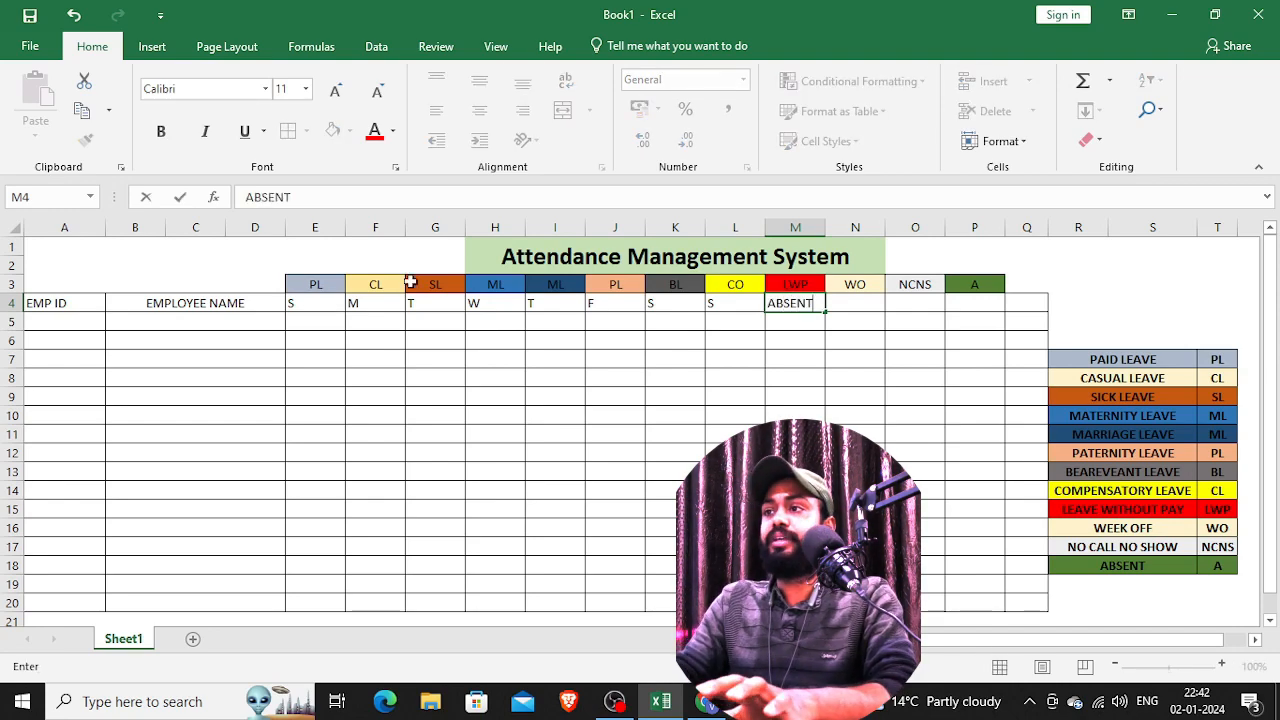
click(860, 304)
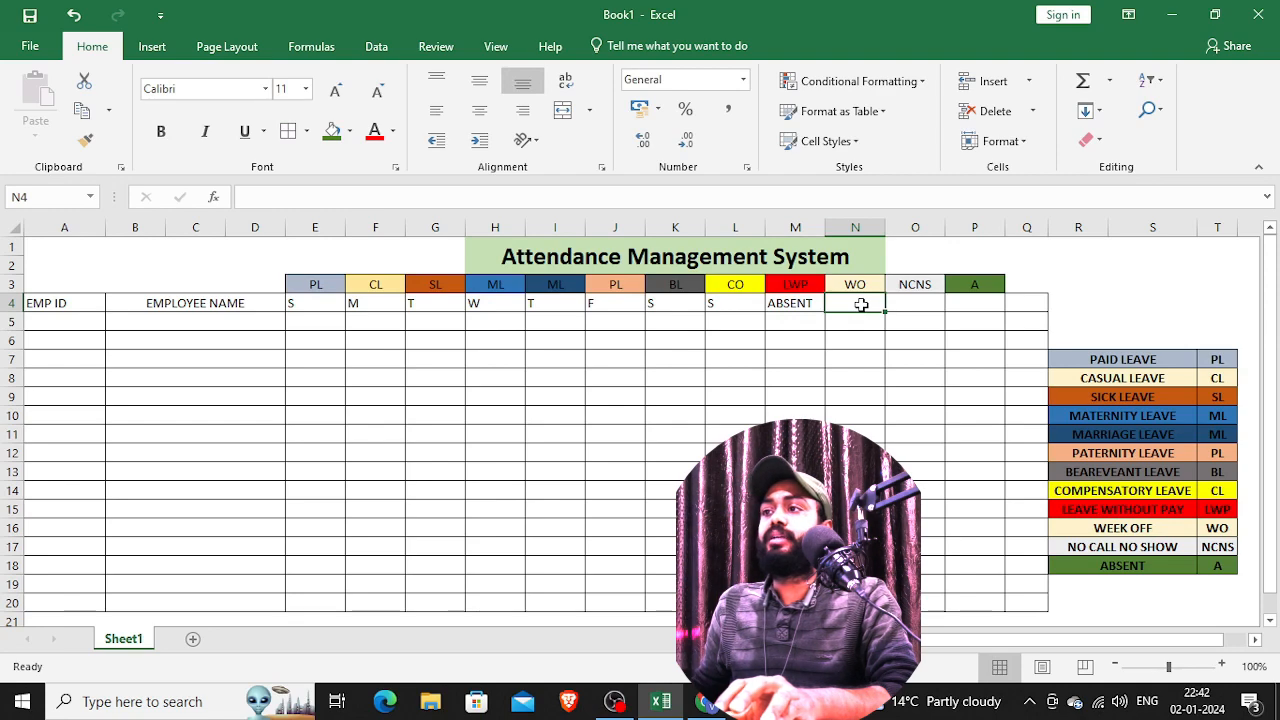
text(PRESENT)
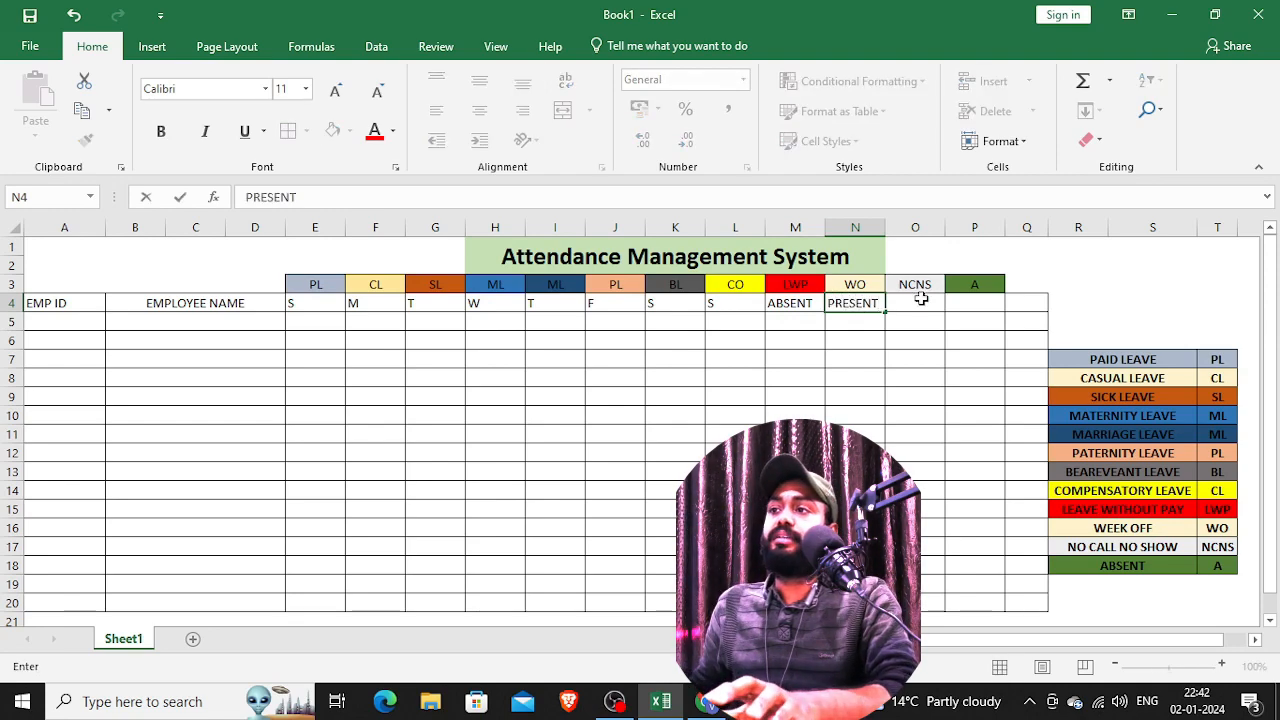
- Enter the header LEAVE TYPE in O4 and widen column O to fit it
click(917, 300)
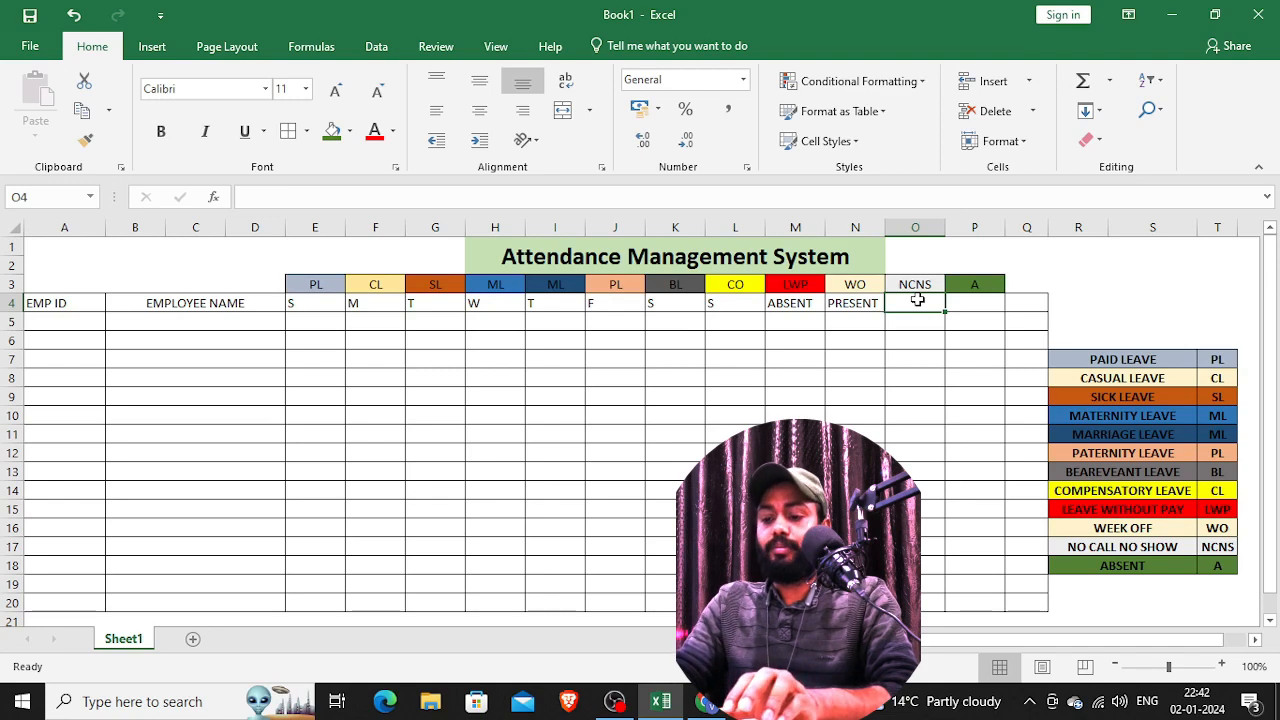
text(LEAV)
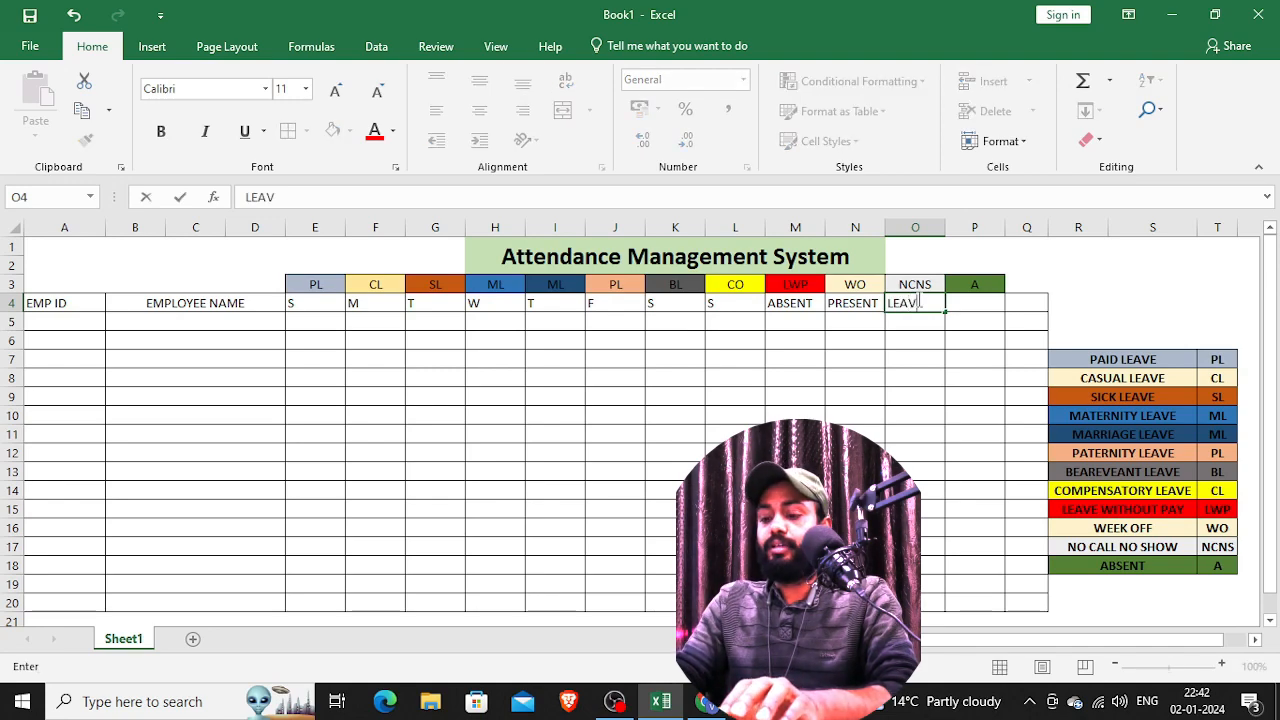
text(E TYPE)
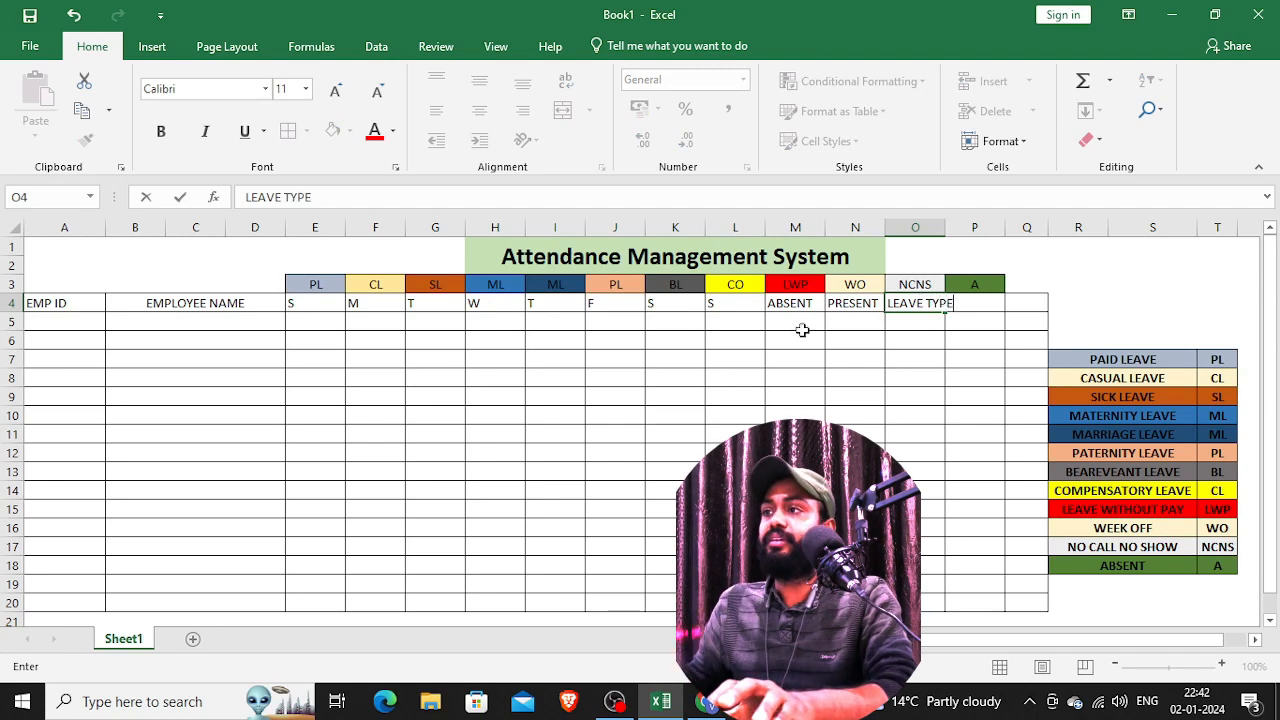
click(918, 322)
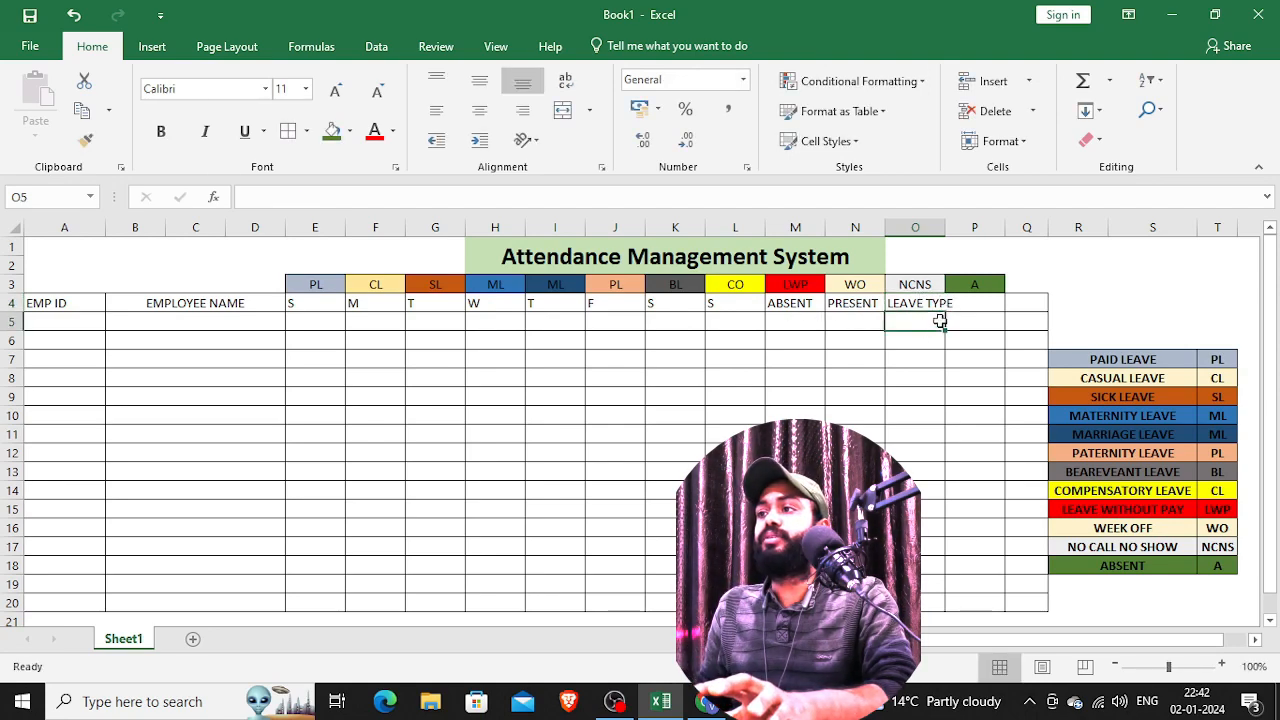
click(930, 300)
drag(945, 229, 963, 234)
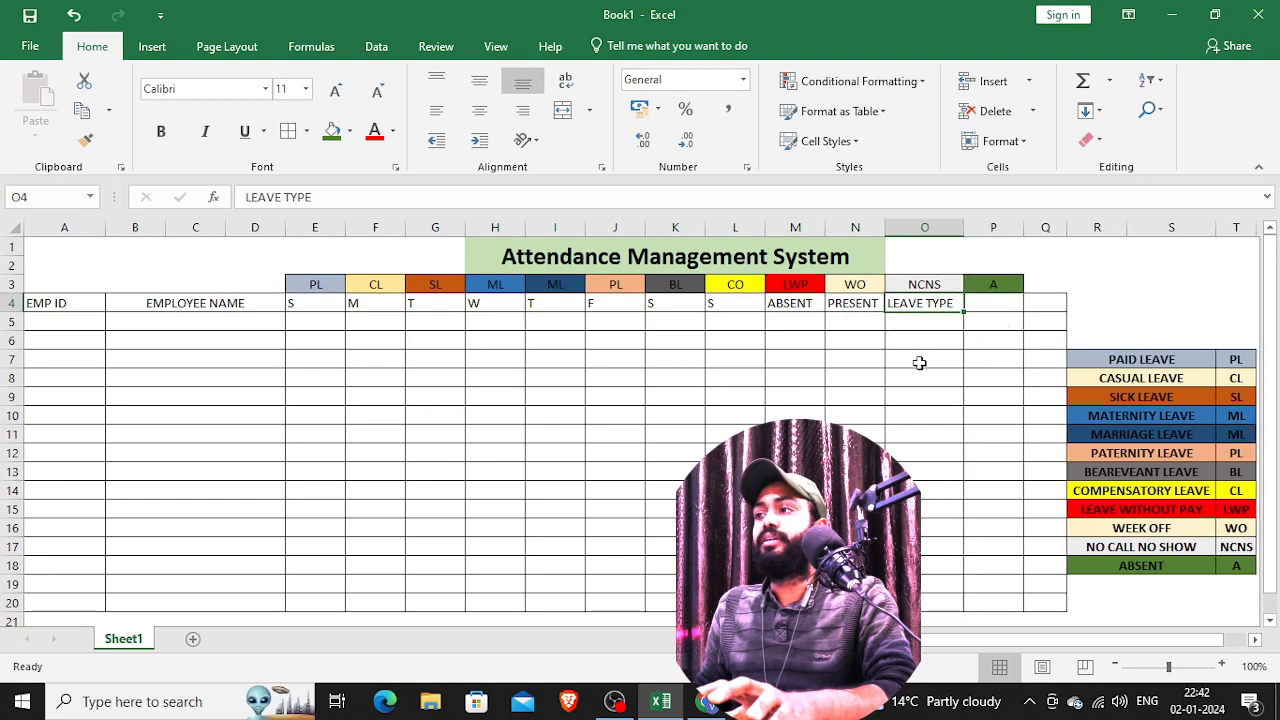
- Enter the header SALARY in cell P4
click(971, 304)
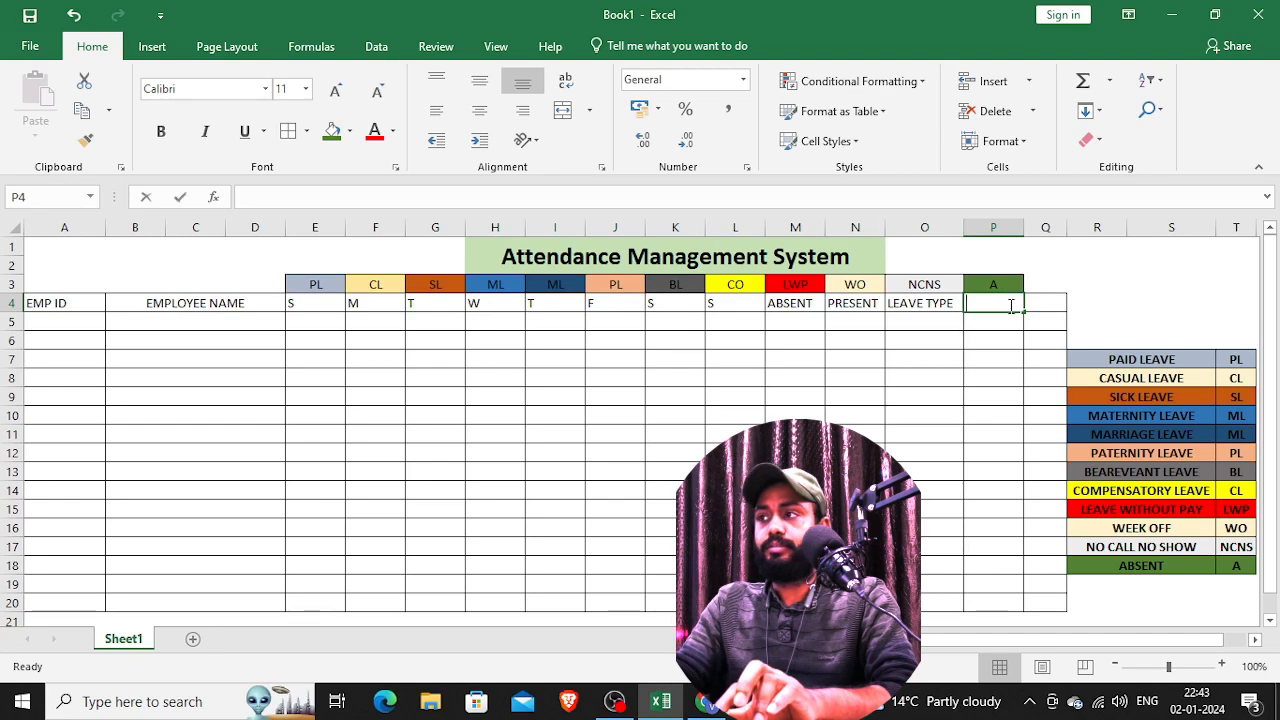
text(sA)
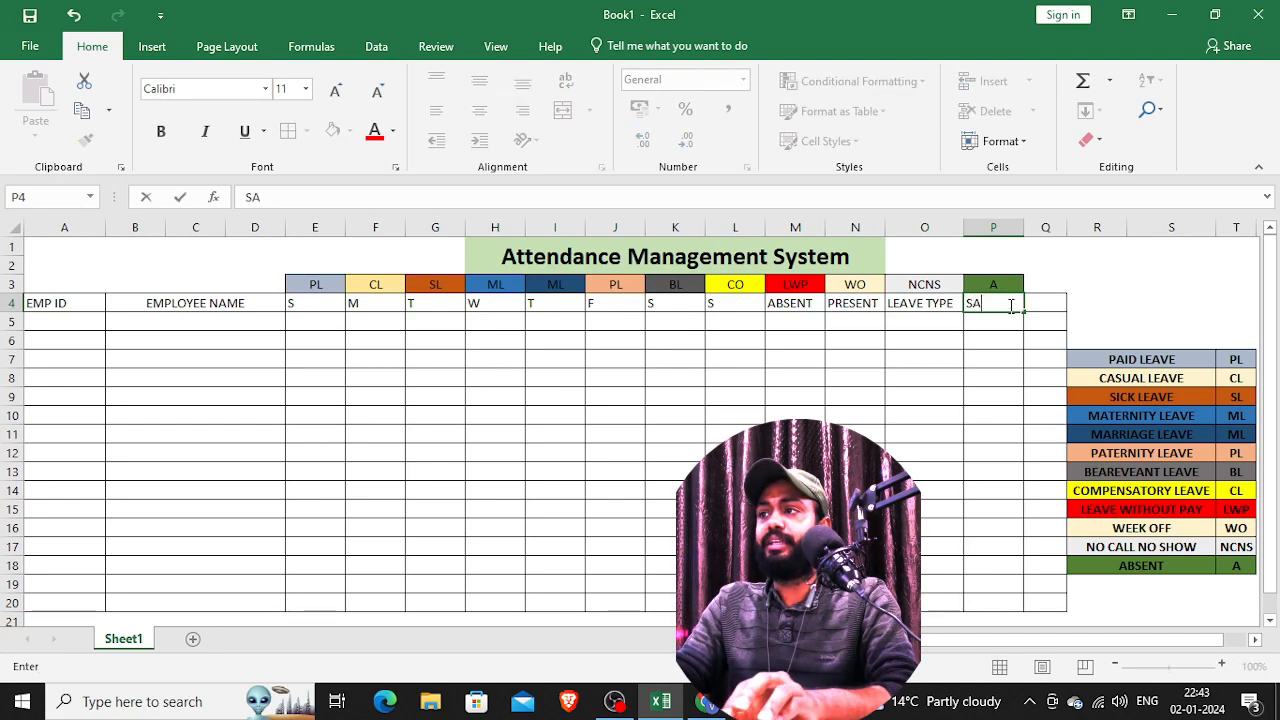
text(LARY)
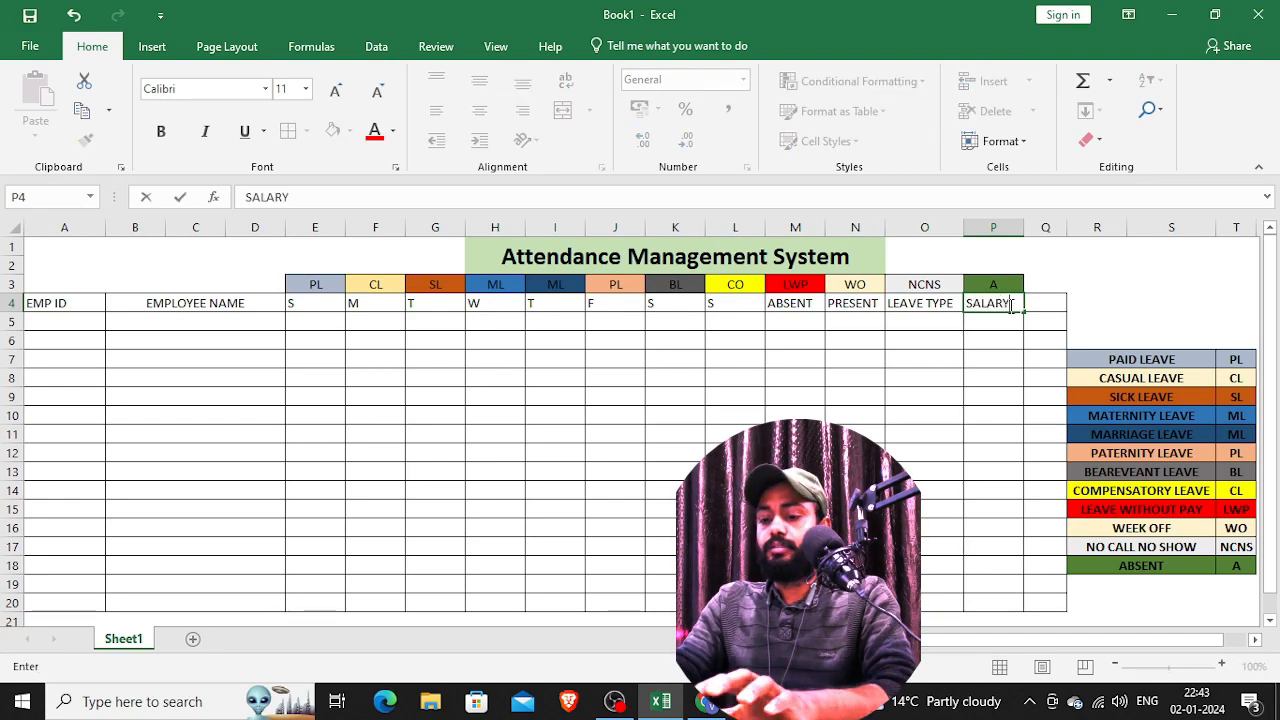
- Enter the header BONUS in cell Q4 and widen column Q slightly to fit it
click(1045, 302)
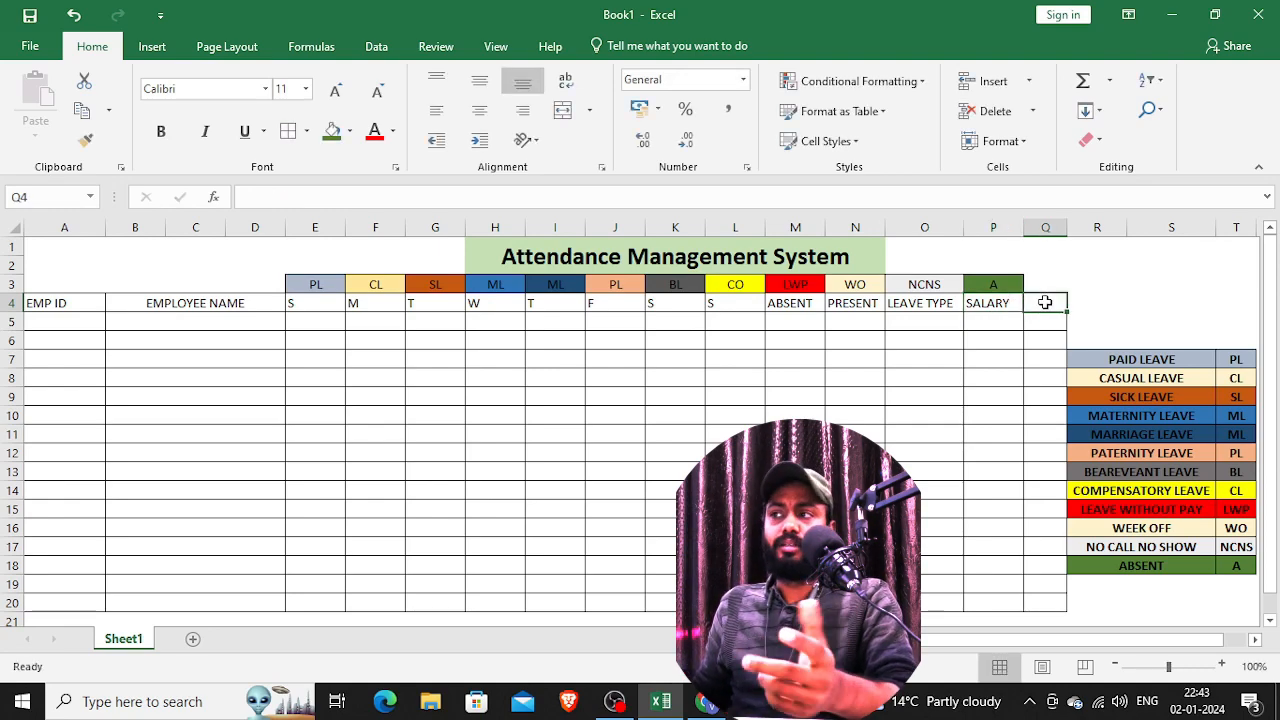
text(BONUS)
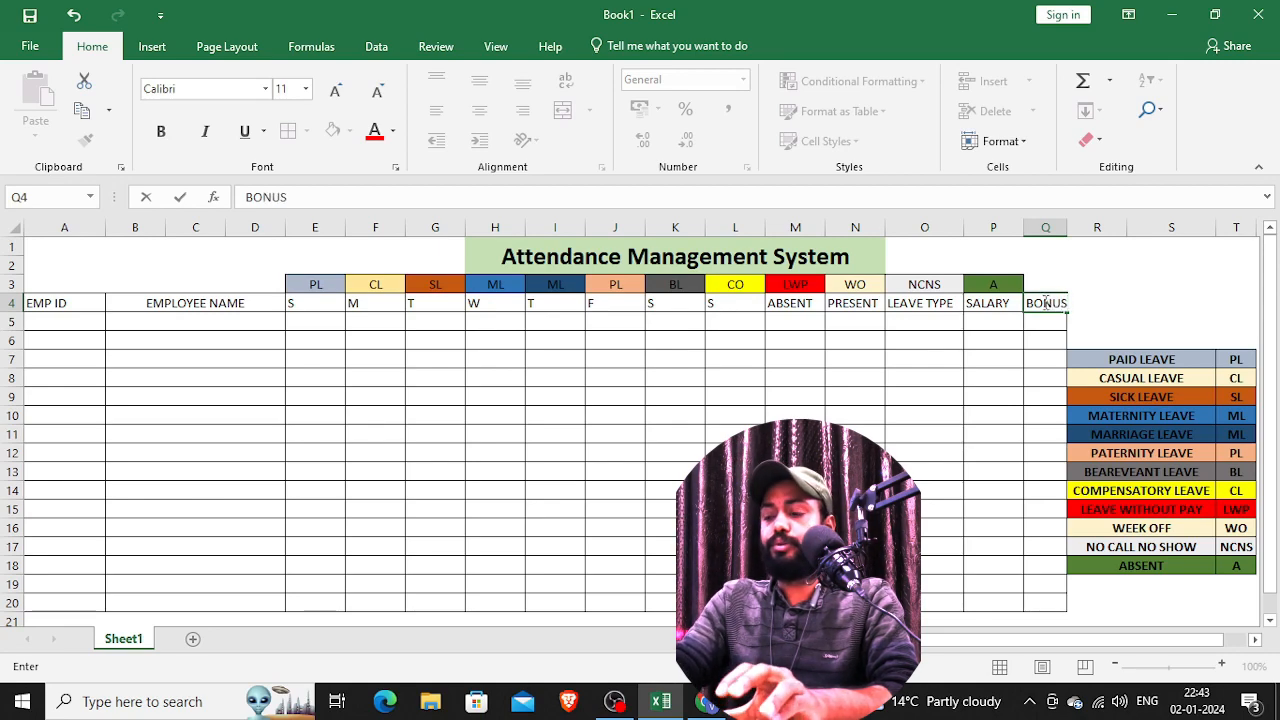
click(952, 356)
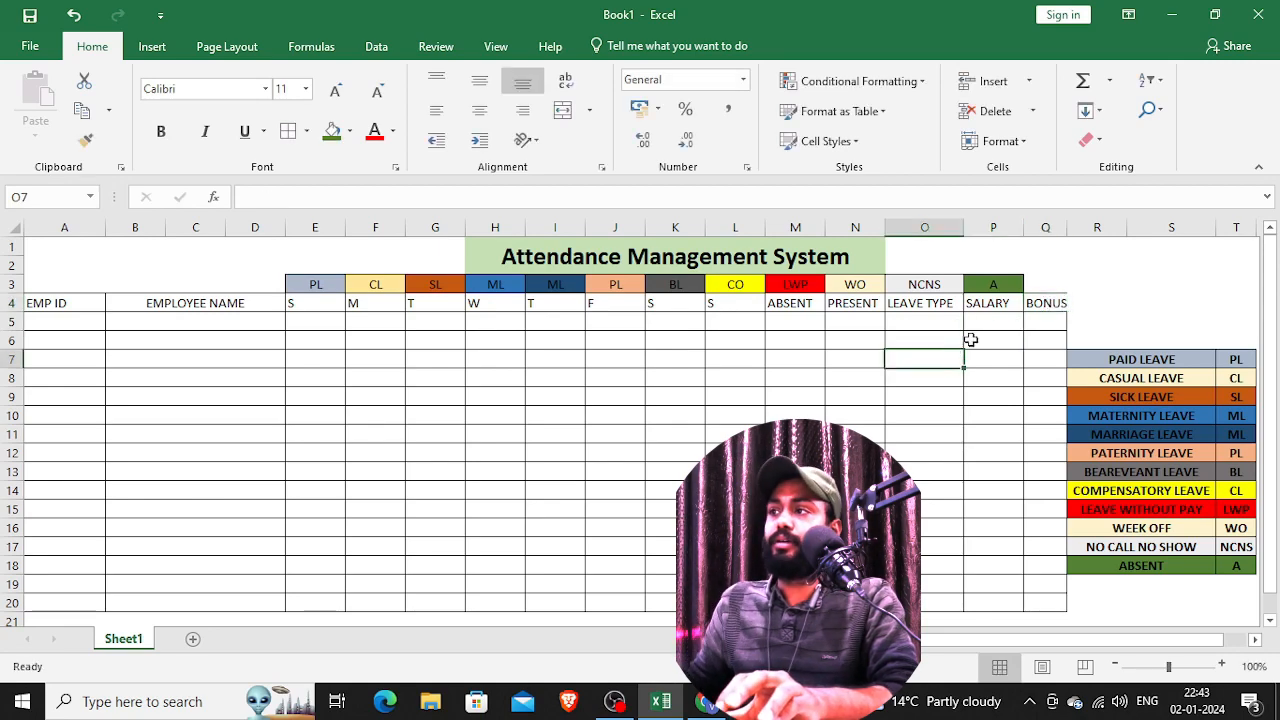
drag(1067, 227, 1067, 227)
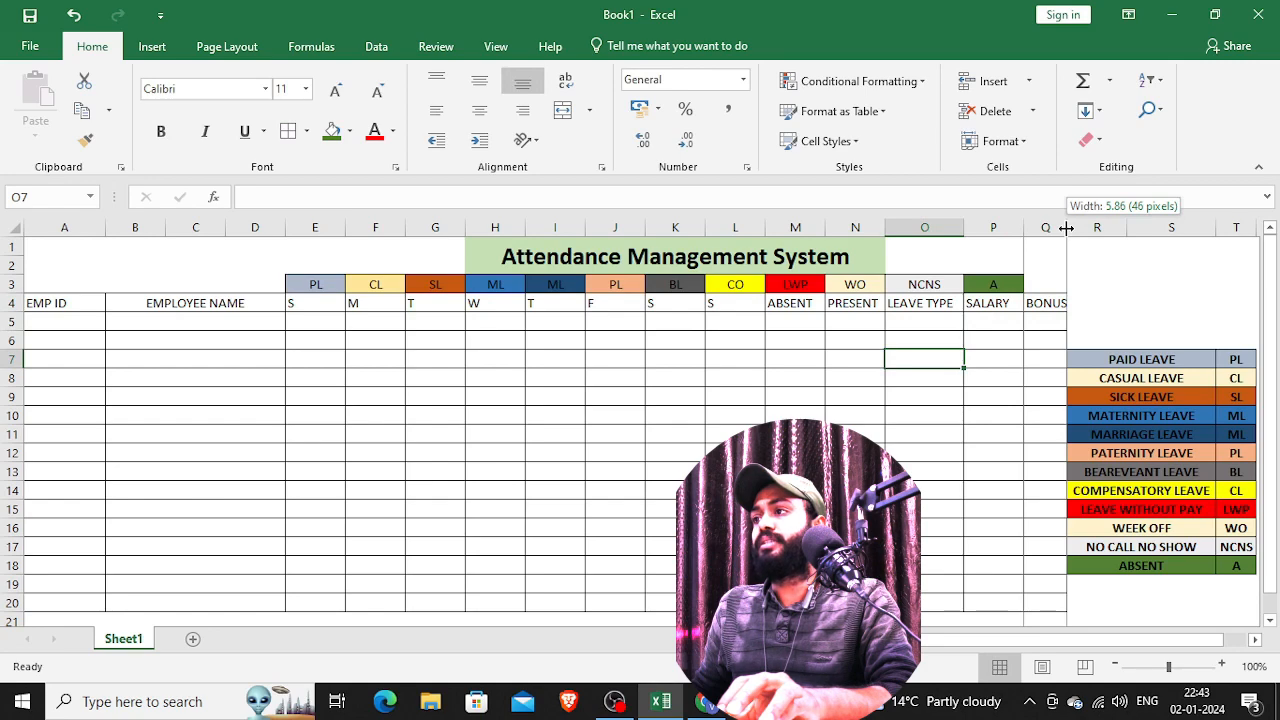
drag(1067, 228, 1072, 228)
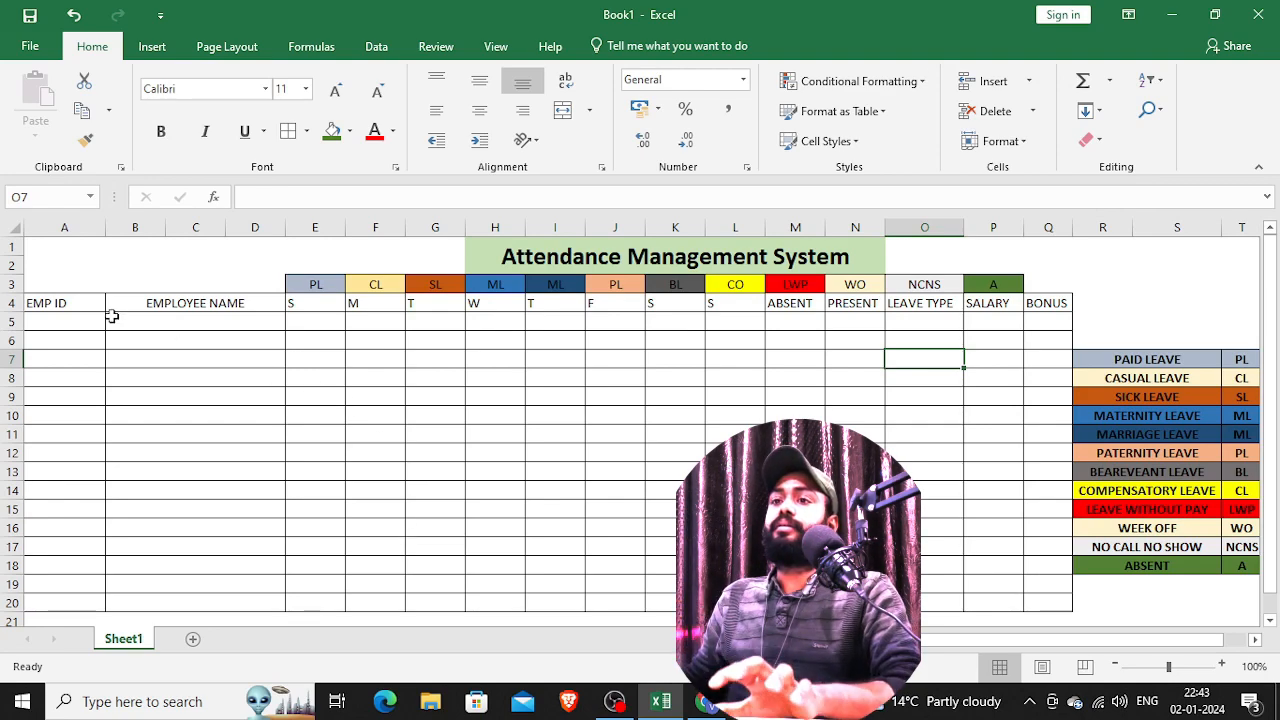
- Centre the header row A4:Q4 horizontally and vertically and make it bold
drag(63, 303, 1050, 303)
click(480, 111)
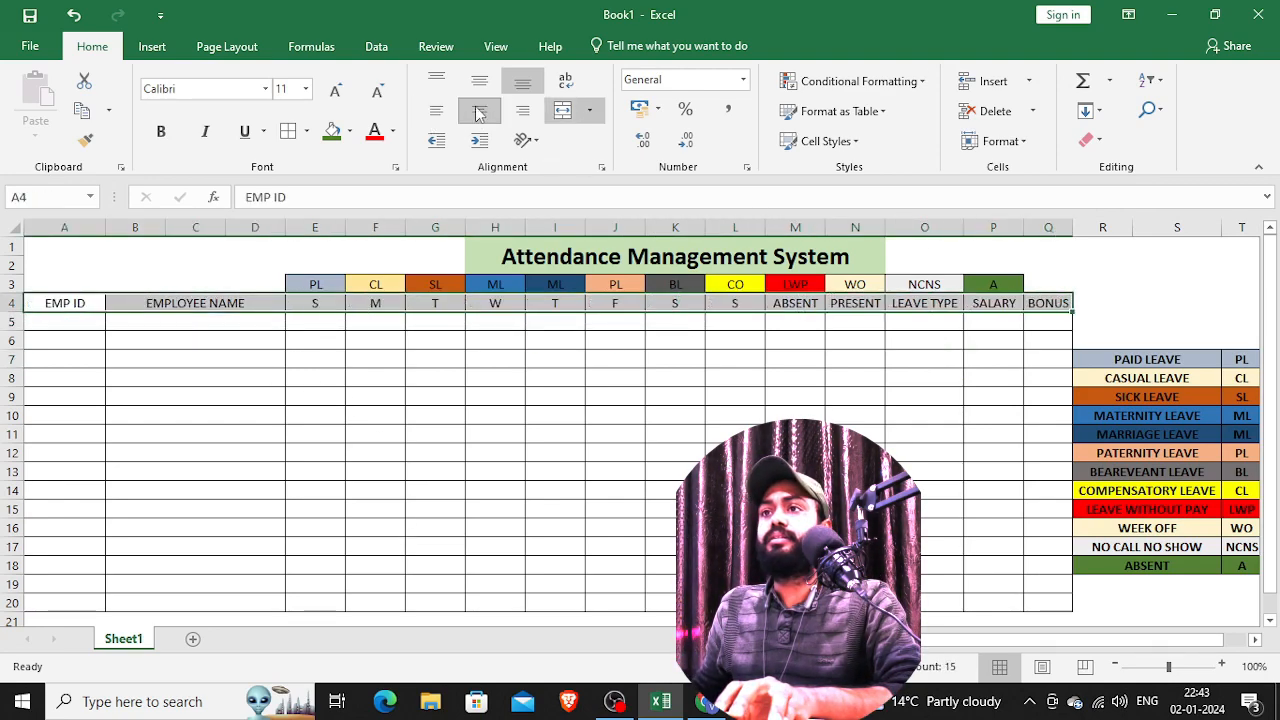
click(480, 80)
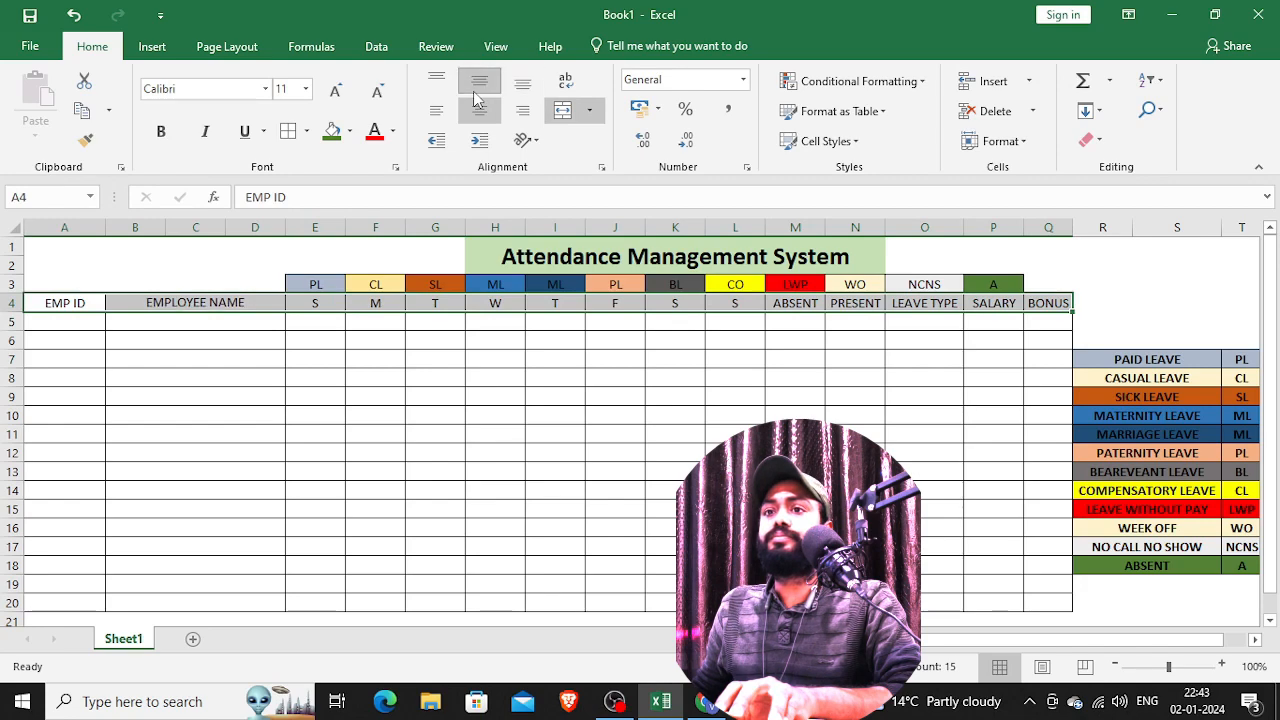
click(160, 131)
click(143, 360)
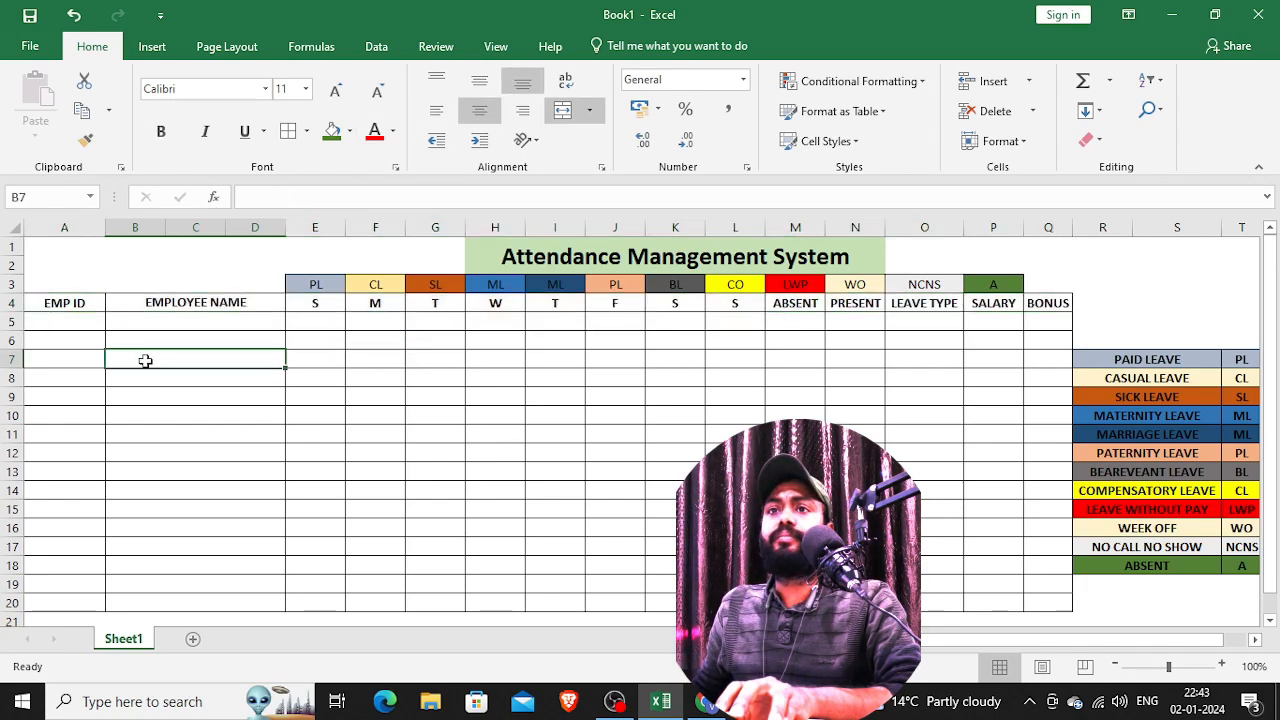
click(80, 320)
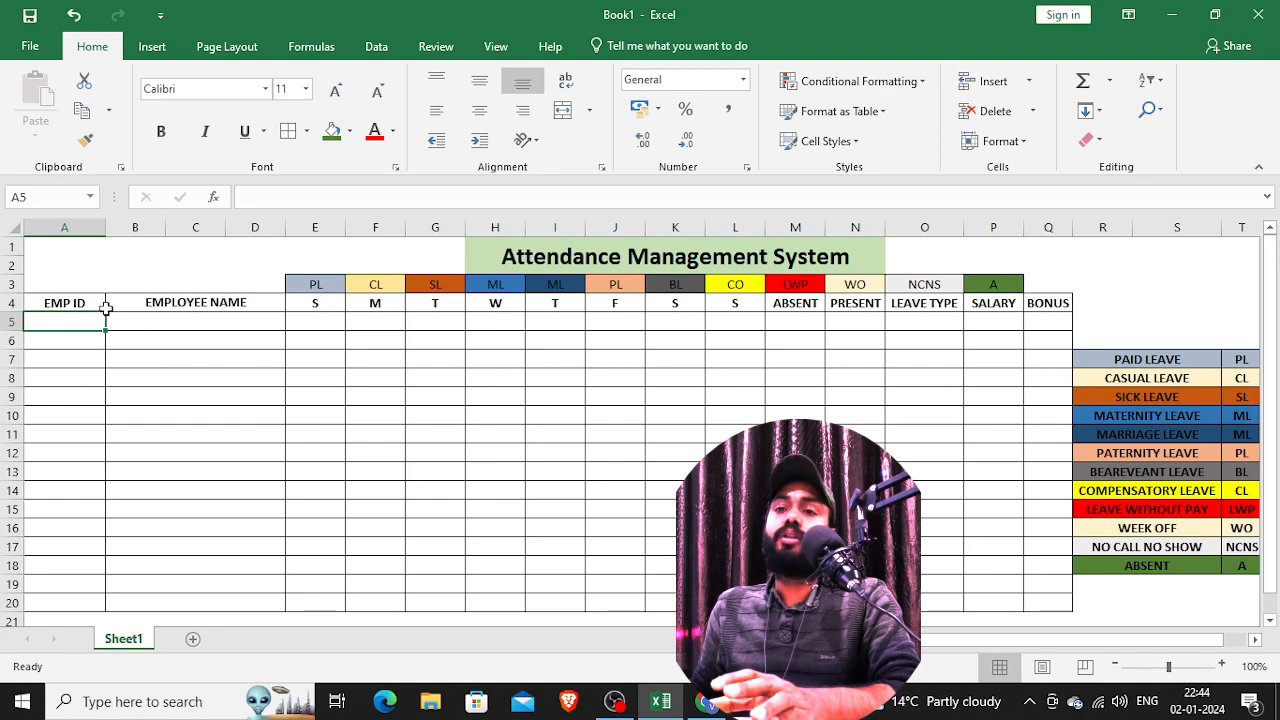
click(198, 334)
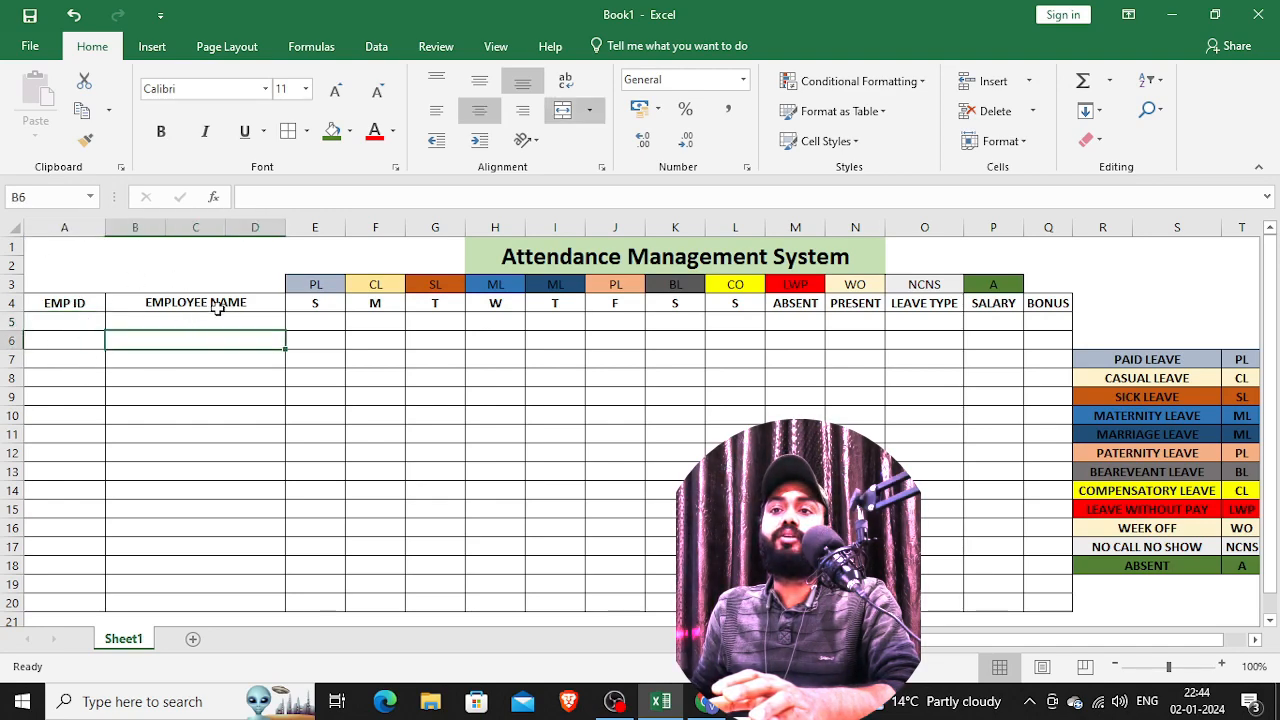
click(228, 320)
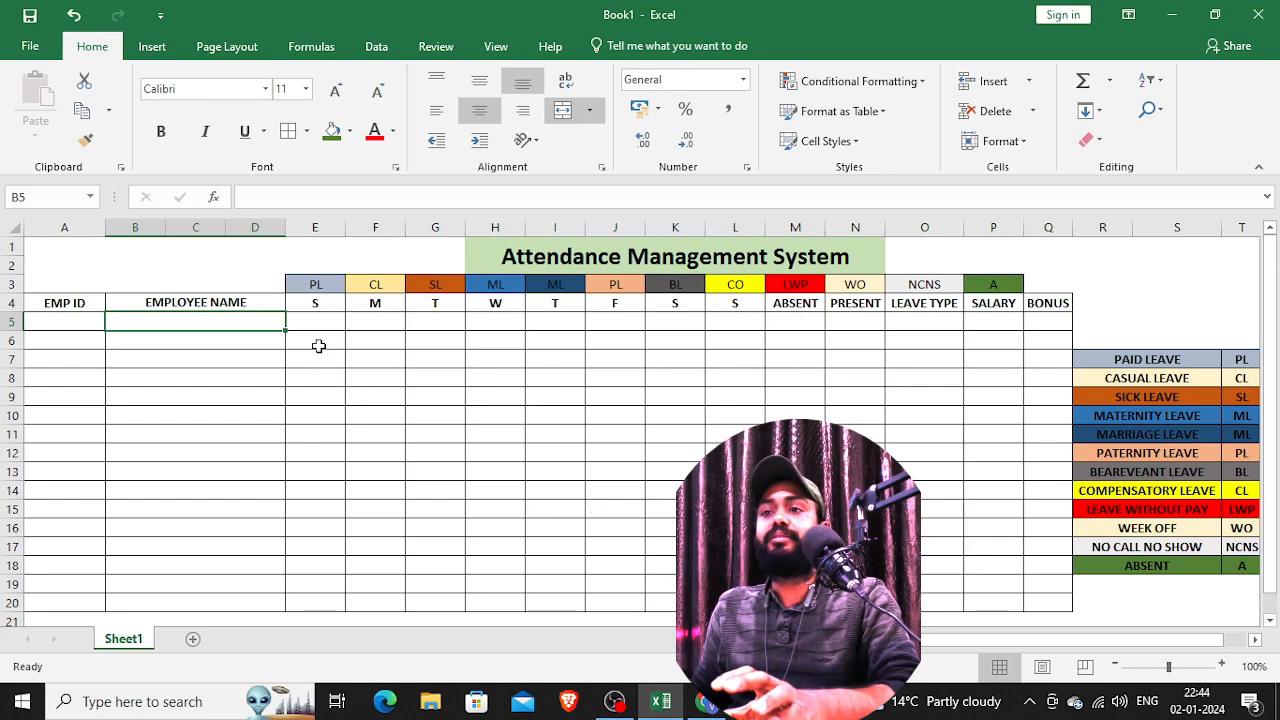
drag(327, 325, 858, 488)
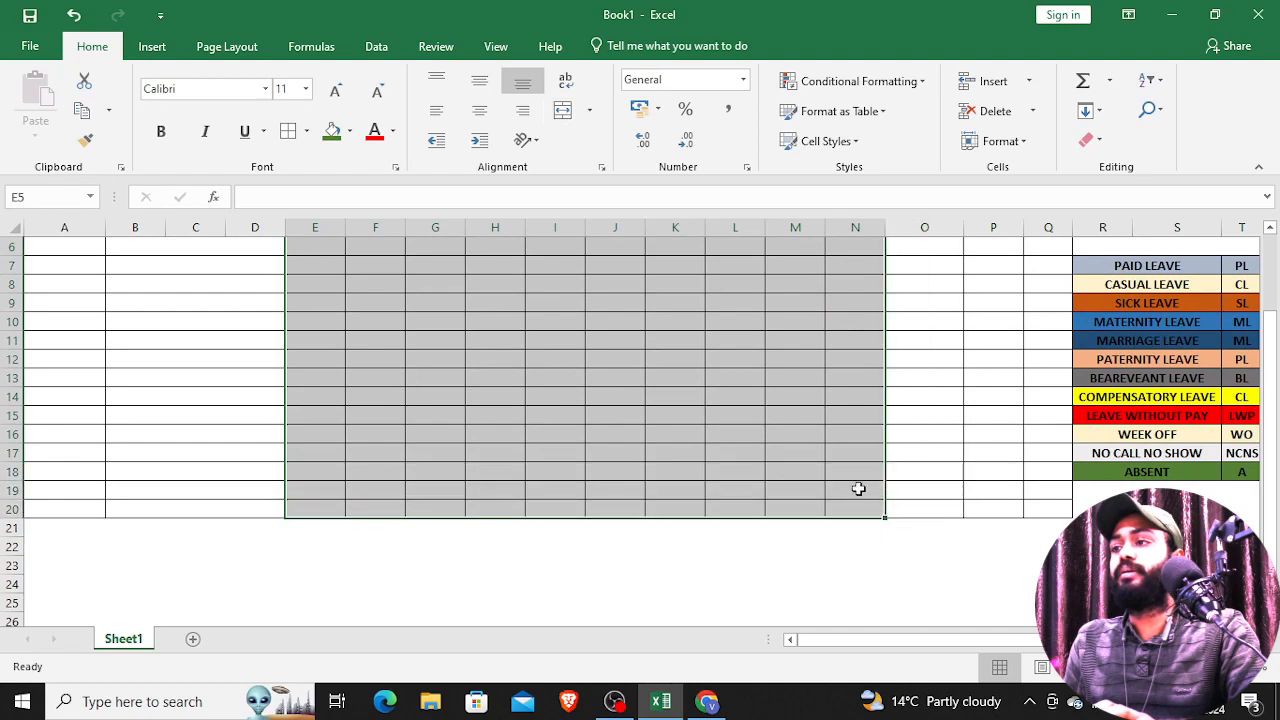
scroll(858, 488, up, 2)
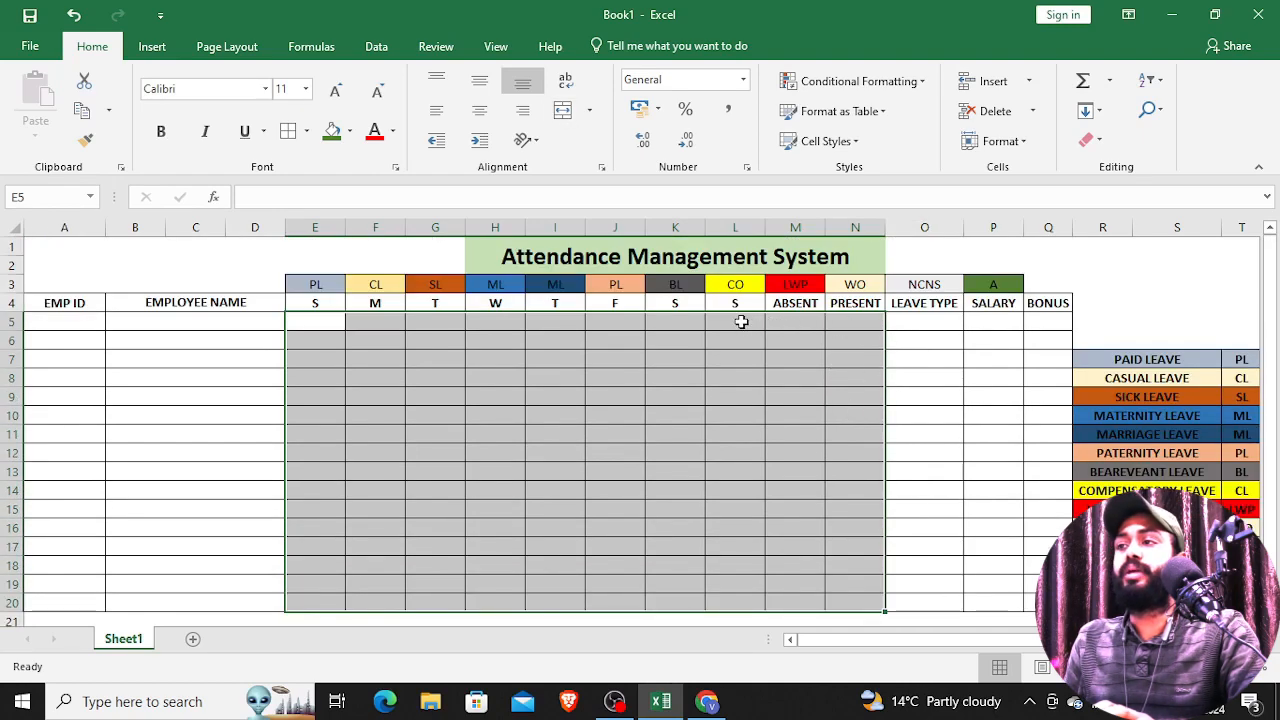
click(741, 322)
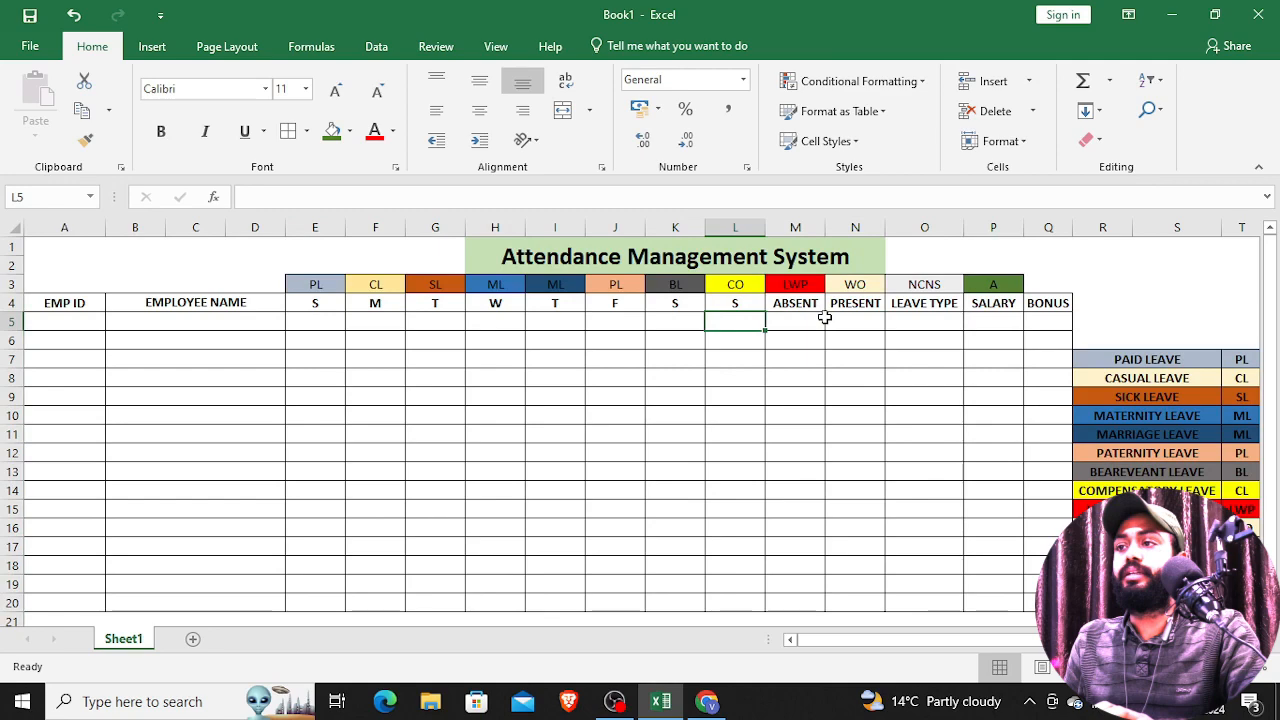
- Open data validation for the weekday attendance grid E5:L20 and restrict the allowed values to a List
click(322, 322)
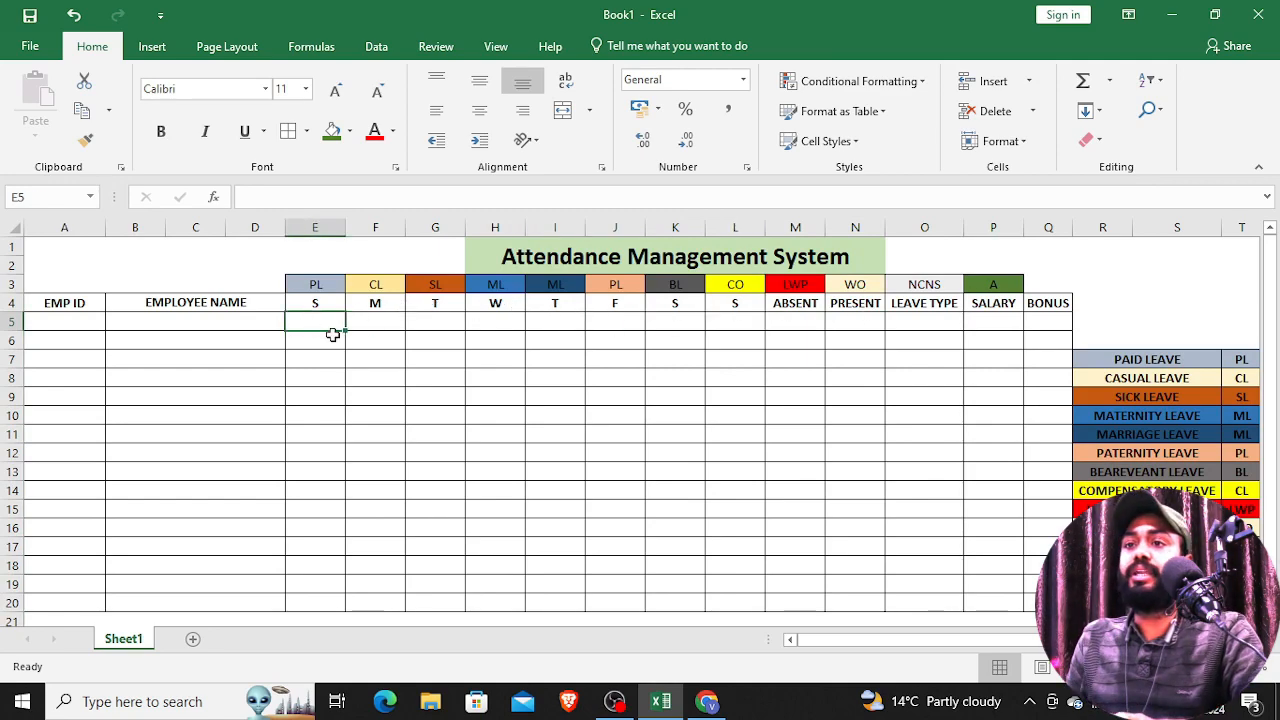
drag(333, 335, 729, 596)
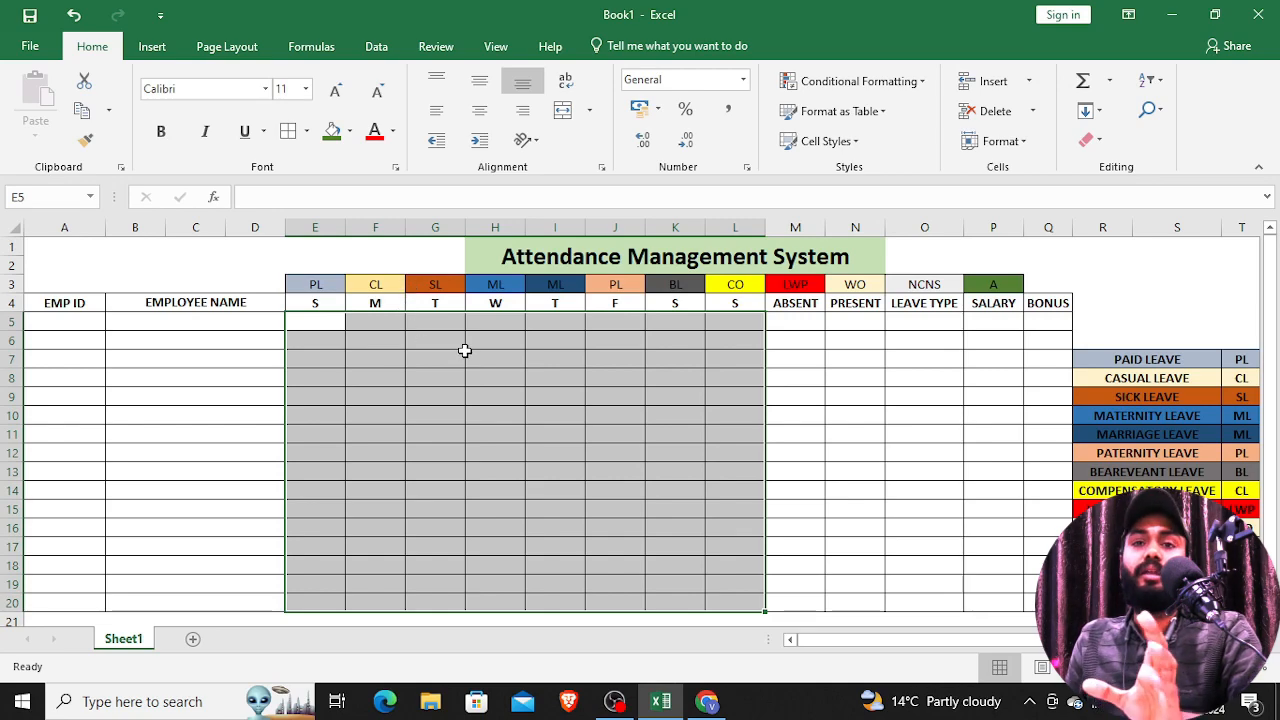
click(376, 46)
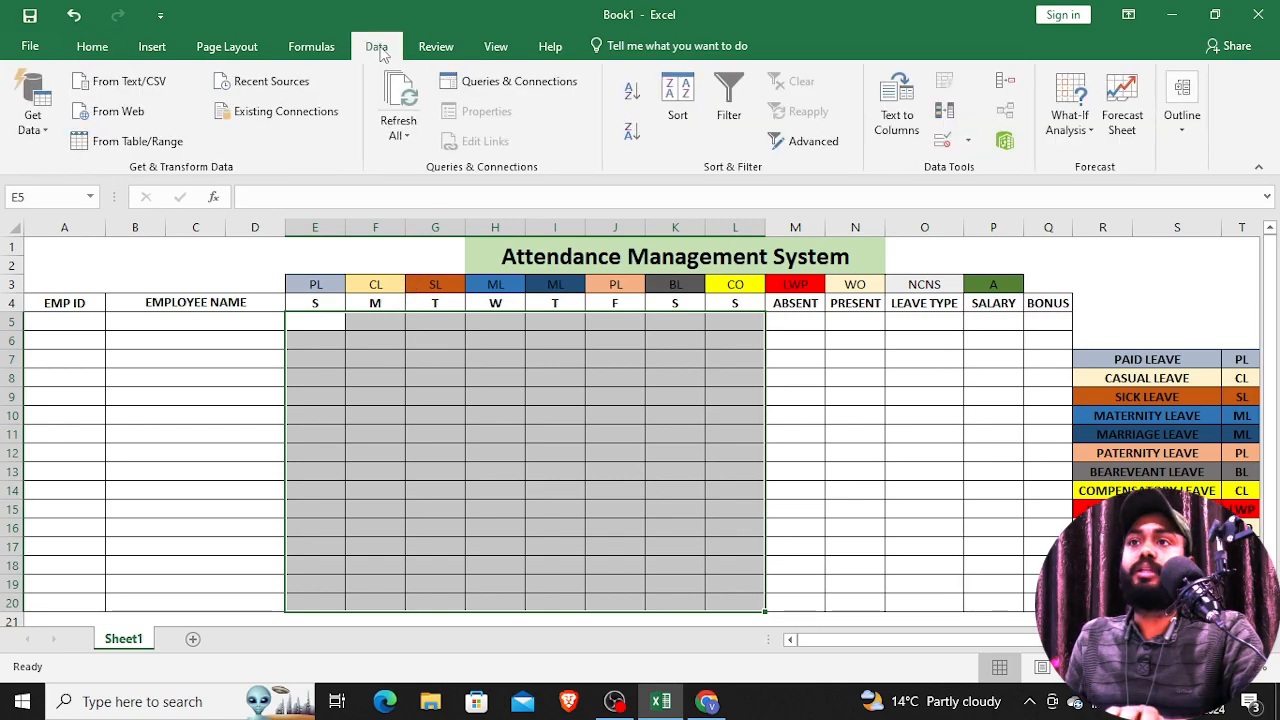
click(966, 142)
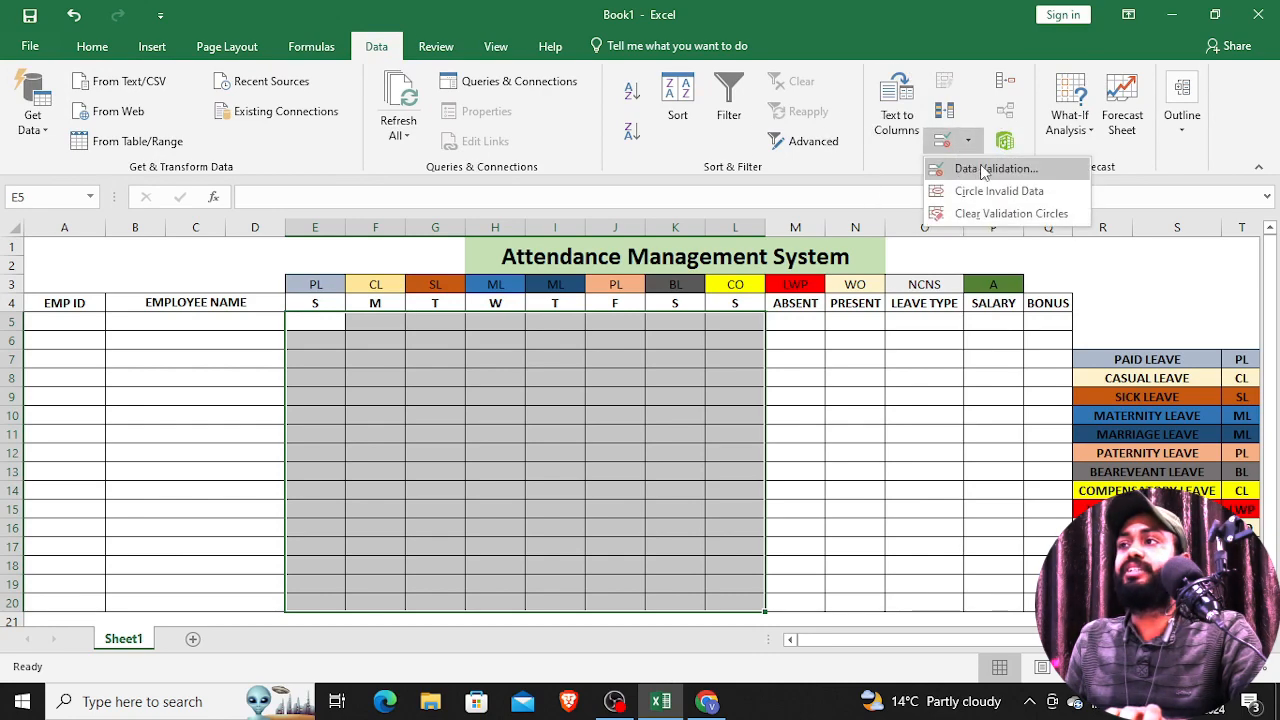
click(980, 166)
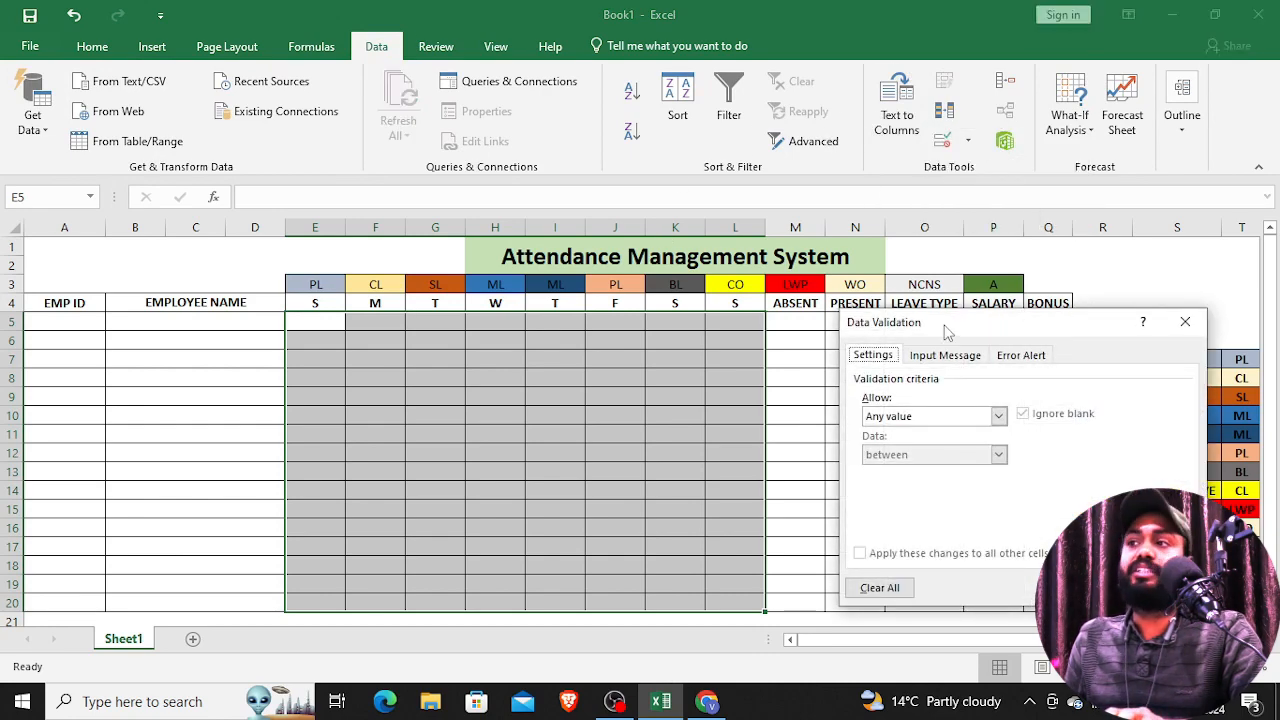
drag(949, 326, 523, 196)
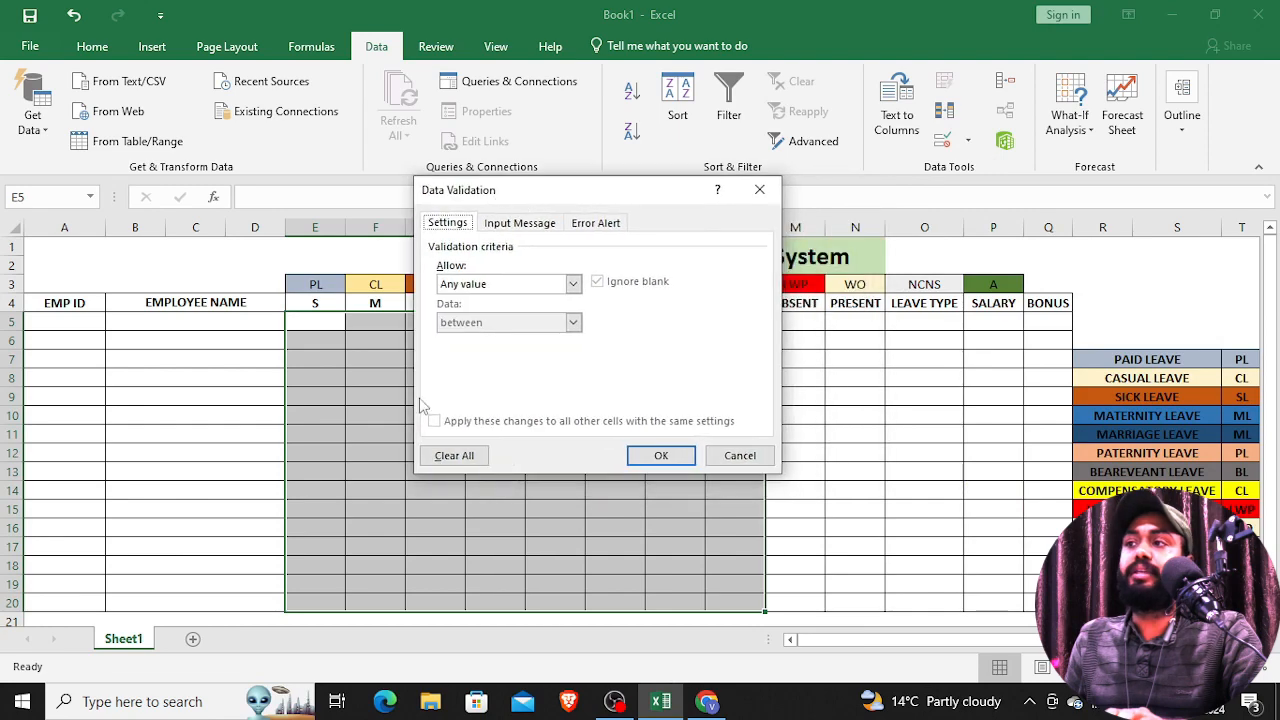
click(571, 286)
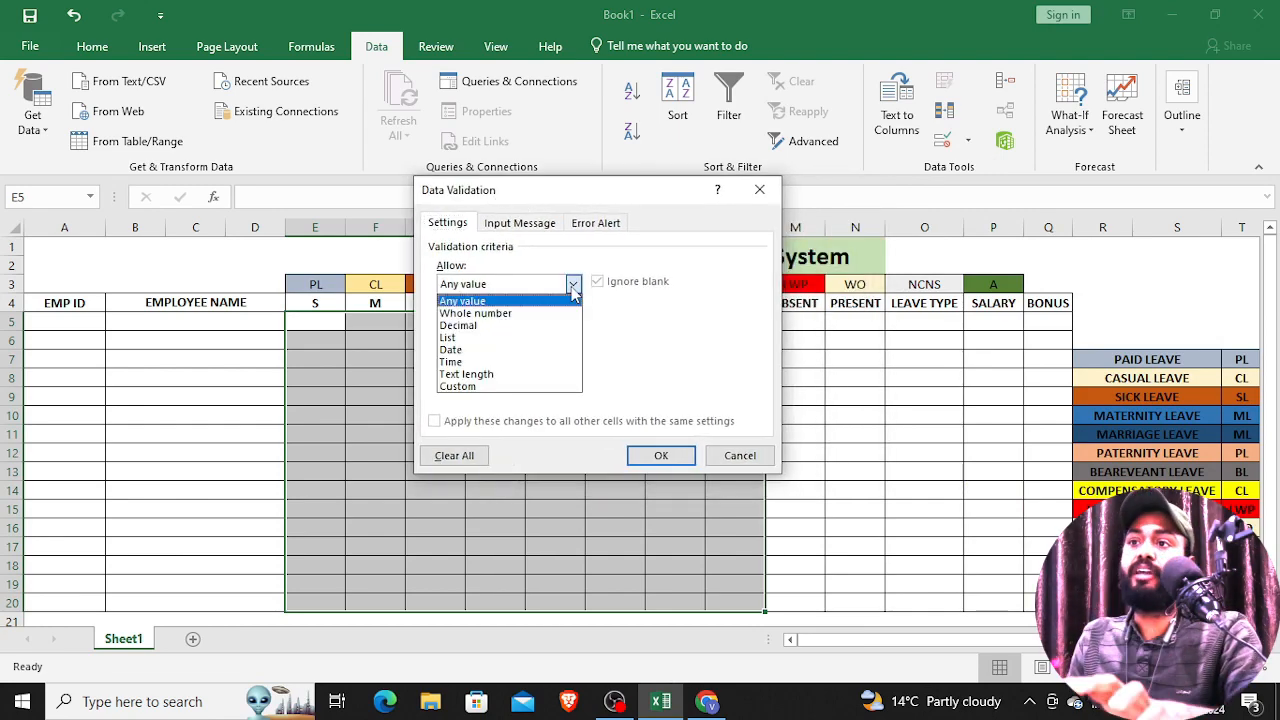
click(476, 340)
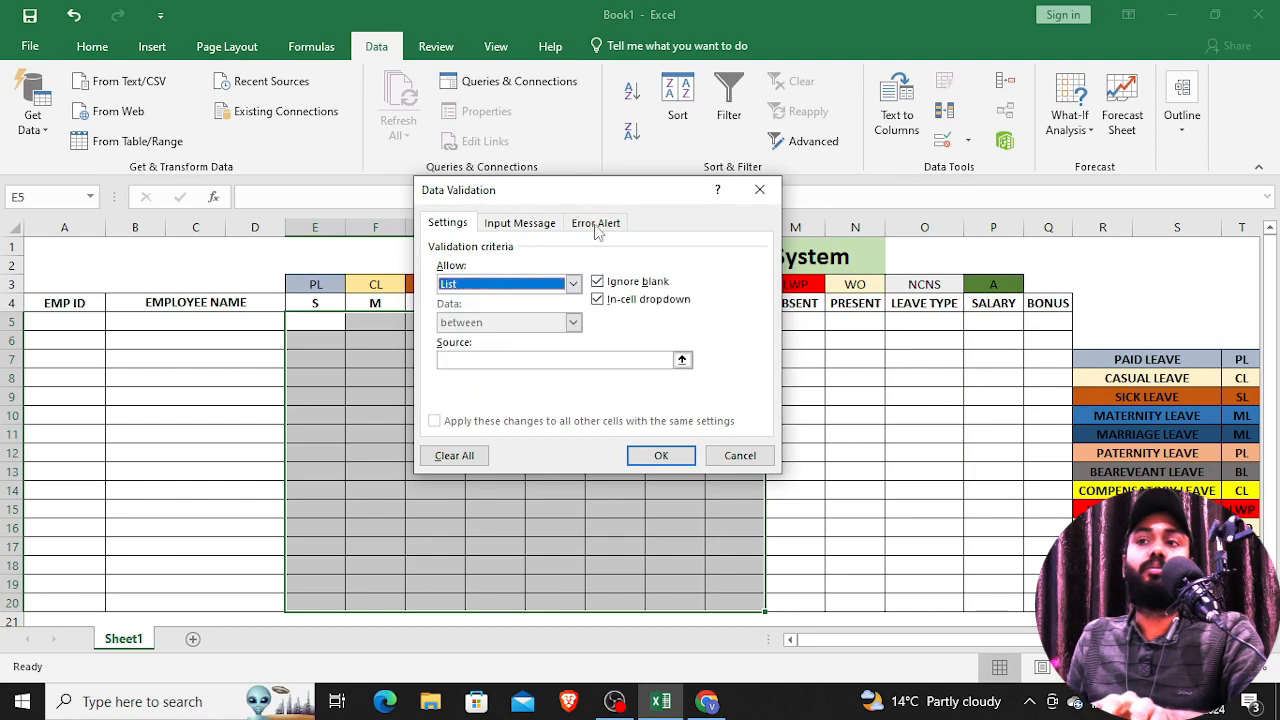
- Set the validation list source to PL,CL,SL,ML,ML,PL,BL,CL,LWP,WO,NCNS,A and apply it to the attendance grid
drag(597, 195, 902, 257)
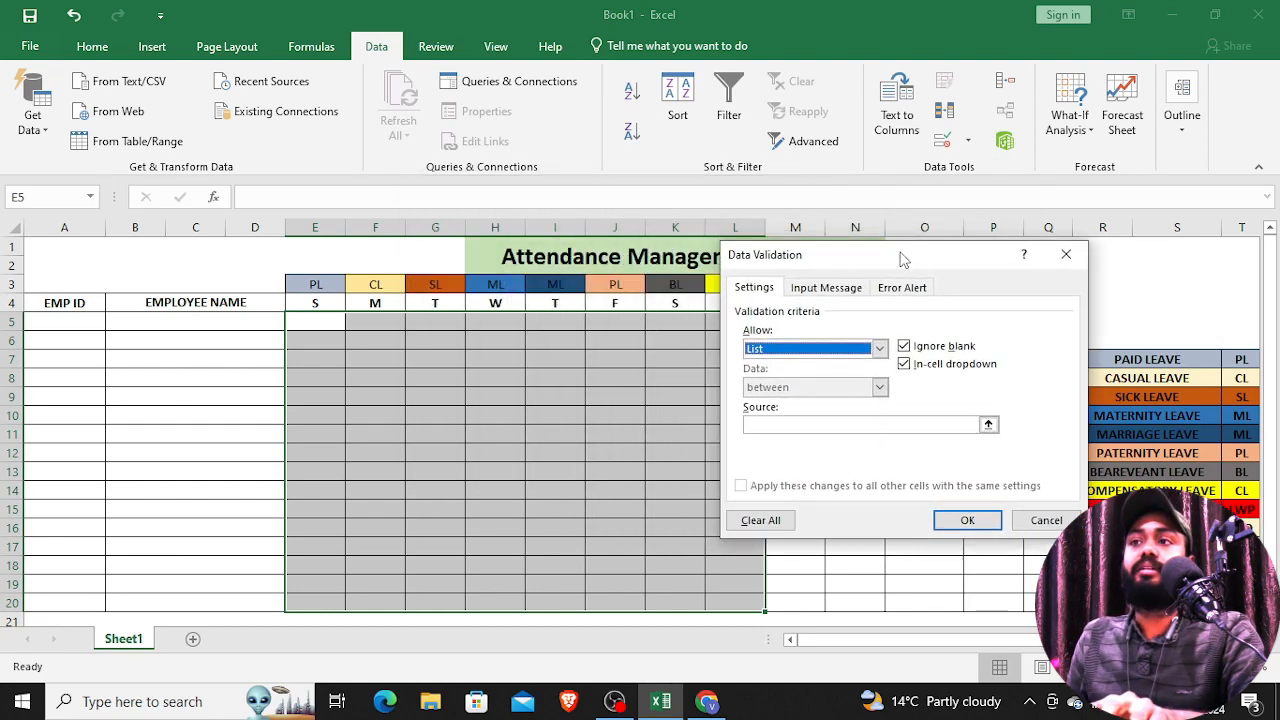
click(774, 424)
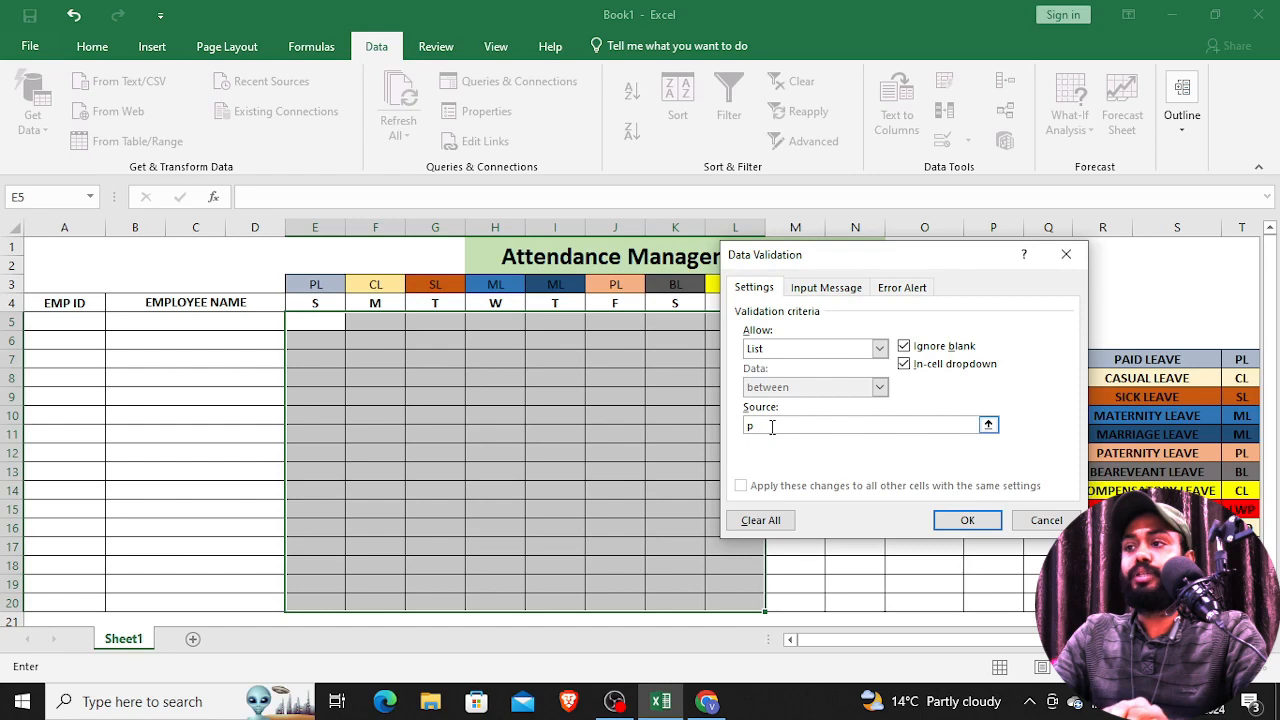
text(PL,BL,CL,LWP,WO,NCNS,A)
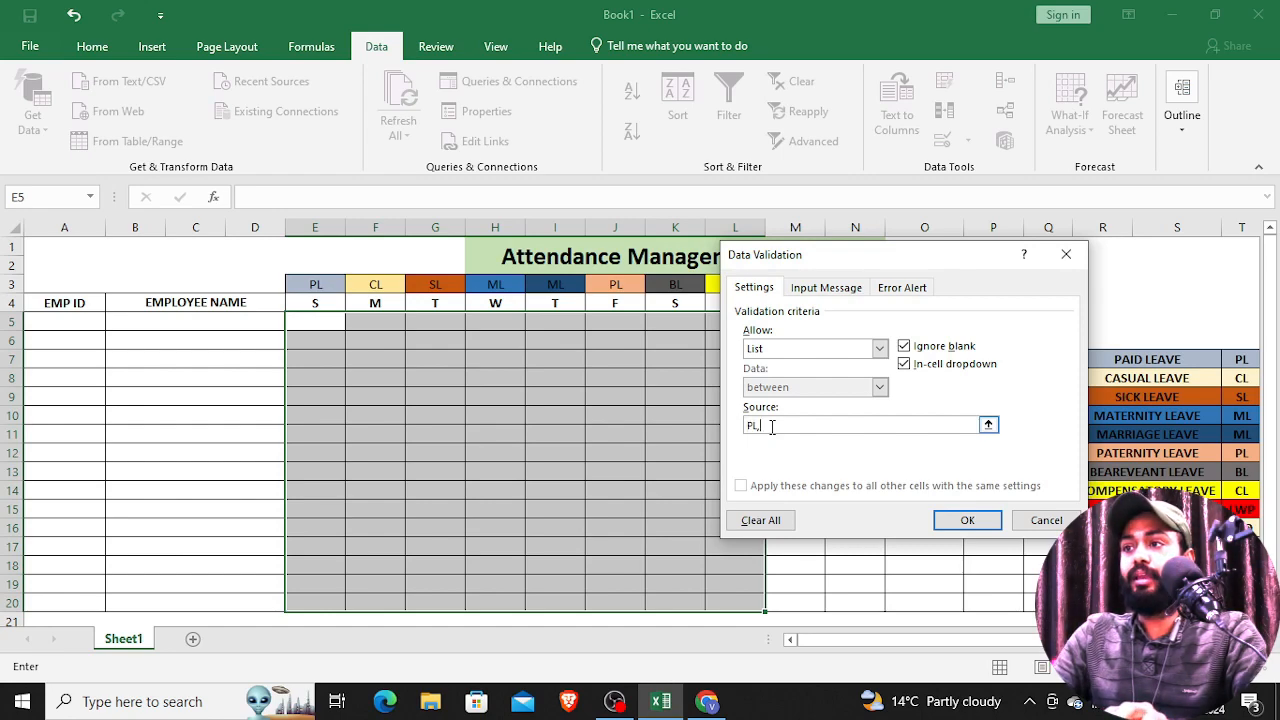
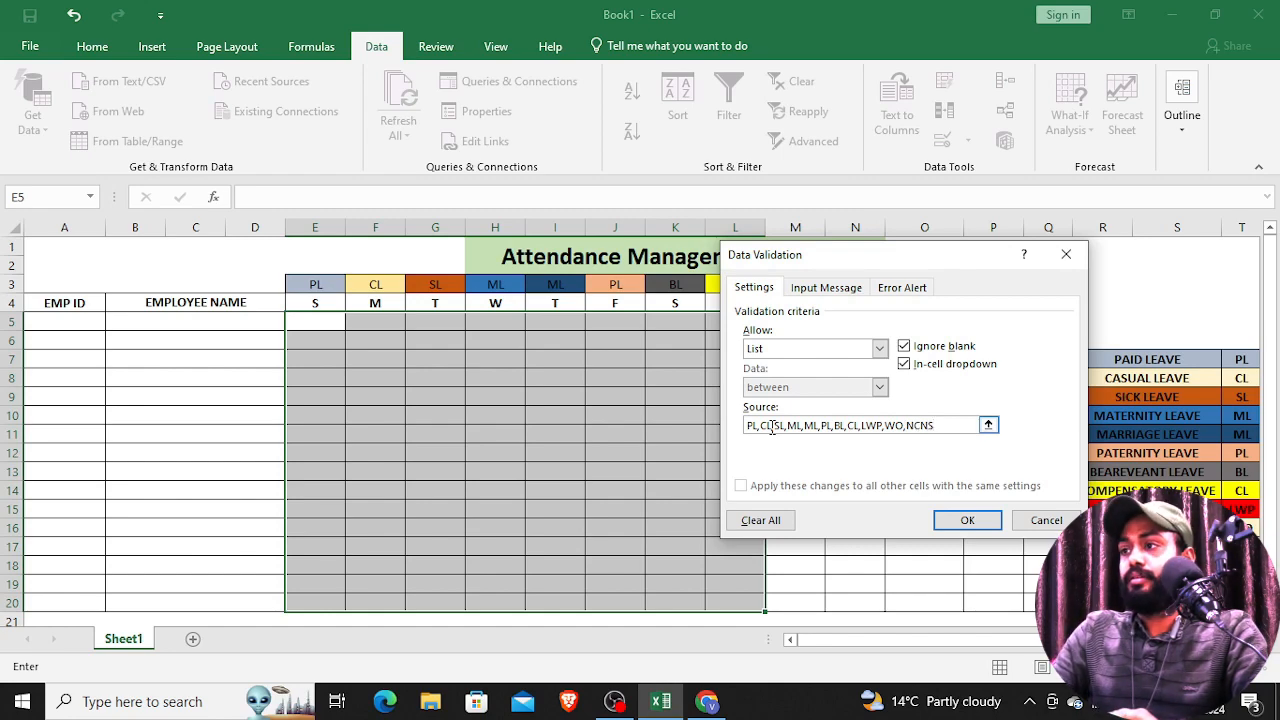
text(A)
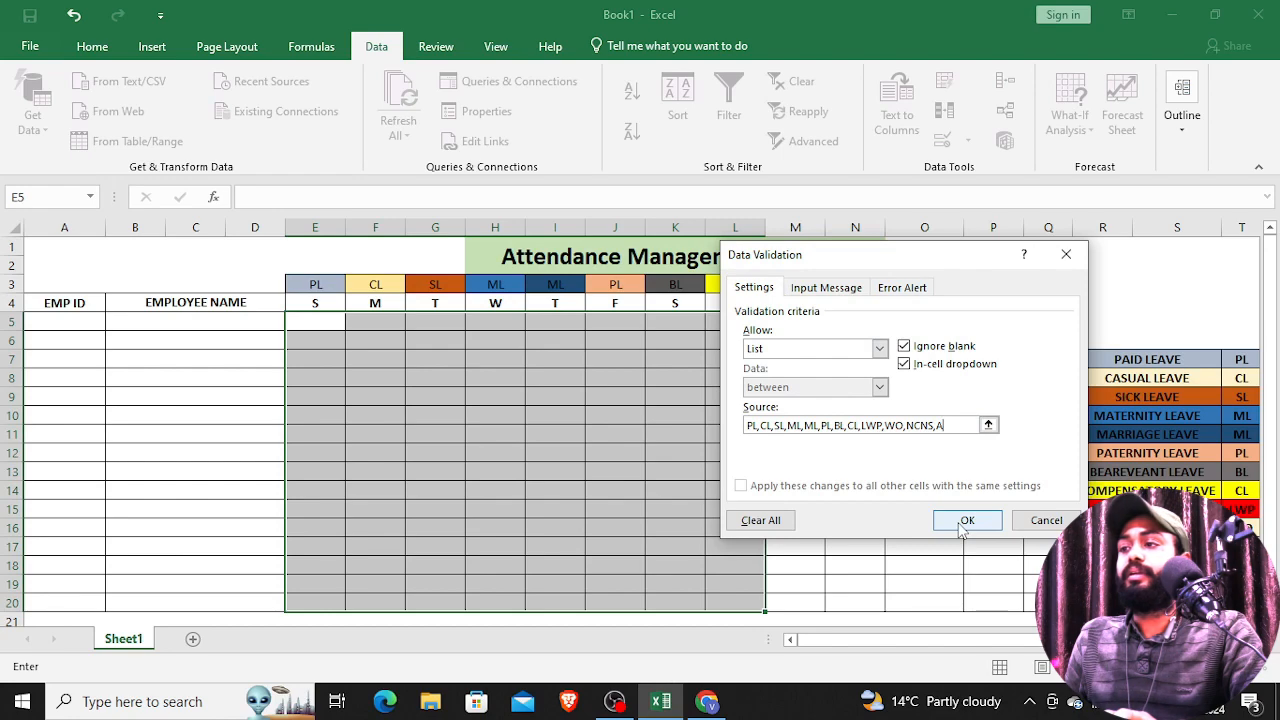
click(964, 521)
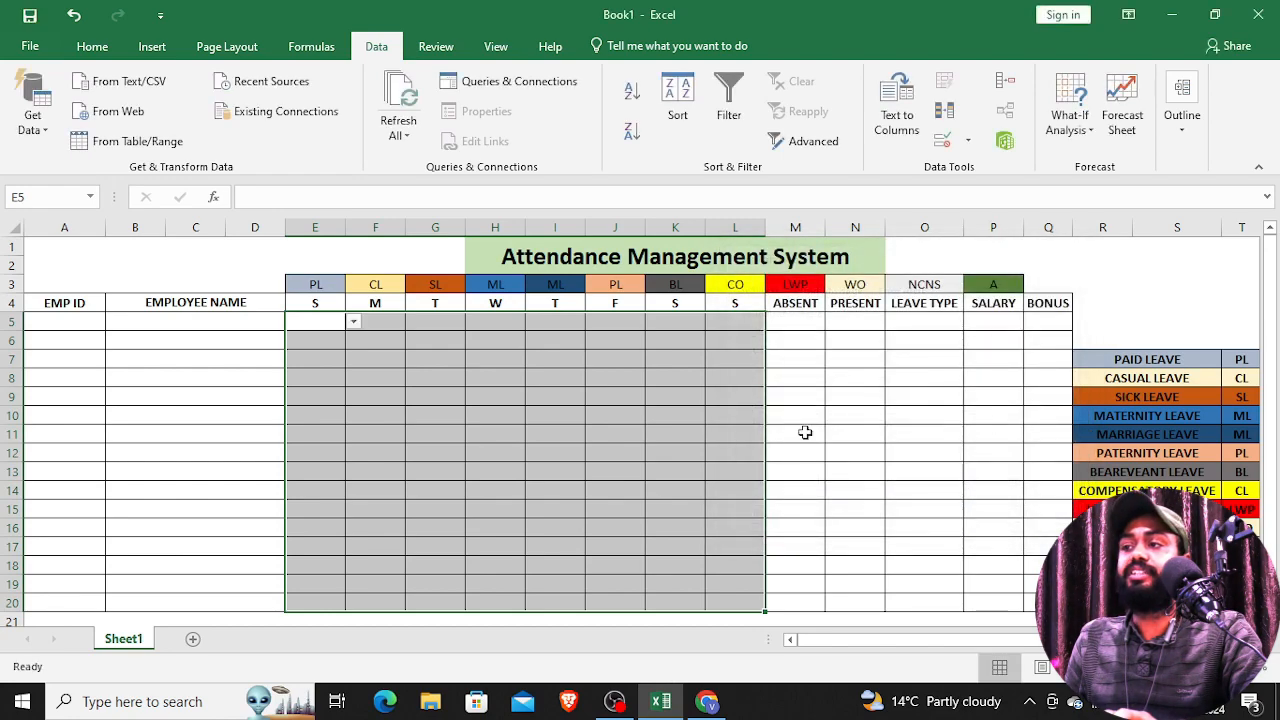
- Check several cells across rows 5 to 8 of the attendance grid for the in-cell dropdown
click(395, 339)
click(327, 320)
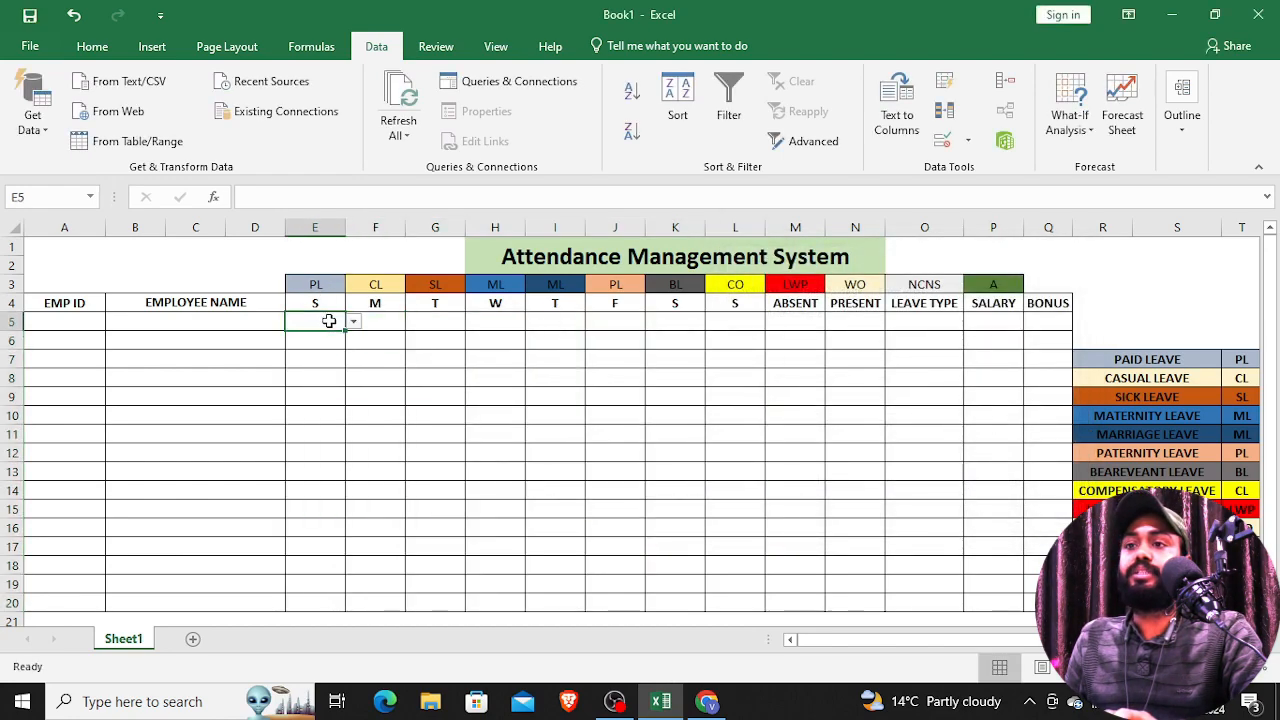
click(376, 322)
click(442, 335)
click(500, 329)
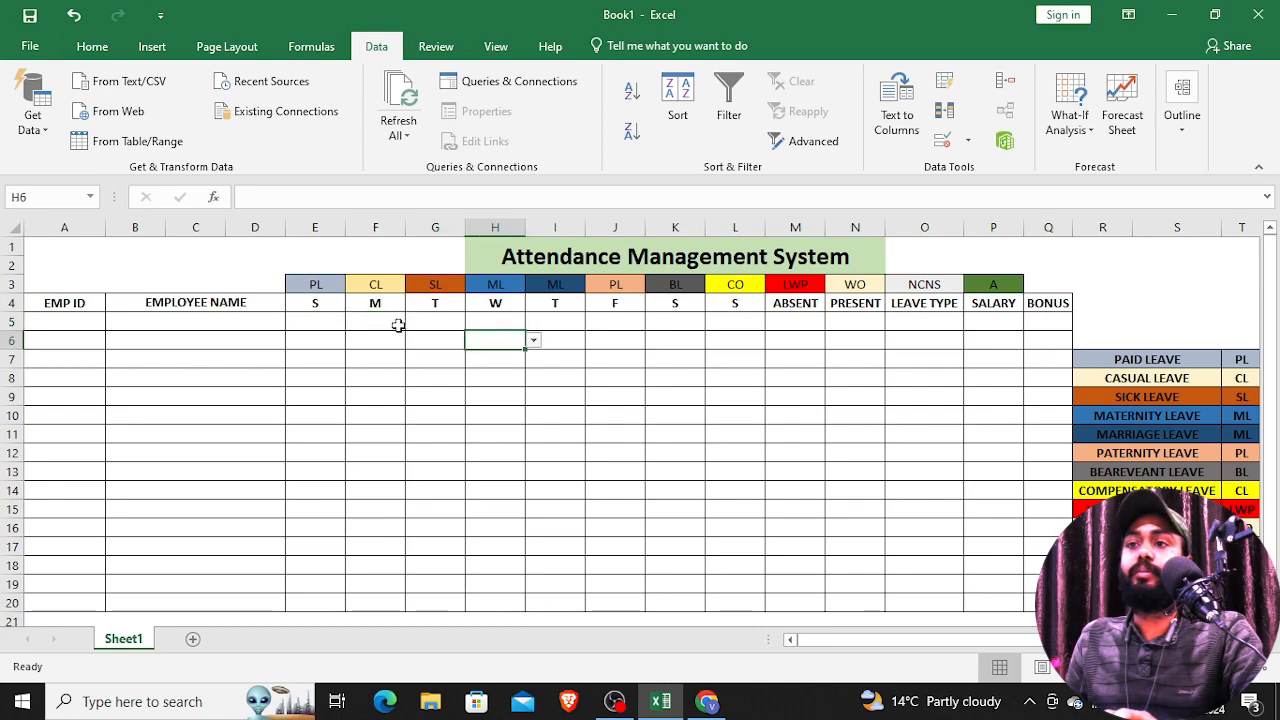
click(399, 323)
click(442, 357)
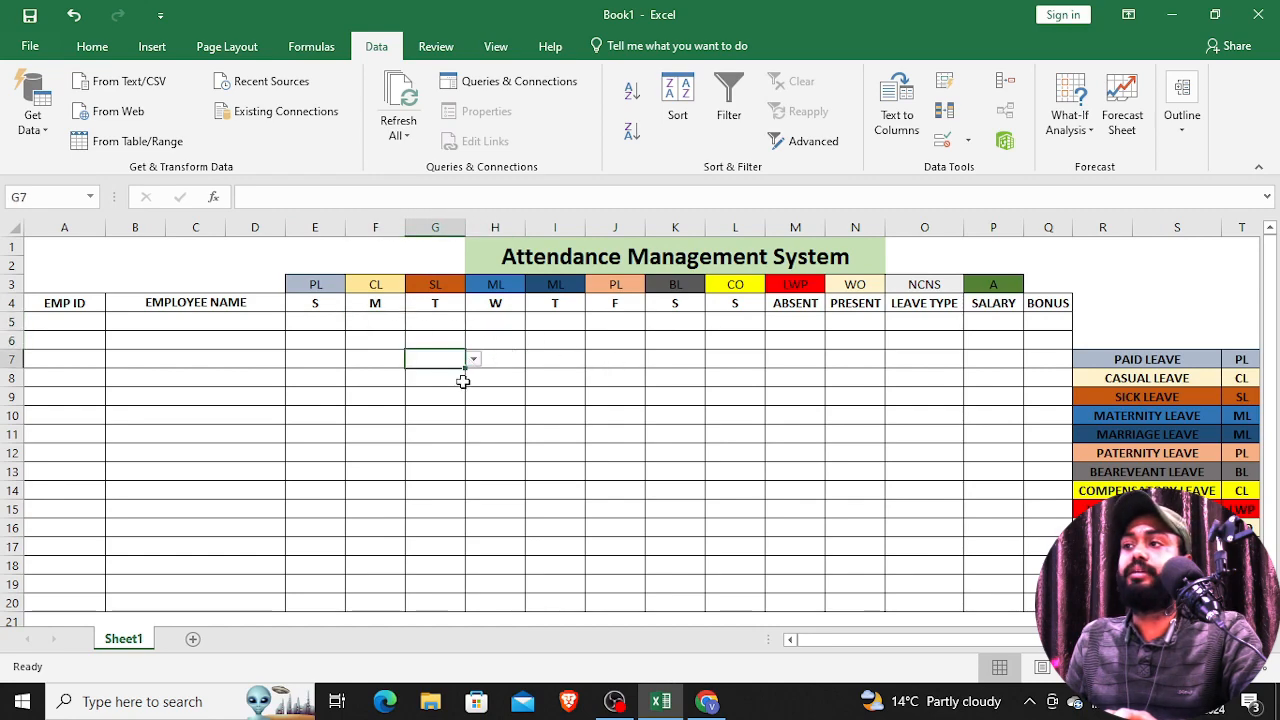
click(463, 380)
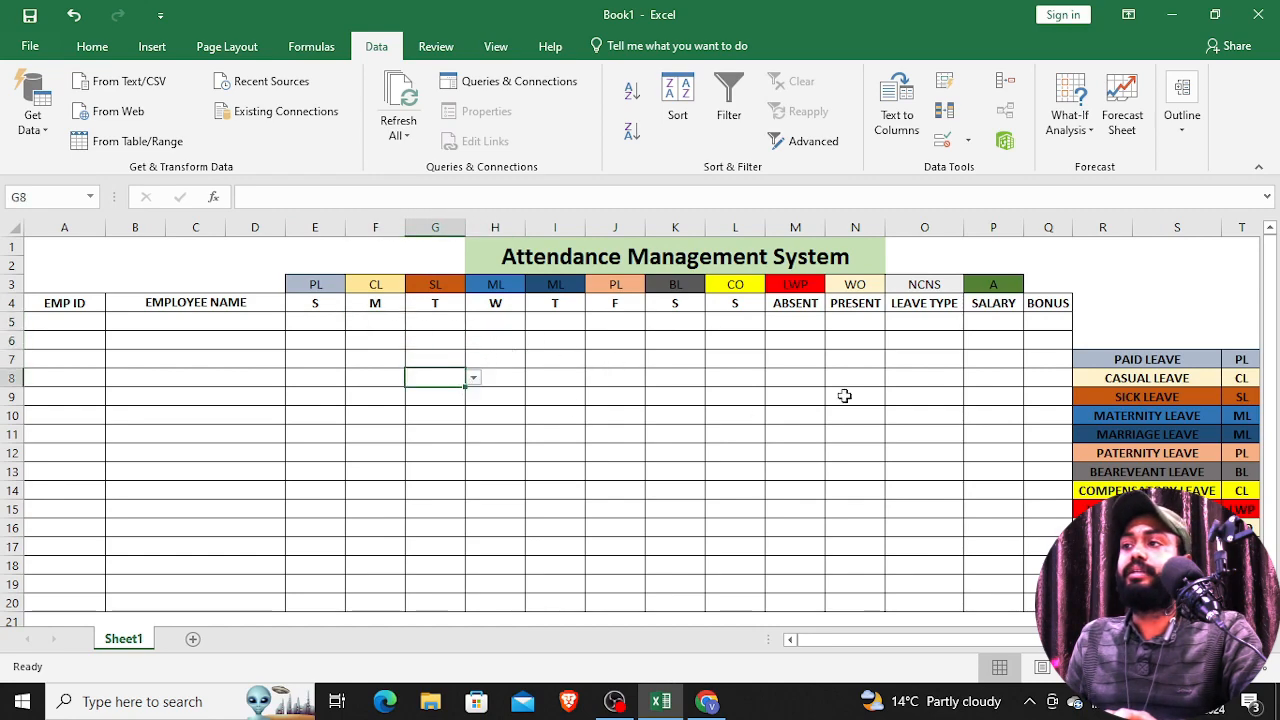
- Open data validation for the LEAVE TYPE cells O5:O20 and restrict the allowed values to a List
click(903, 325)
drag(903, 328, 910, 597)
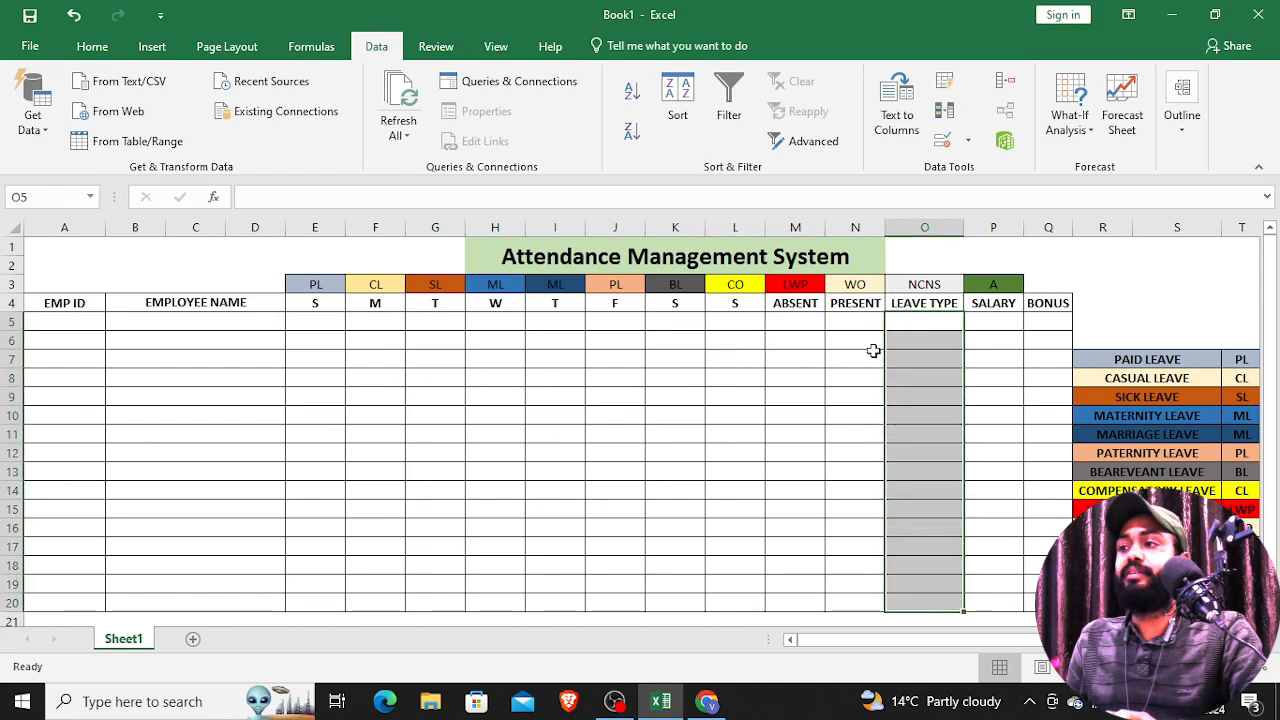
click(967, 141)
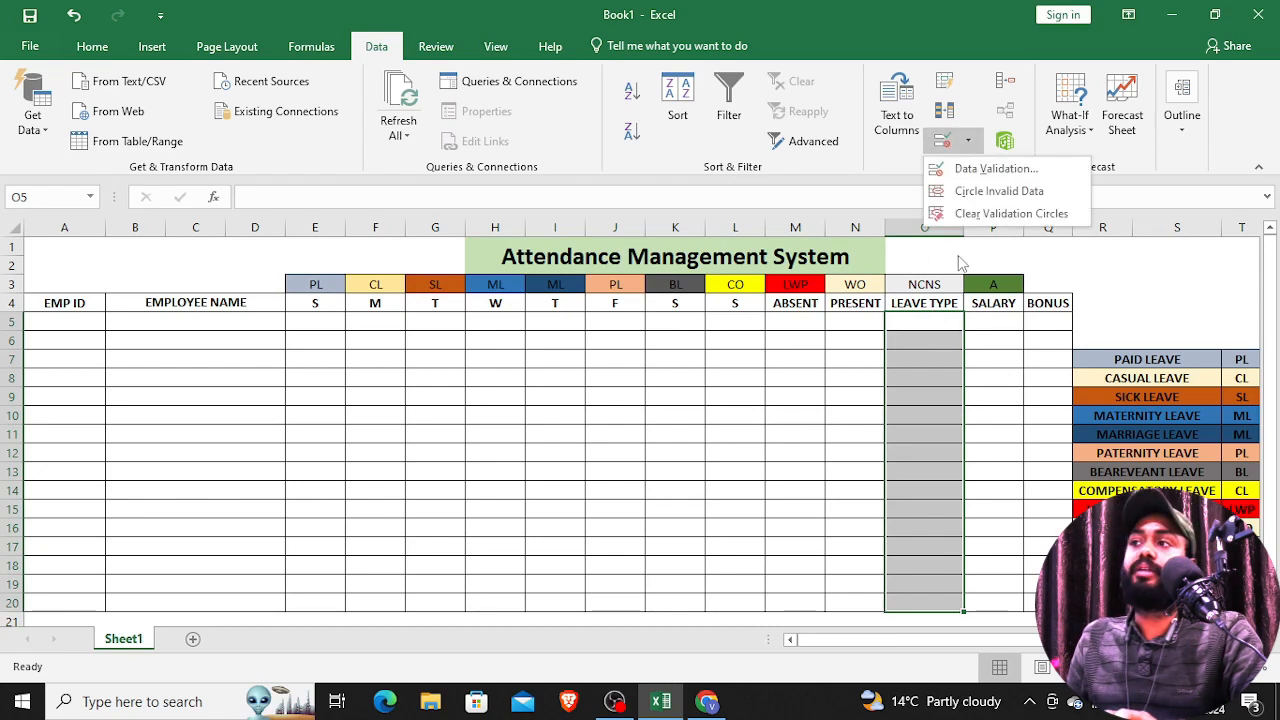
click(960, 172)
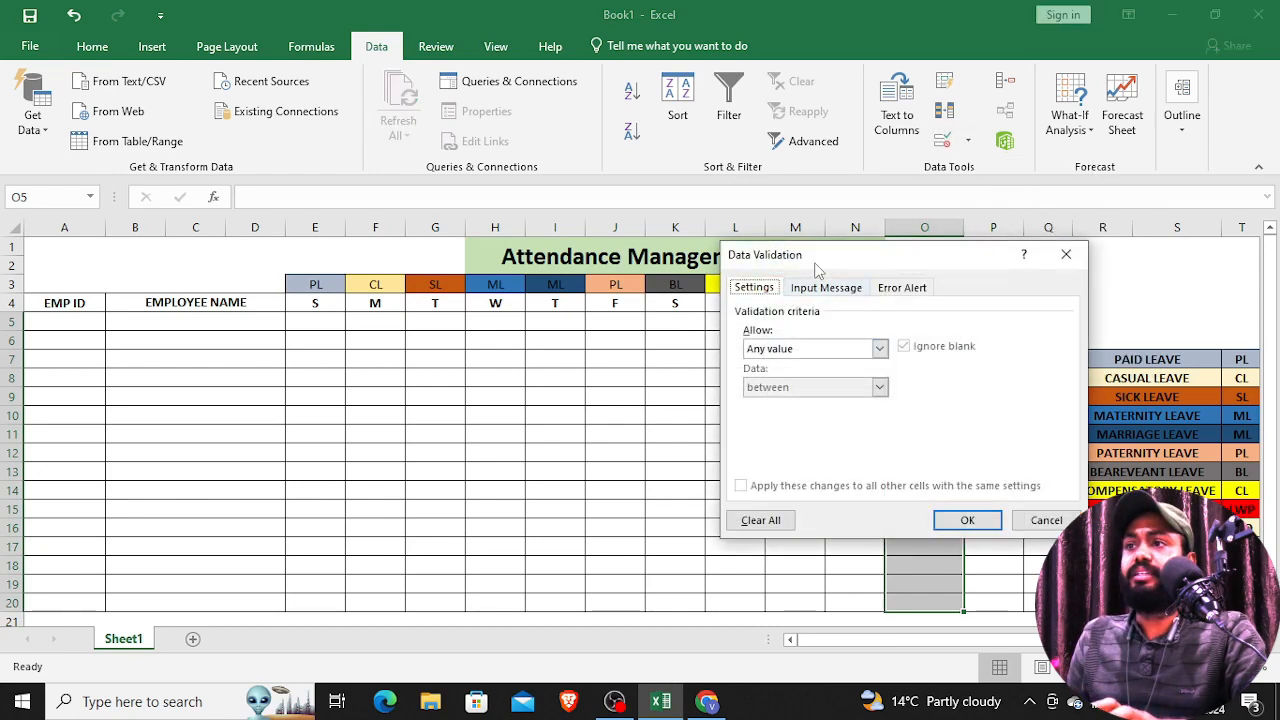
drag(814, 265, 422, 226)
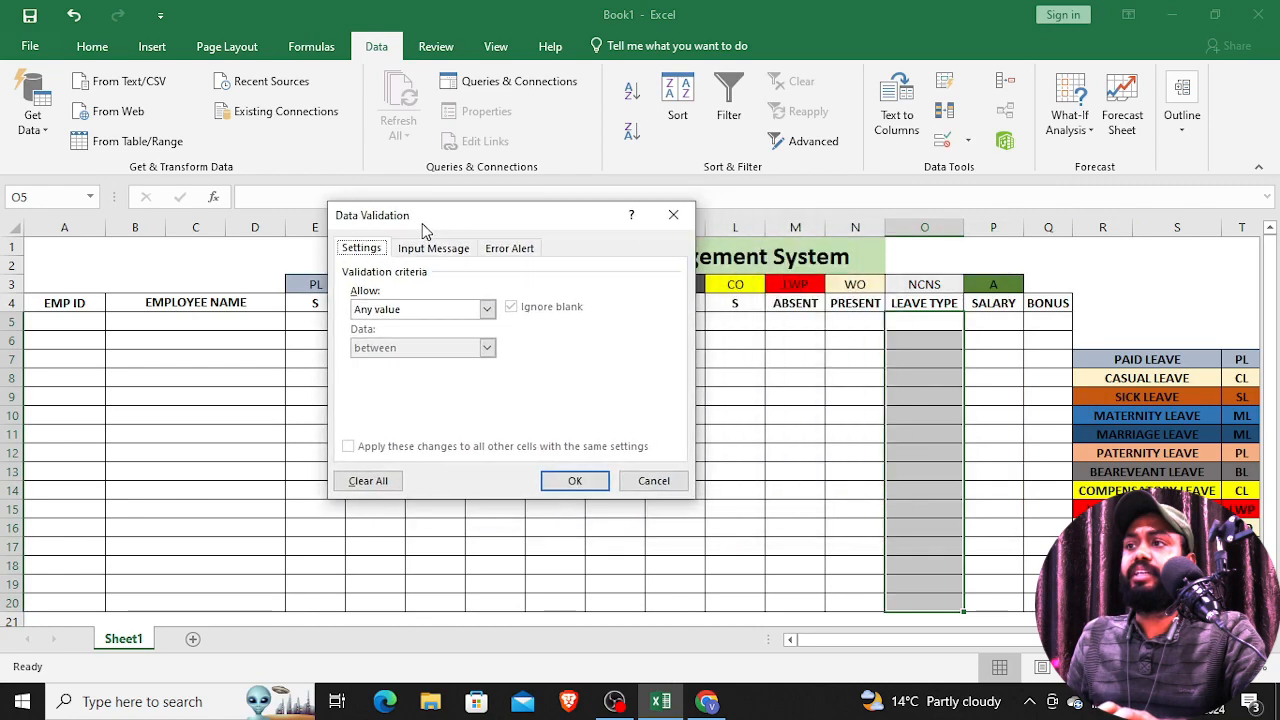
click(486, 310)
click(416, 366)
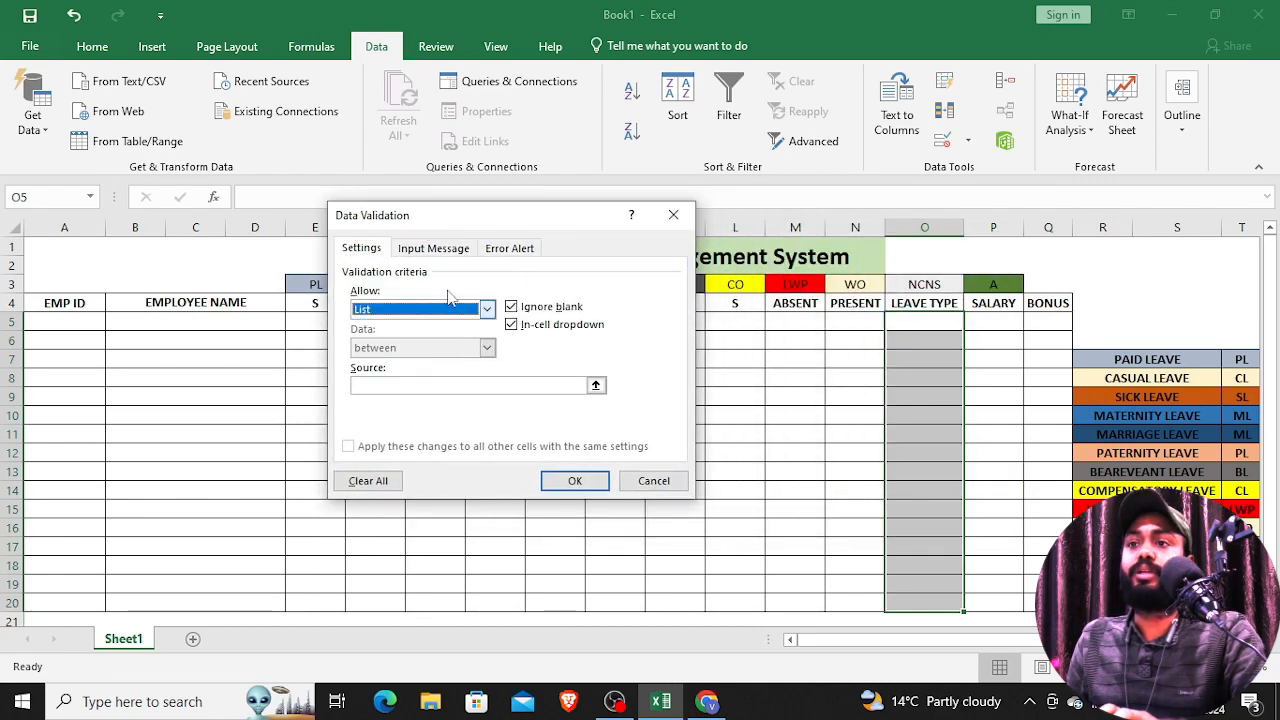
- Restrict the LEAVE TYPE cells O5:O20 to a validation list with source PL,CL,SL,ML,ML,PL,BL,CL,LWP,WO,NCNS,A
click(420, 385)
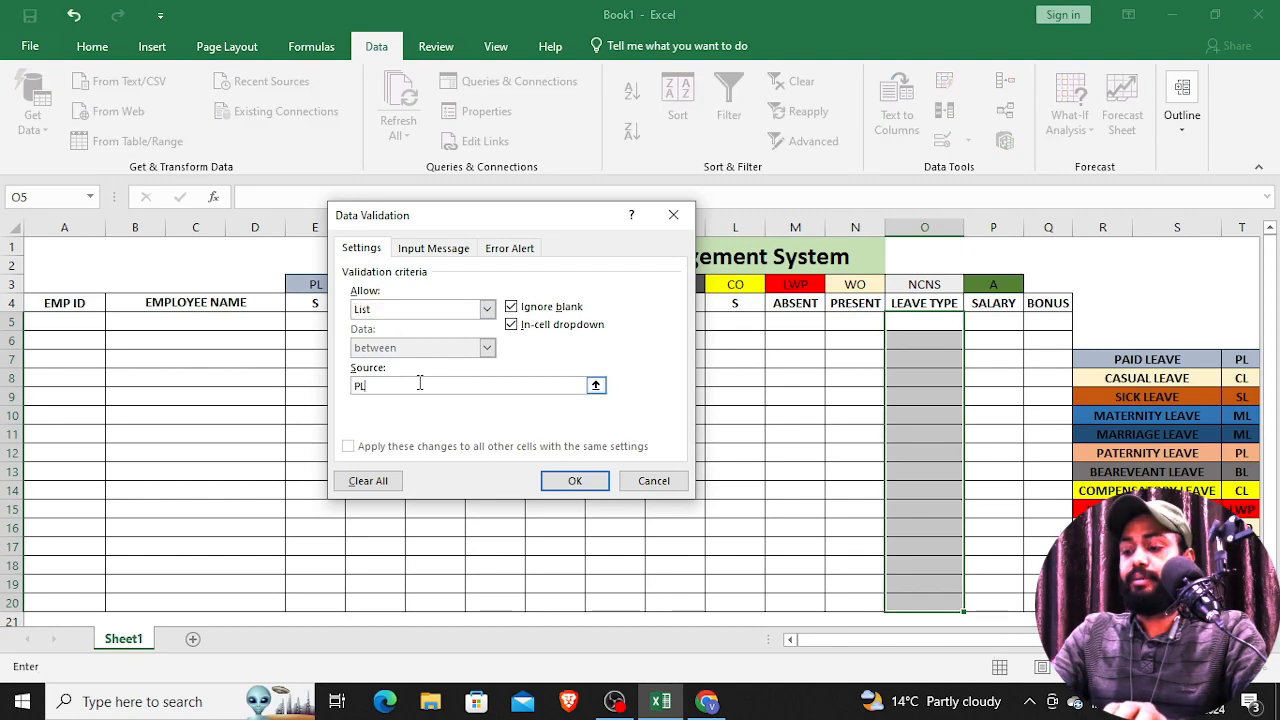
text(PL)
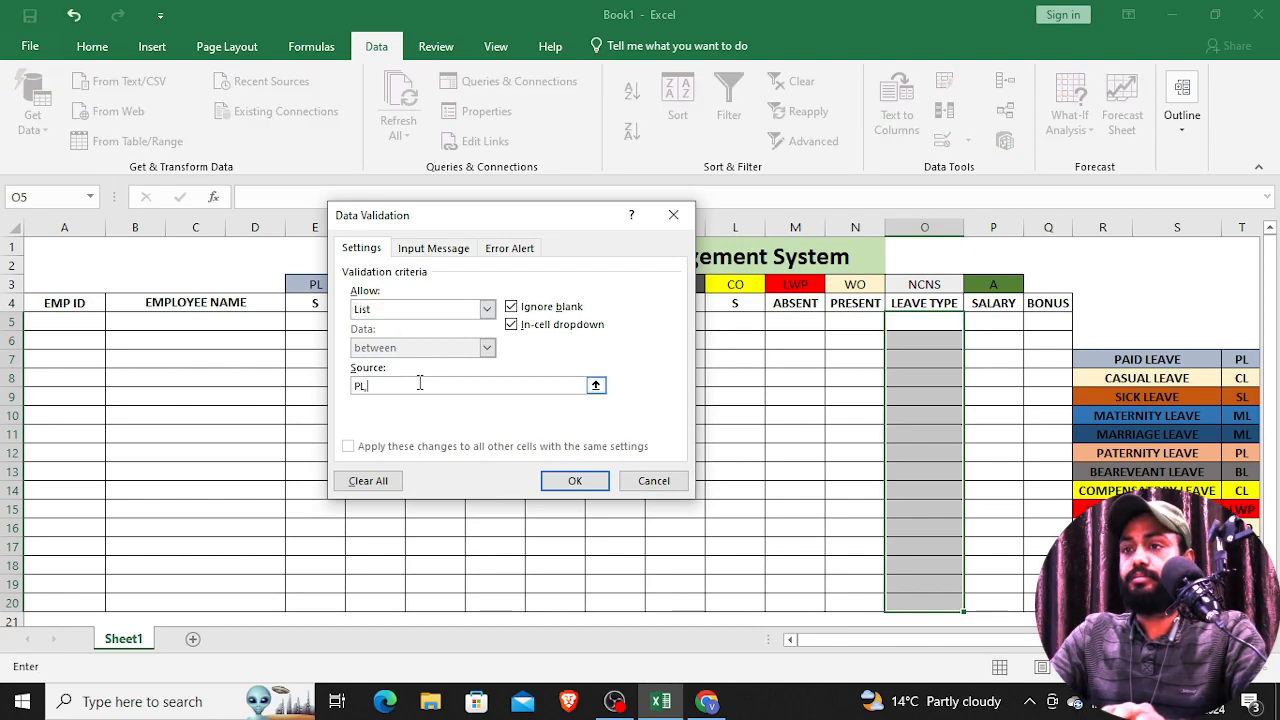
text(,CL,SL,)
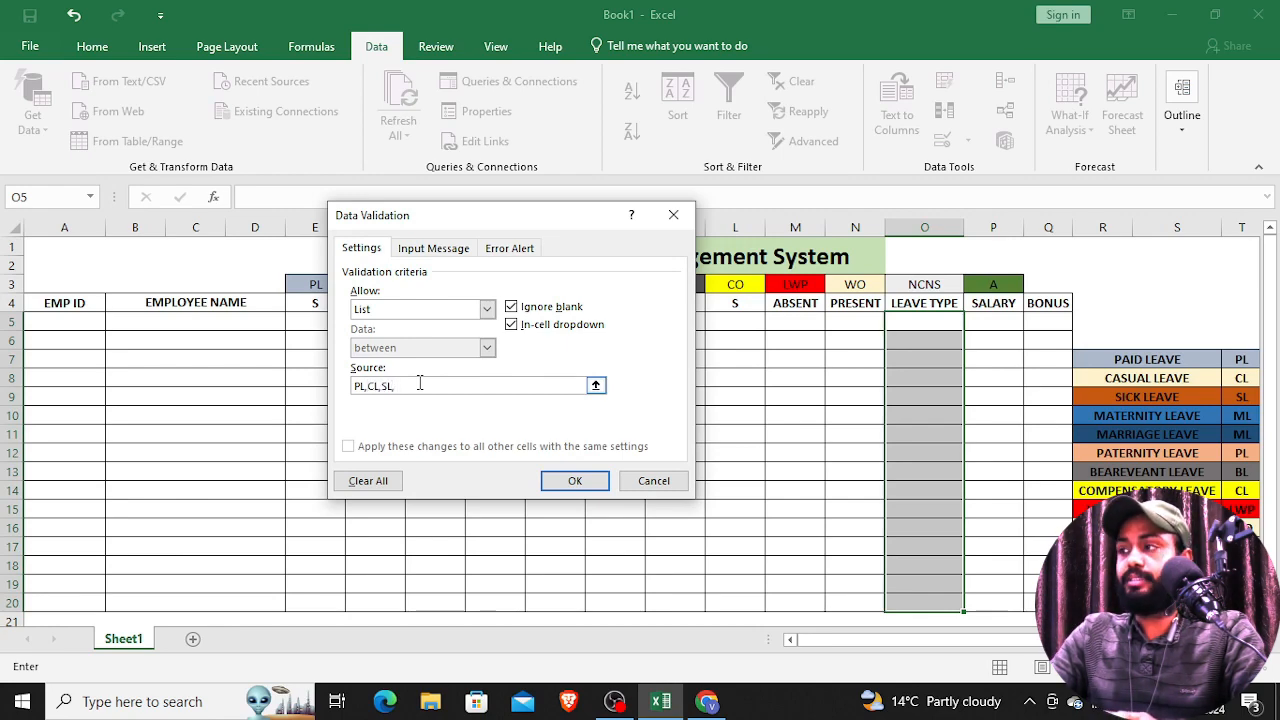
text(ML,ML,PL)
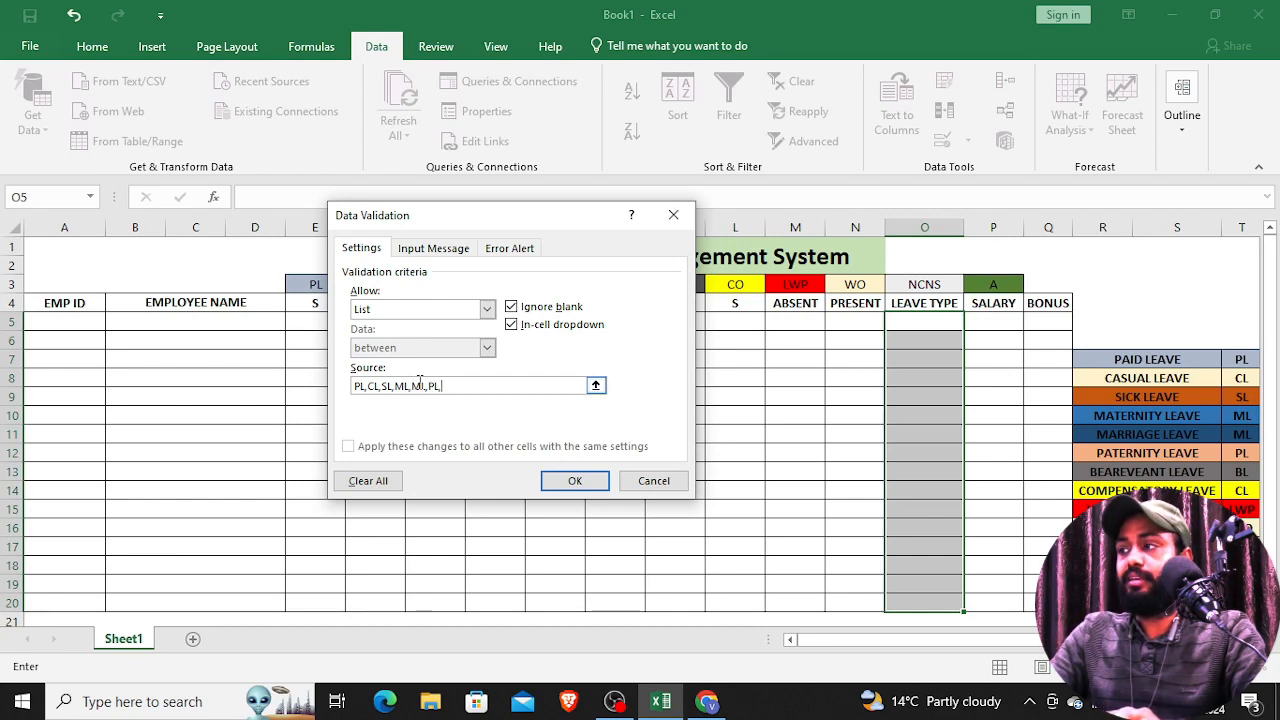
text(,BL,CL,L)
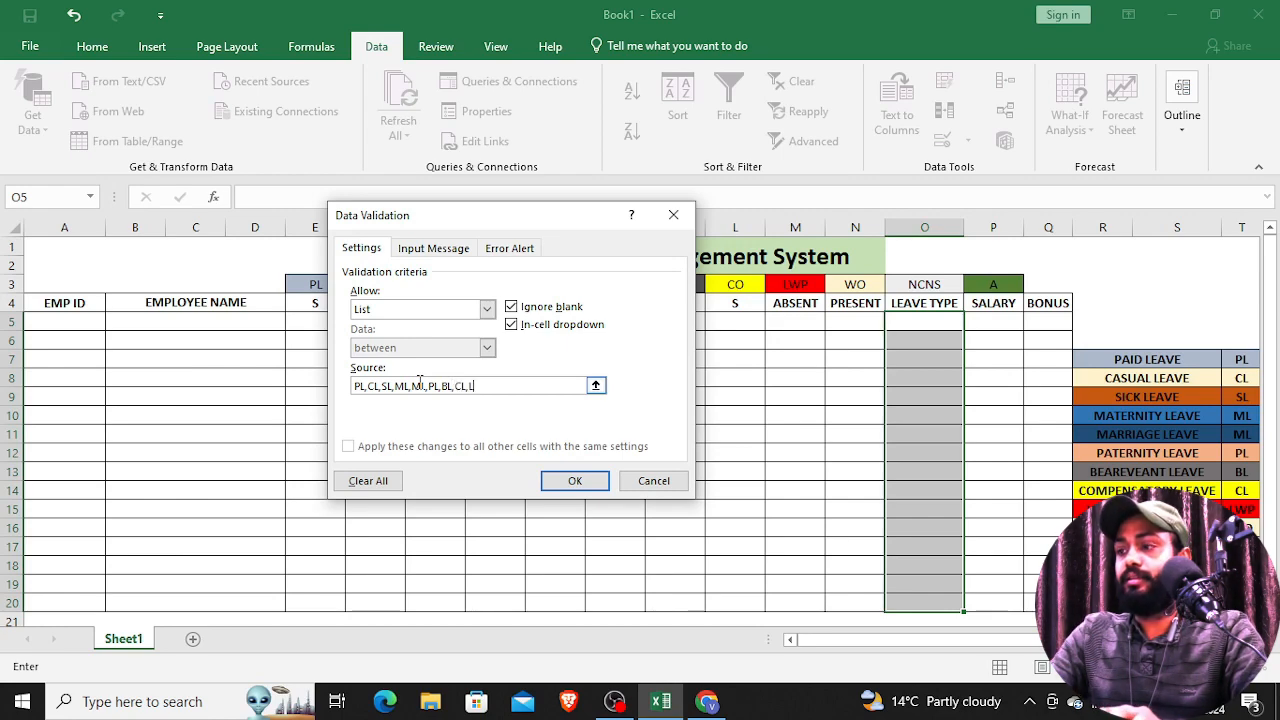
text(WP,WO)
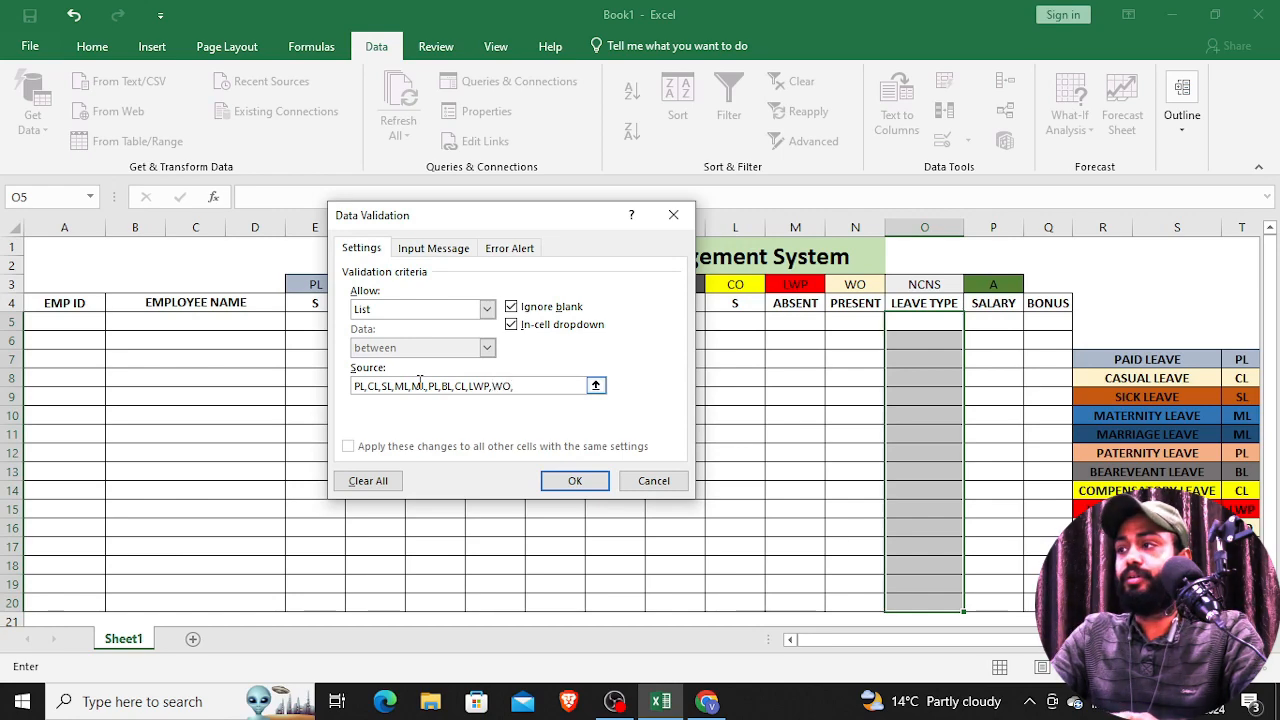
text(,NCNS)
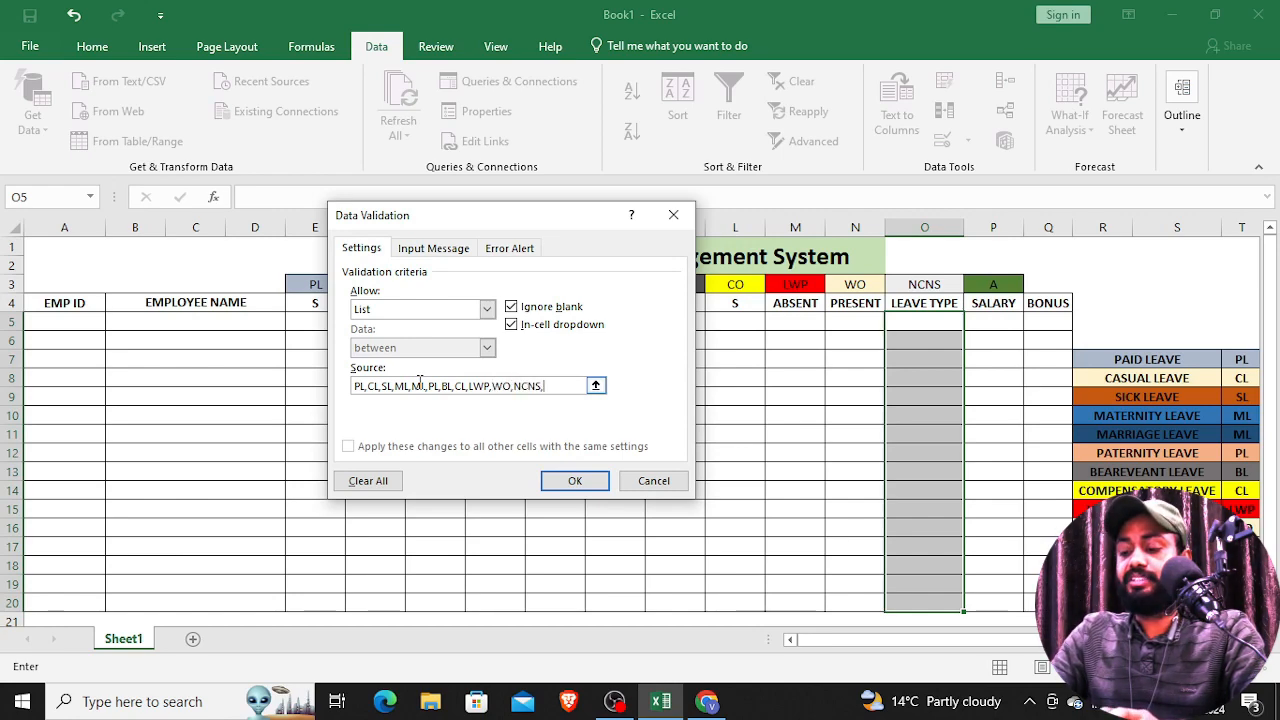
text(,A)
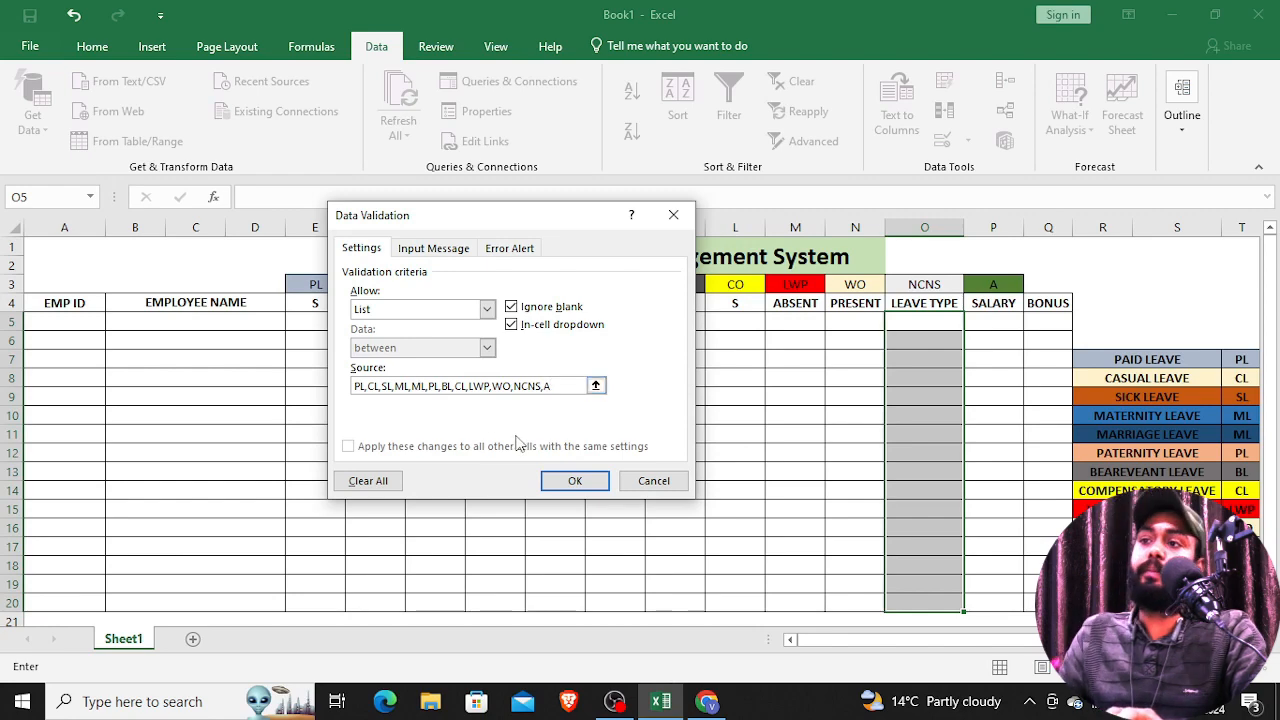
click(576, 481)
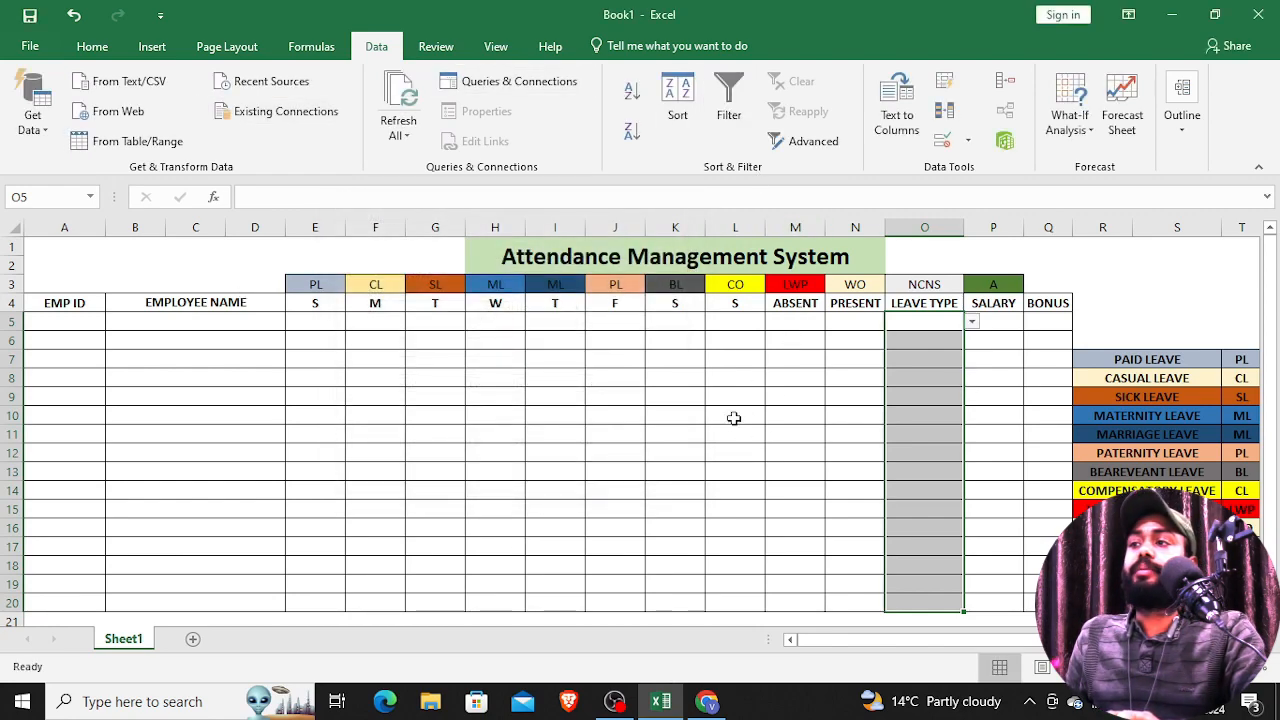
- Set up a Text That Contains highlighting rule for the text PL on the day cells E5:L20
click(308, 321)
drag(308, 321, 717, 610)
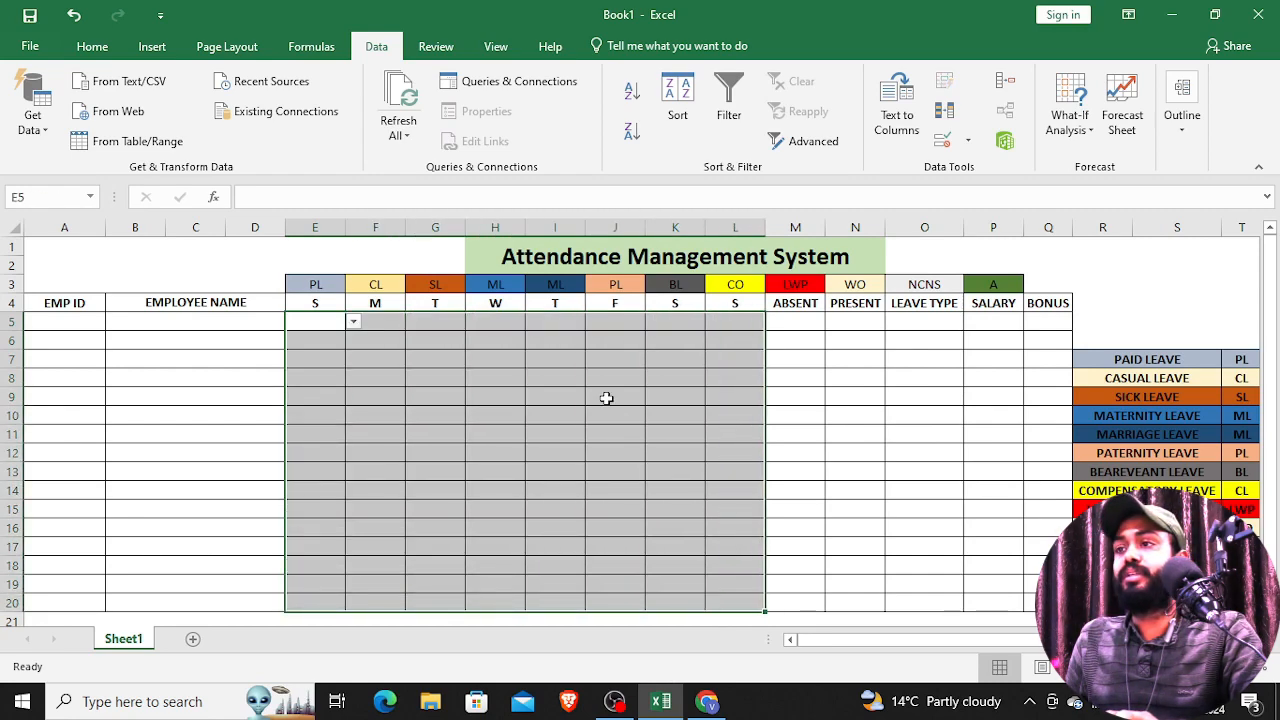
click(90, 46)
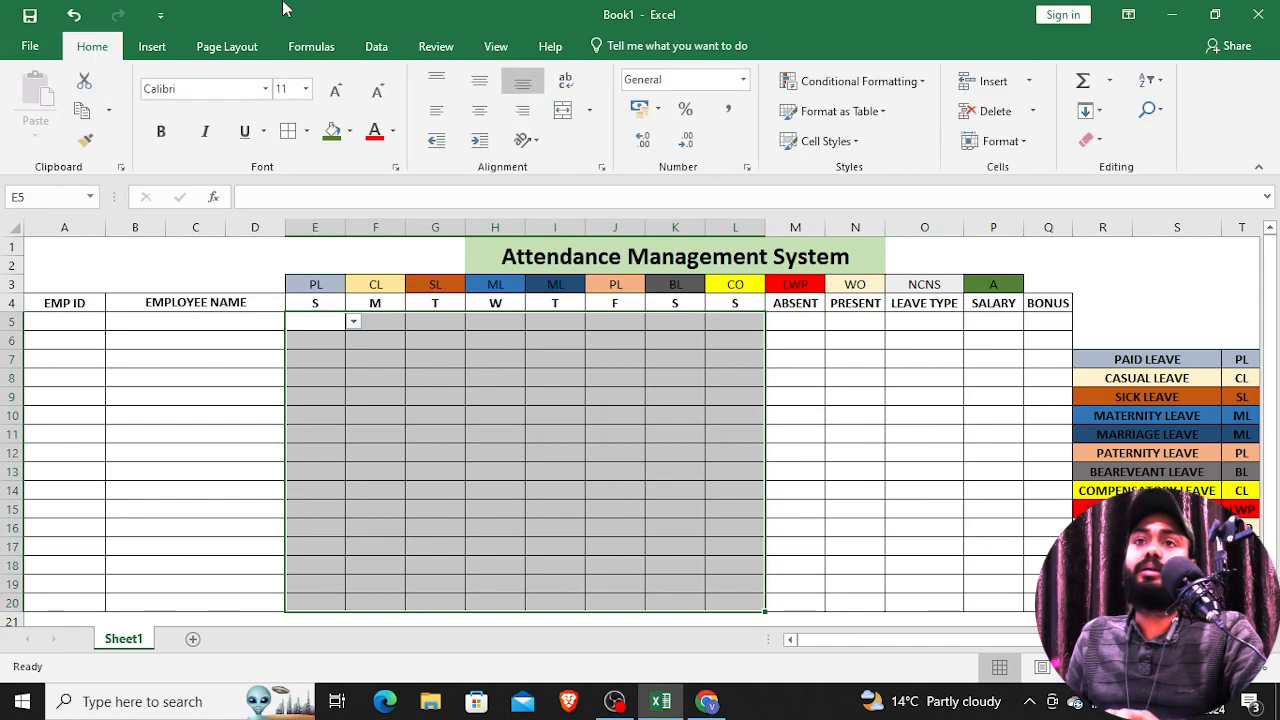
click(916, 88)
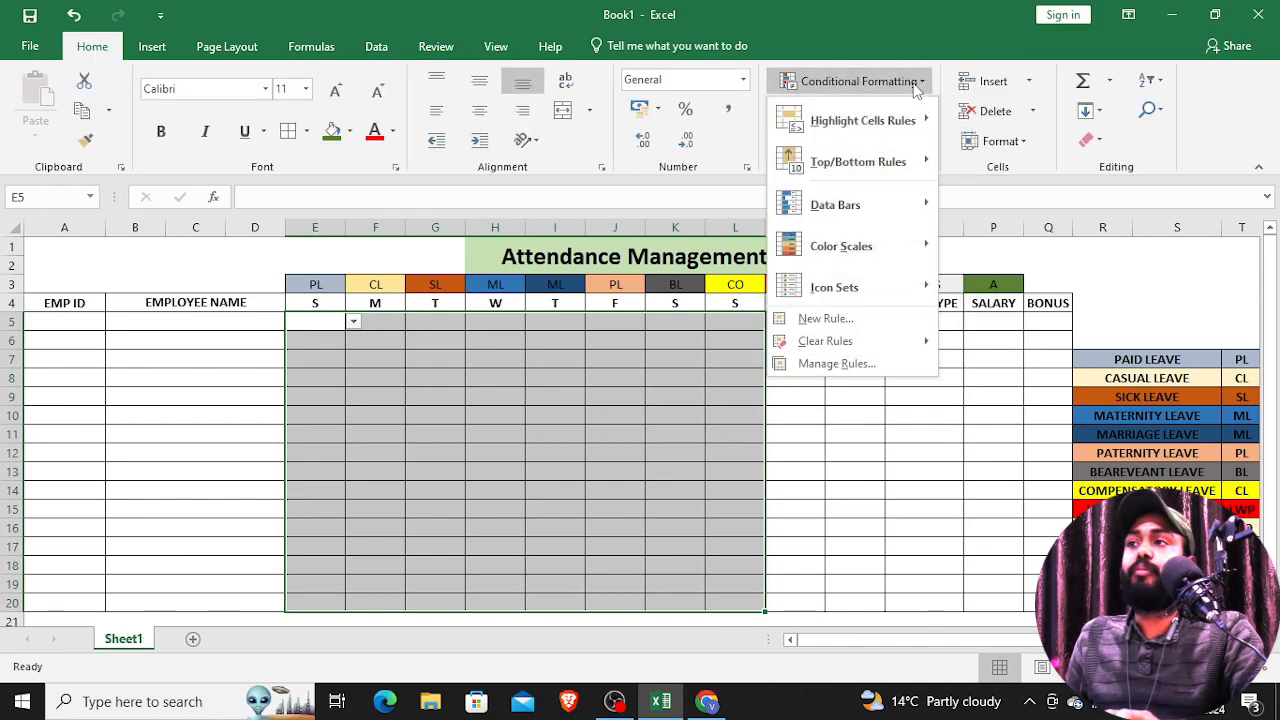
mouse_move(903, 137)
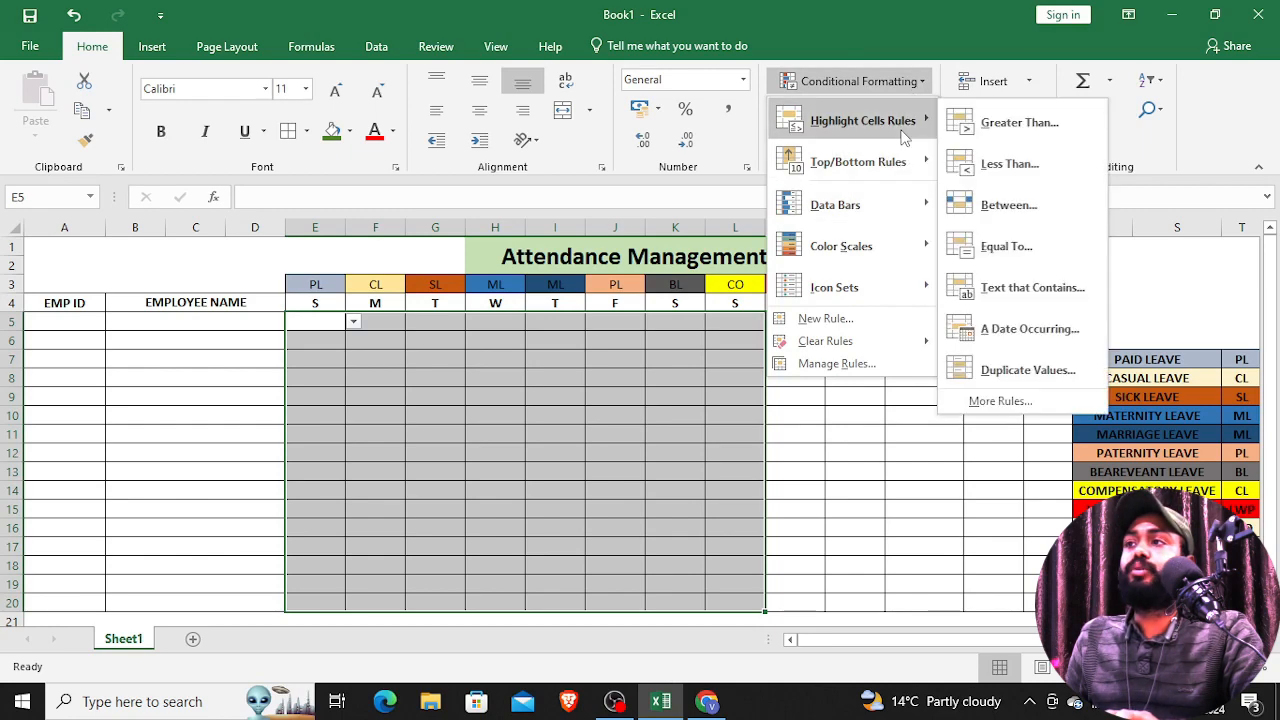
click(1030, 287)
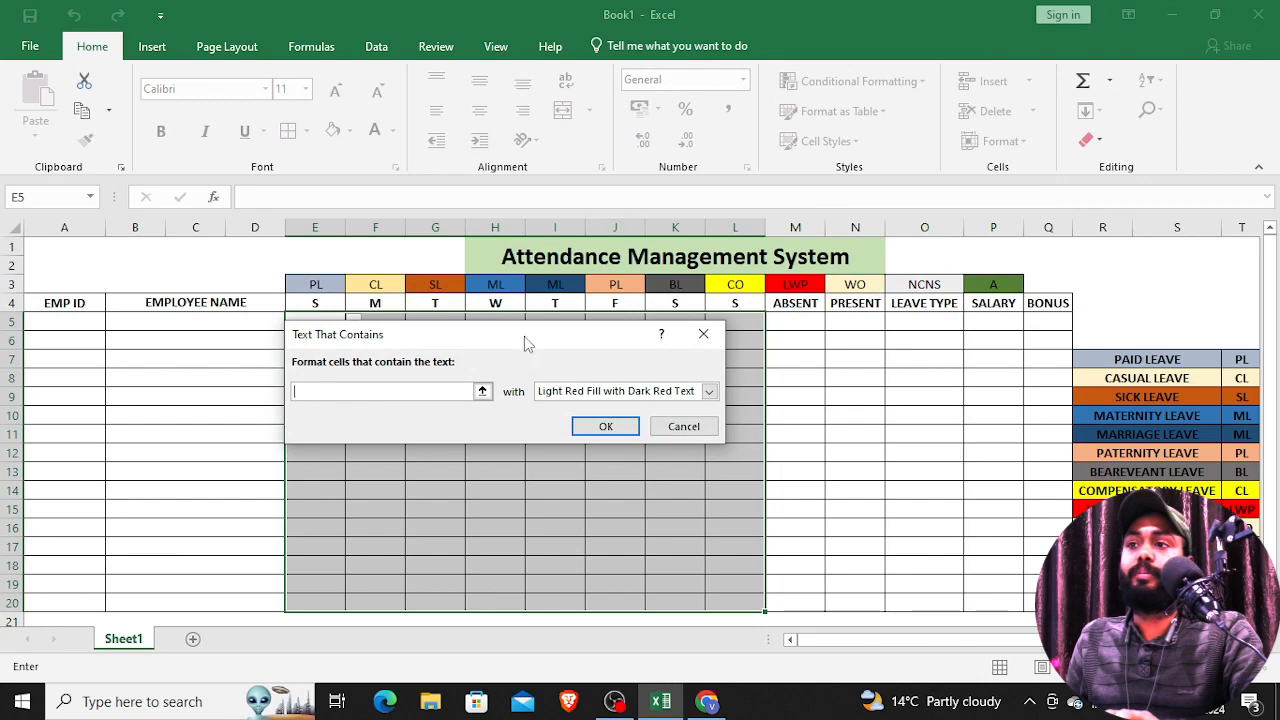
drag(730, 355, 690, 308)
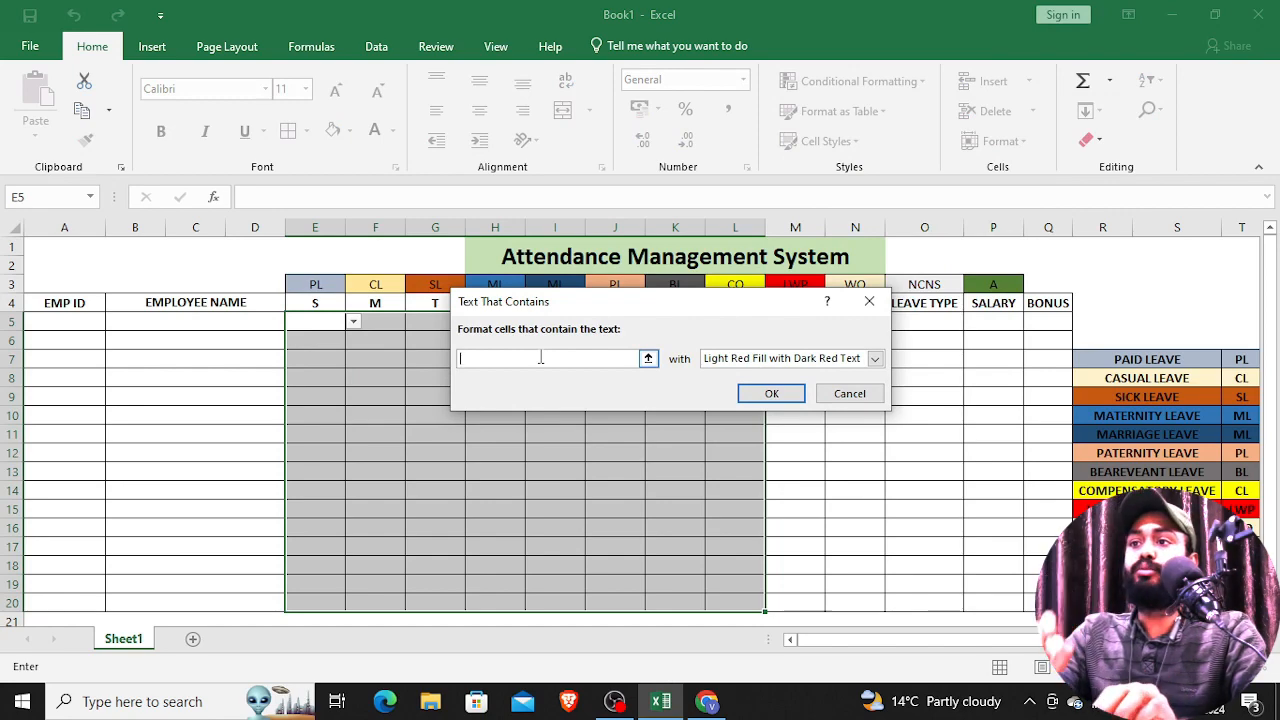
text(PL)
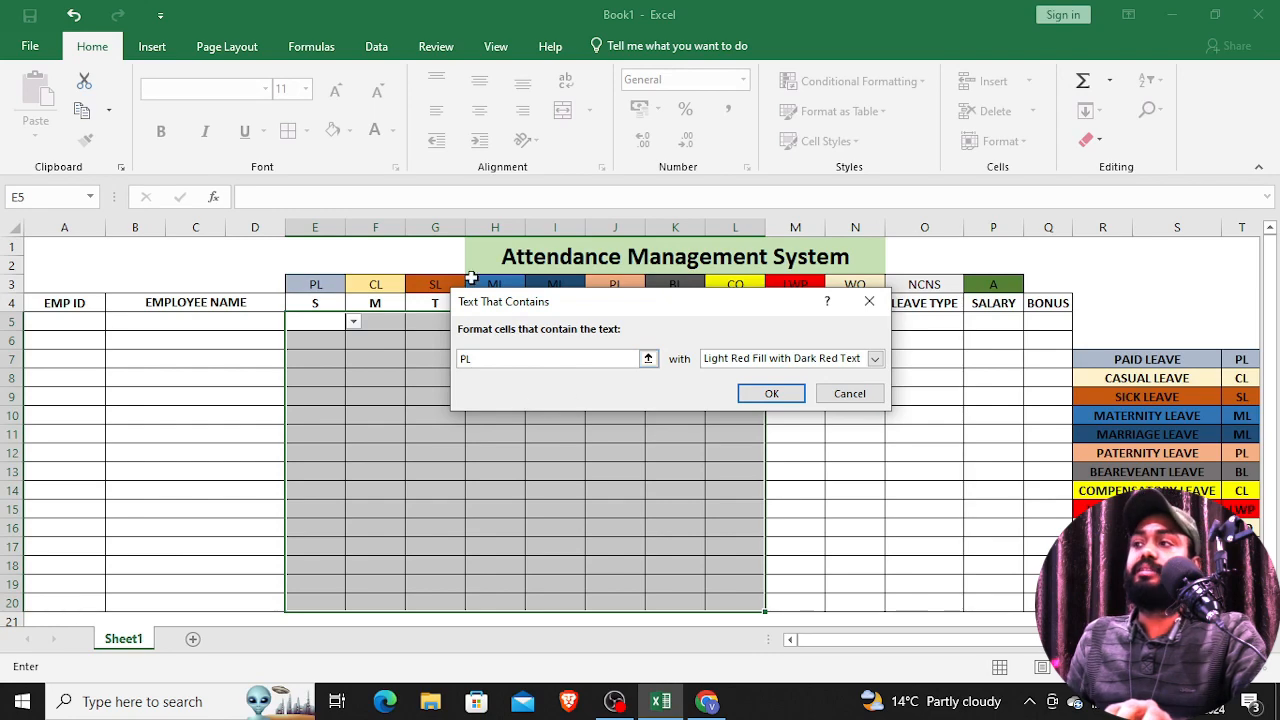
- Give the PL highlighting rule a custom format with a grey background fill and apply it
click(874, 359)
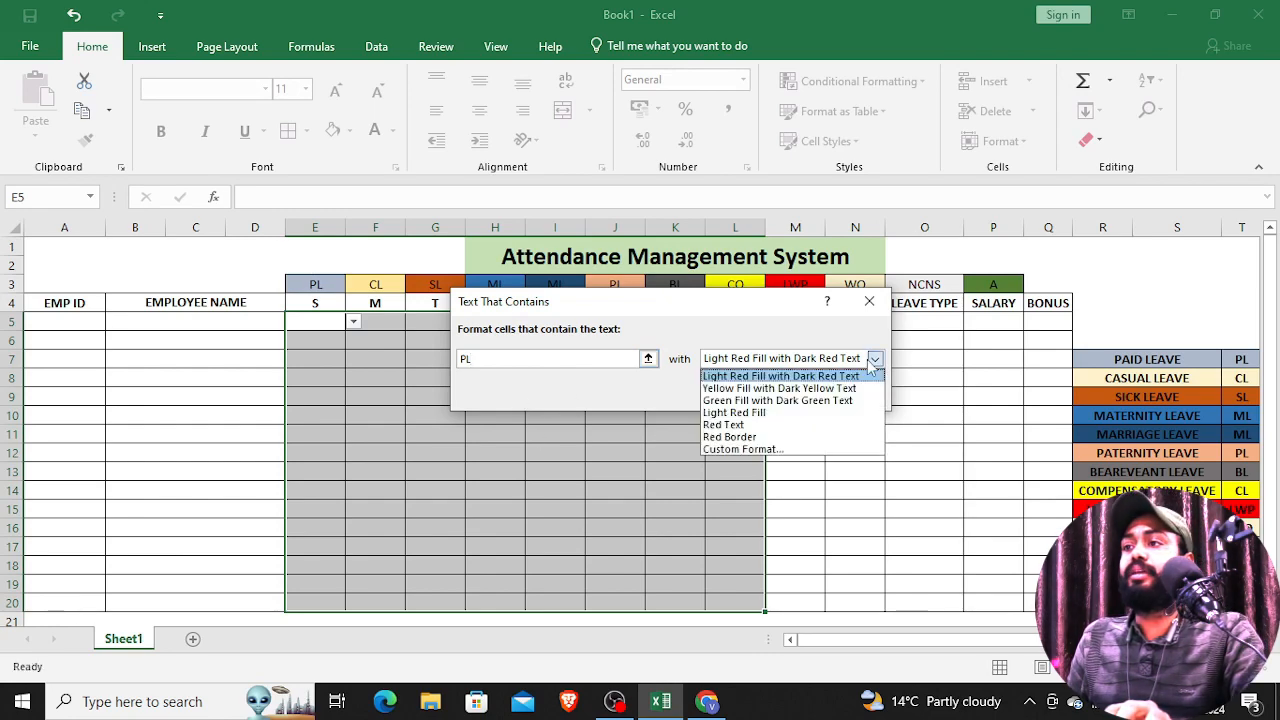
click(741, 451)
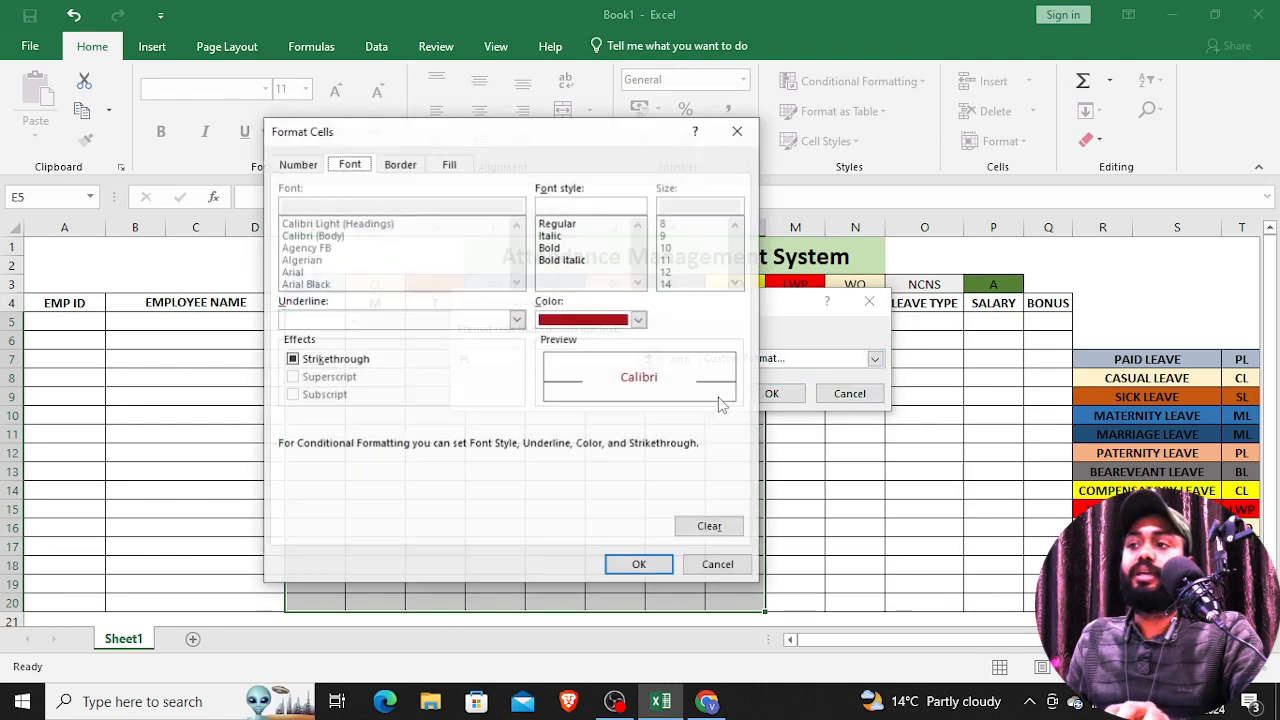
drag(471, 134, 829, 194)
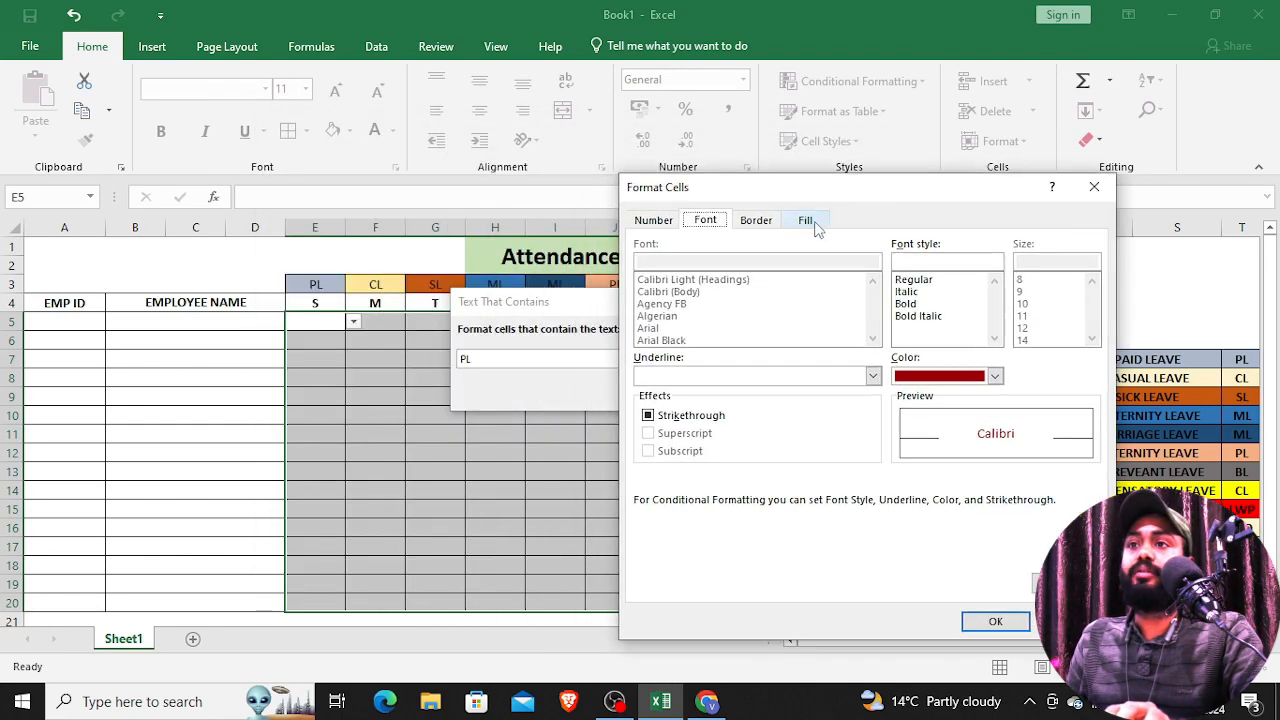
click(810, 223)
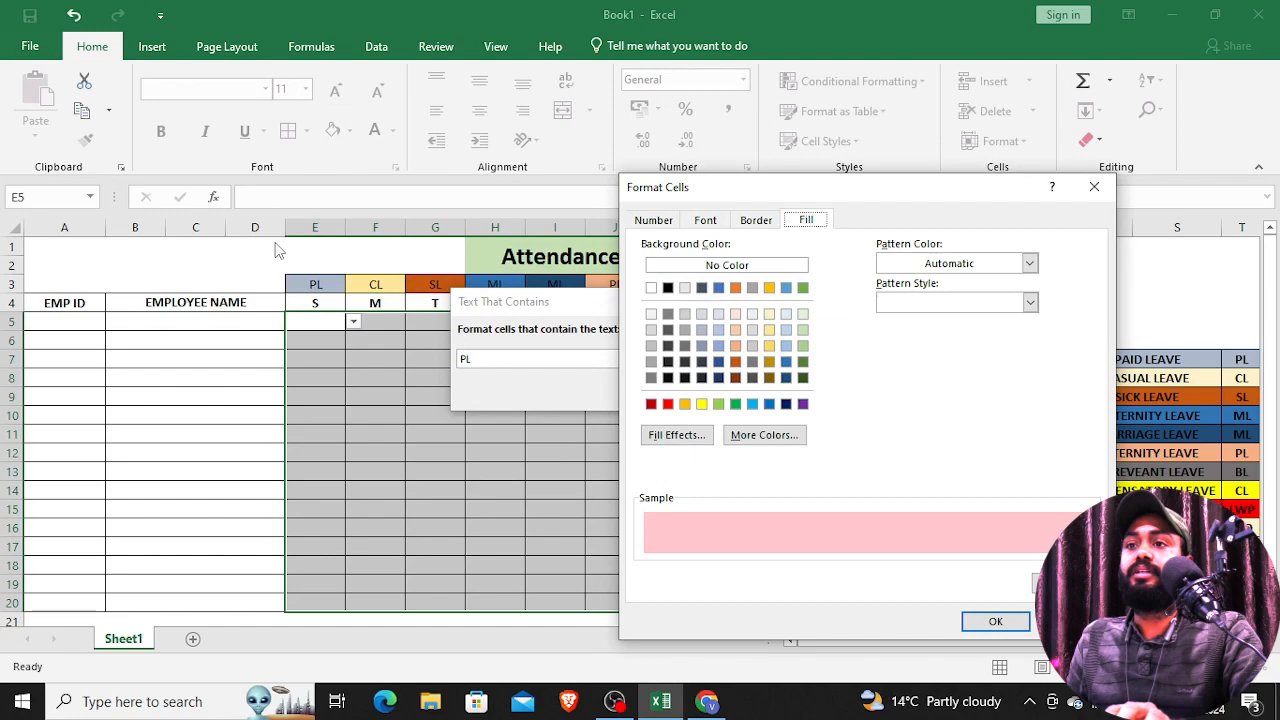
click(655, 349)
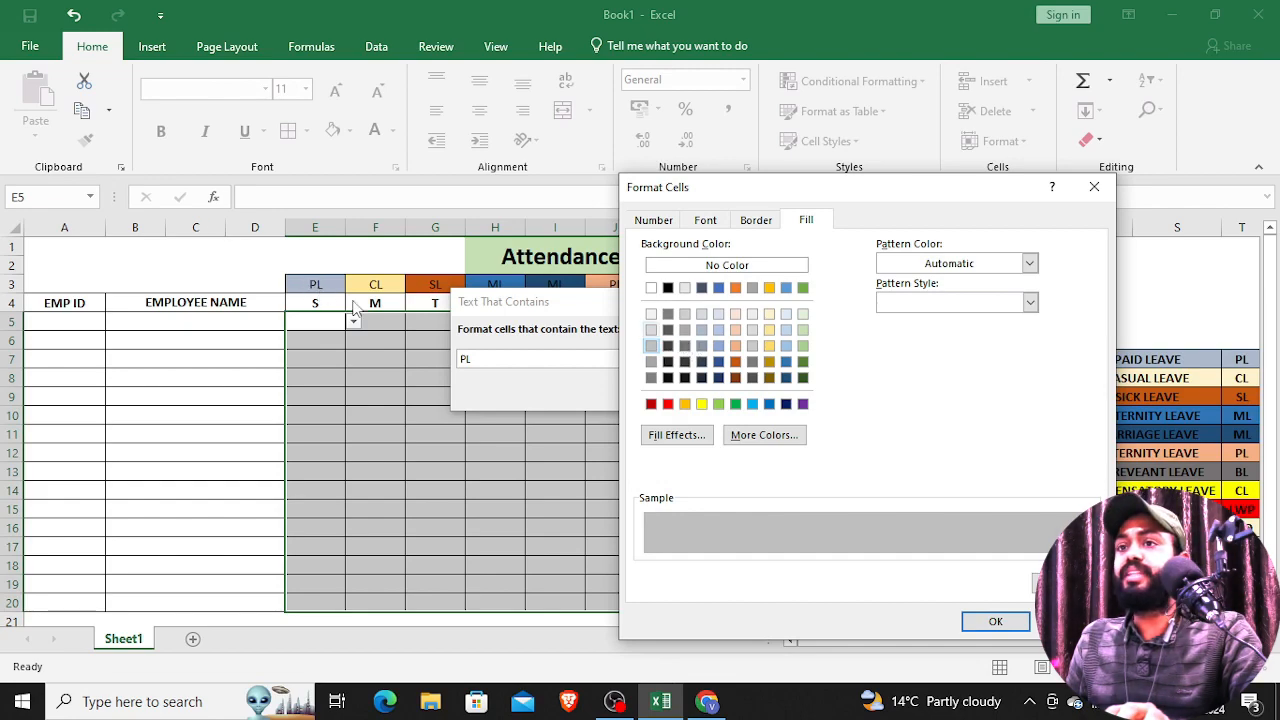
key(Return)
key(Return)
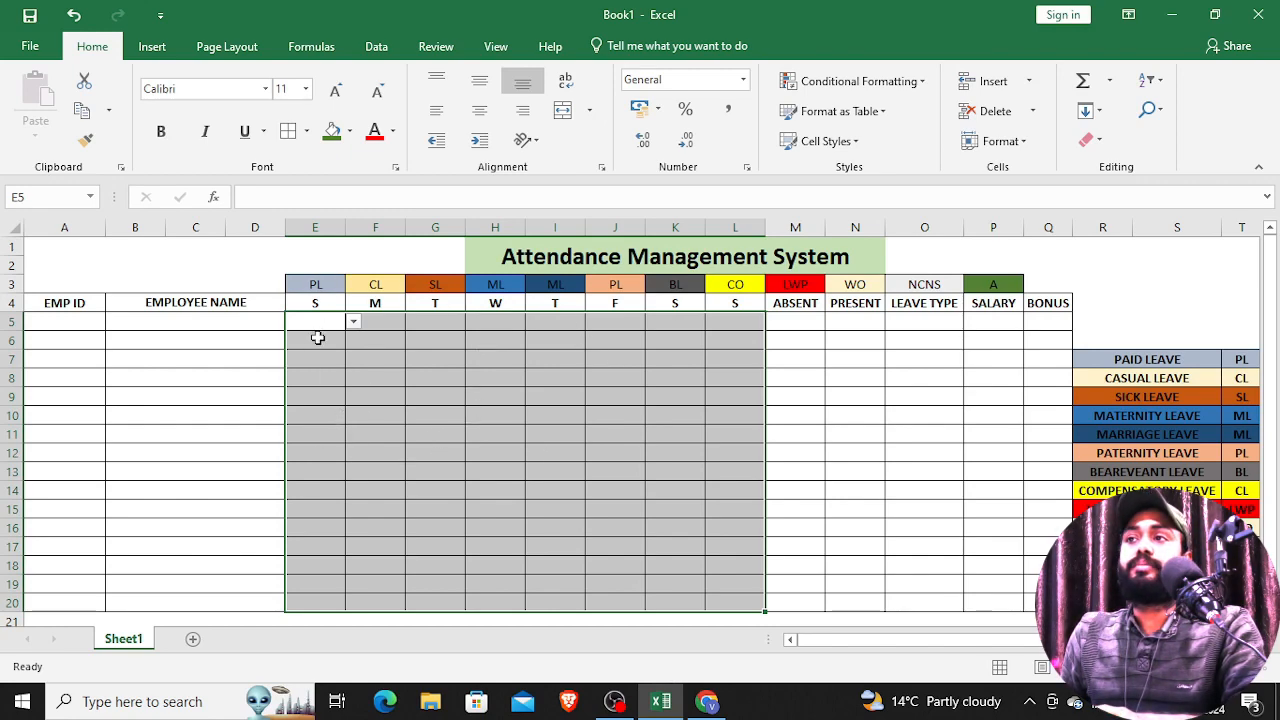
click(862, 88)
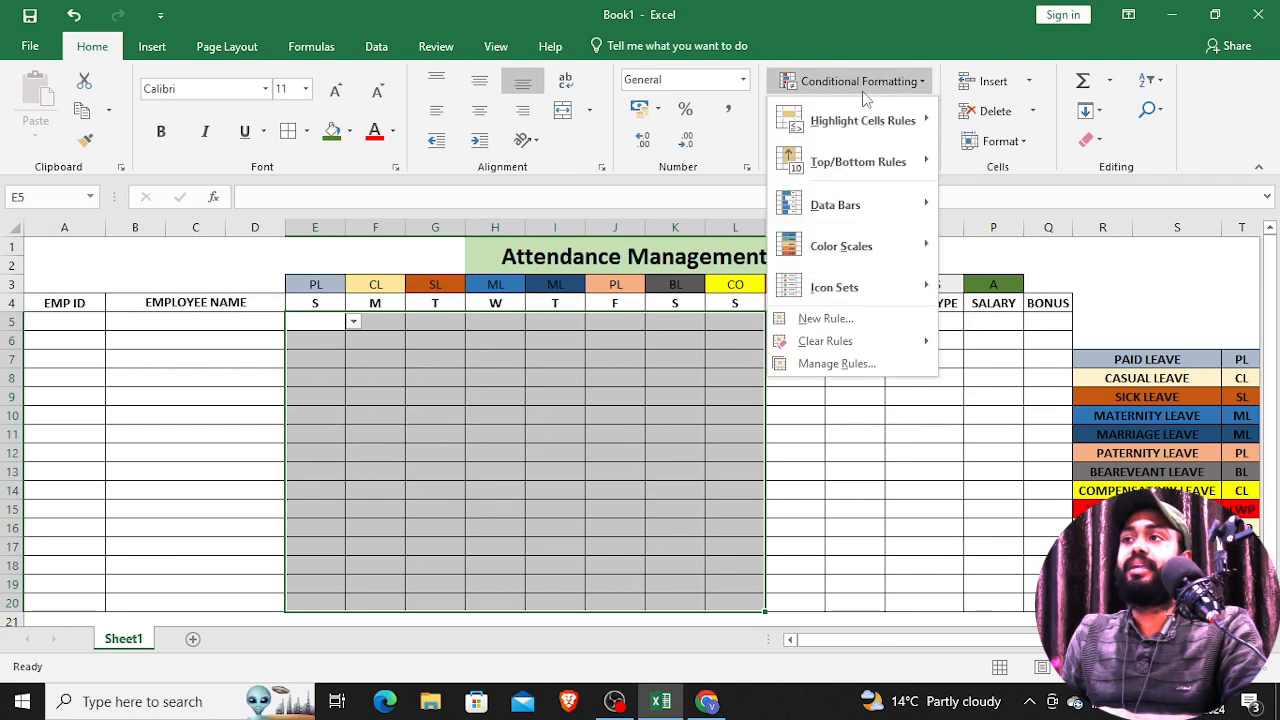
mouse_move(858, 122)
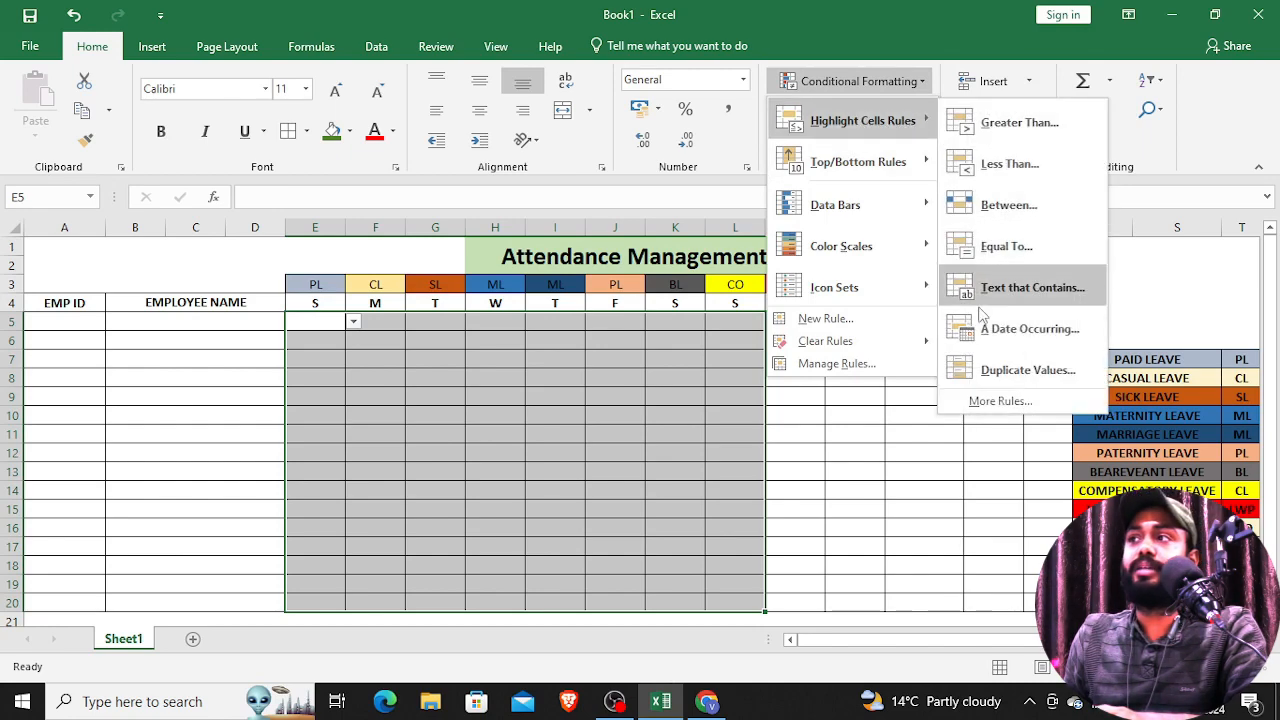
click(1003, 289)
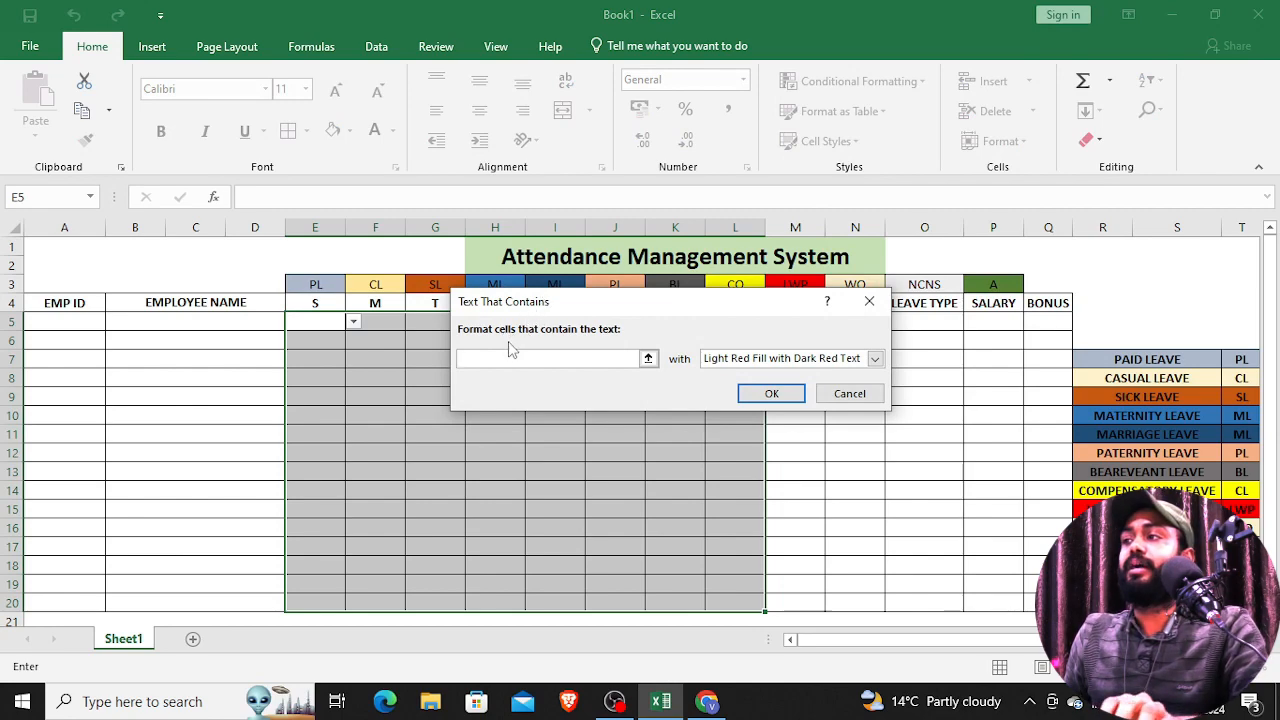
text(cl)
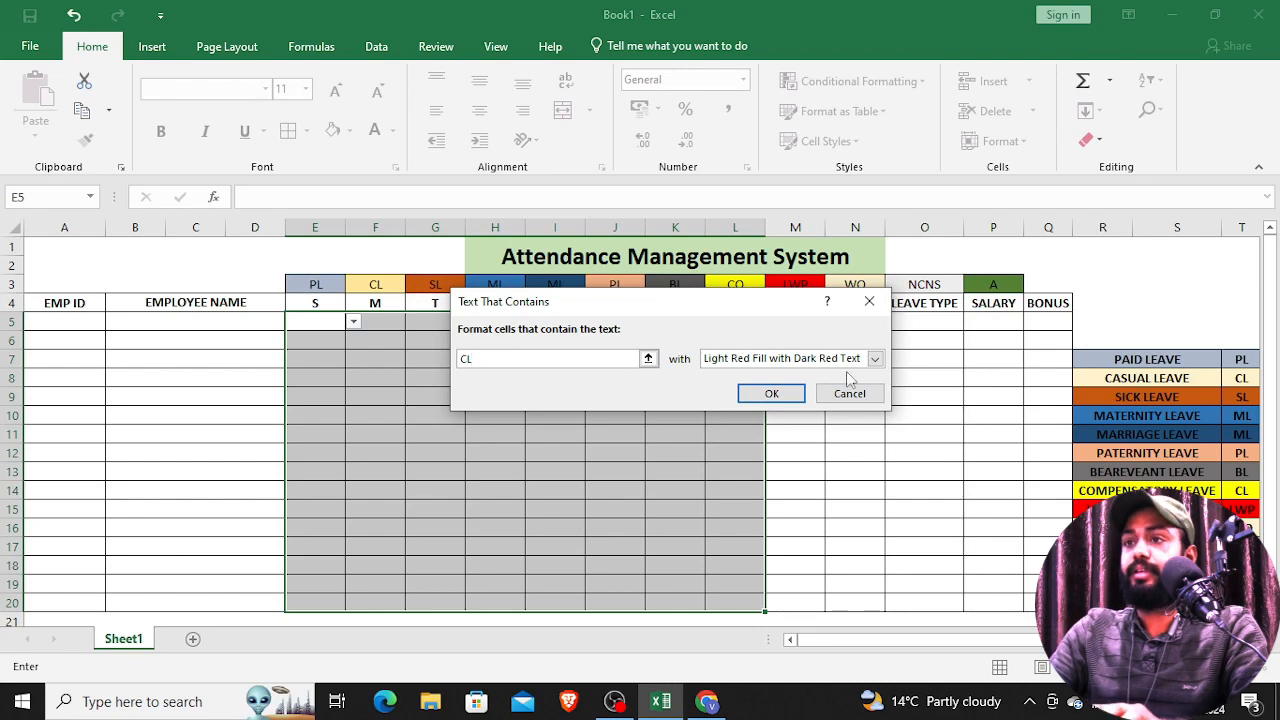
click(875, 358)
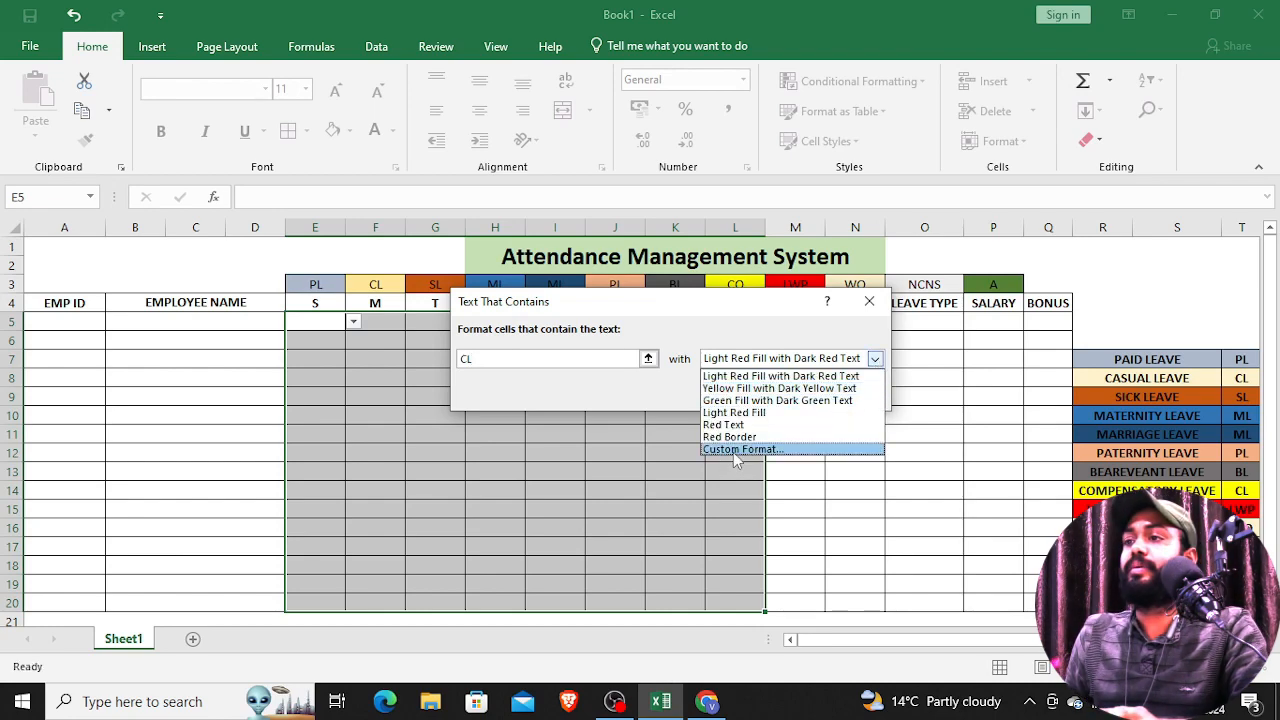
click(738, 450)
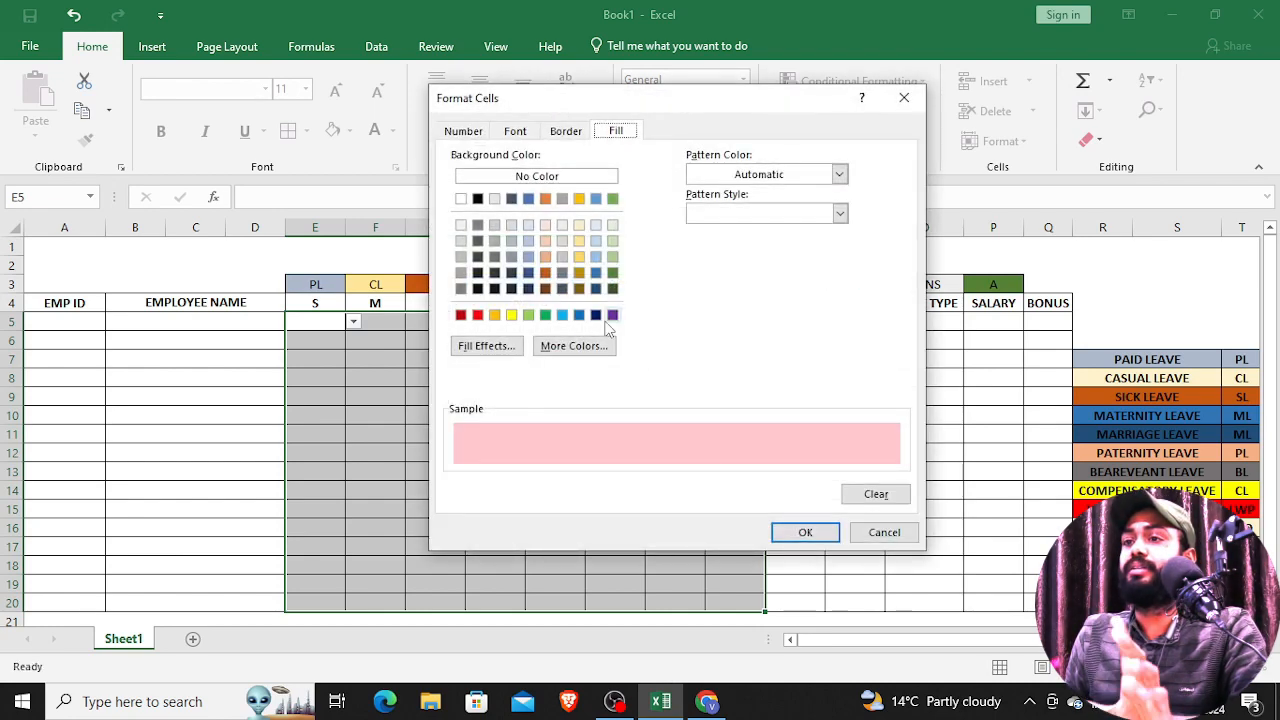
click(546, 258)
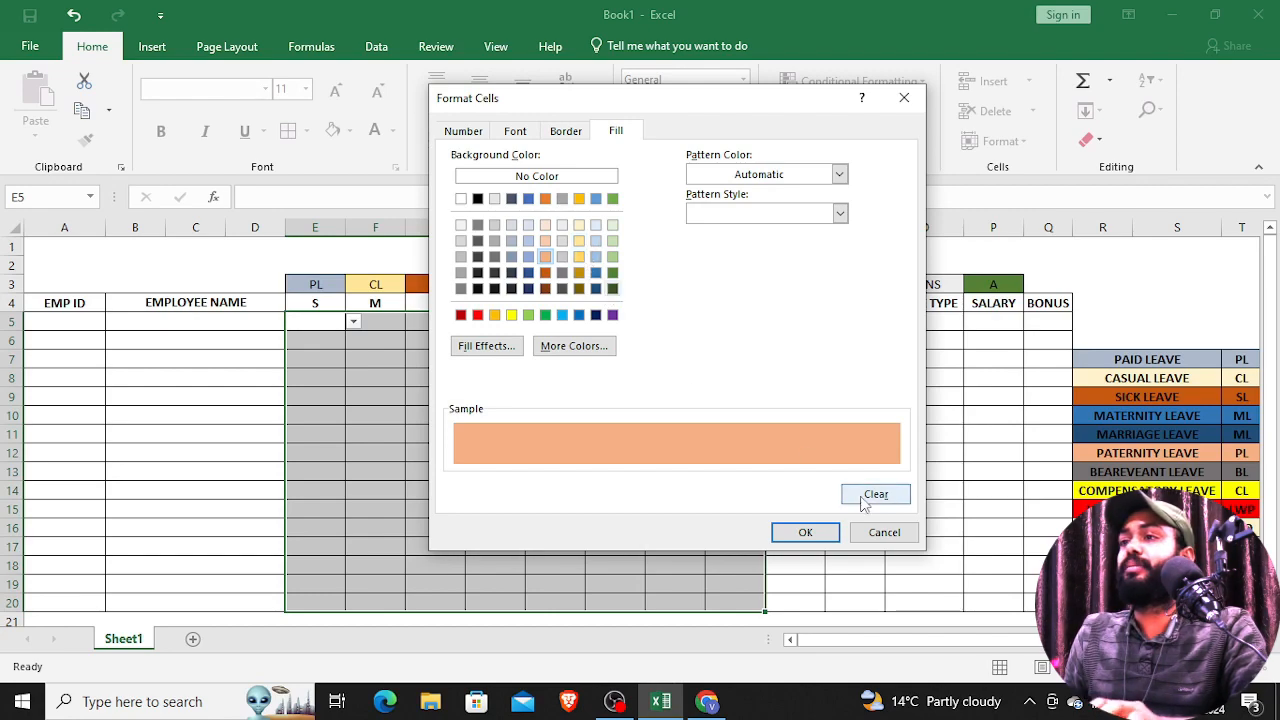
click(876, 533)
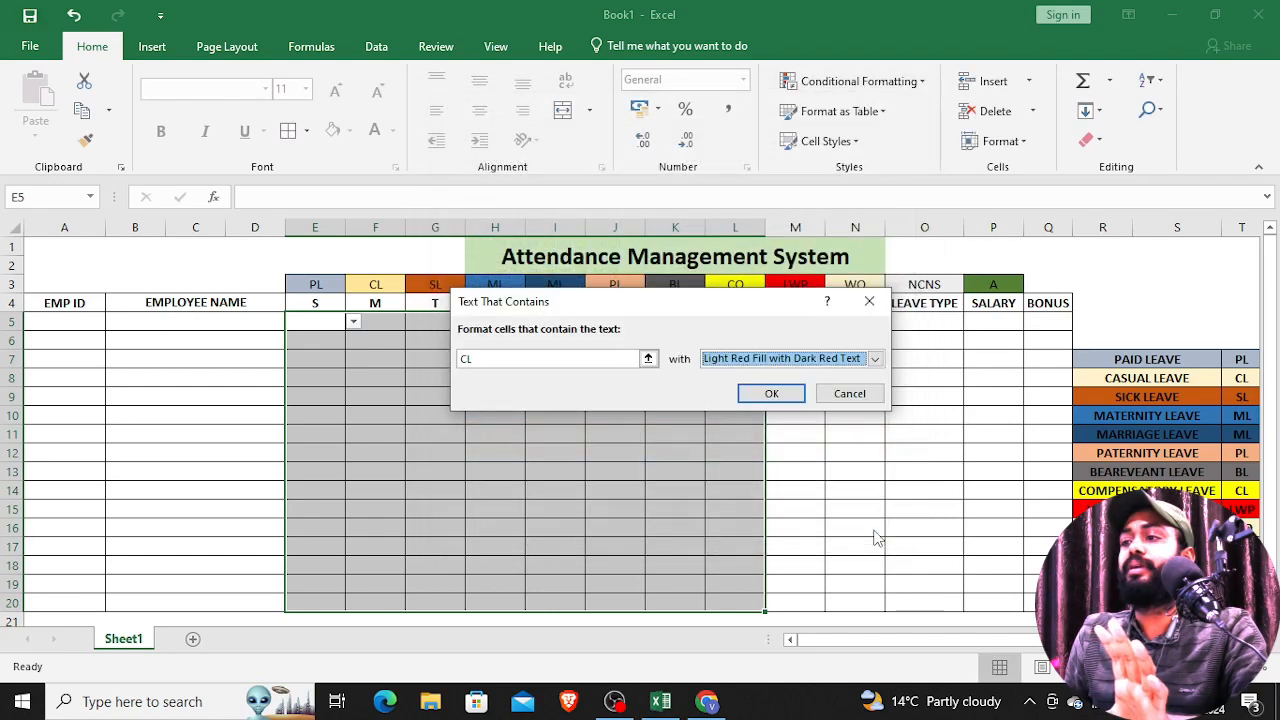
click(849, 394)
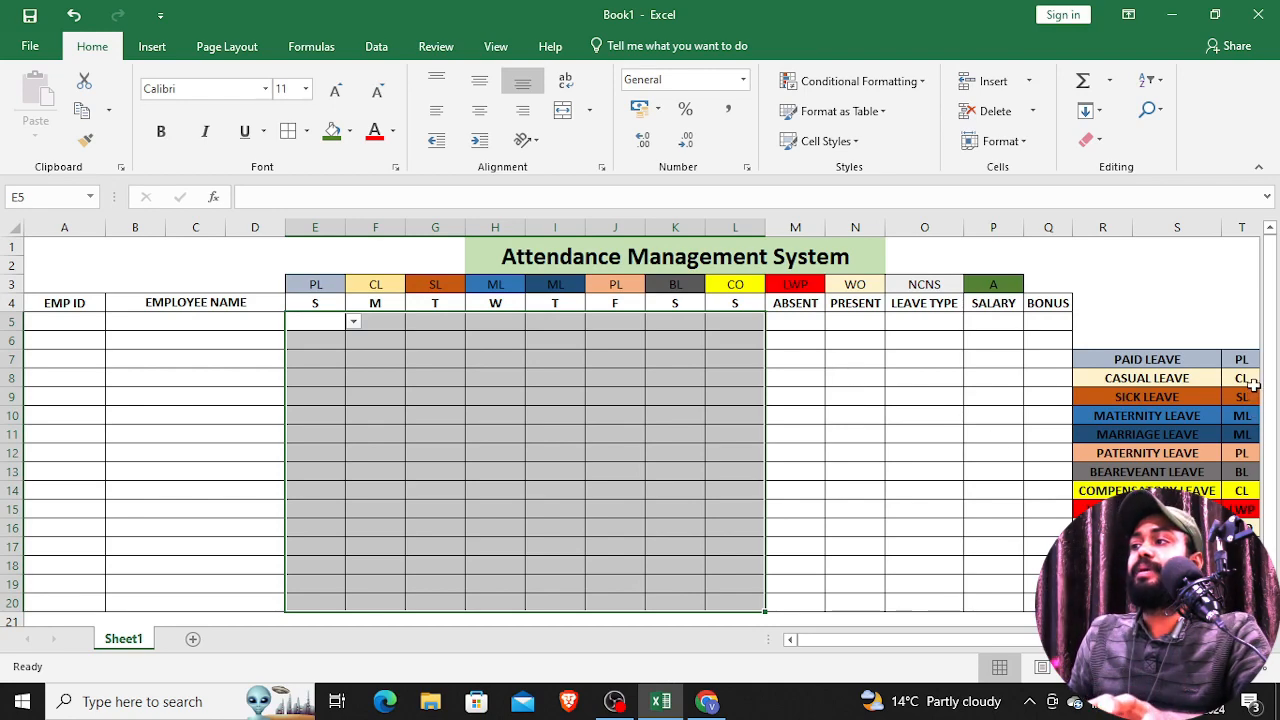
- Change the marriage leave code in header cell I3 to MRL
click(567, 287)
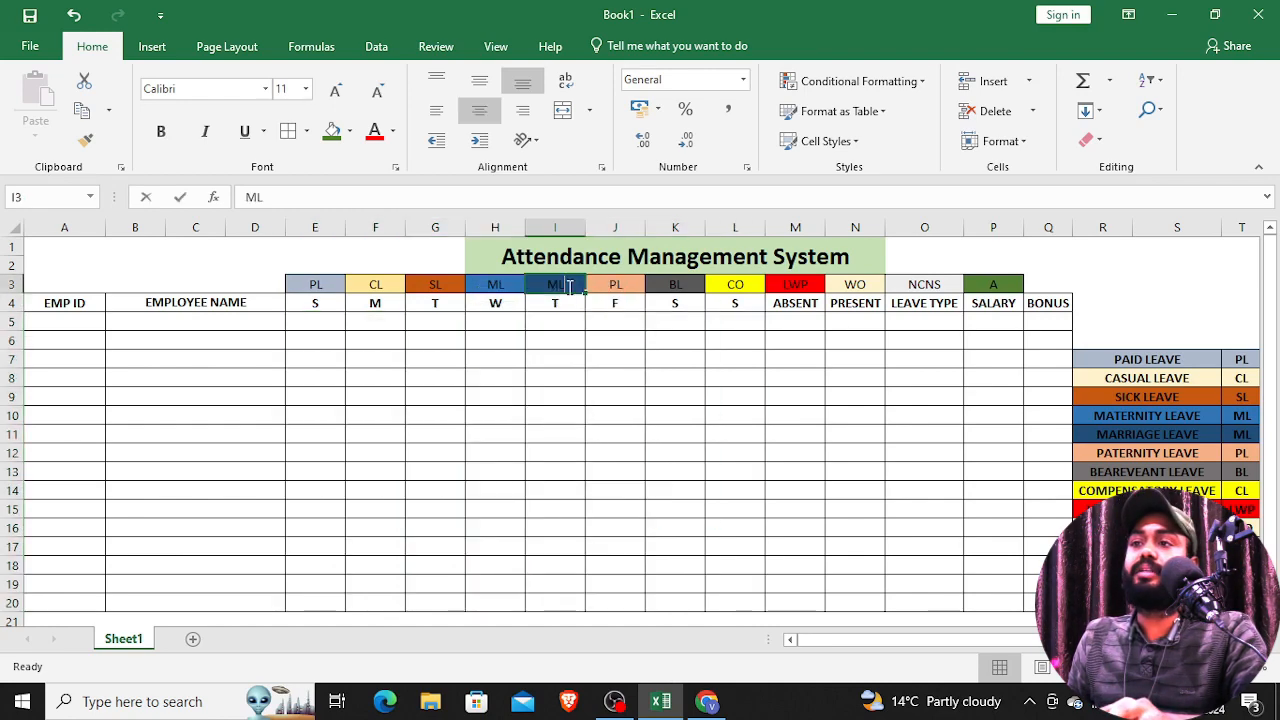
double_click(567, 287)
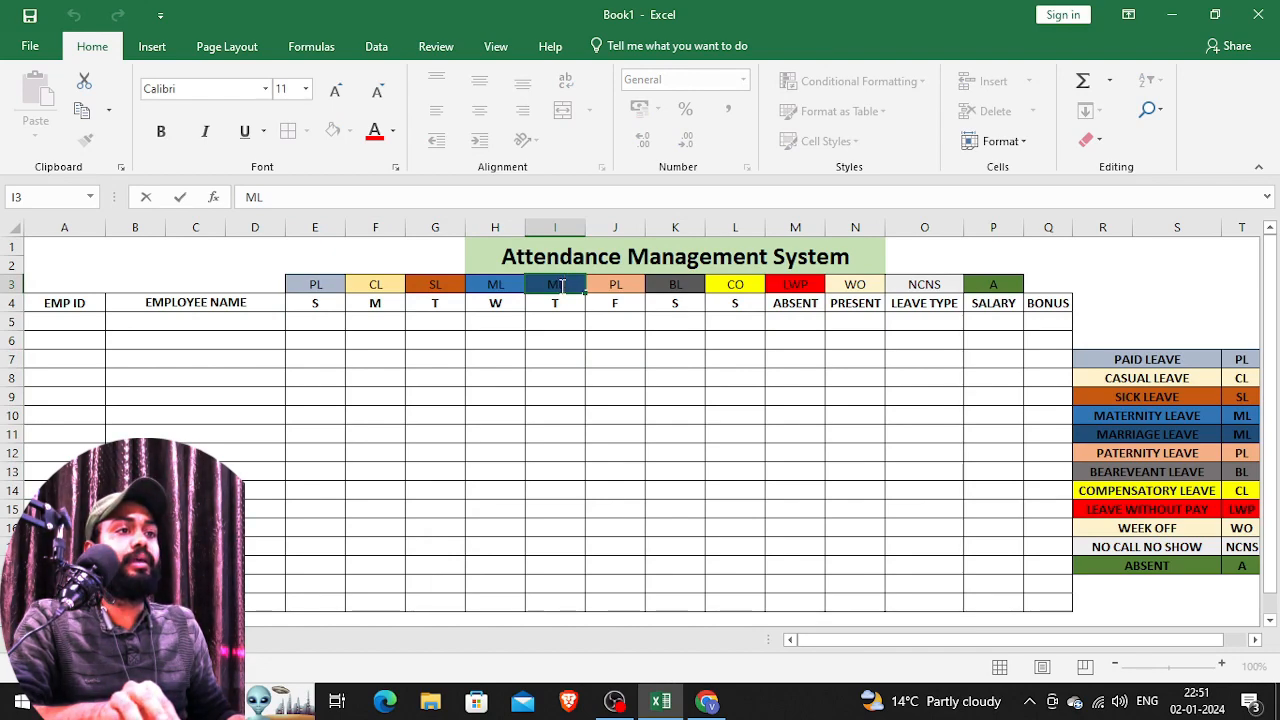
text(R)
key(ctrl+Return)
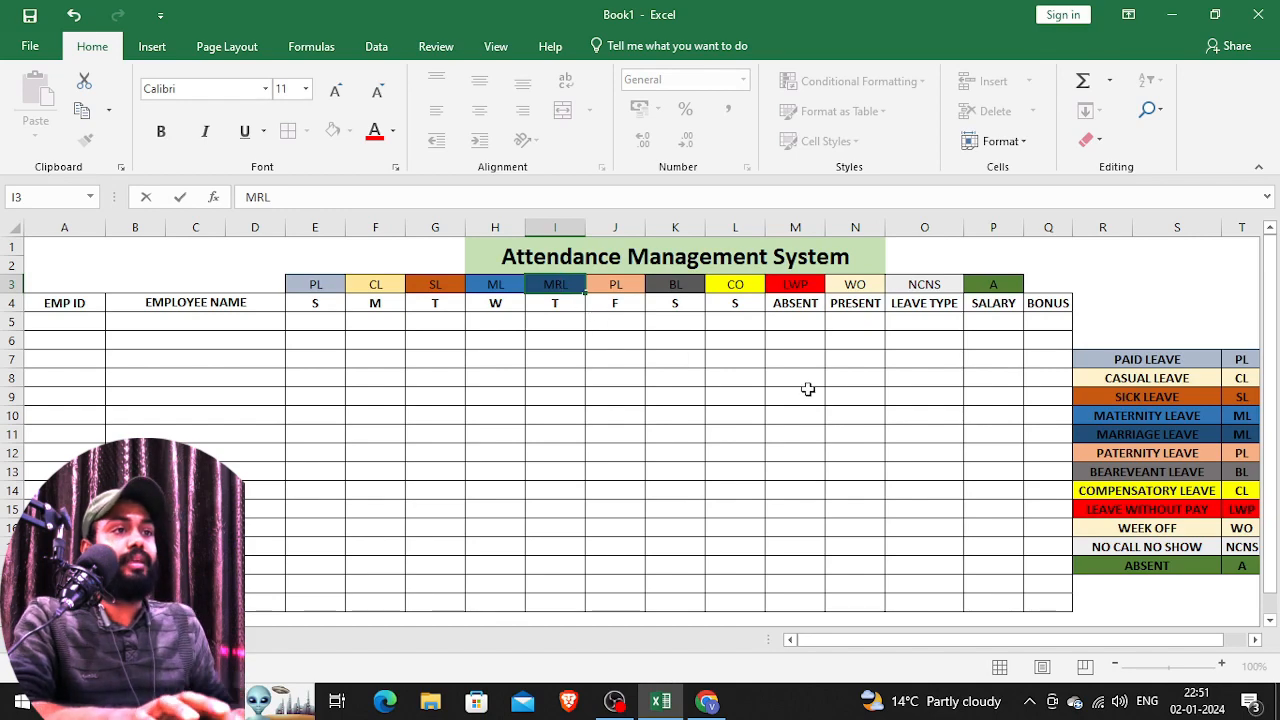
- Change the marriage leave code in legend cell T11 to MRL
click(1243, 440)
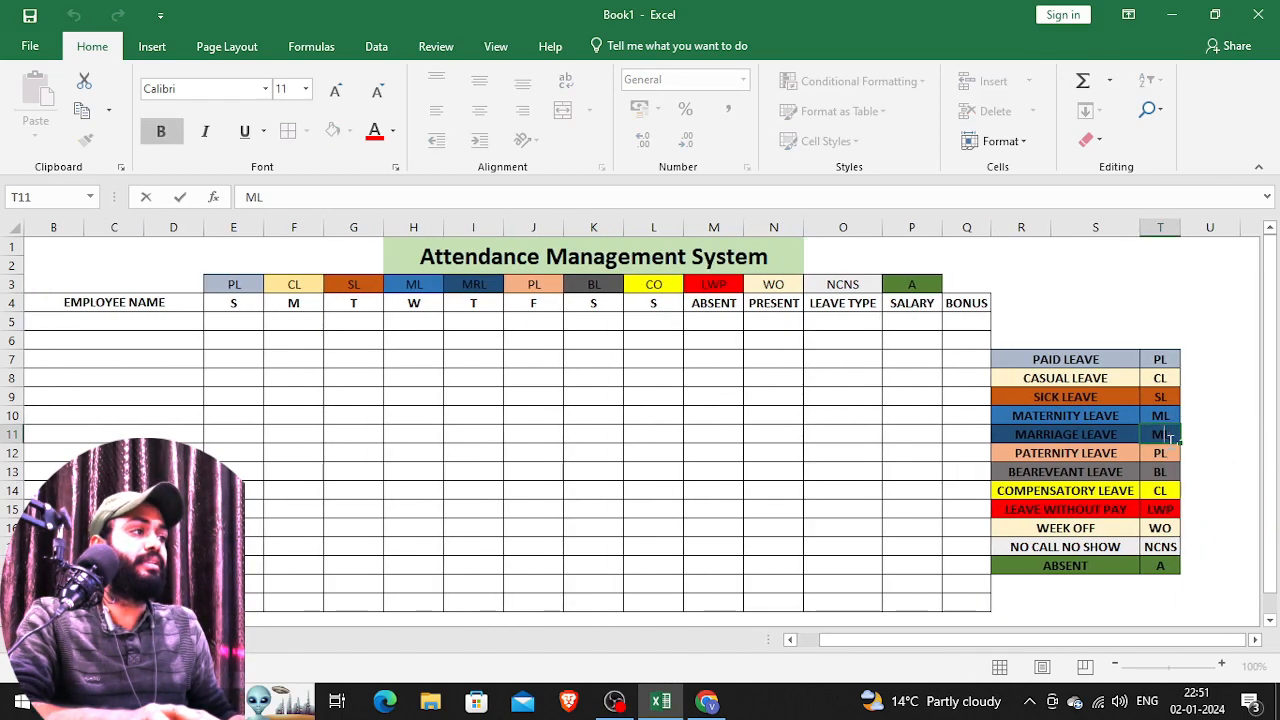
text(R)
key(ctrl+Return)
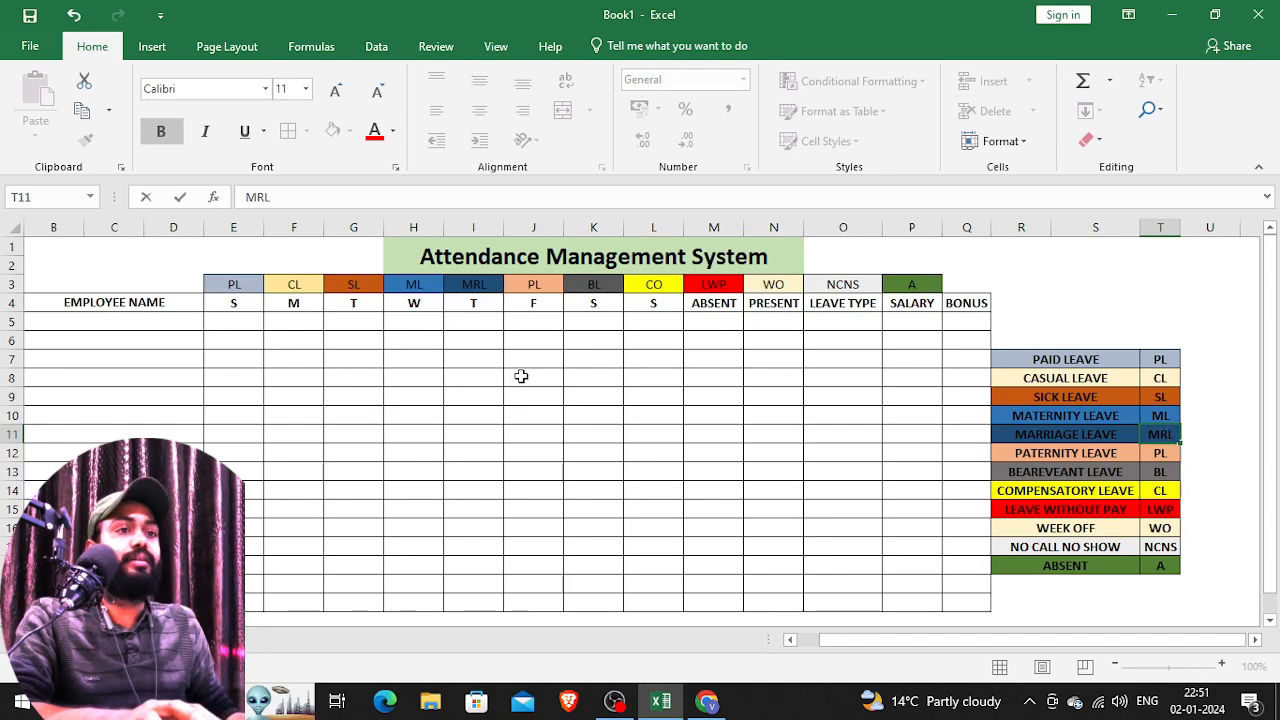
click(434, 358)
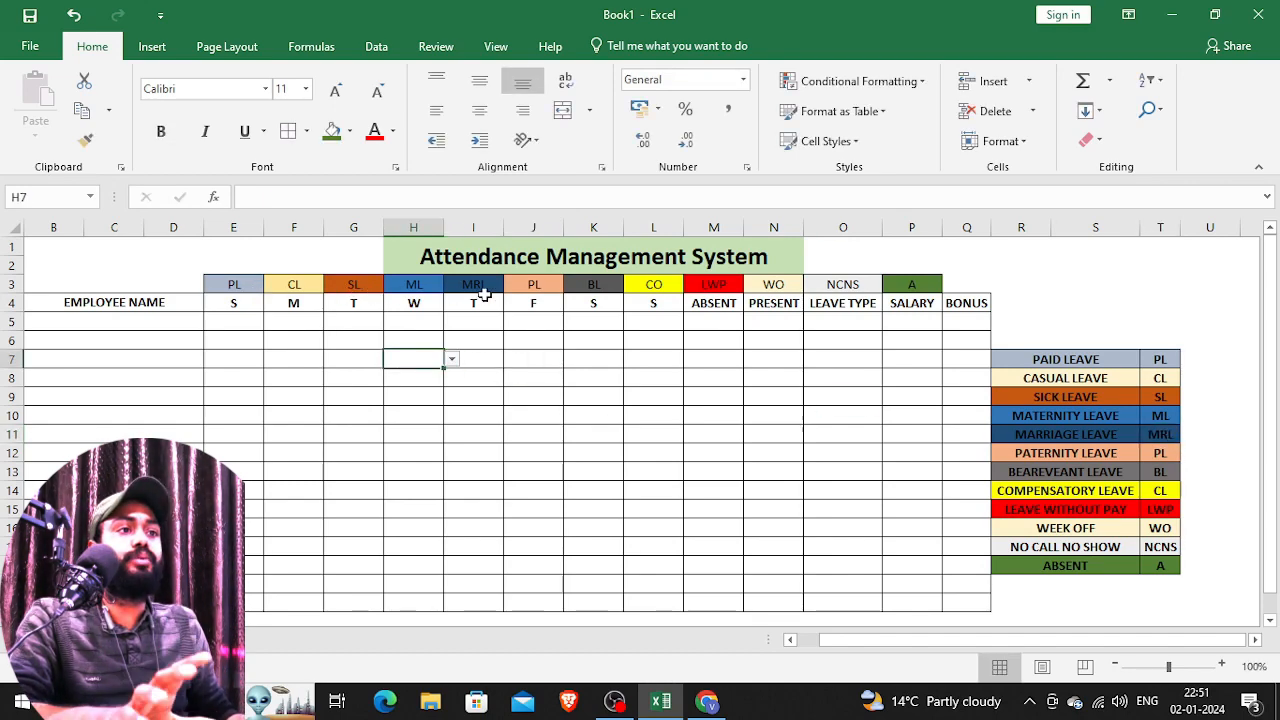
- Change the paternity leave code to PAL in legend cell T12 and header cell J3, and the compensatory leave code in T14 to CO
click(528, 300)
click(530, 285)
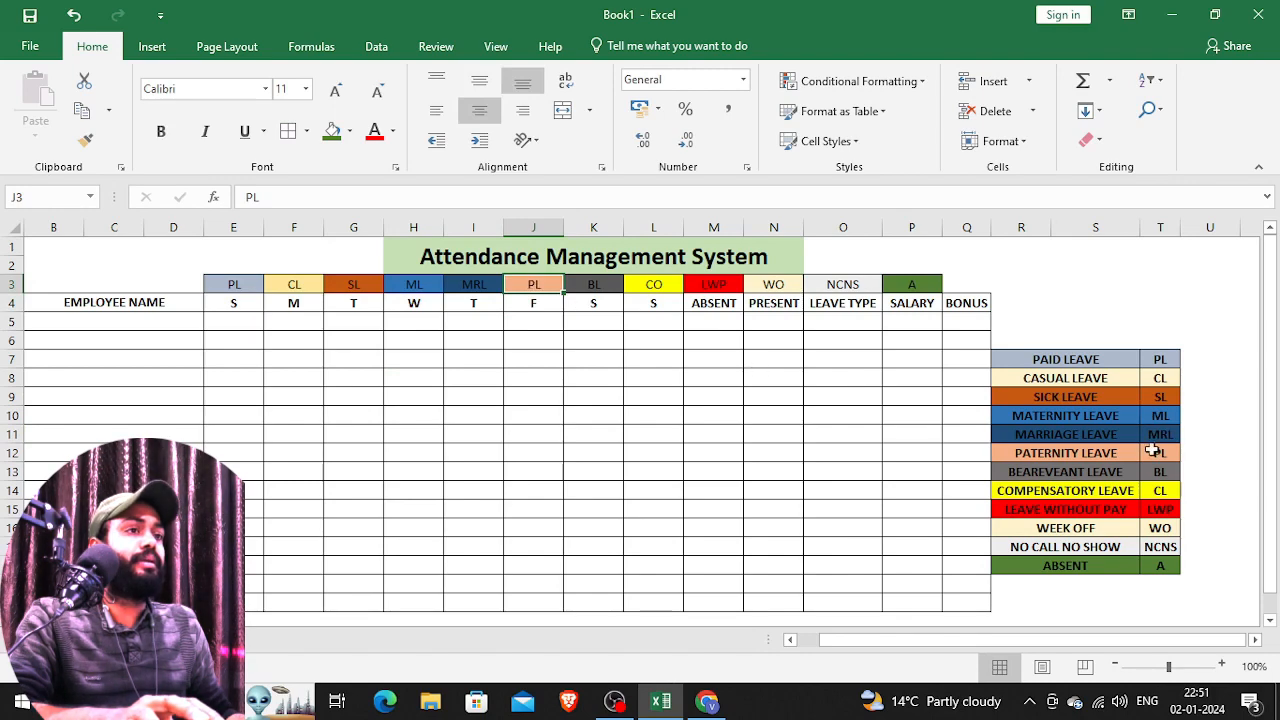
click(1158, 452)
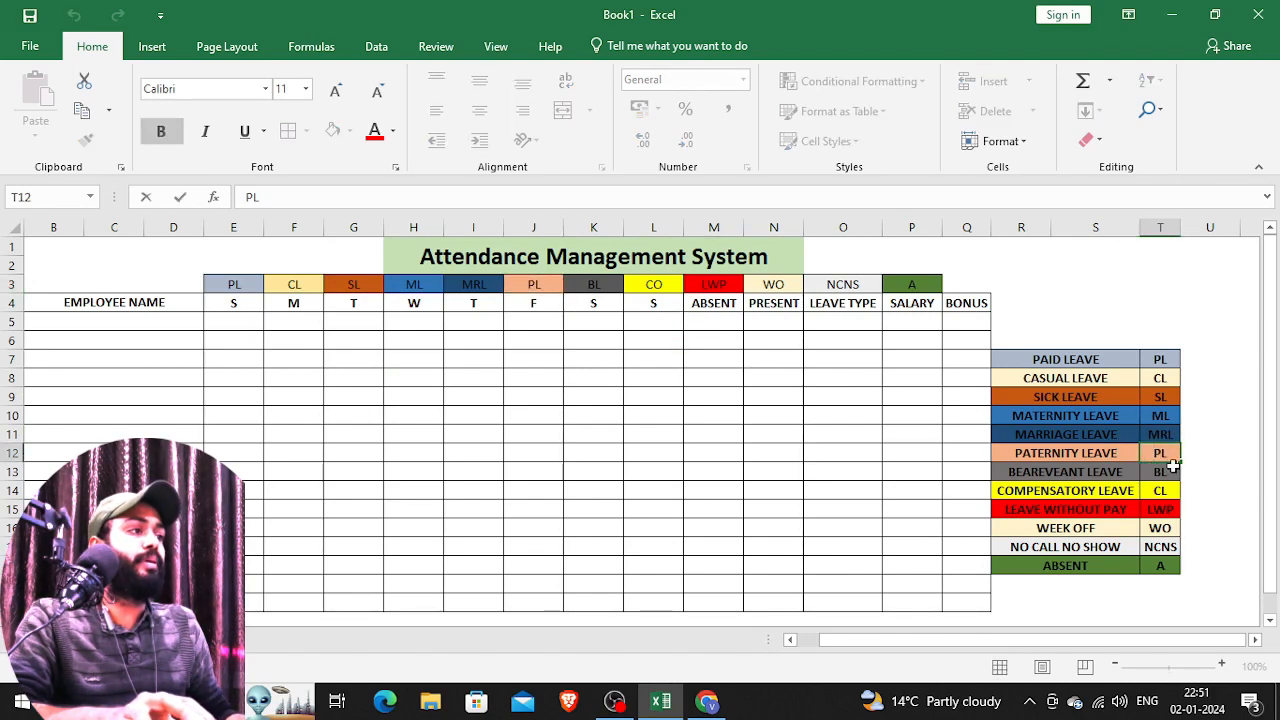
text(A)
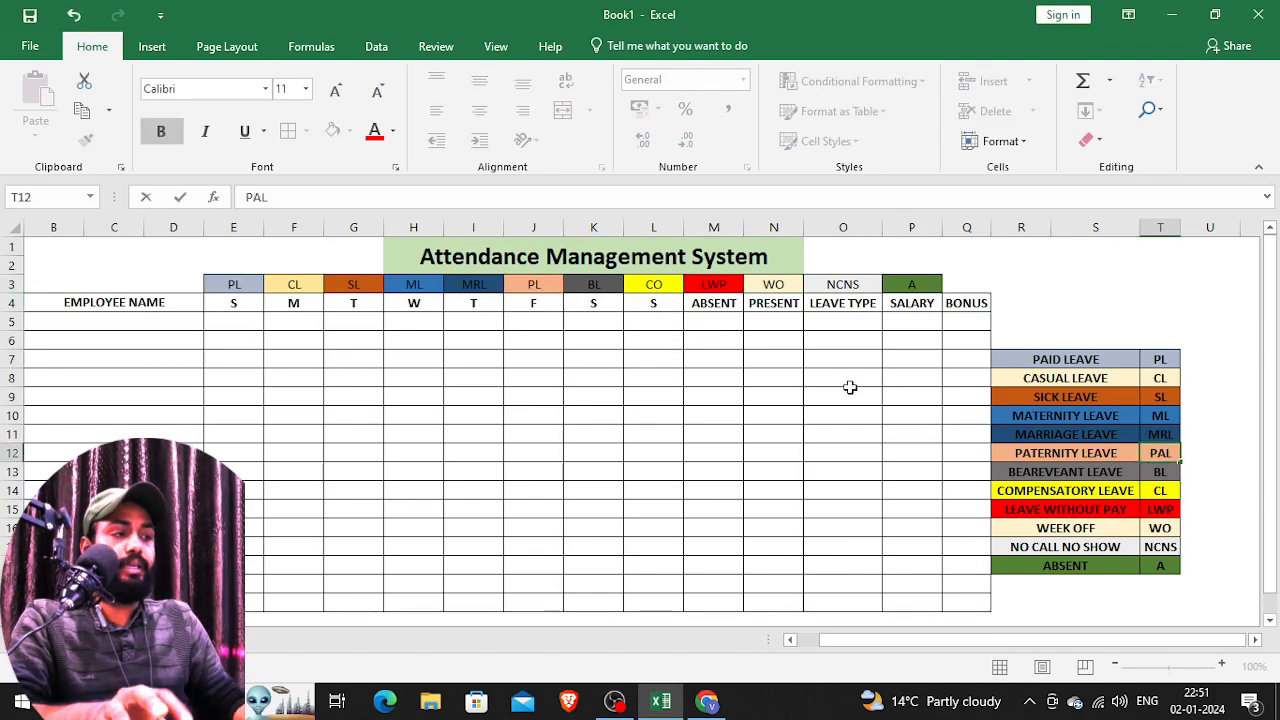
click(532, 288)
double_click(532, 288)
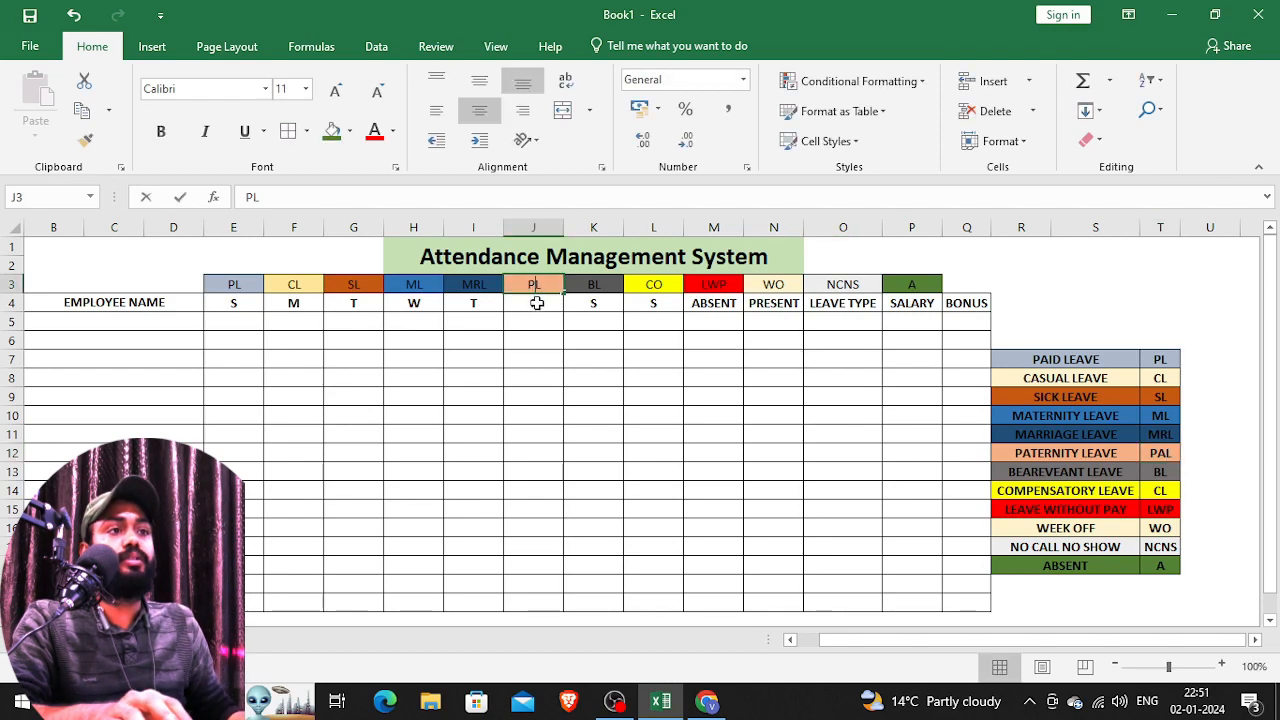
text(A)
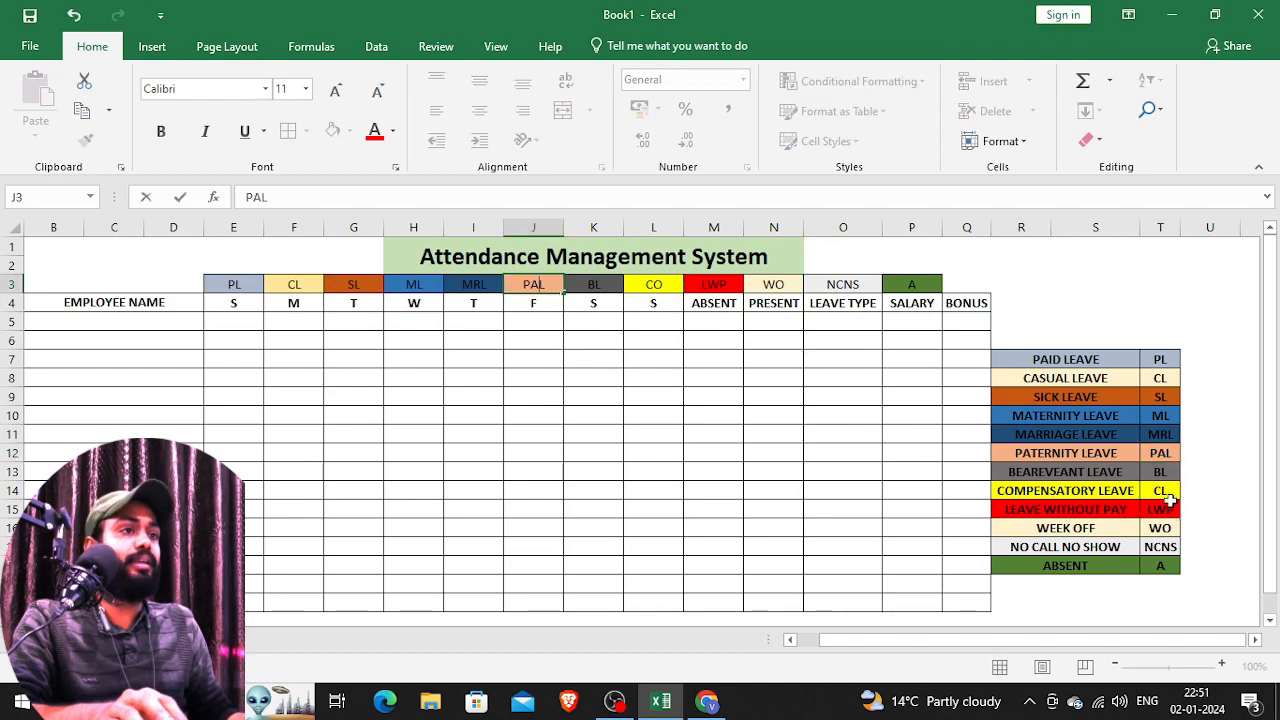
click(1168, 496)
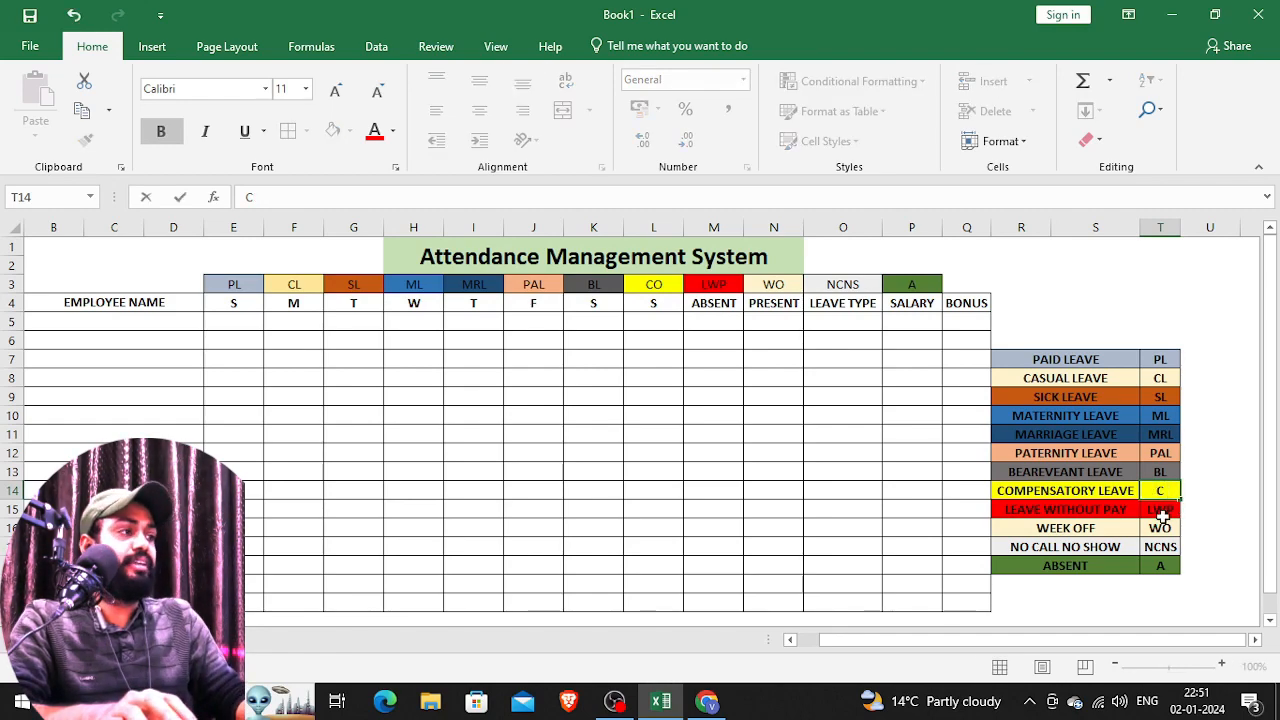
click(754, 440)
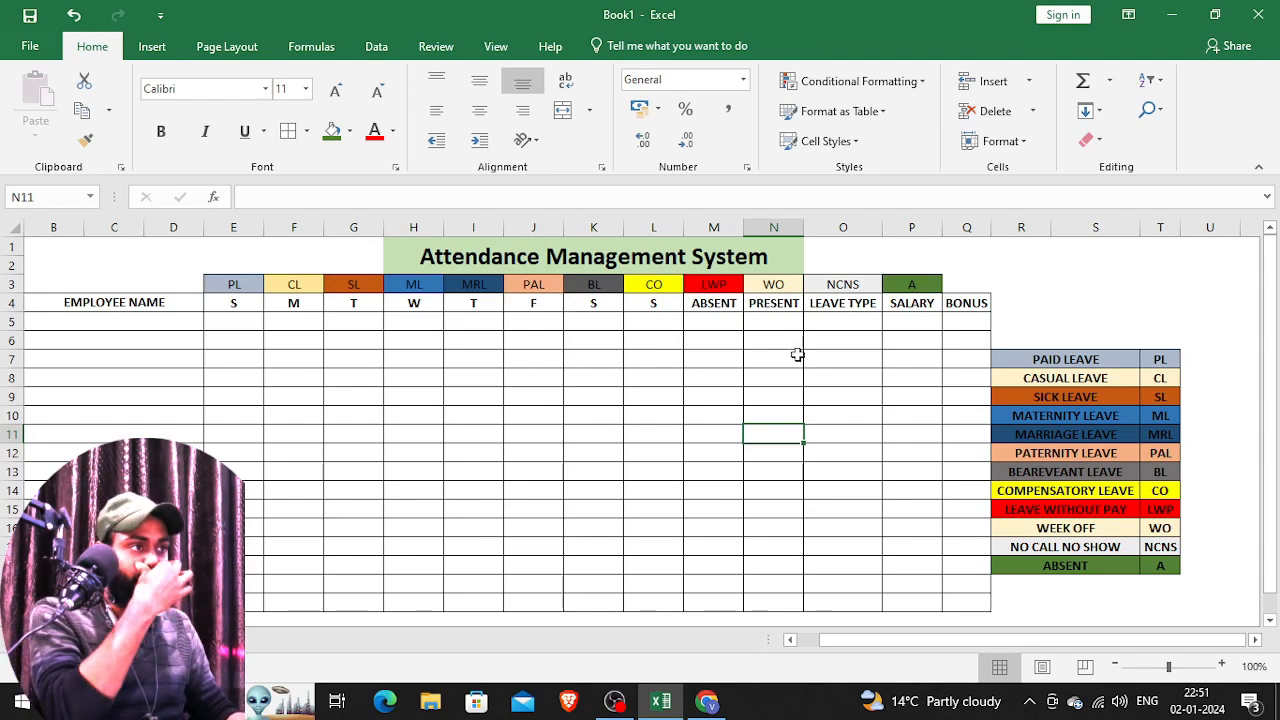
- Set up a Text That Contains highlighting rule for the text CL on the day cells E5:L20
click(240, 330)
drag(237, 325, 645, 601)
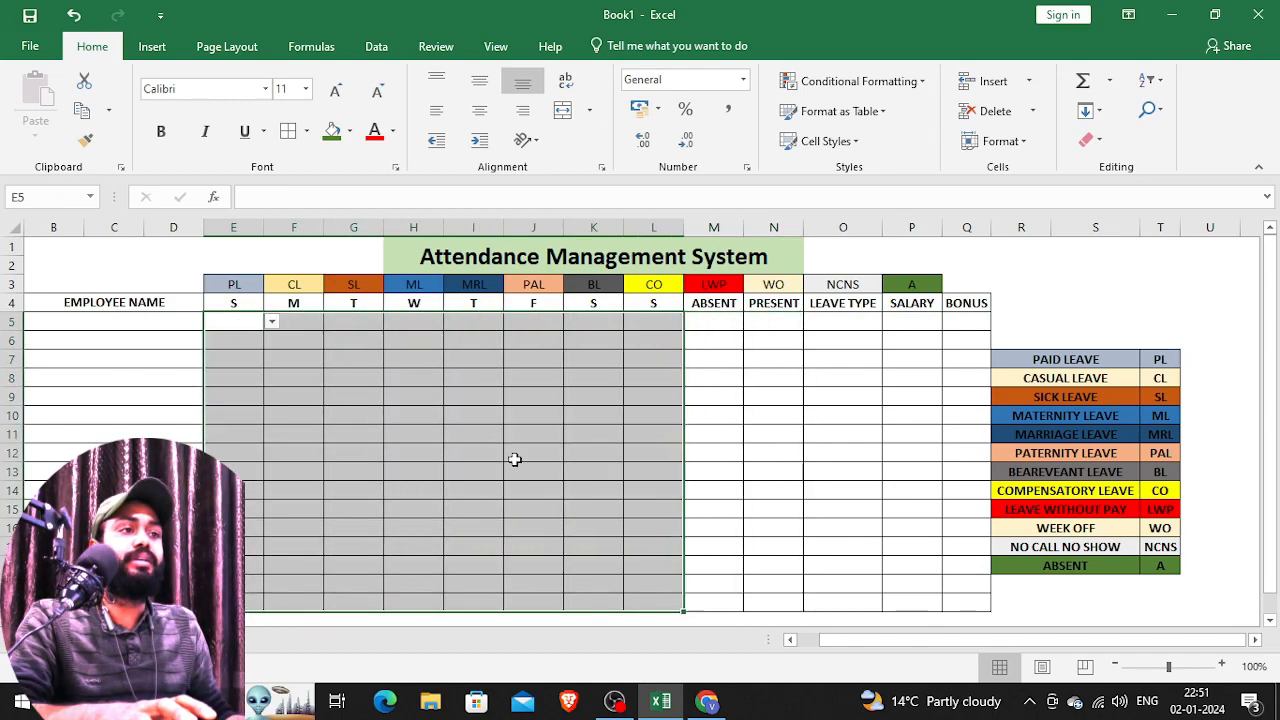
click(885, 82)
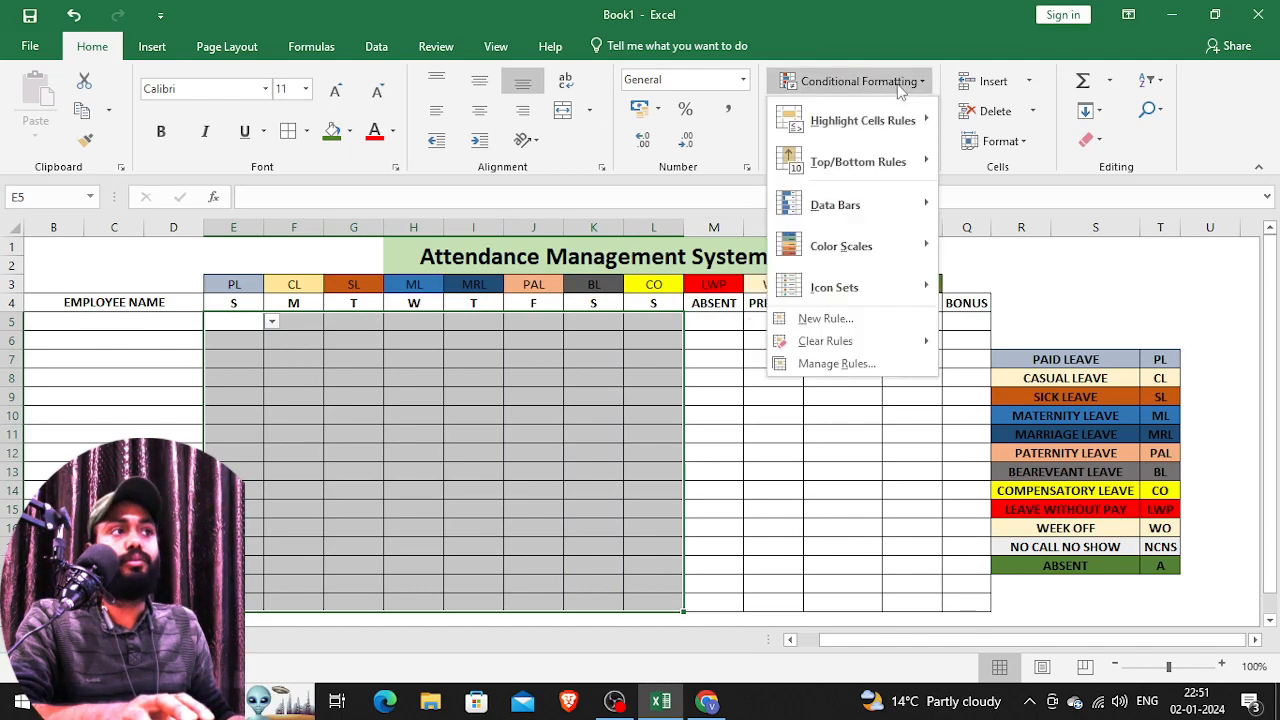
mouse_move(890, 127)
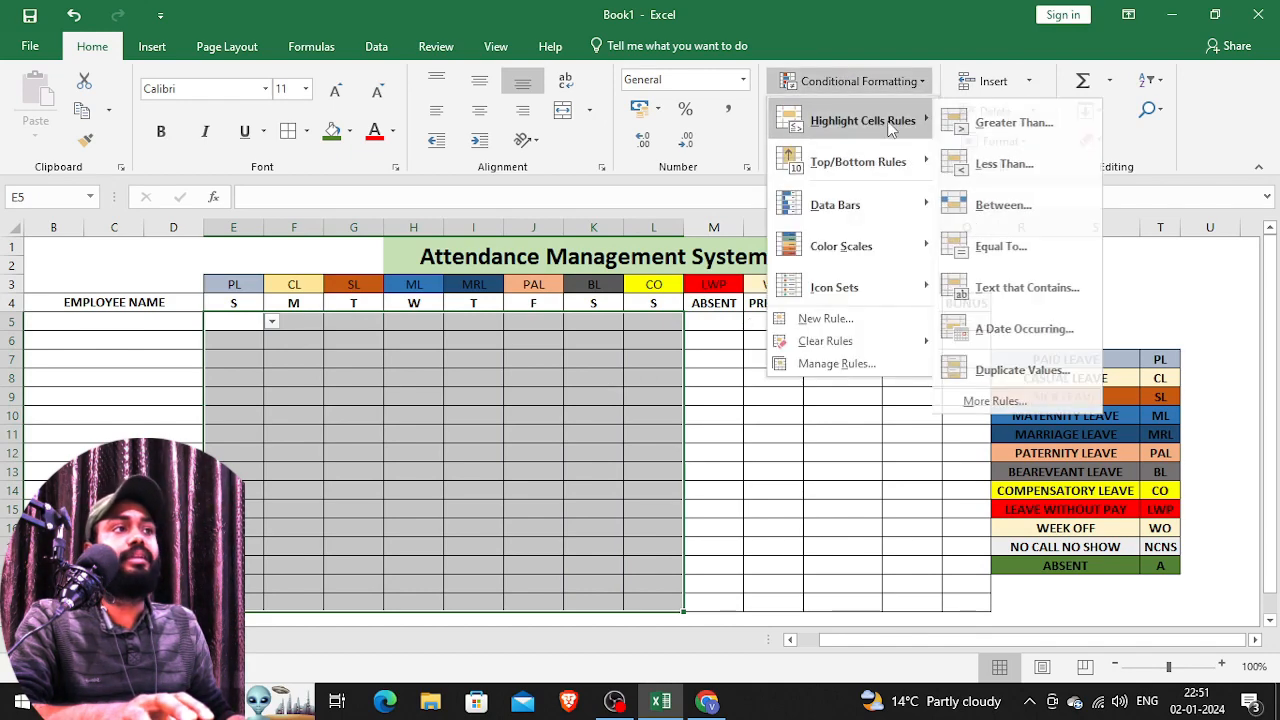
click(997, 290)
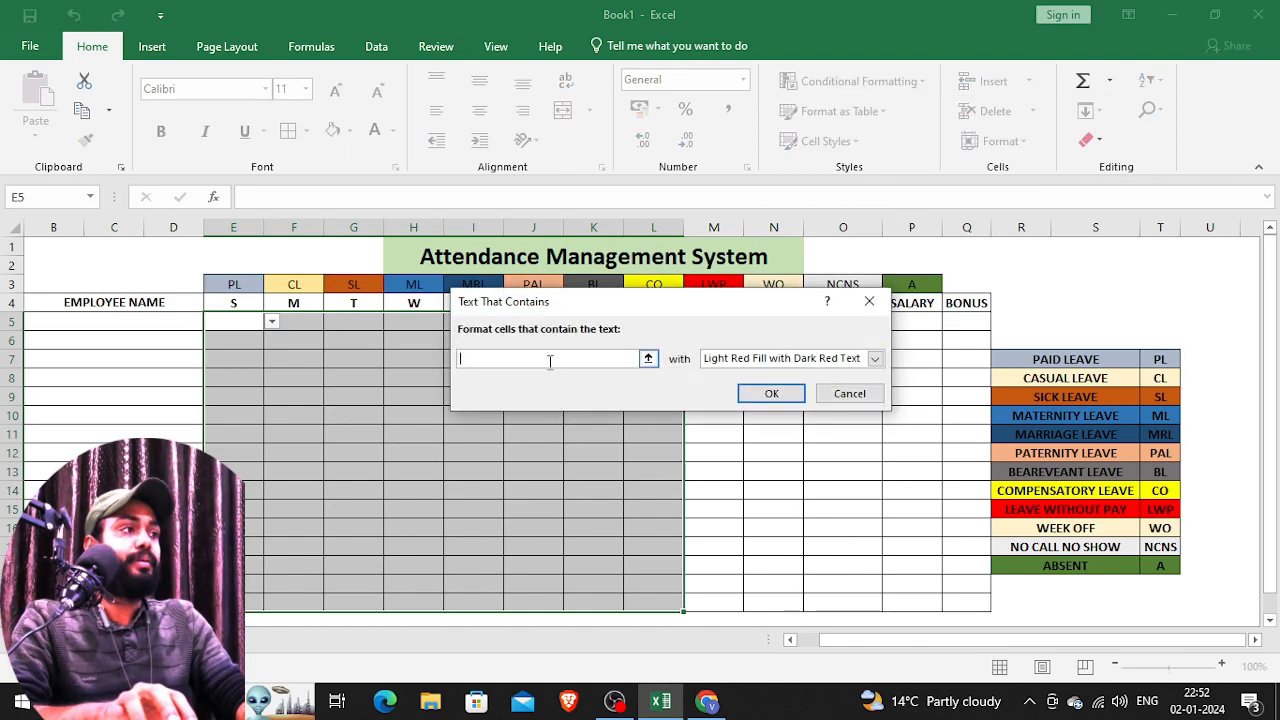
text(CL)
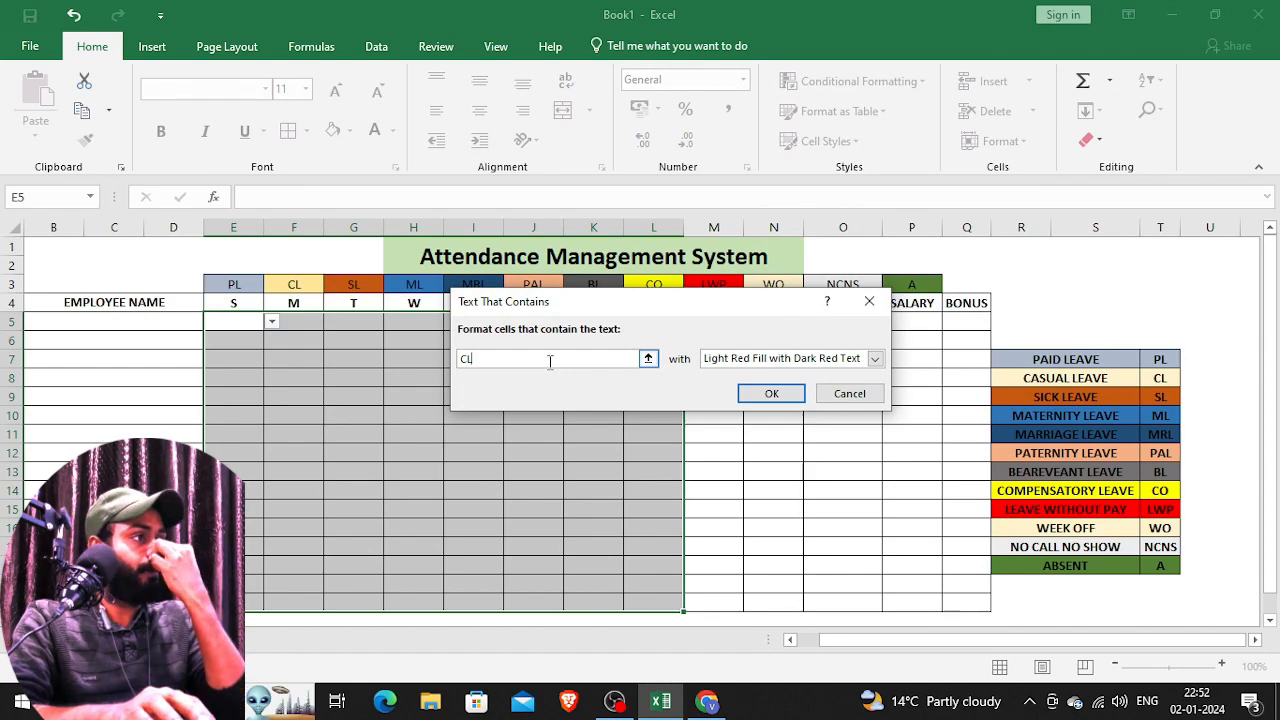
- Give the CL highlighting rule a custom format with the lightest gold background fill and apply it
click(875, 358)
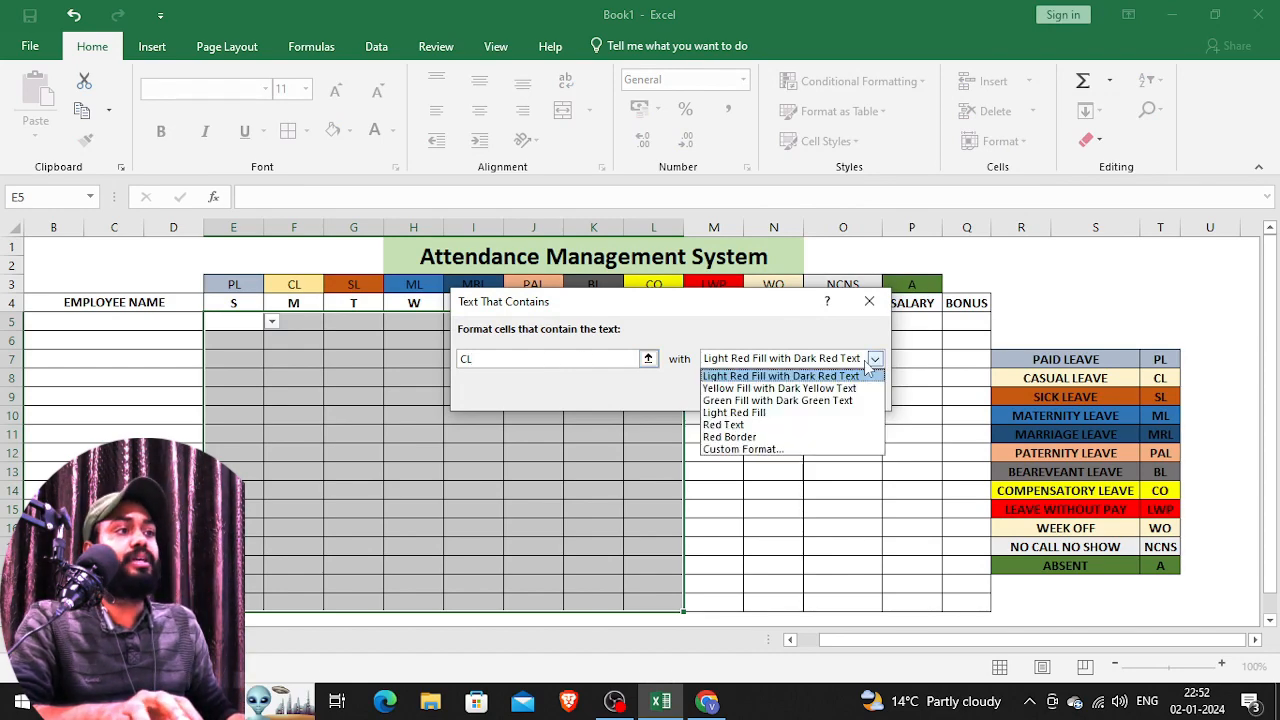
click(745, 450)
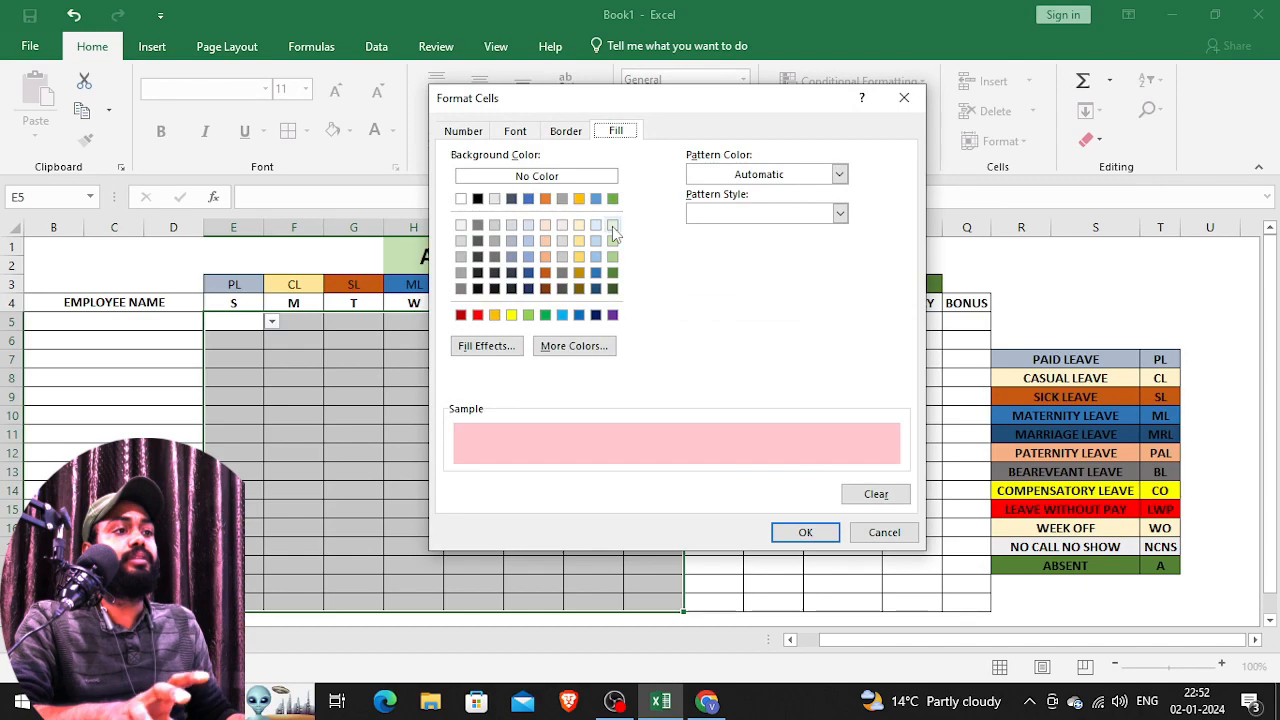
click(580, 225)
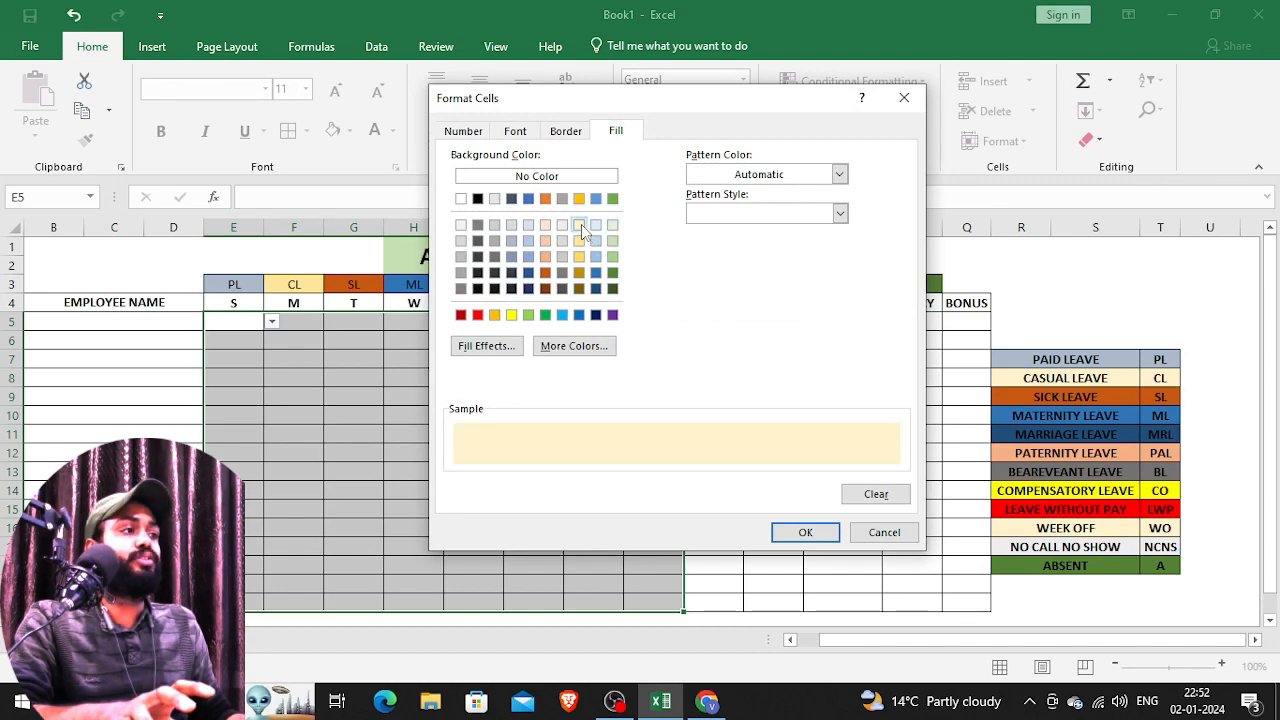
click(580, 240)
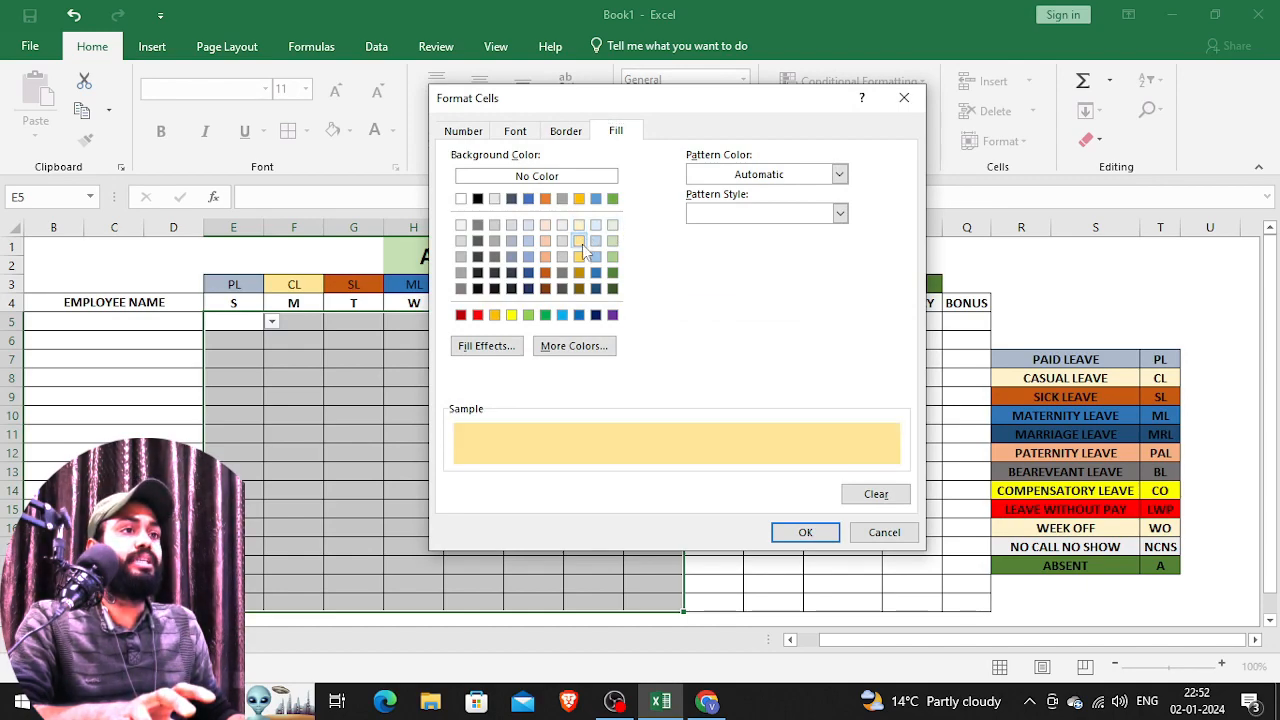
click(580, 226)
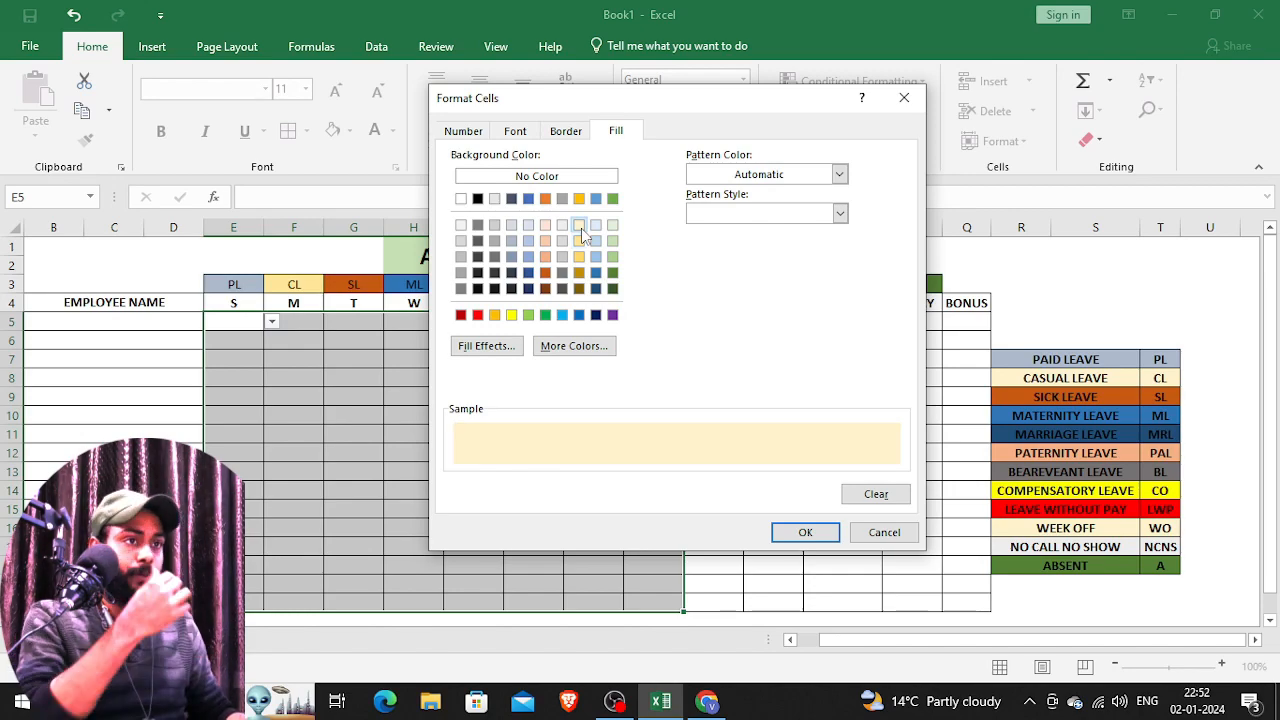
click(805, 532)
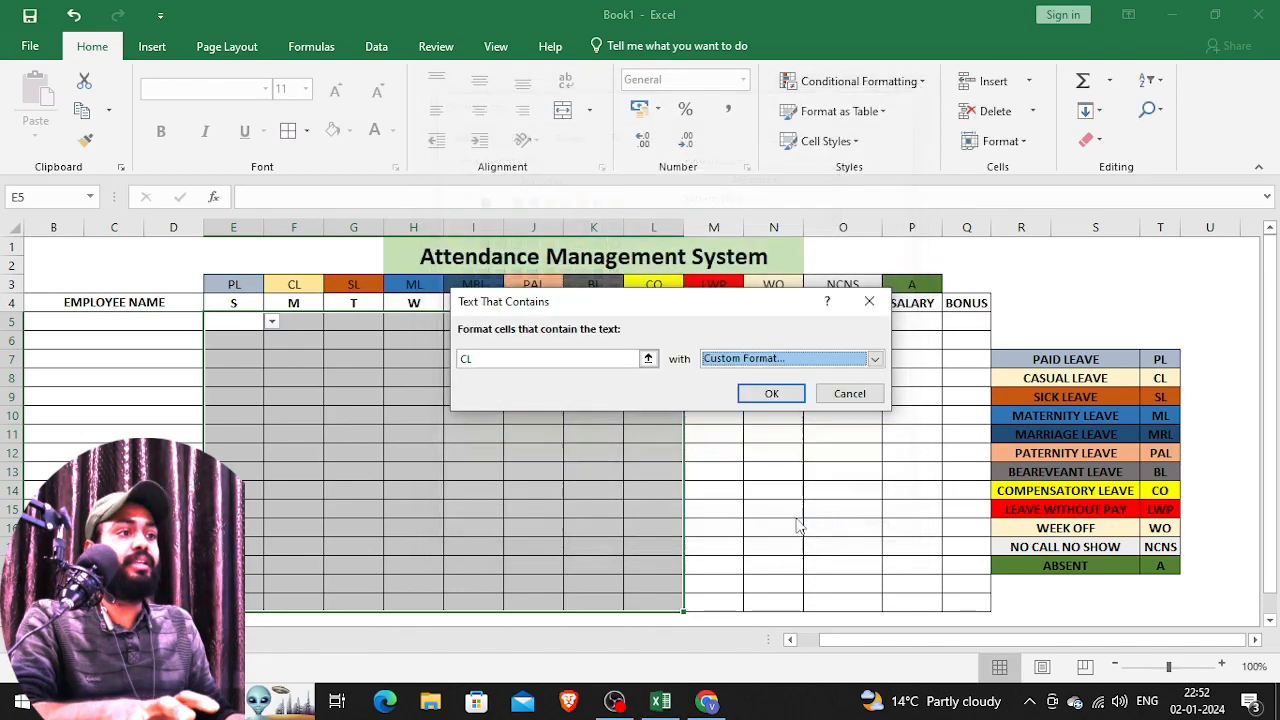
click(762, 394)
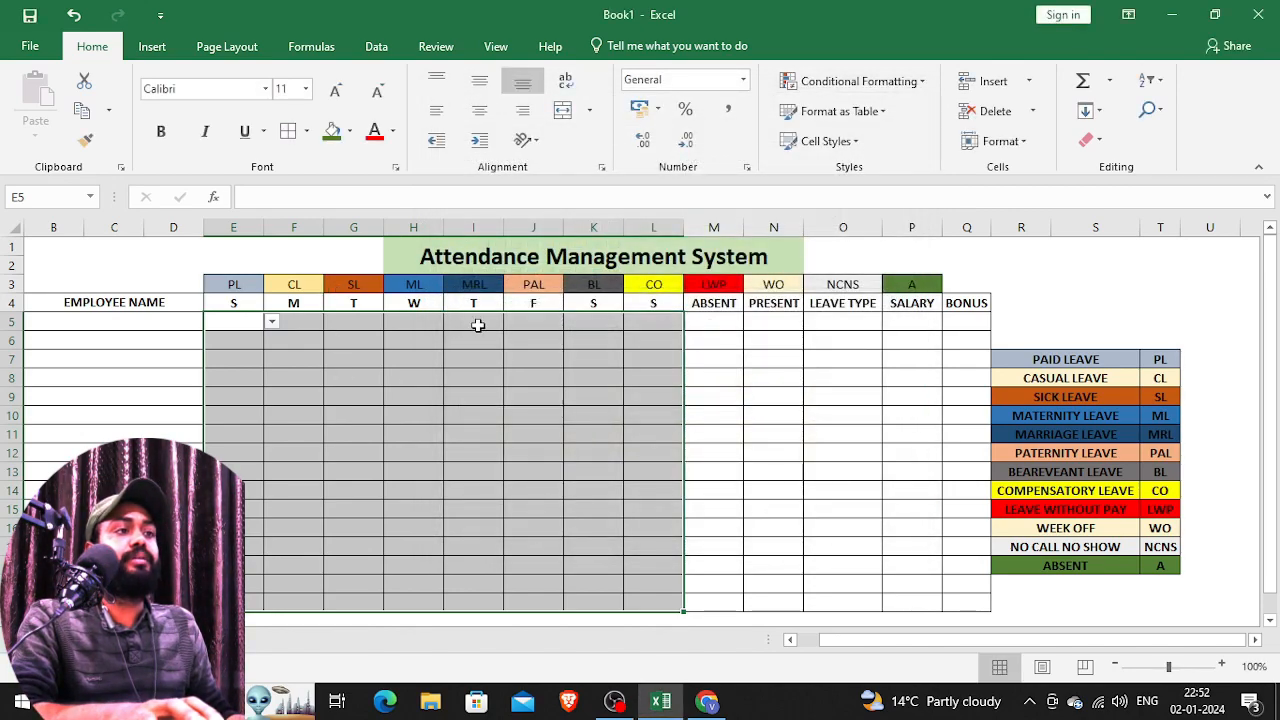
- Add a Text That Contains highlighting rule for the text SL on the day cells, using a custom dark orange fill
click(860, 82)
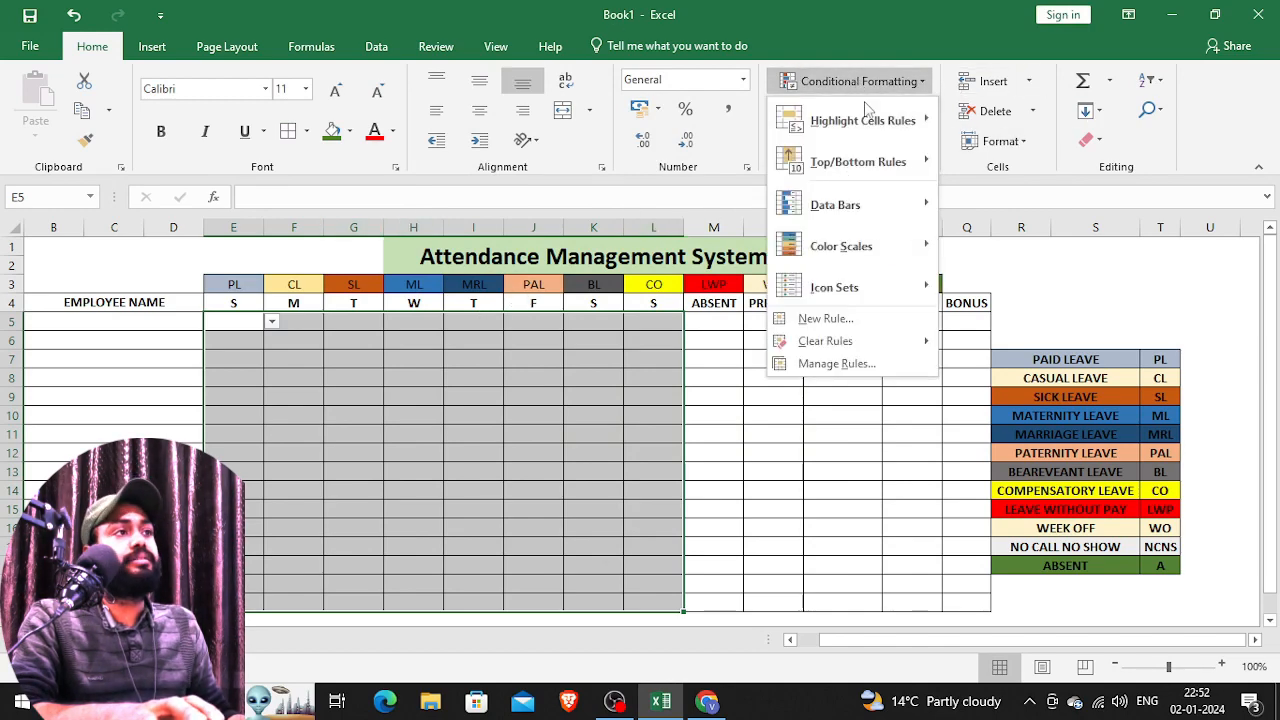
mouse_move(880, 125)
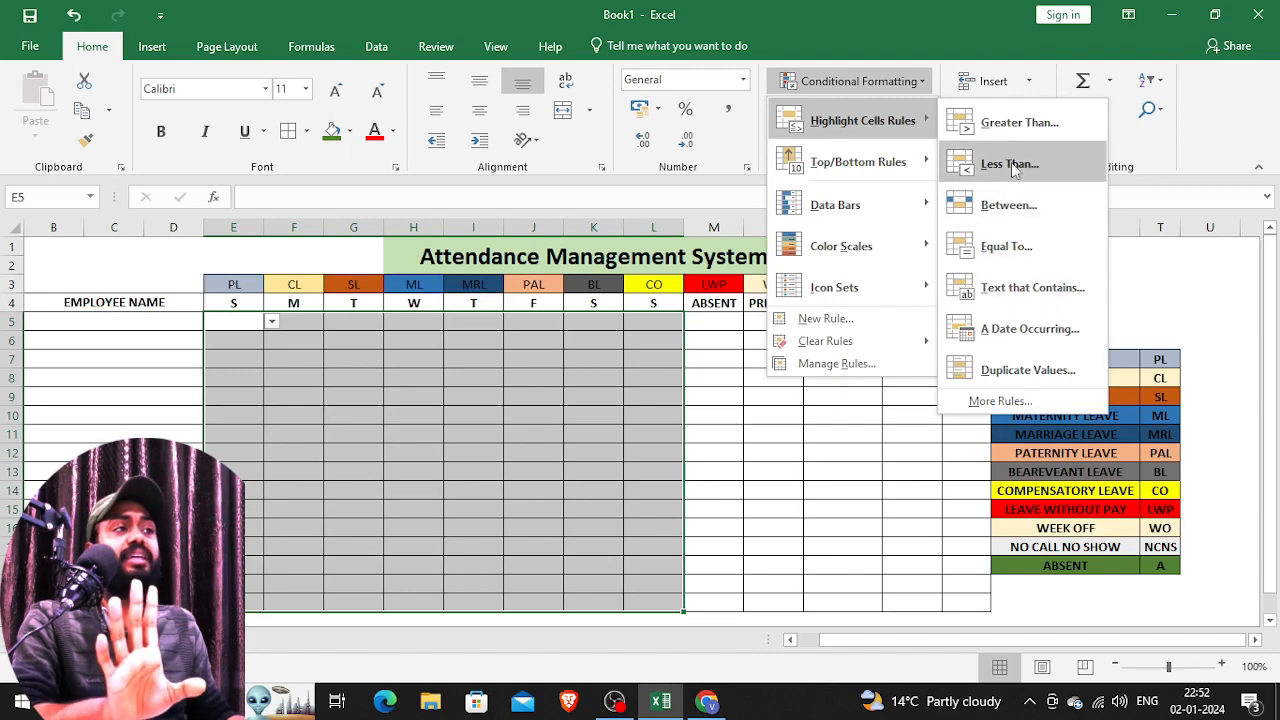
click(1006, 290)
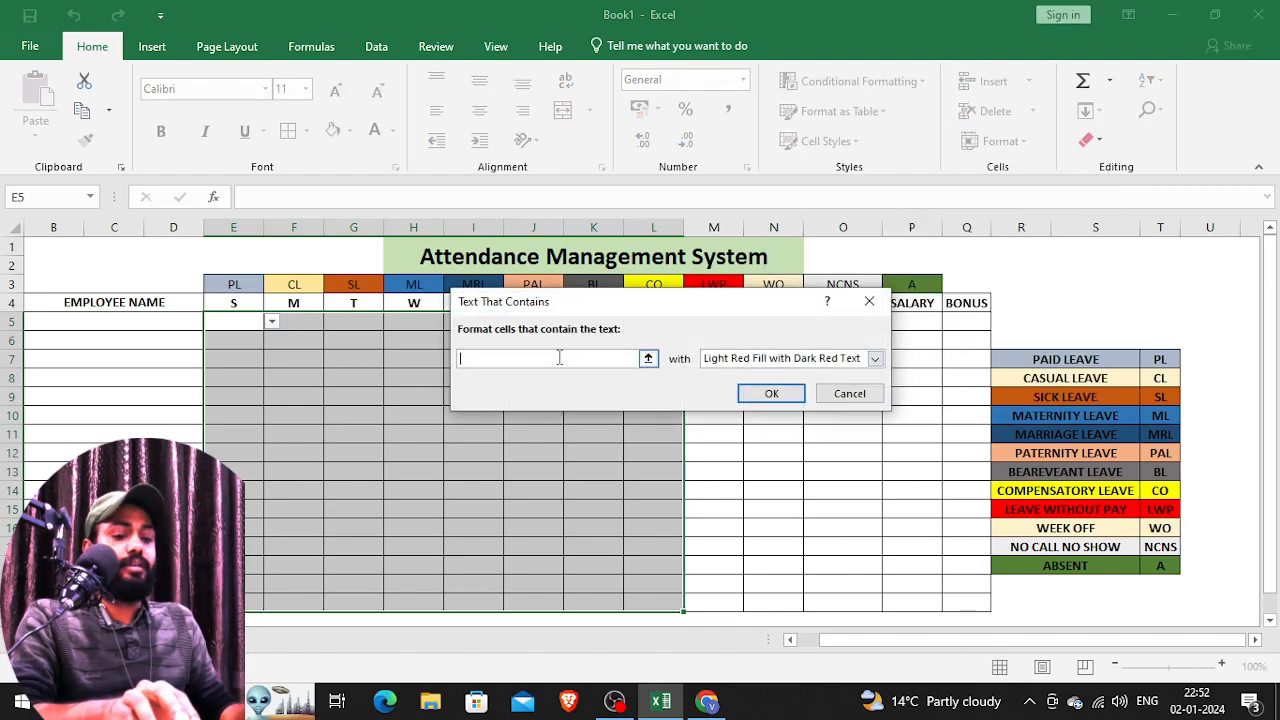
text(SL)
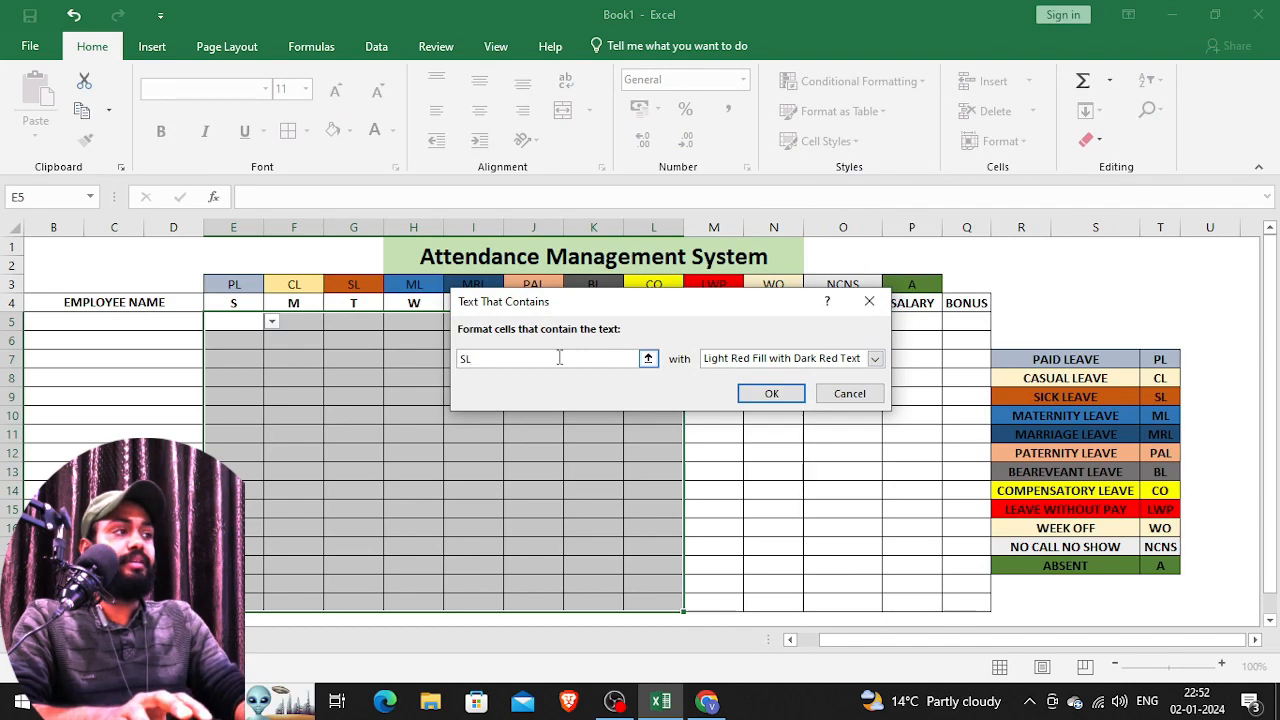
click(875, 358)
click(783, 449)
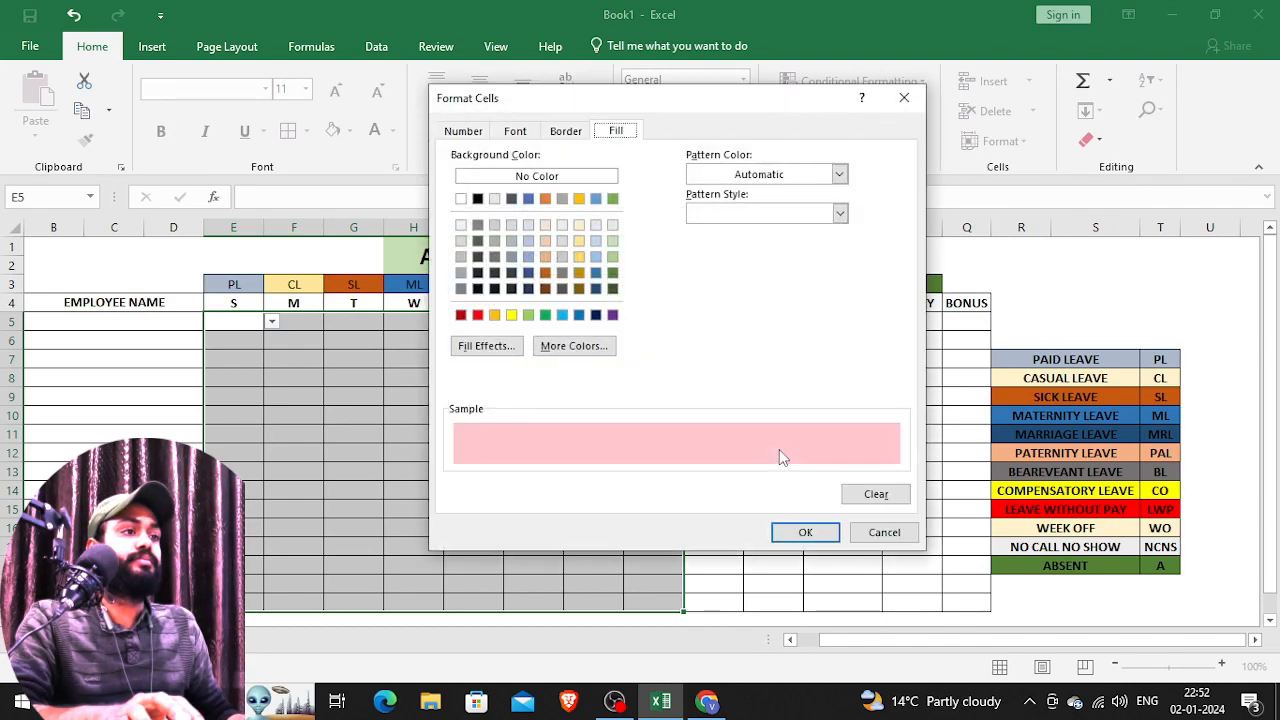
click(545, 272)
click(805, 532)
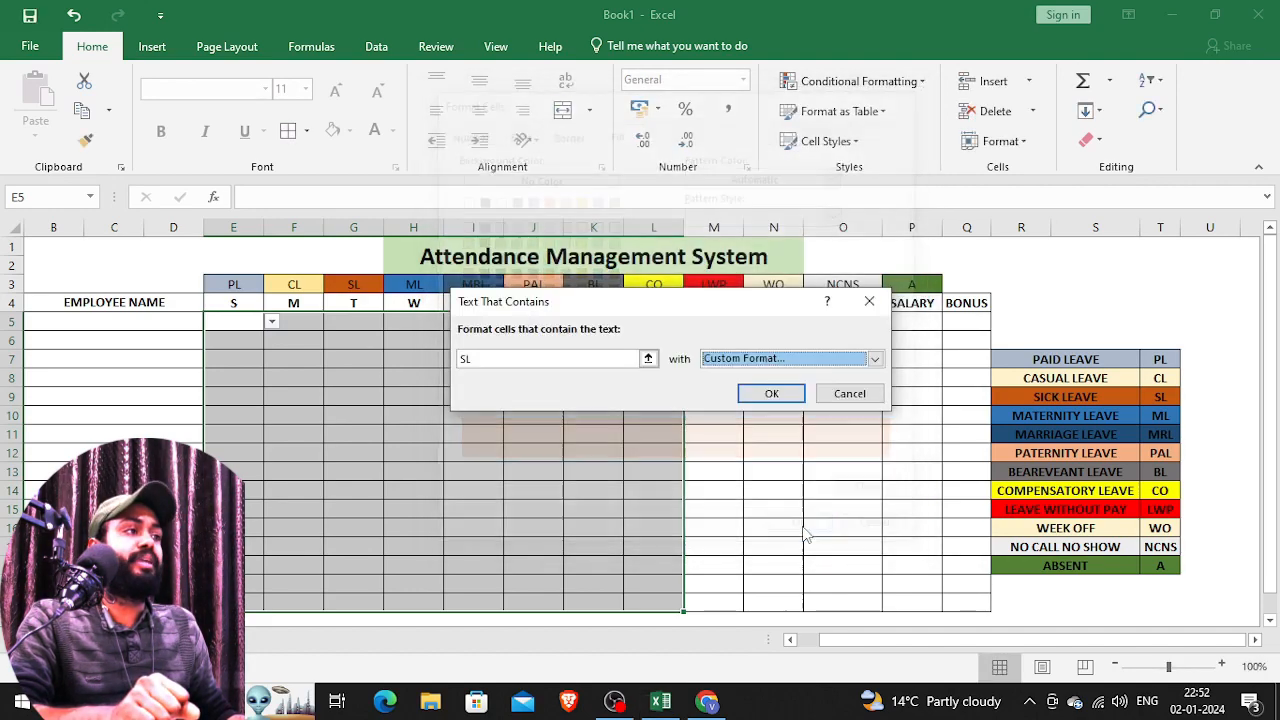
click(764, 397)
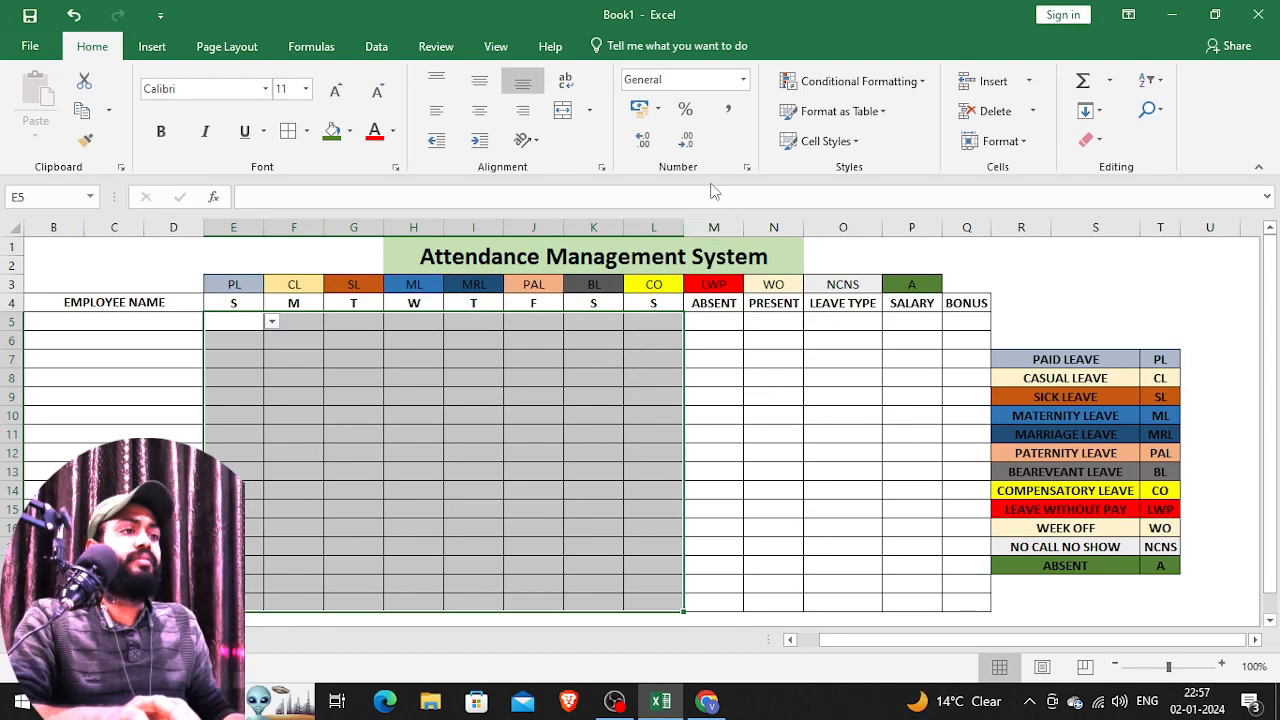
- Add a Text That Contains highlighting rule for the text A on day cells E5:L20, using a custom dark green fill
click(877, 81)
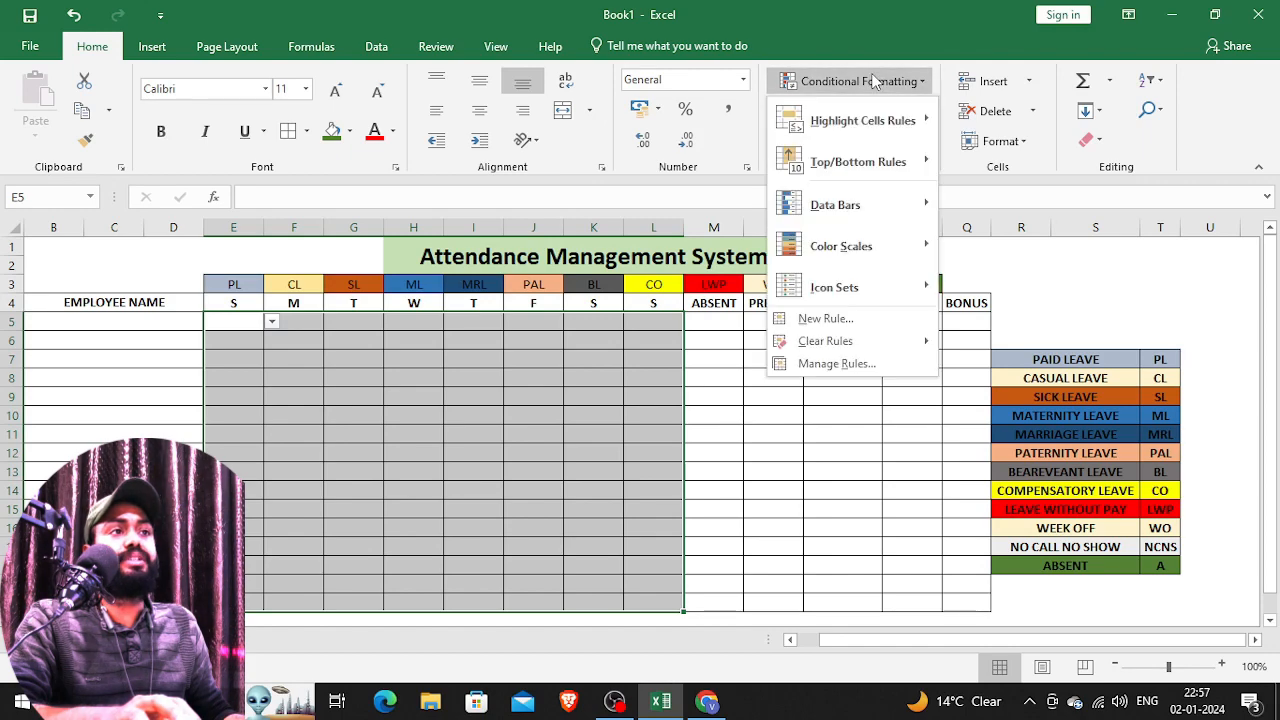
mouse_move(899, 127)
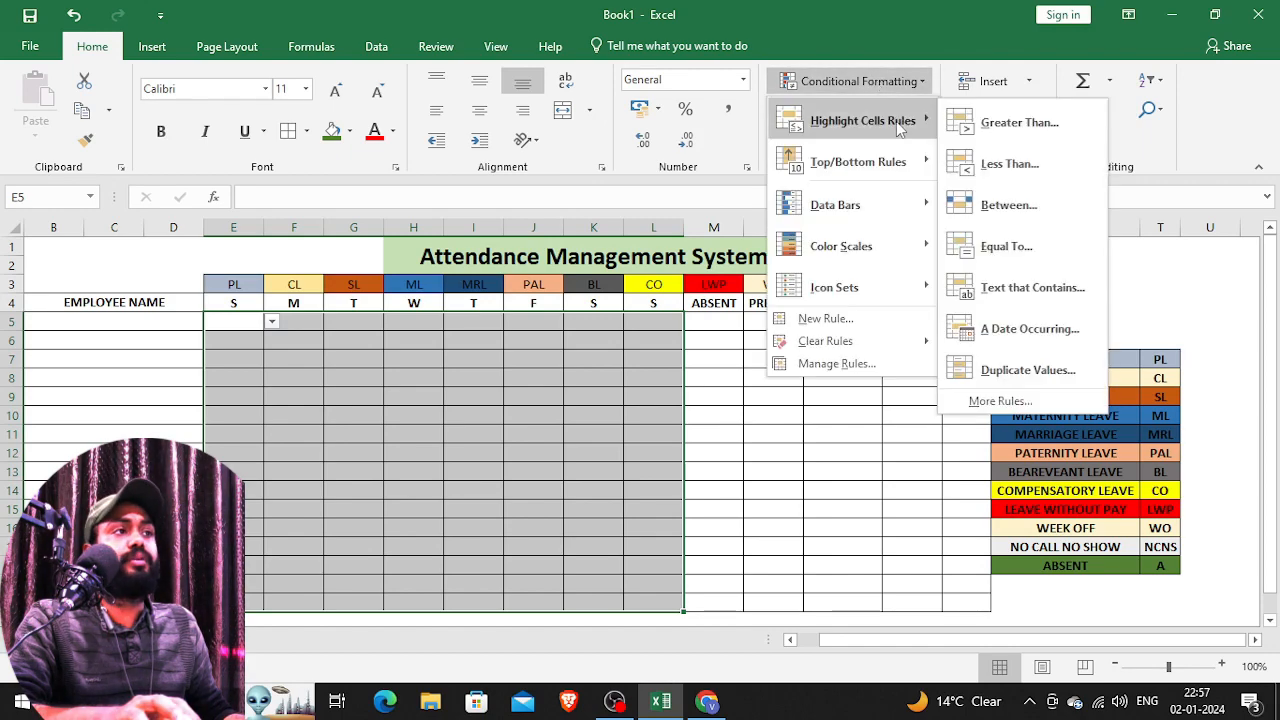
click(1004, 285)
text(A)
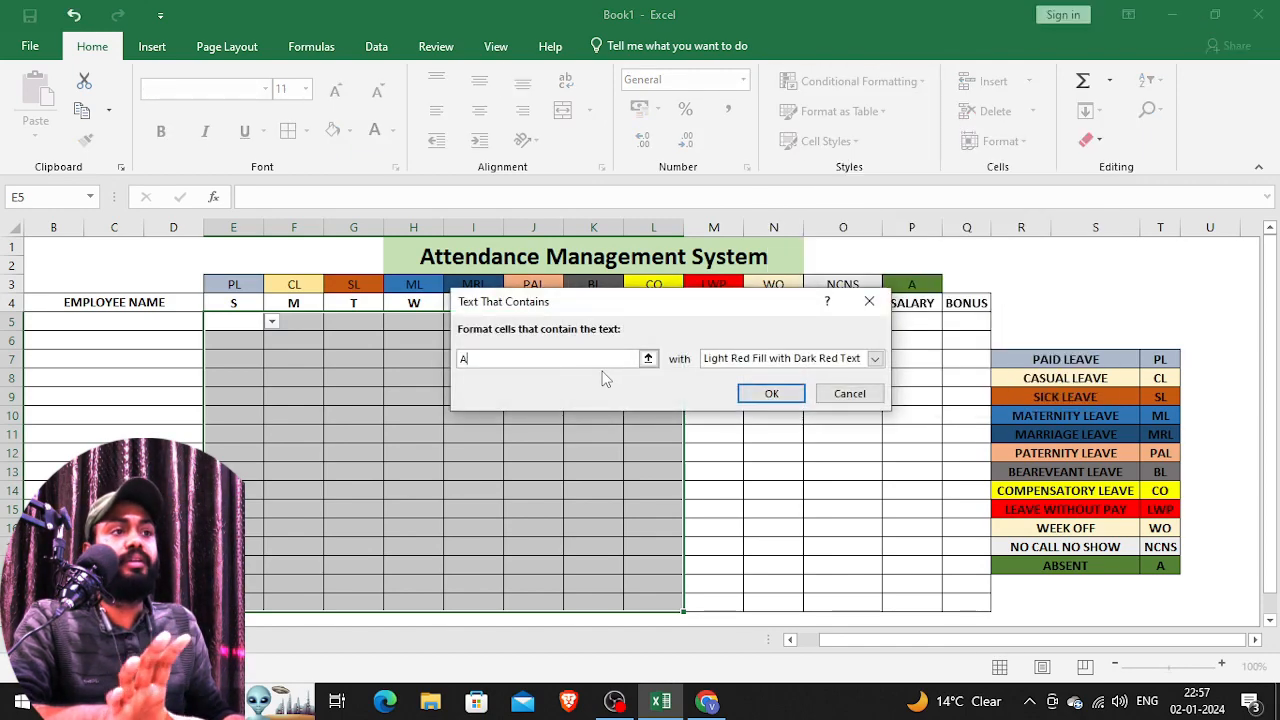
click(874, 358)
click(747, 450)
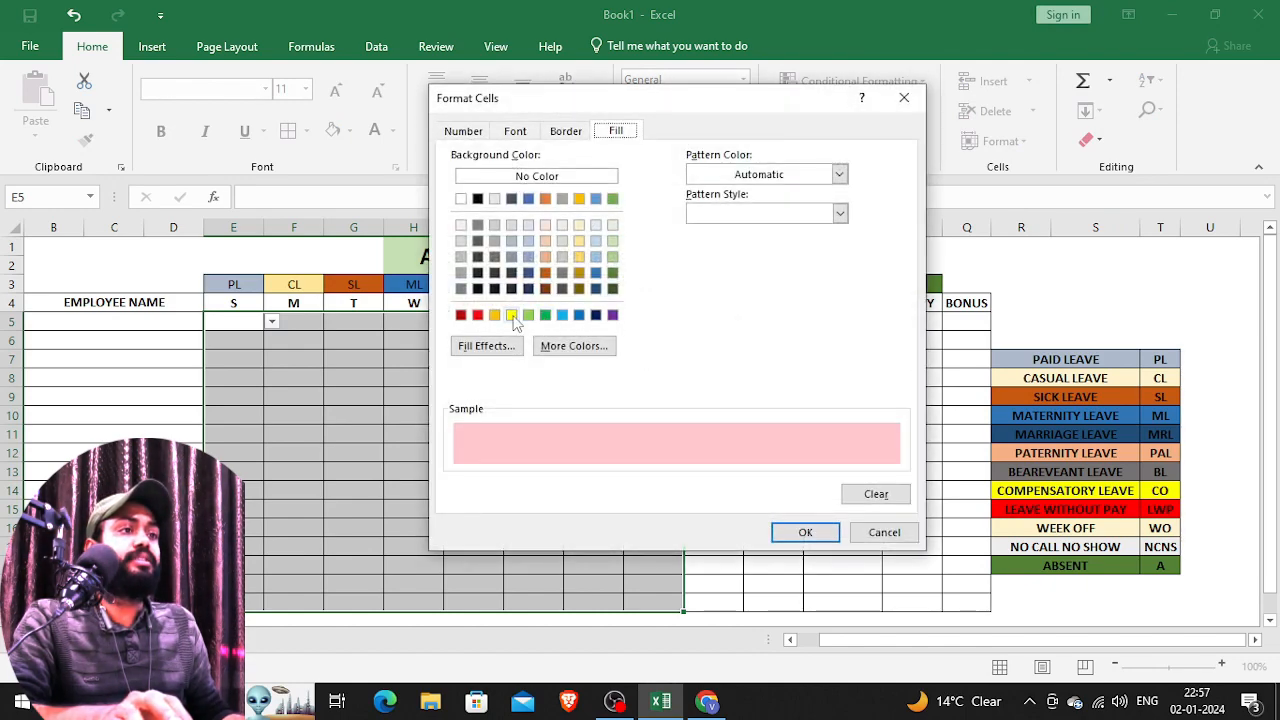
click(528, 315)
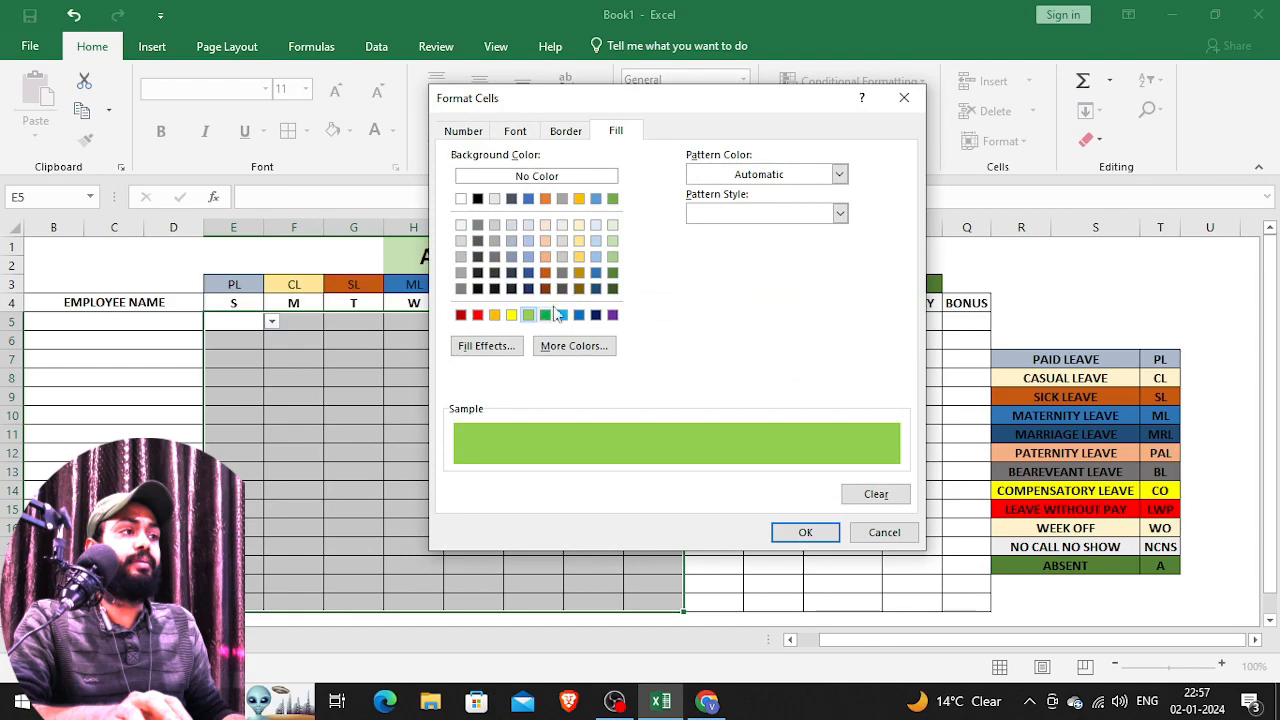
click(612, 274)
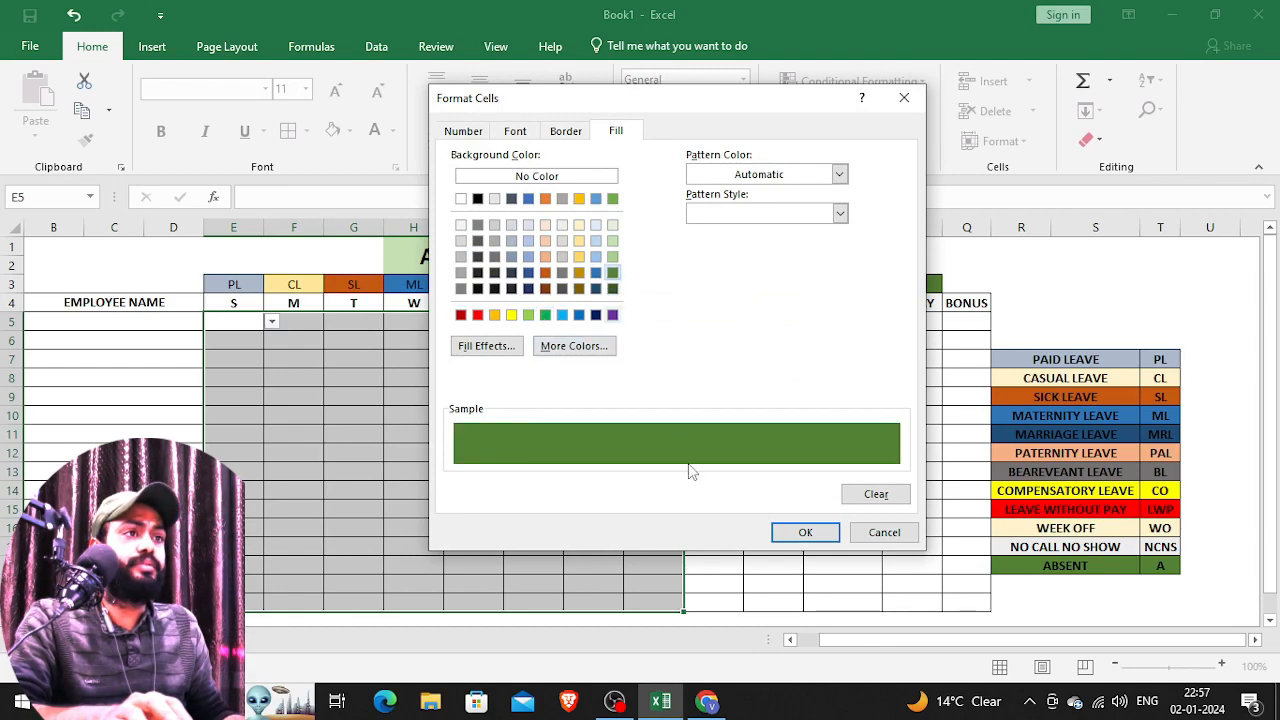
click(800, 532)
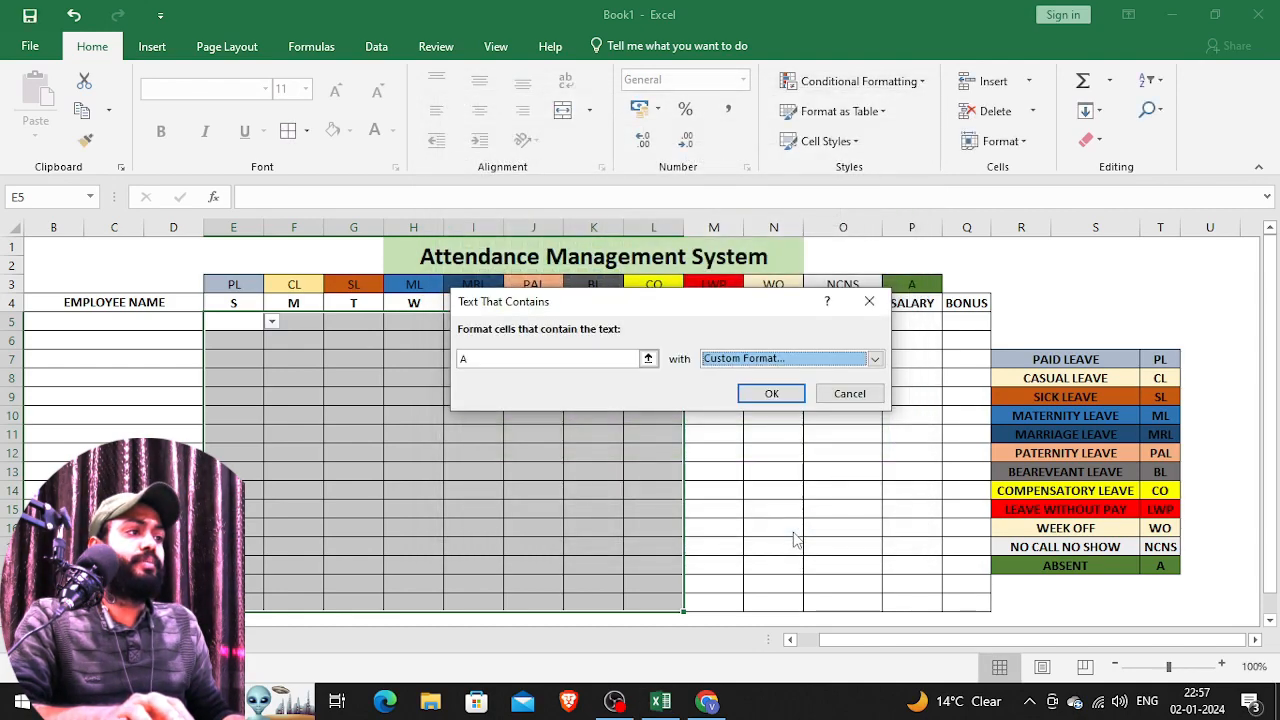
click(771, 393)
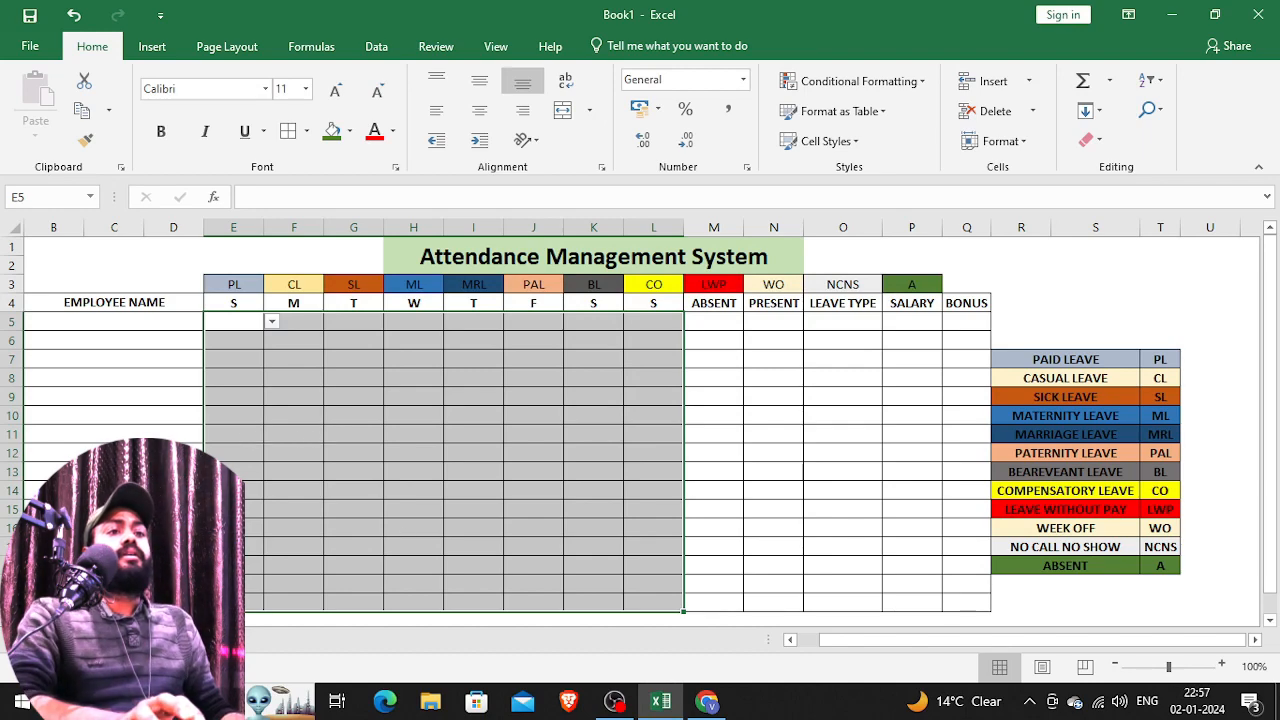
- Enter the first employee ID in A5, extend the ID series down to A20 and centre the IDs
drag(846, 641, 830, 644)
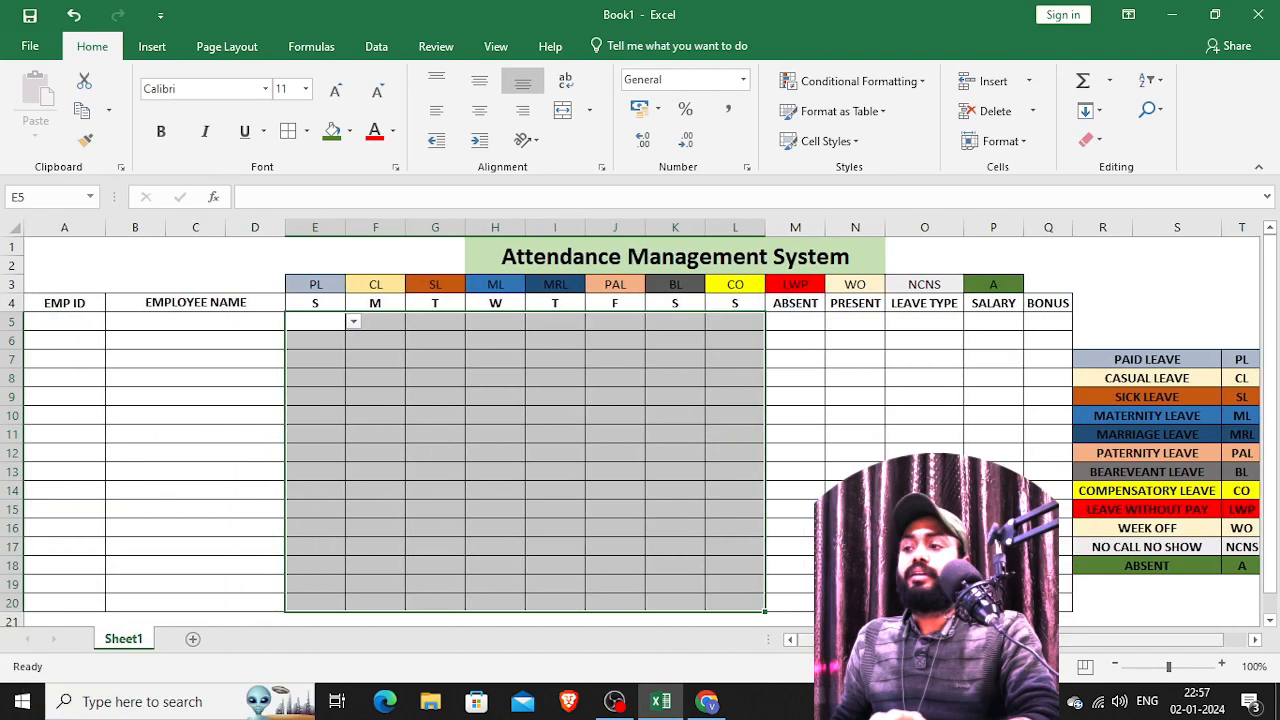
click(75, 325)
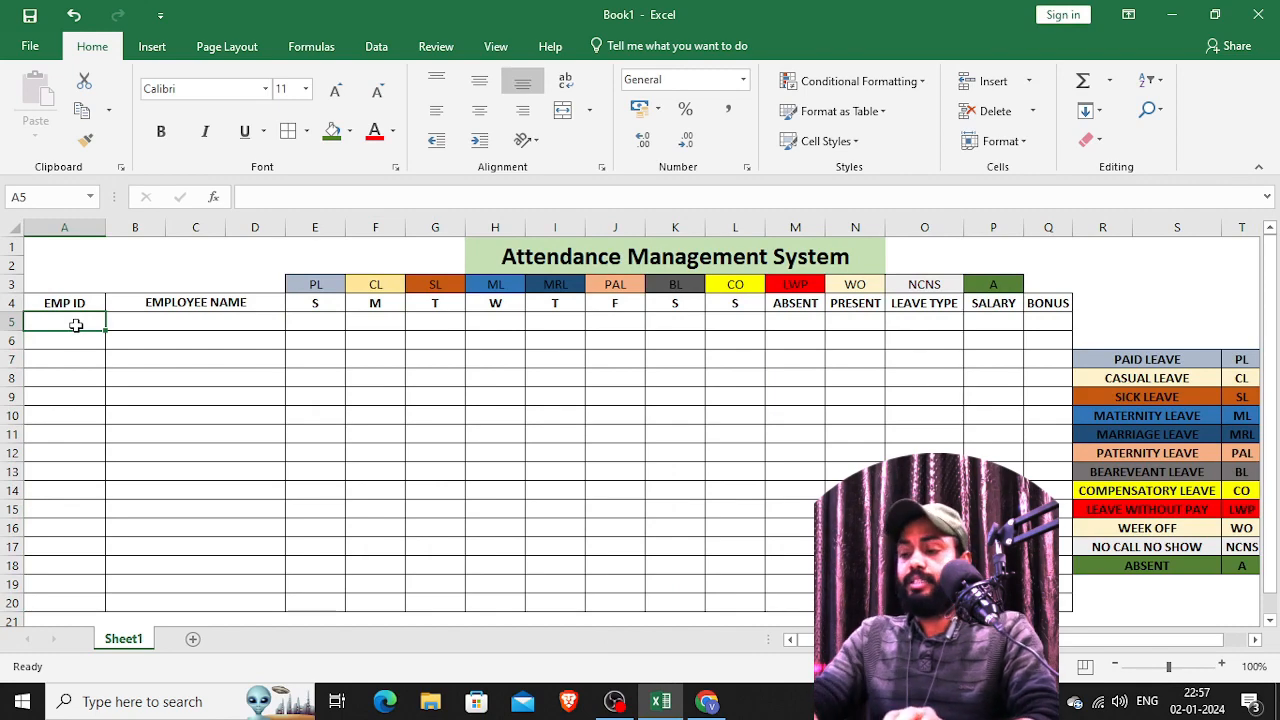
text(DRIT001)
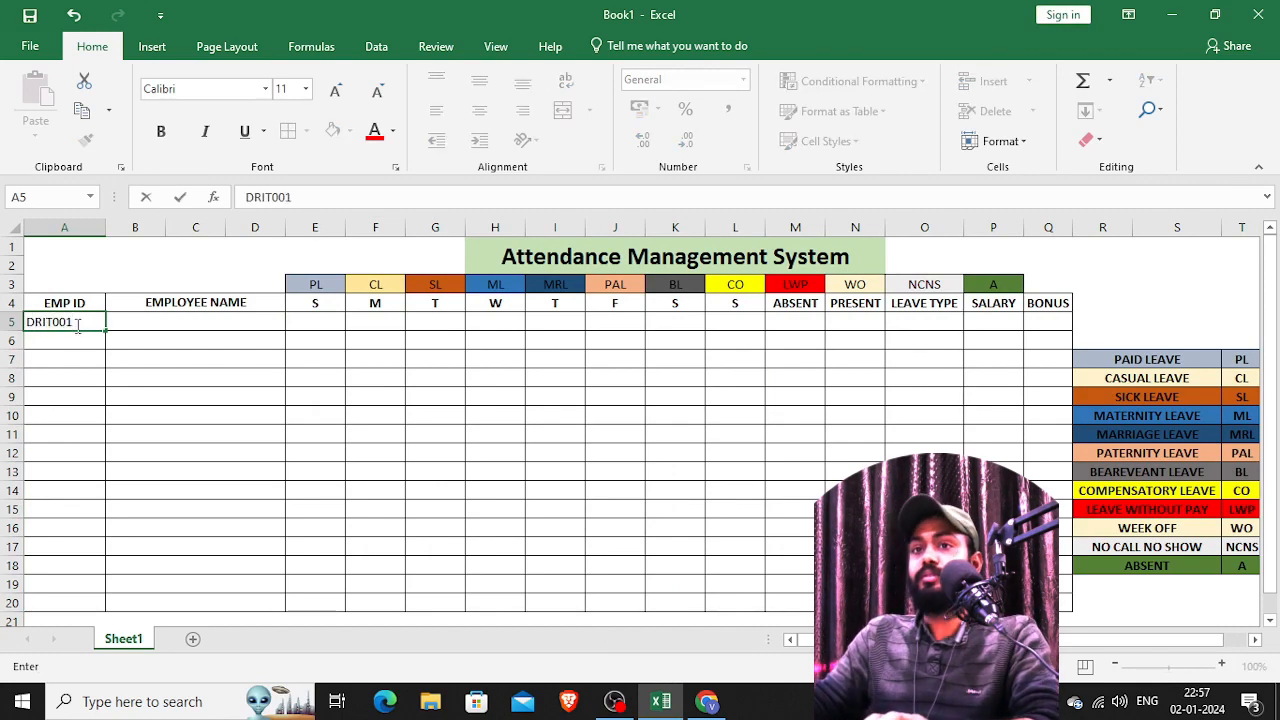
key(Return)
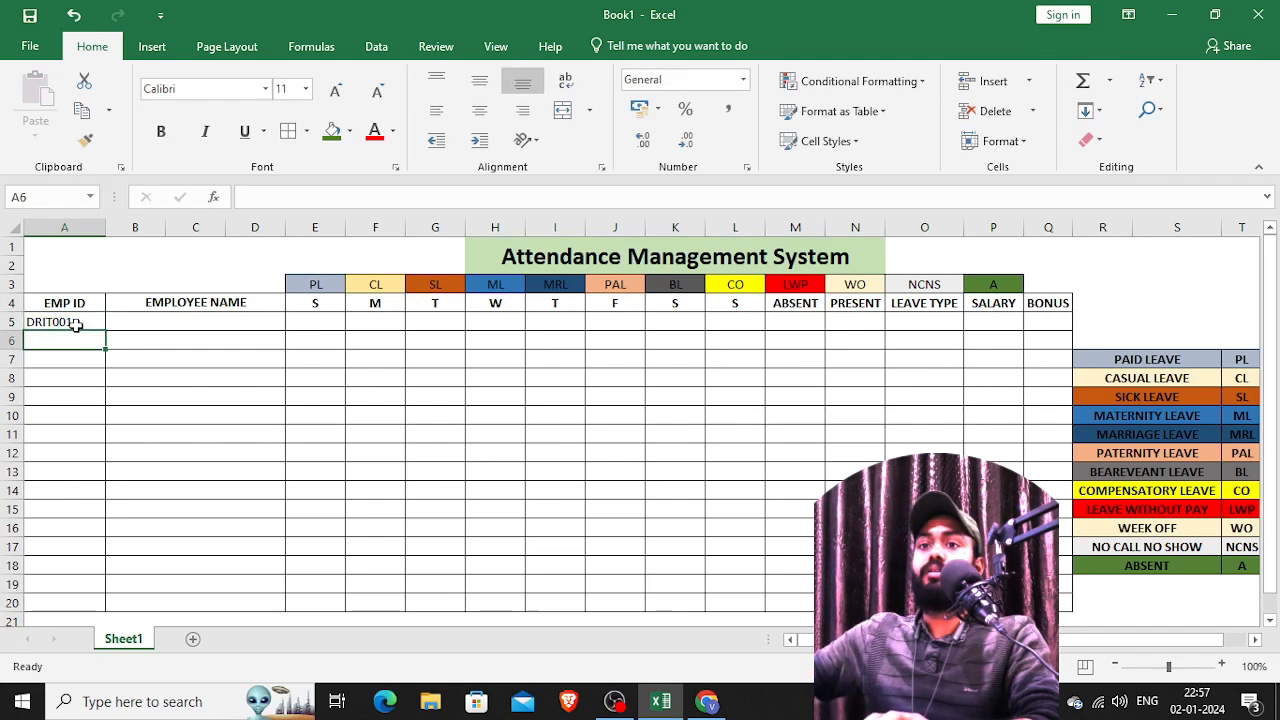
click(85, 325)
drag(103, 328, 94, 603)
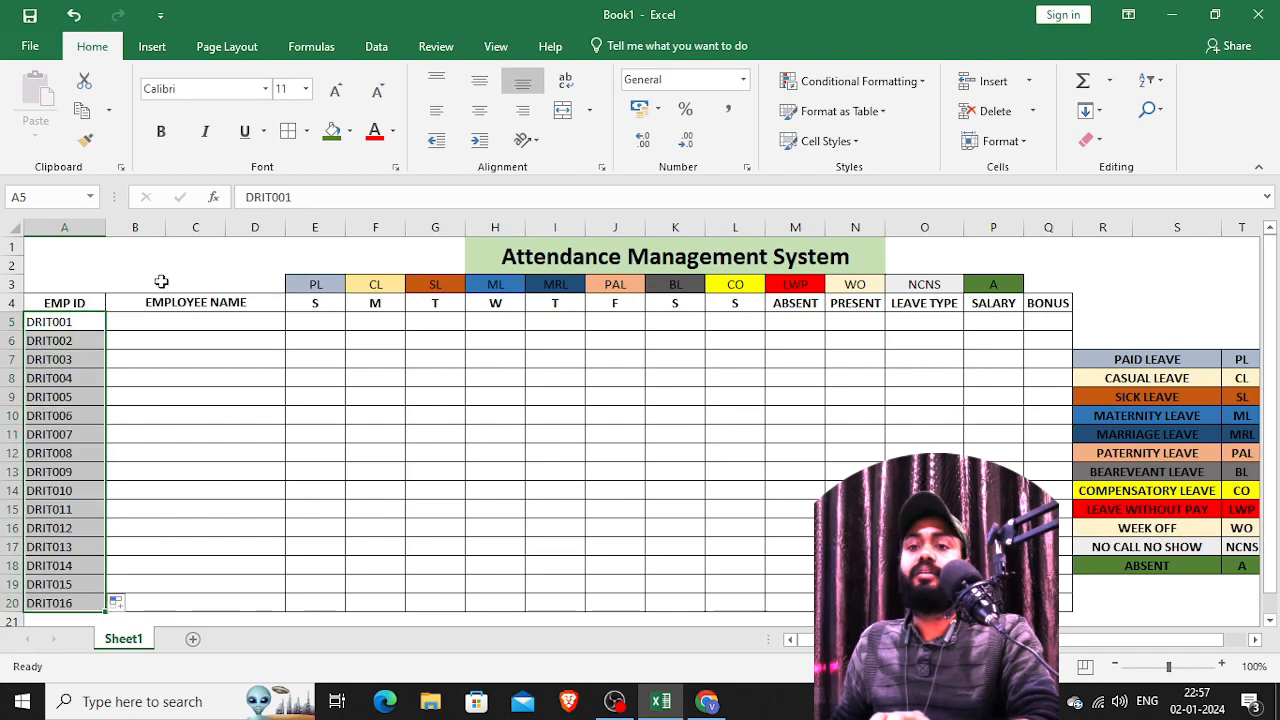
click(477, 118)
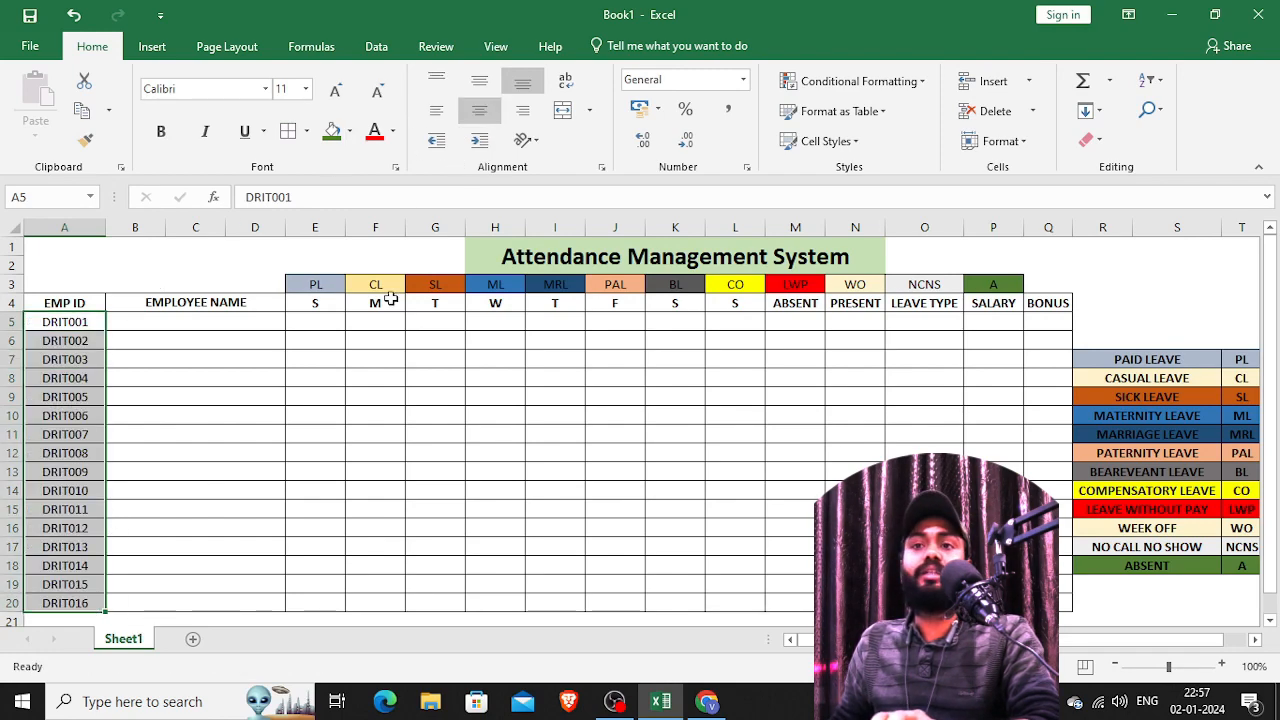
- Enter the placeholder employee names AAAA, BBBB and CCCCC in rows 5 to 7 of the EMPLOYEE NAME column
click(199, 325)
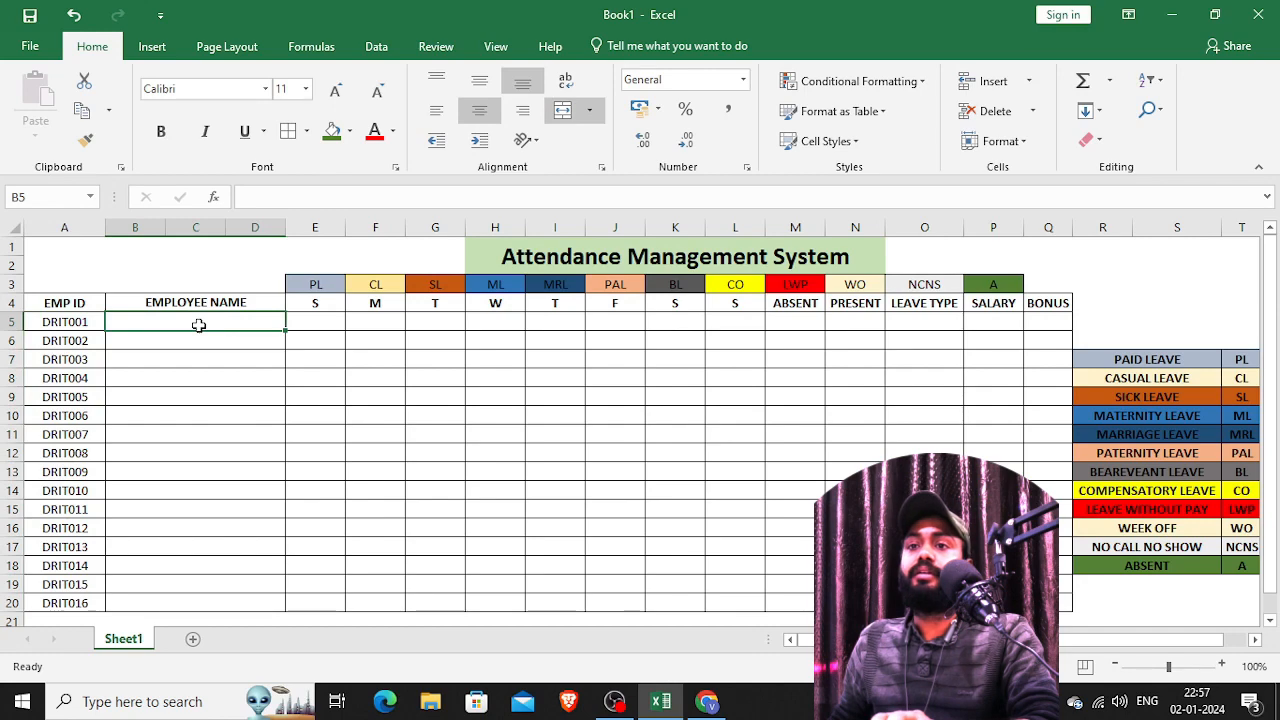
text(a)
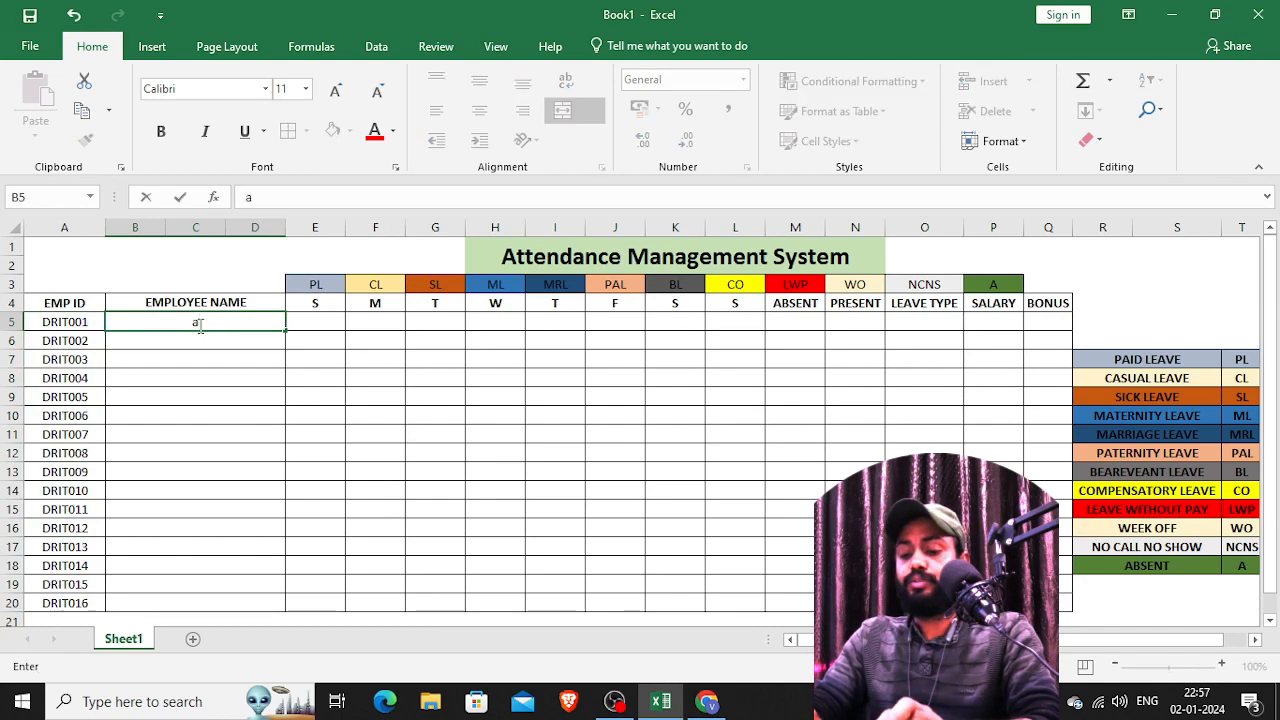
text(AAA)
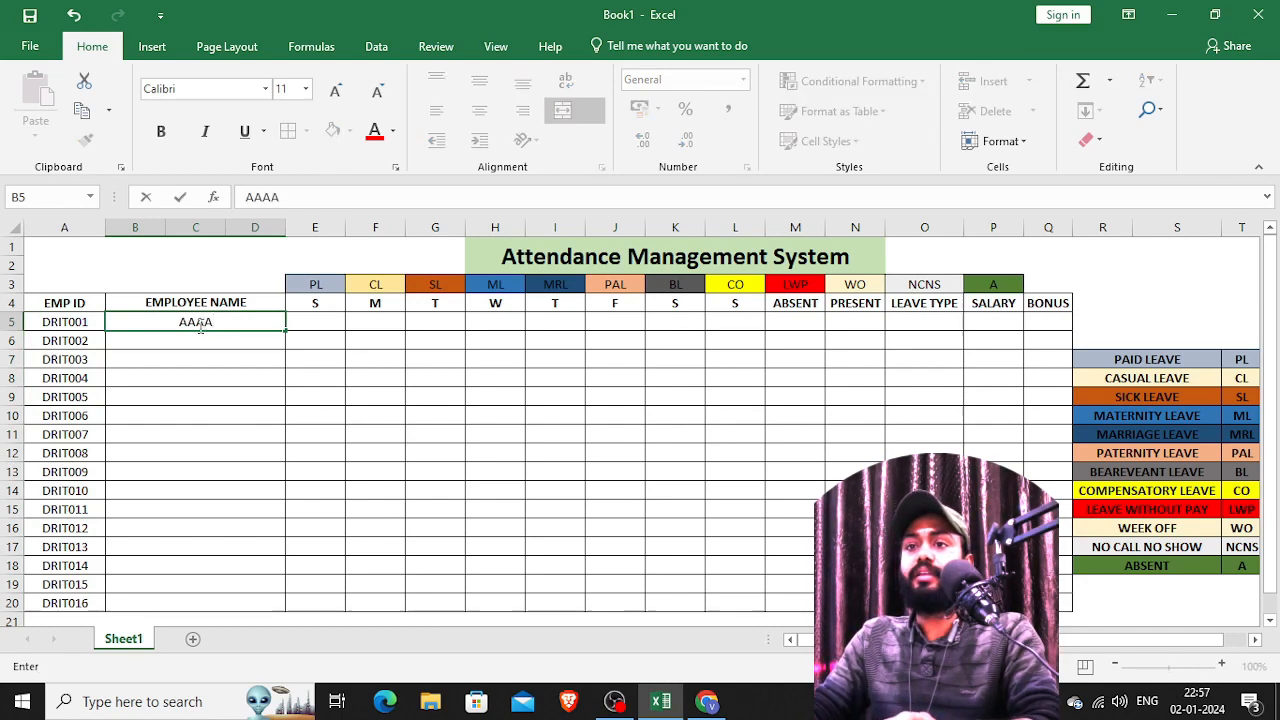
key(Return)
text(BBBB)
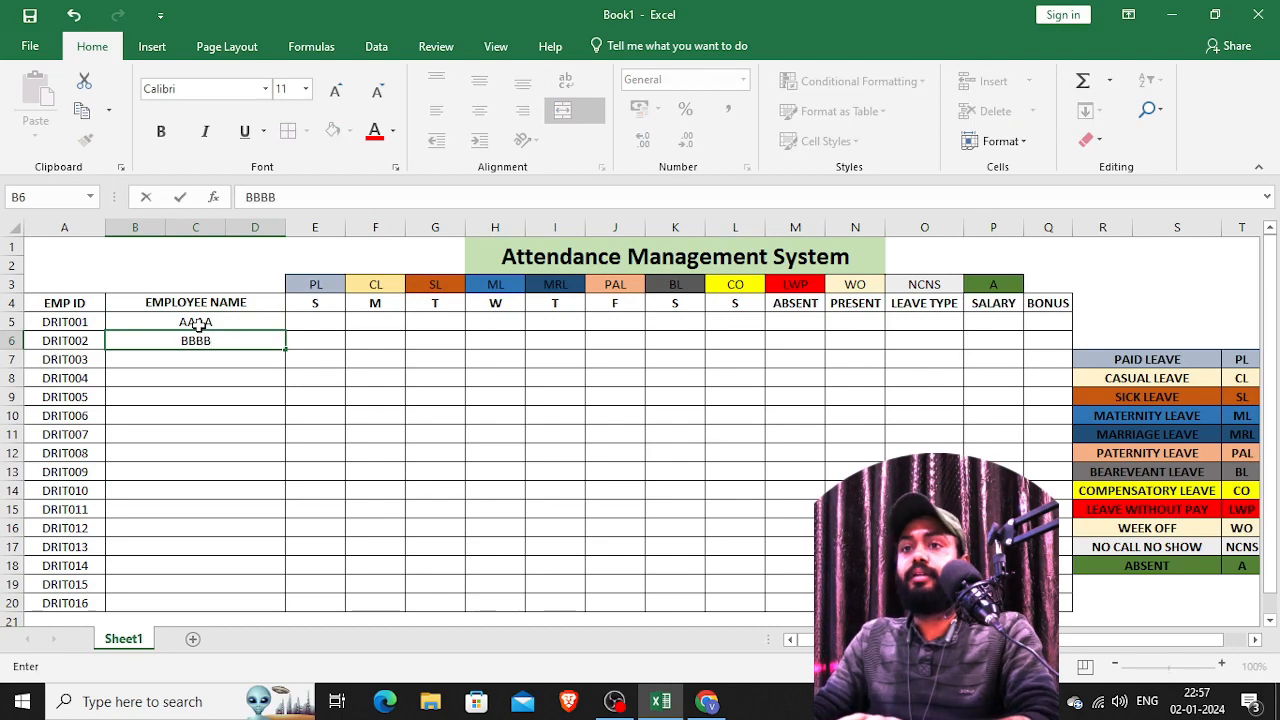
key(Return)
text(B)
key(BackSpace)
key(BackSpace)
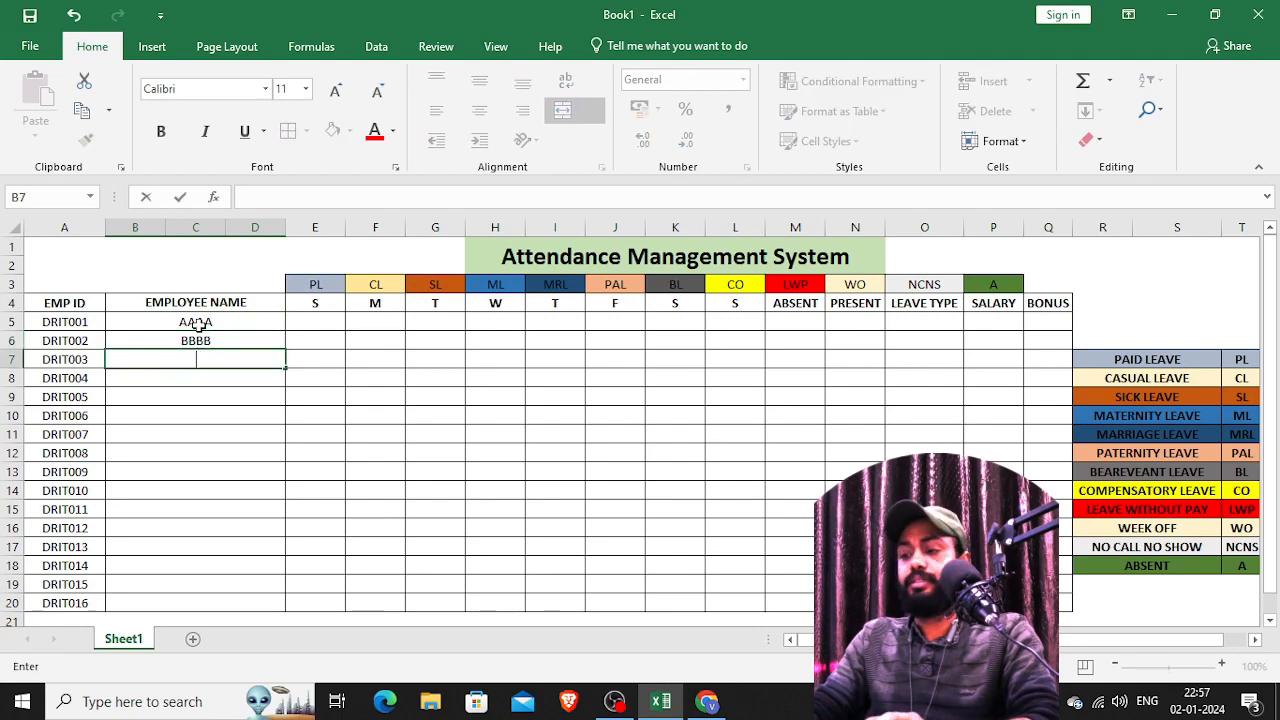
text(CCCCC)
key(Return)
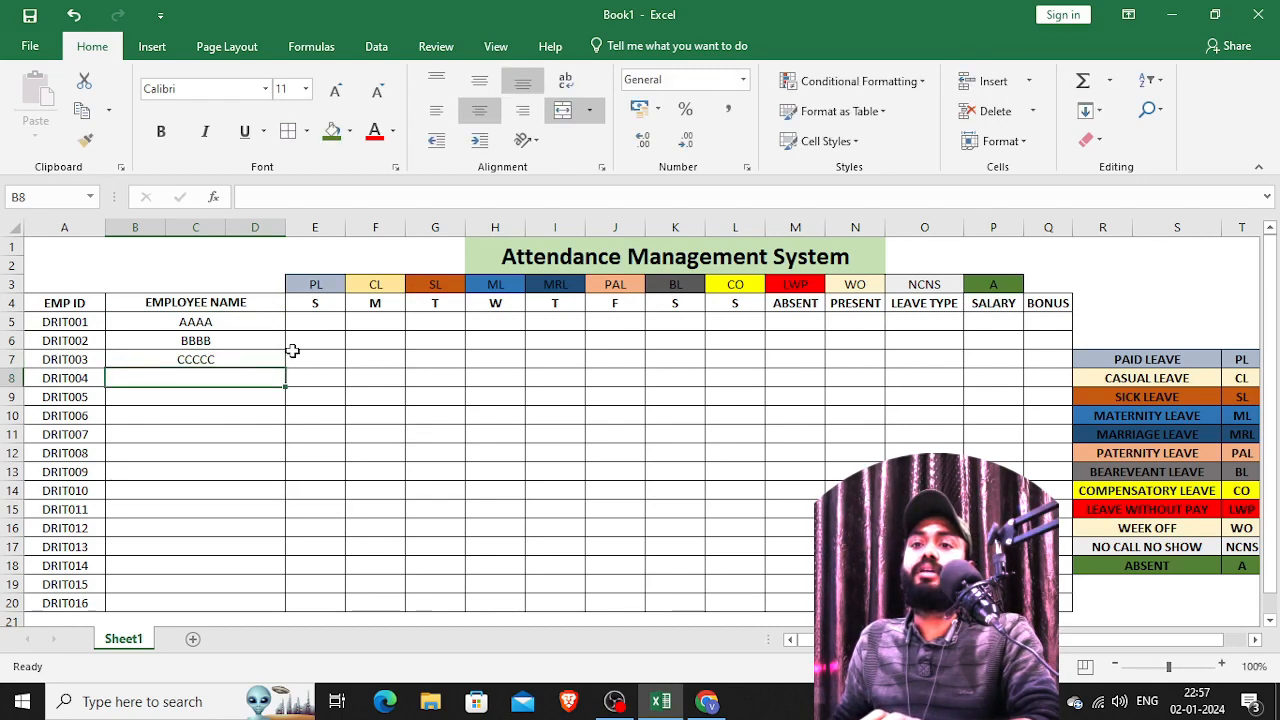
- Choose the leave codes PL in E5 and ML in F5 from the dropdowns for the first employee
click(318, 323)
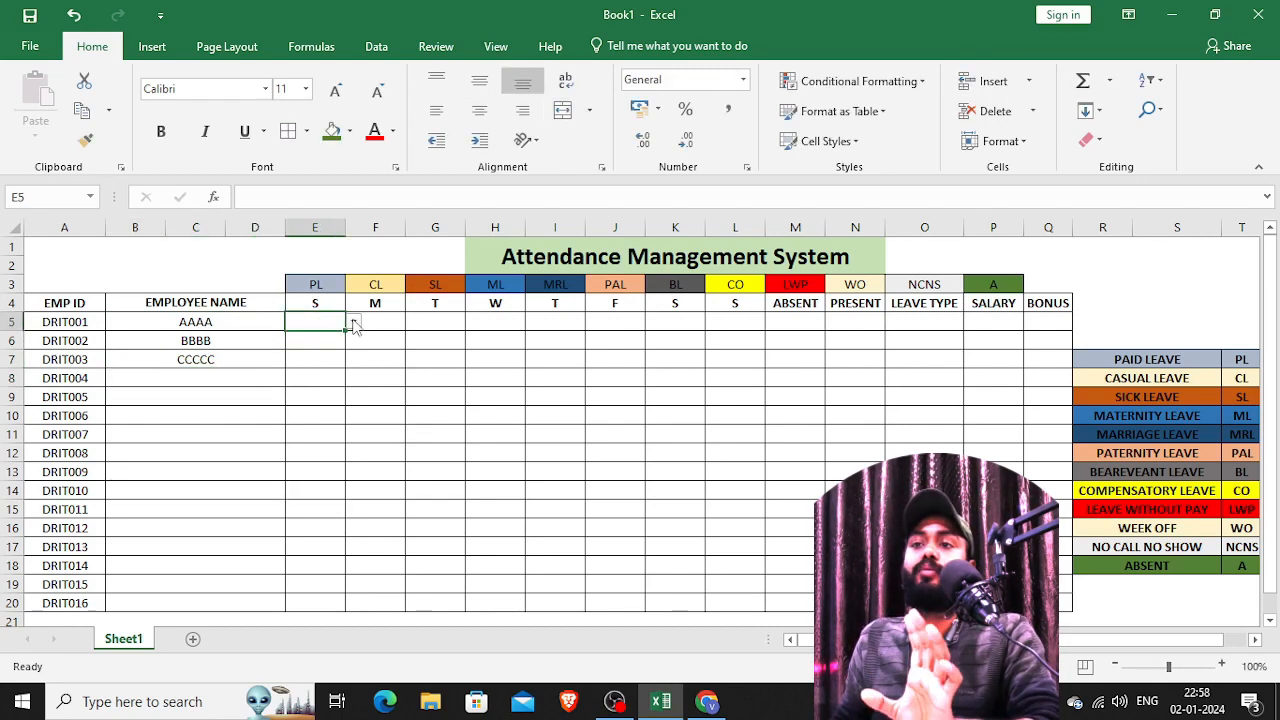
click(353, 321)
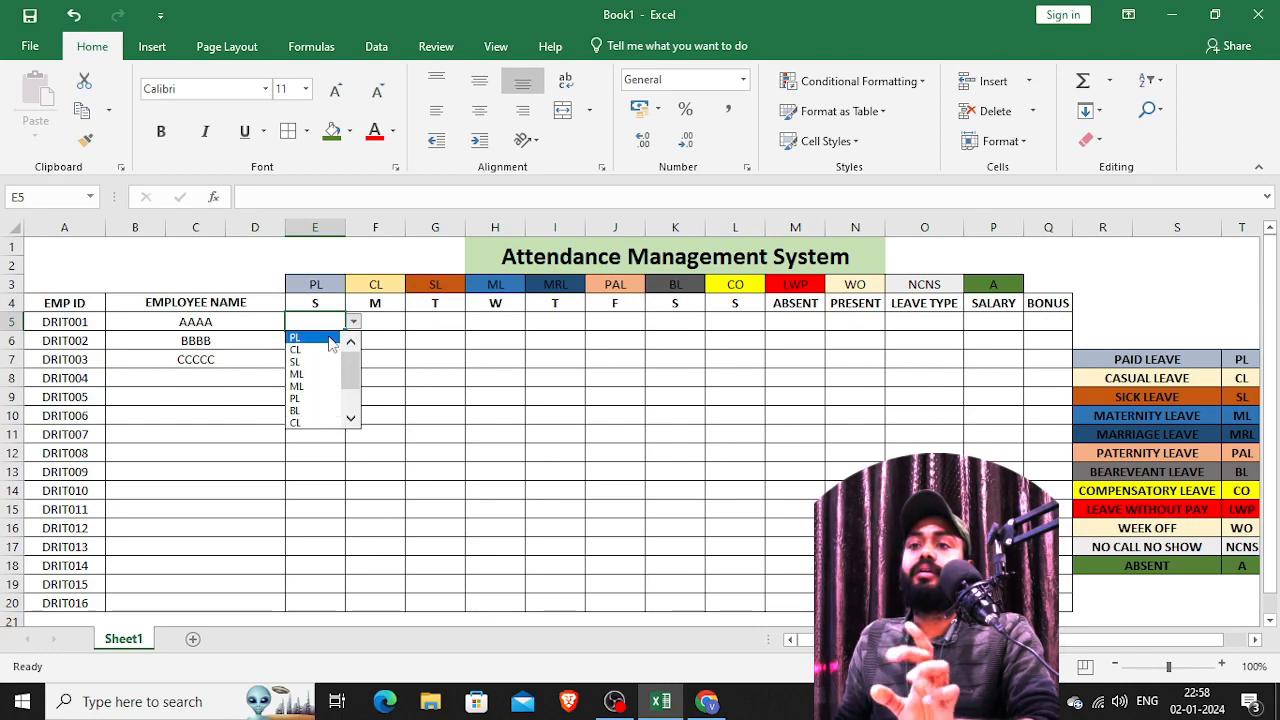
click(330, 340)
click(330, 362)
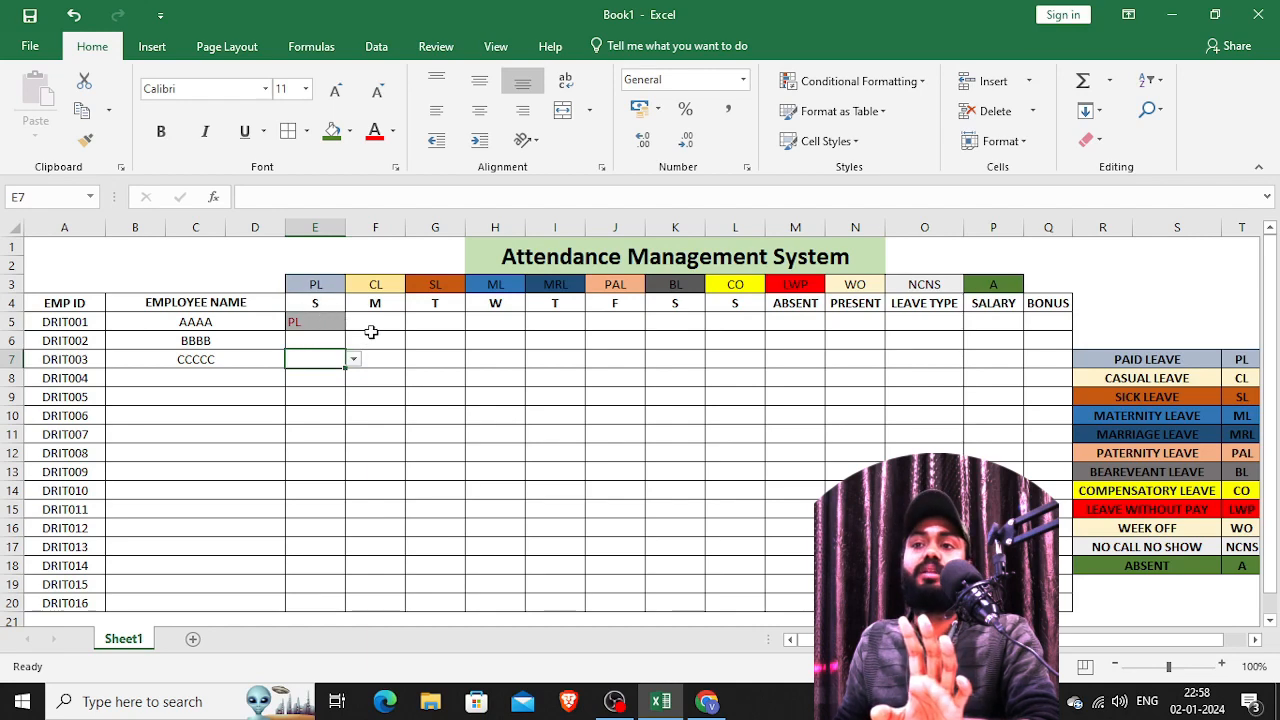
click(371, 326)
click(412, 323)
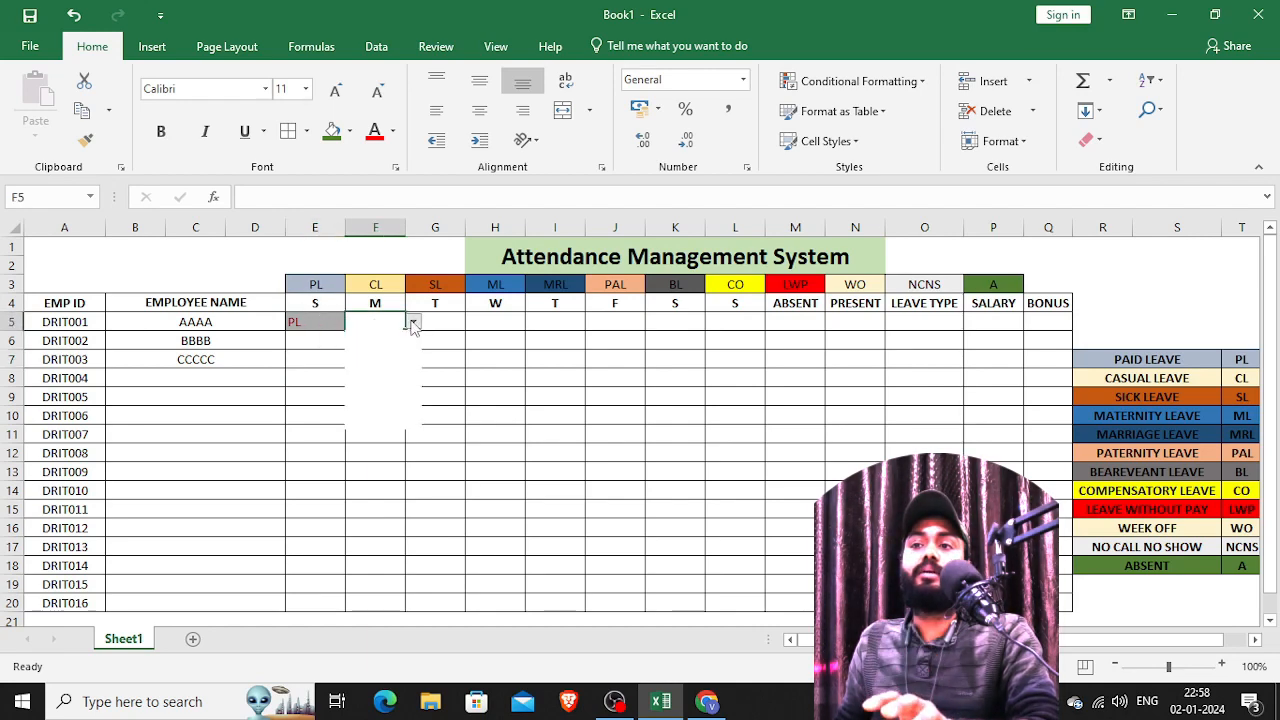
click(377, 373)
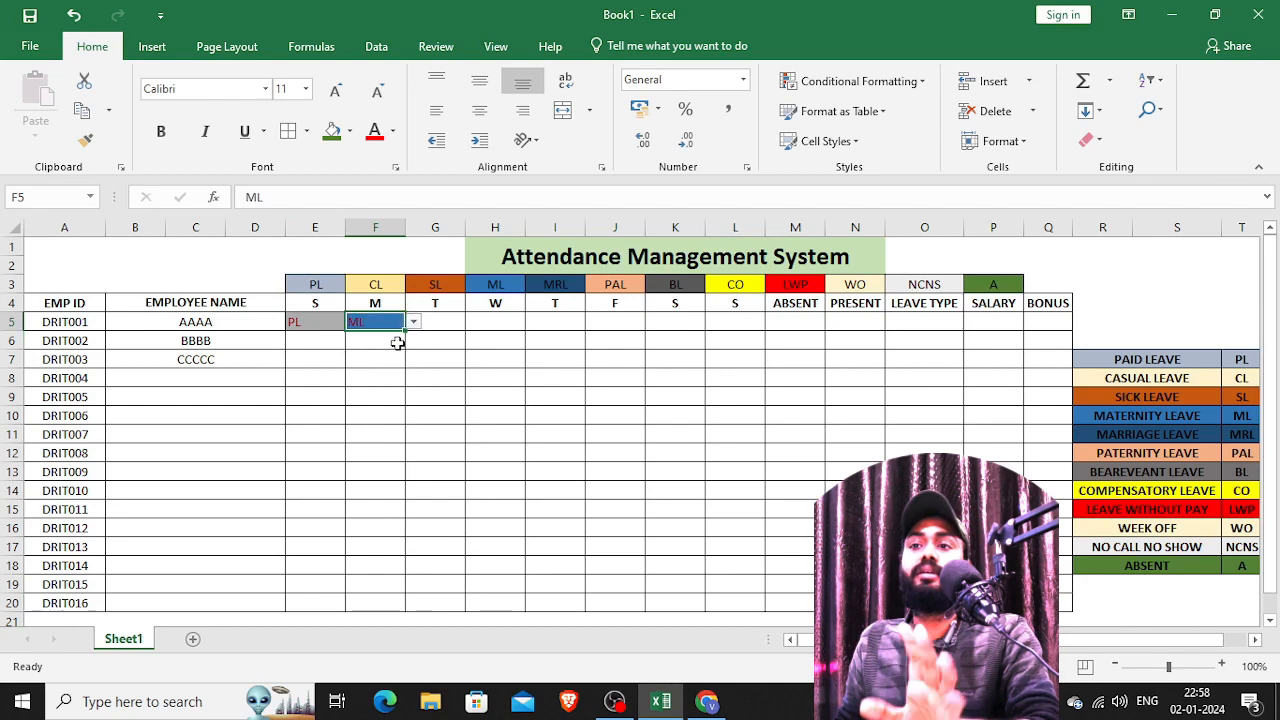
click(448, 321)
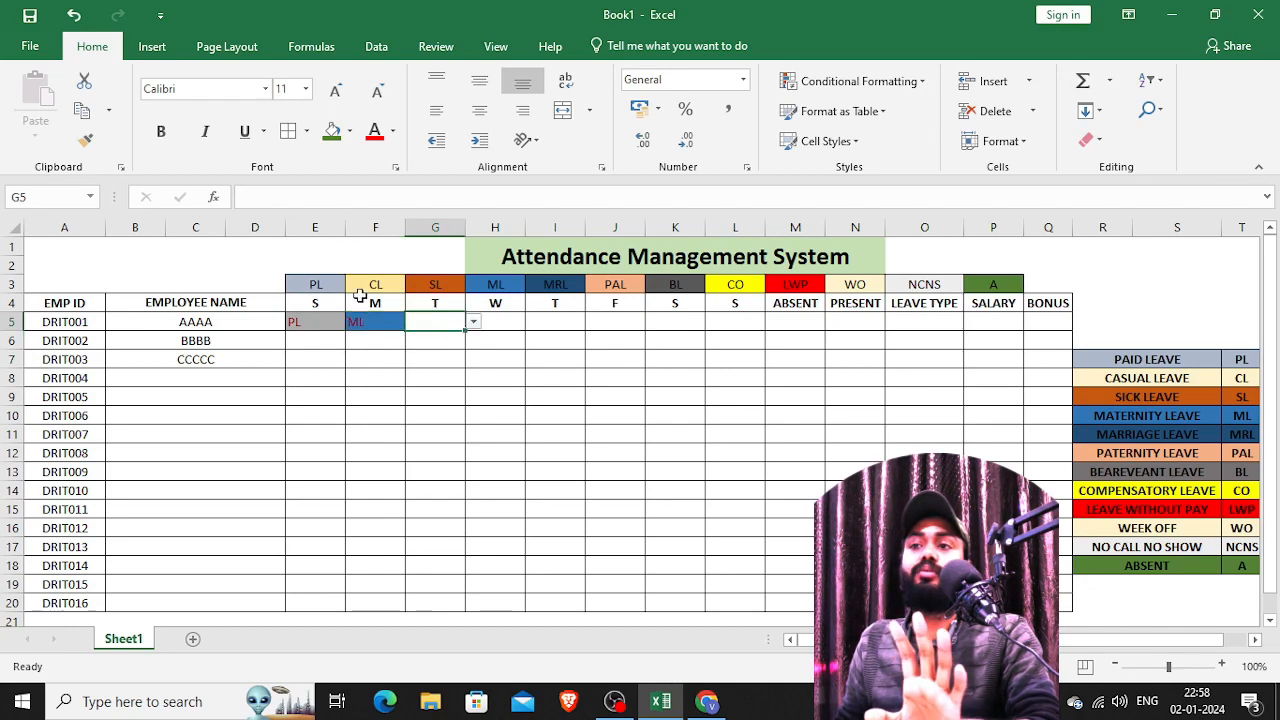
- Fill header cell Q3 above BONUS with standard dark blue and enter the code P in it
click(1045, 286)
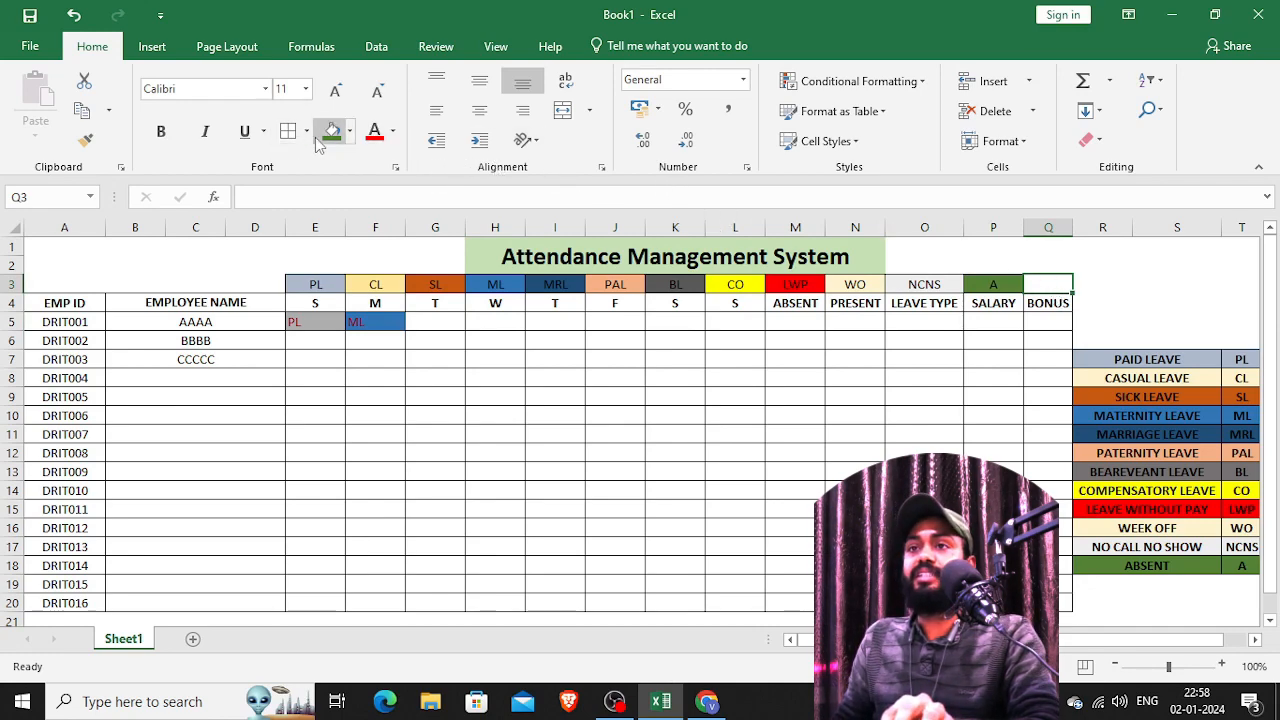
click(350, 136)
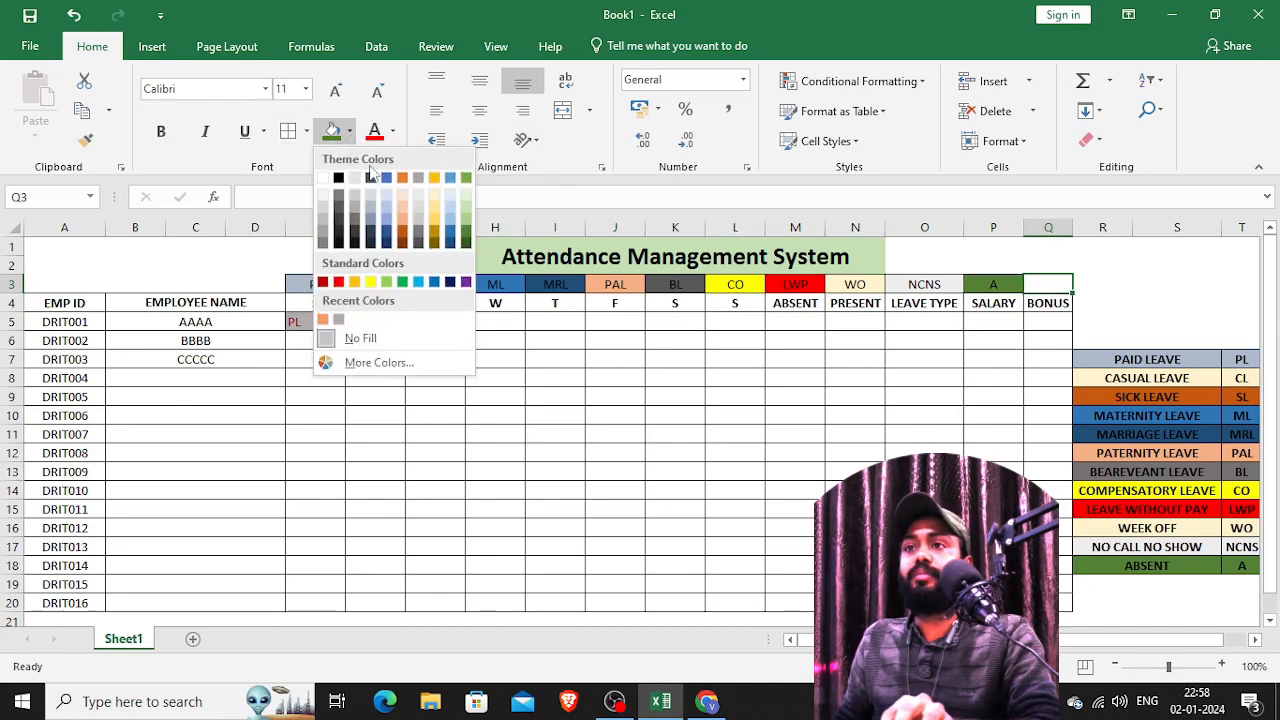
click(450, 283)
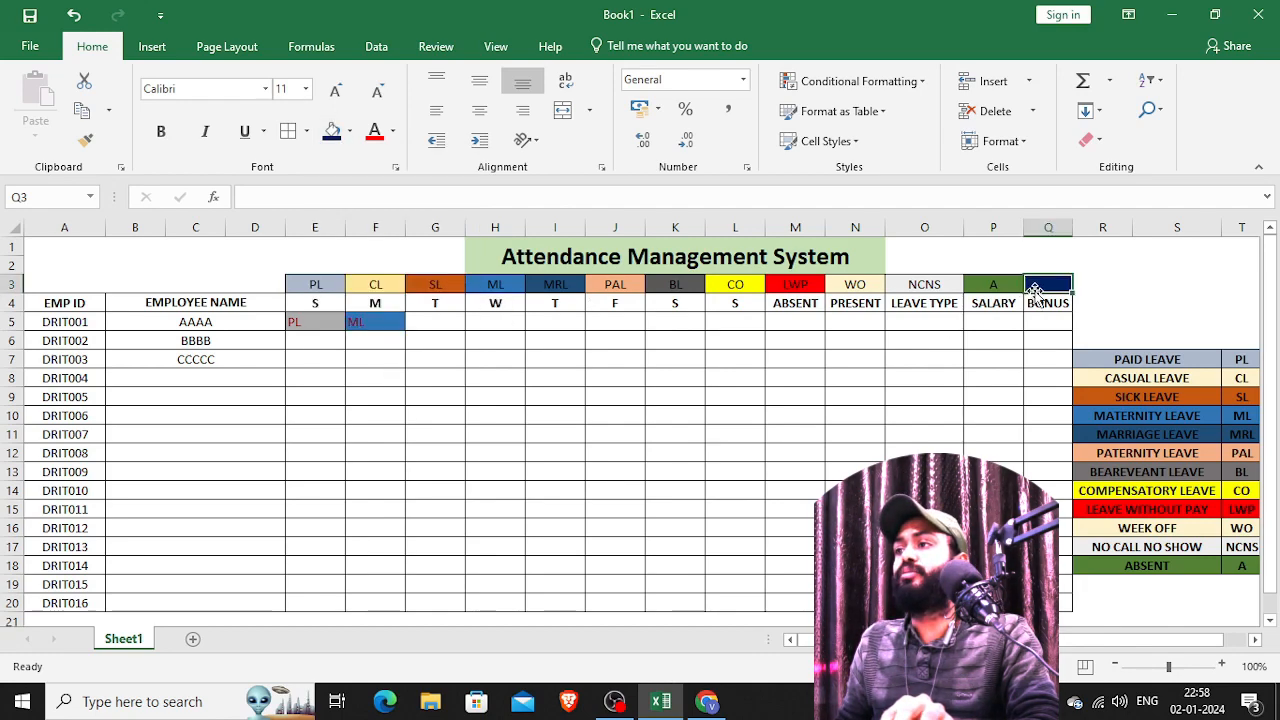
text(P)
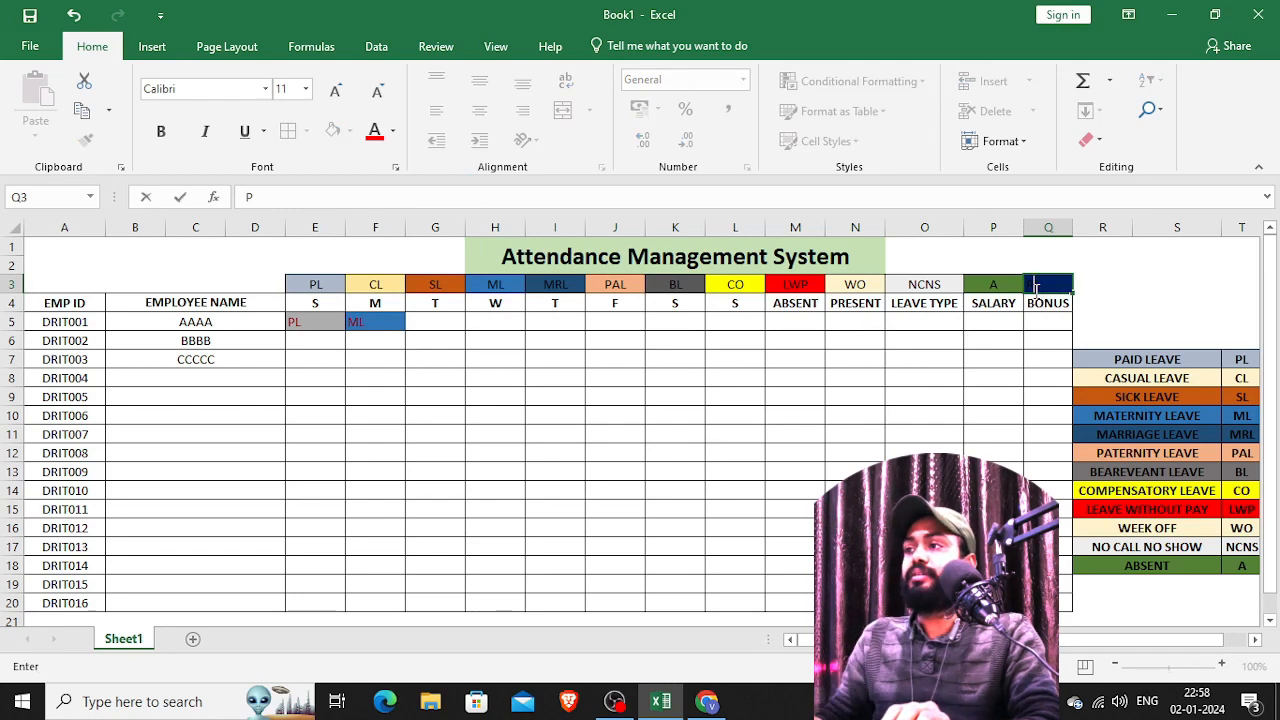
click(1014, 378)
- Make the P code in Q3 white and centre it in the cell
click(1054, 285)
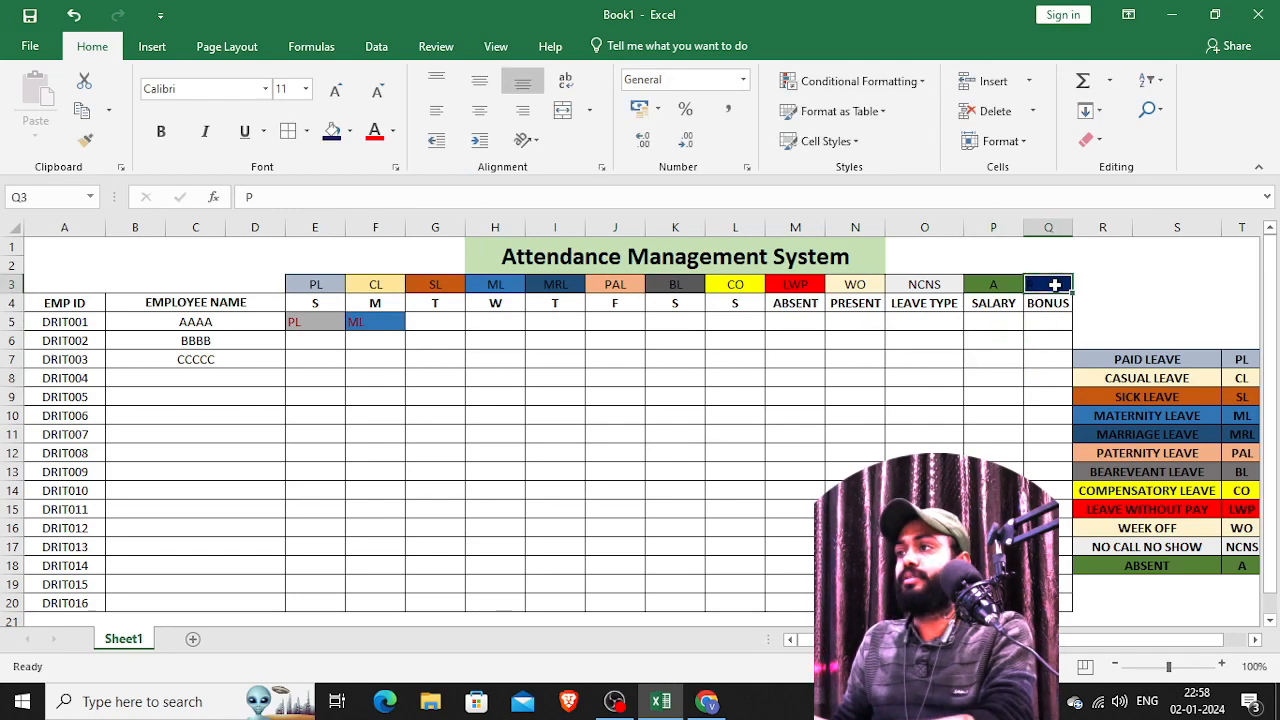
click(396, 140)
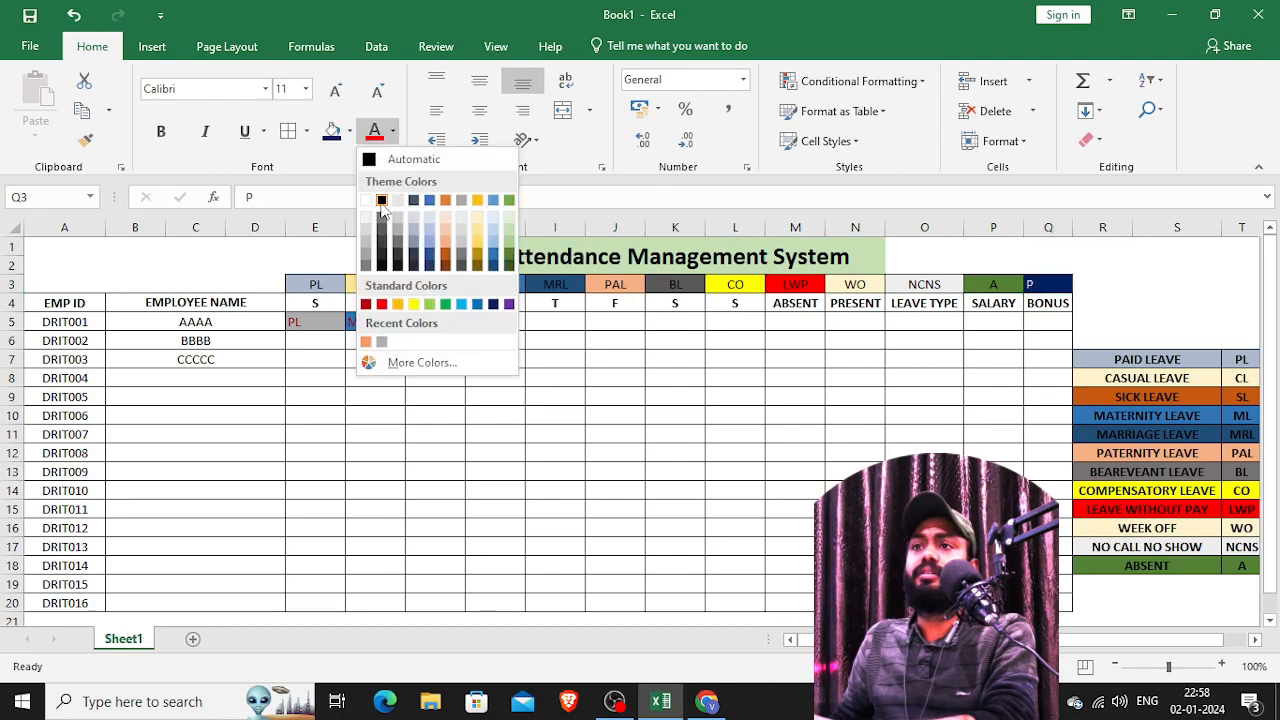
click(371, 207)
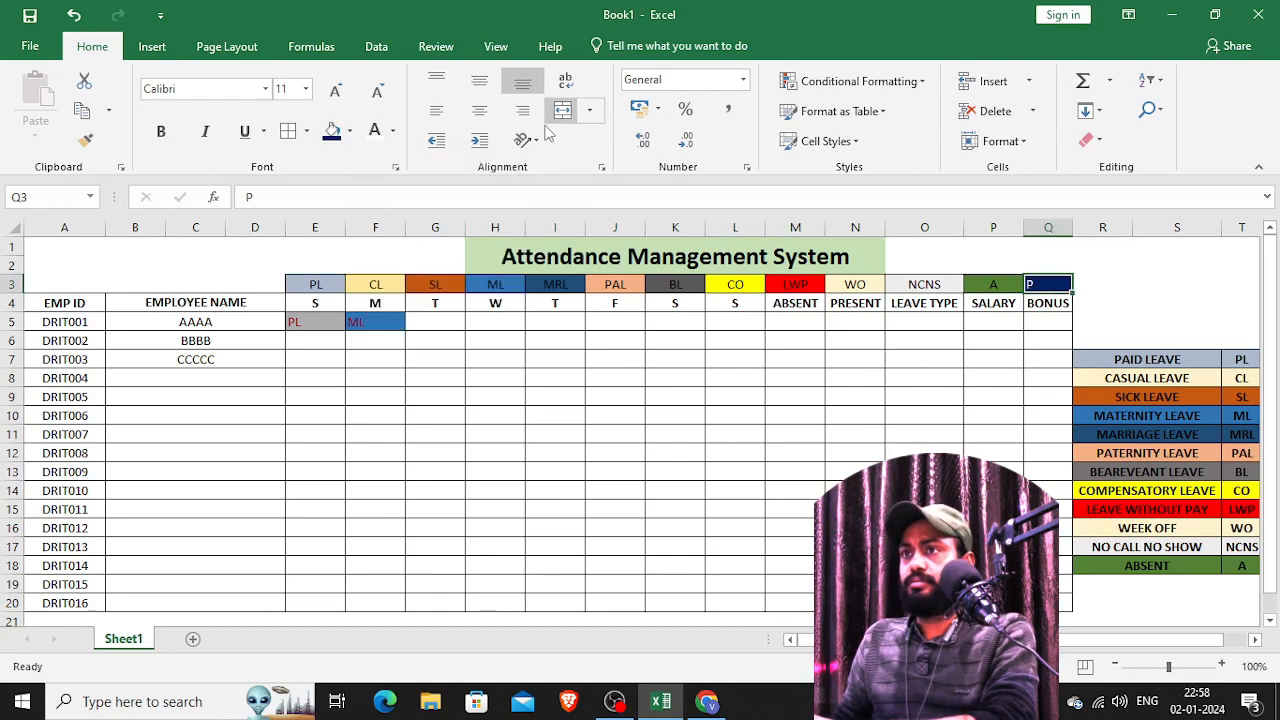
click(480, 110)
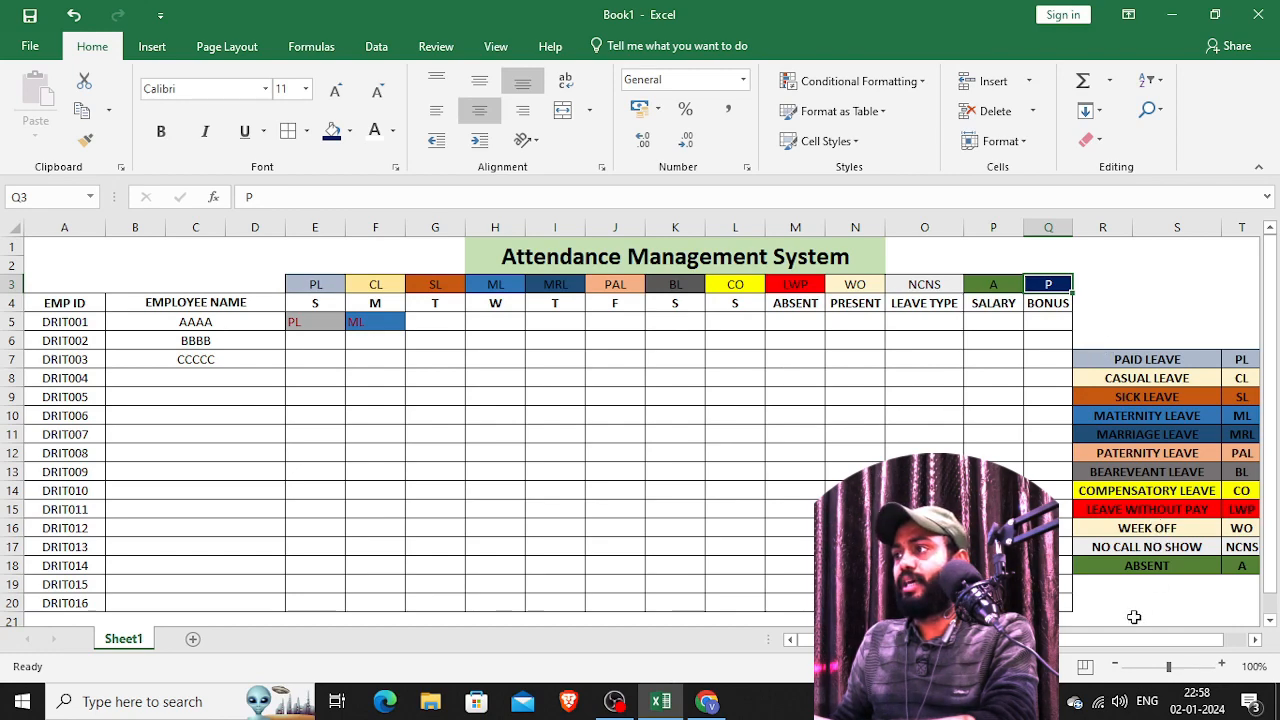
- Fill cells R19, S19 and T19 below the ABSENT row of the leave legend with dark blue
drag(1110, 584, 1215, 583)
click(331, 130)
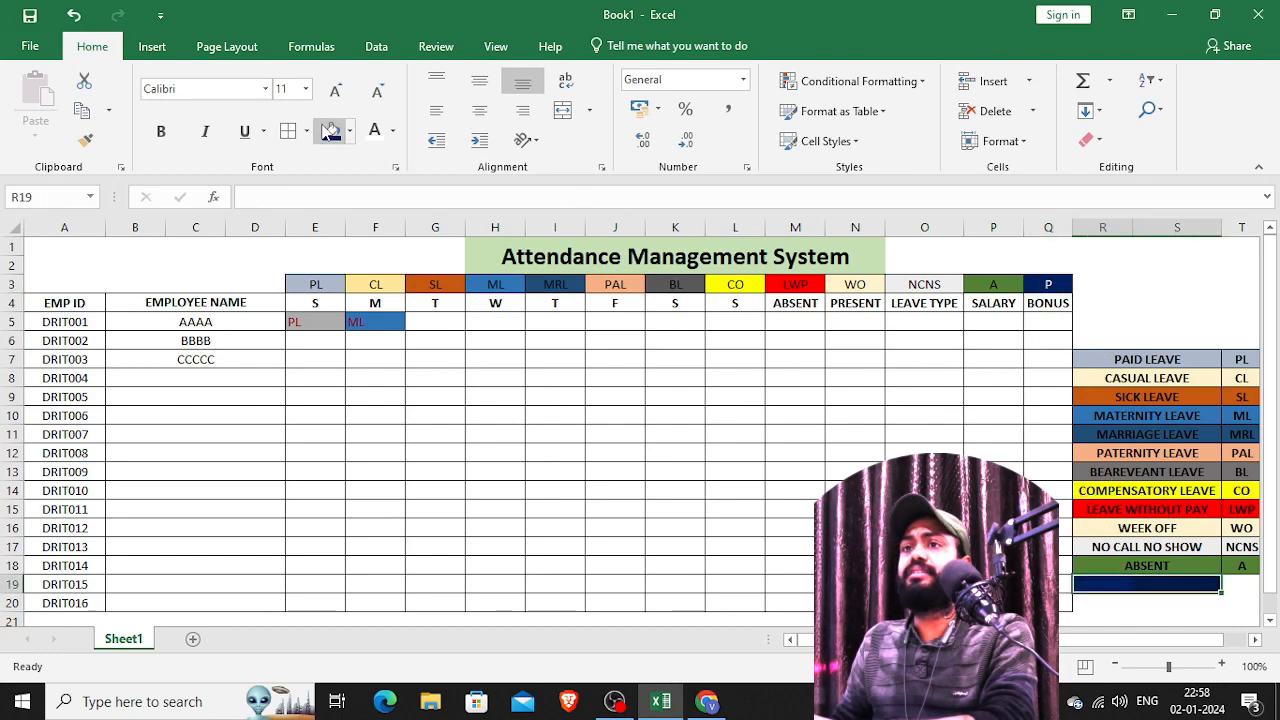
click(1242, 584)
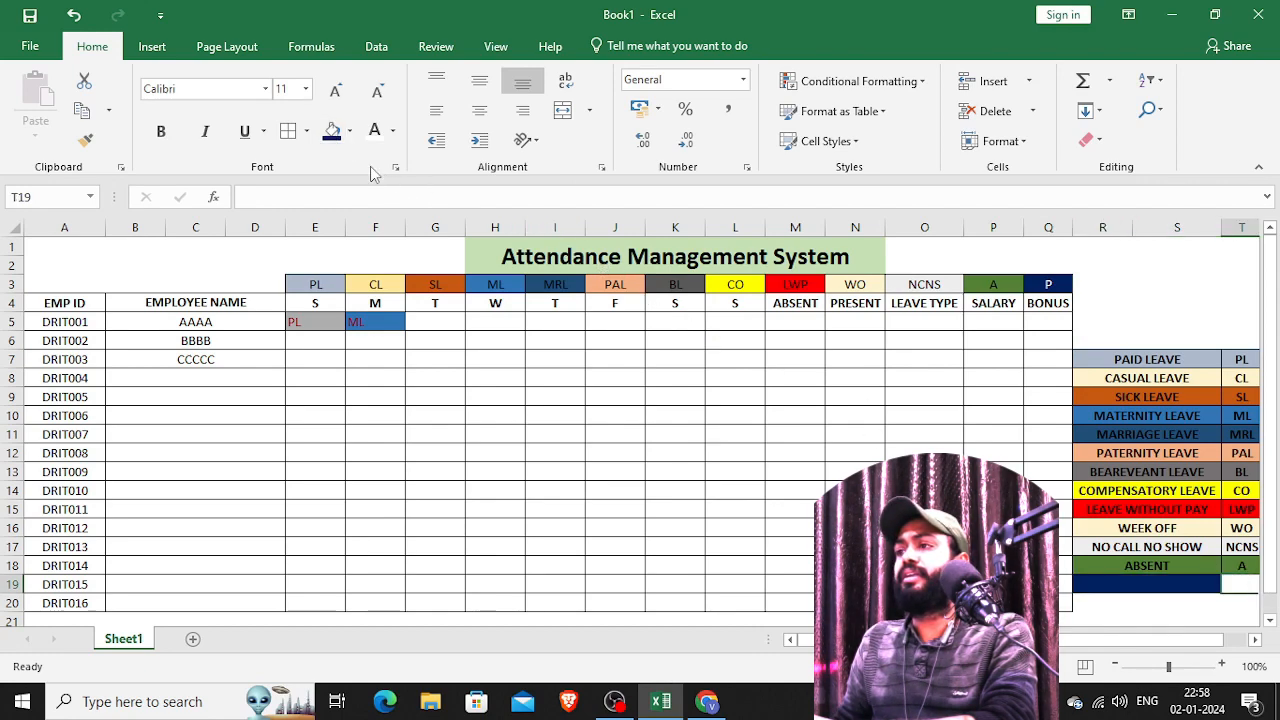
click(331, 130)
- Merge and centre R19:S19, enter PRESENT in it, and enter the code P in T19
click(526, 586)
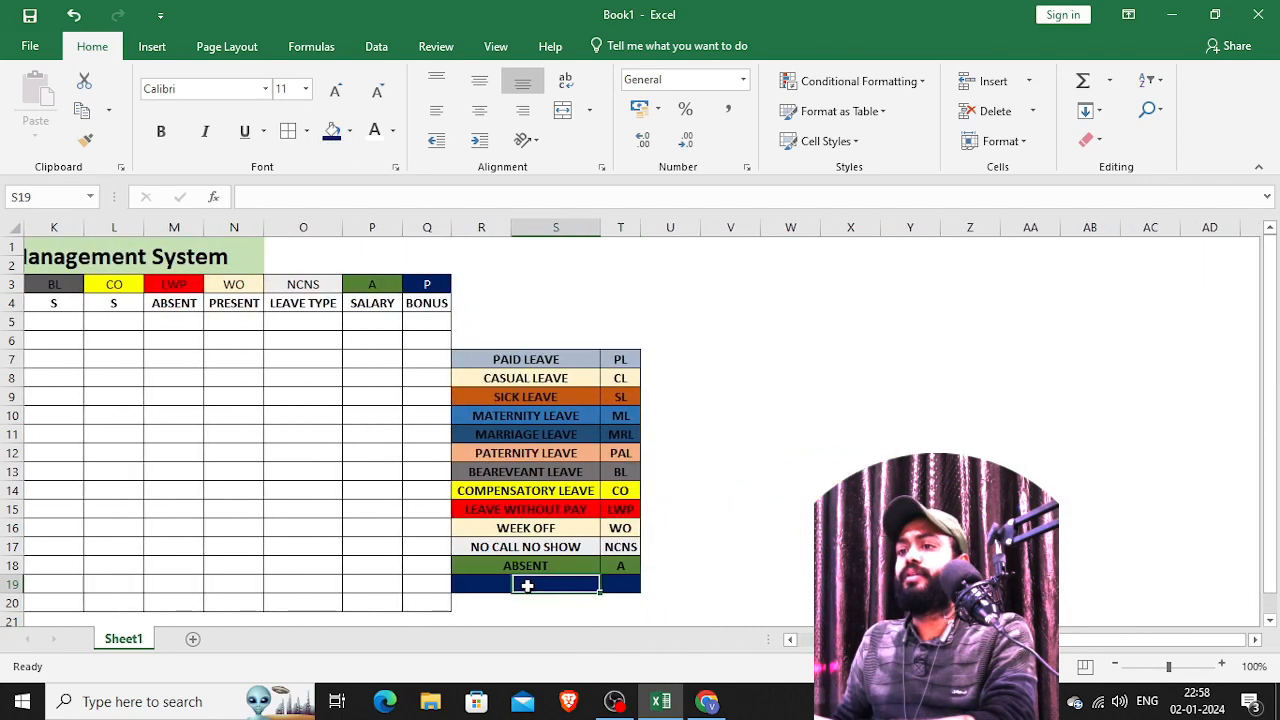
drag(500, 586, 536, 586)
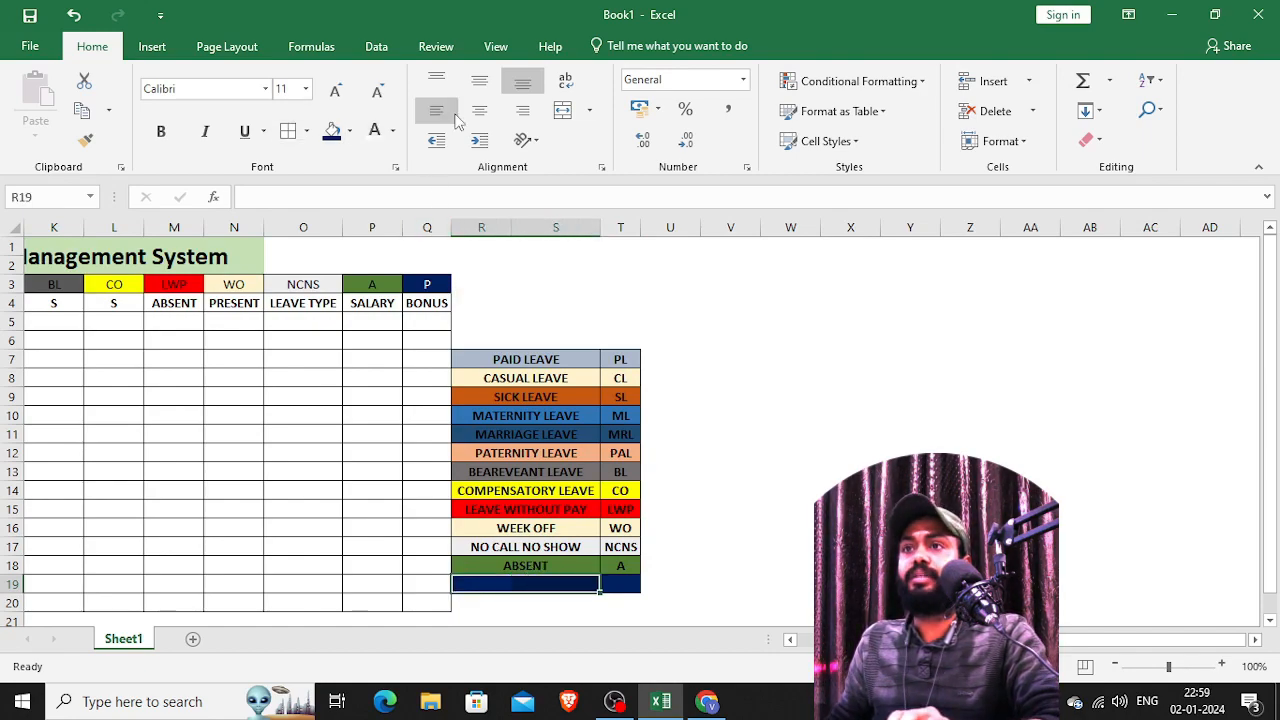
click(562, 110)
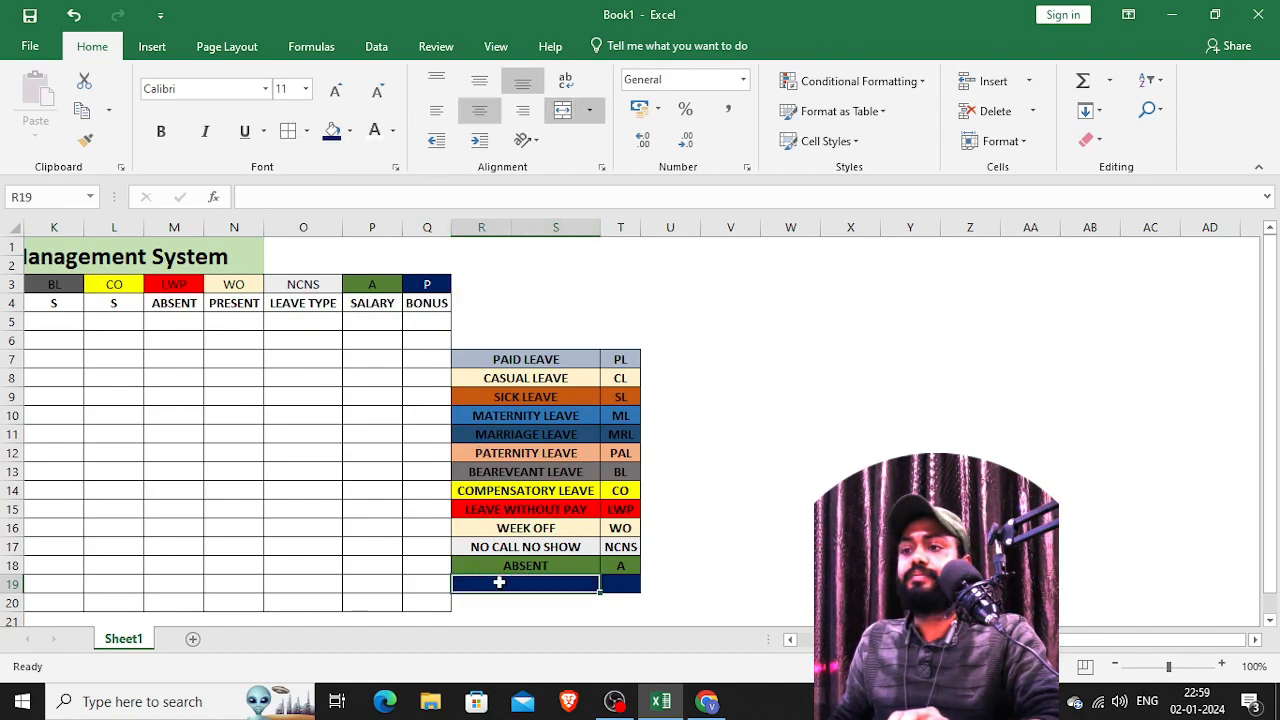
text(PRESENT)
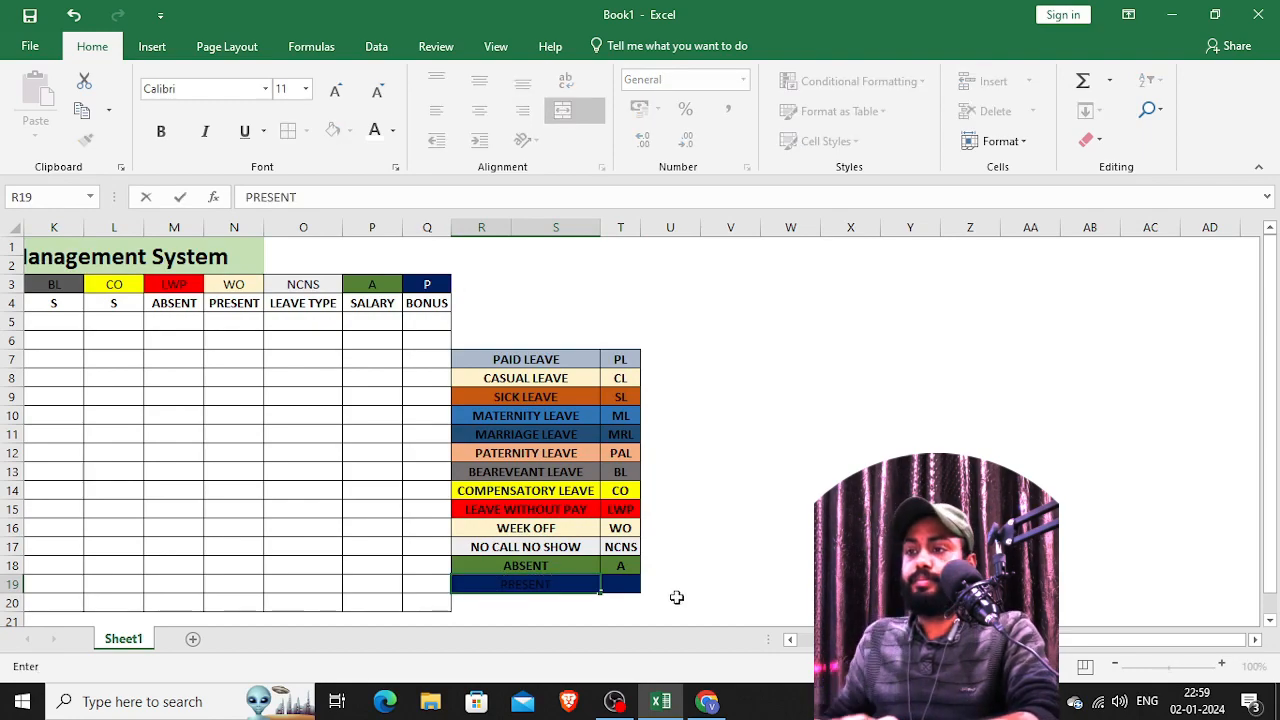
click(624, 590)
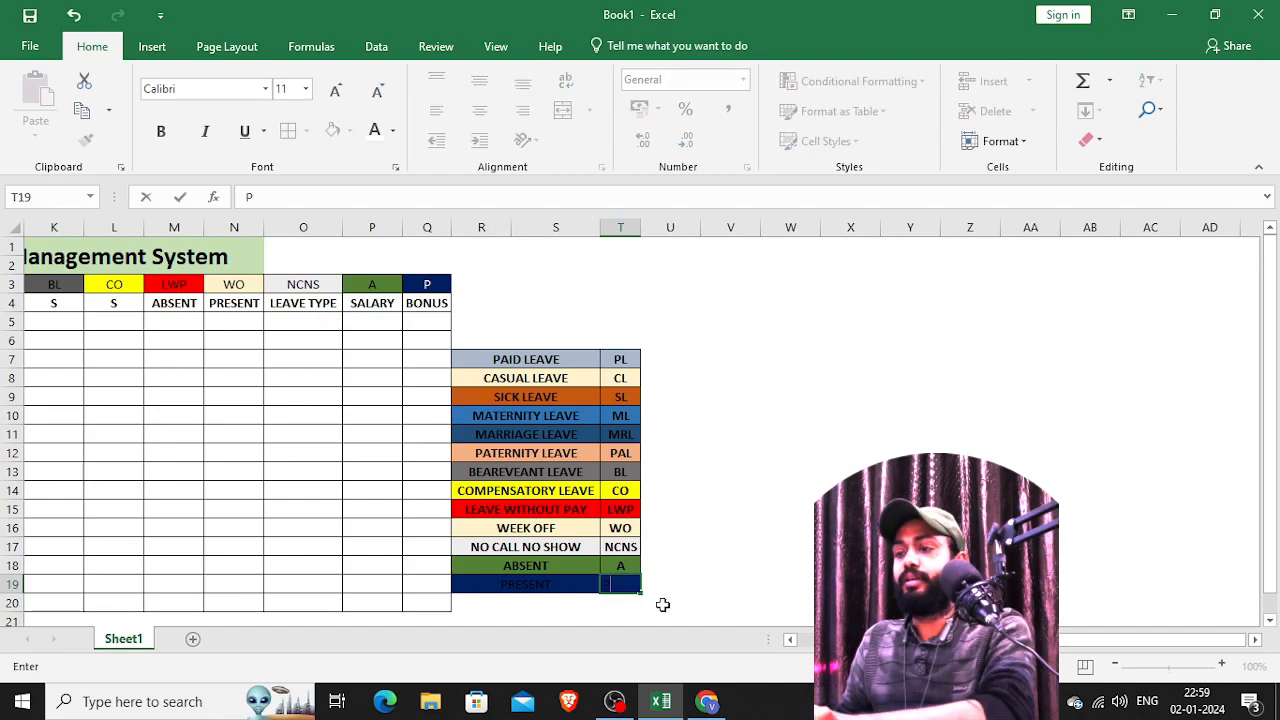
click(663, 600)
- Make the PRESENT and P legend texts in row 19 white and centre them in their cells
click(520, 590)
drag(597, 585, 620, 585)
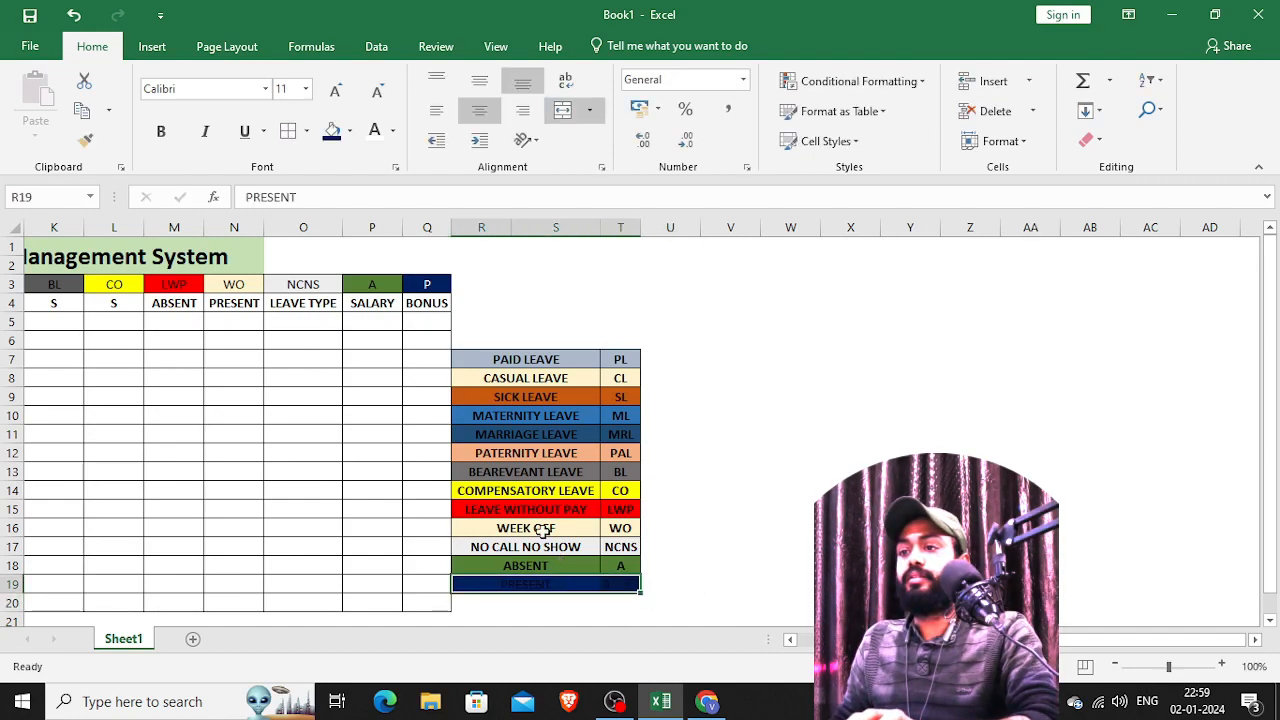
click(374, 128)
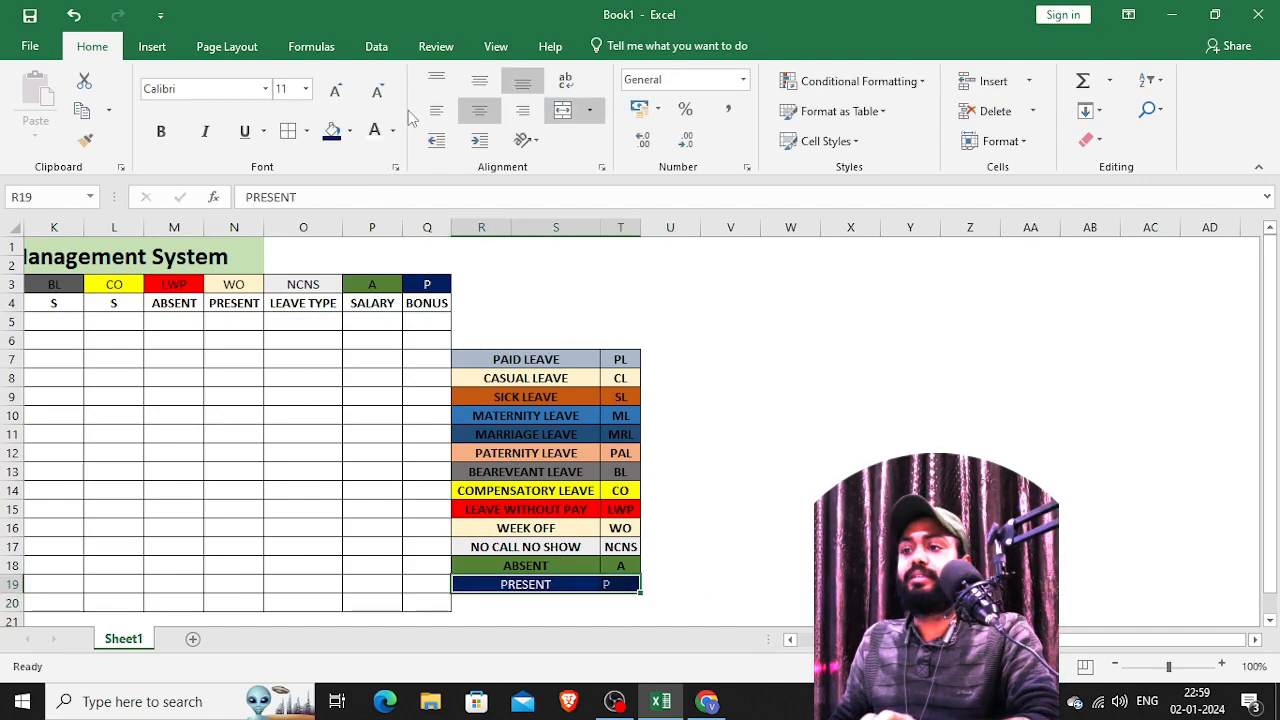
click(480, 112)
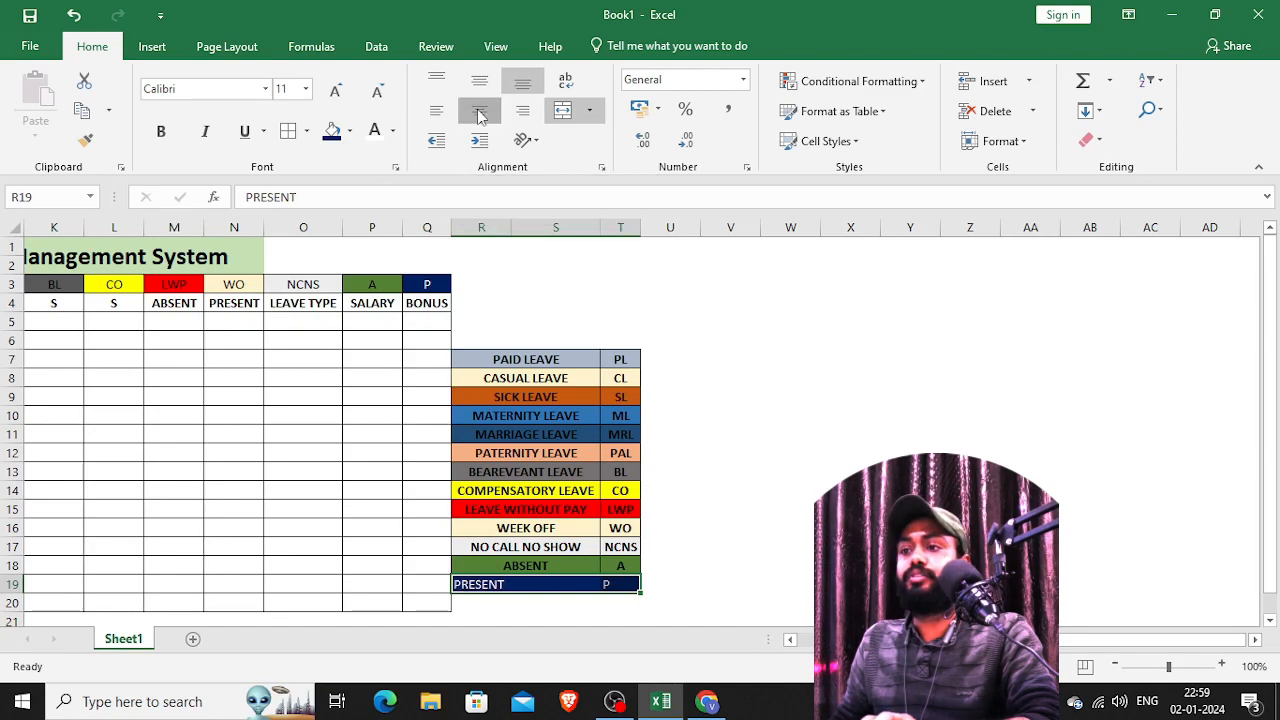
click(802, 394)
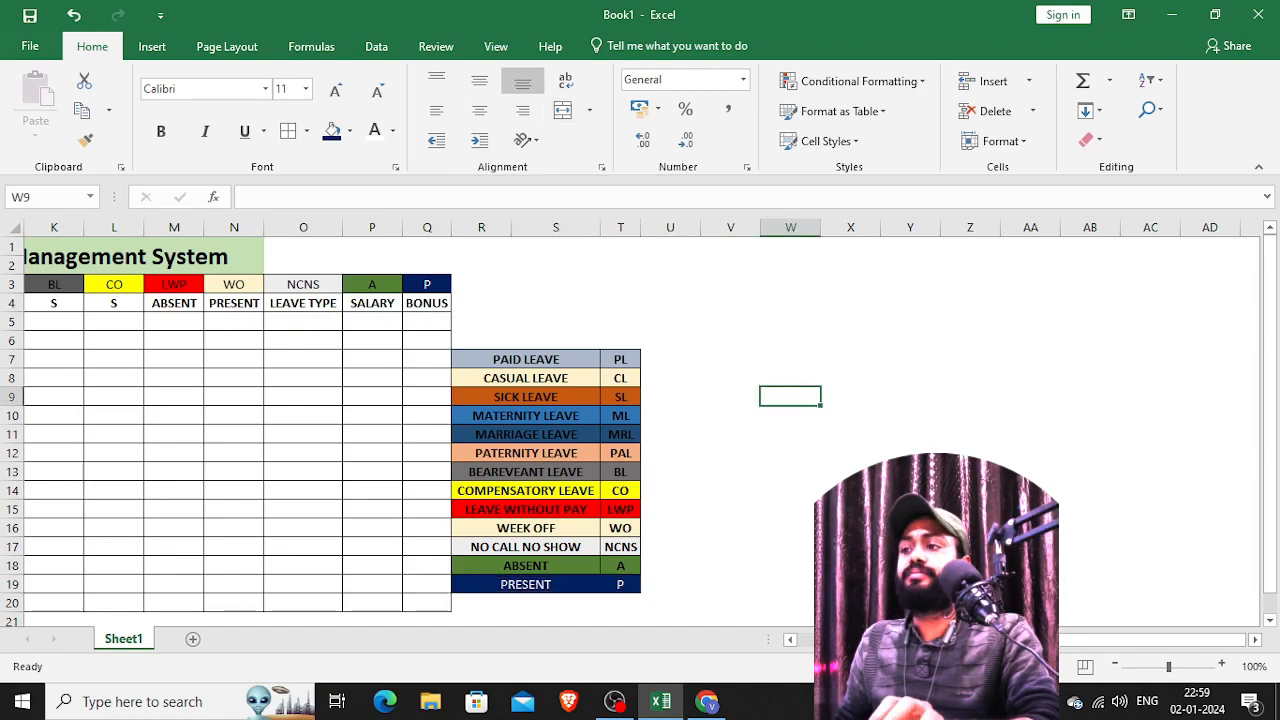
- Extend data validation to the whole range E4:L20 and add P to the end of its dropdown list source
drag(1010, 640, 868, 640)
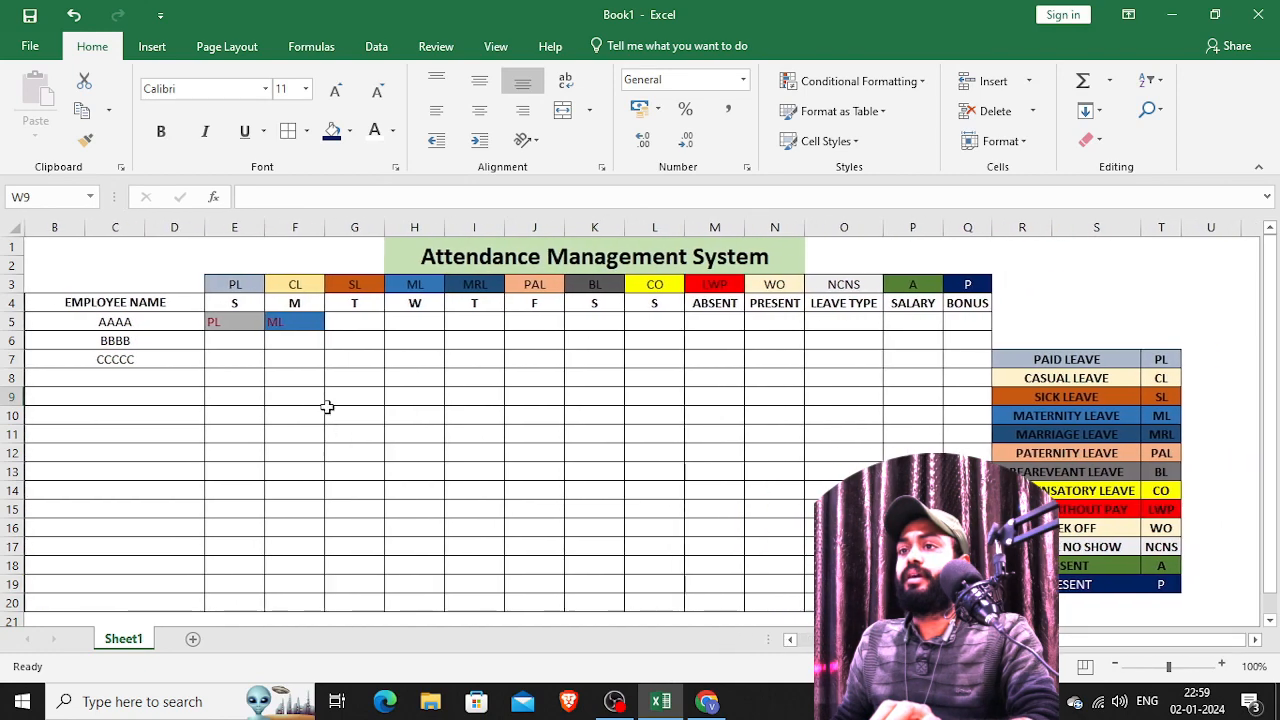
drag(230, 306, 637, 597)
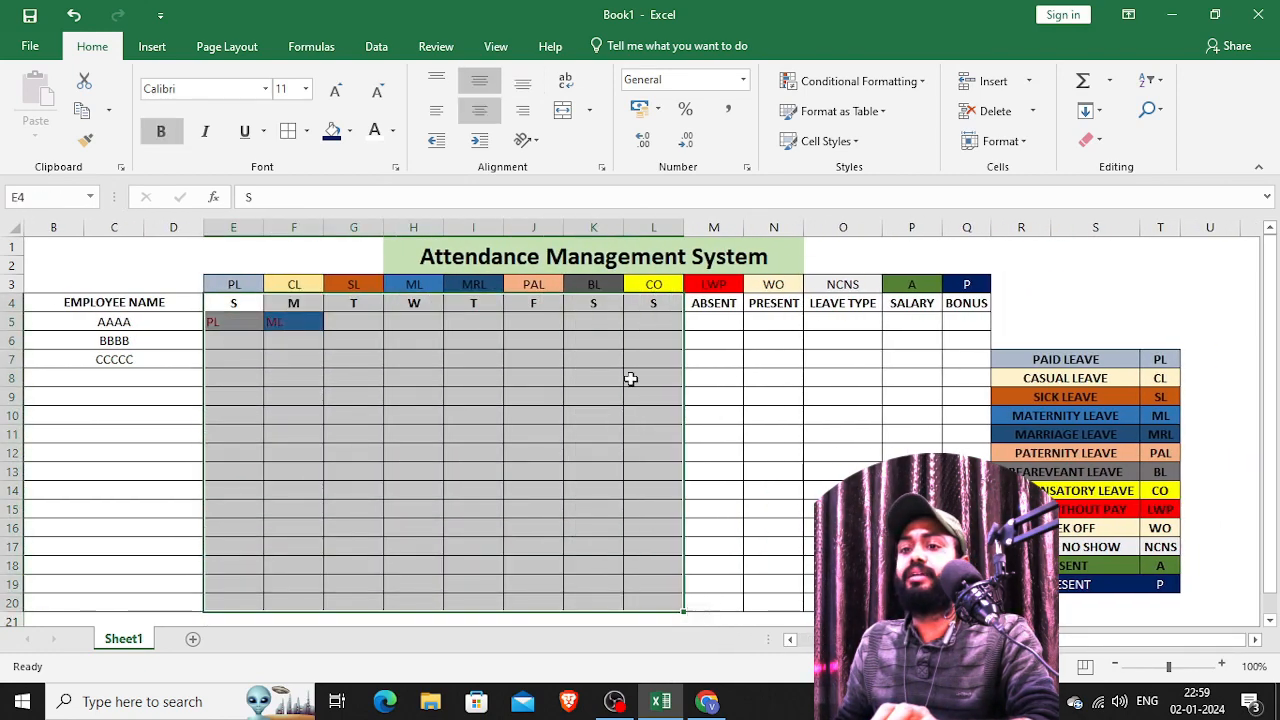
click(376, 46)
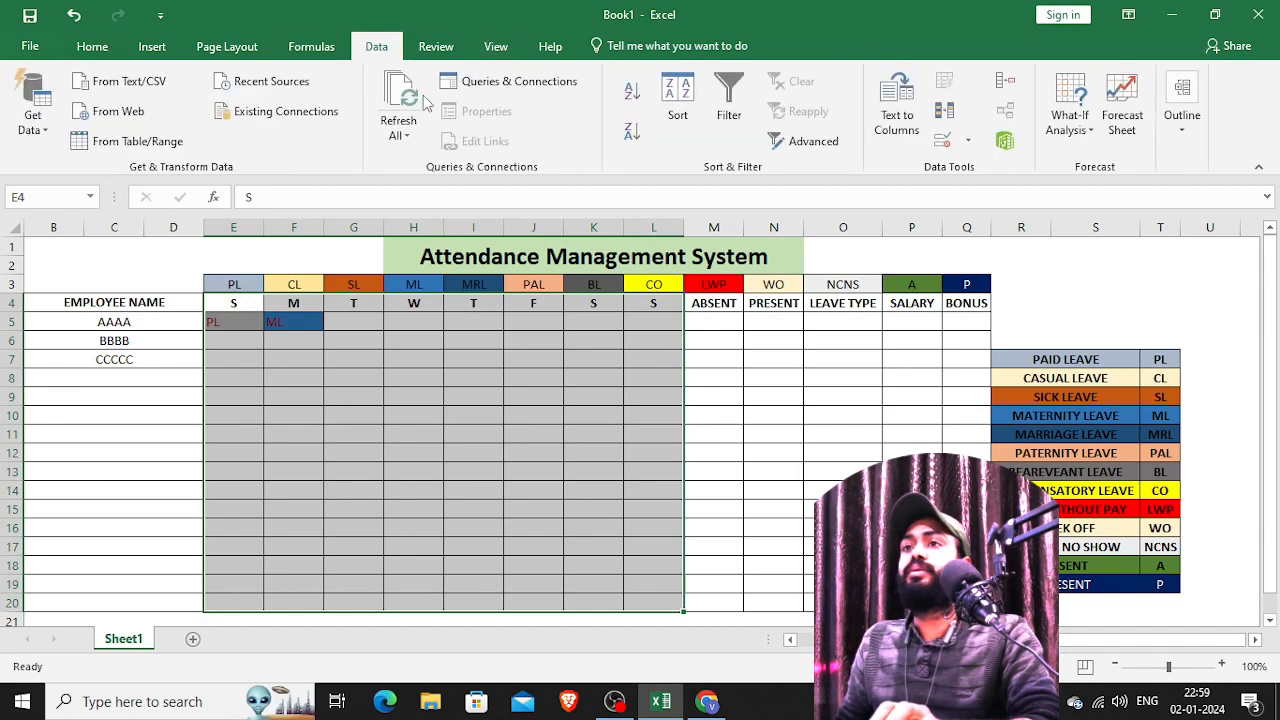
click(967, 140)
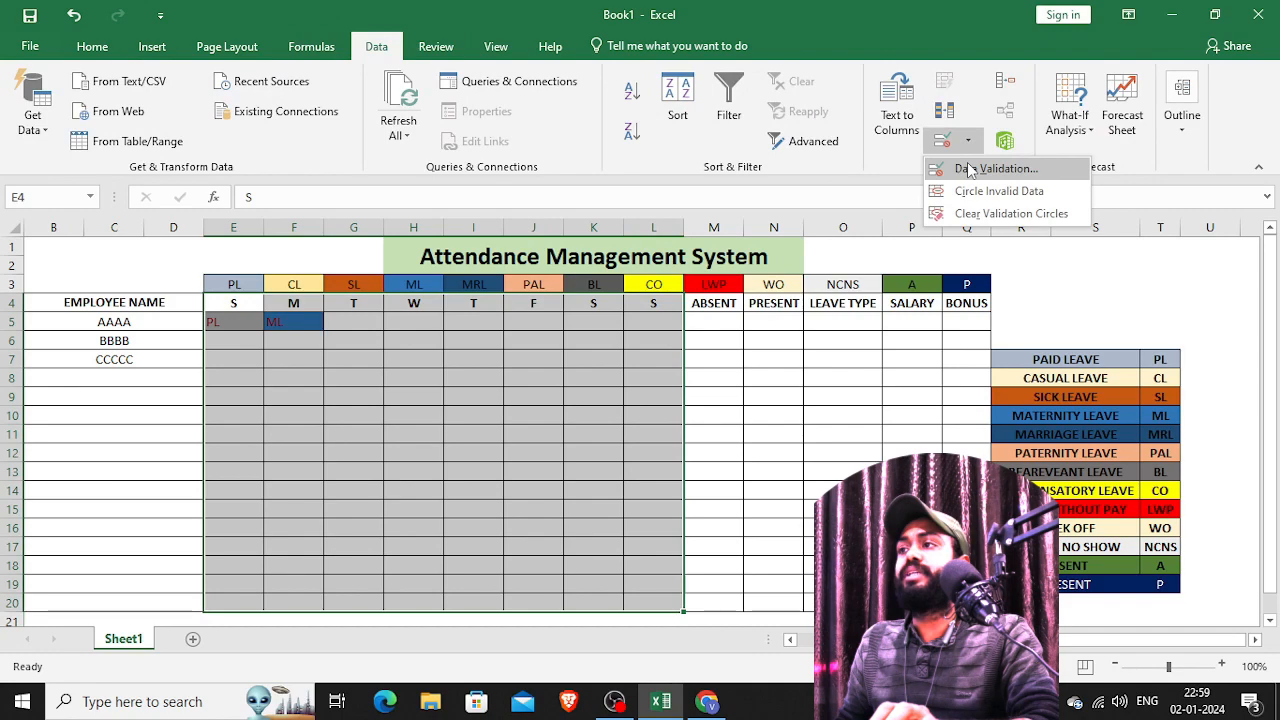
click(969, 170)
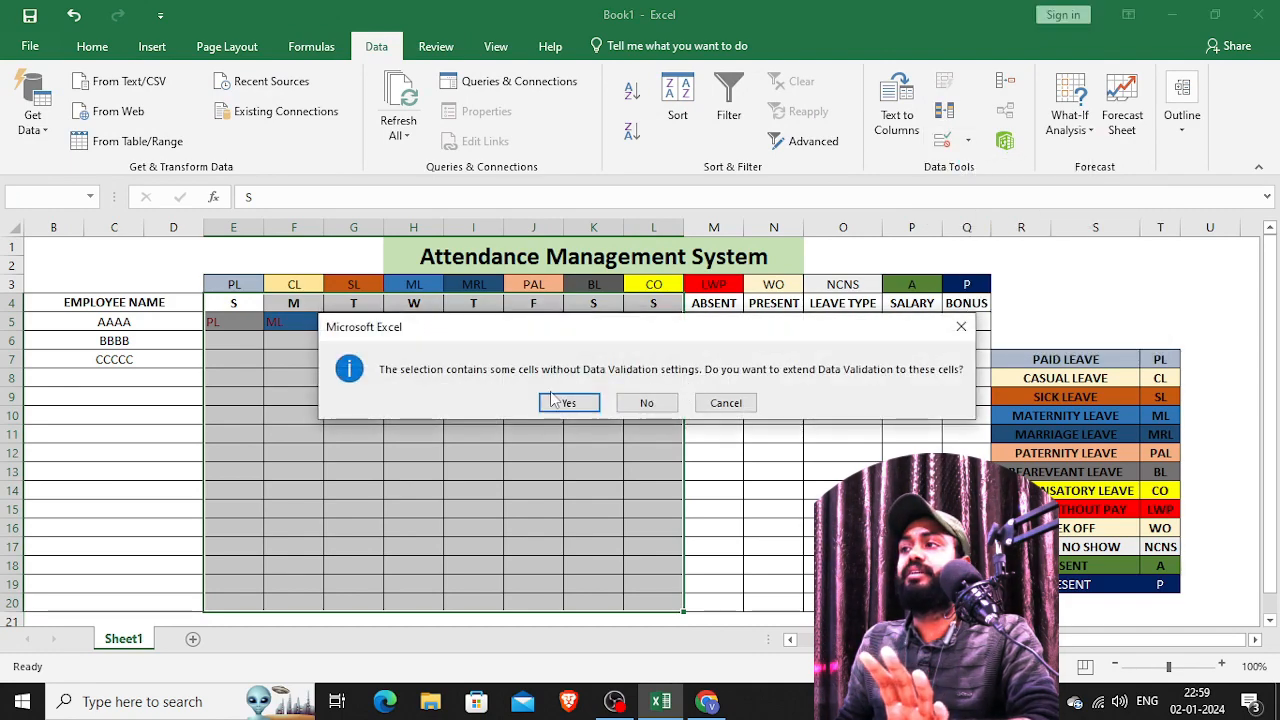
click(570, 403)
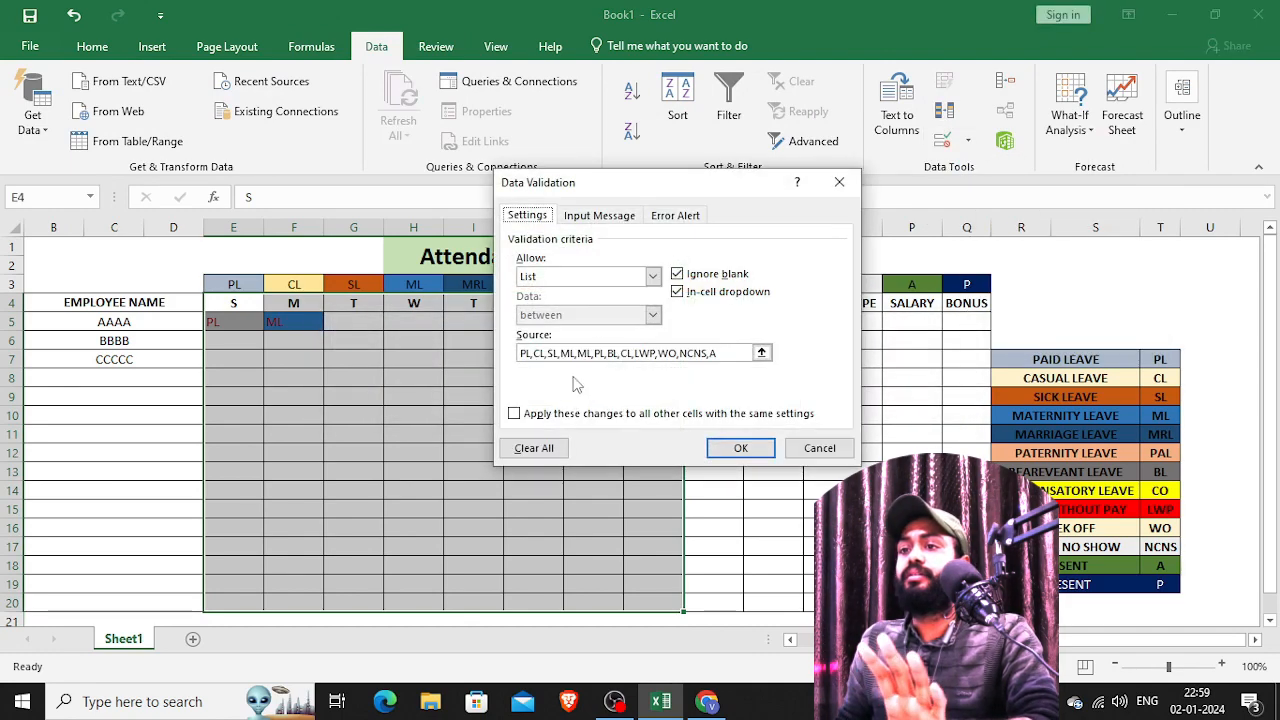
click(738, 353)
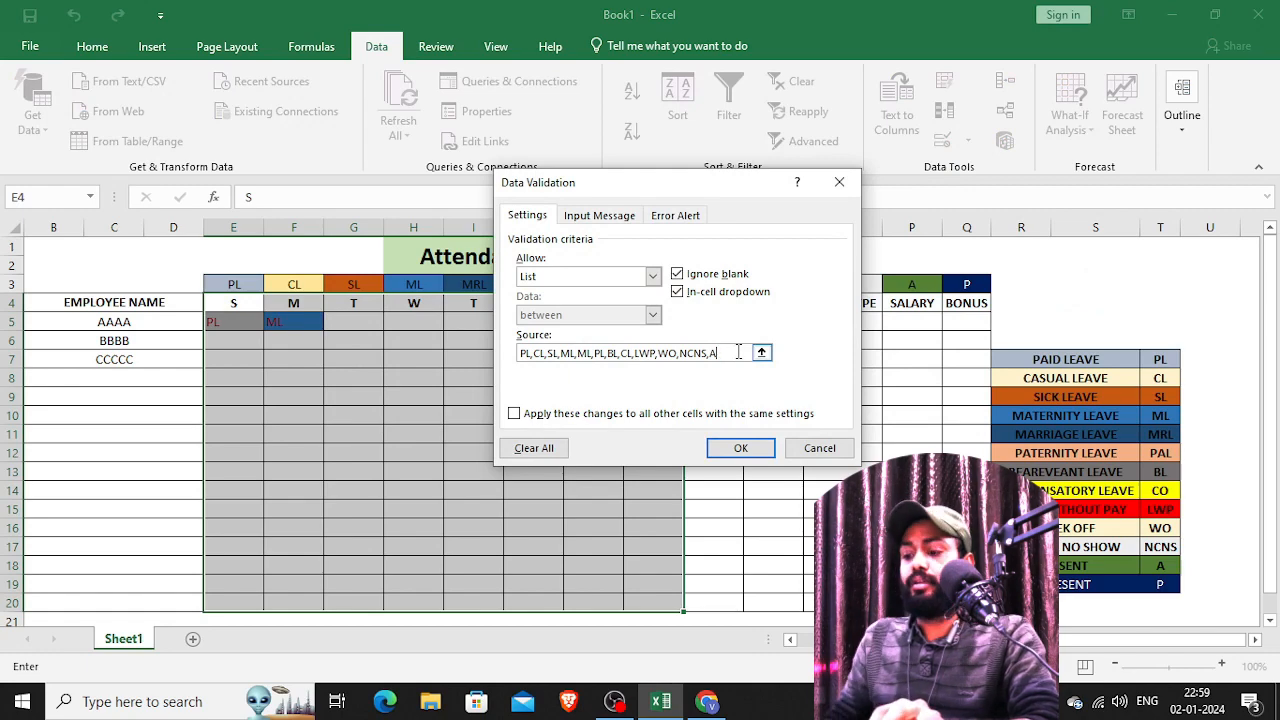
text(,P)
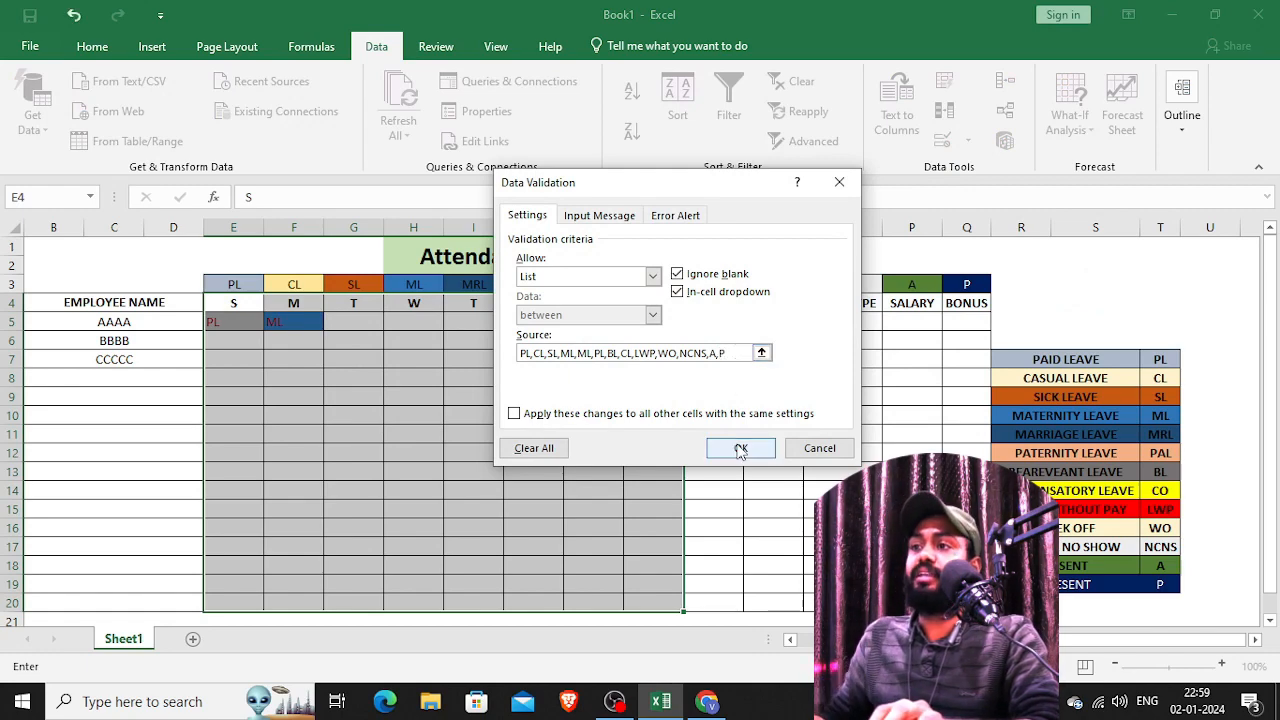
click(740, 448)
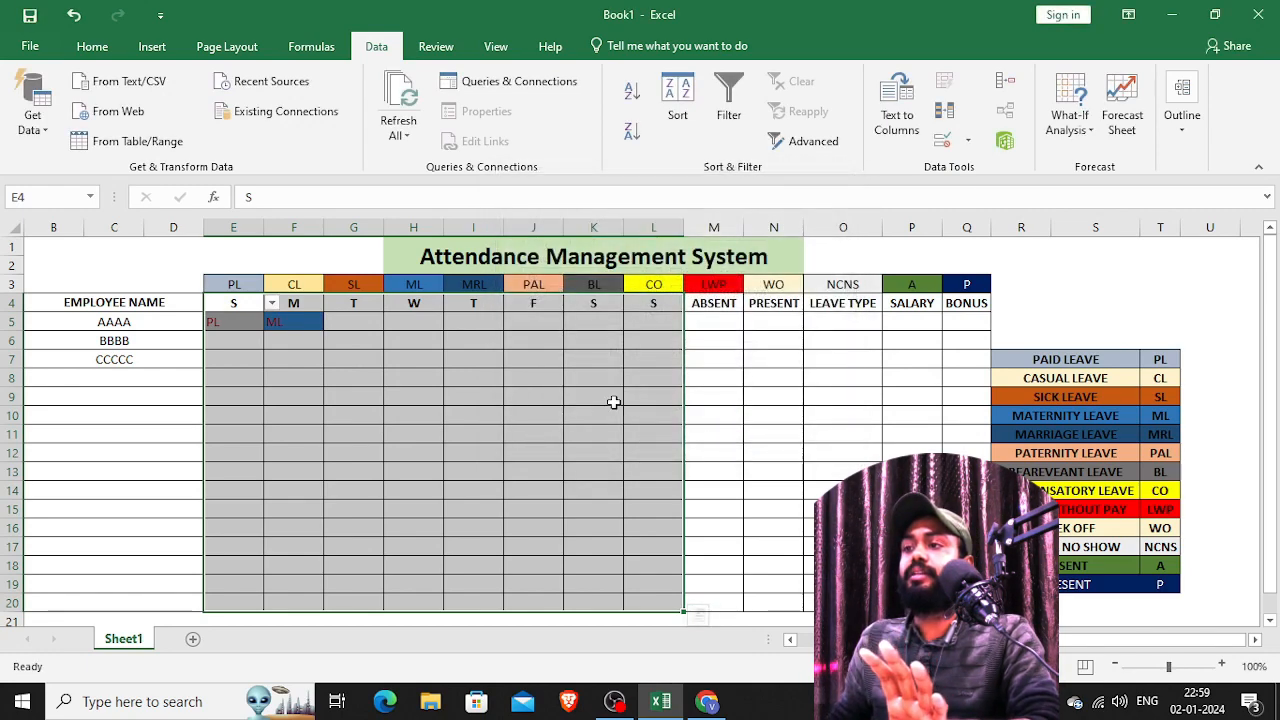
scroll(603, 435, down, 1)
scroll(603, 435, up, 1)
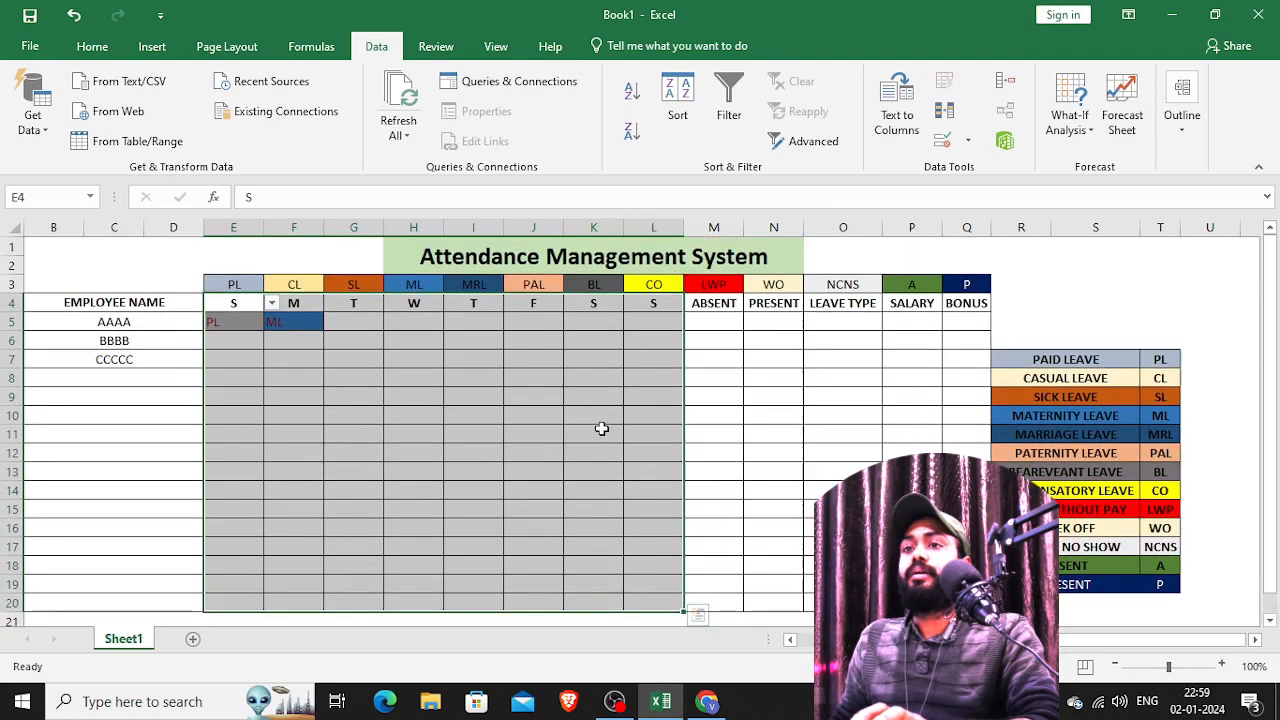
- Set up a Text That Contains highlight rule for the text P on the range E4:L20
click(92, 46)
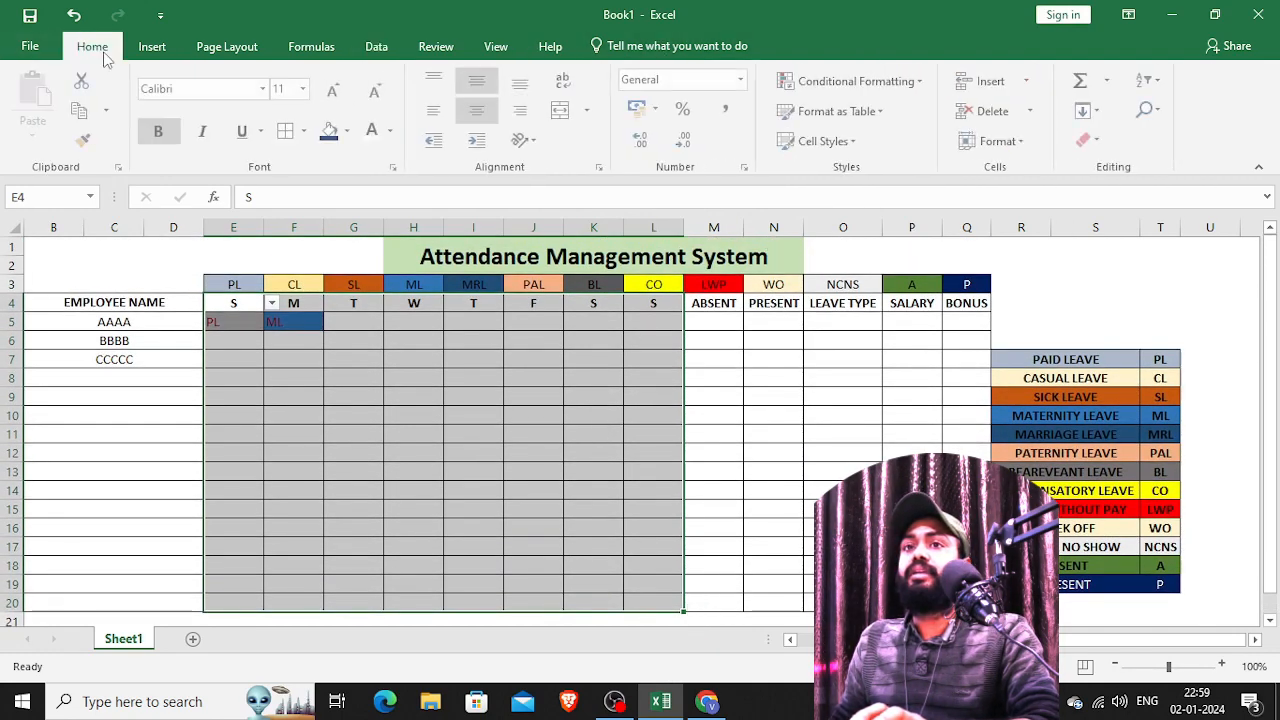
click(876, 84)
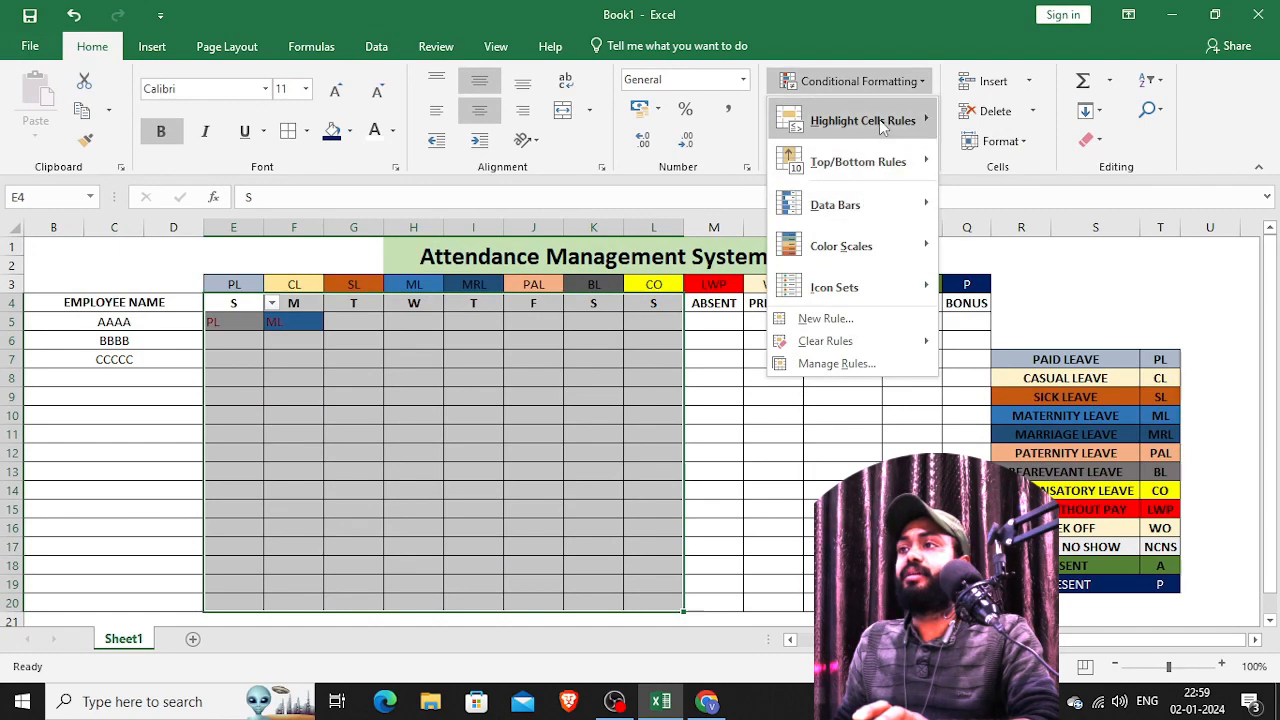
mouse_move(879, 119)
click(1008, 287)
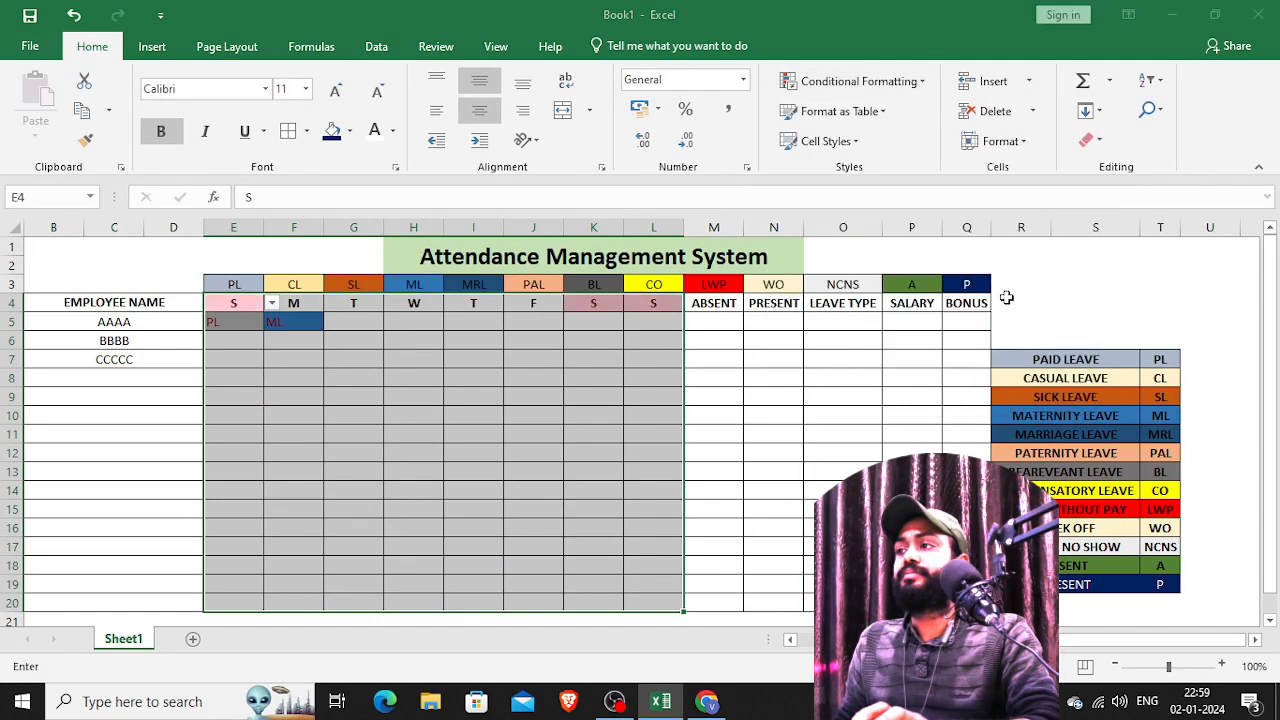
key(BackSpace)
text(P)
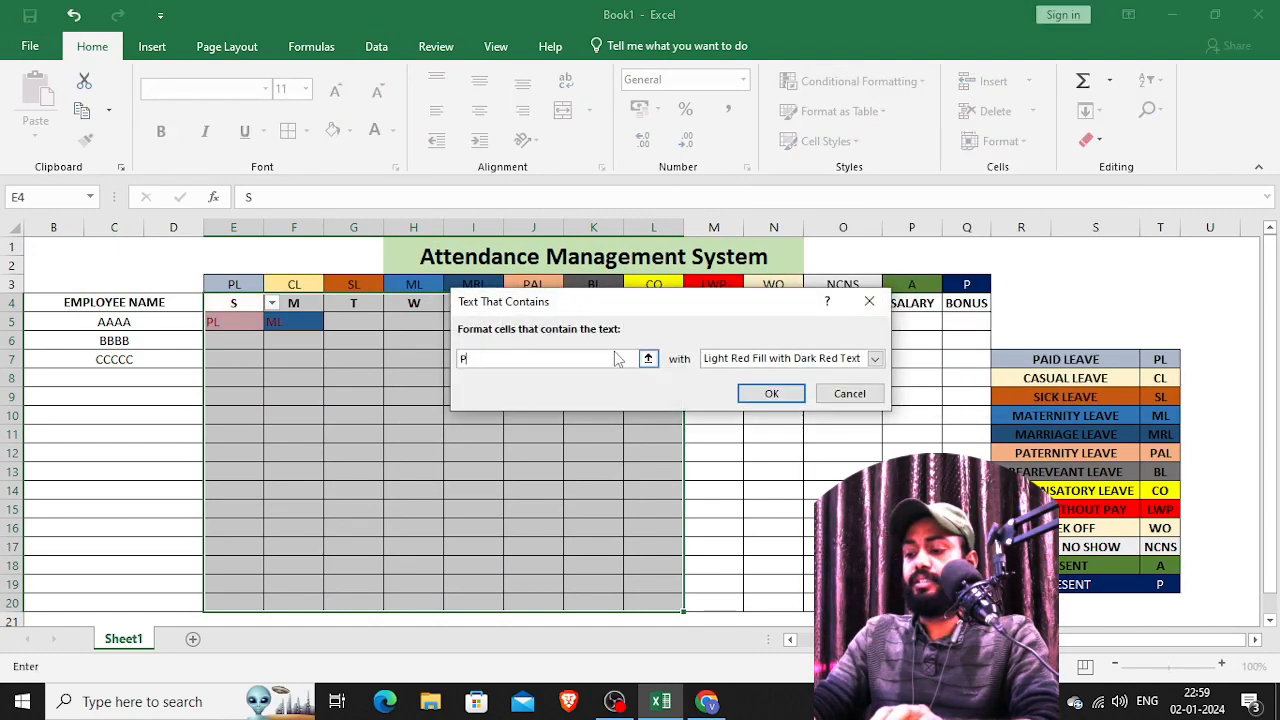
- Give the P rule a custom format with the standard dark blue fill and apply it
click(876, 359)
click(740, 451)
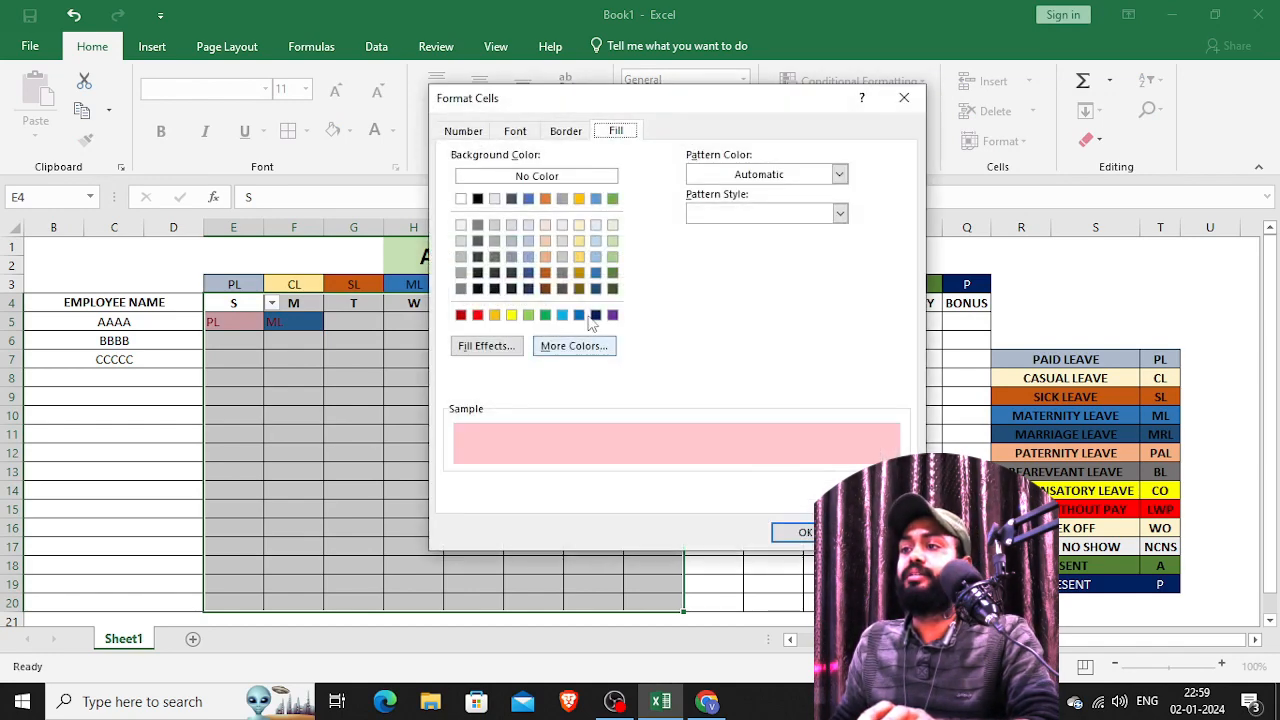
click(596, 274)
click(596, 289)
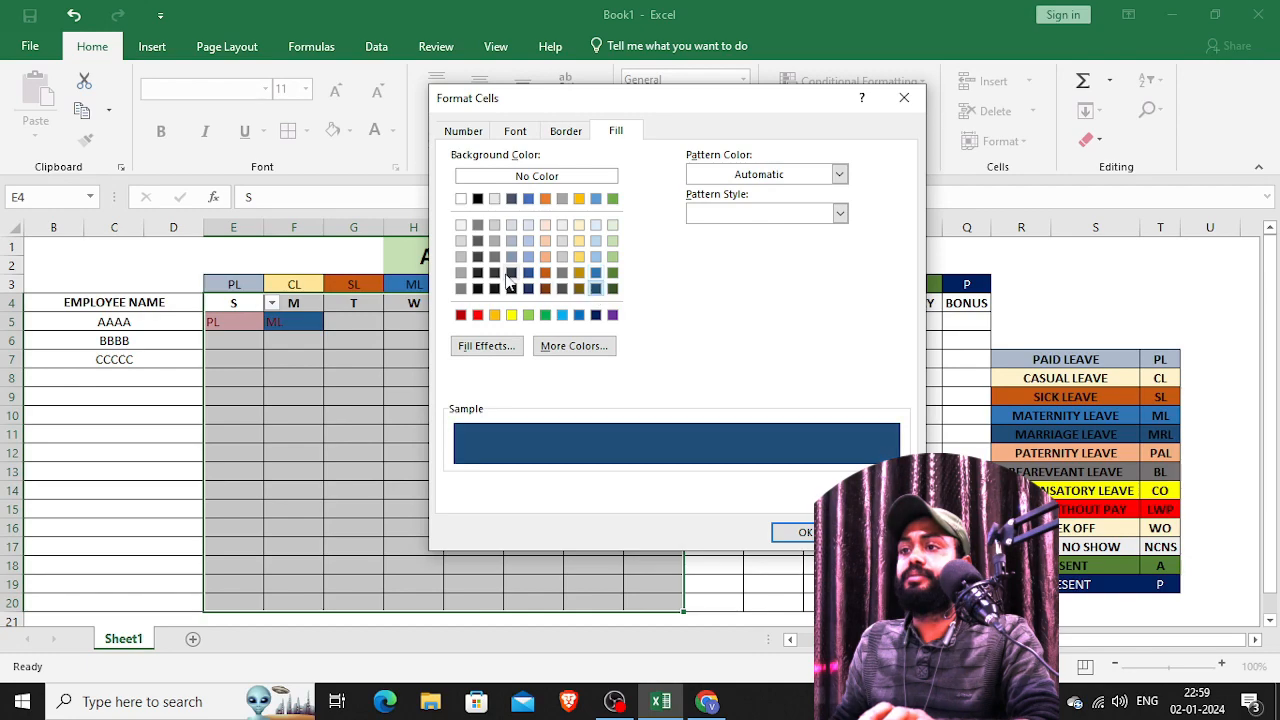
click(528, 288)
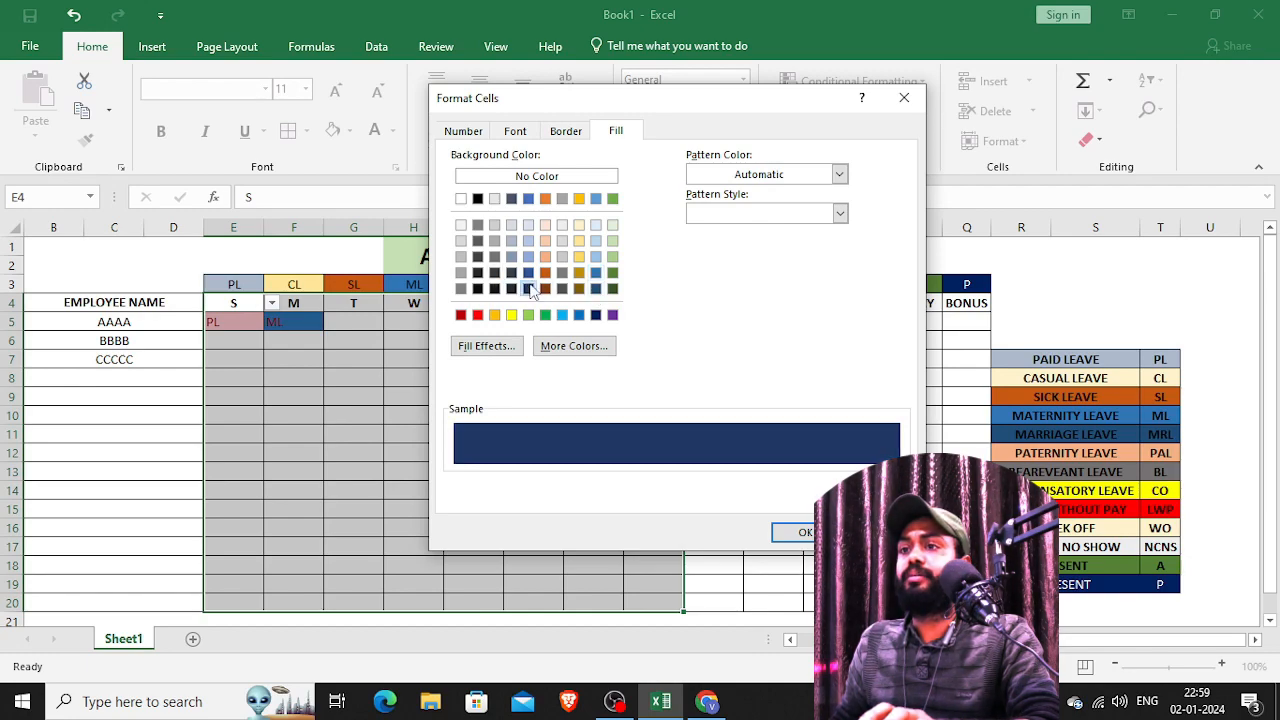
click(528, 273)
click(528, 288)
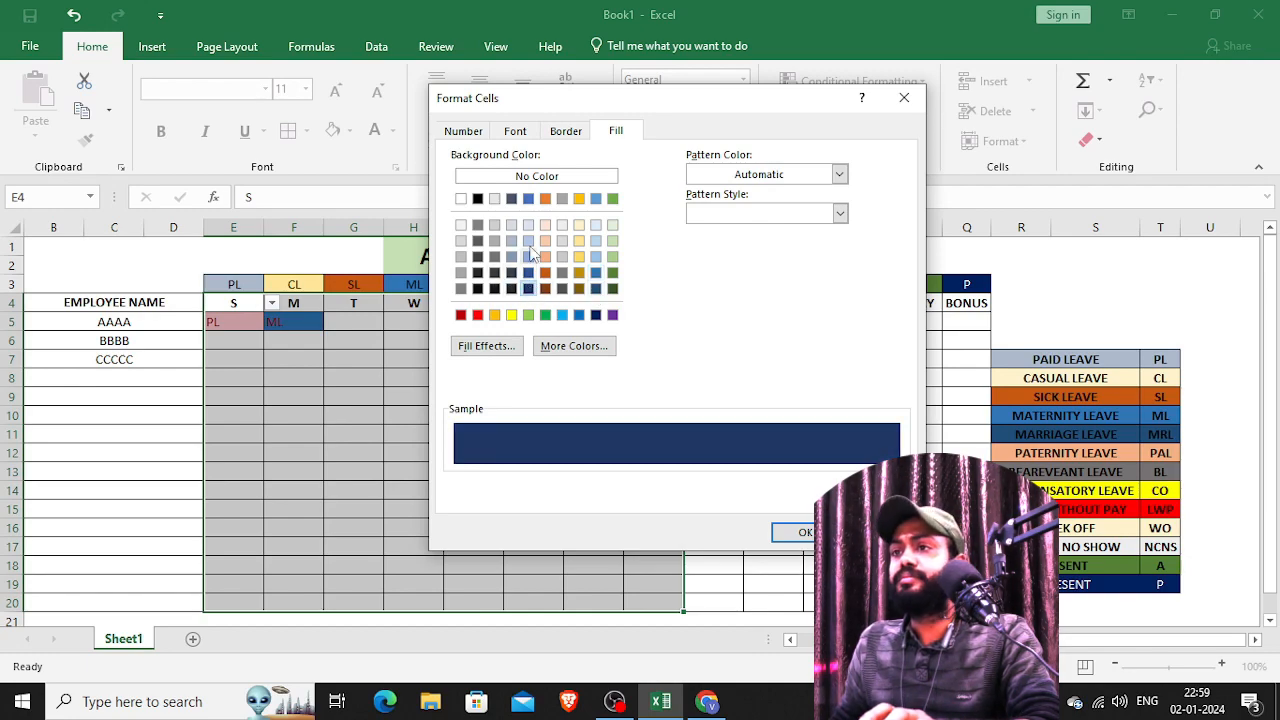
click(596, 315)
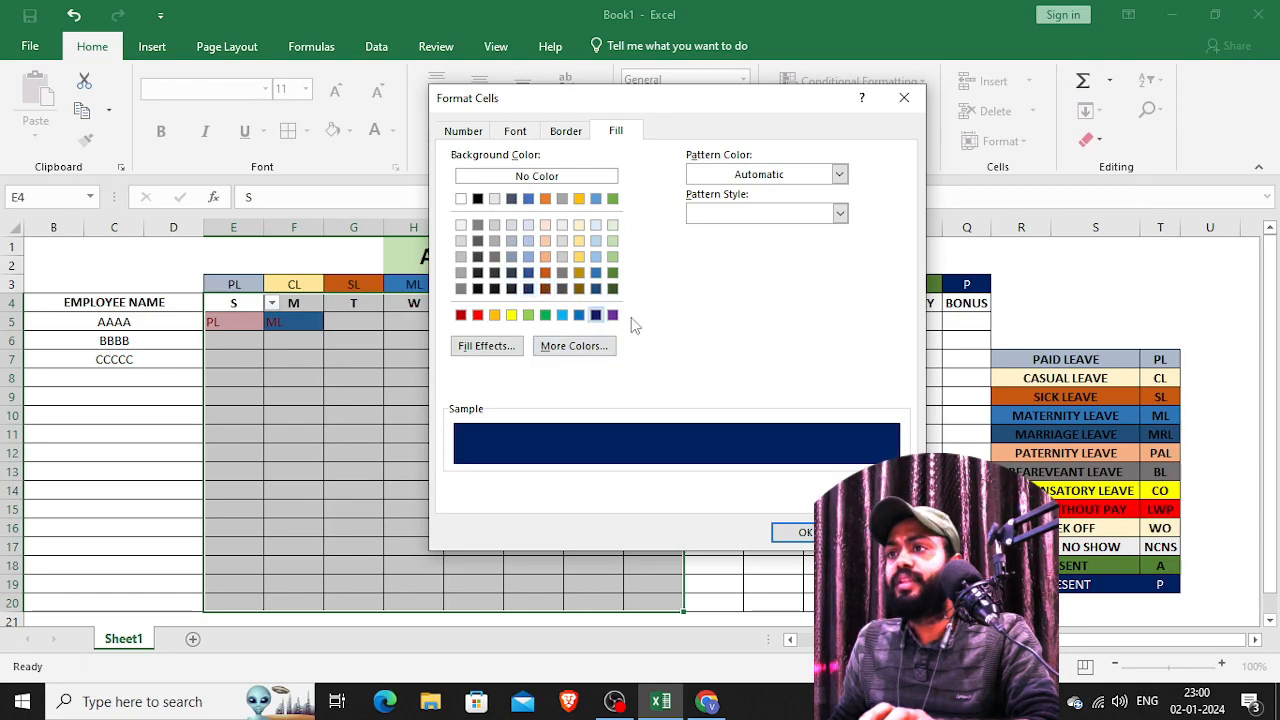
click(795, 532)
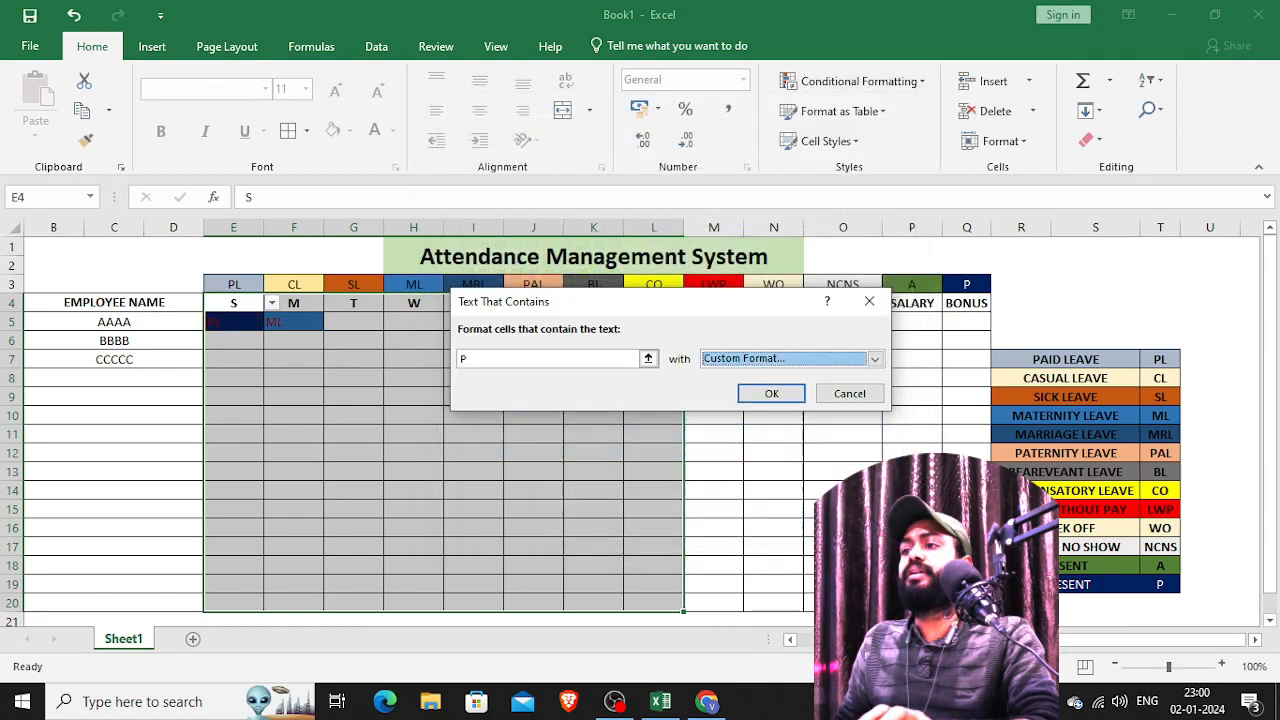
click(771, 393)
- Choose P from the dropdown in cell G5 and A from the dropdown in cell H5
click(330, 324)
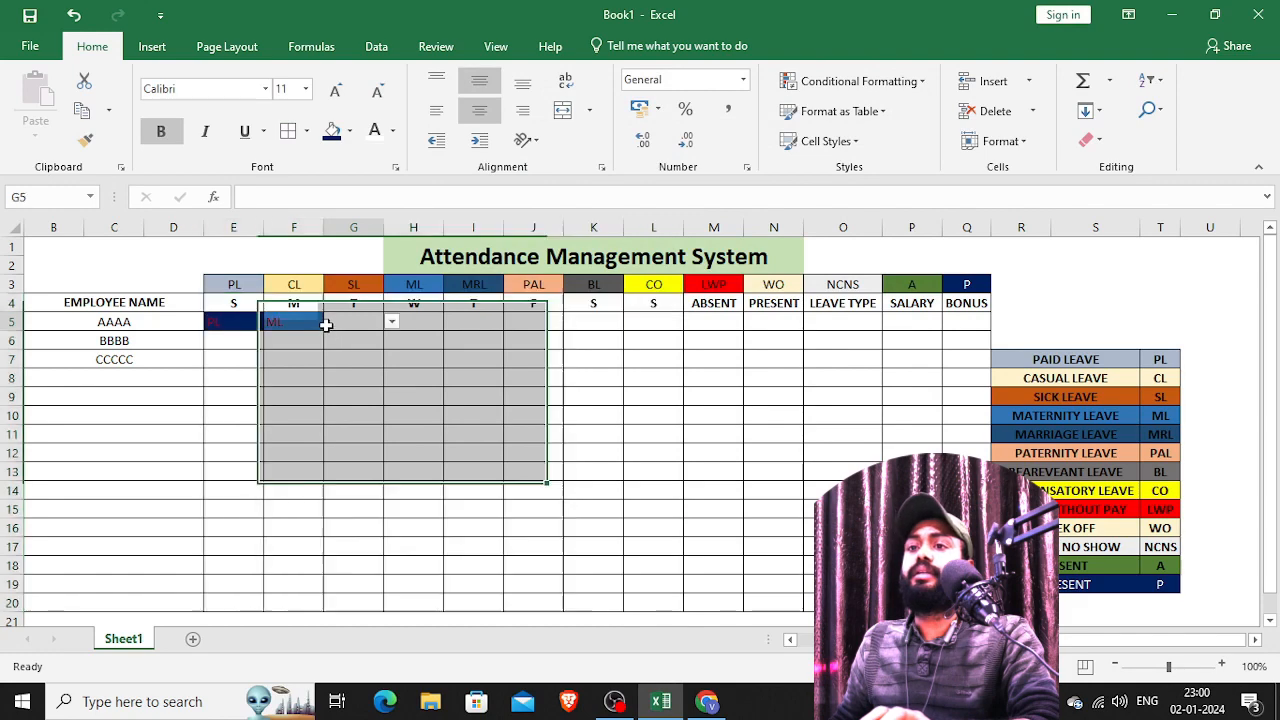
click(391, 322)
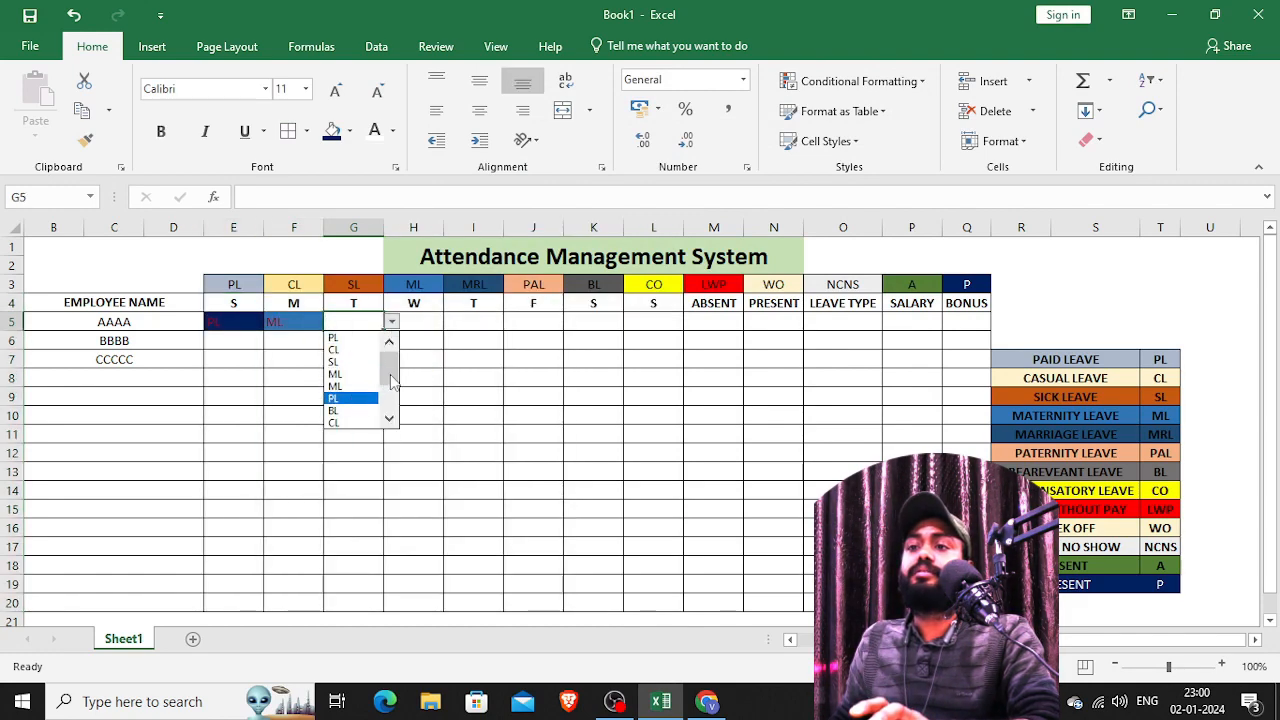
scroll(391, 378, down, 3)
click(340, 418)
click(410, 323)
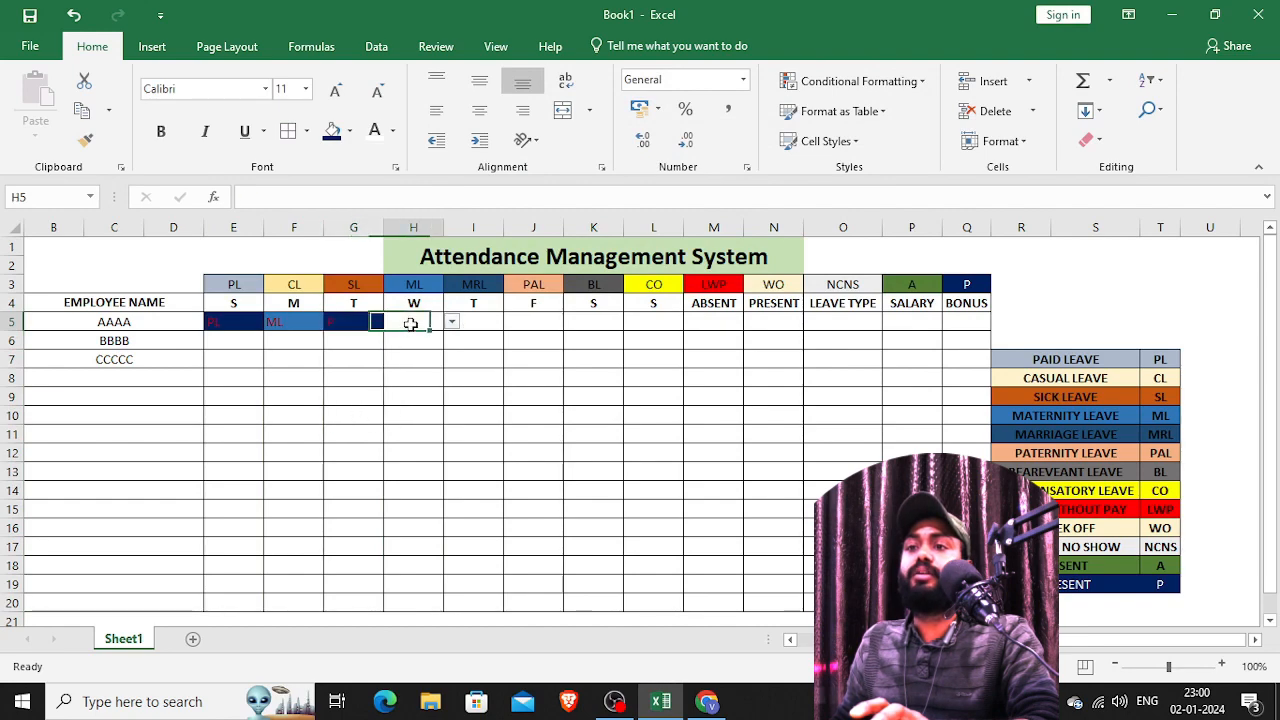
click(452, 322)
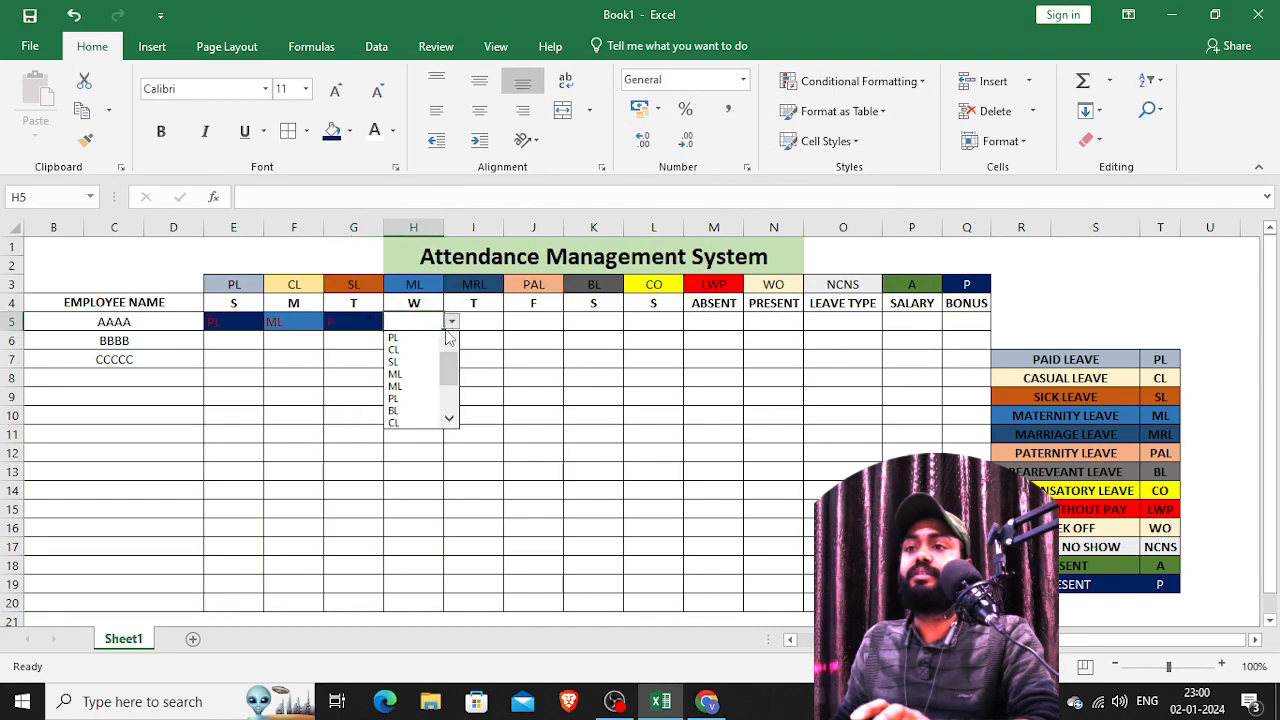
scroll(452, 385, down, 3)
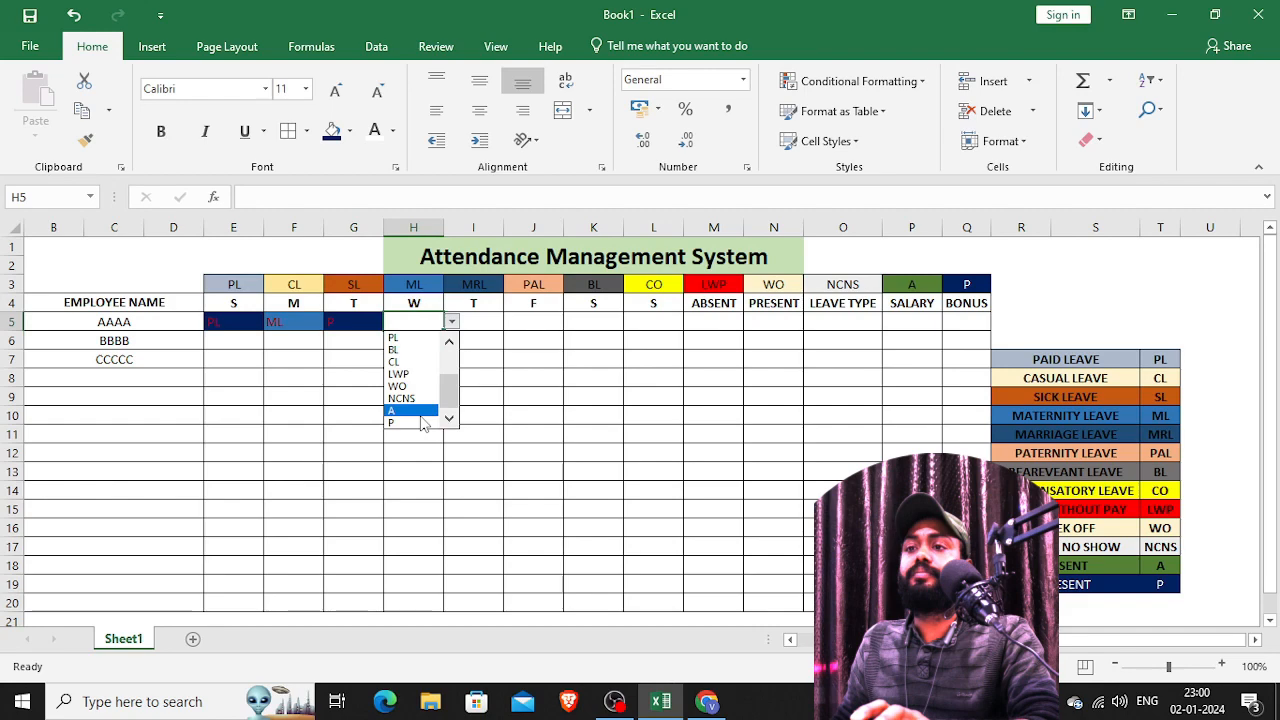
click(410, 410)
click(421, 408)
- Mark employee AAAA as present with the code P in cells I5 and J5
click(457, 322)
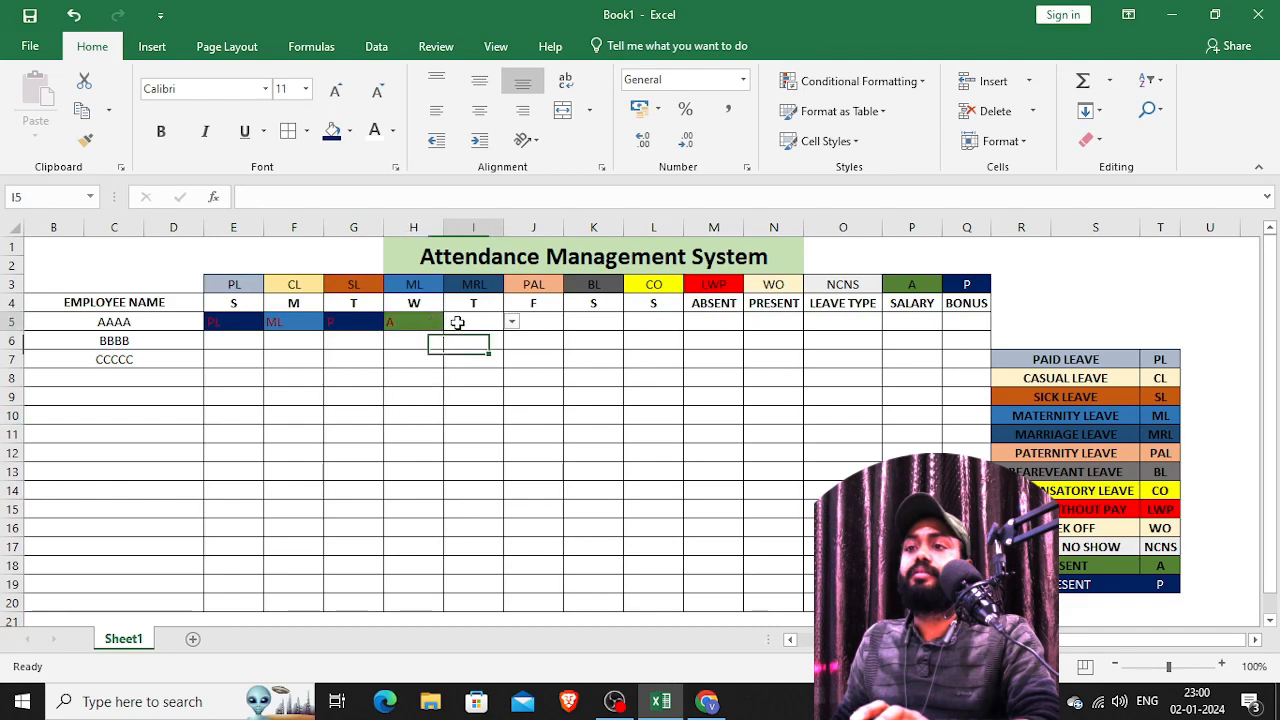
click(511, 322)
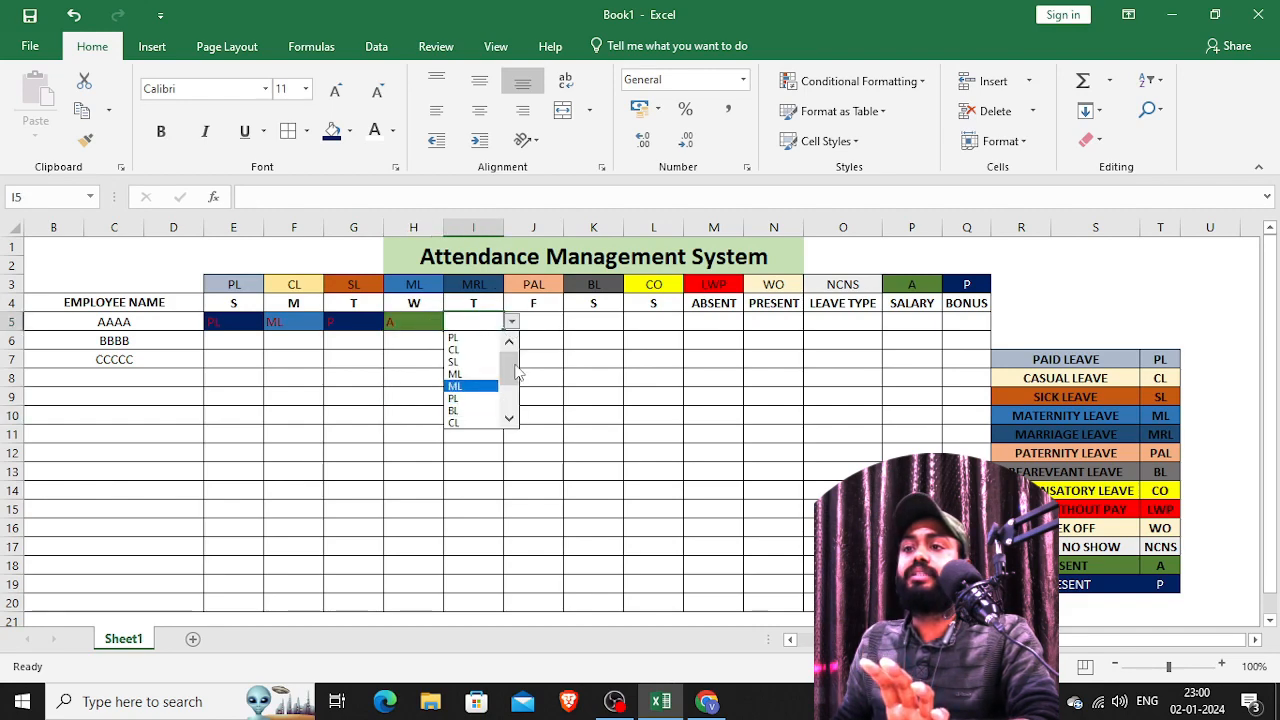
scroll(500, 400, down, 3)
click(490, 422)
click(538, 323)
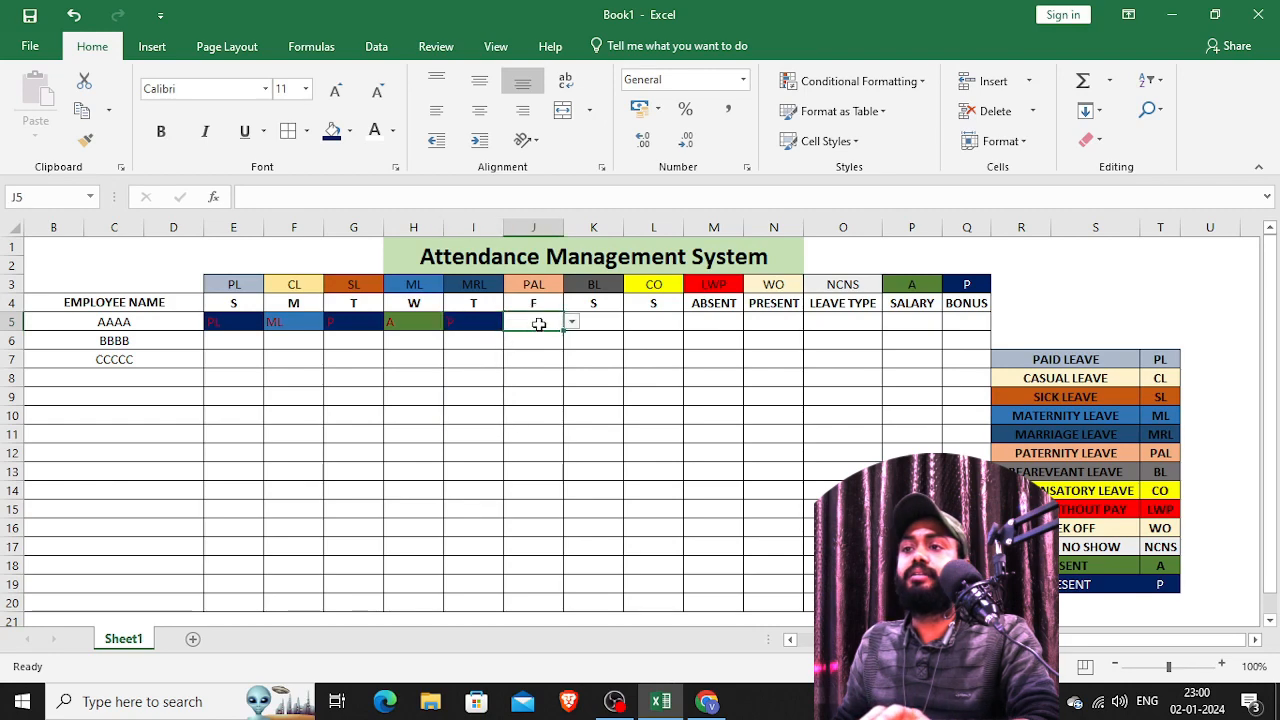
text(PAL)
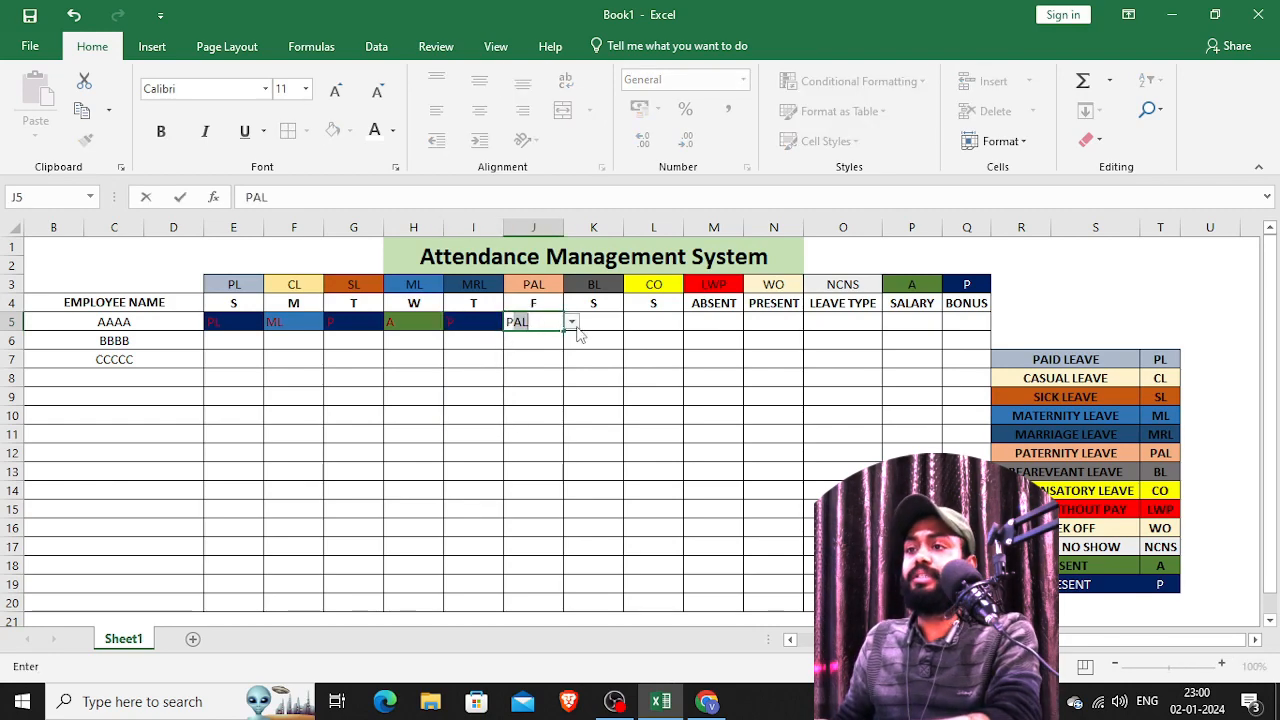
key(Delete)
key(Tab)
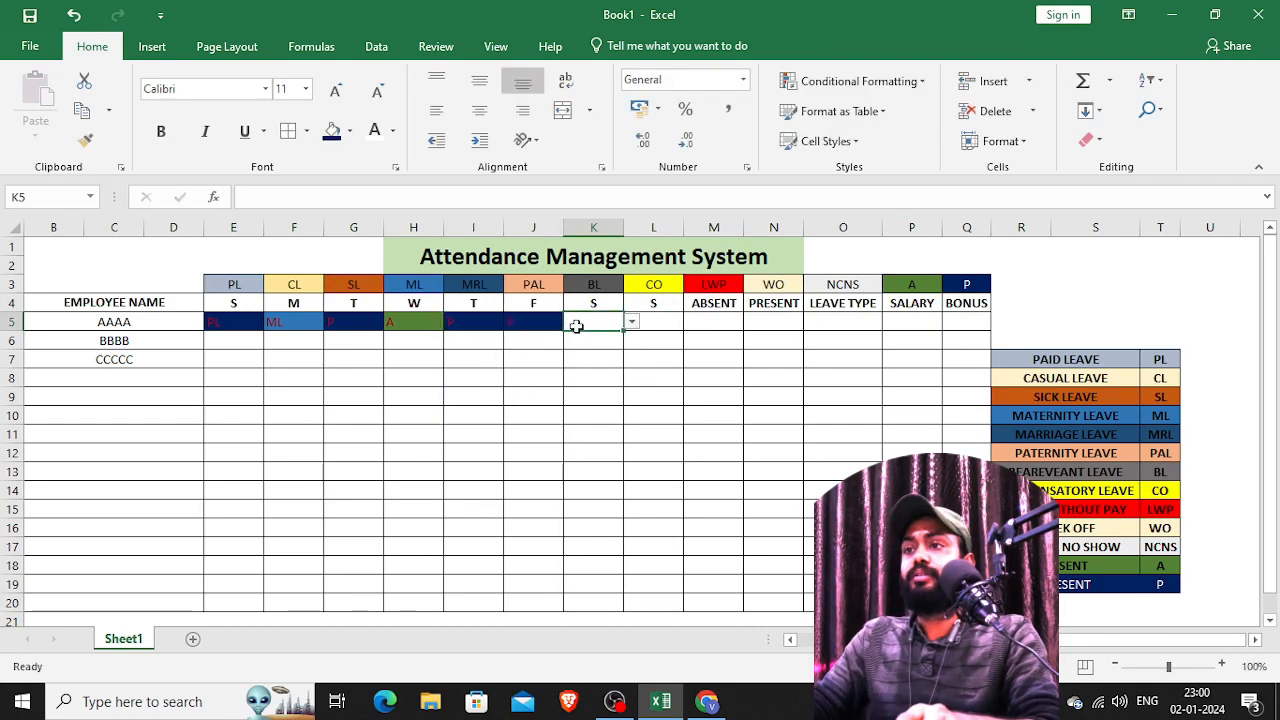
- Complete employee AAAA's row by entering P in cells K5 and L5
text(P)
key(Tab)
key(Tab)
text(P)
key(Tab)
text(P)
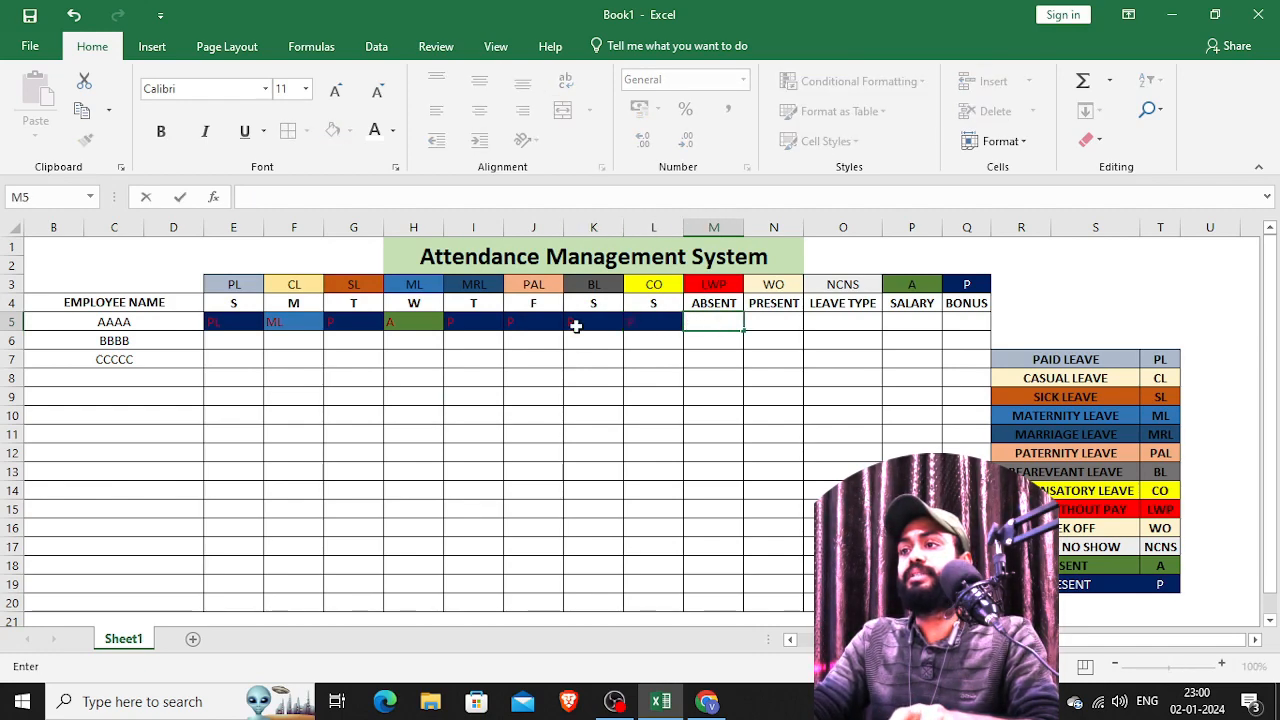
- For employee BBBB, enter PL in cell E6 and A in cell F6
click(234, 334)
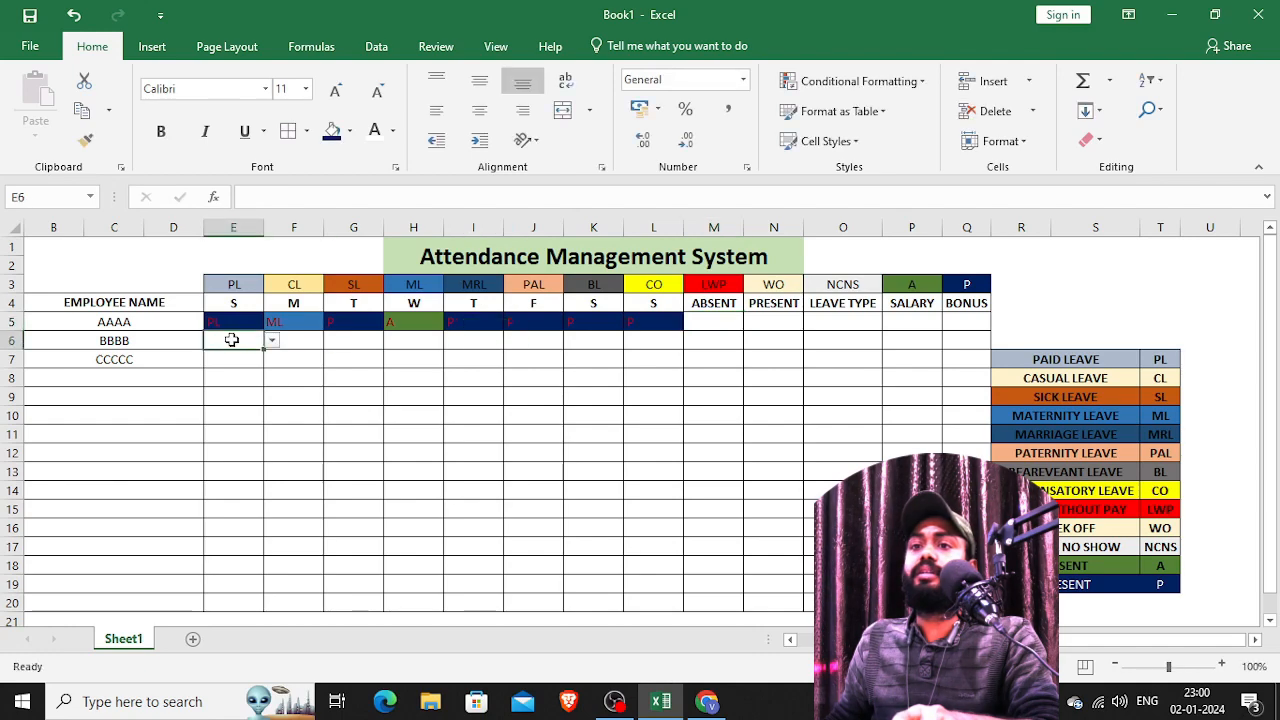
text(PL)
key(Tab)
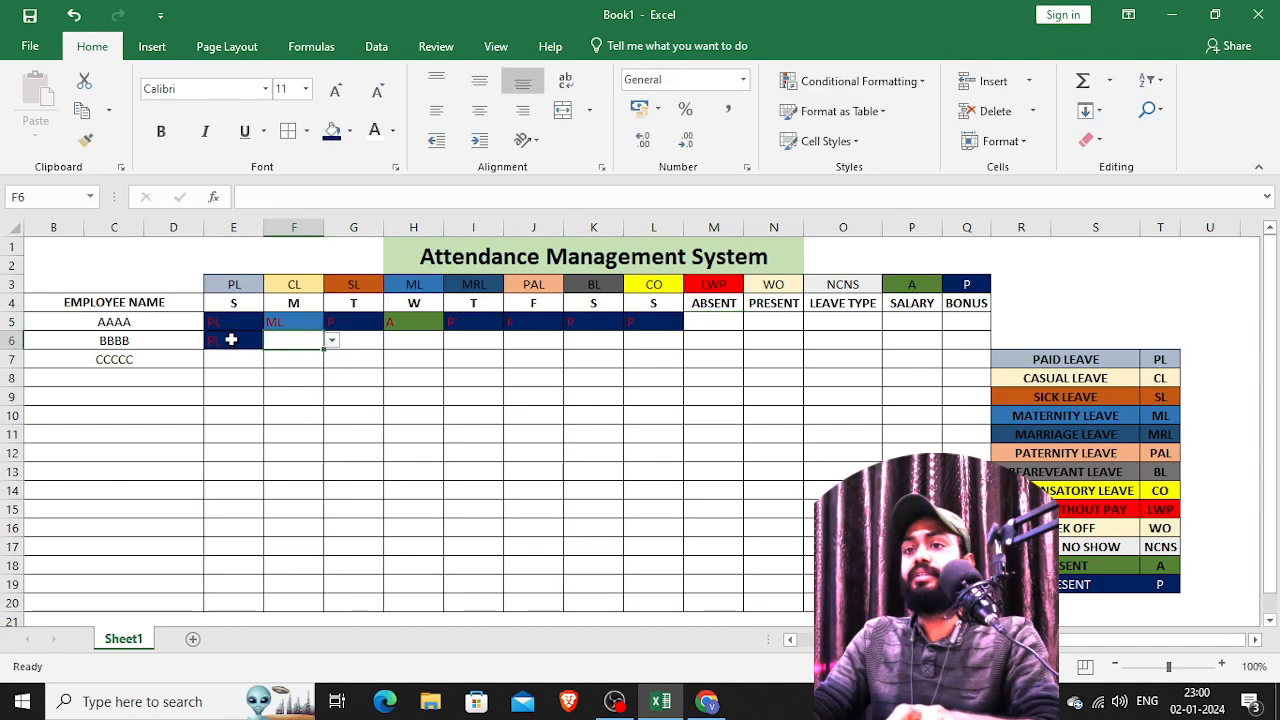
text(A)
key(Tab)
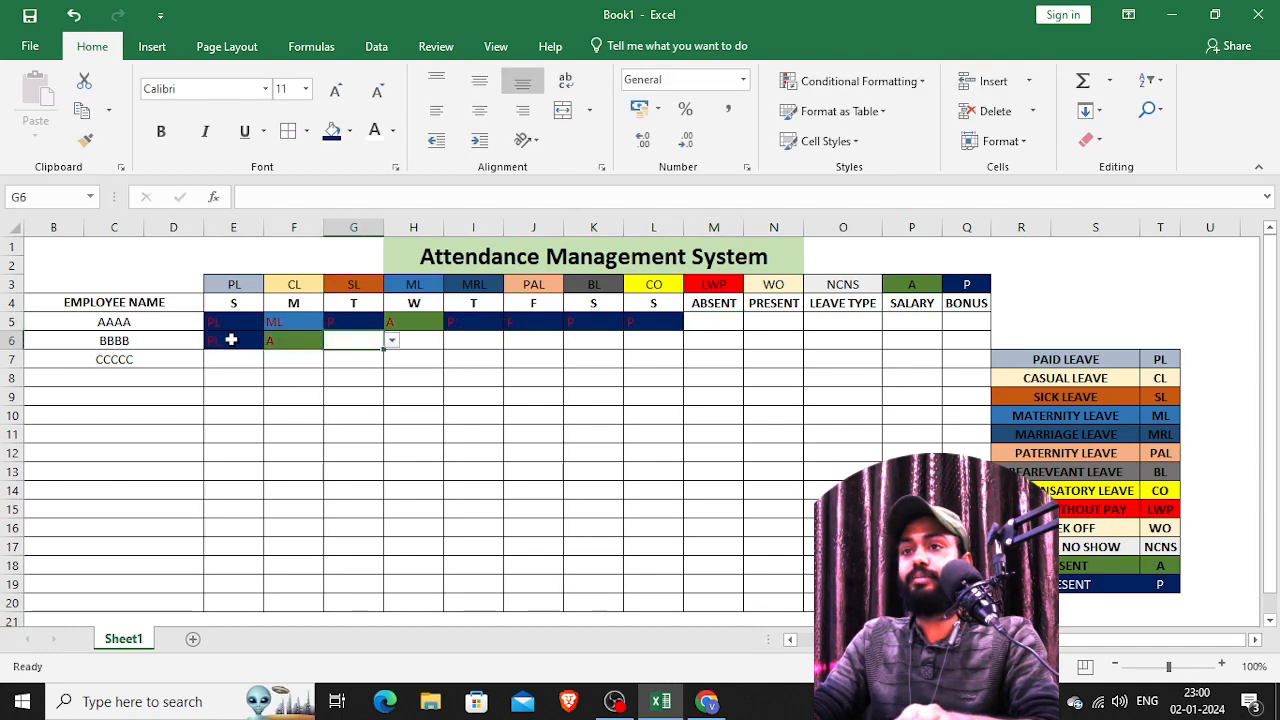
- Enter P in each of the cells G6 to J6 for employee BBBB
text(P)
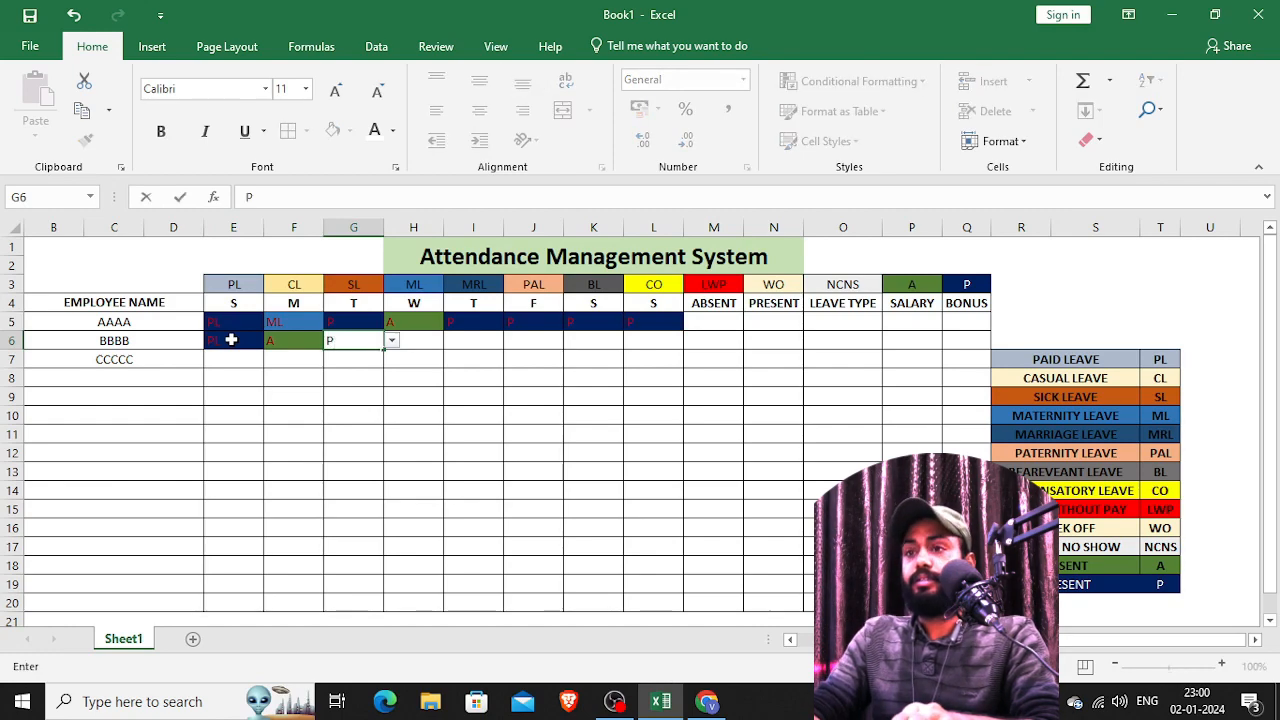
key(Tab)
text(P)
key(Tab)
text(P)
key(Tab)
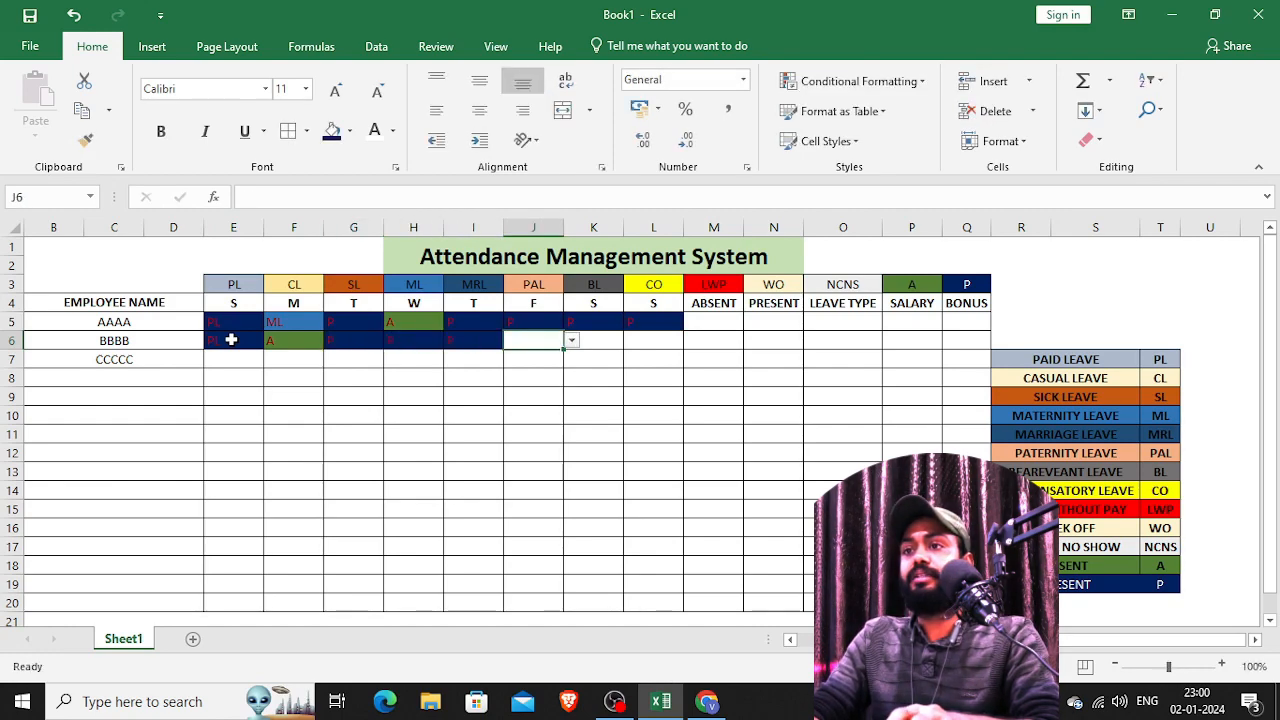
text(P)
key(Tab)
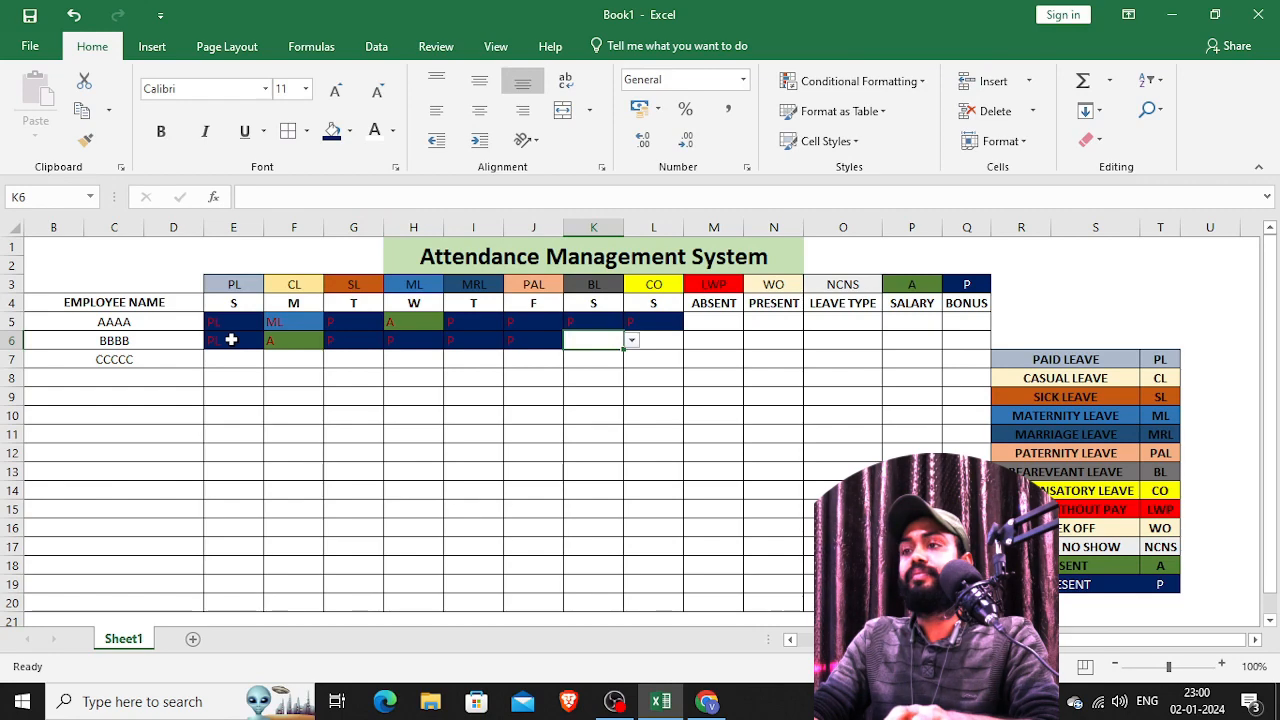
- Finish employee BBBB's row with A in cell K6 and WO in cell L6
text(A)
key(Tab)
text(W)
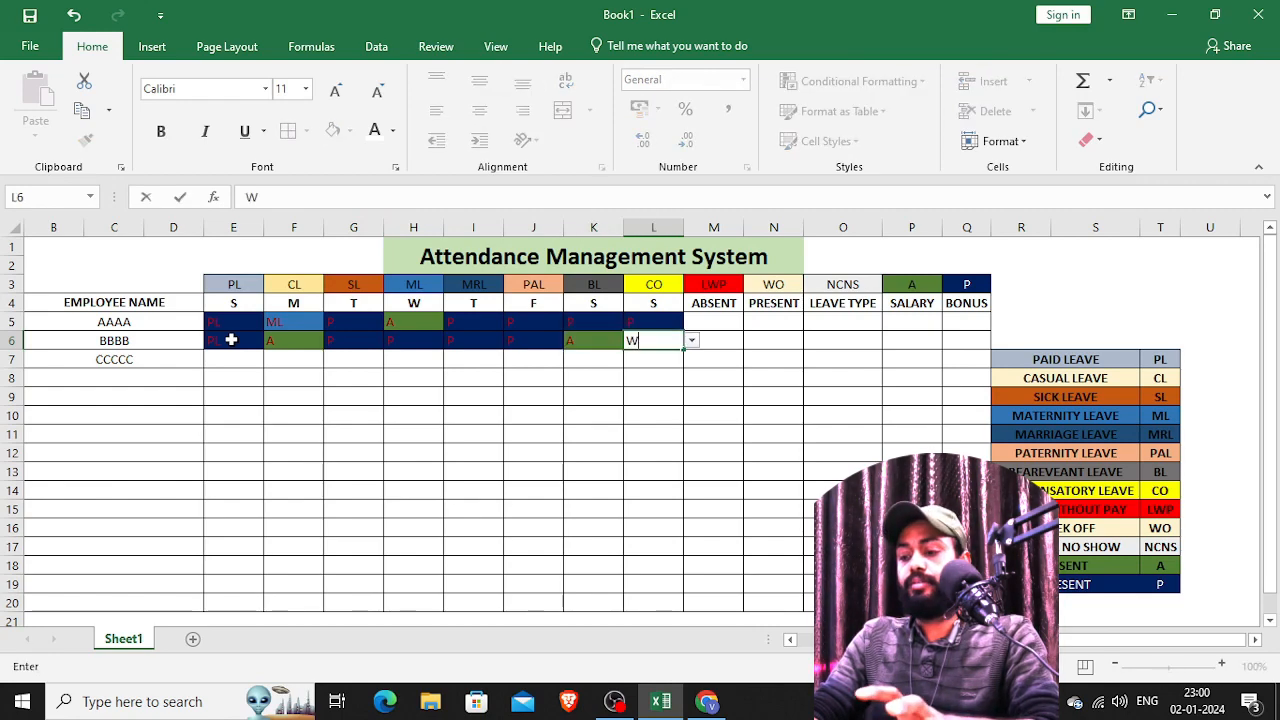
text(O)
key(Return)
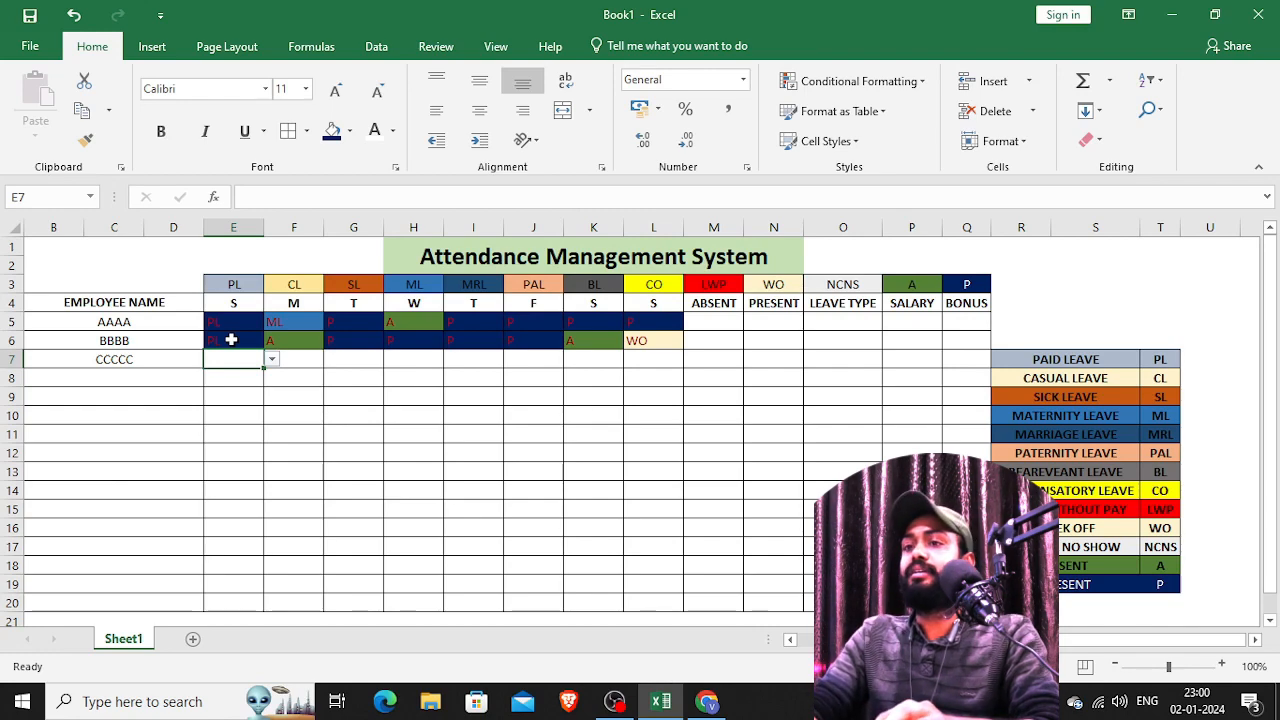
- Enter SL in cell E7 for employee CCCCC
text(SL)
key(Return)
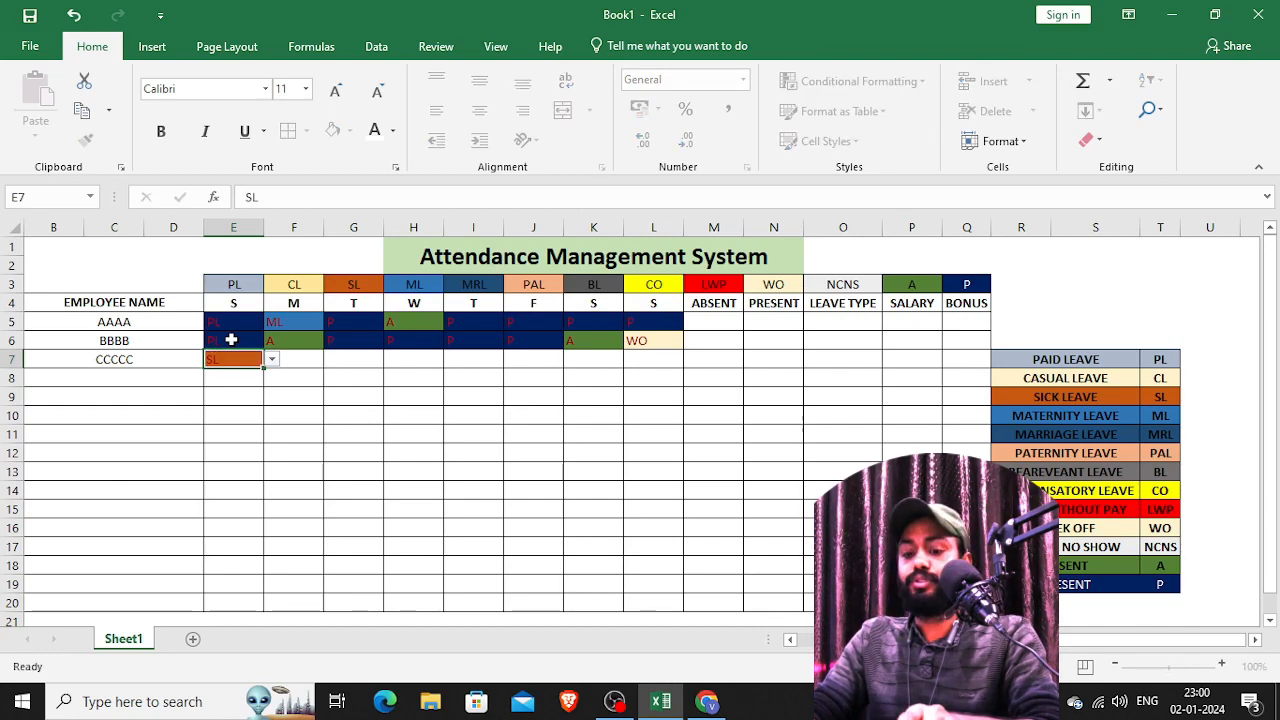
key(Tab)
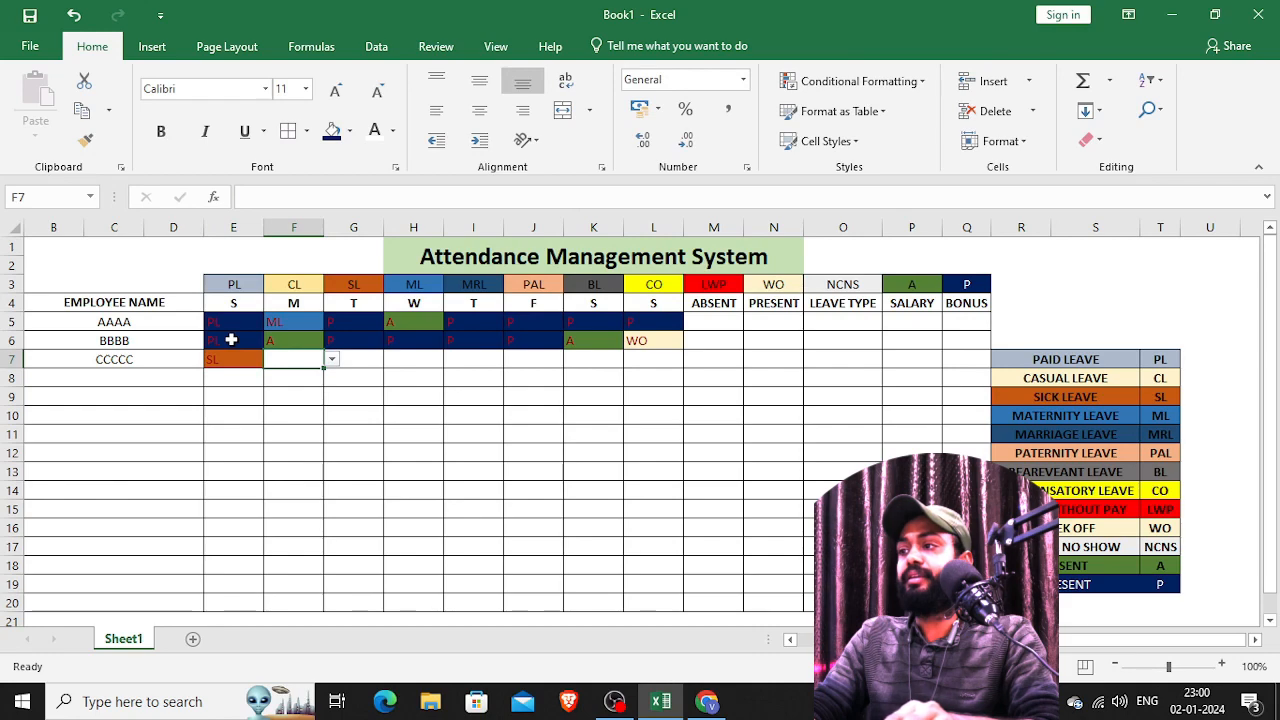
- Try to enter the code CO in cell F7, then cancel the entry
text(CO)
key(Tab)
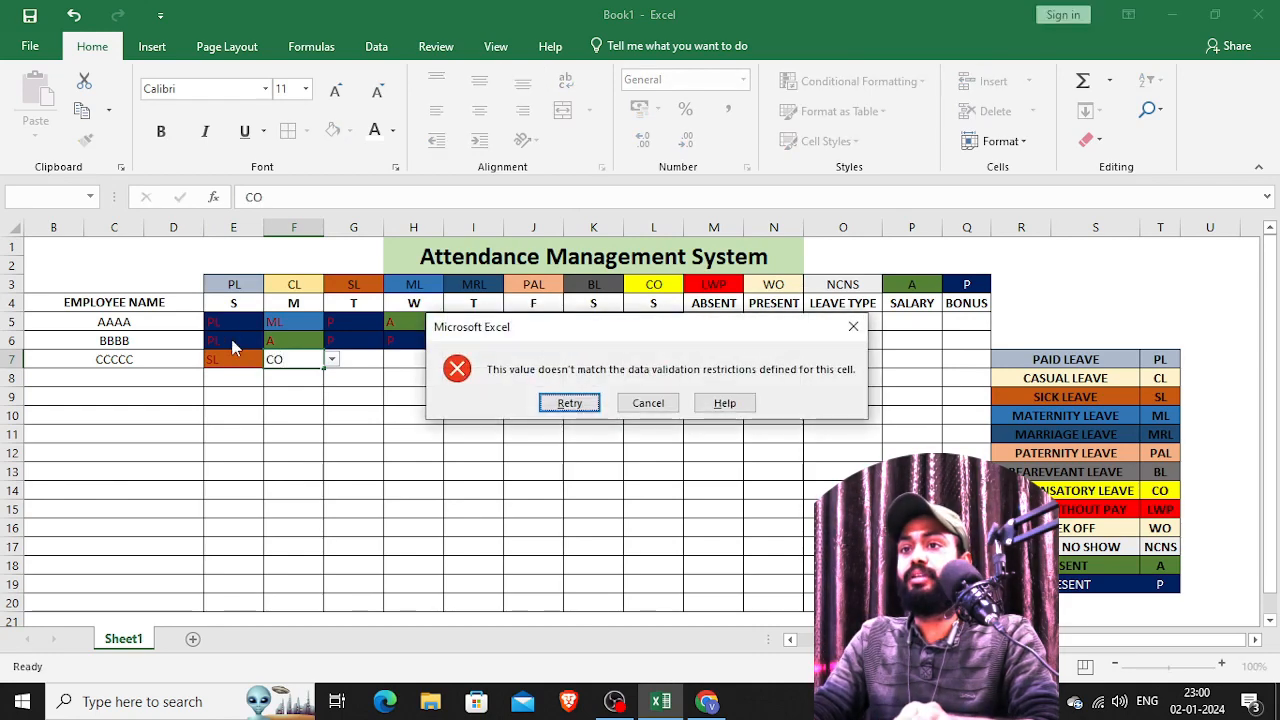
key(Return)
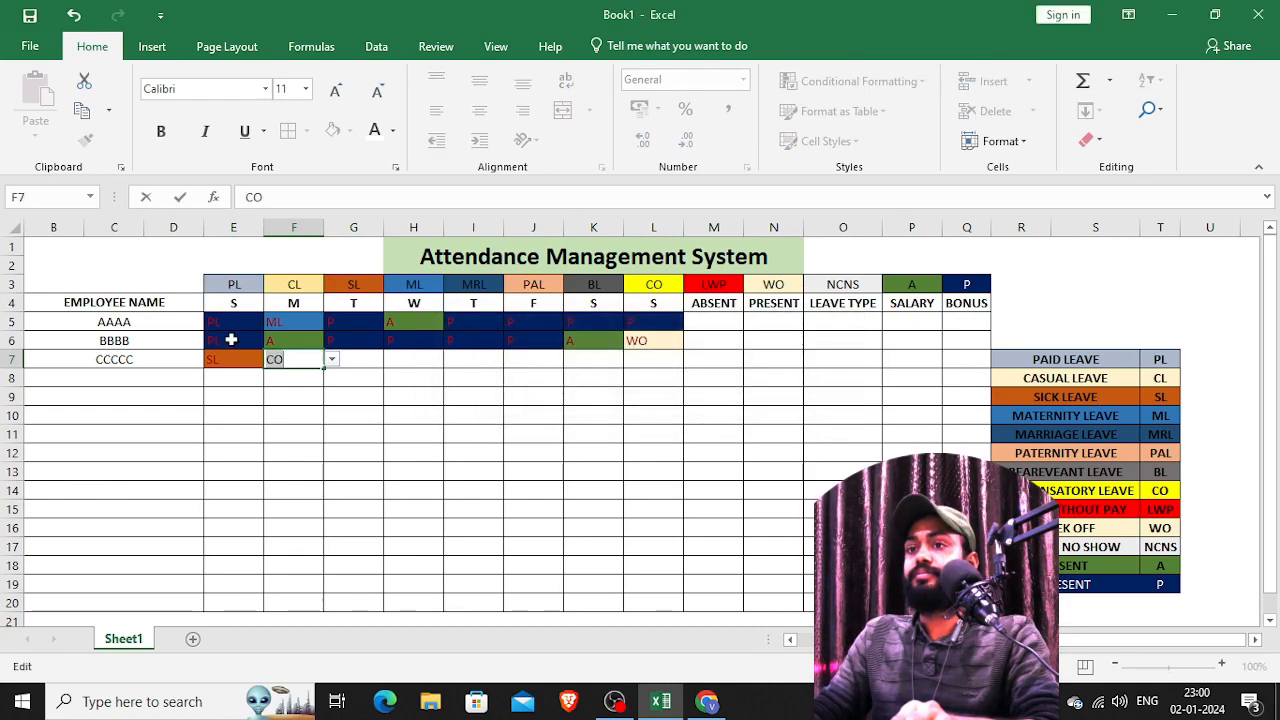
key(Return)
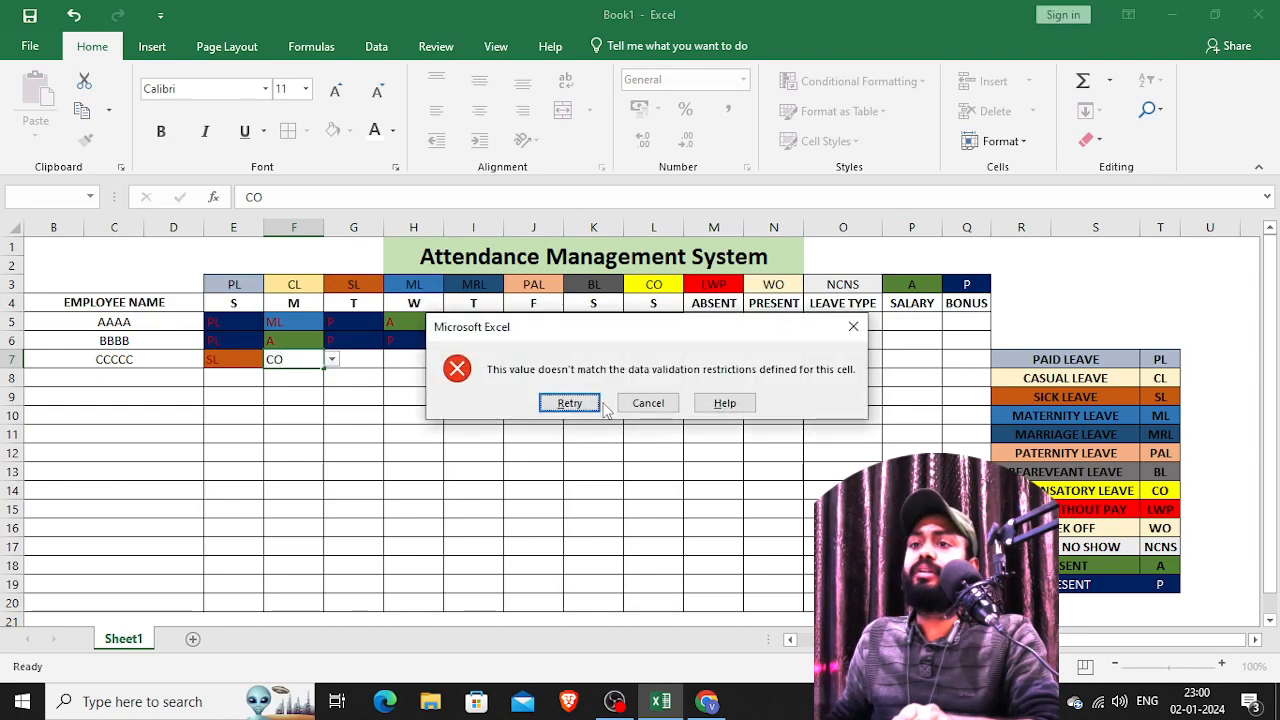
click(567, 403)
key(Return)
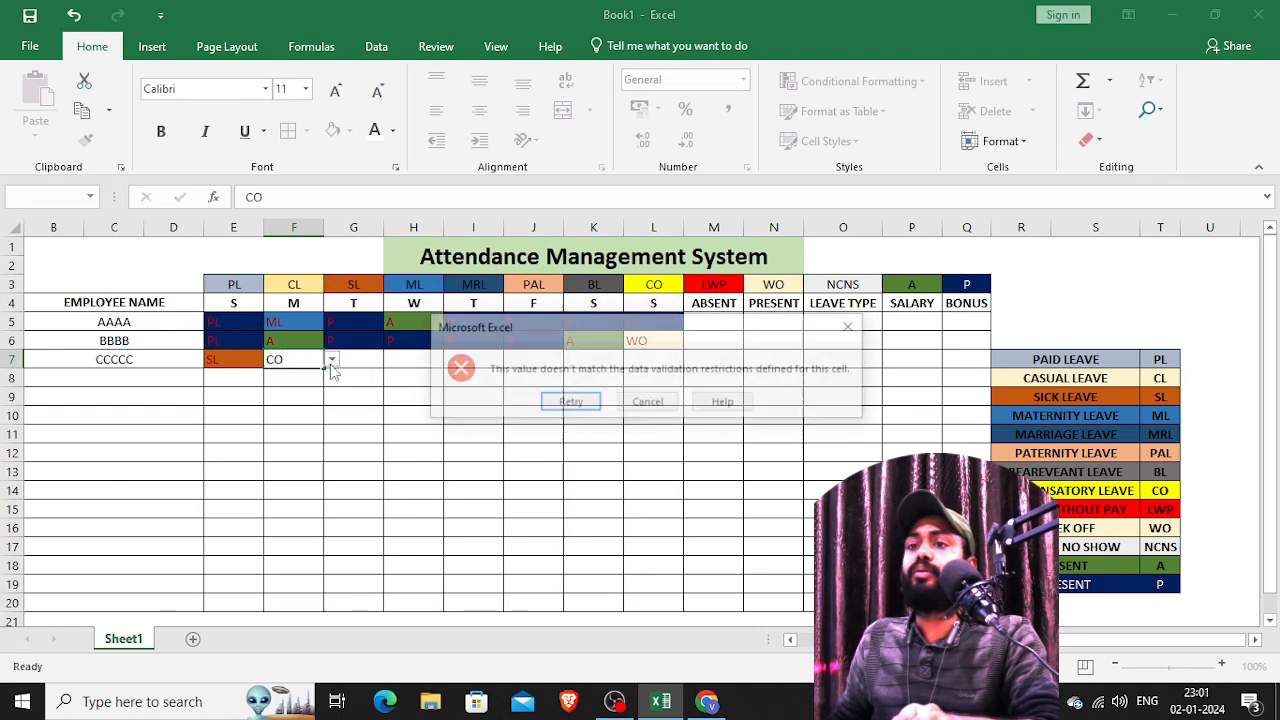
click(647, 402)
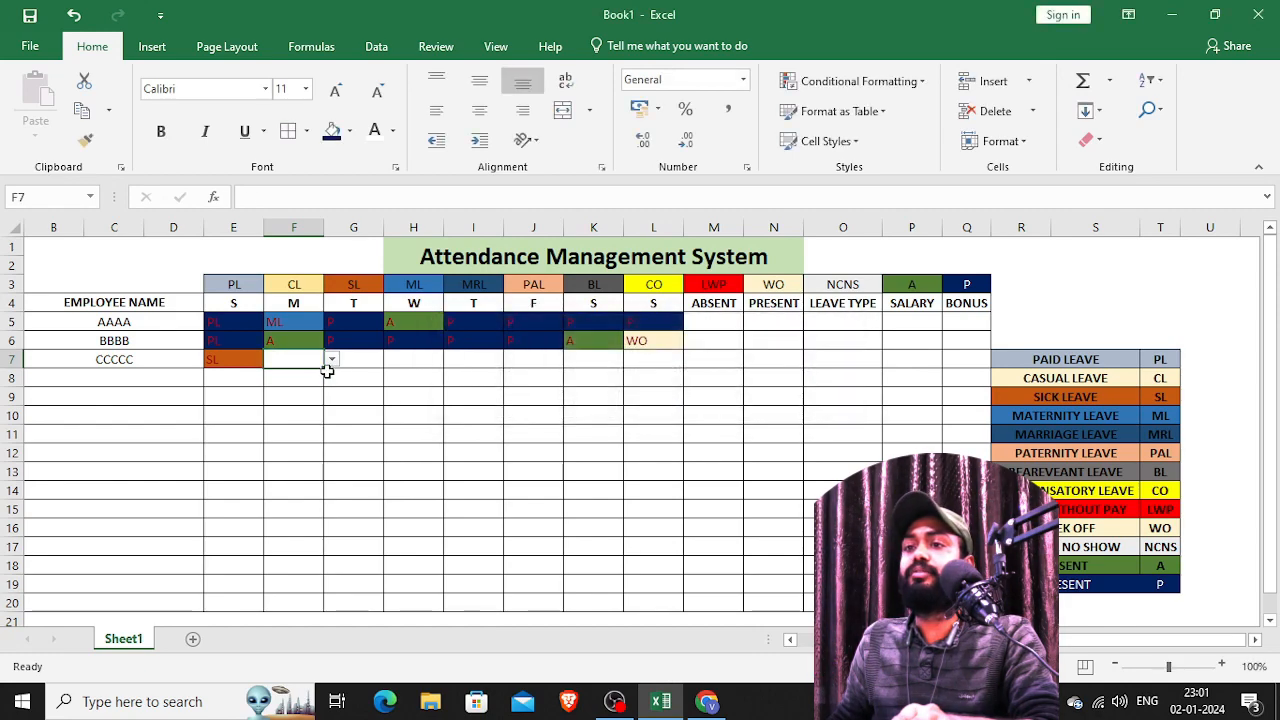
- Add CO to the end of the data validation list source for the range E4:L20
drag(256, 308, 651, 603)
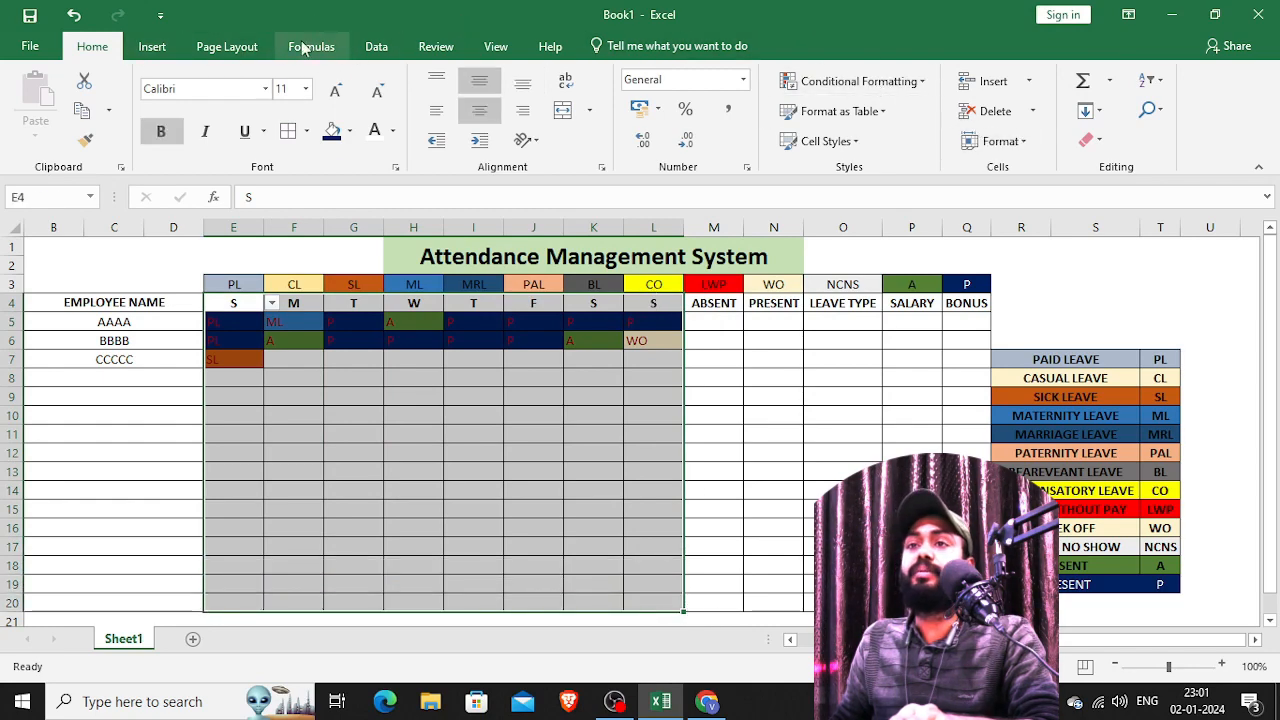
click(376, 46)
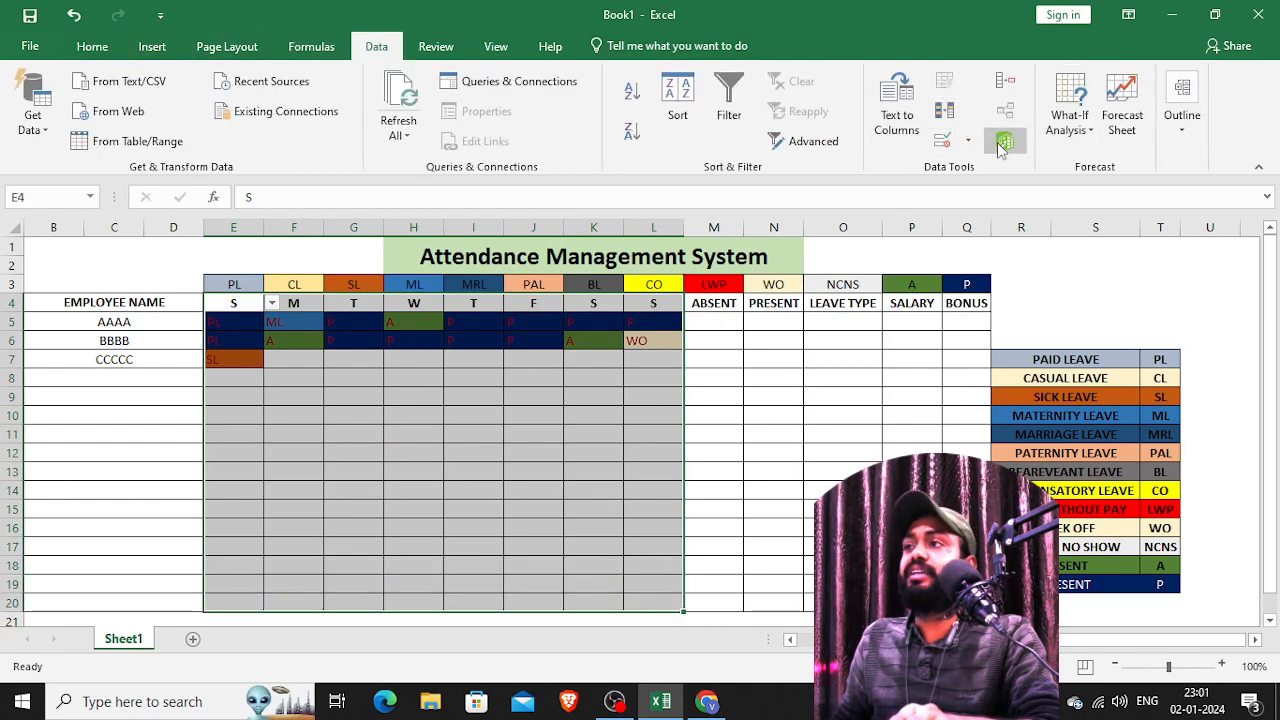
click(941, 140)
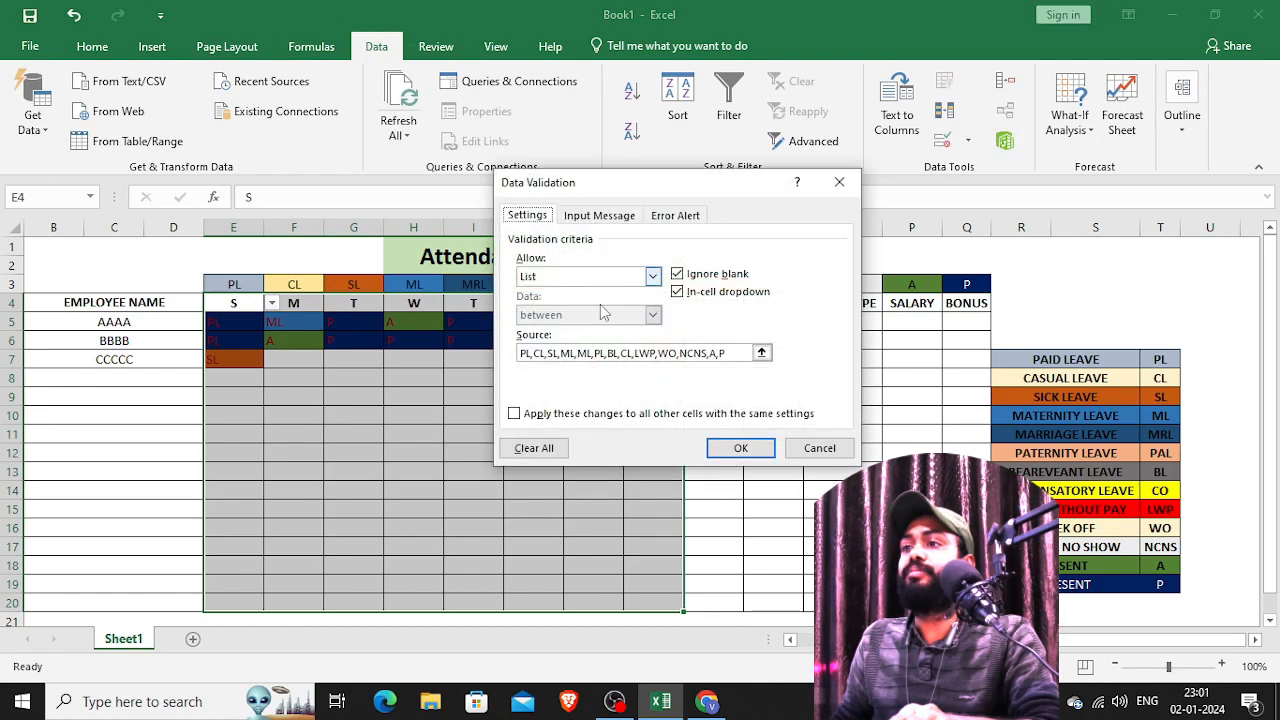
click(729, 353)
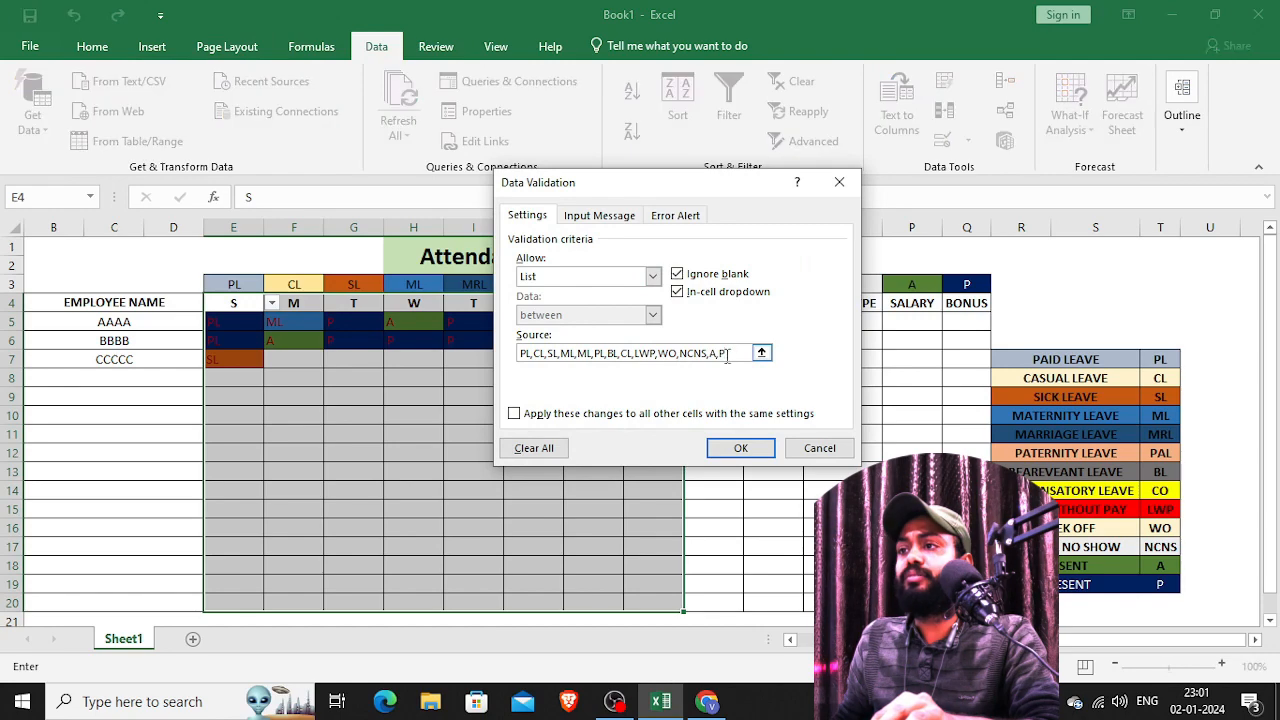
text(,CO)
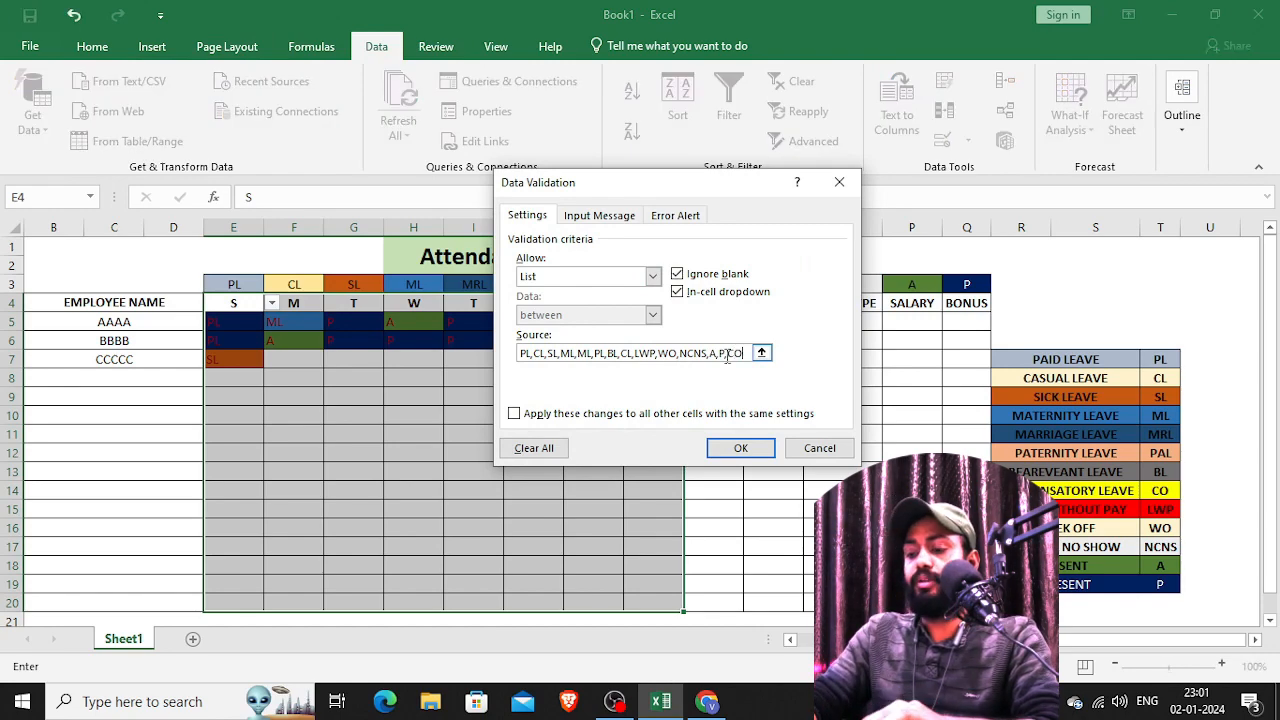
click(755, 445)
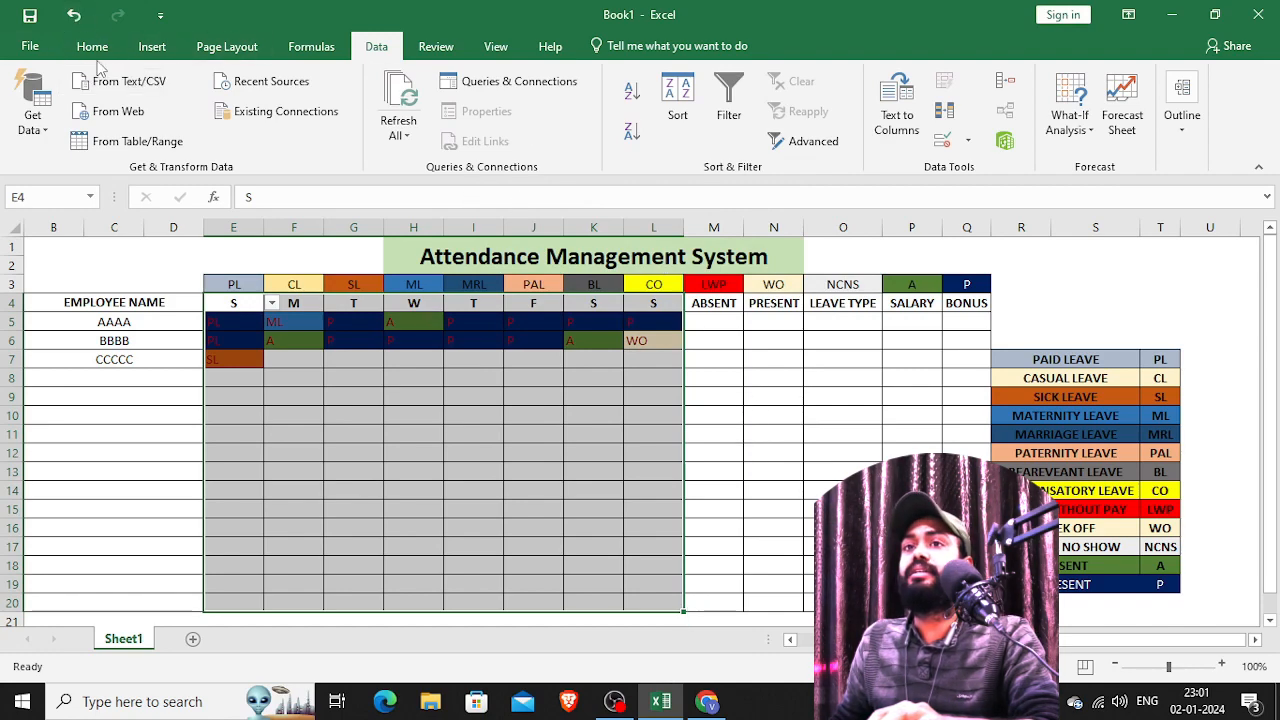
- Enter CO in cell F7 for employee CCCCC
click(282, 370)
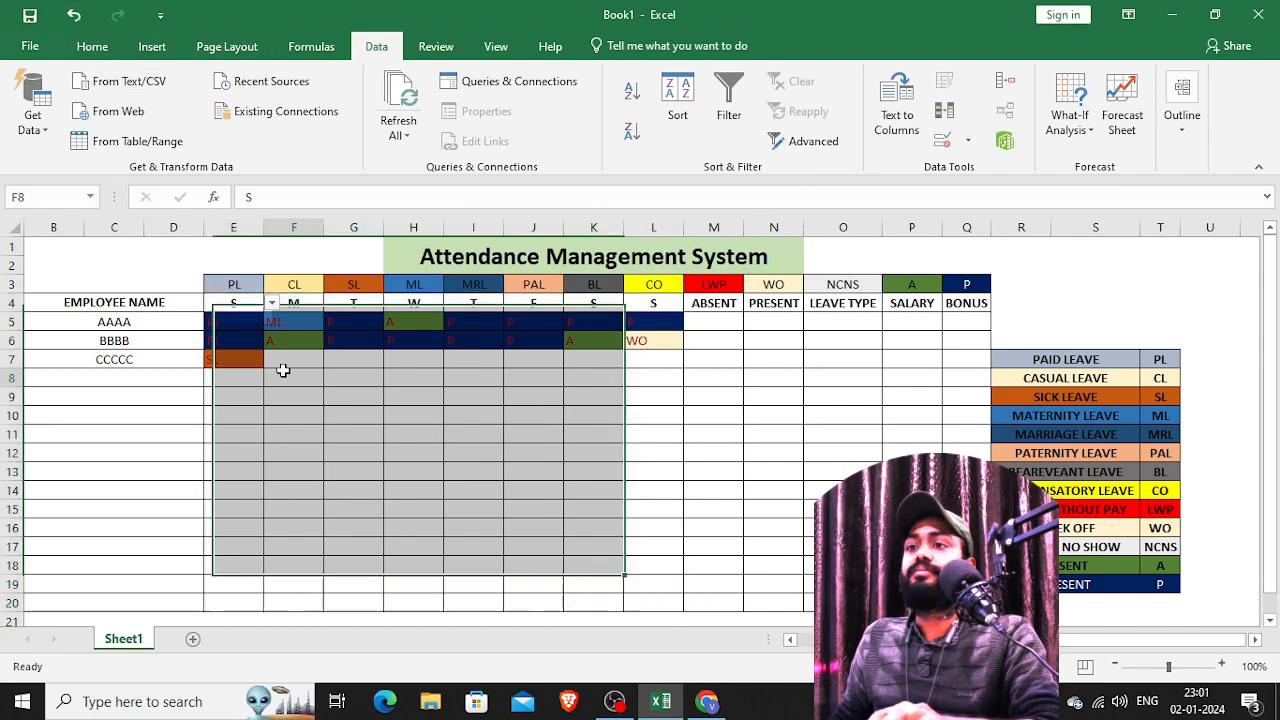
click(284, 360)
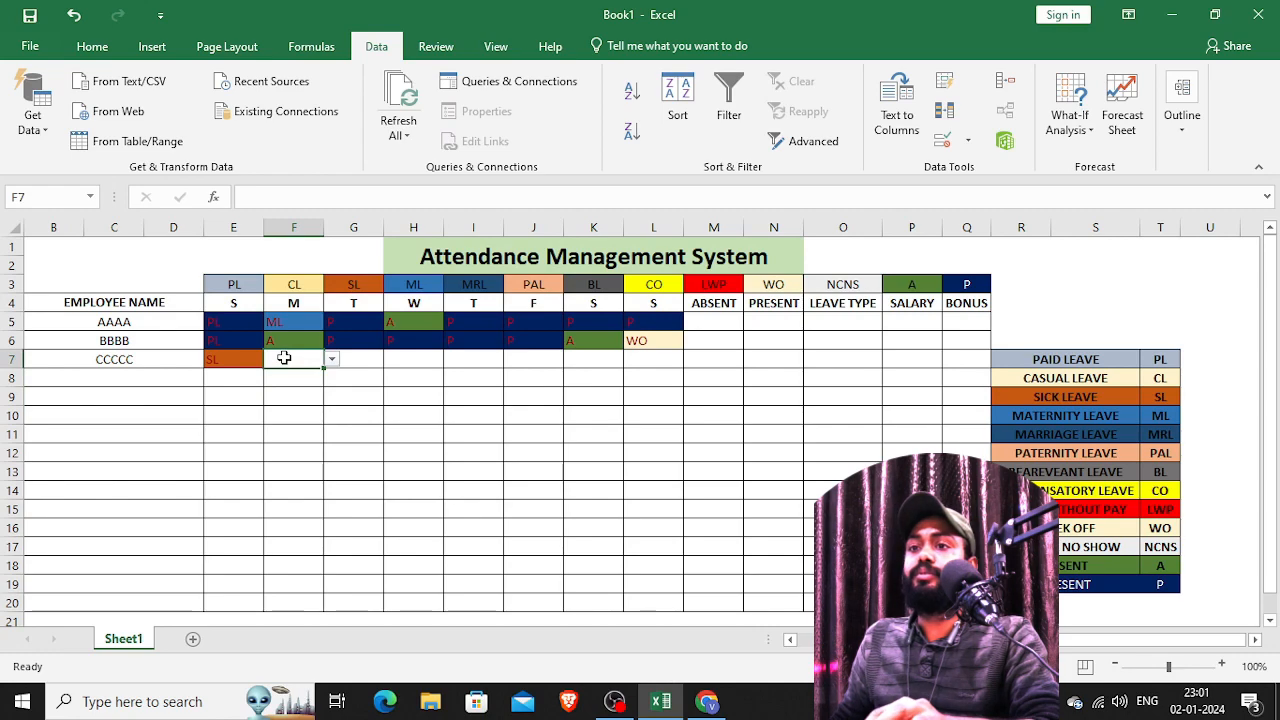
text(CO)
key(Return)
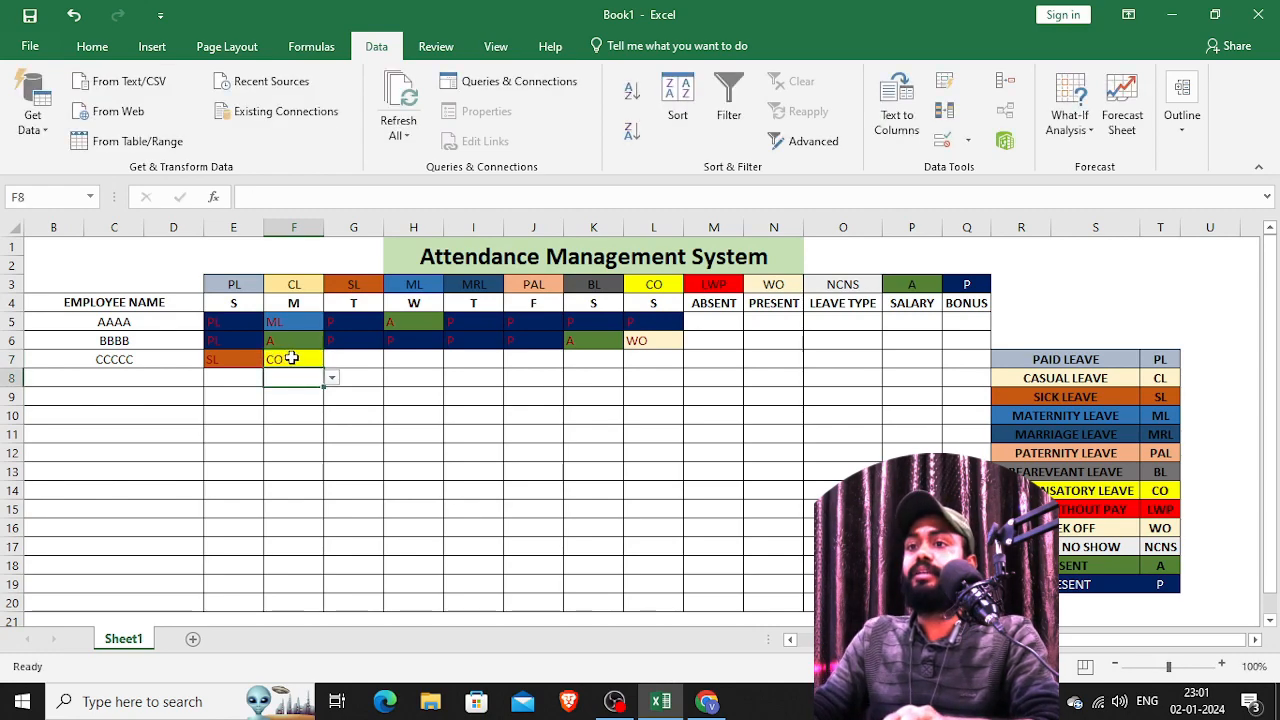
- Fill in the rest of employee CCCCC's attendance in G7:L7 with the codes P, P, A, P, P, P
click(347, 364)
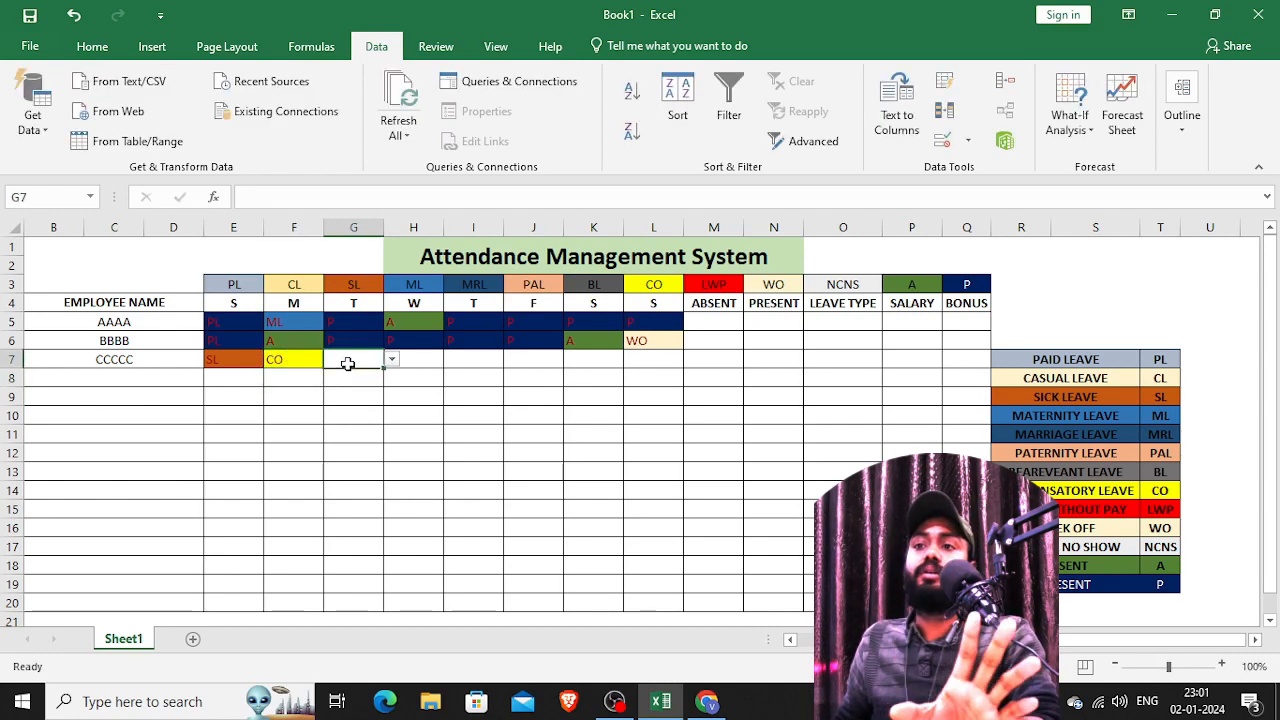
text(P)
key(Tab)
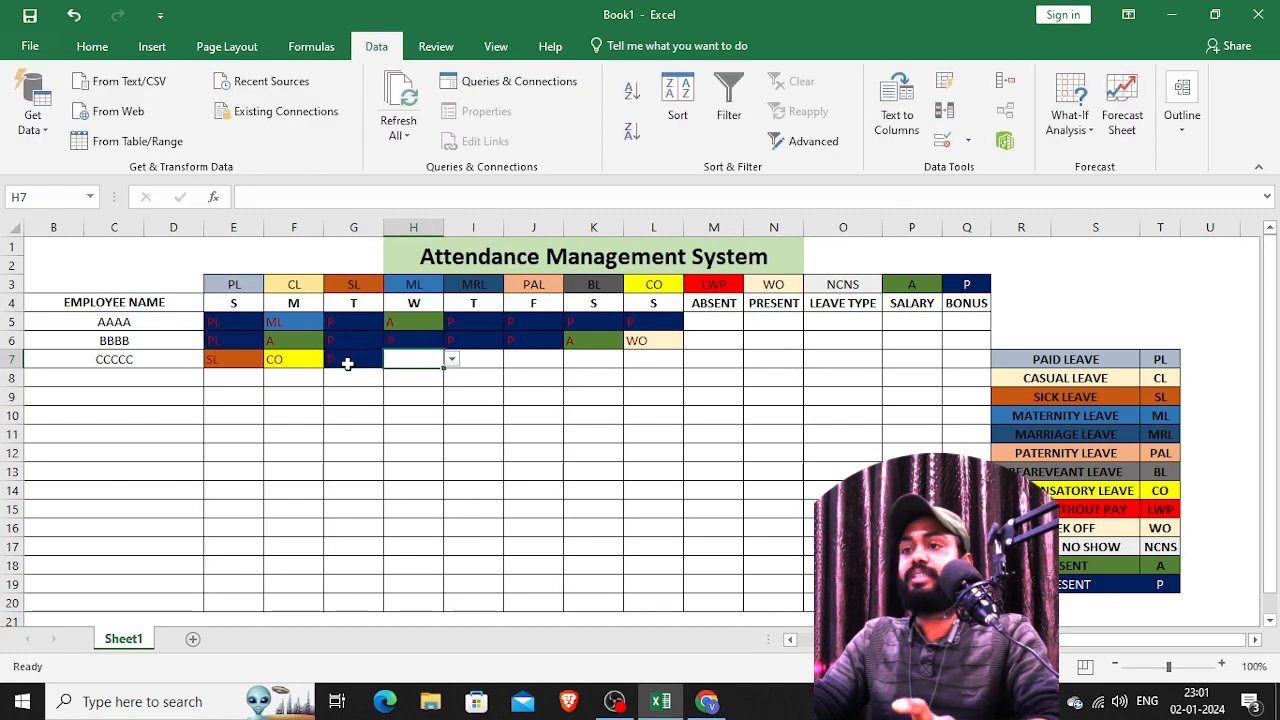
text(P)
key(Tab)
text(A)
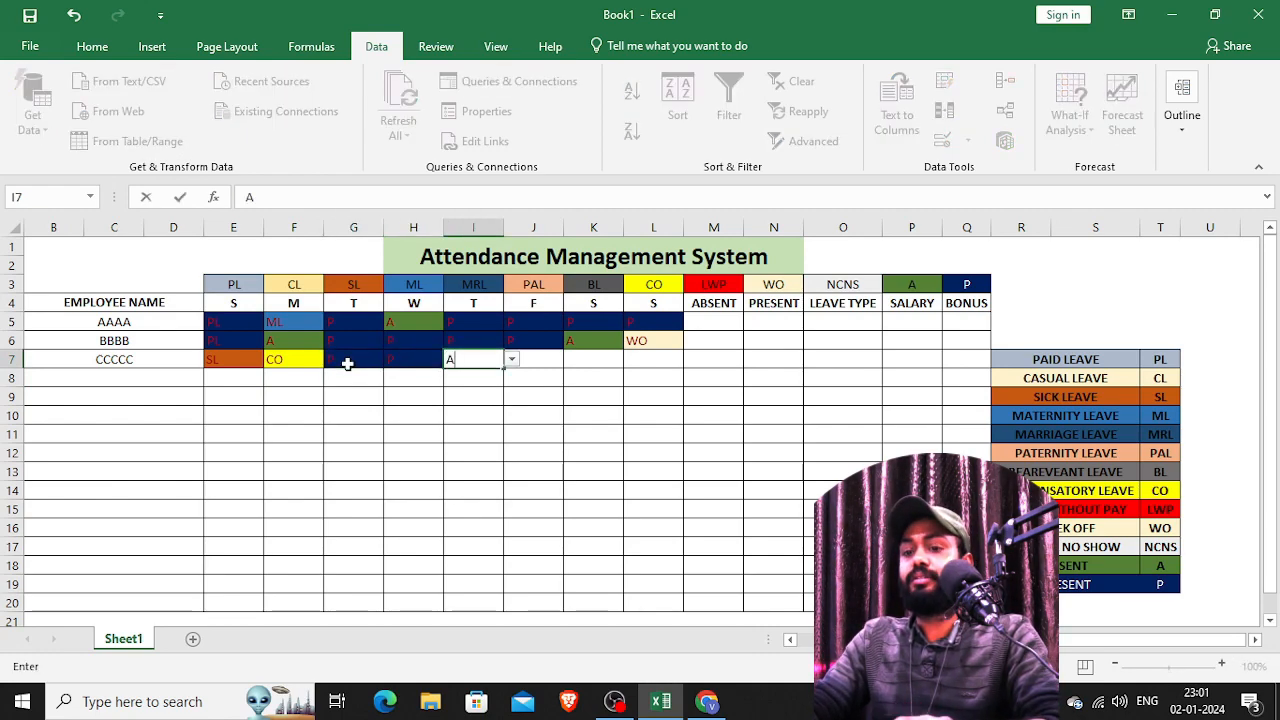
key(Tab)
text(P)
key(Tab)
text(P)
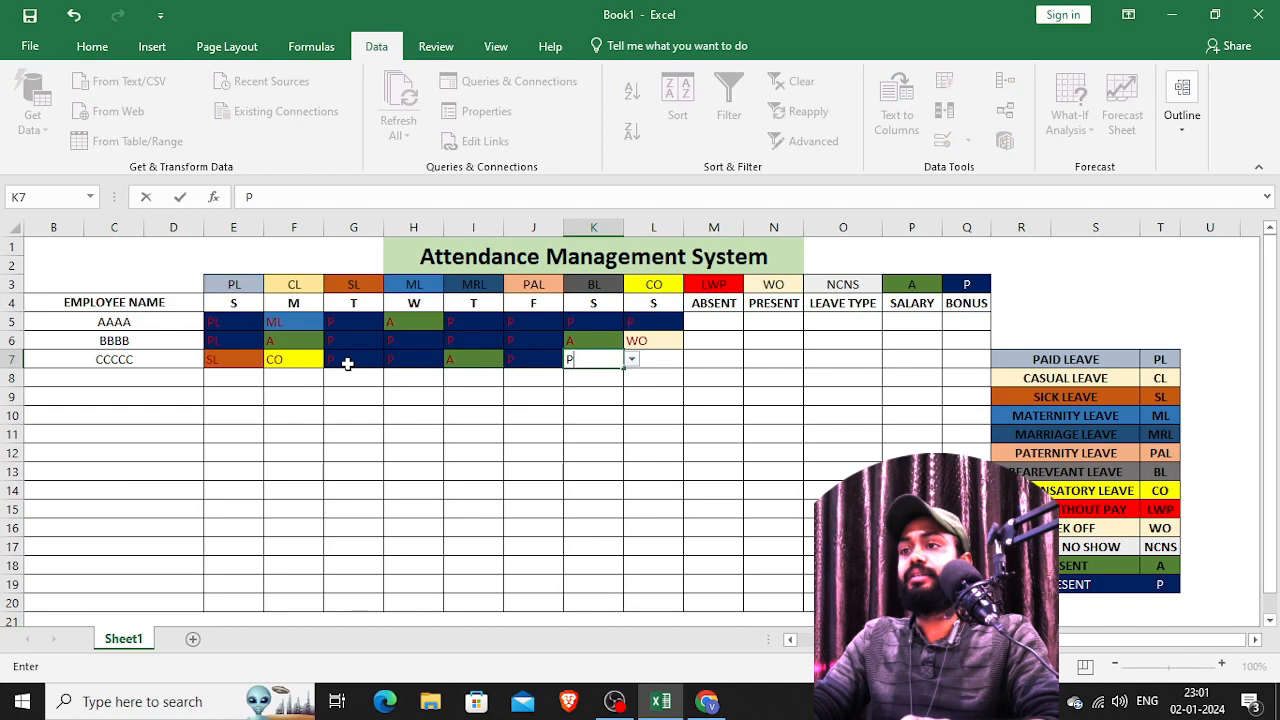
key(Tab)
text(P)
key(Tab)
key(Tab)
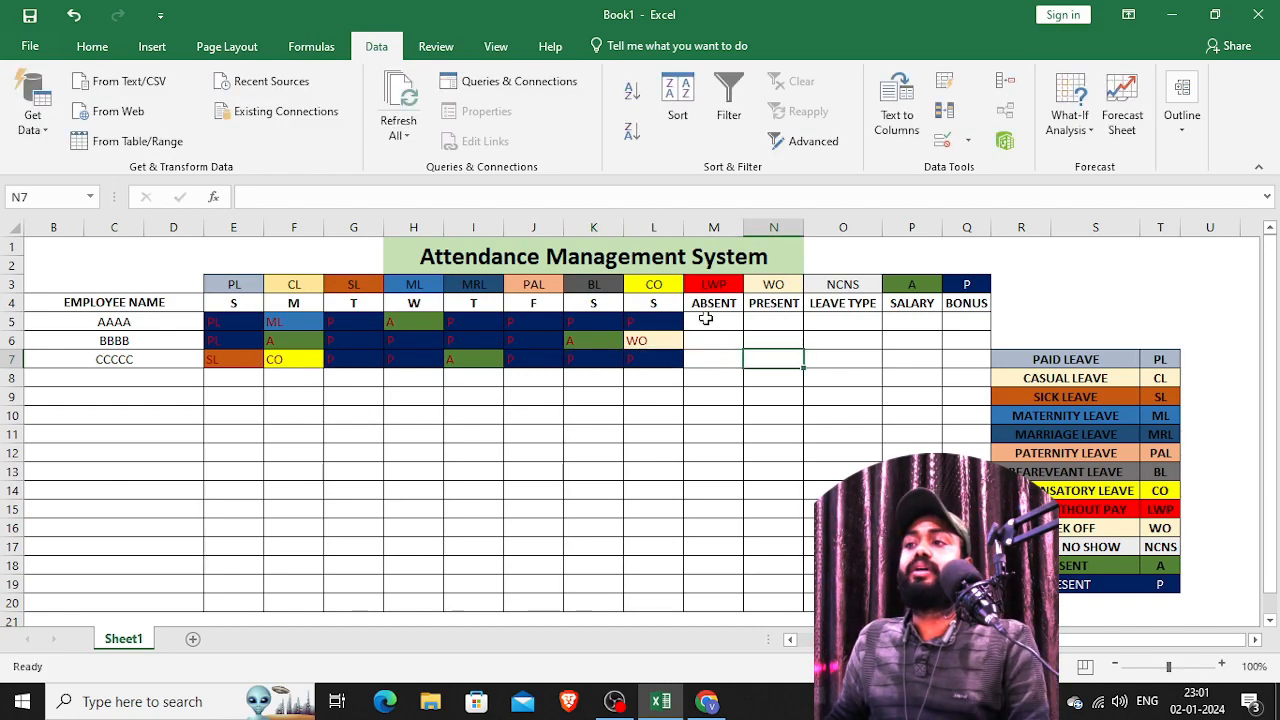
- Change the LEAVE TYPE header in cell O4 to LEAVE DAYS
click(706, 318)
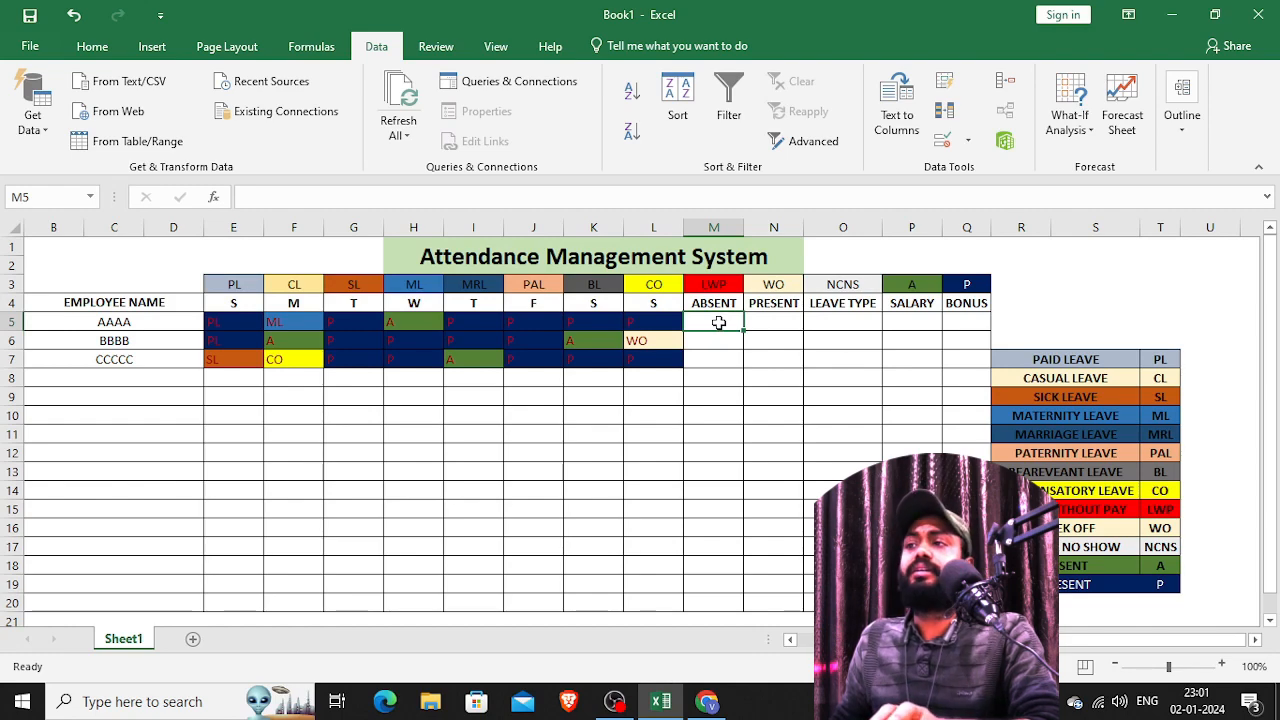
double_click(867, 303)
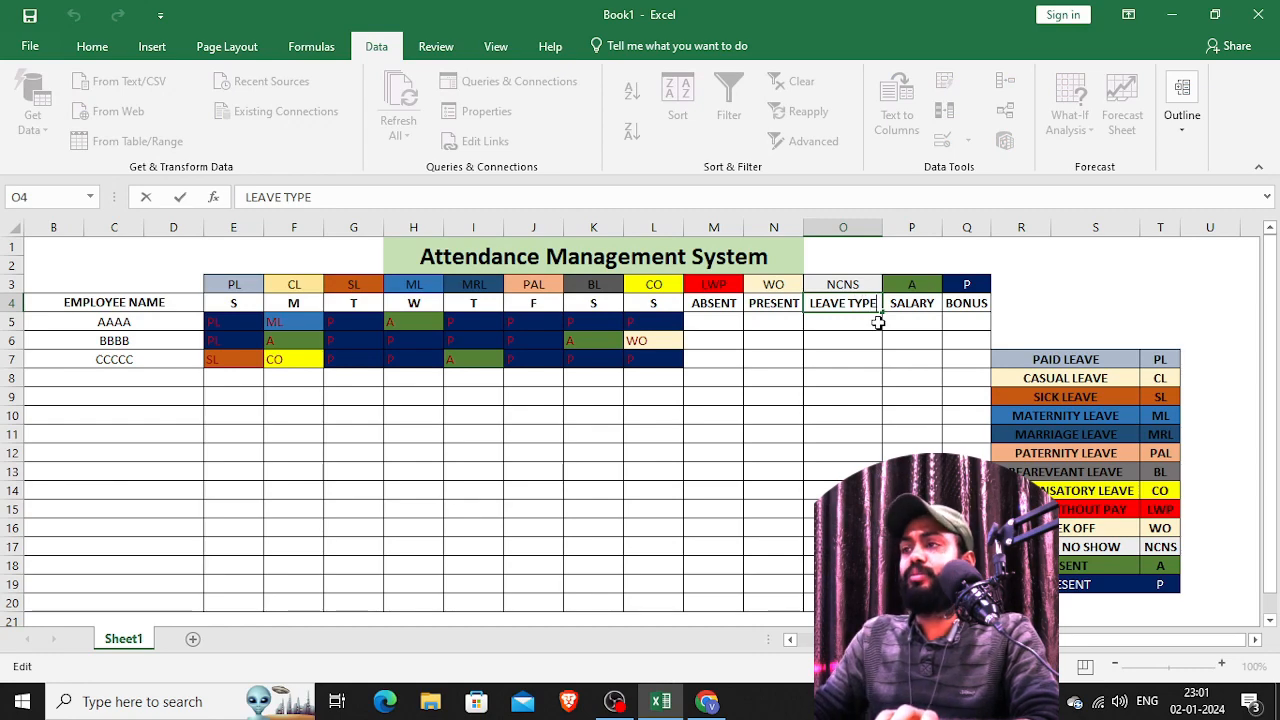
key(BackSpace)
key(BackSpace)
key(BackSpace)
key(BackSpace)
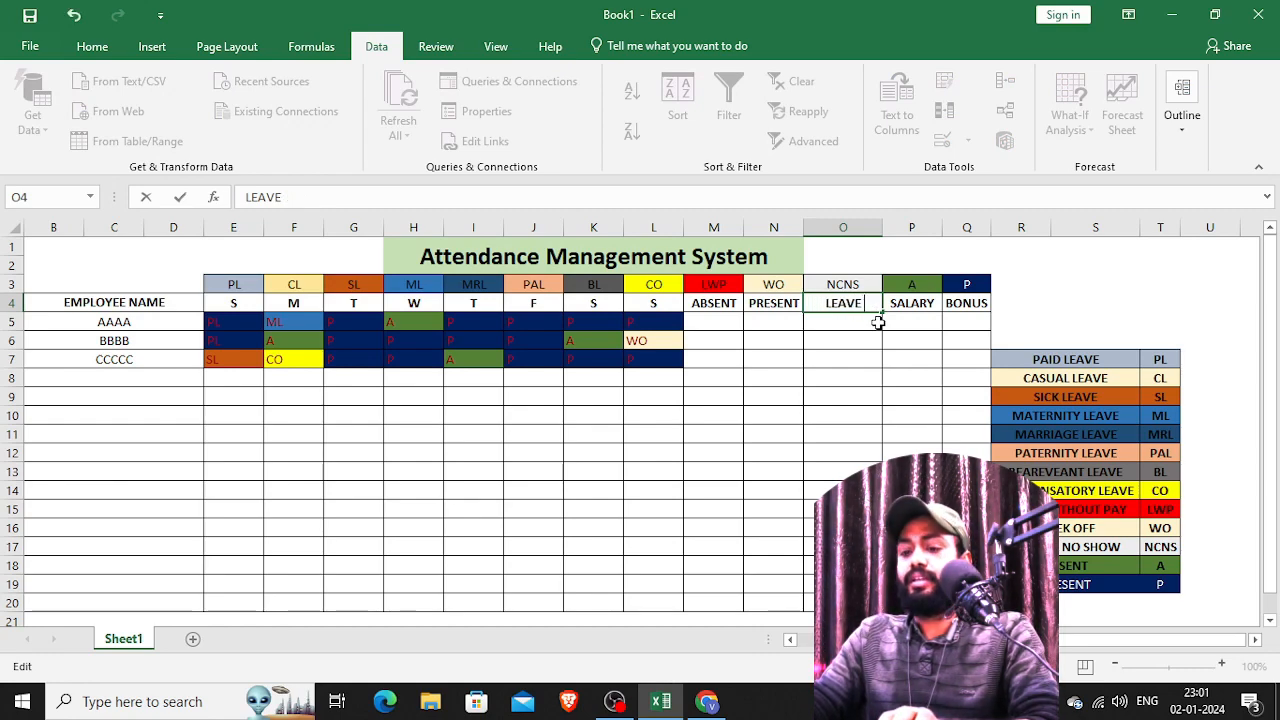
text(DA)
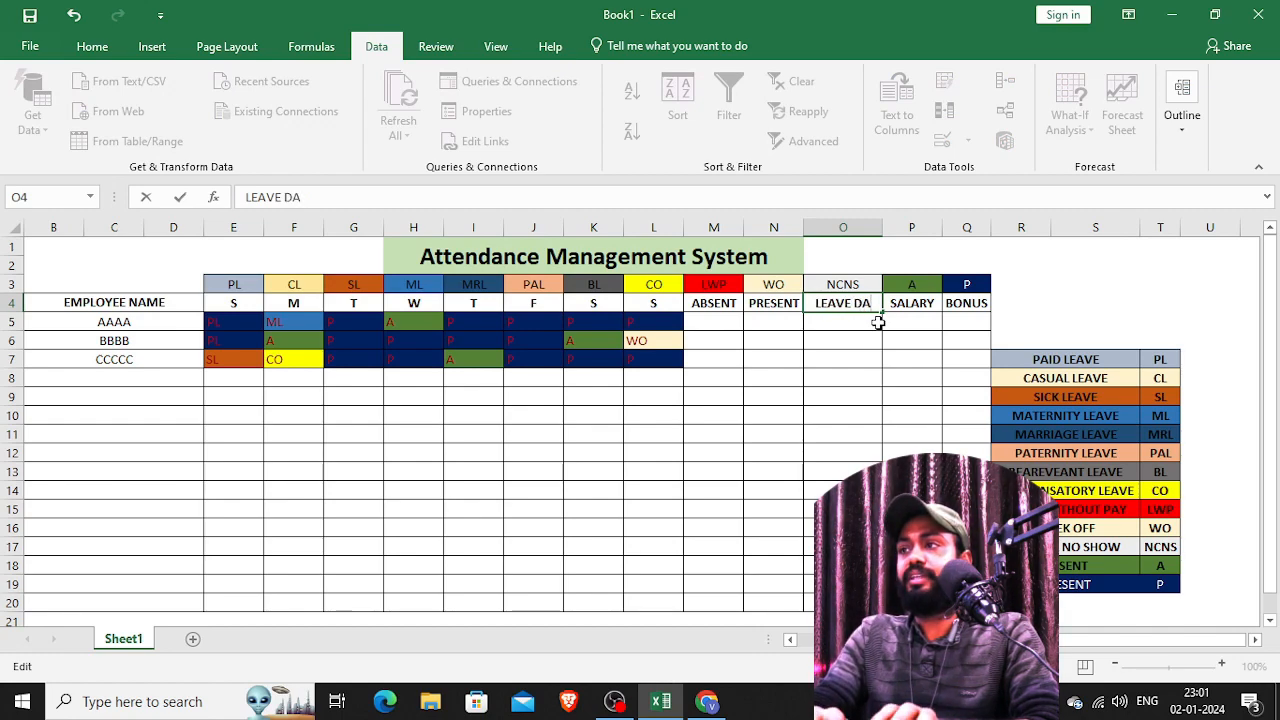
text(YS)
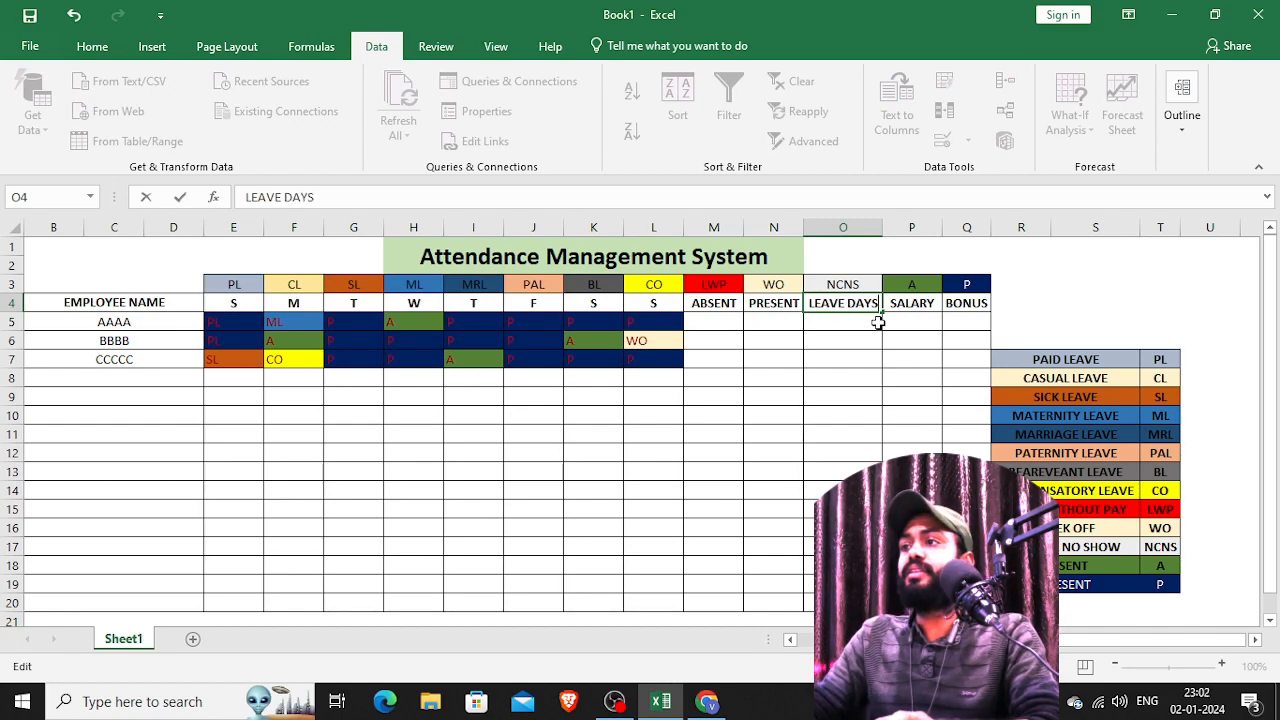
key(Return)
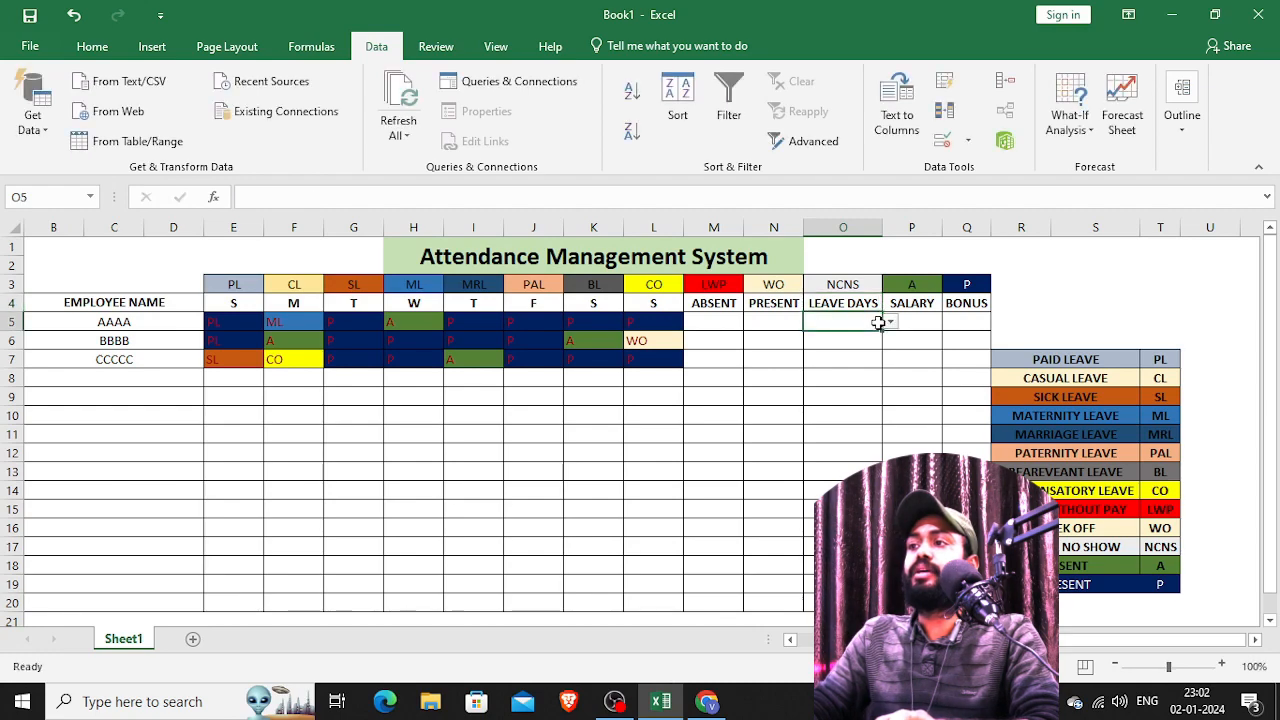
- Enter =COUNTIF(E5:L5,"A") in the ABSENT cell M5 and copy the formula down to M7
click(735, 326)
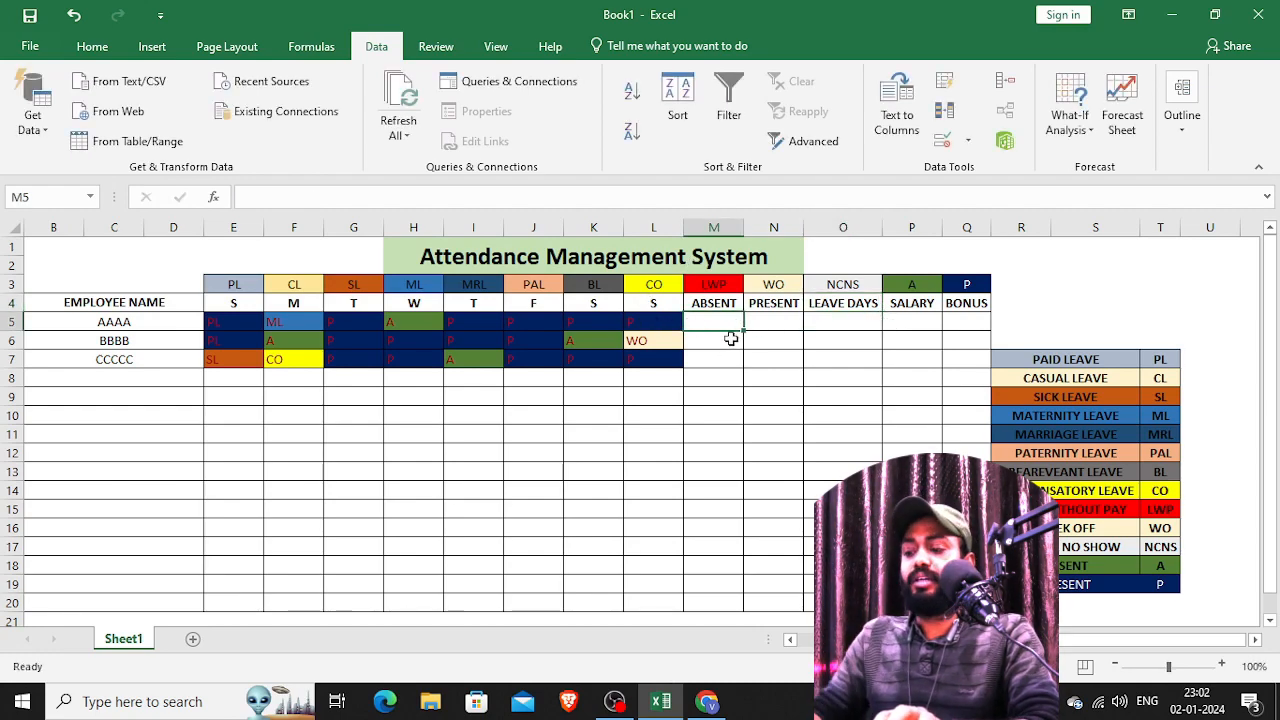
text(=COUNT)
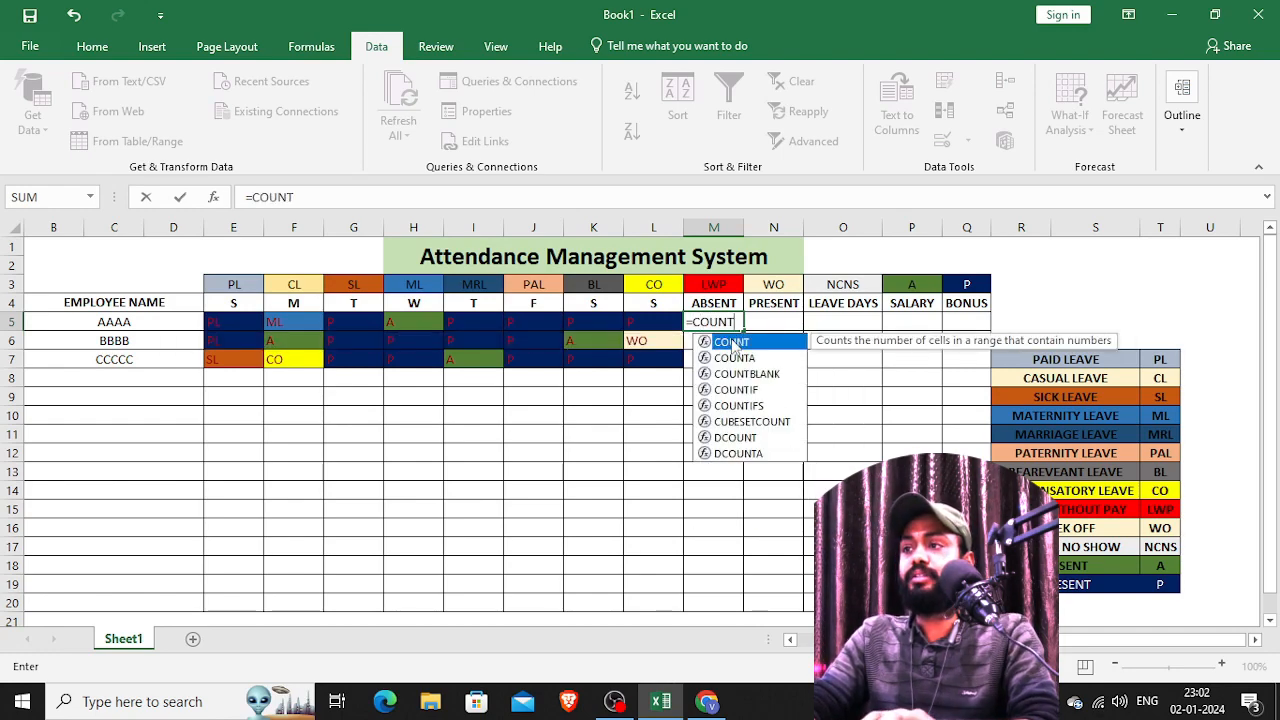
text(IF)
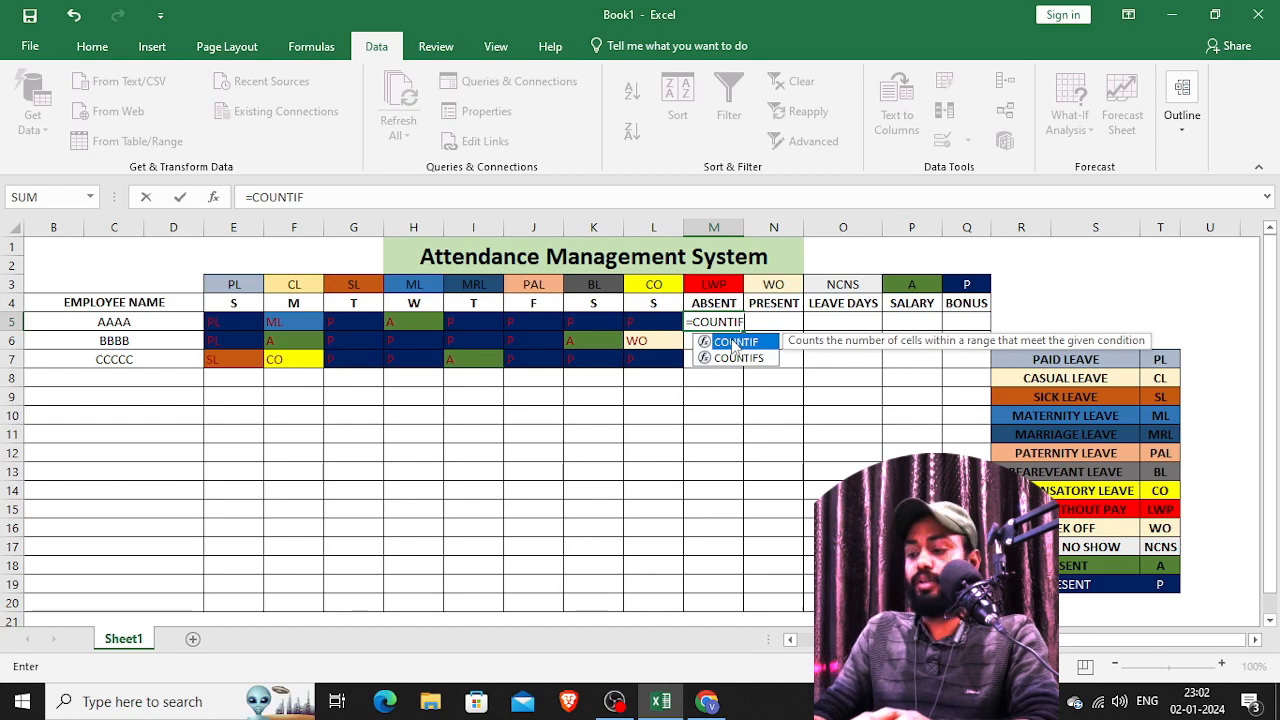
double_click(735, 342)
drag(228, 321, 650, 330)
text(,")
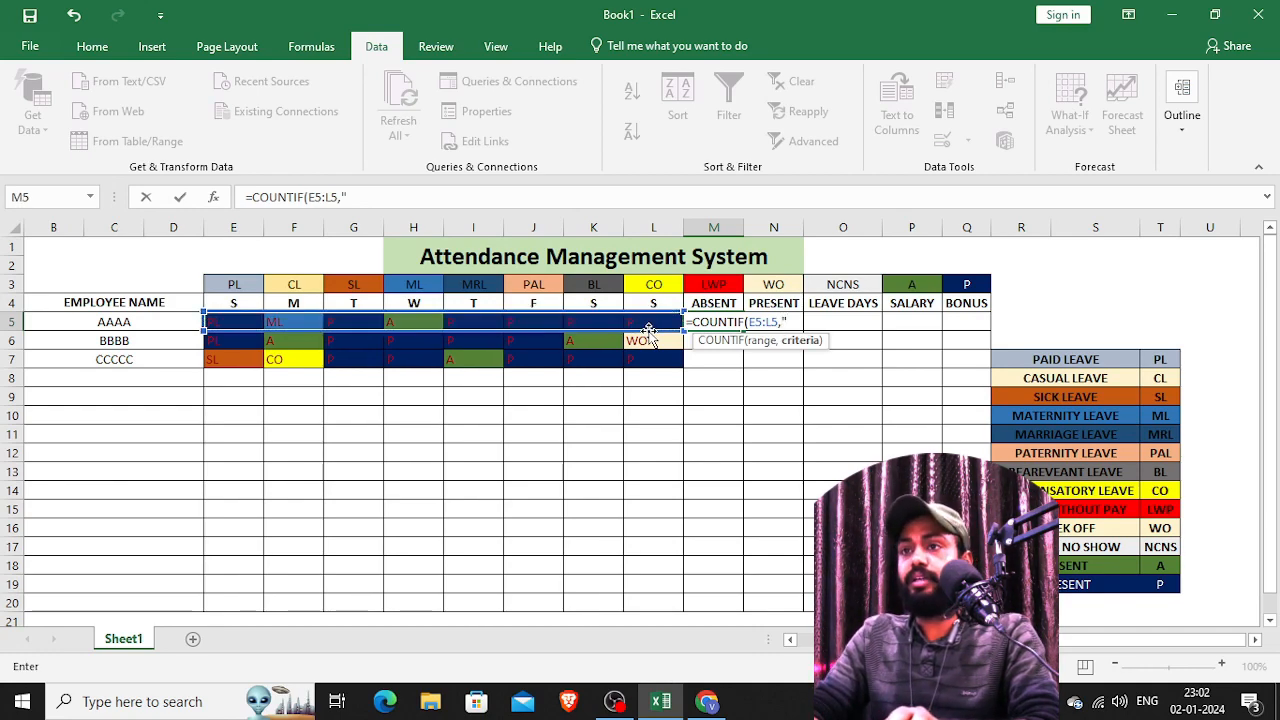
text(A)
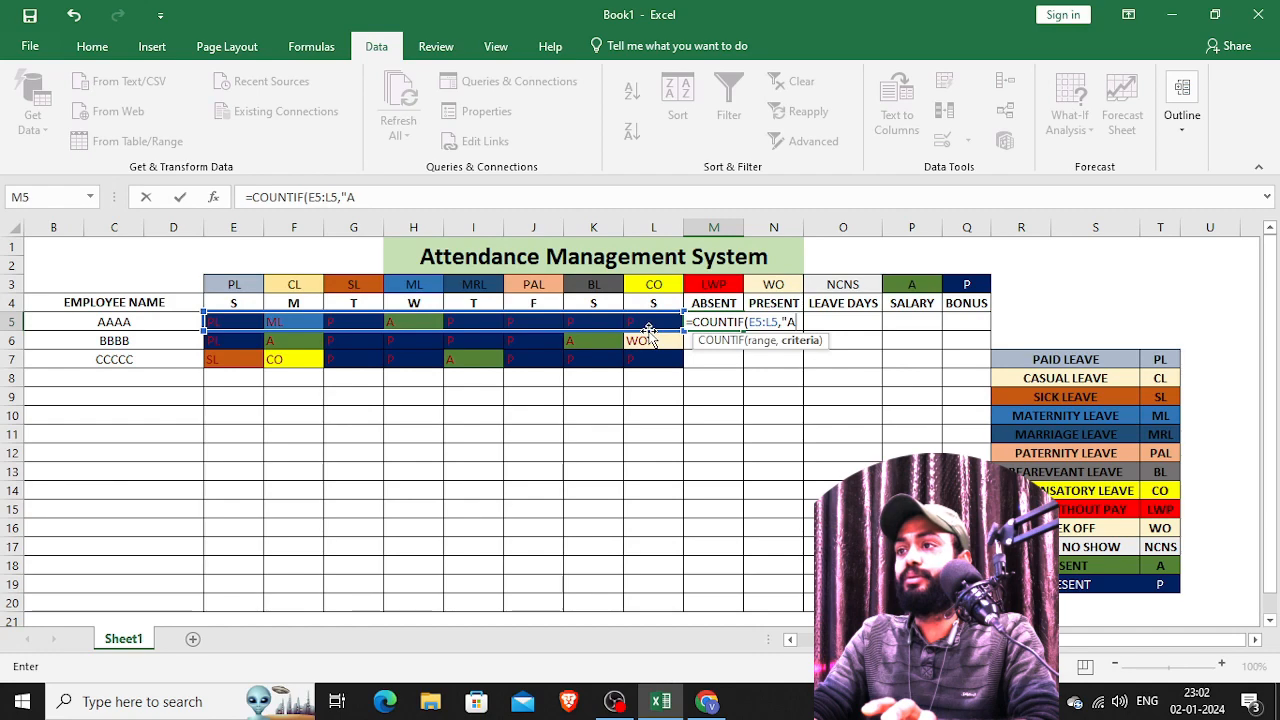
text("))
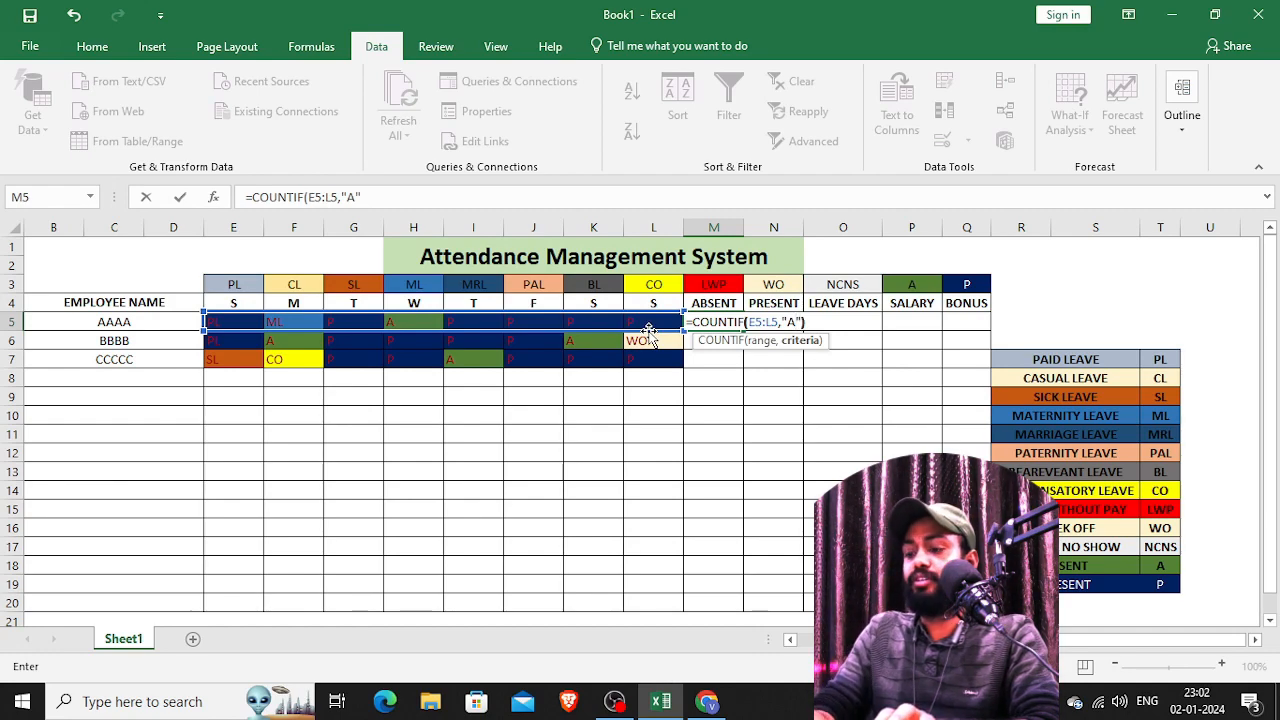
key(Return)
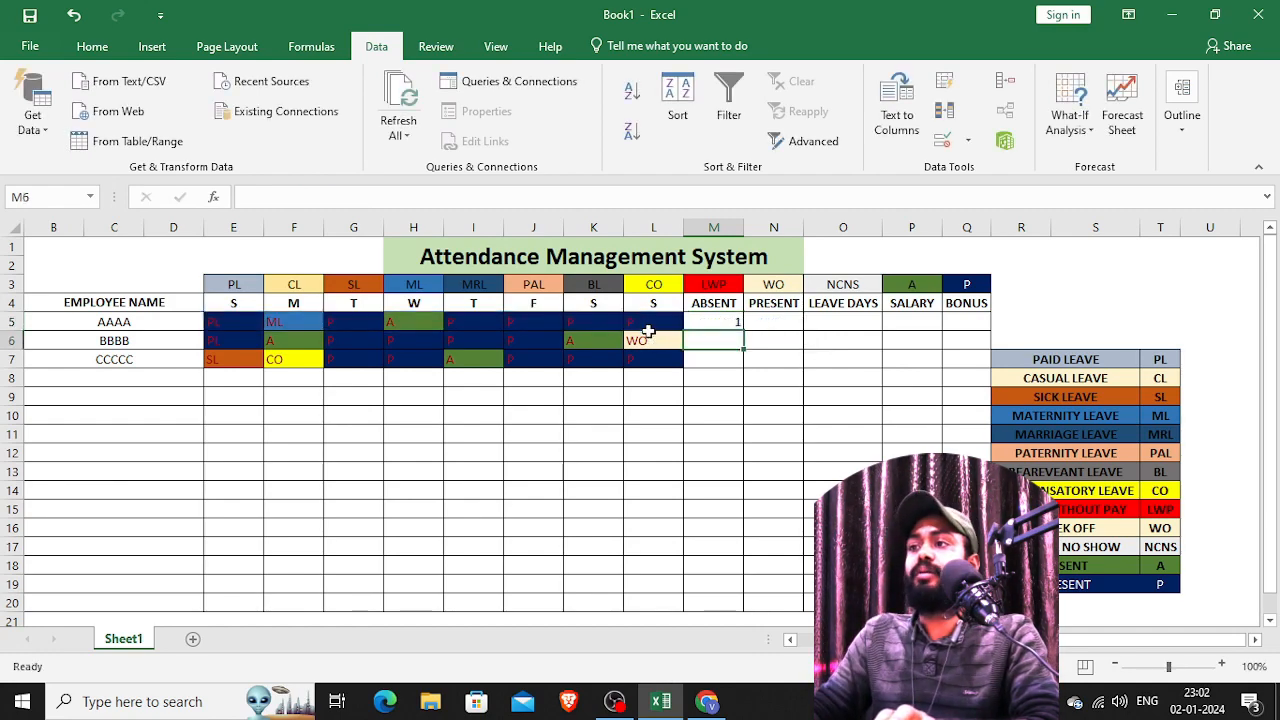
click(731, 321)
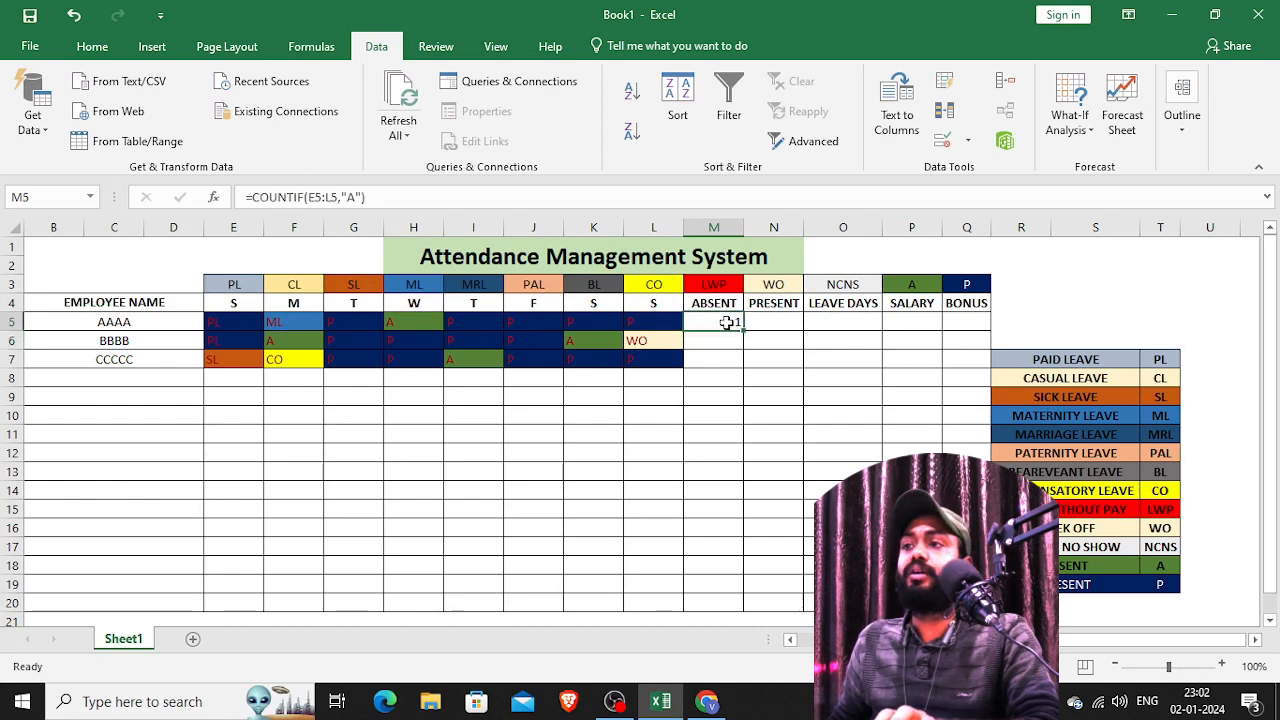
drag(744, 332, 746, 368)
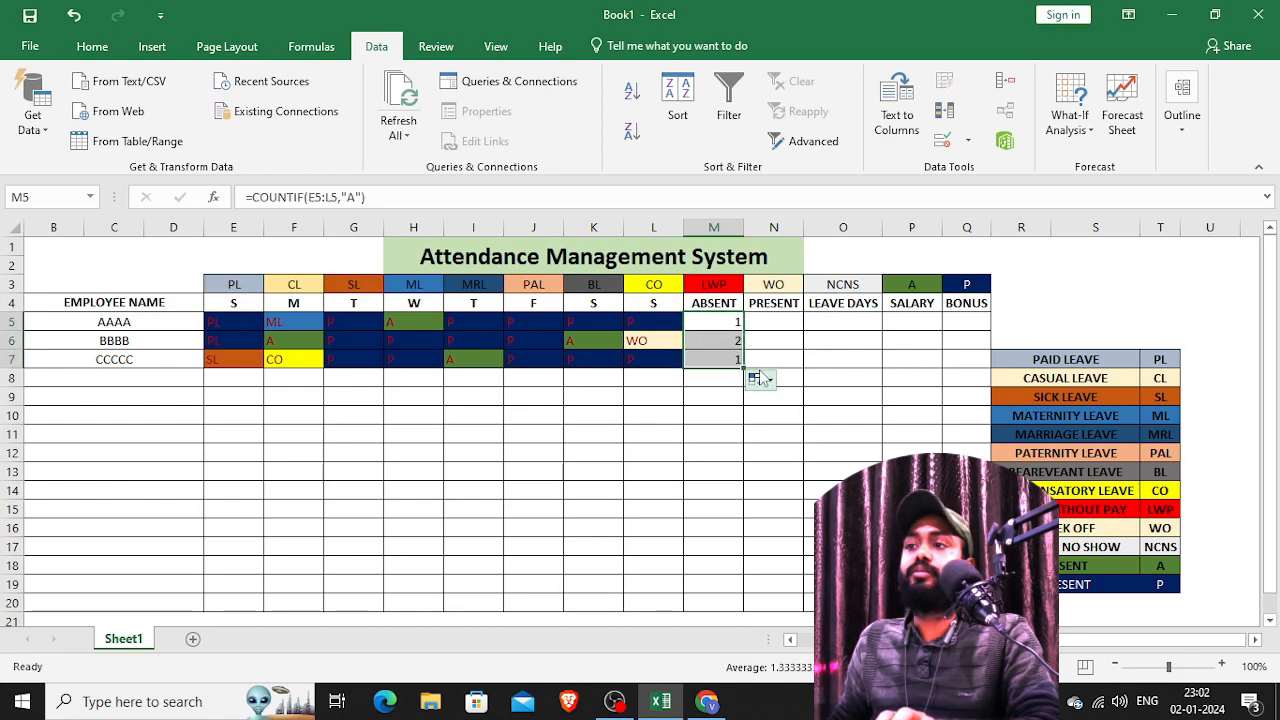
- Enter =COUNTIF(E5:L5,"P") in the PRESENT cell N5 and copy the formula down to N7
click(781, 318)
text(=)
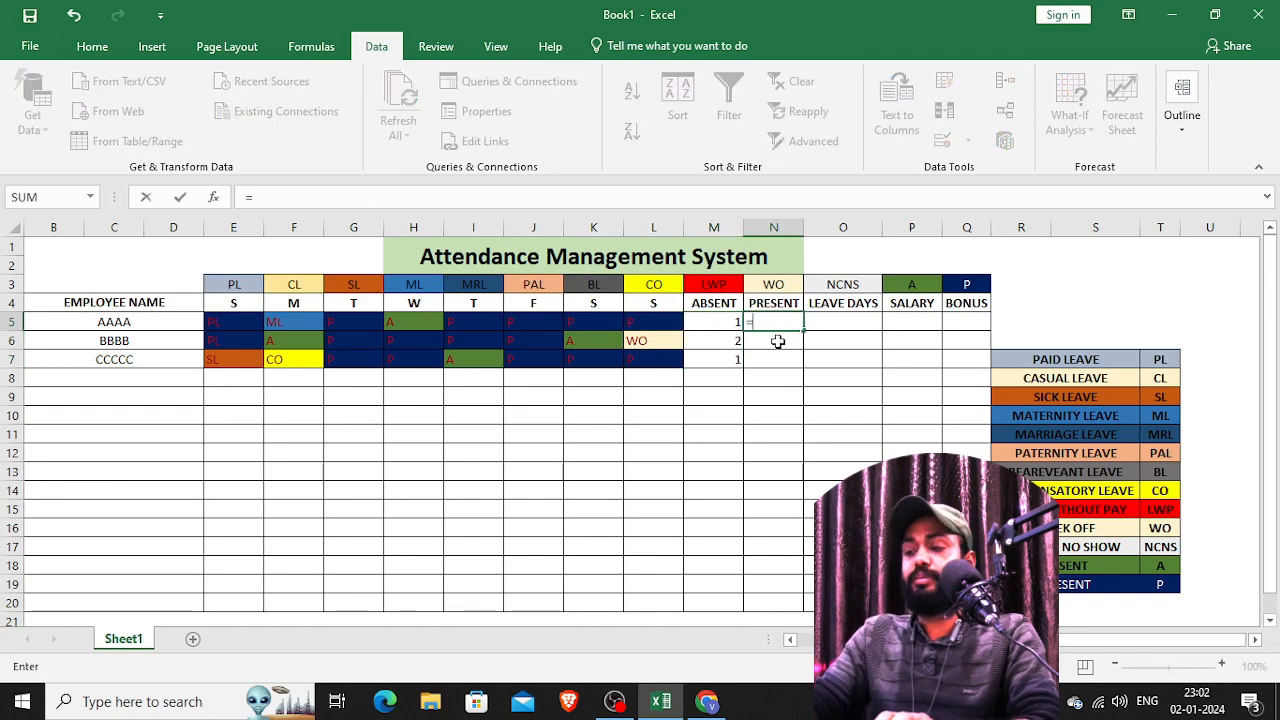
text(COUNTIF)
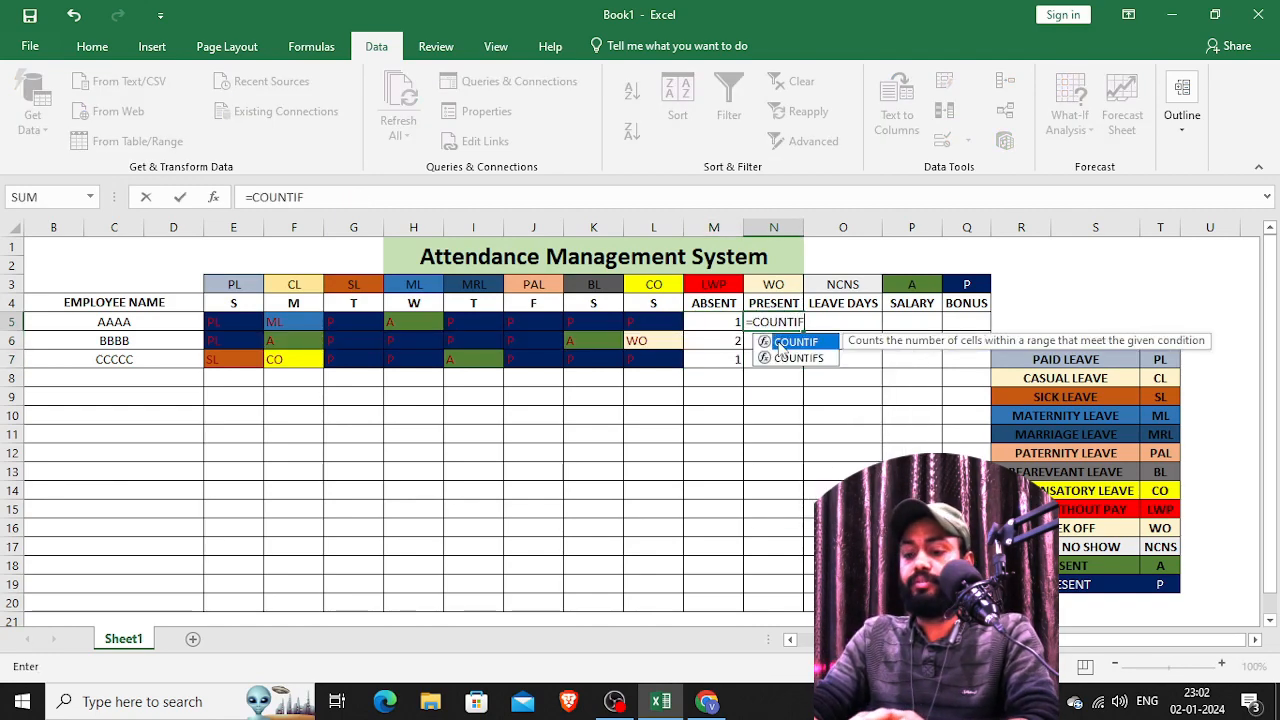
double_click(786, 342)
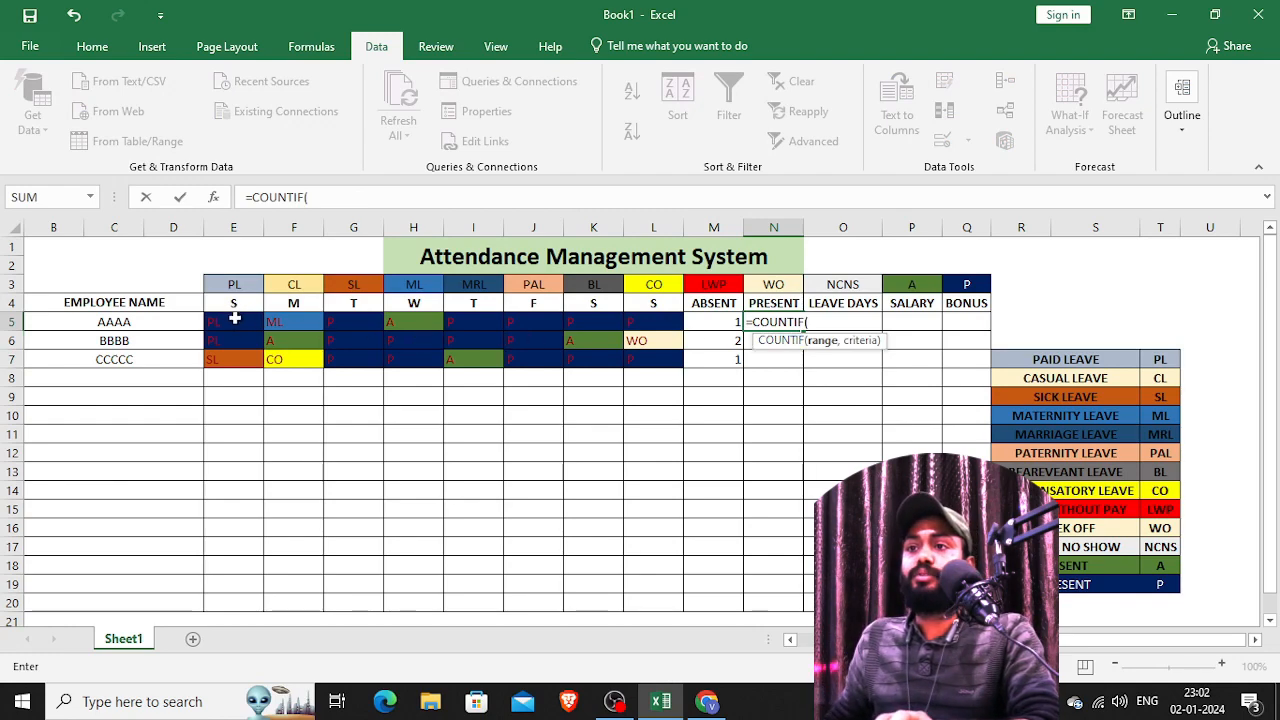
drag(233, 318, 647, 318)
text(,")
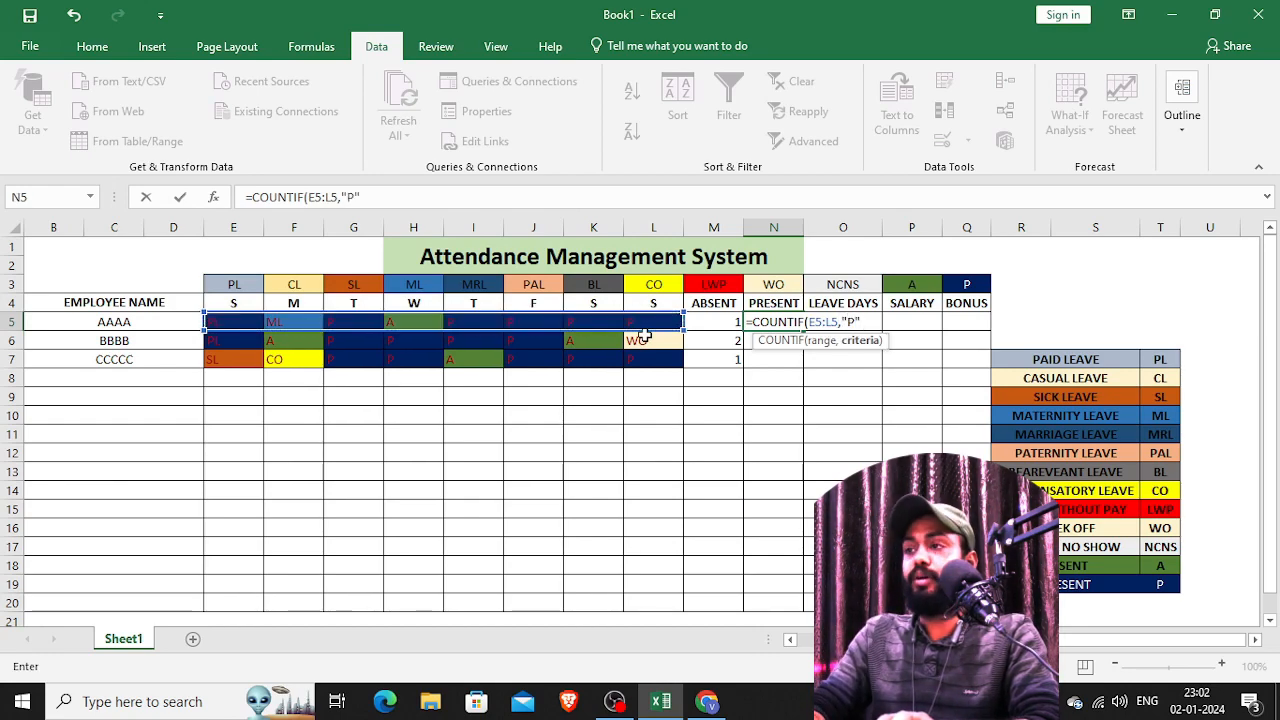
text(P"))
key(Return)
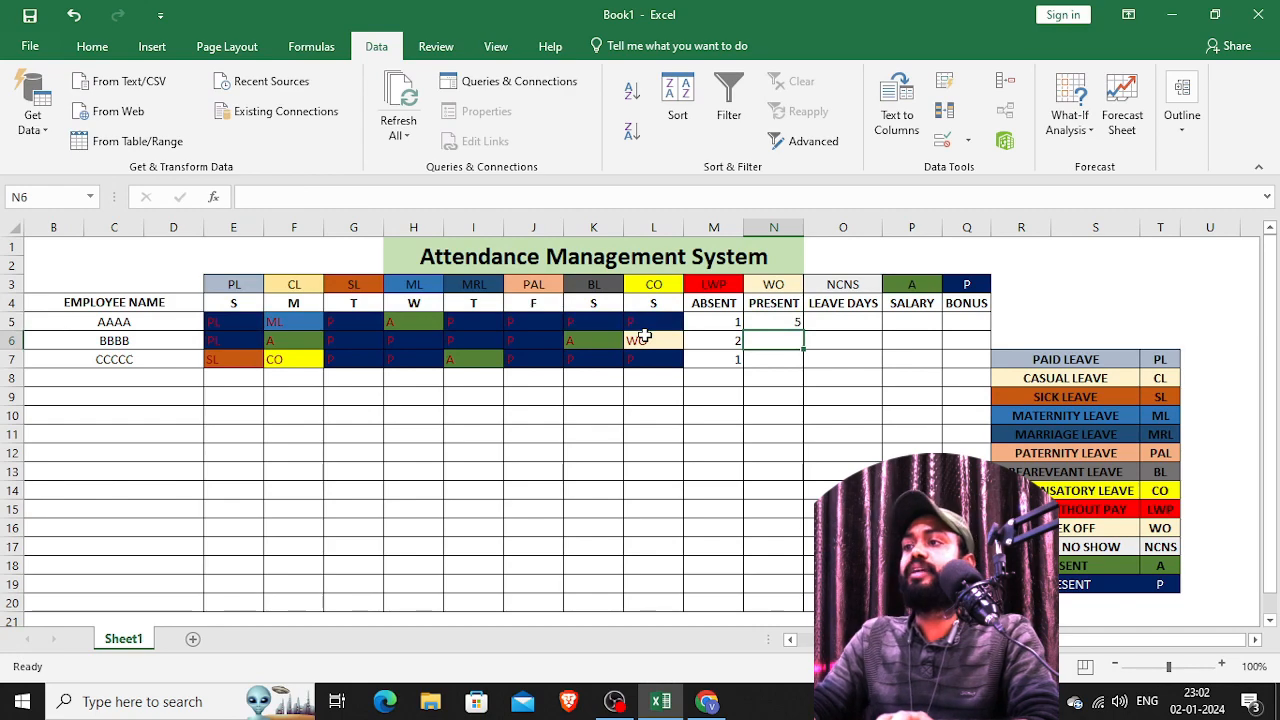
click(778, 323)
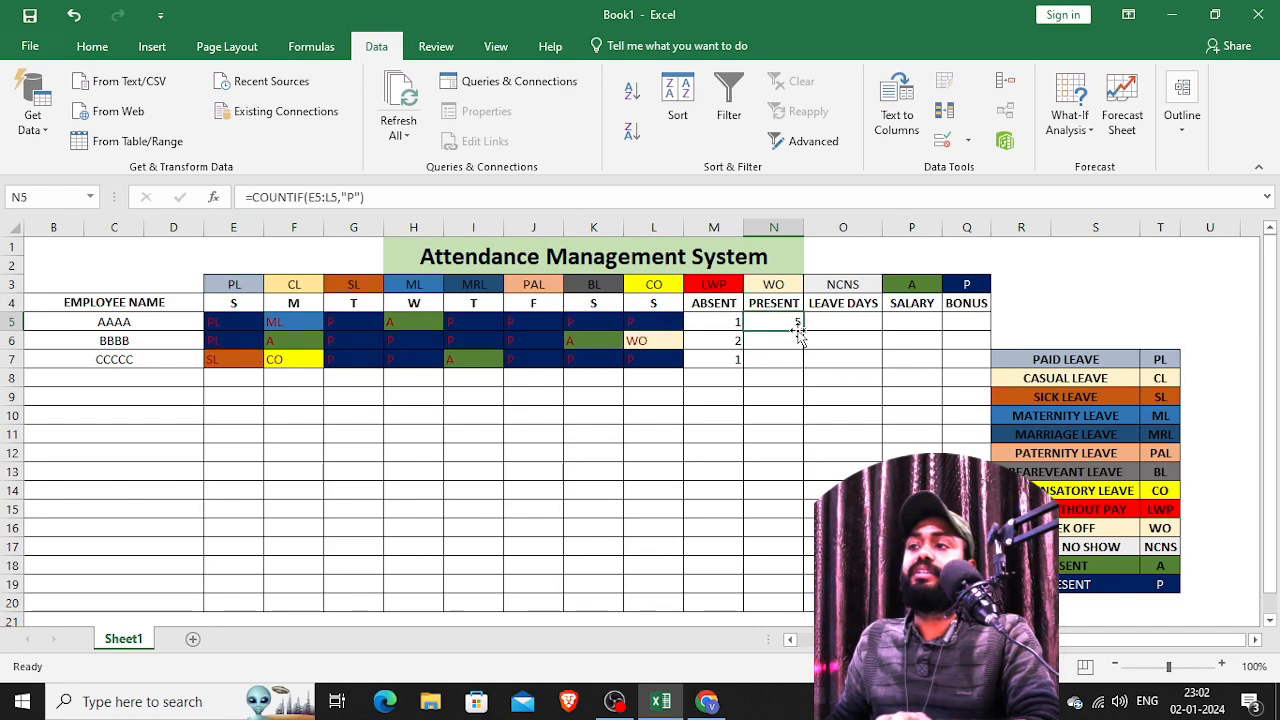
drag(801, 327, 800, 364)
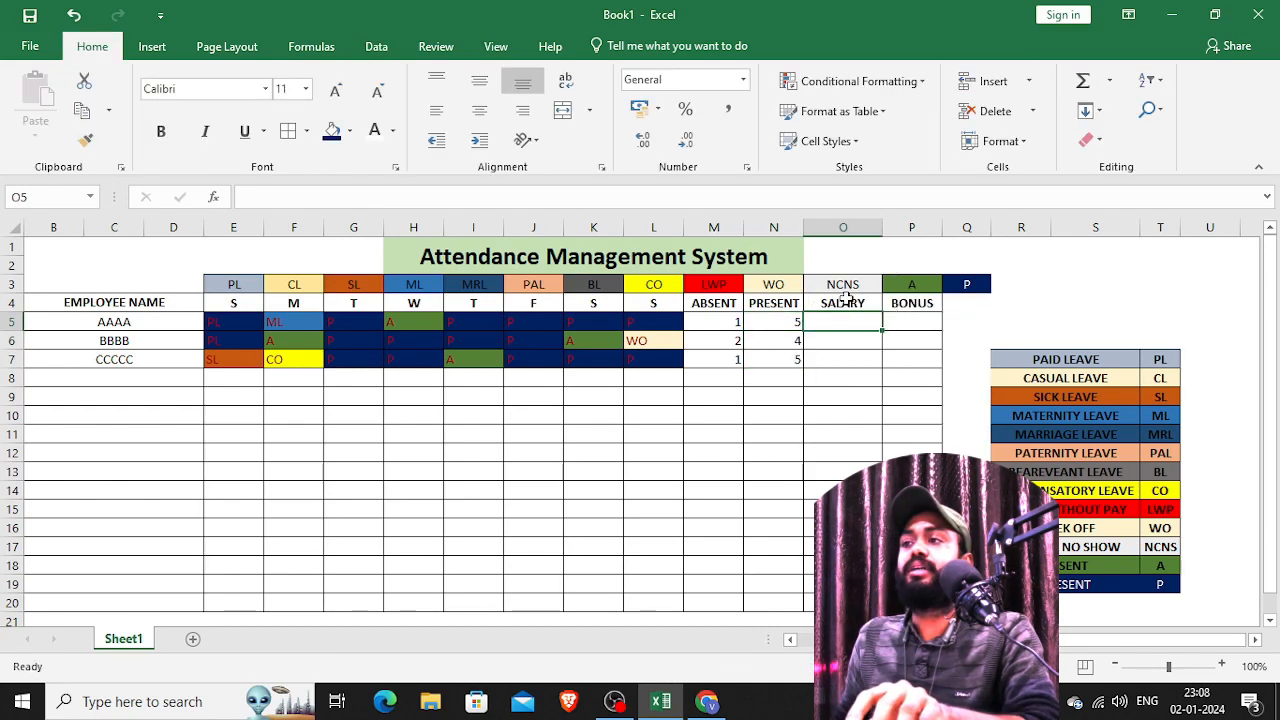
- Replace the SALARY header in cell O4 with WORKING
click(845, 303)
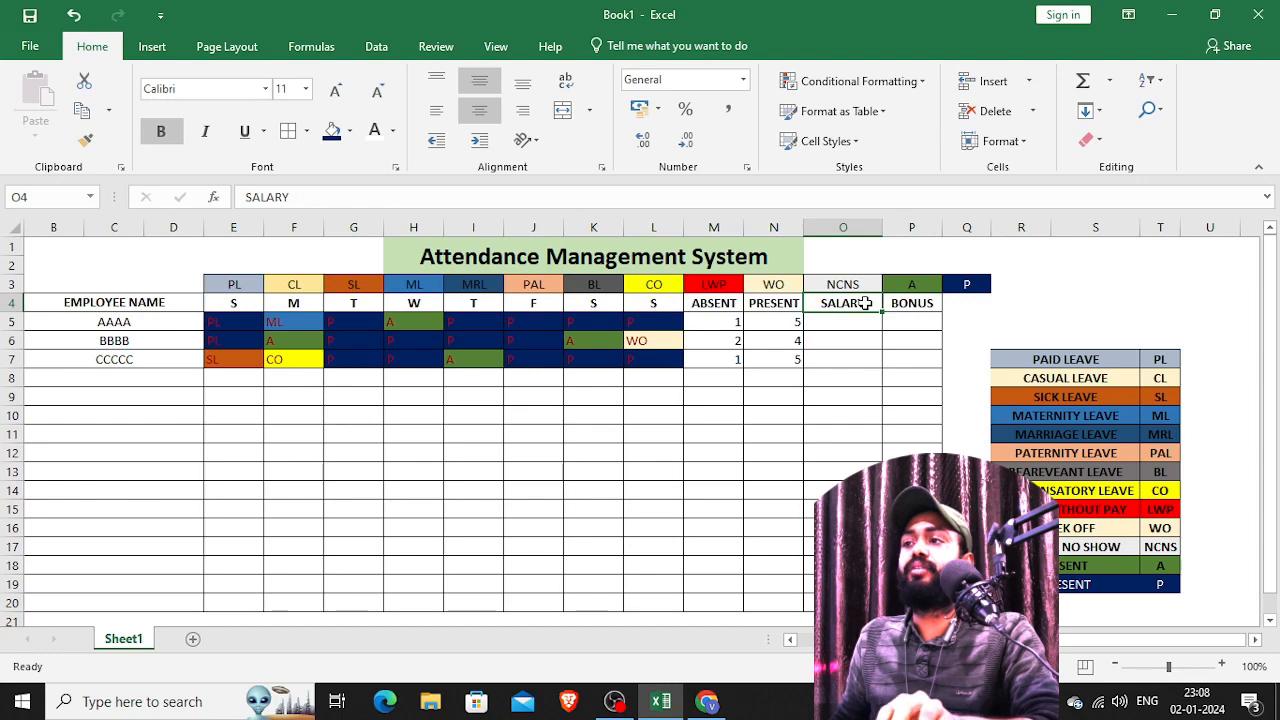
double_click(863, 303)
key(BackSpace)
key(BackSpace)
key(BackSpace)
key(BackSpace)
key(BackSpace)
key(BackSpace)
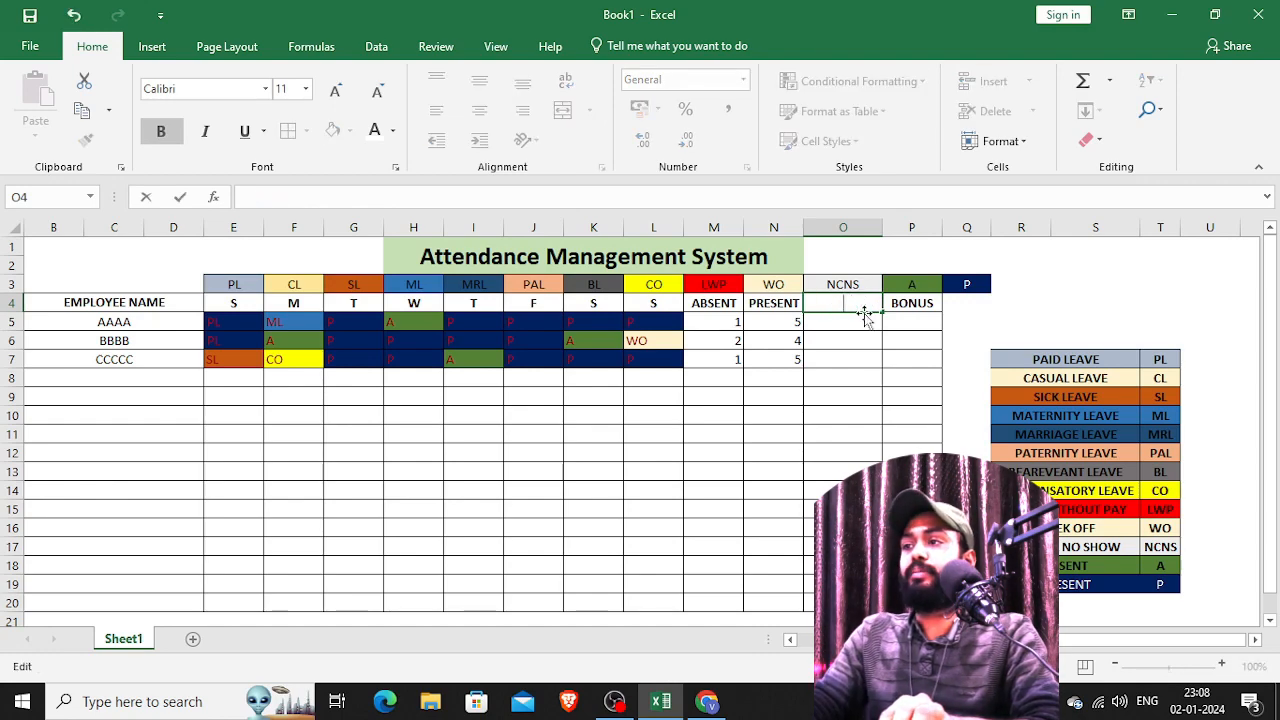
text(wd)
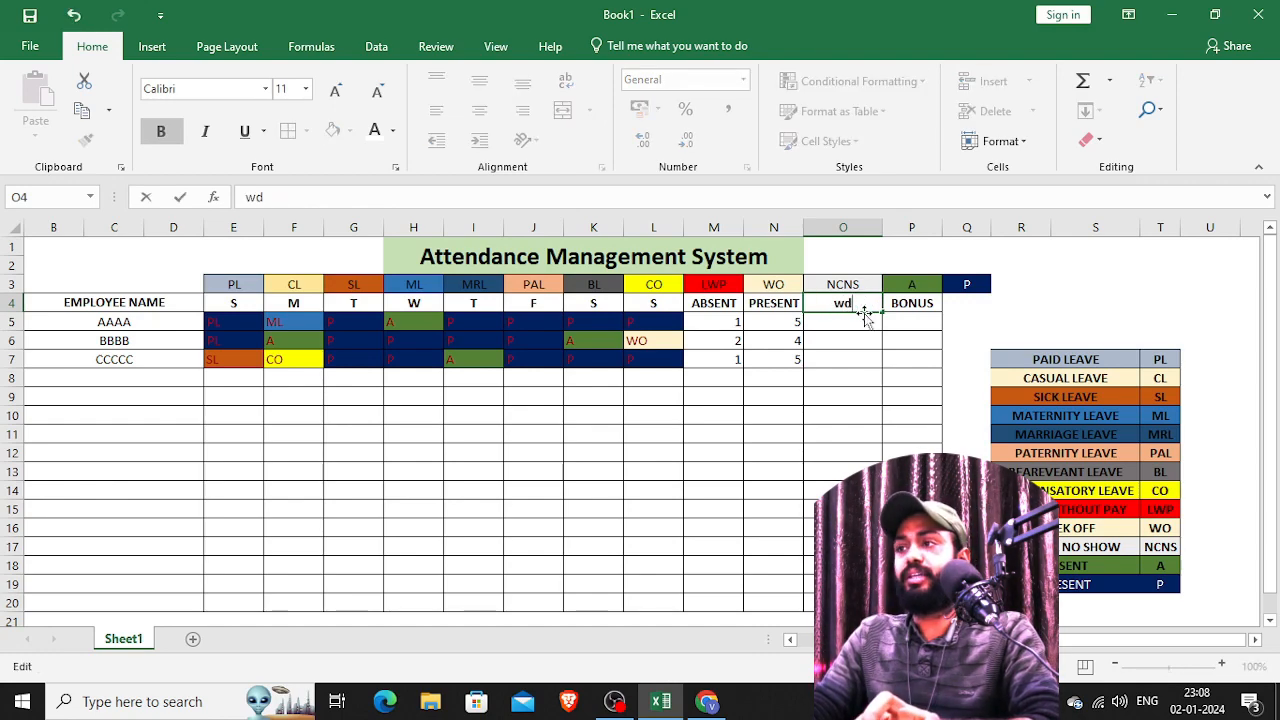
key(BackSpace)
key(BackSpace)
text(WORK)
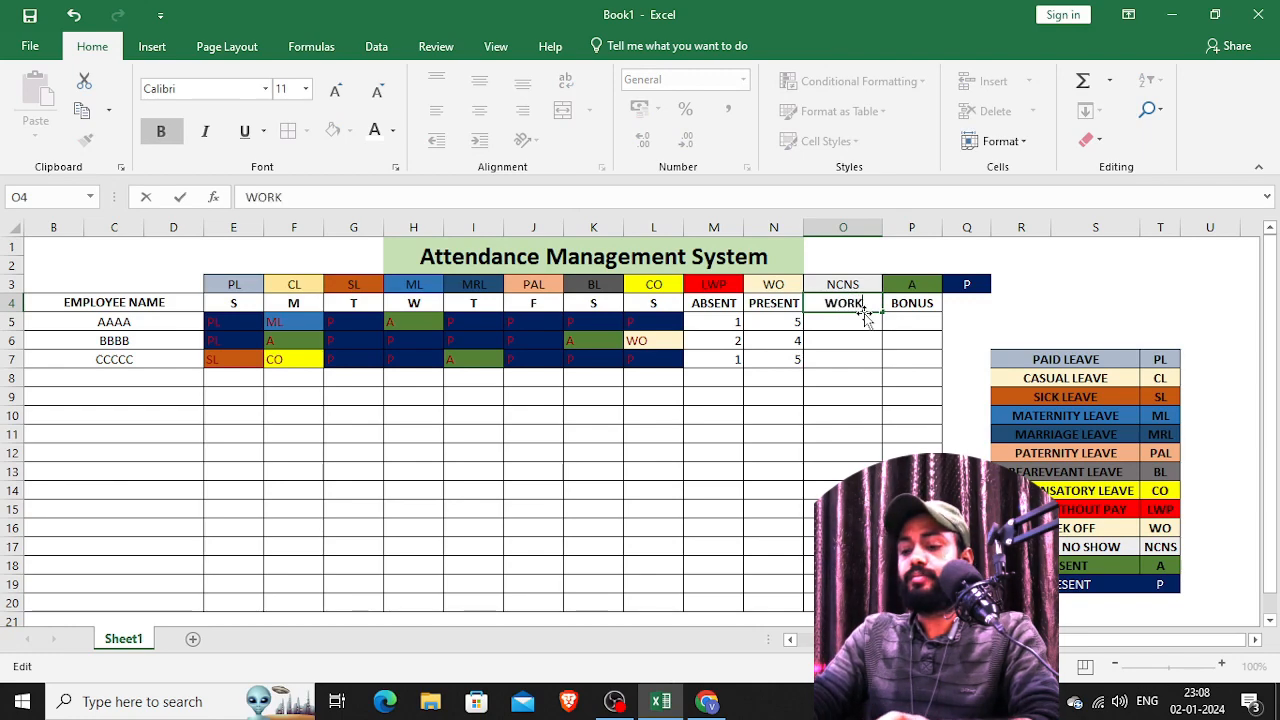
text(ING)
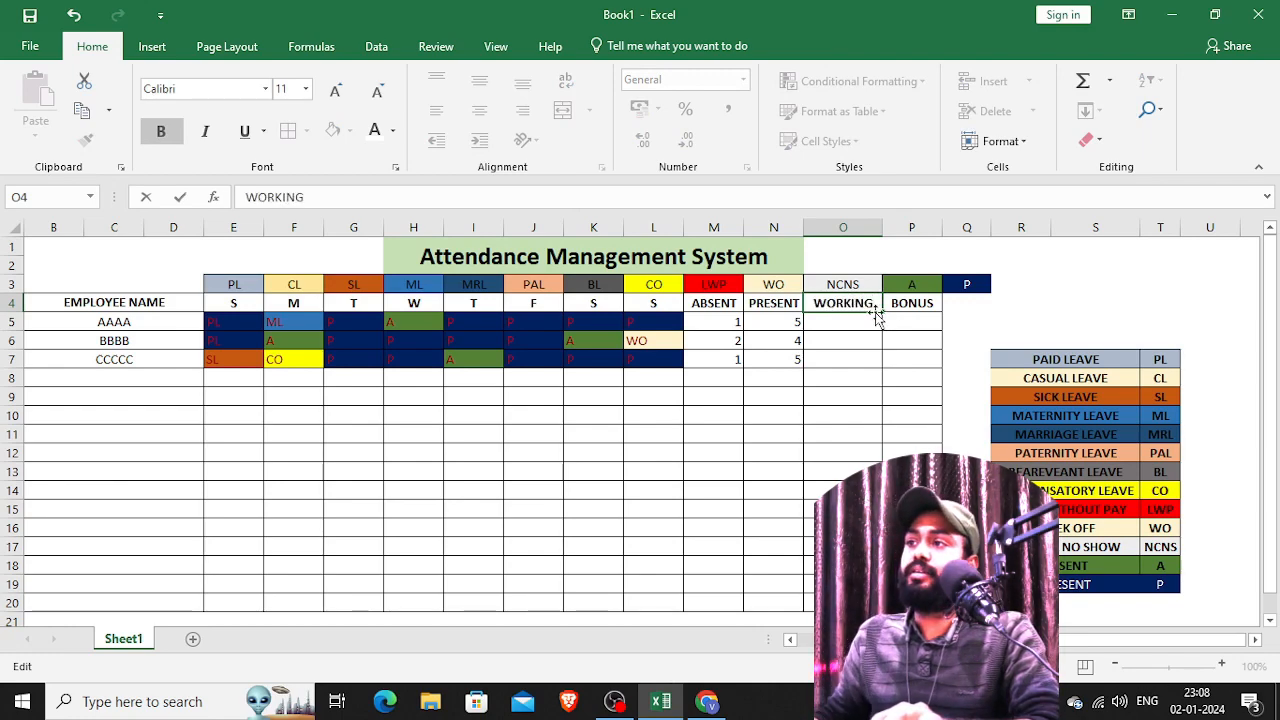
- Replace the BONUS header in cell P4 with SALARY
click(908, 308)
double_click(910, 310)
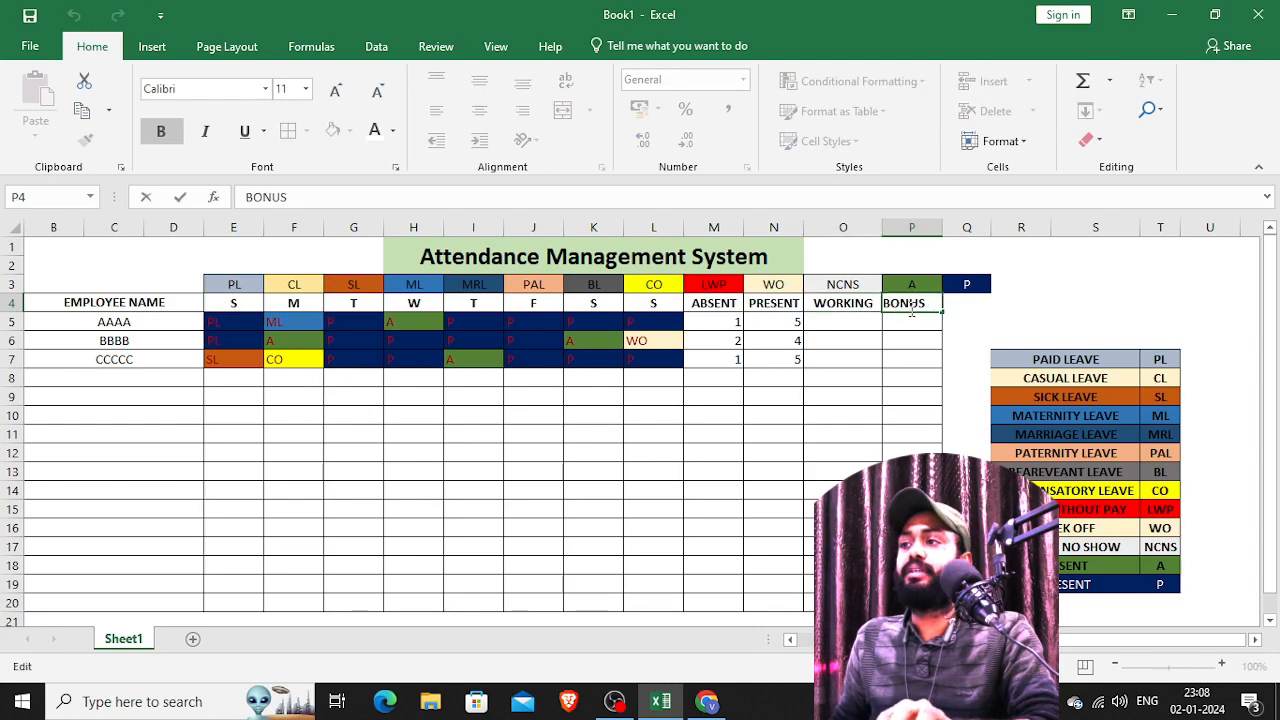
double_click(911, 311)
text(SALARY)
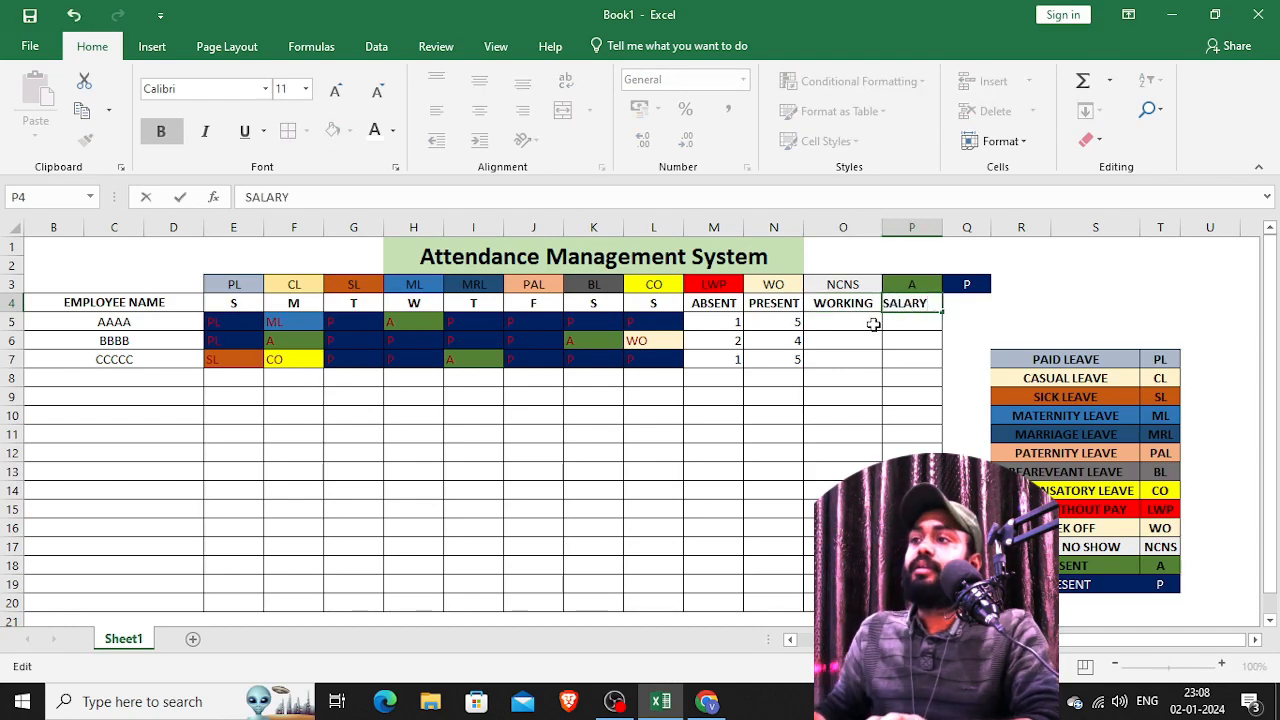
click(872, 322)
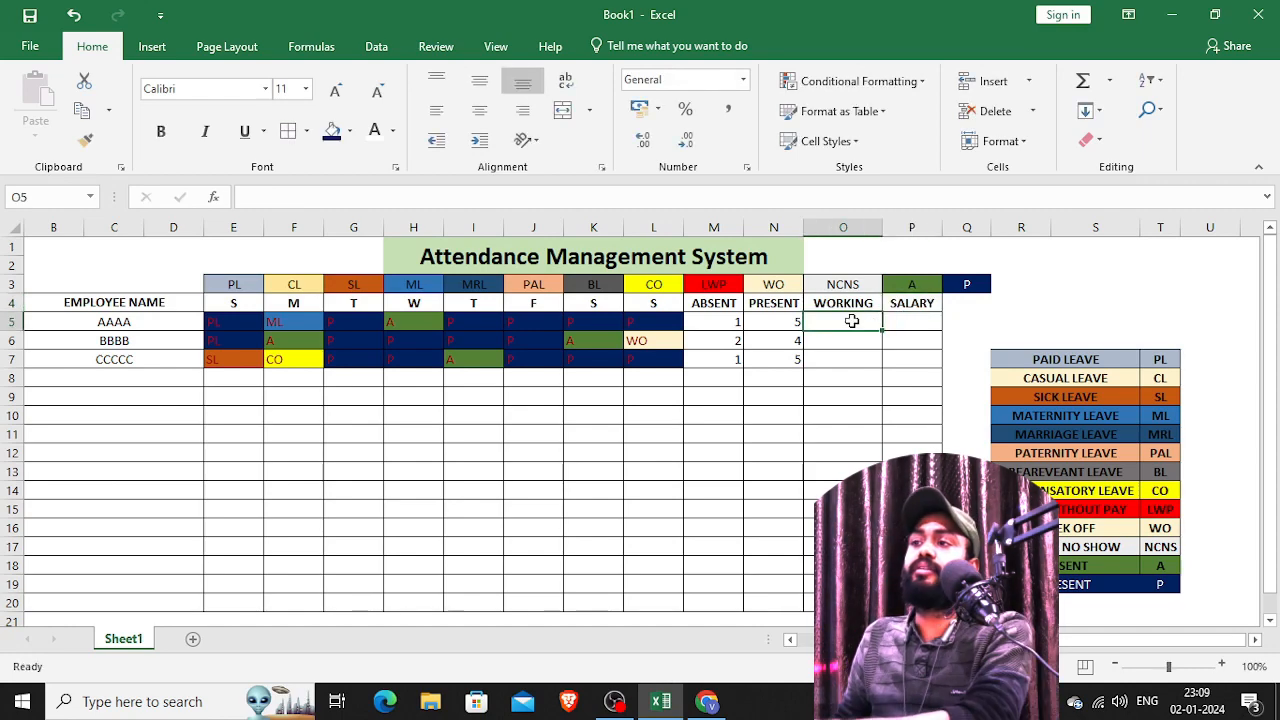
- Enter =N5-M5 in the WORKING cell O5 and copy the formula down to O7
text(=)
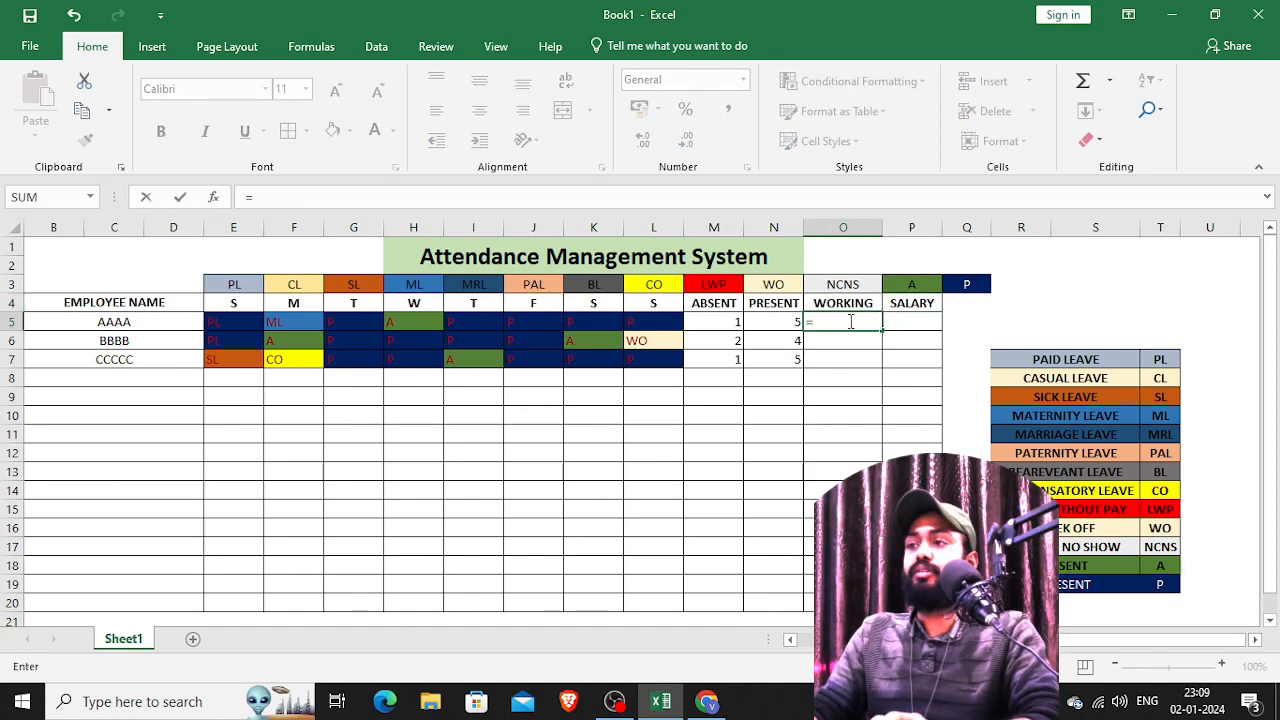
click(779, 324)
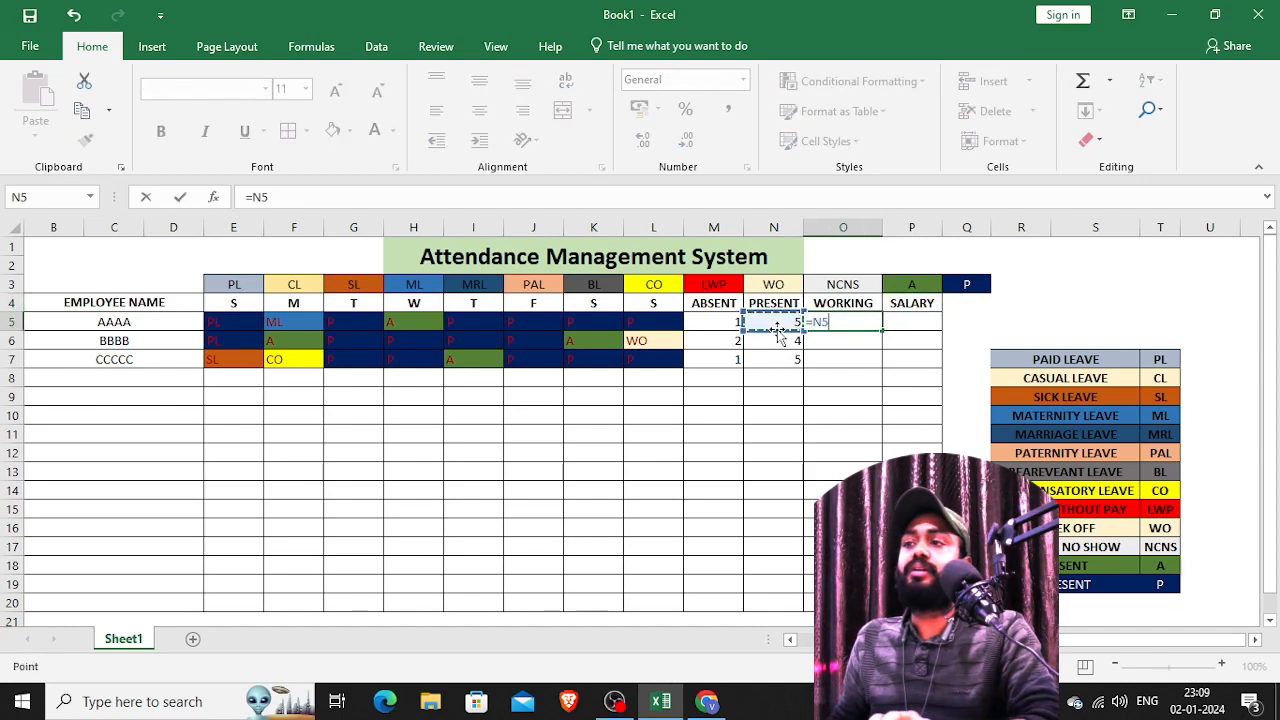
text(-)
click(722, 328)
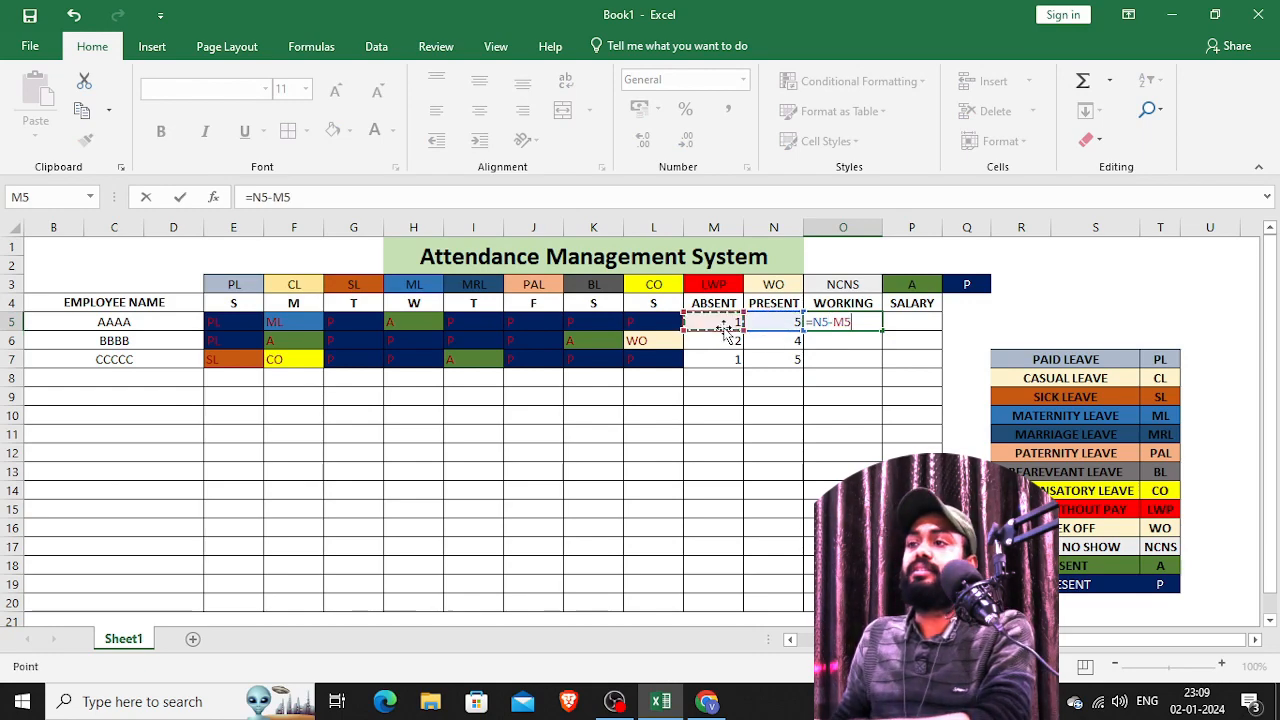
key(Return)
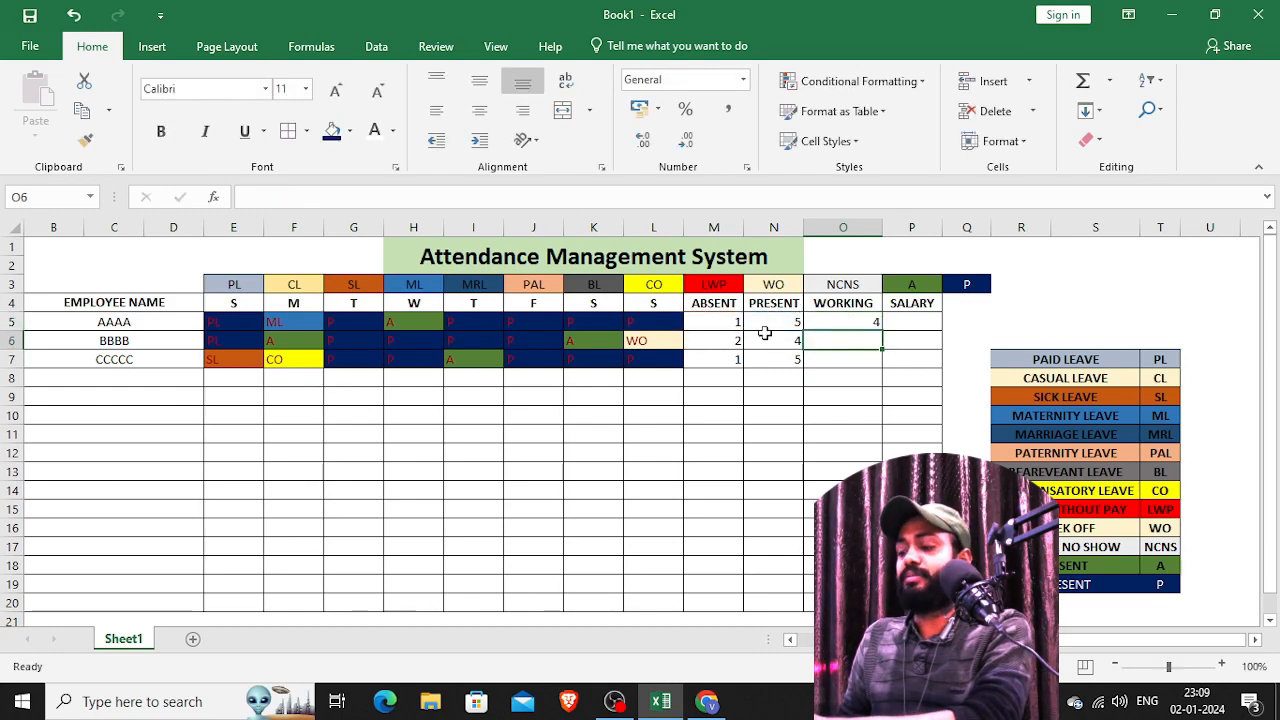
click(862, 322)
drag(881, 331, 877, 366)
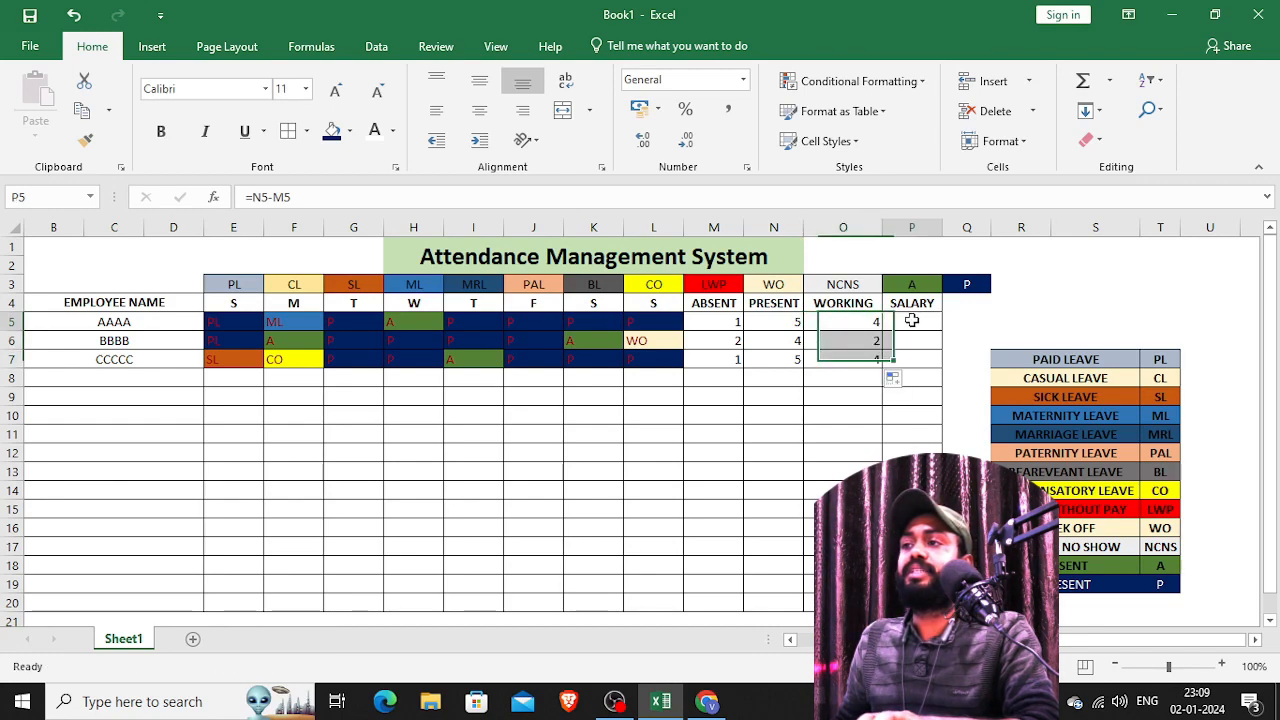
click(912, 320)
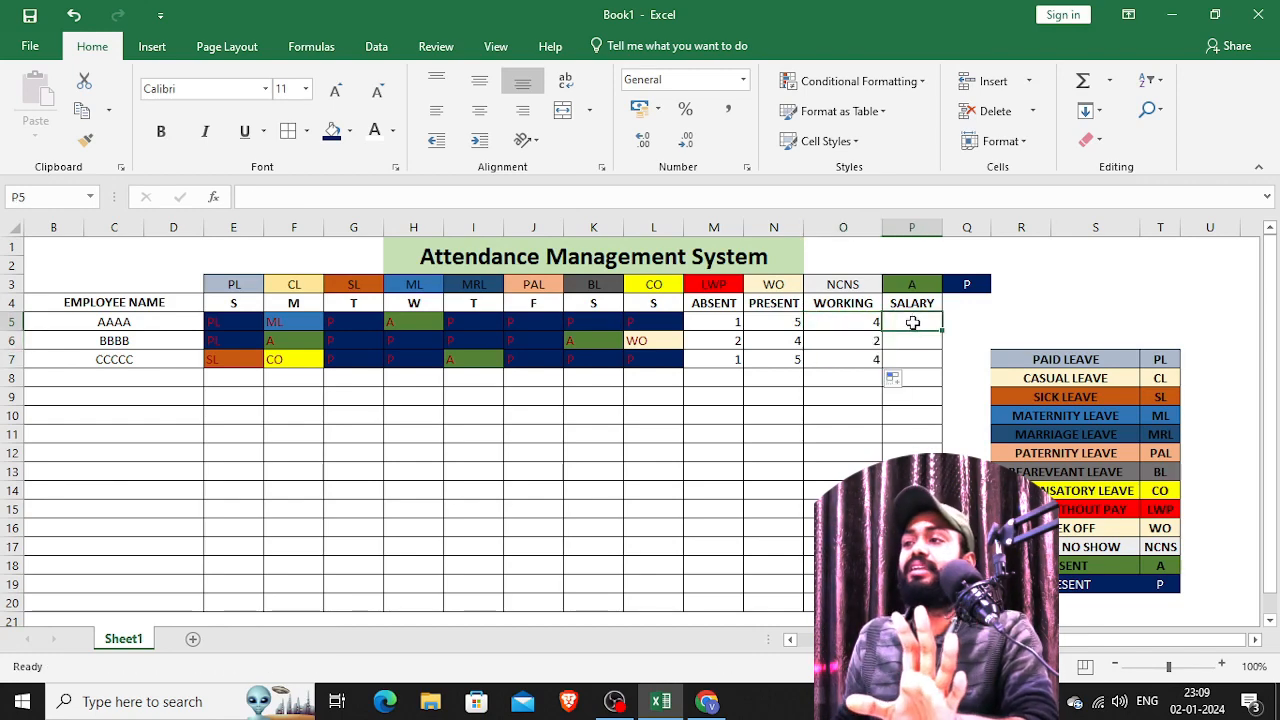
text(=)
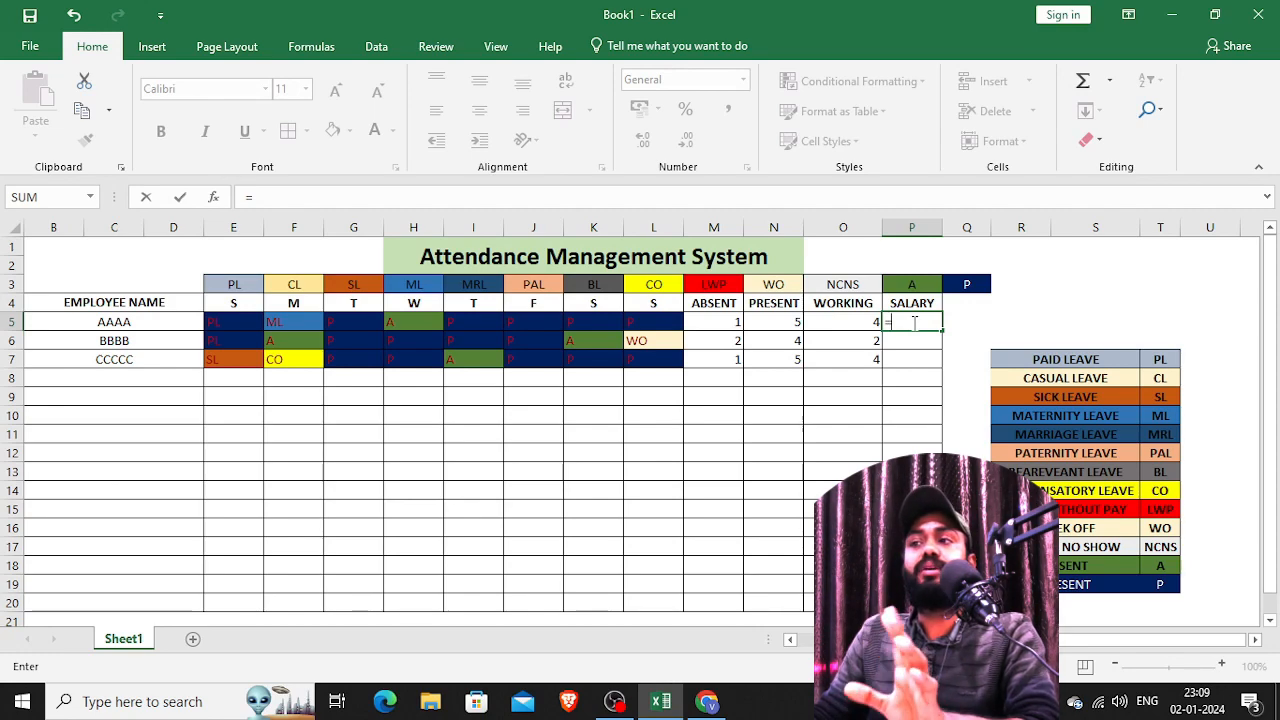
key(BackSpace)
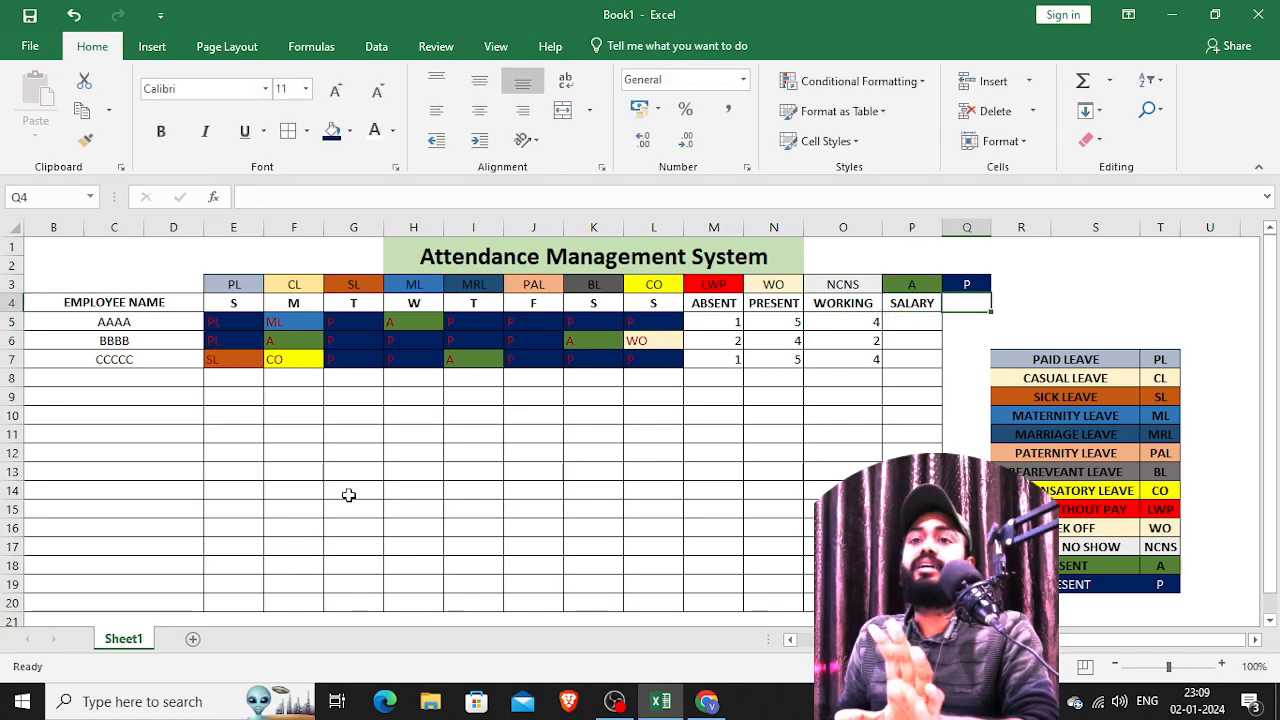
click(910, 324)
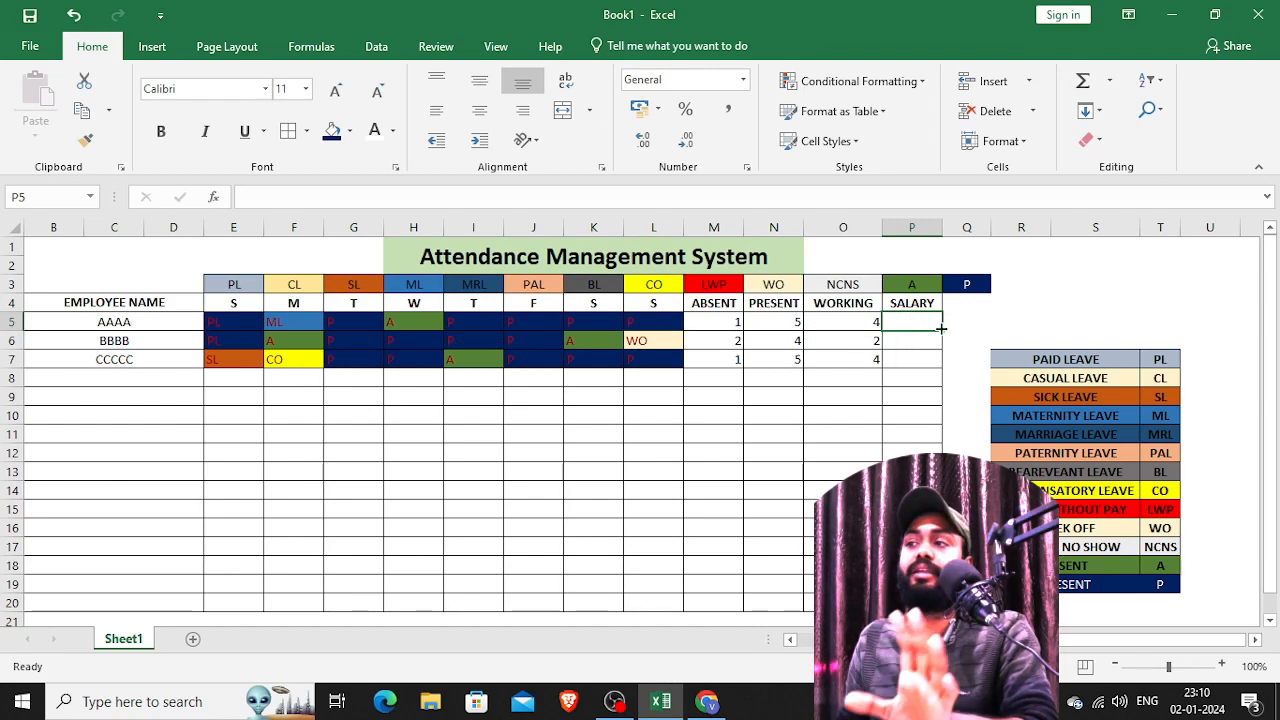
- Merge and center cells R6:S6 above the PAID LEAVE legend row and apply all borders to the merged cell
click(1002, 338)
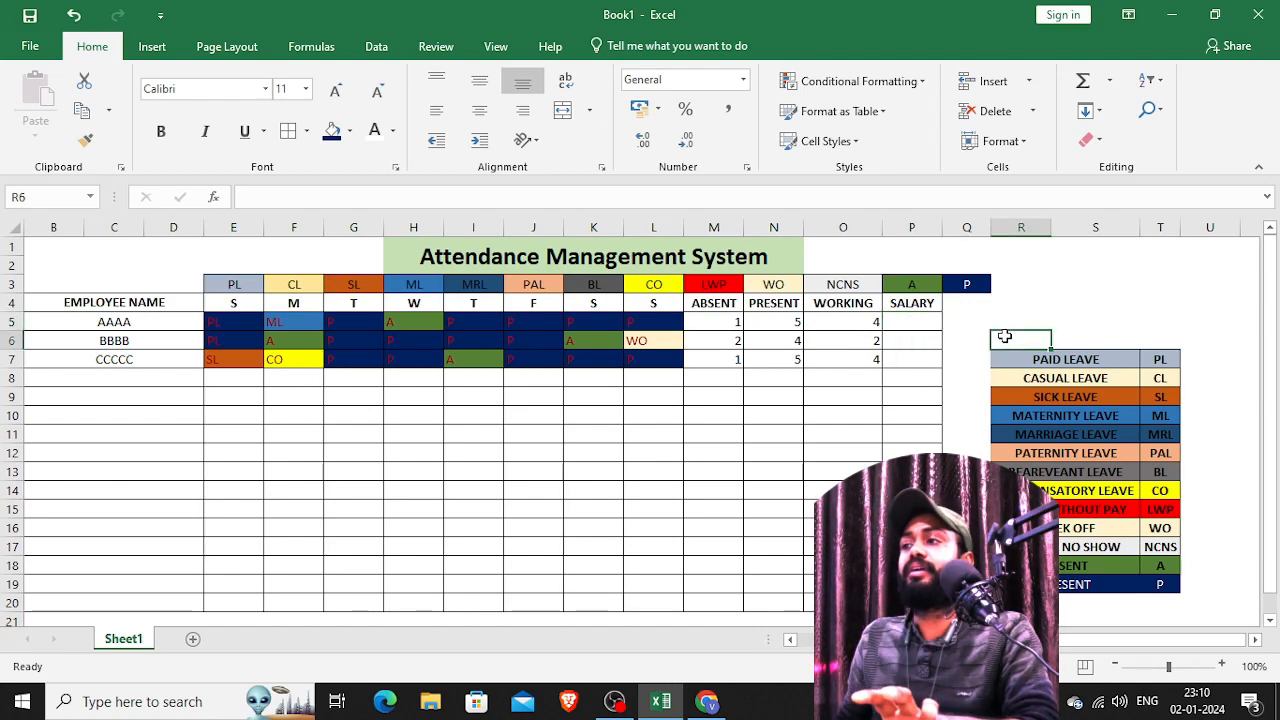
drag(1056, 341, 1062, 340)
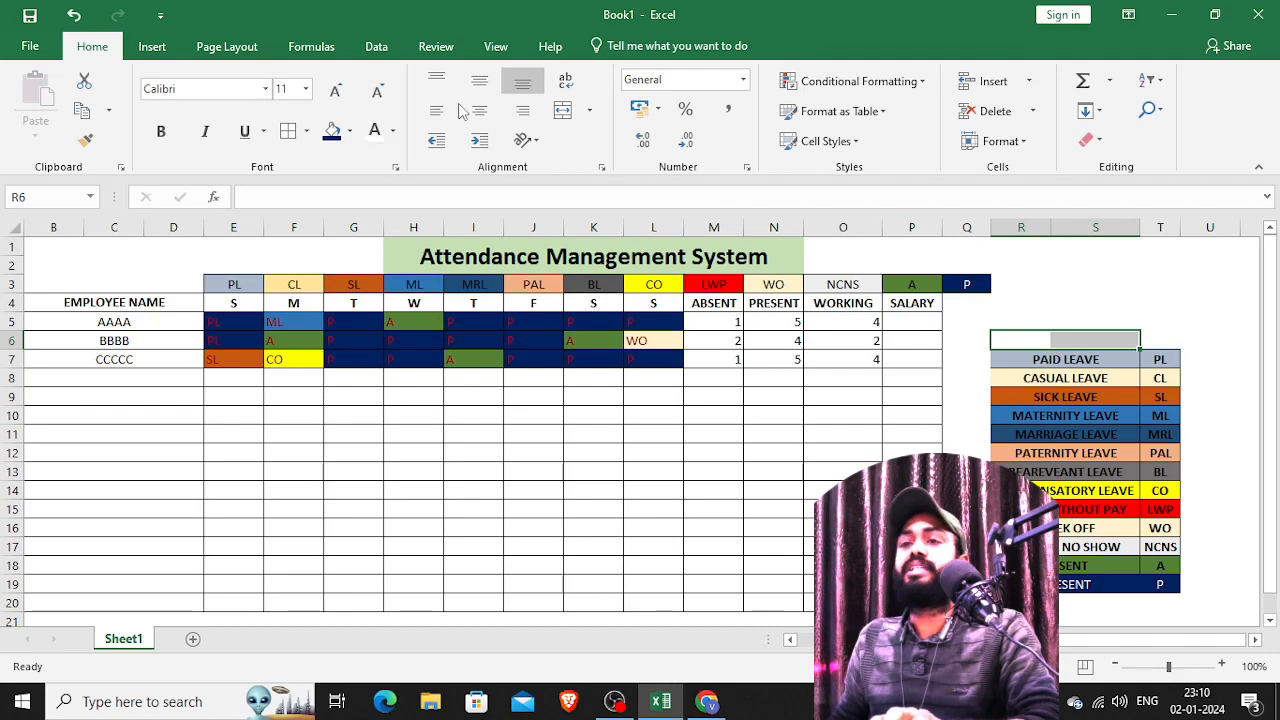
click(564, 112)
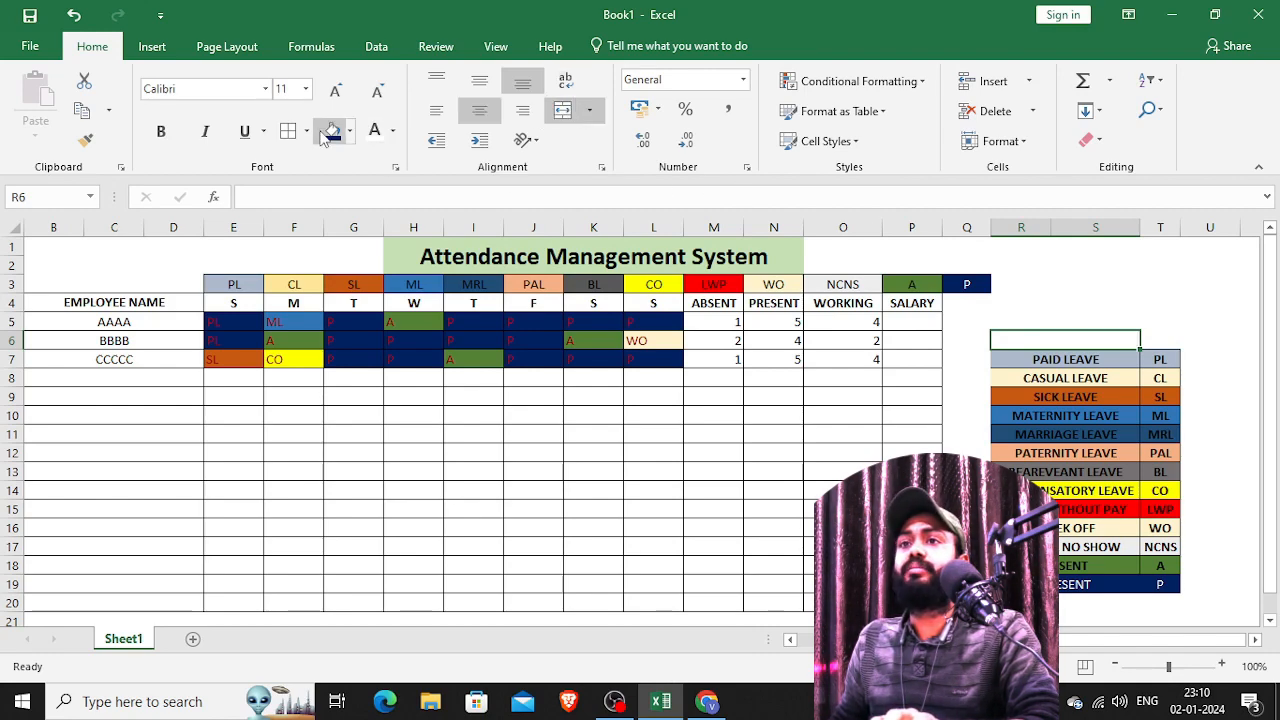
click(306, 131)
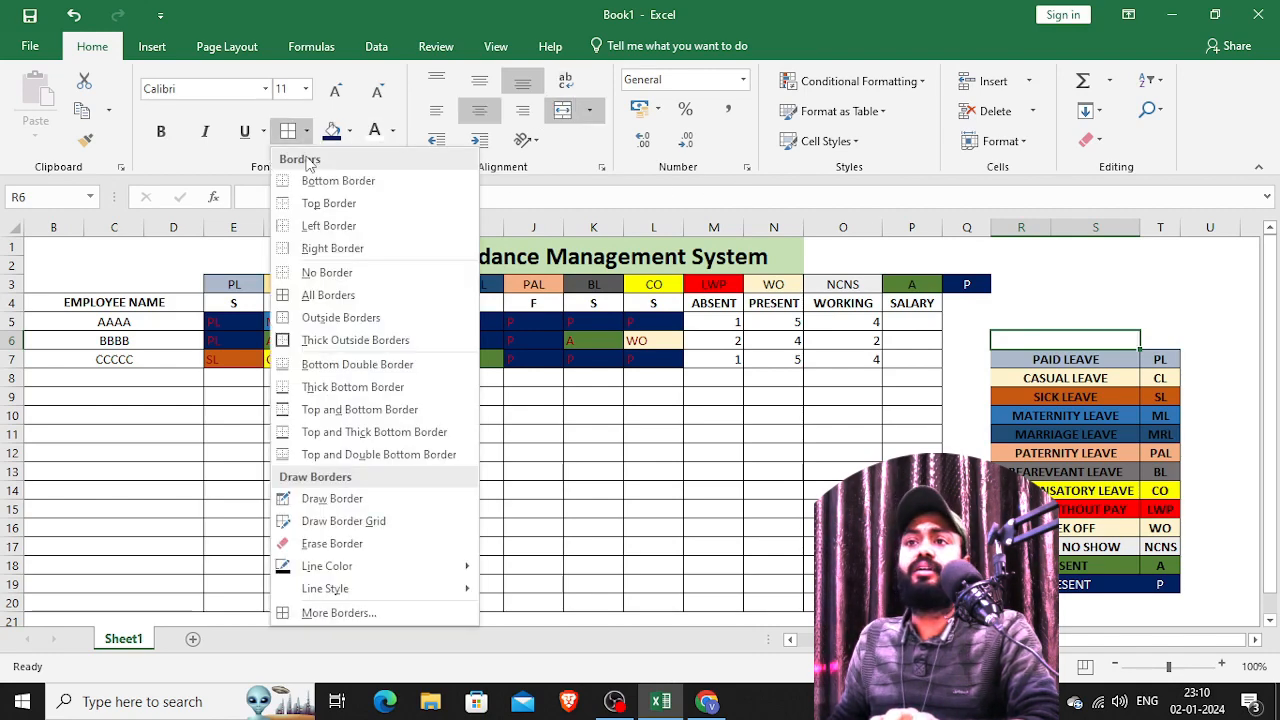
click(327, 296)
click(1010, 318)
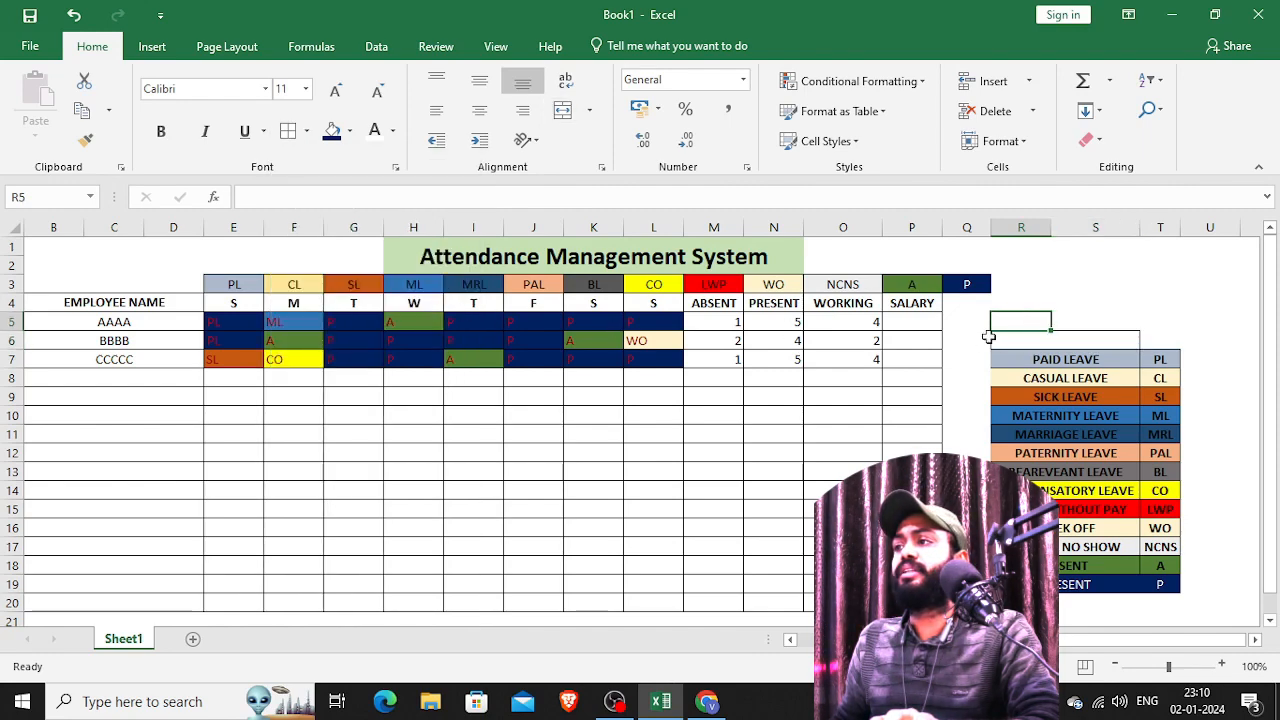
- Enter 30000 in the merged cell R6 above PAID LEAVE
click(1087, 341)
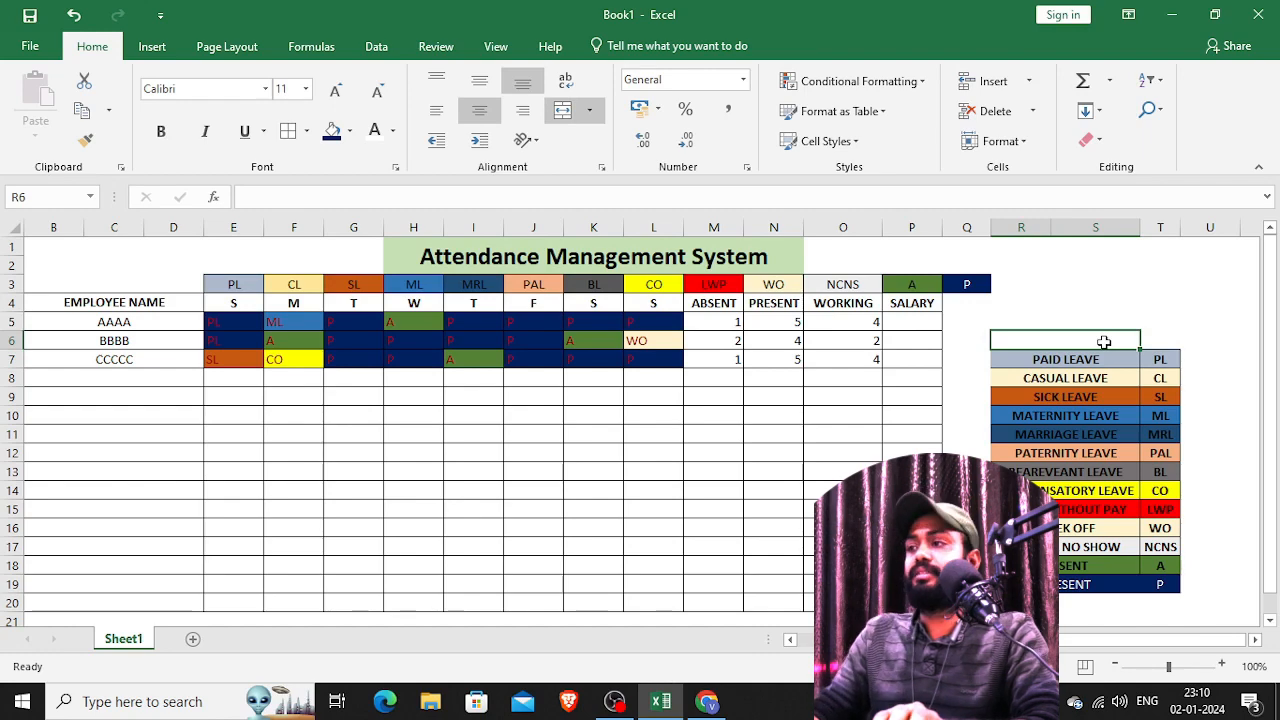
text(30000)
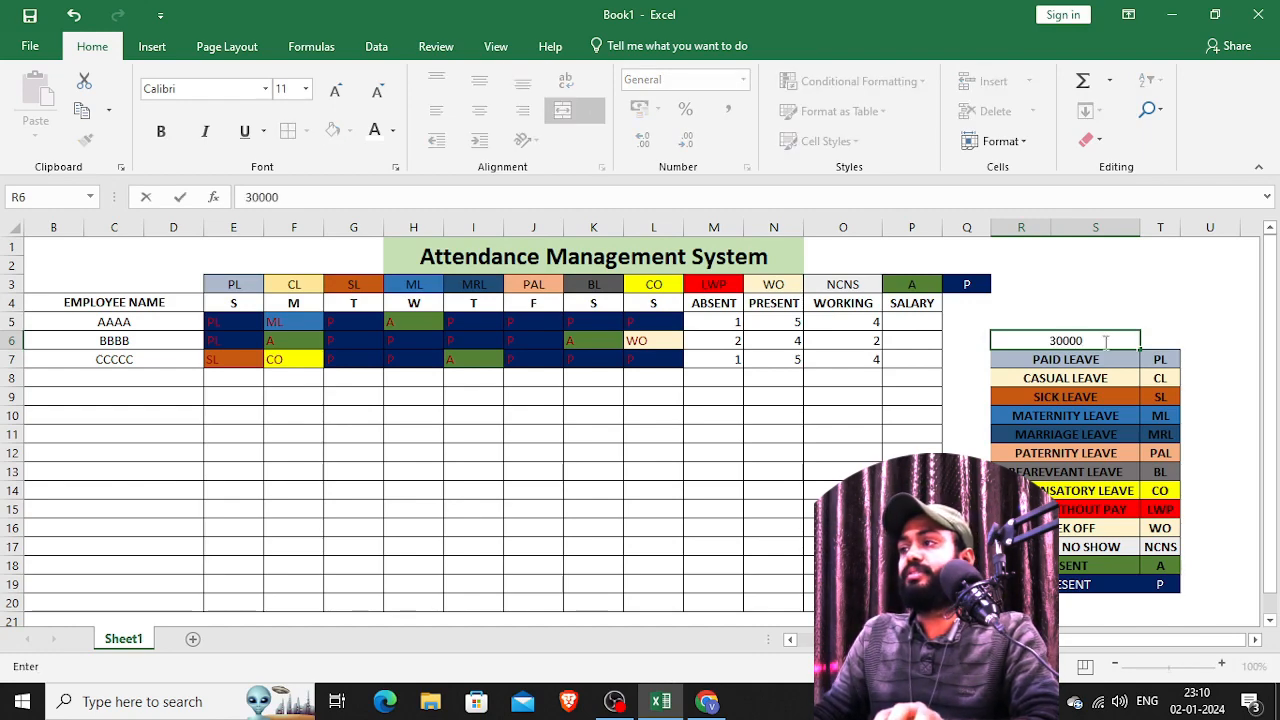
key(Return)
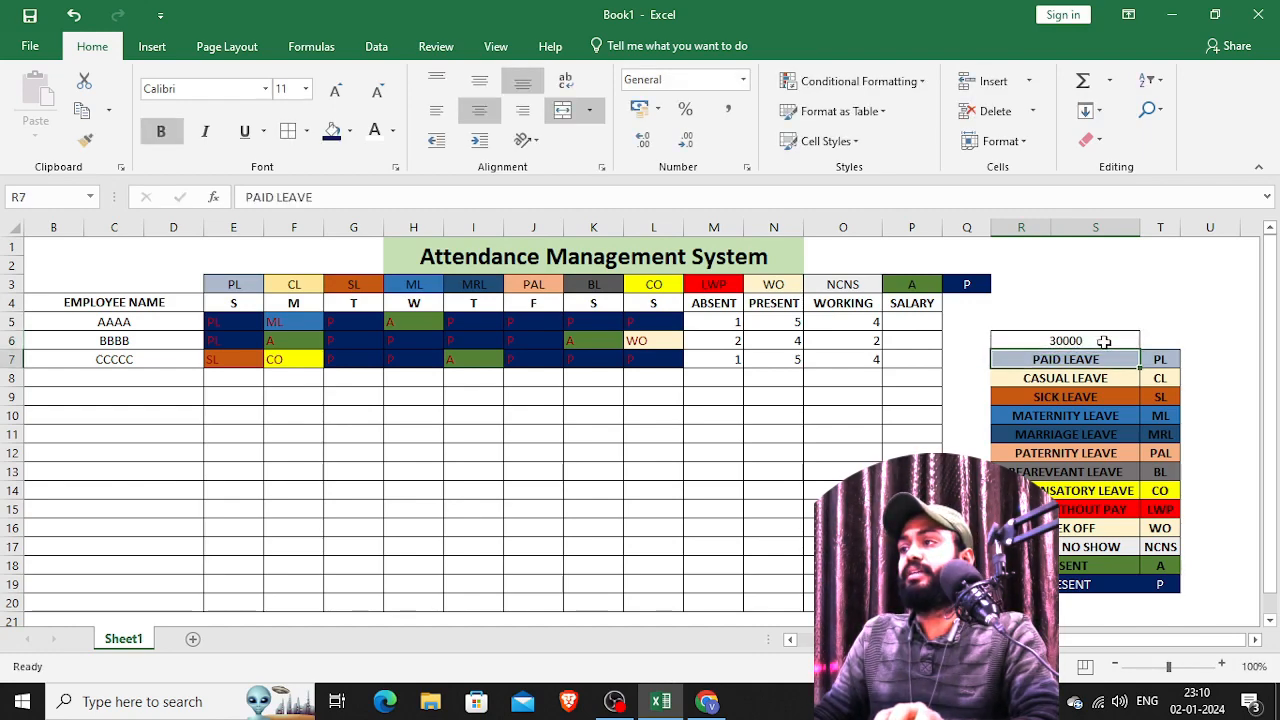
- Replace the content of the merged cell R6 above PAID LEAVE with the label SALARY
click(1103, 341)
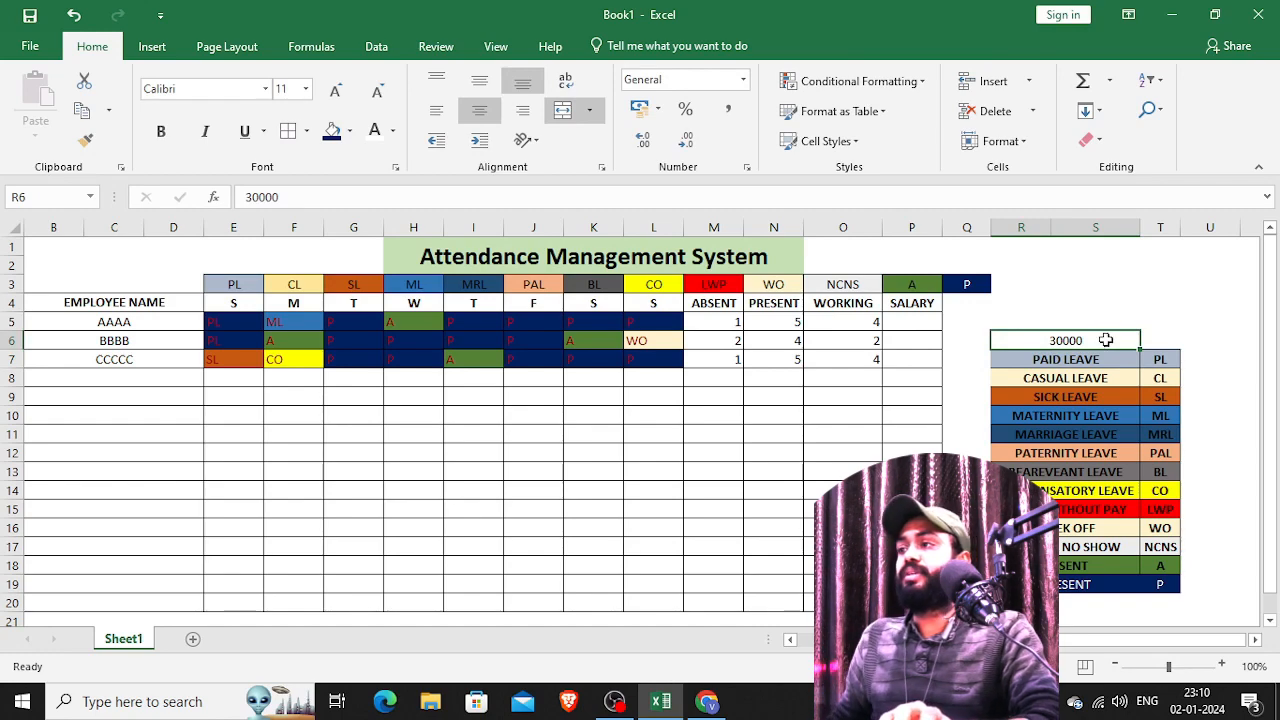
double_click(1088, 341)
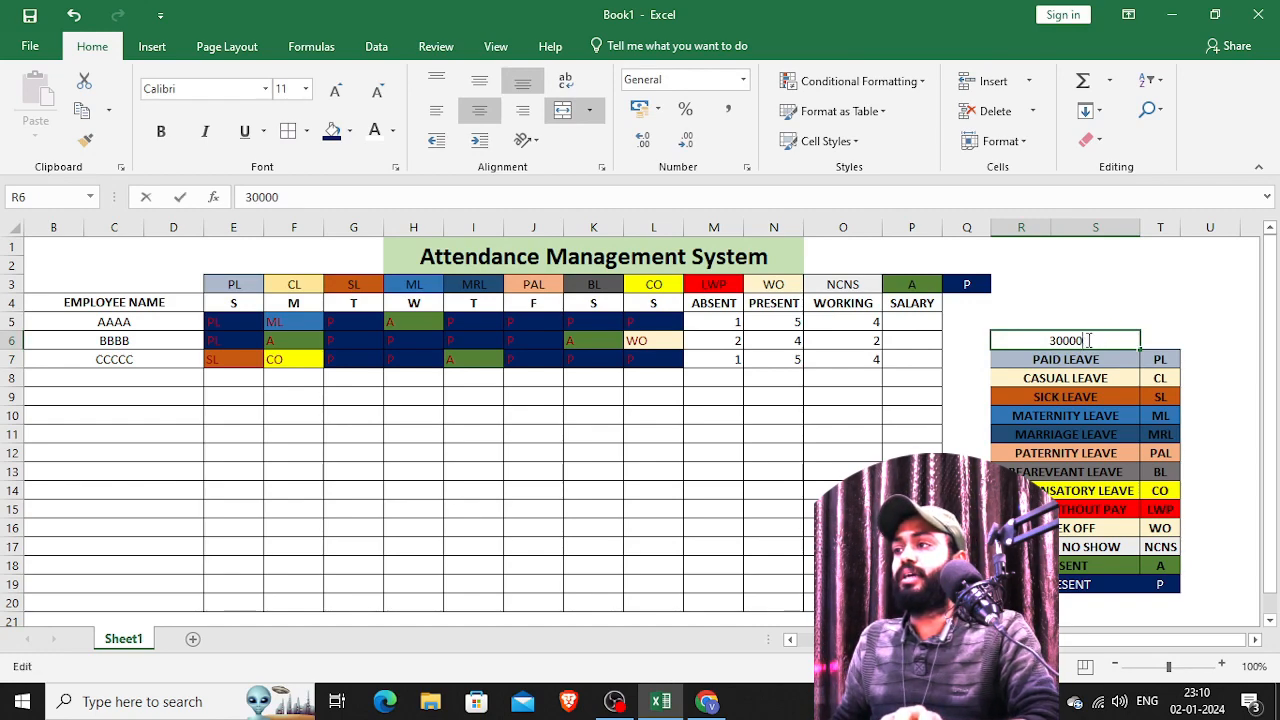
key(BackSpace)
key(BackSpace)
key(BackSpace)
key(BackSpace)
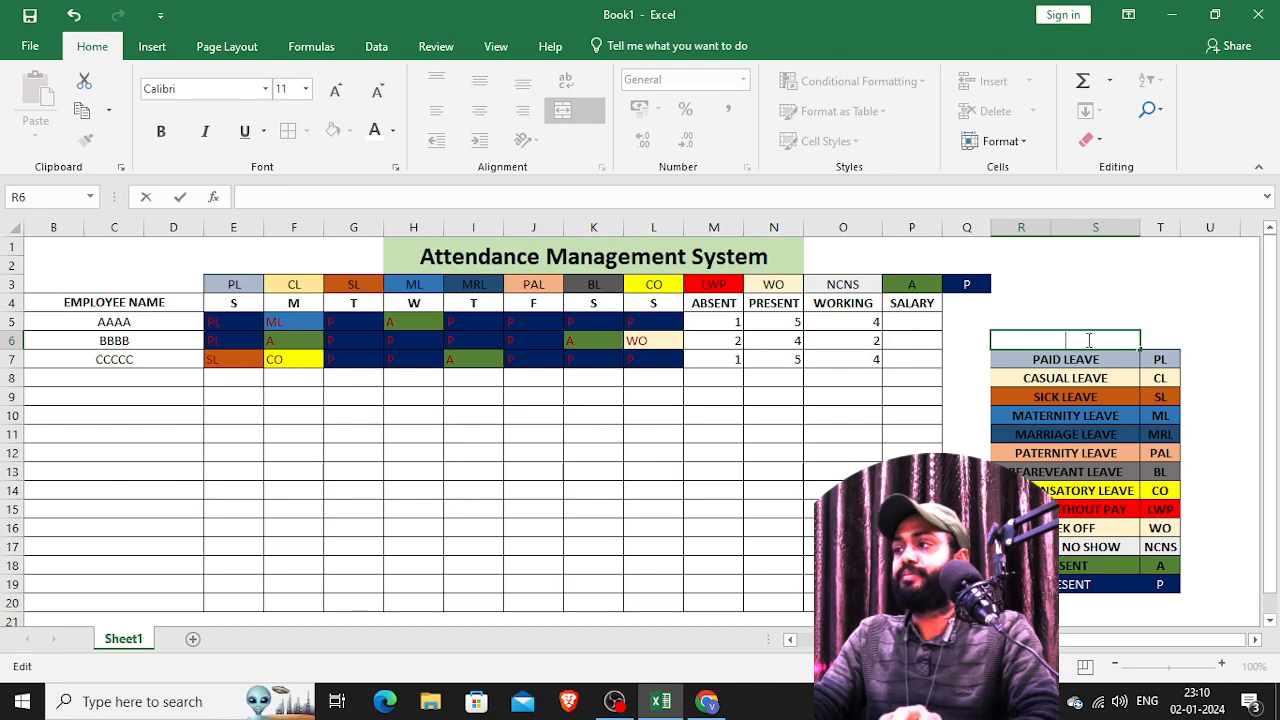
key(BackSpace)
text(SALARY)
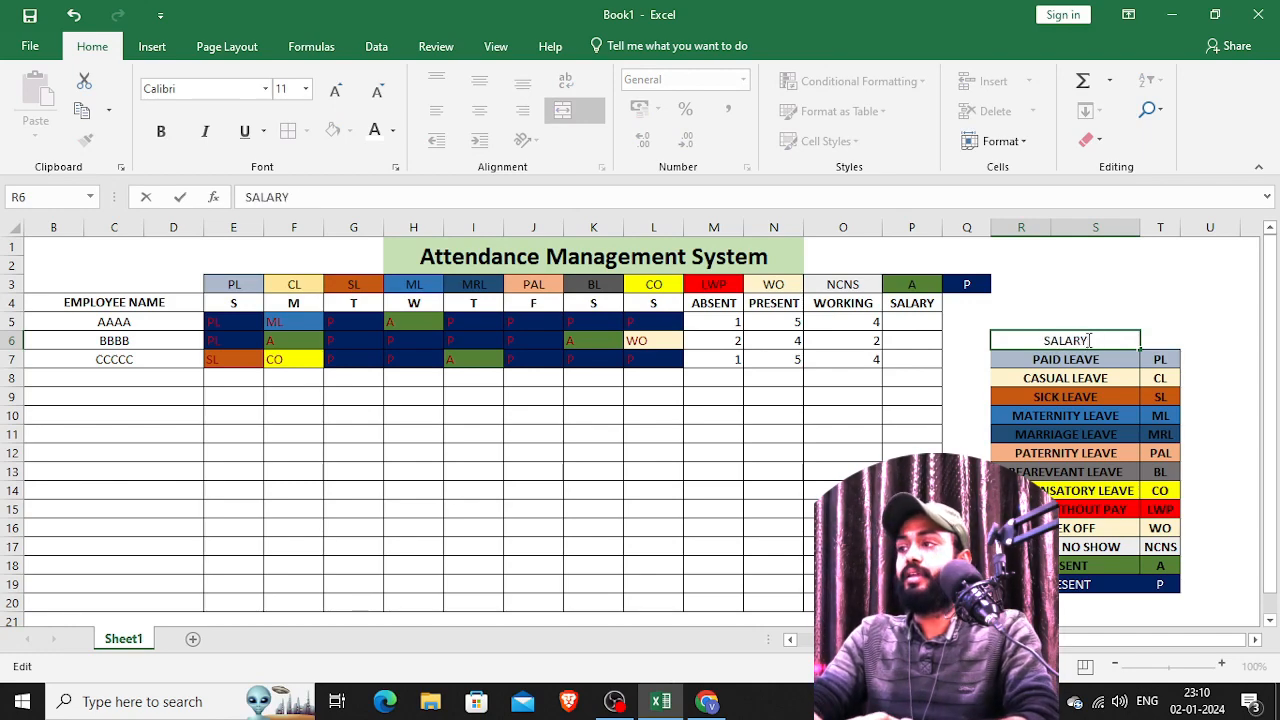
- Enter 30000 as the salary amount in cell T6 beside the SALARY label
click(1163, 341)
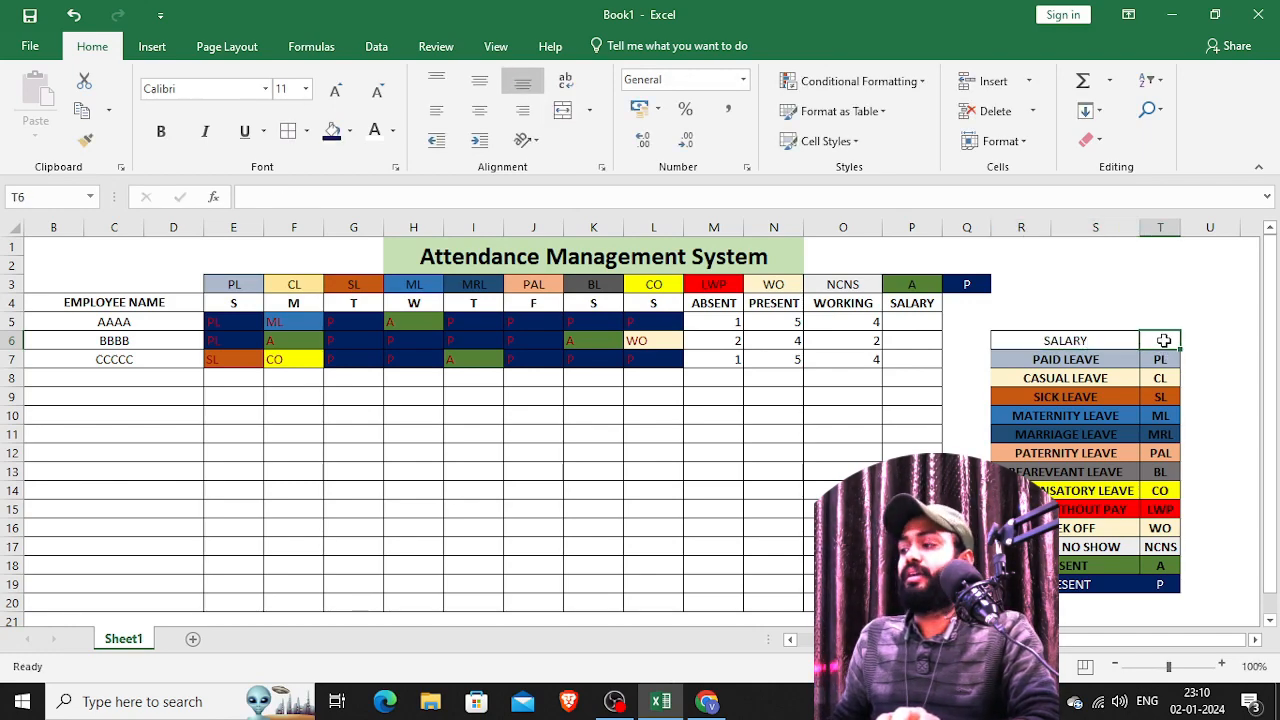
text(30000)
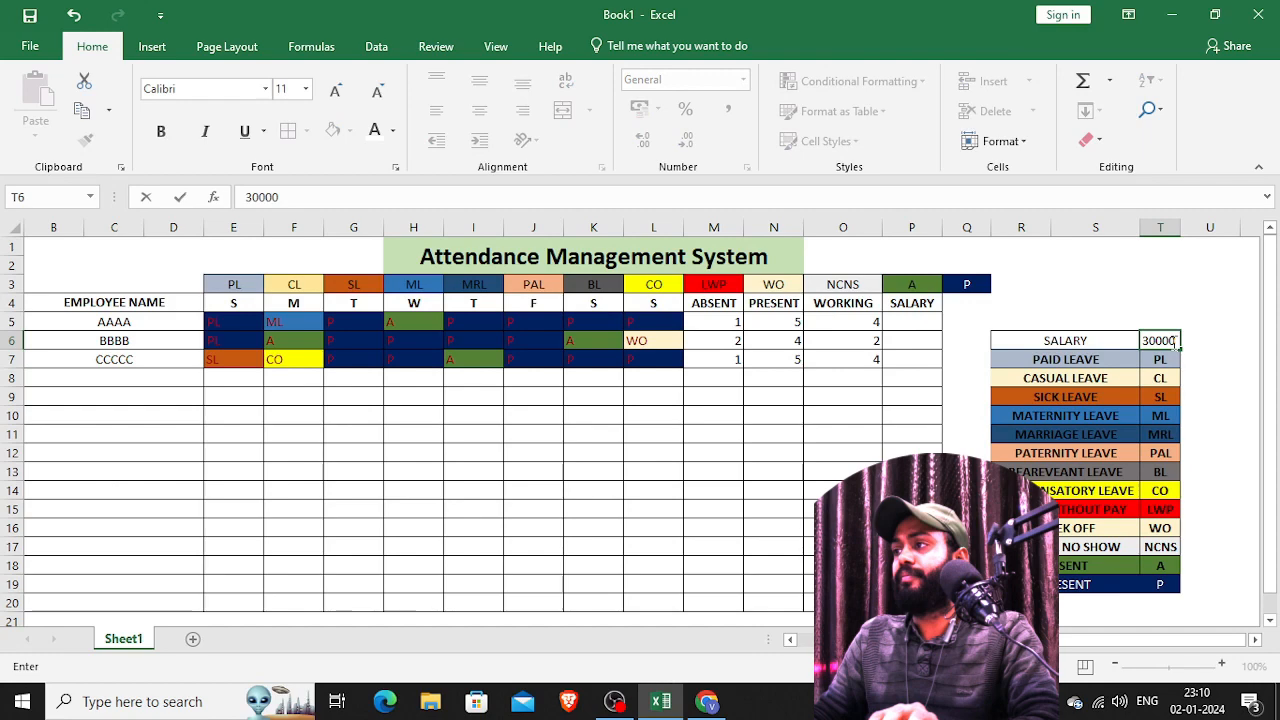
key(Return)
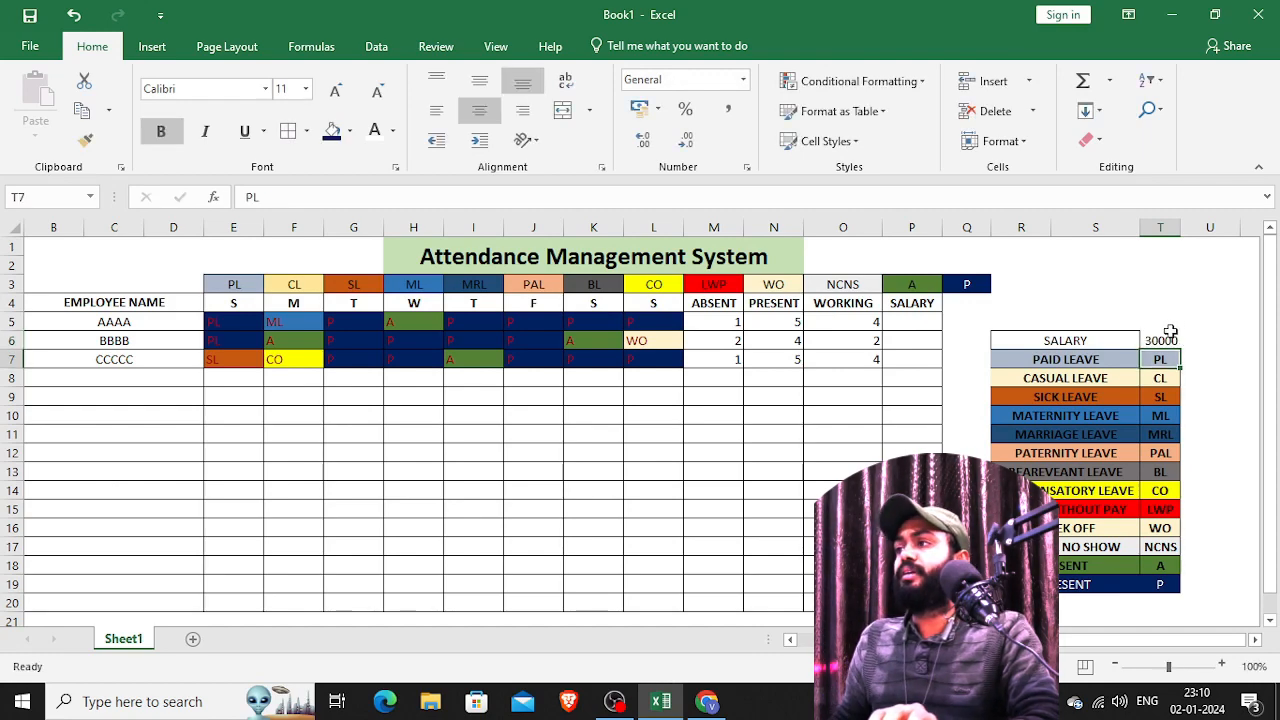
click(1147, 340)
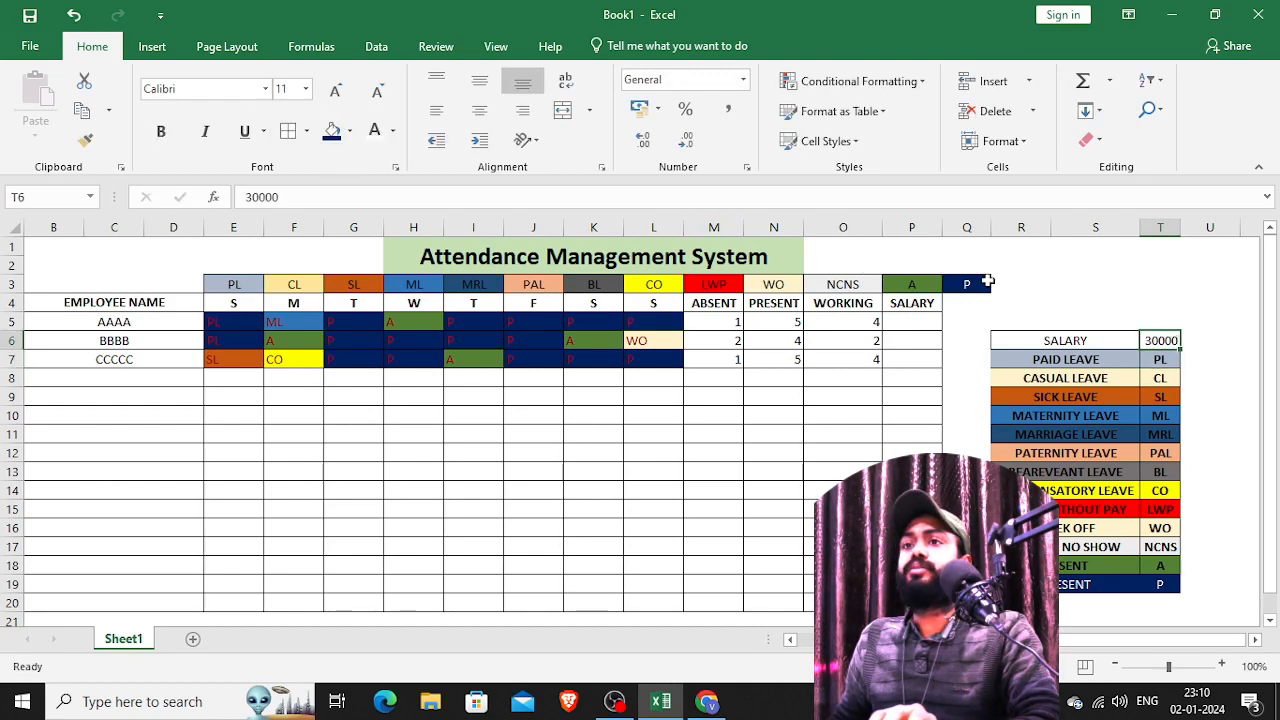
click(1095, 303)
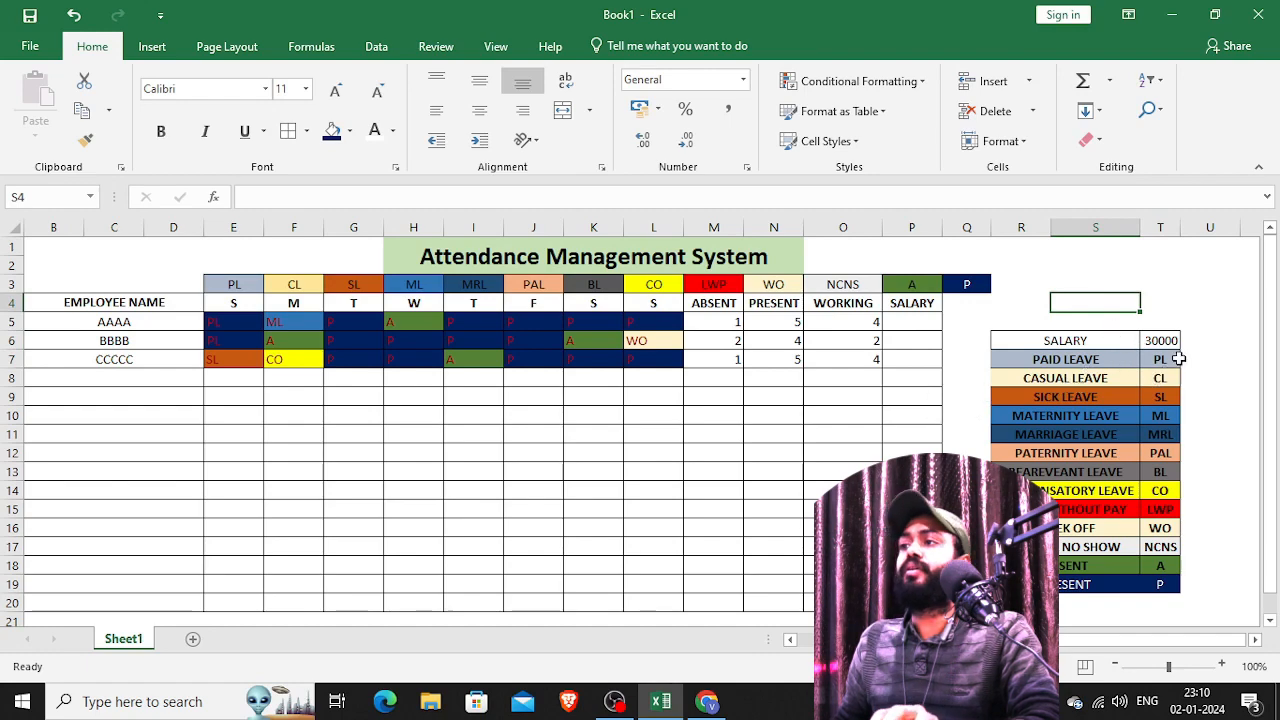
- Replace the CAL SAL header in cell P4 with SAL/DAY
click(901, 318)
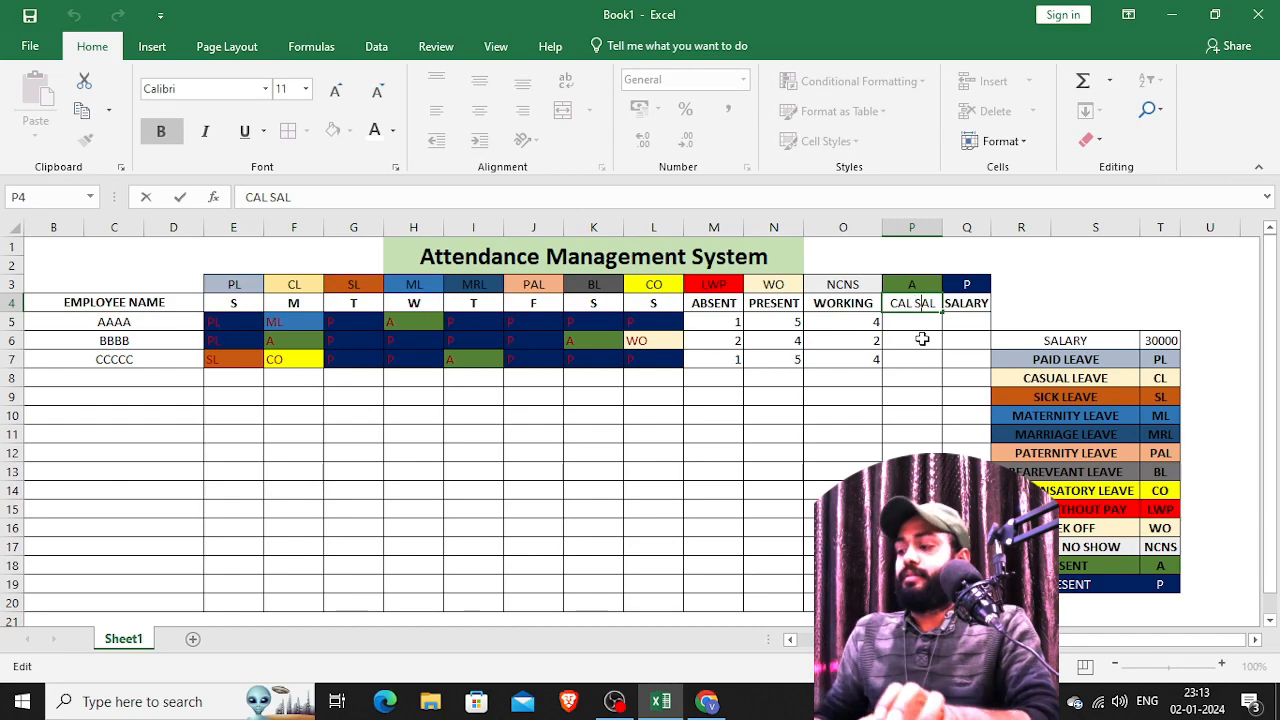
key(Right)
key(Right)
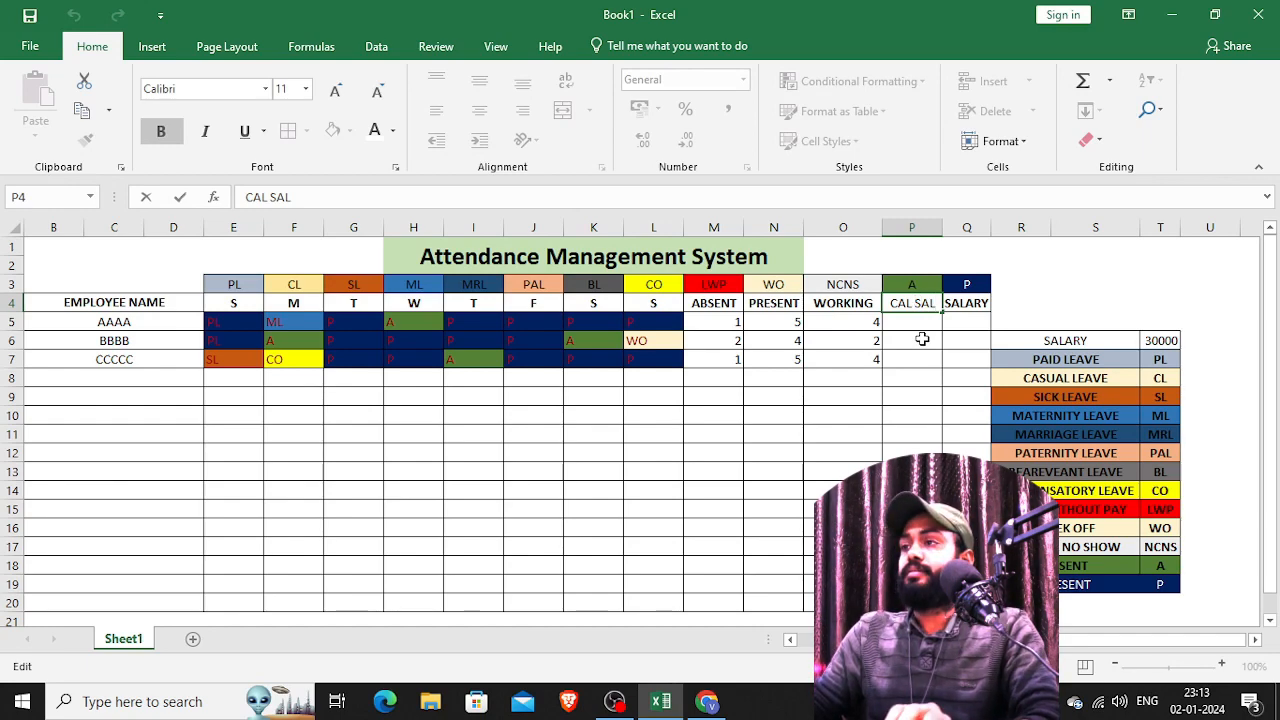
key(BackSpace)
key(BackSpace)
key(BackSpace)
key(BackSpace)
key(BackSpace)
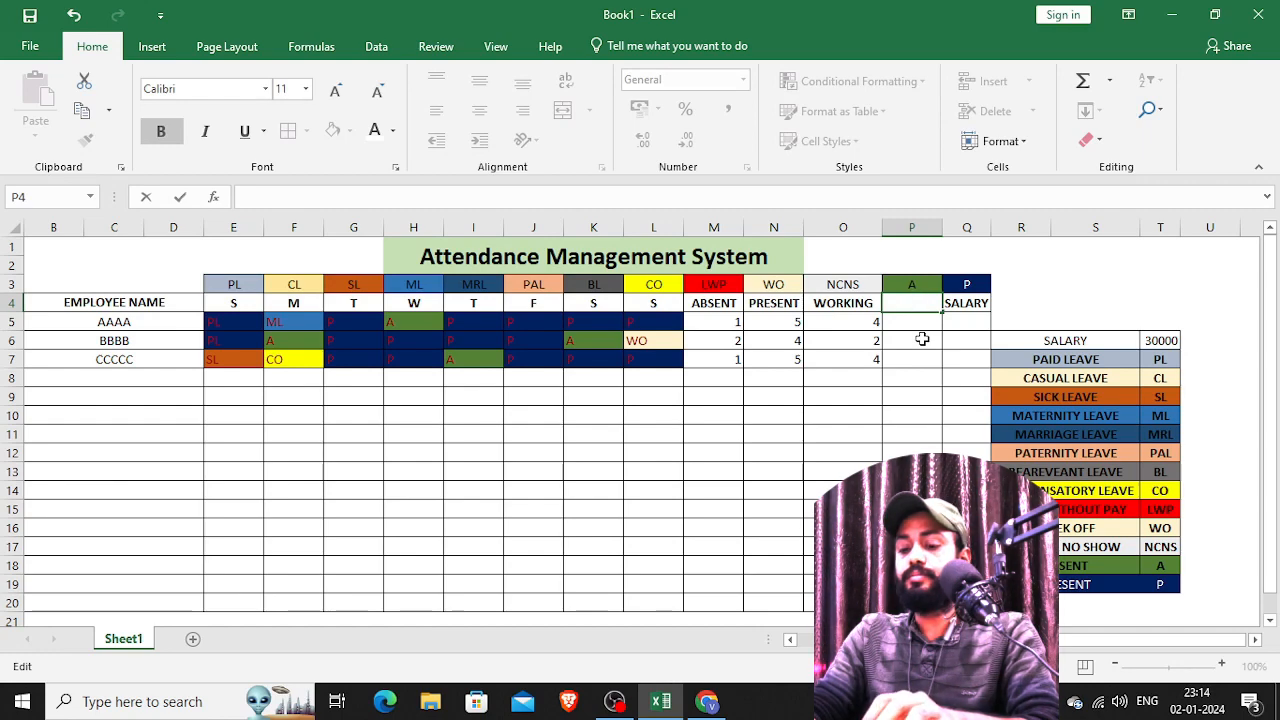
text(SAL)
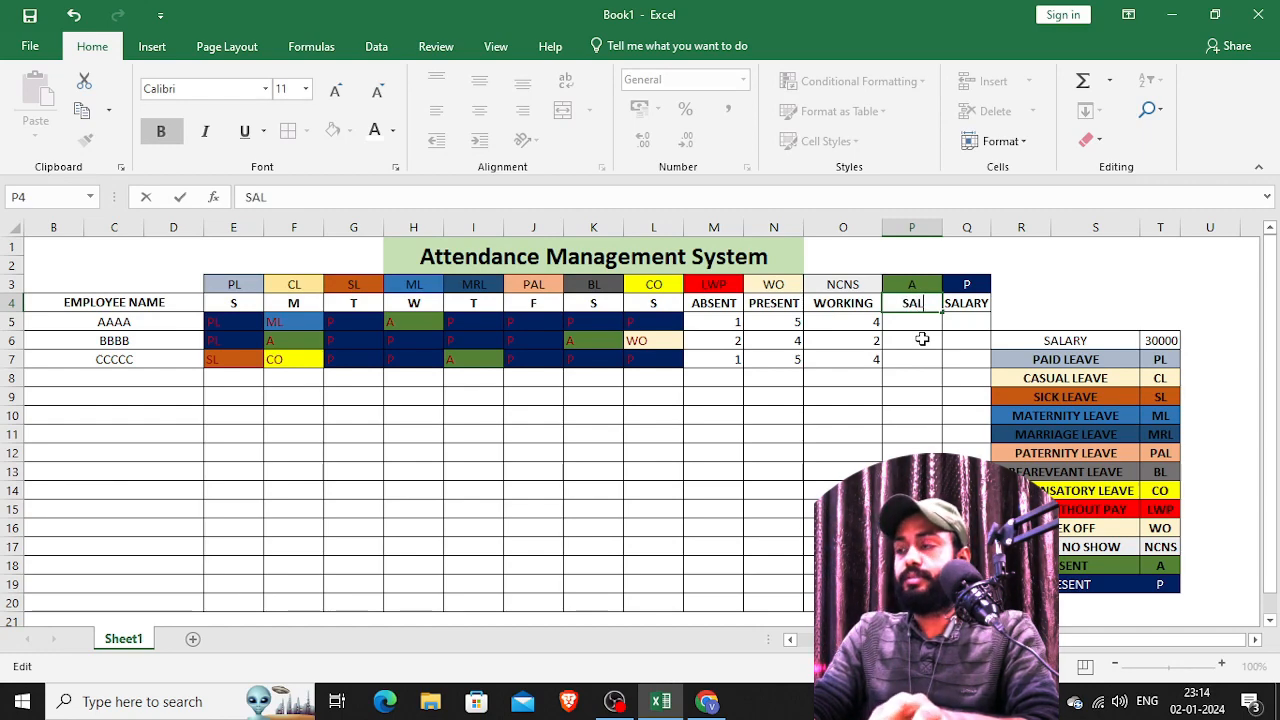
text(/DAY)
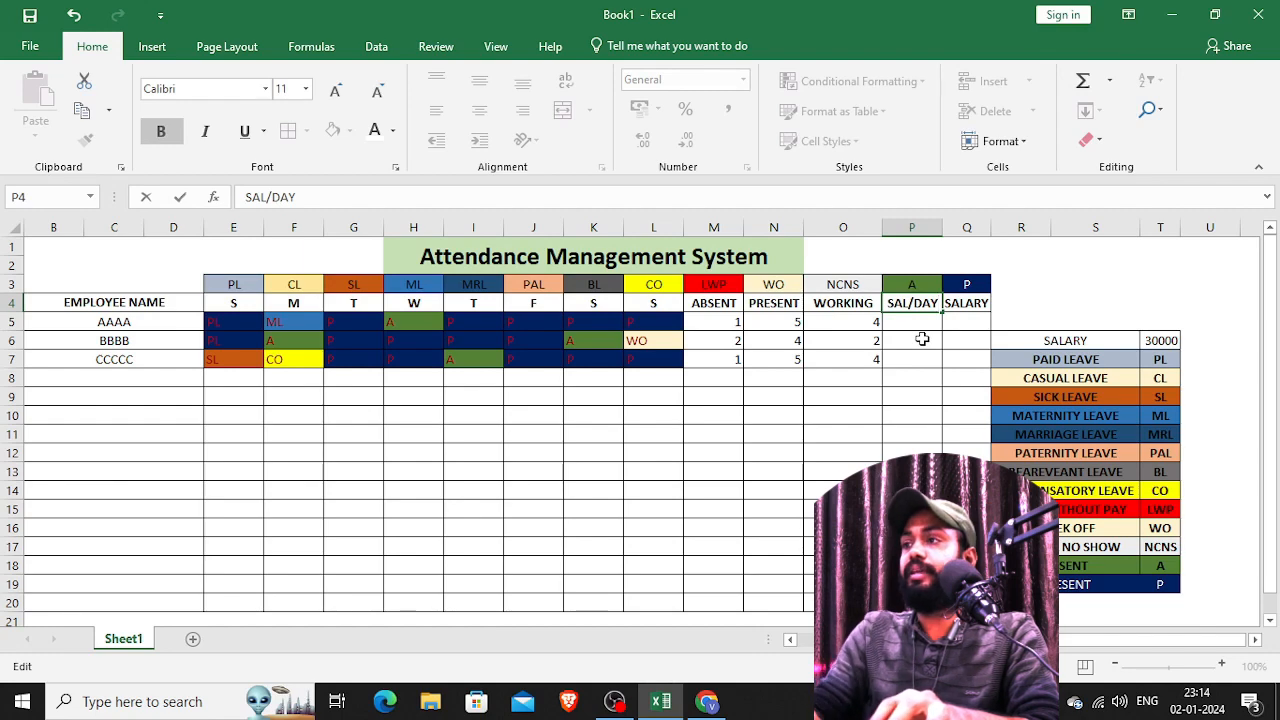
key(Return)
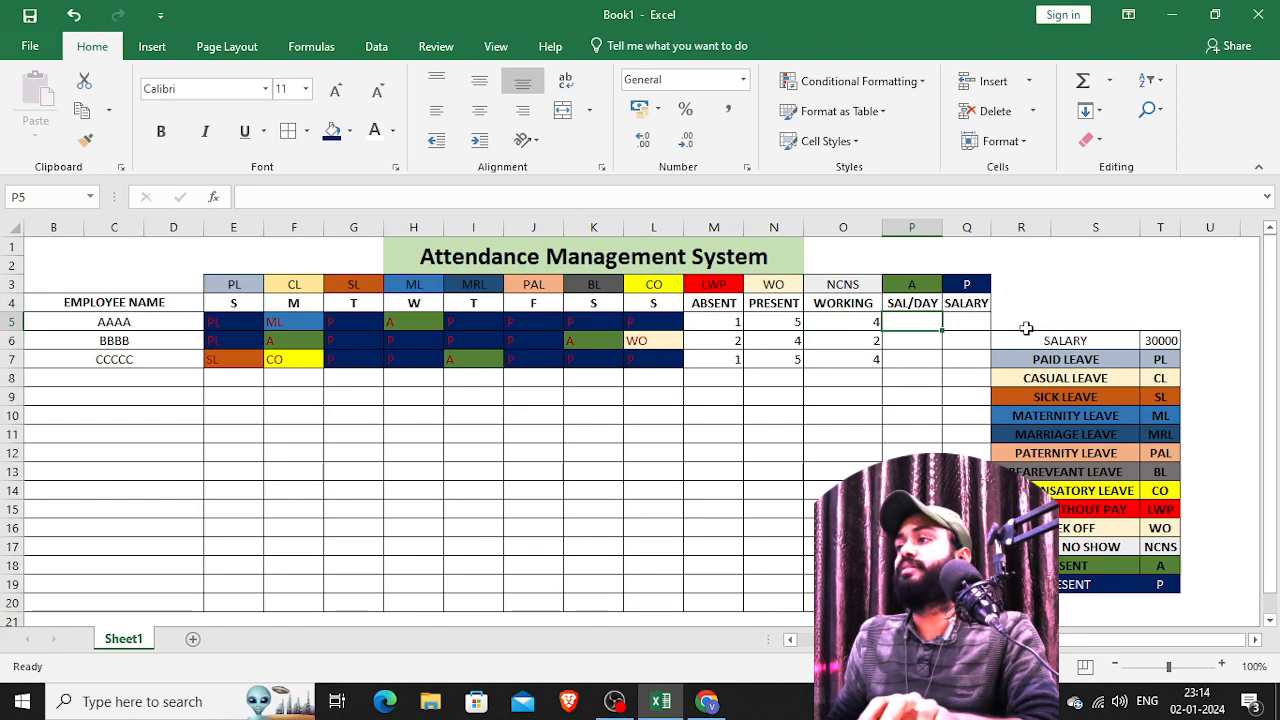
- Add cell borders to R5:T5 above the SALARY row and merge and center cells R5:S5
drag(1003, 319, 1160, 322)
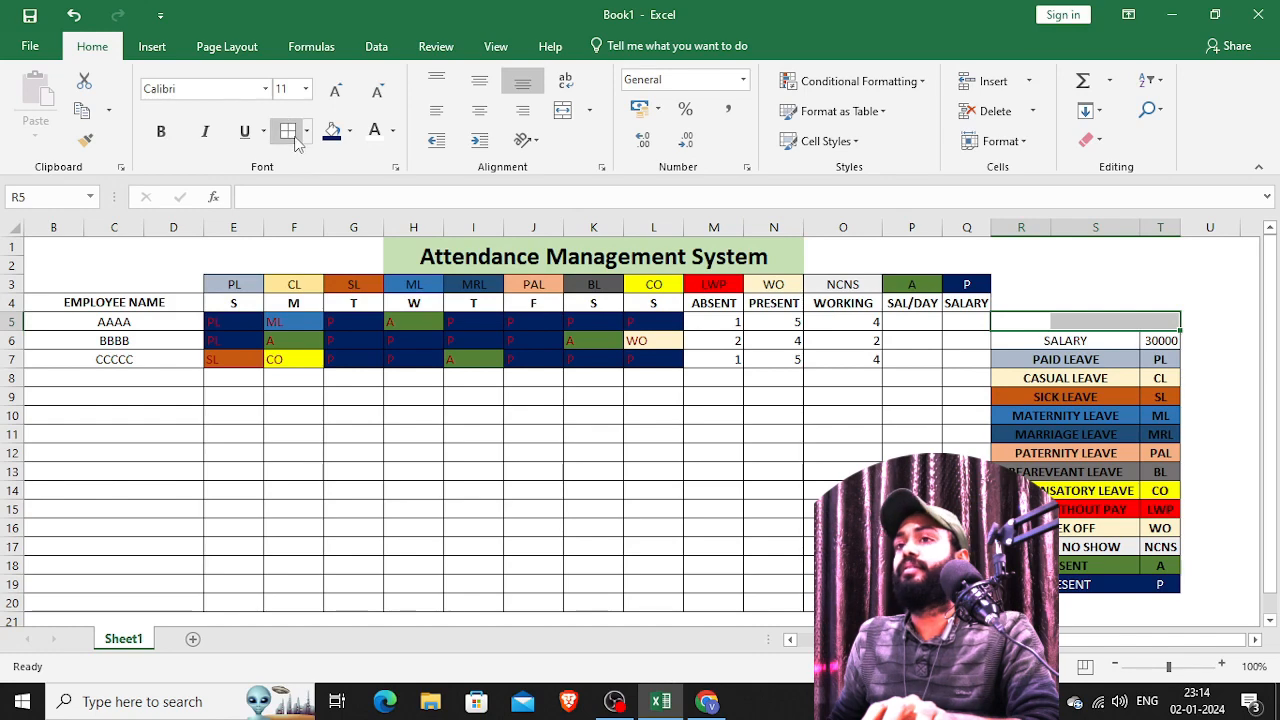
drag(1040, 322, 1090, 322)
click(563, 110)
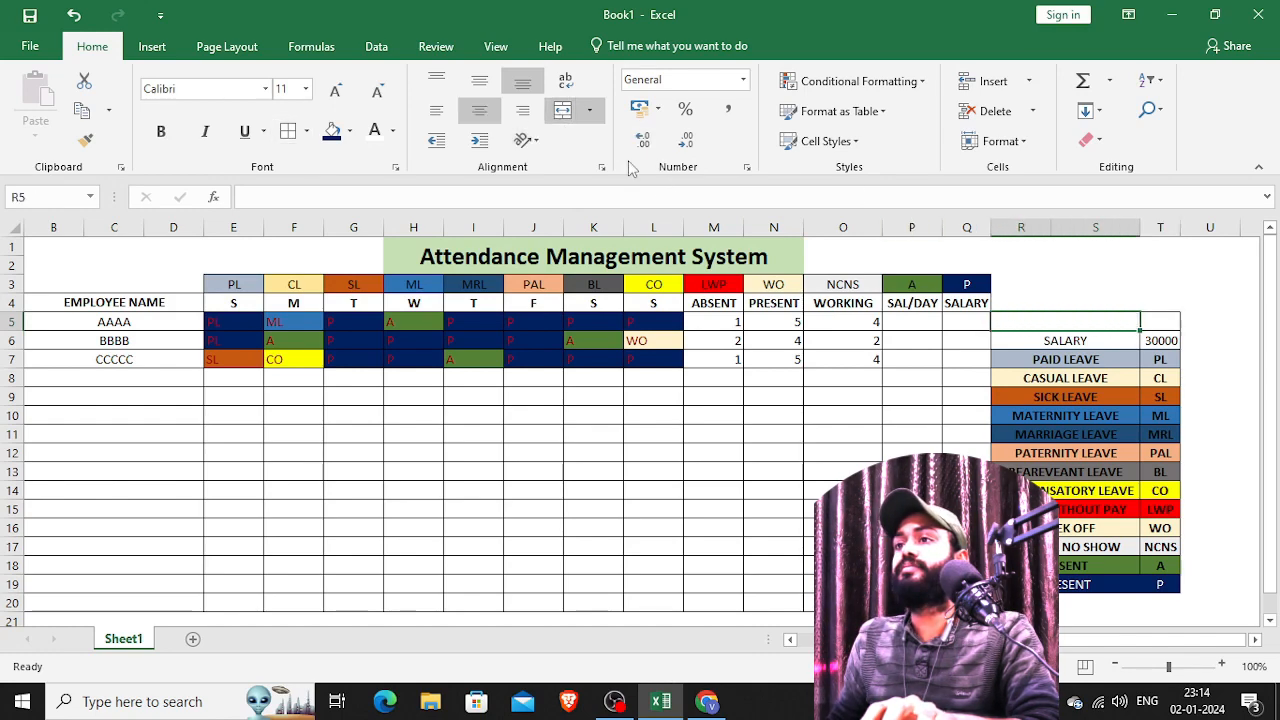
drag(1057, 340, 1157, 341)
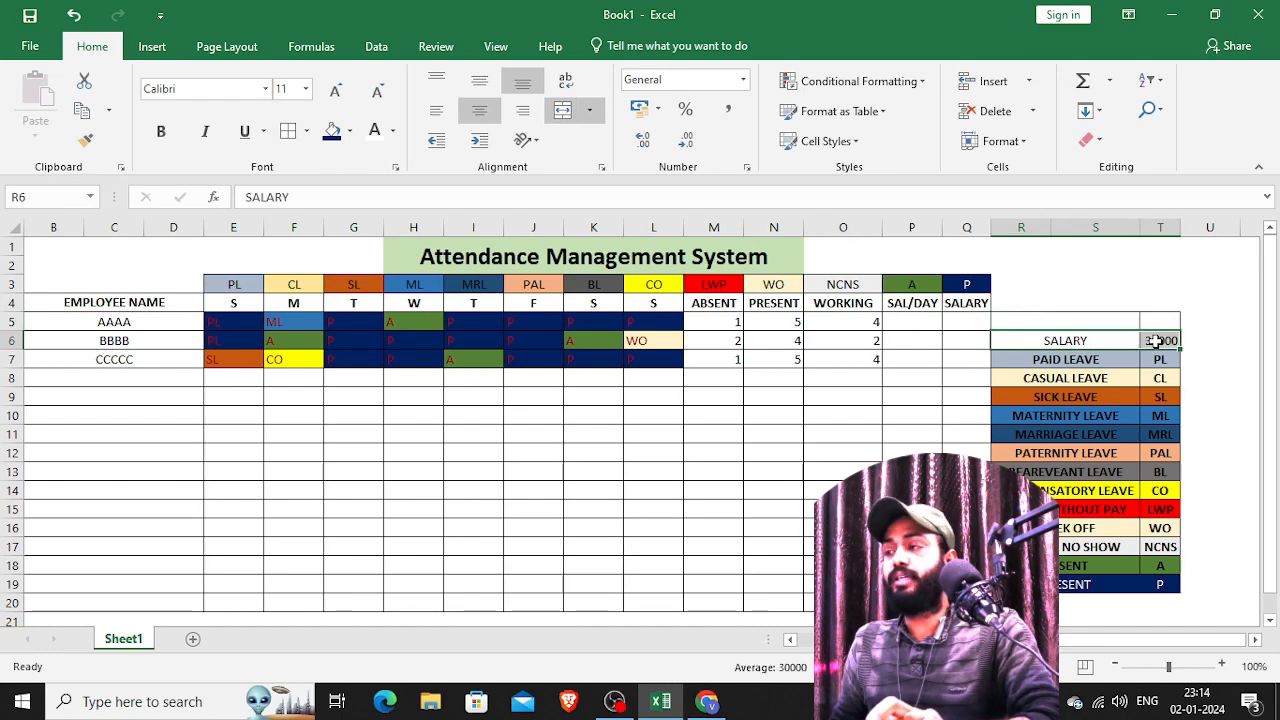
- Move the SALARY label and its 30000 amount from row 6 up to R5:T5
key(ctrl+x)
click(1094, 327)
key(ctrl+v)
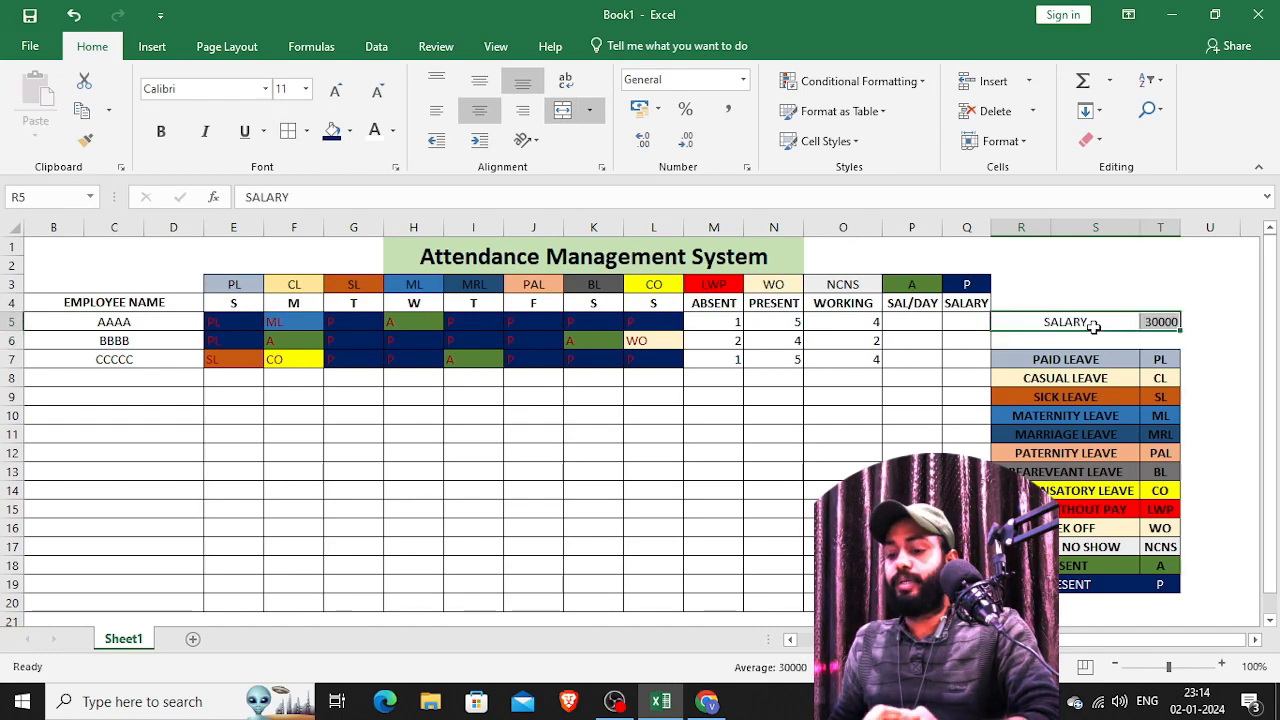
- Add cell borders to R6:T6 above the PAID LEAVE row and merge and center cells R6:S6
click(1090, 342)
drag(1023, 343, 1152, 346)
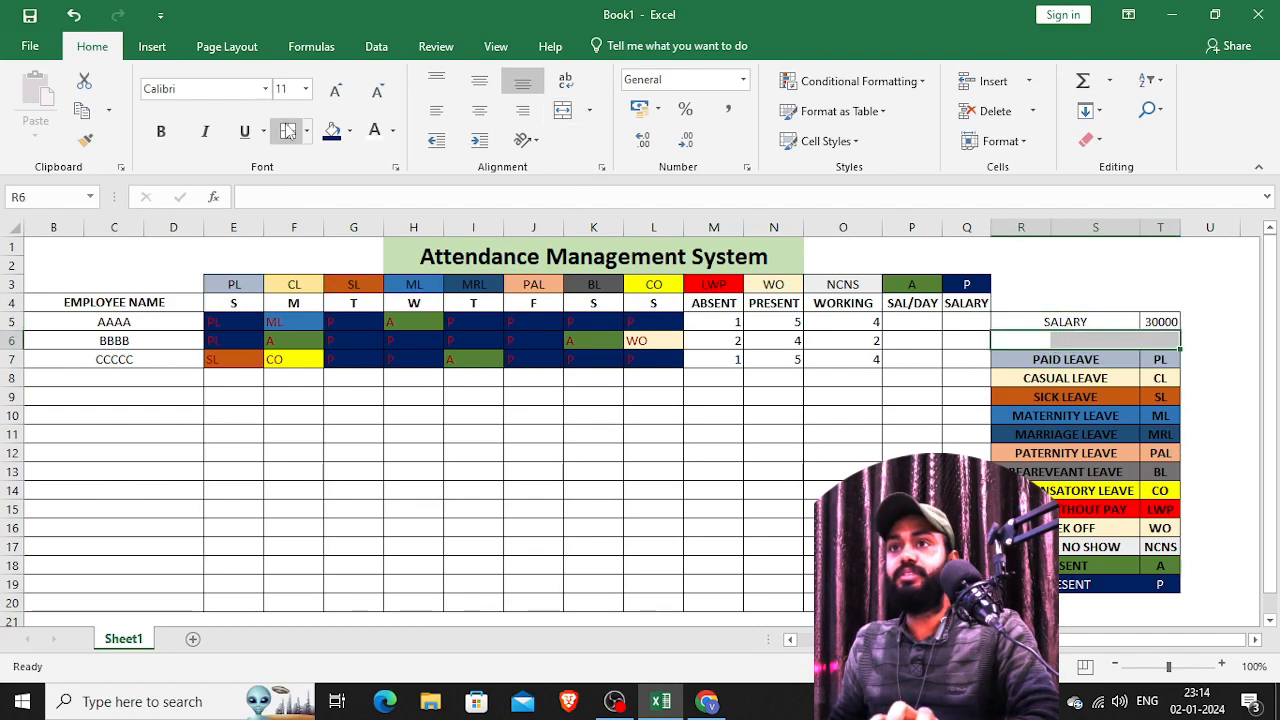
click(1034, 341)
key(Right)
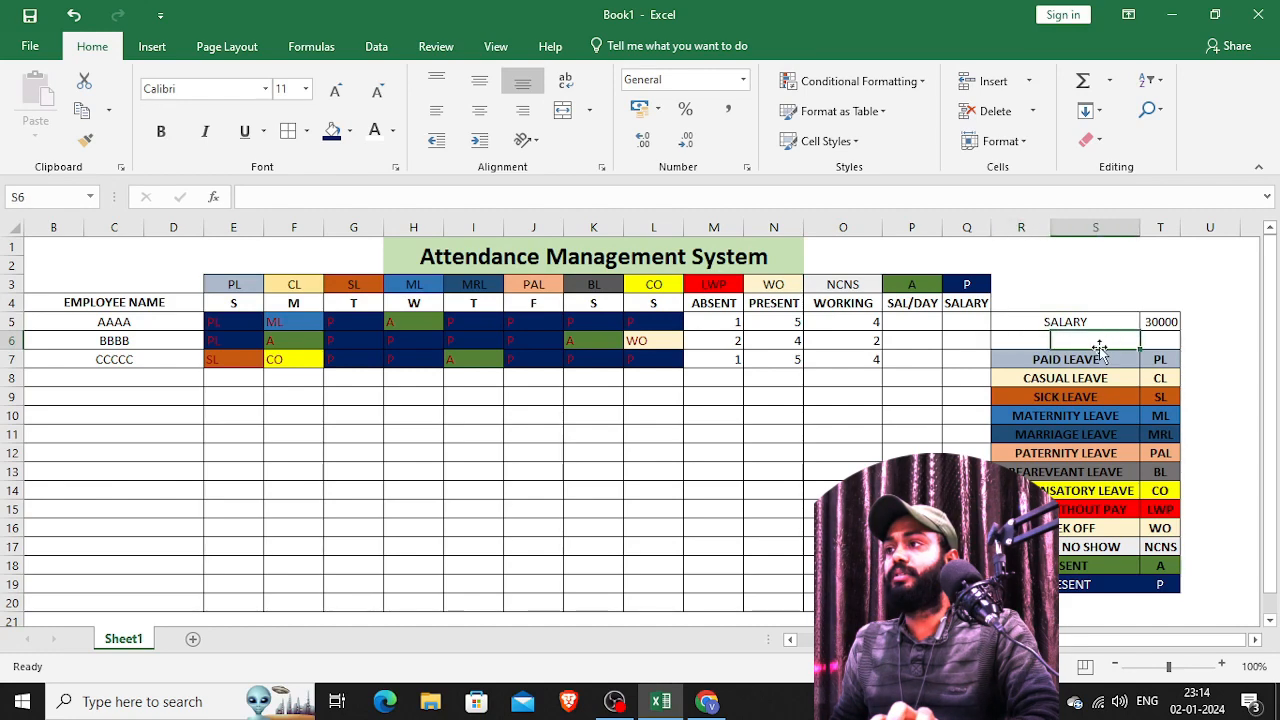
drag(1029, 343, 1088, 343)
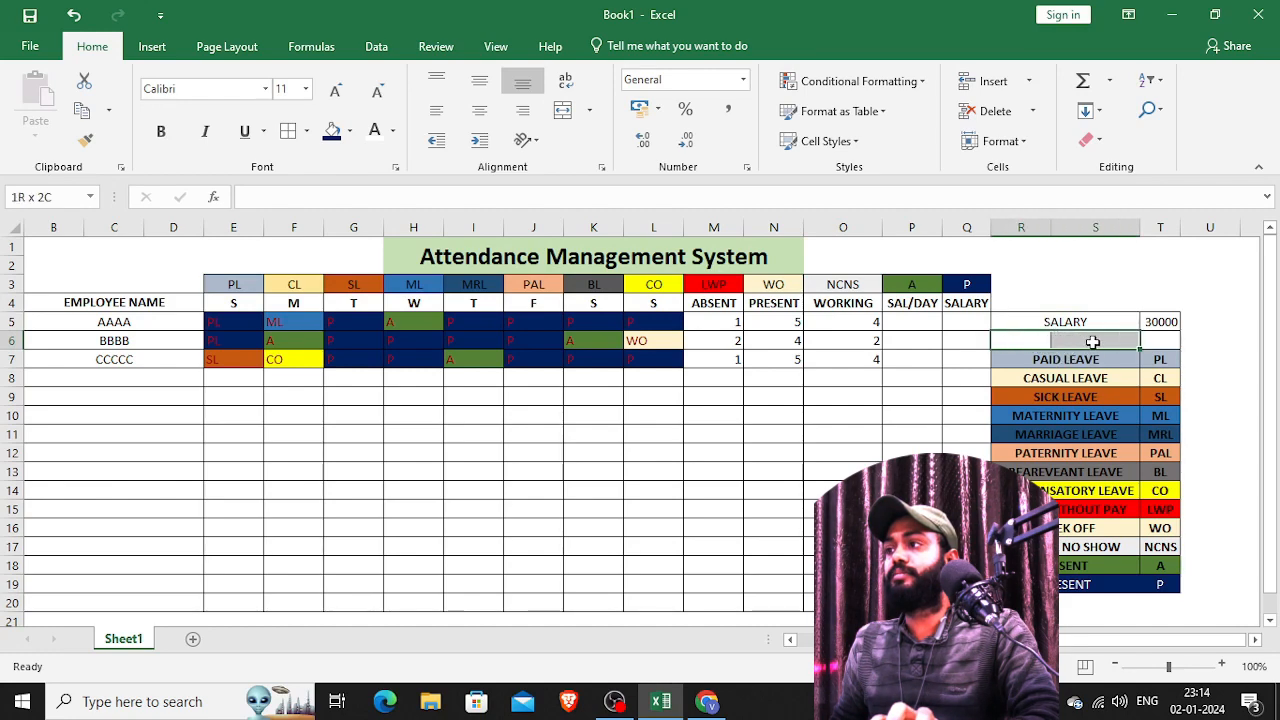
click(563, 112)
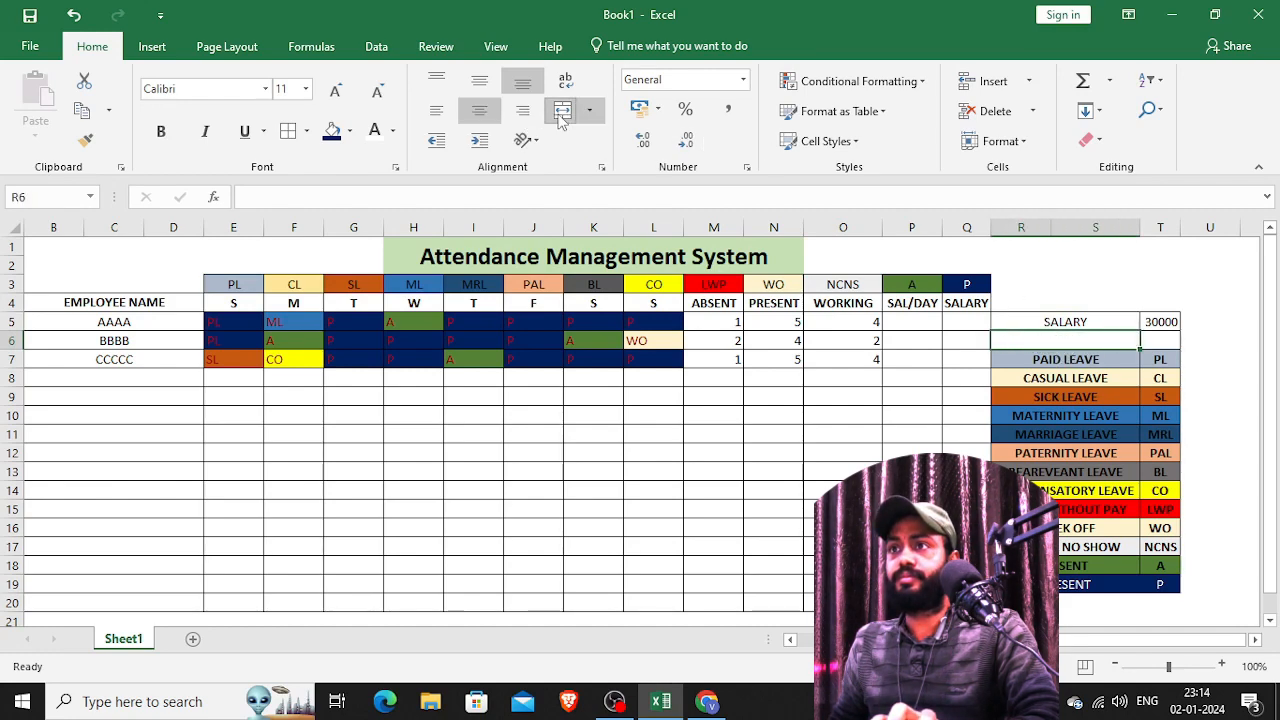
- Enter the label SALARY PER DAY in the merged cell R6 below SALARY
double_click(1034, 341)
text(SALARY)
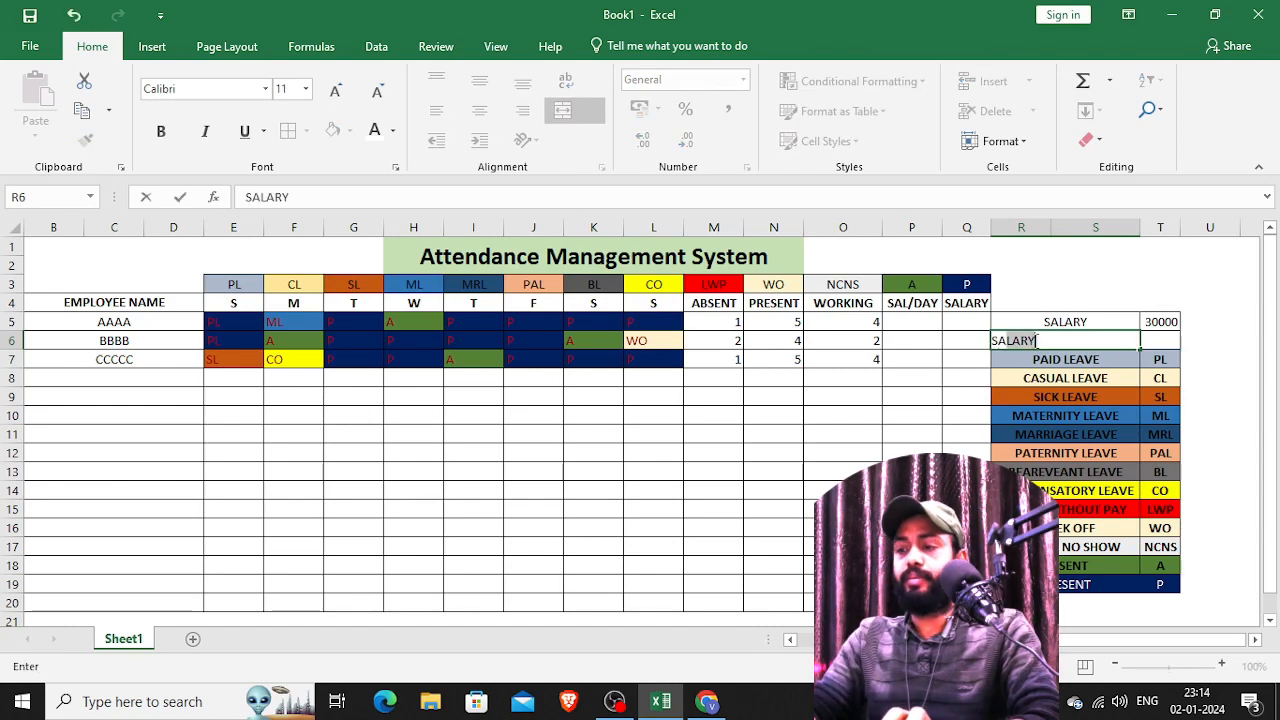
key(Tab)
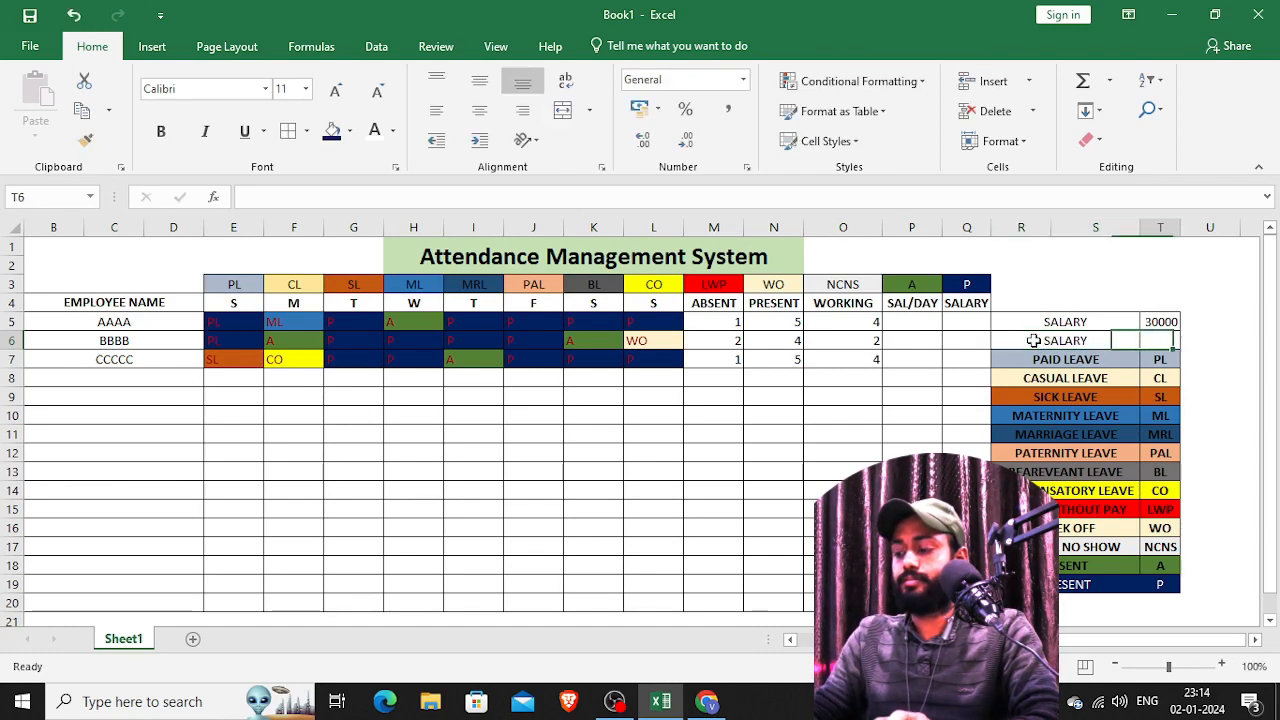
double_click(1106, 340)
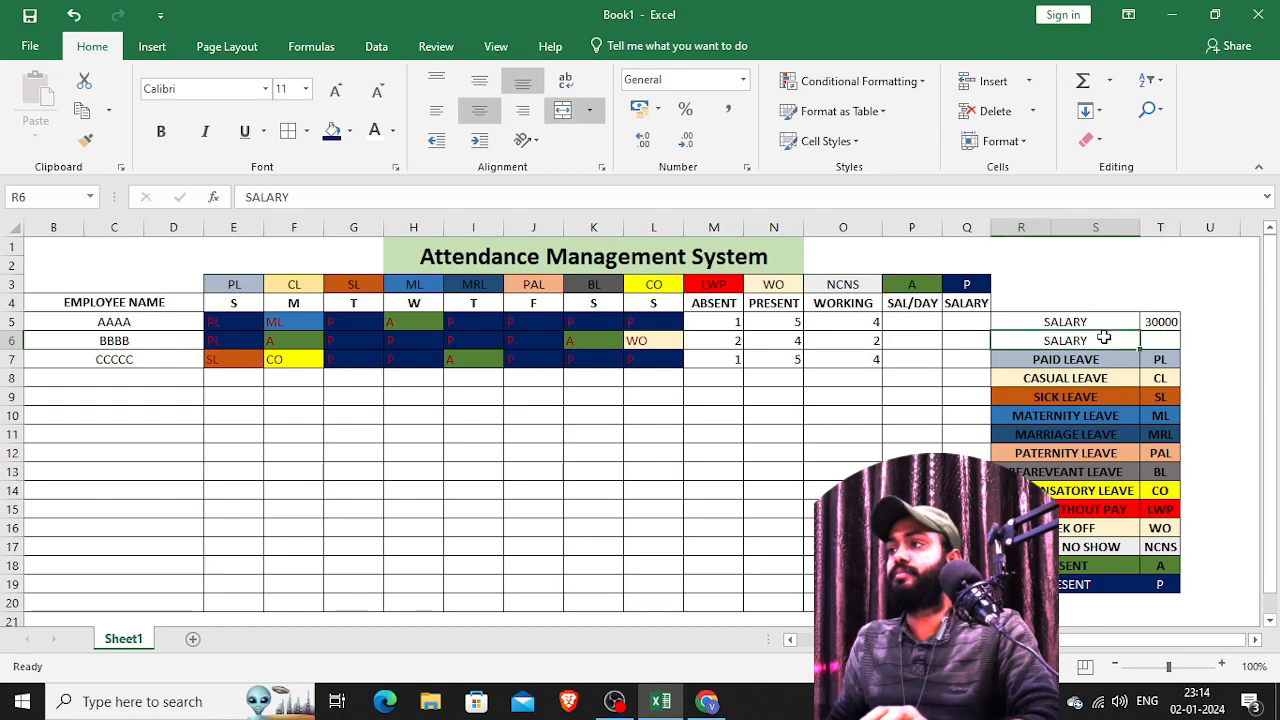
text(PER DAY)
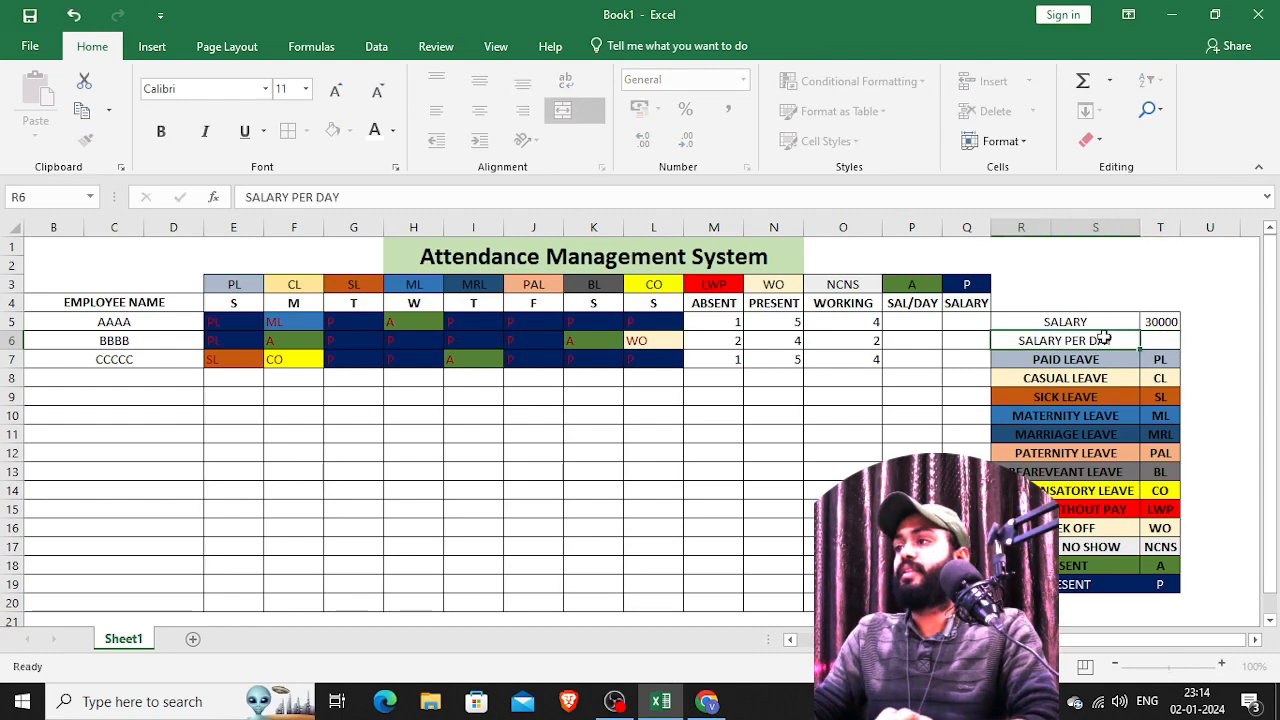
key(Return)
- Calculate the salary per day in cell T6 with the formula =T5/30
click(1157, 340)
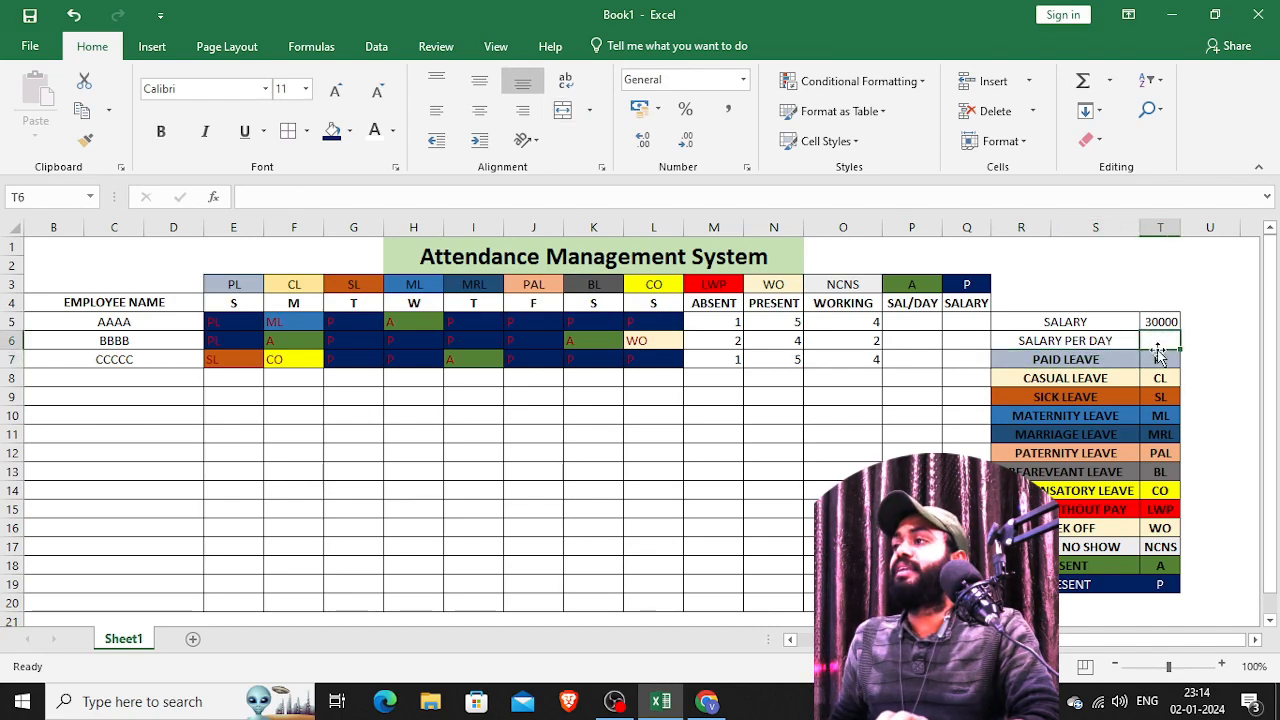
text(=)
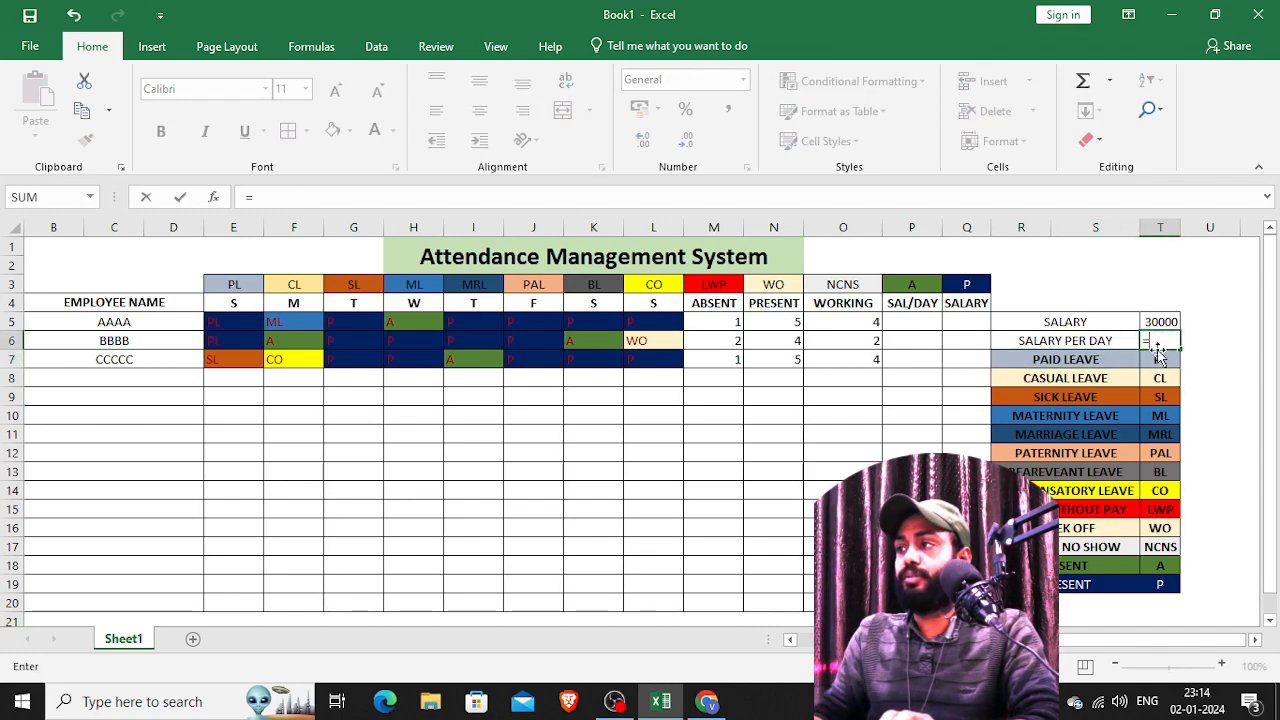
click(1160, 321)
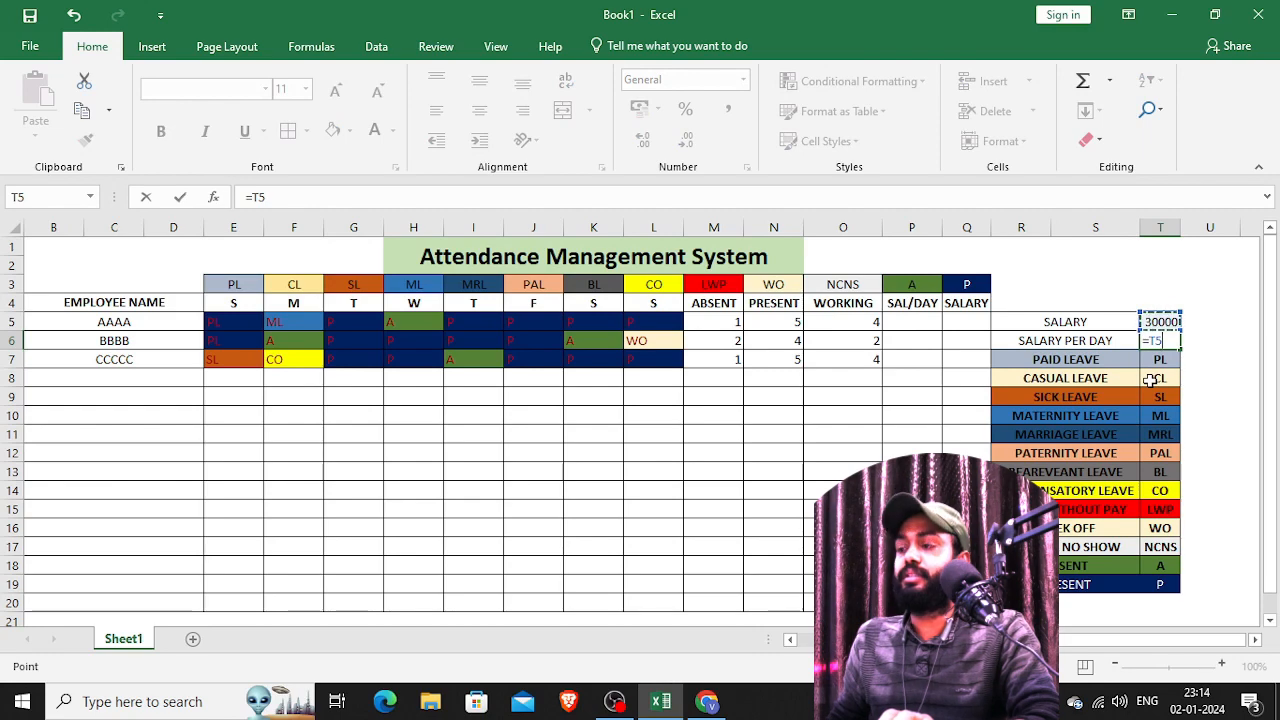
text(/30)
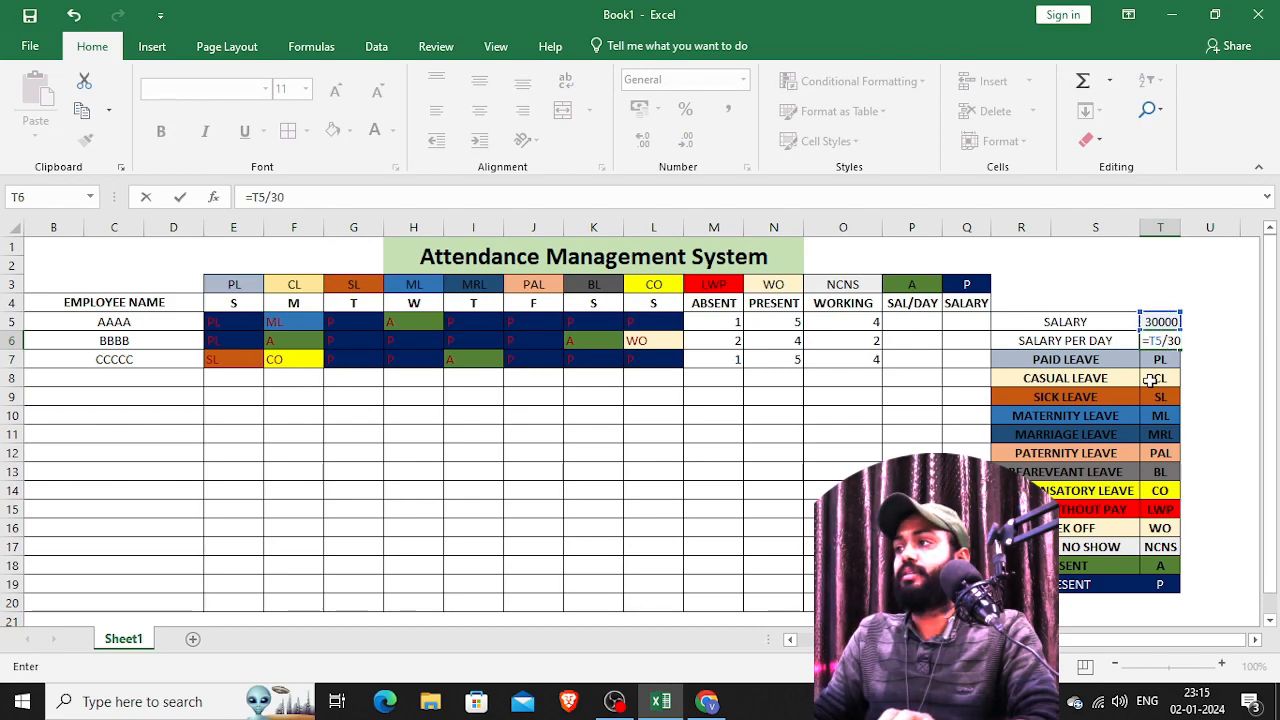
key(Return)
- Enter the formula =$T$6*O5 in P5 with an absolute reference to T6, and fill it down to P7
click(900, 322)
text(=T6*)
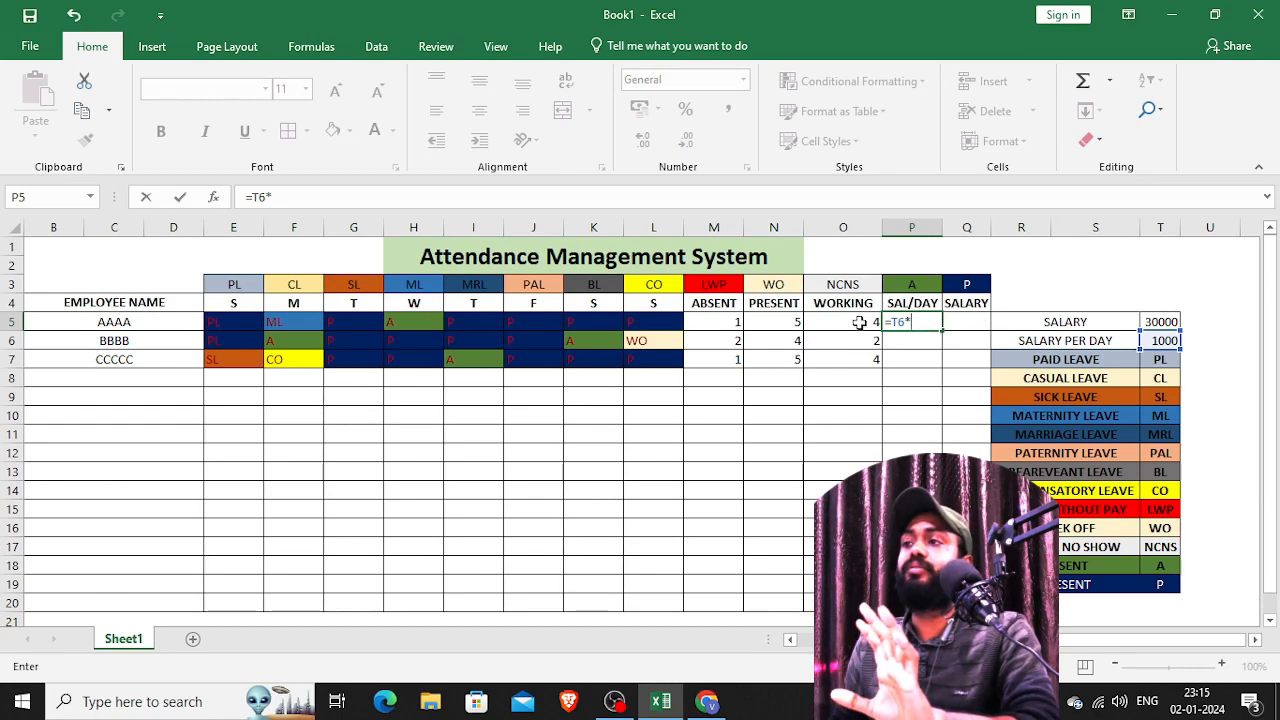
click(859, 322)
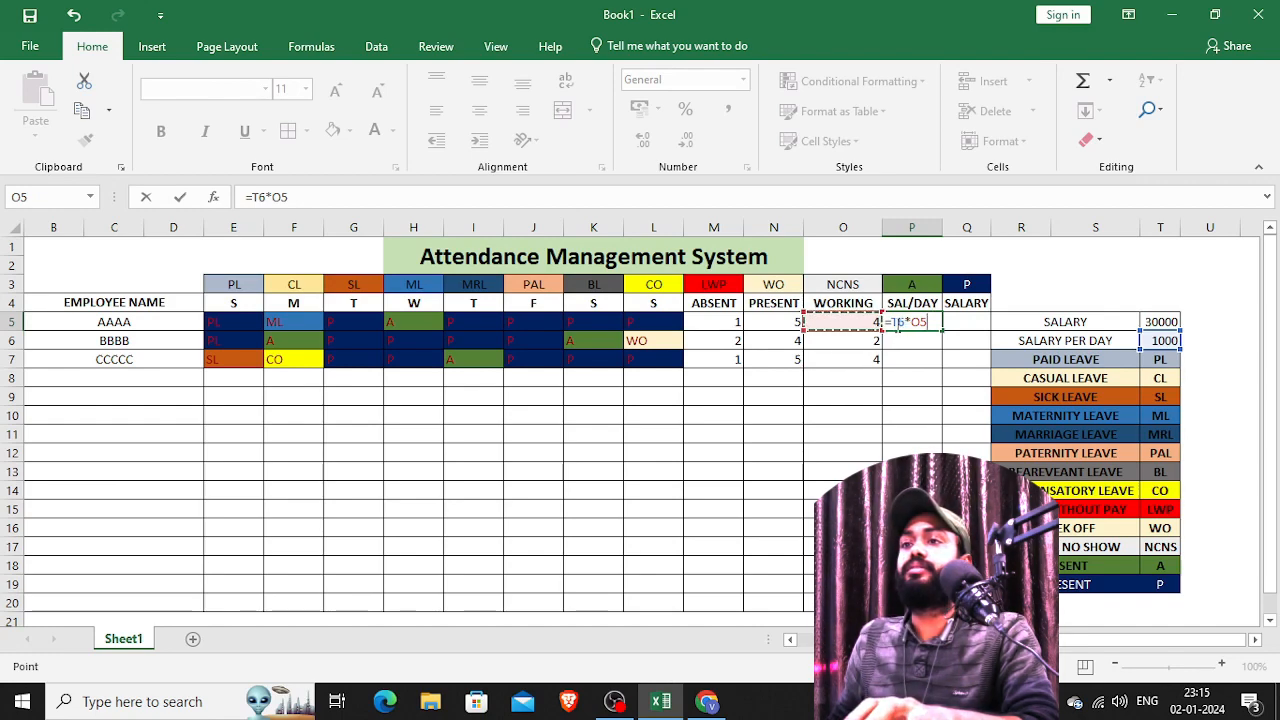
click(893, 322)
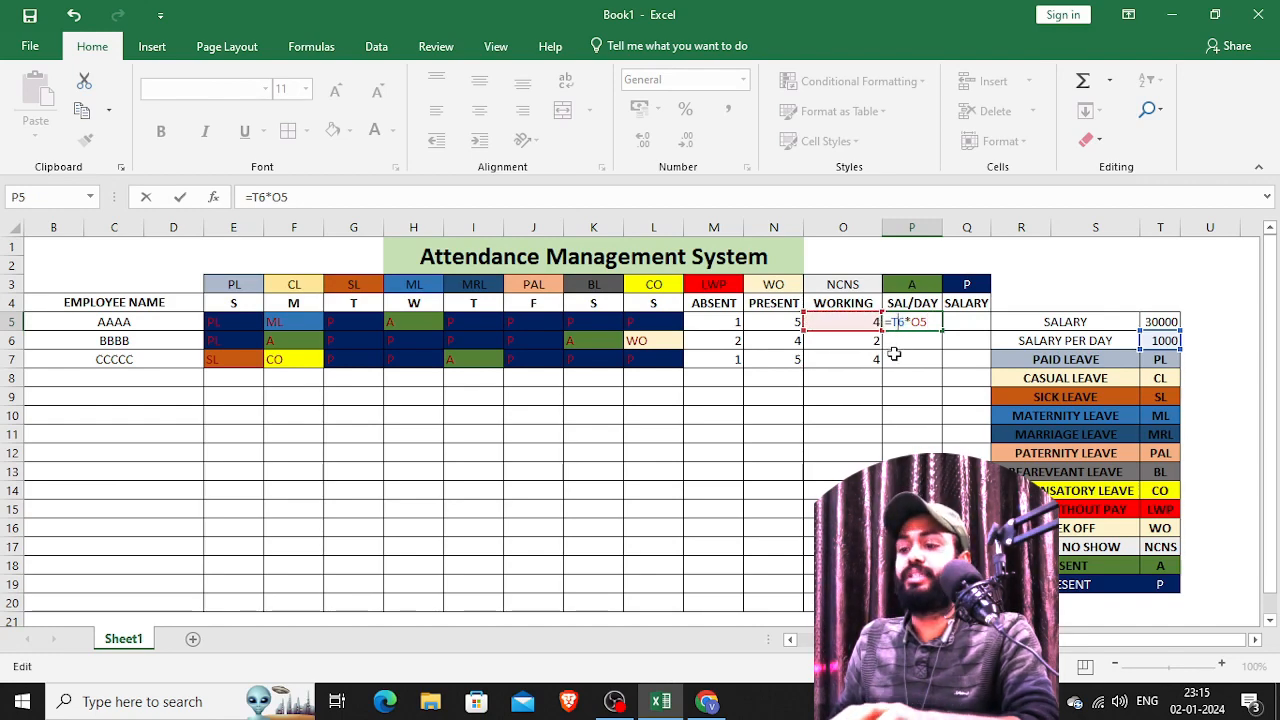
key(F4)
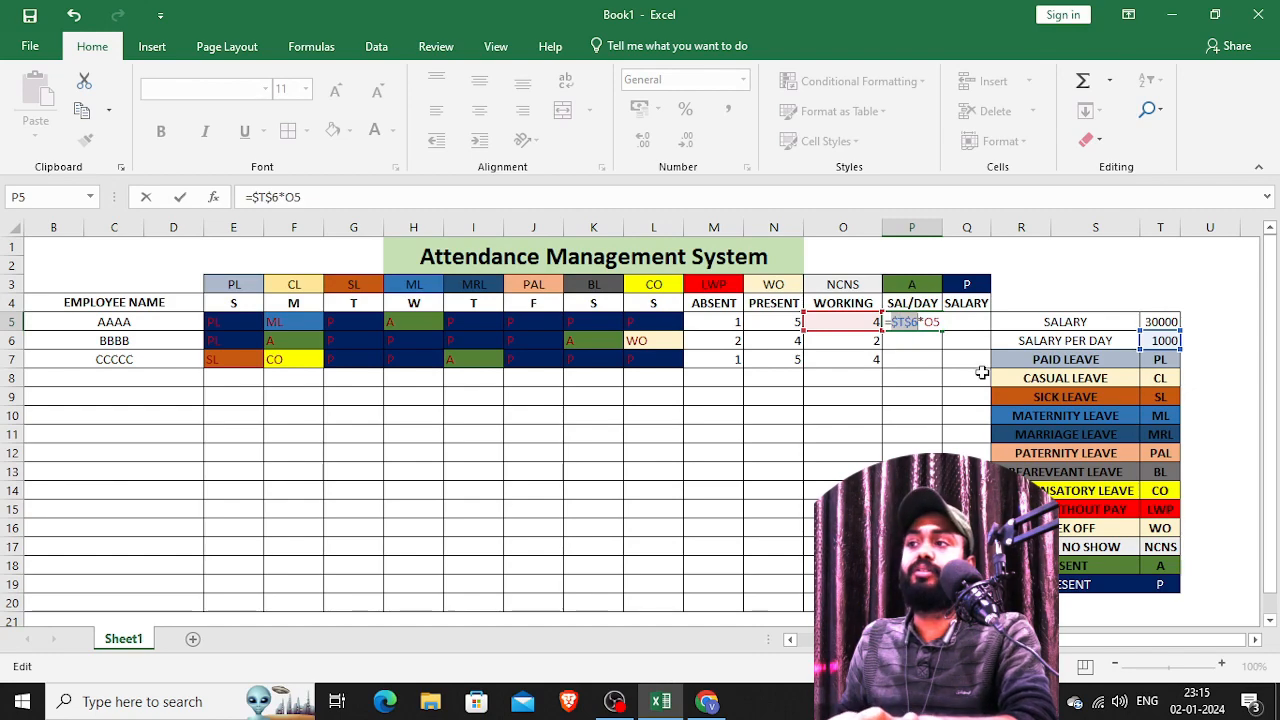
key(Return)
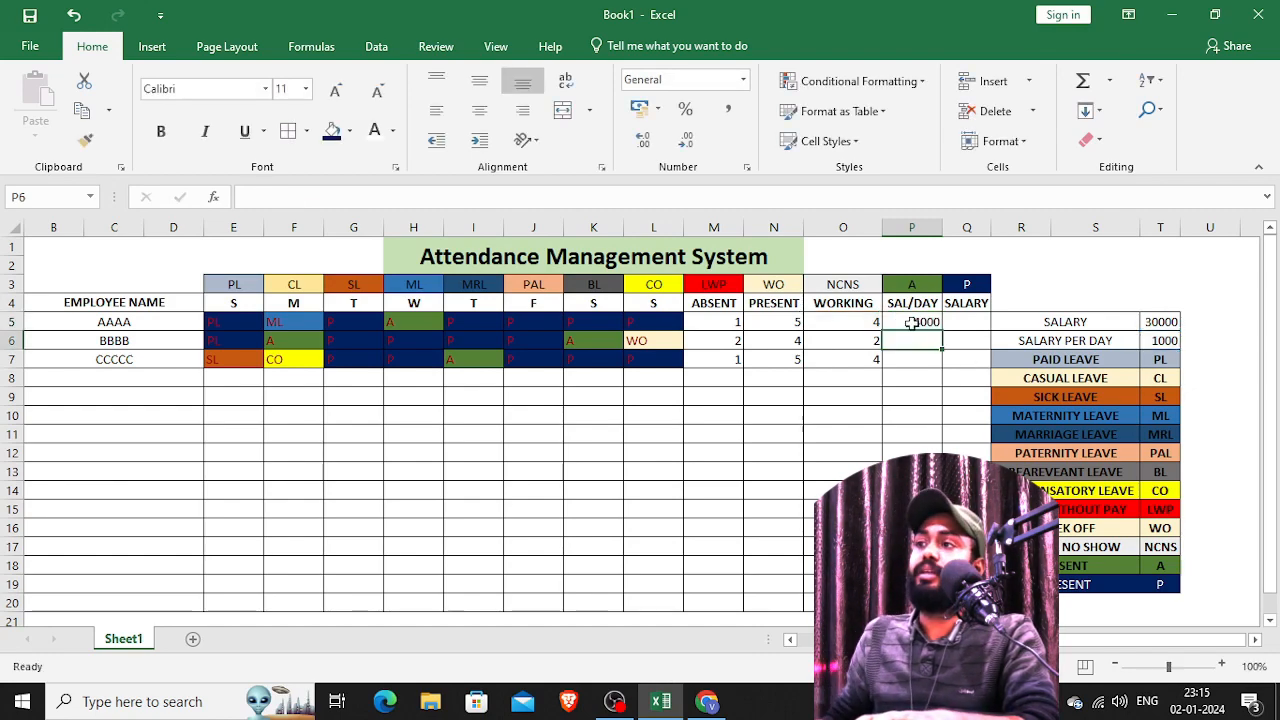
click(914, 323)
drag(942, 329, 943, 368)
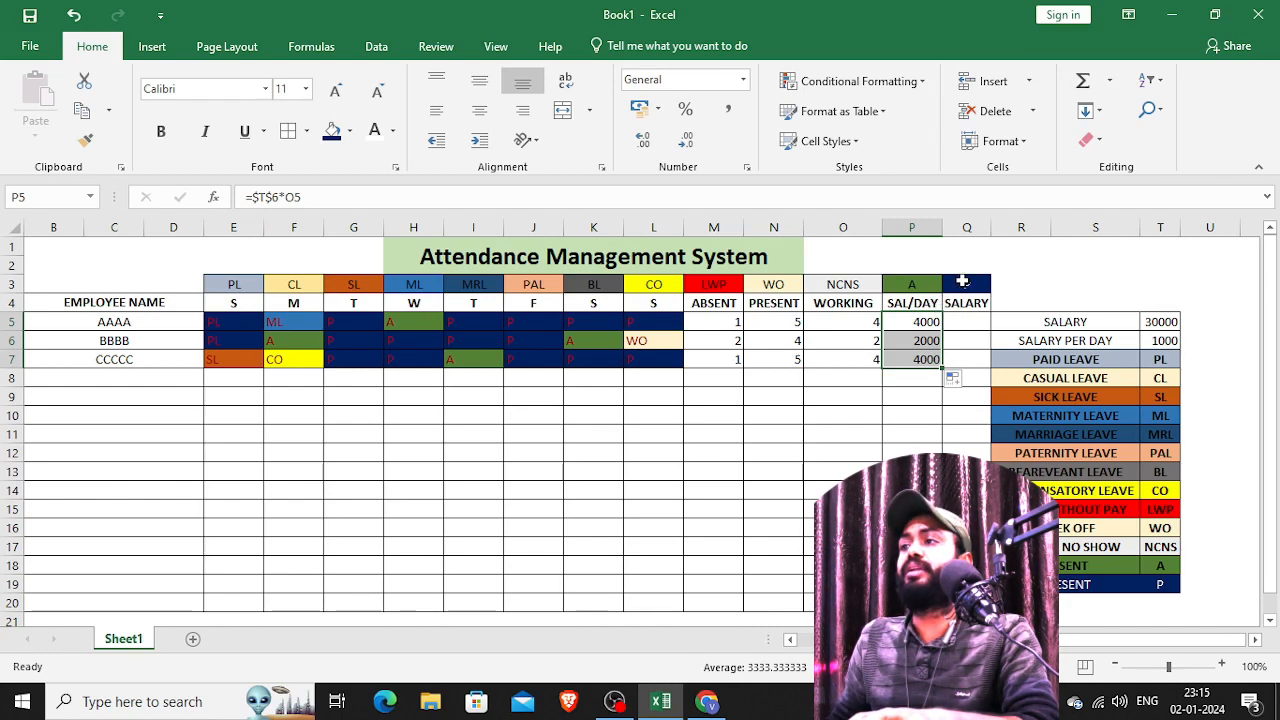
- Clear the SALARY header in Q4 and the contents of the column cells below it
drag(955, 303, 966, 603)
key(Delete)
click(966, 433)
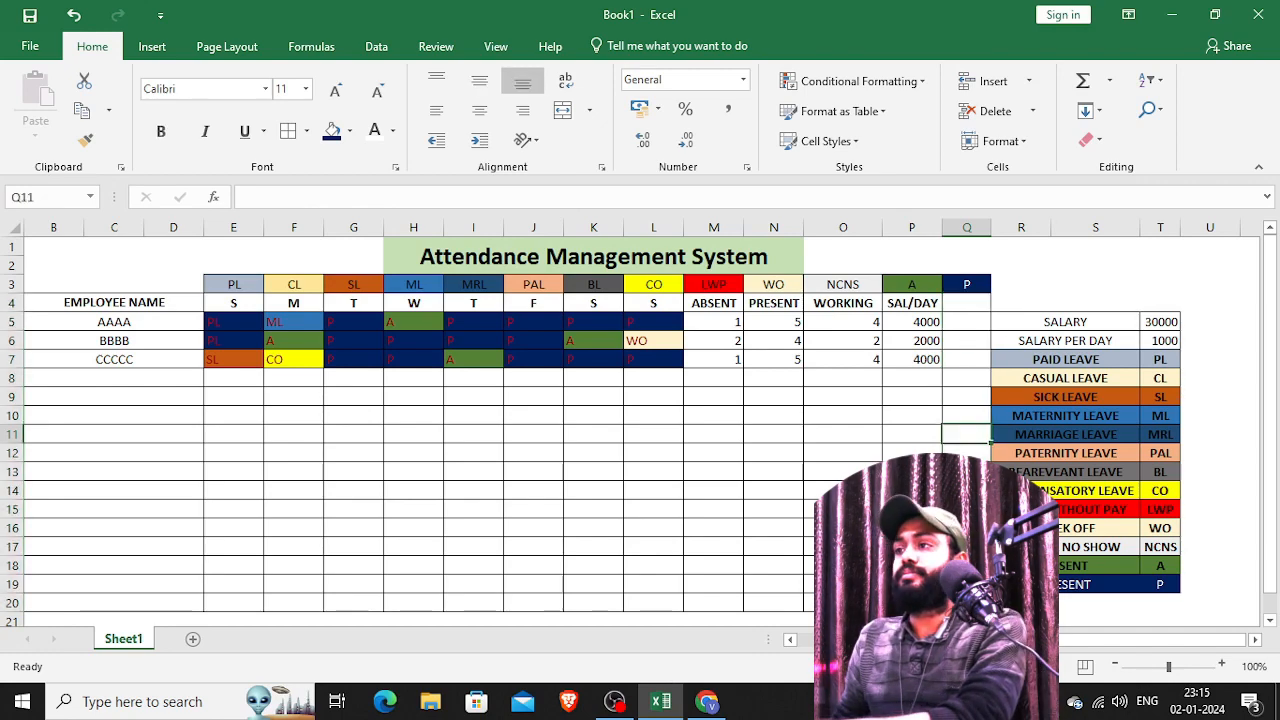
- Replace the SAL/DAY header in cell P4 with SALARY
click(905, 312)
click(908, 303)
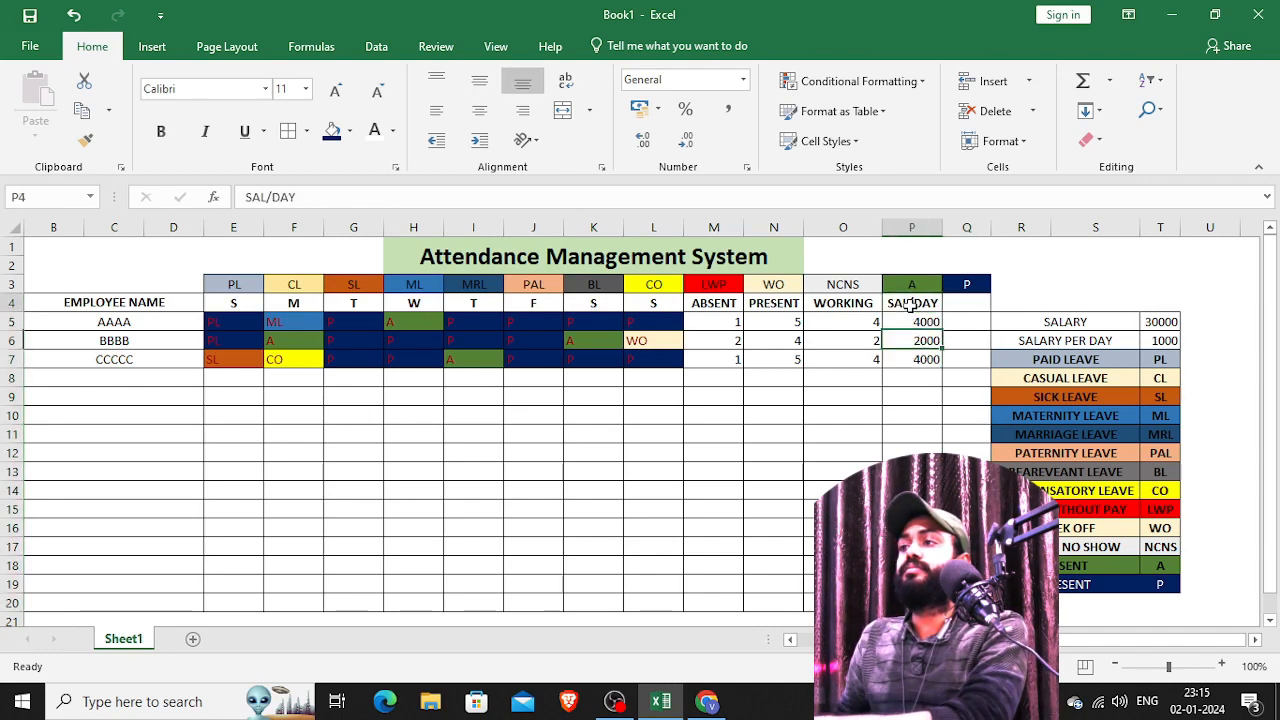
double_click(911, 304)
double_click(911, 304)
key(BackSpace)
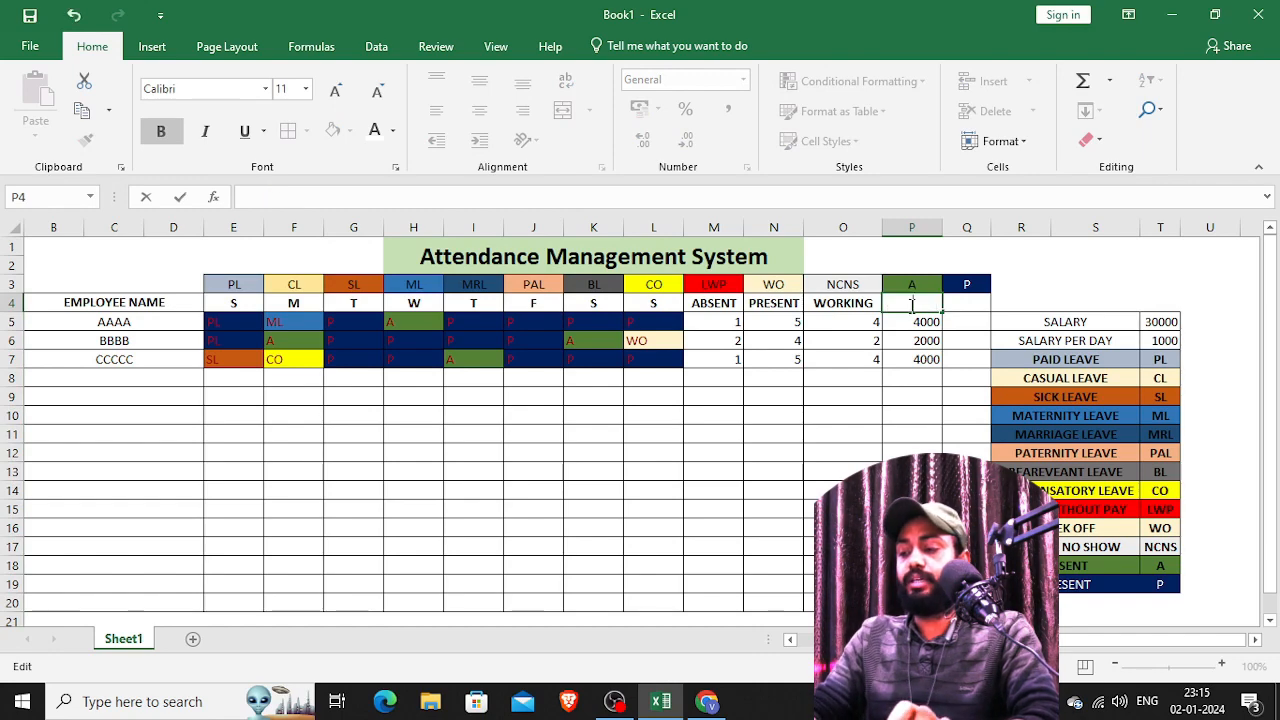
text(SAL)
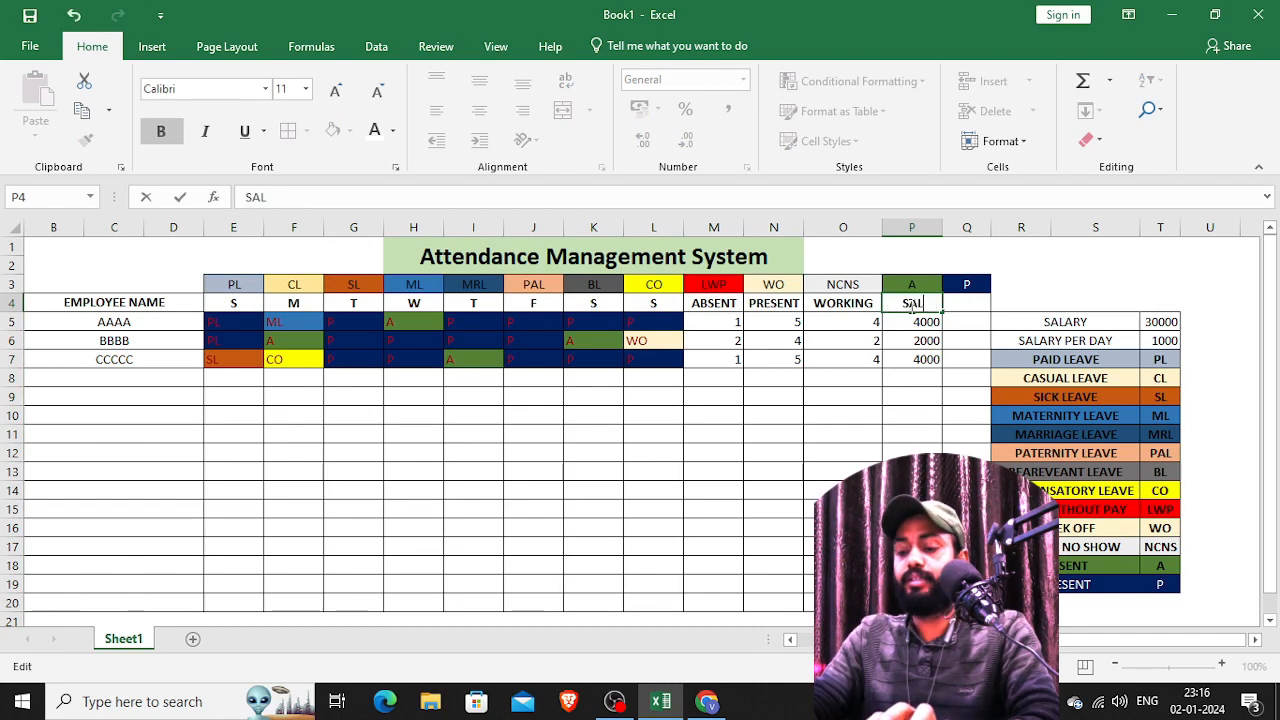
text(ARY)
key(Return)
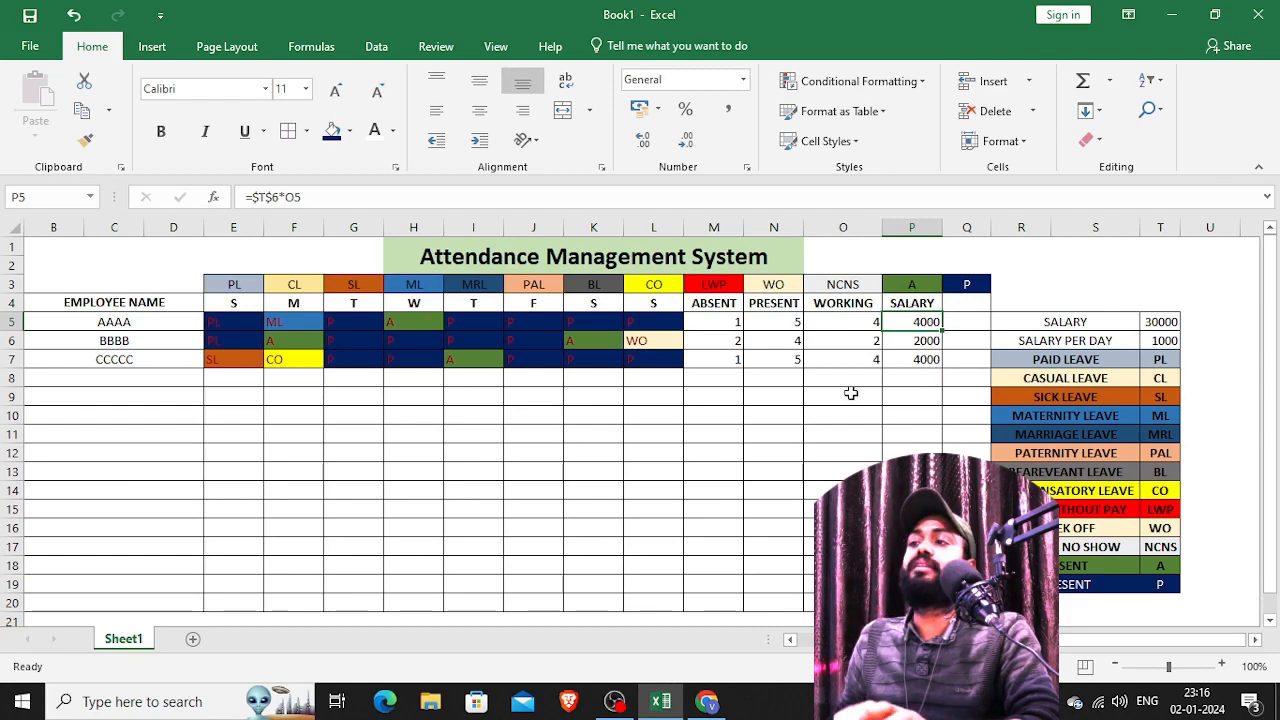
- Add a fourth employee named DDDDD in row 8 of the EMPLOYEE NAME column
click(232, 380)
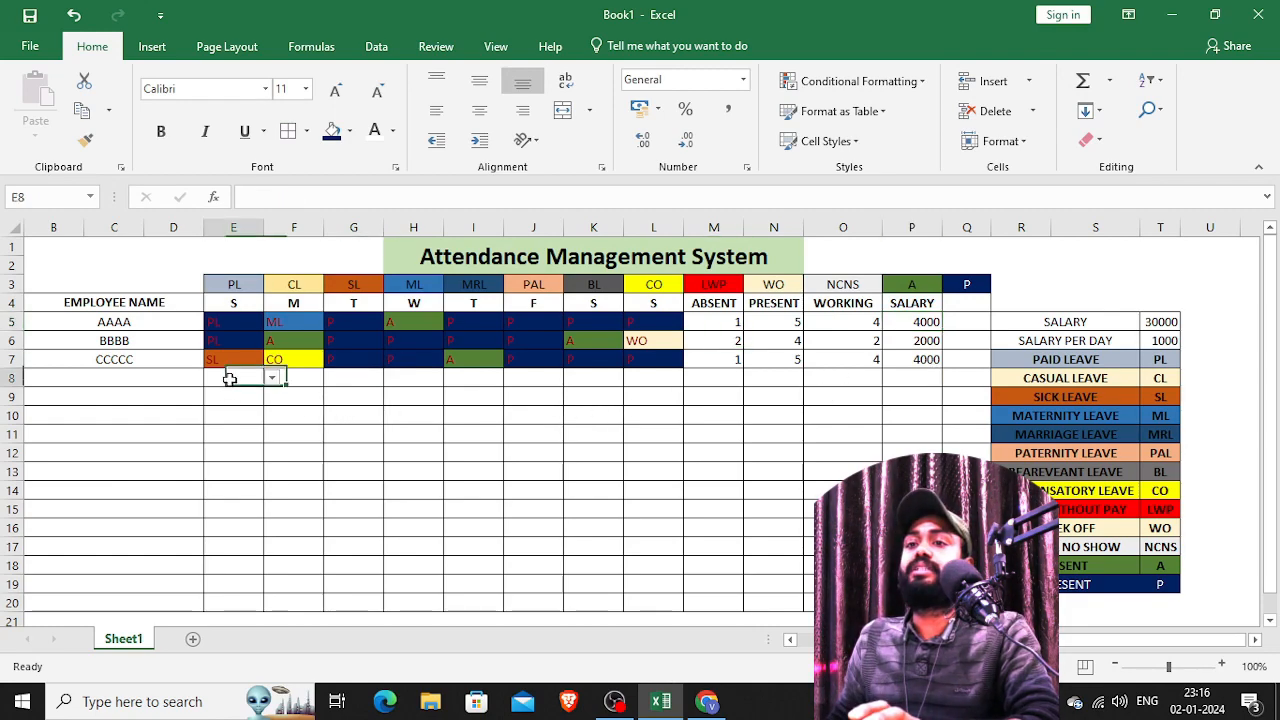
click(168, 381)
text(DDDD)
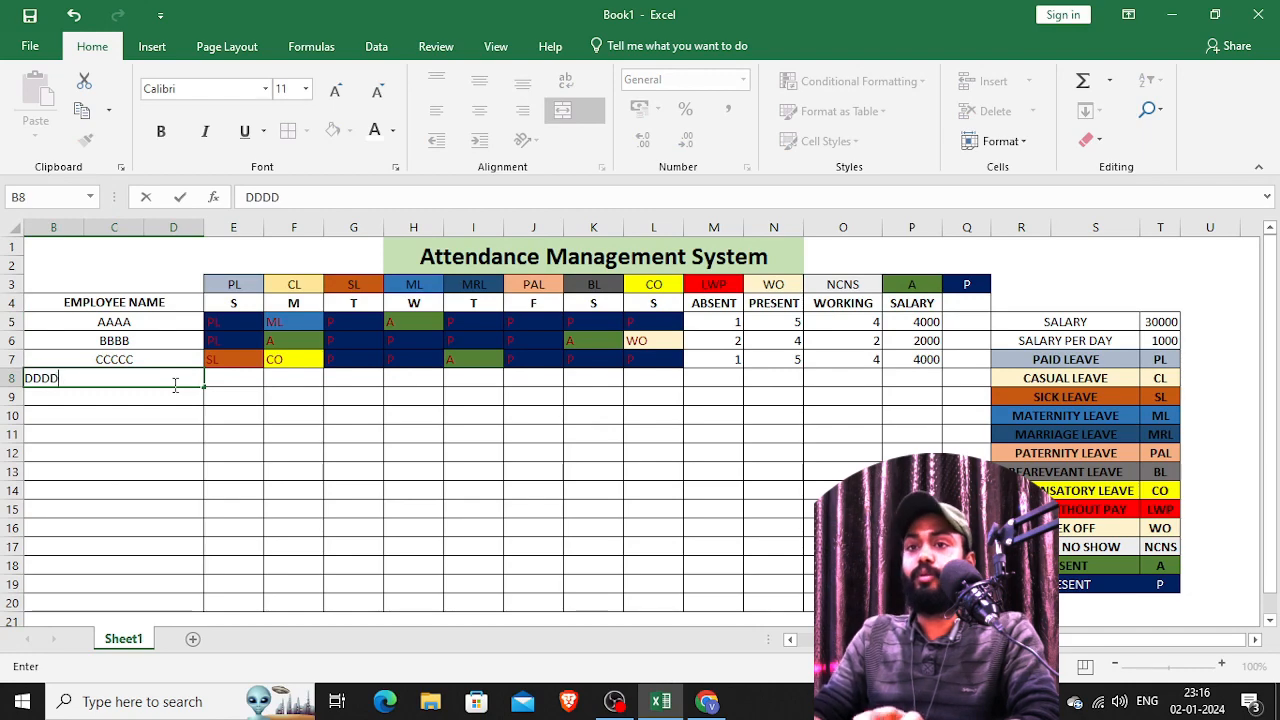
text(D)
- Mark DDDDD as P for every day of the week in cells E8 to L8
click(248, 376)
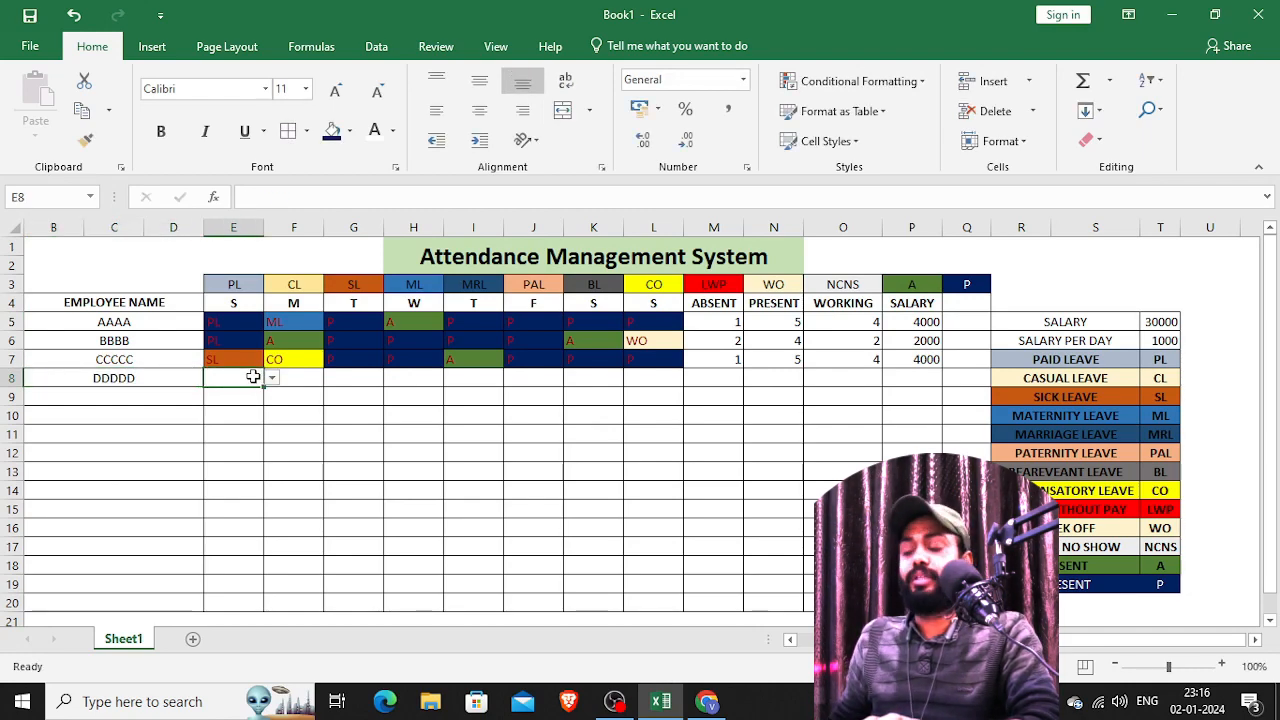
text(PL)
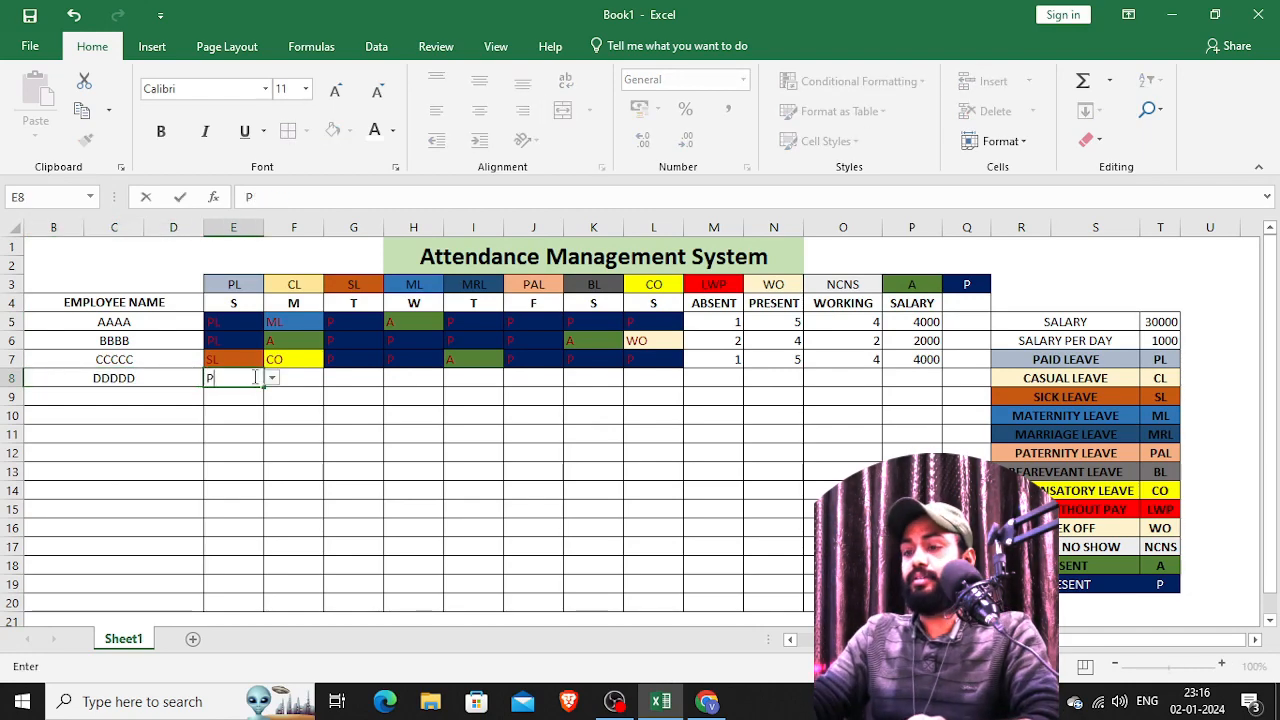
key(BackSpace)
key(Tab)
text(P)
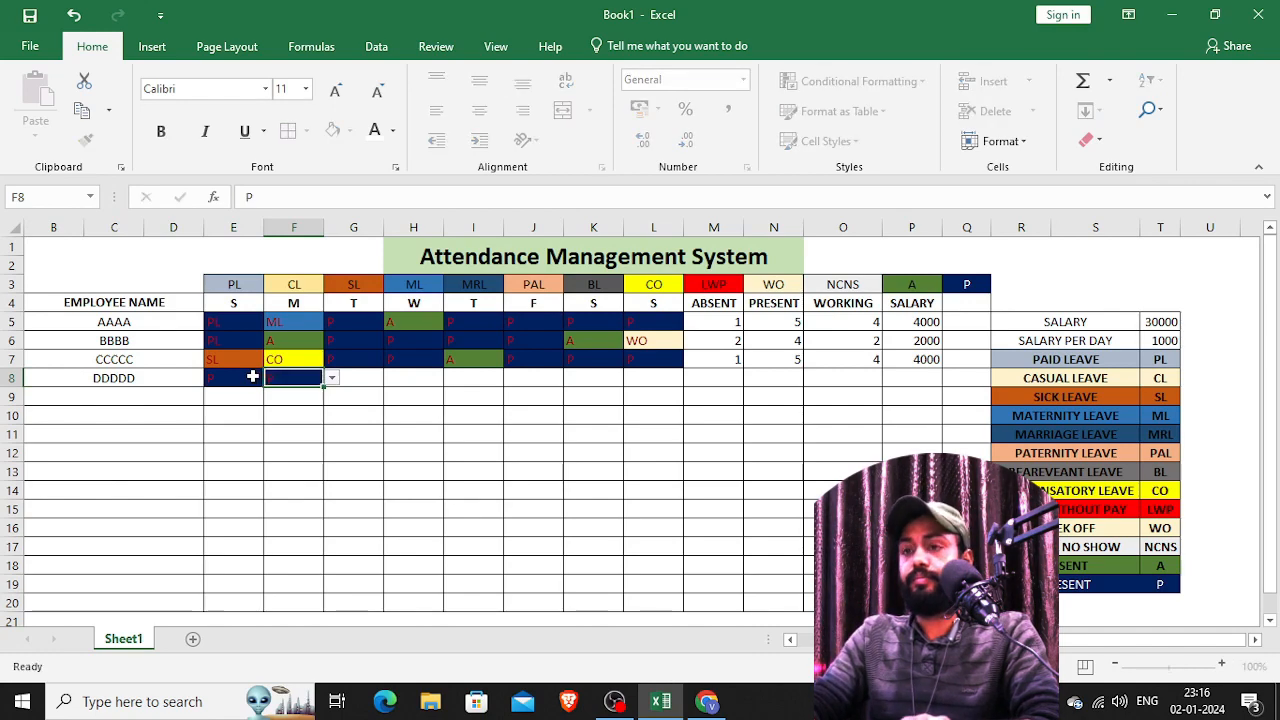
key(Tab)
text(P)
key(Tab)
text(P)
key(Tab)
text(P)
key(Tab)
text(P)
key(Tab)
key(Tab)
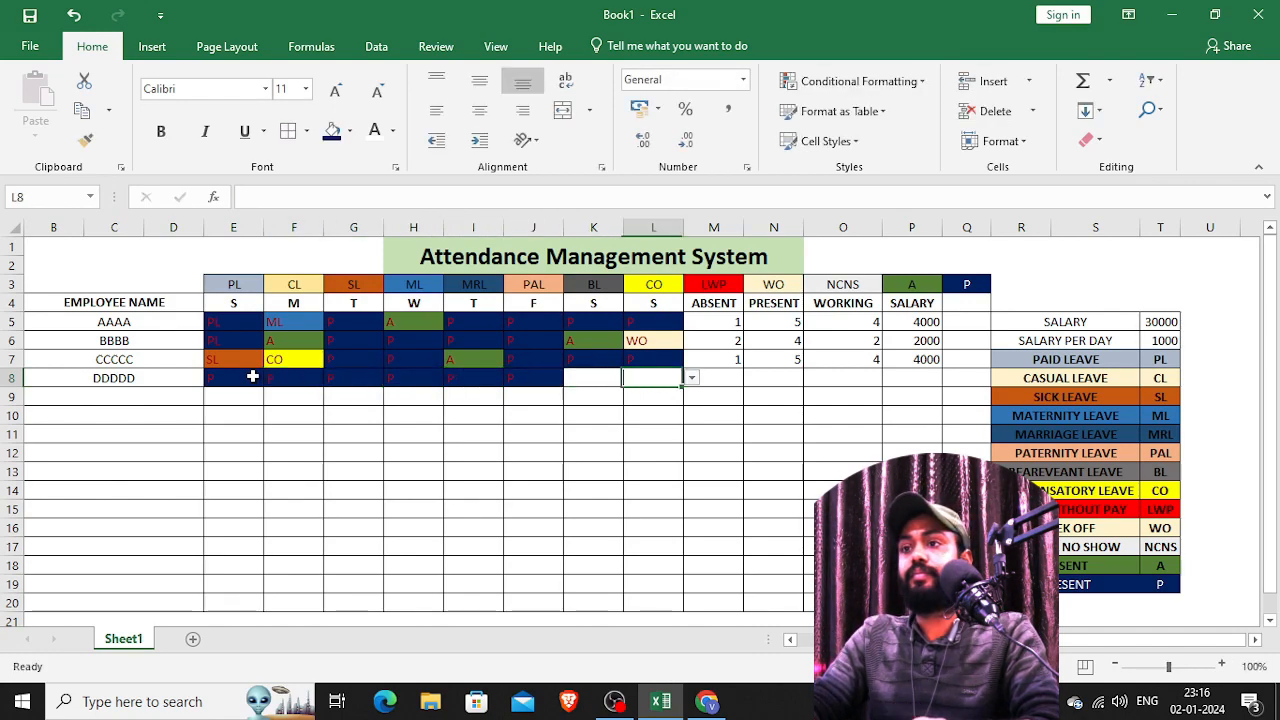
text(P)
key(Tab)
key(Tab)
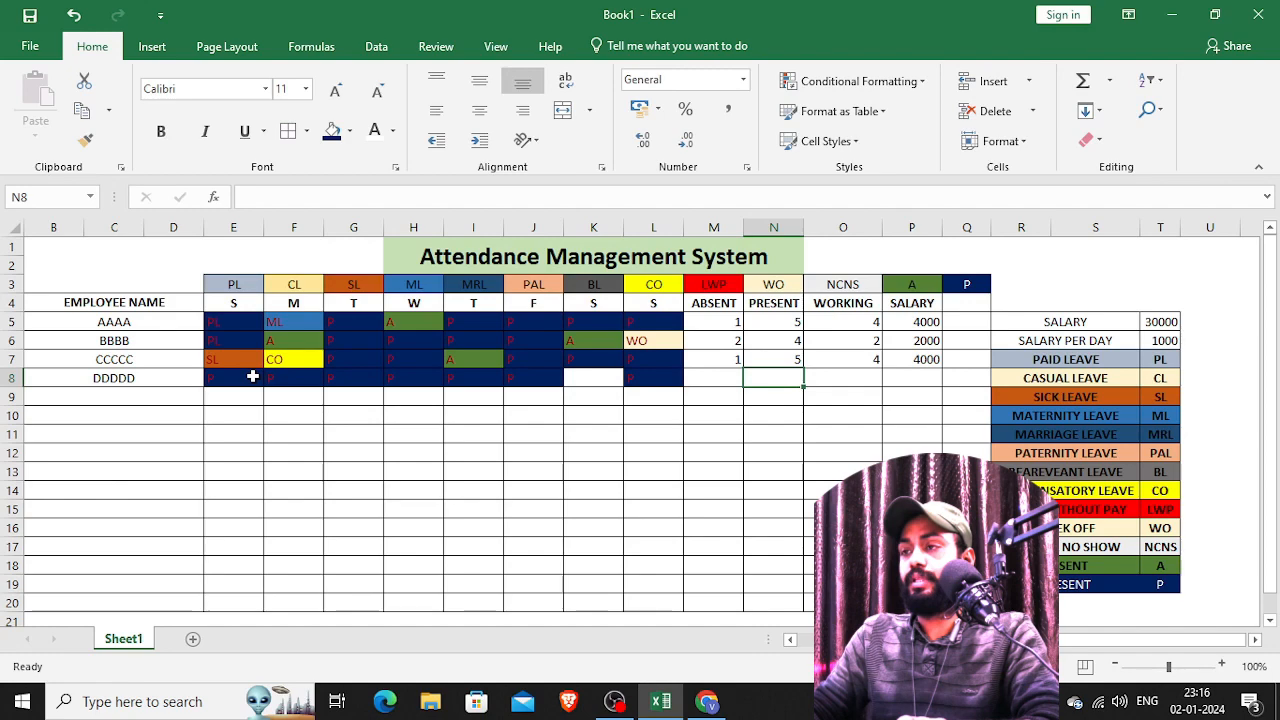
key(Left)
key(Left)
key(Left)
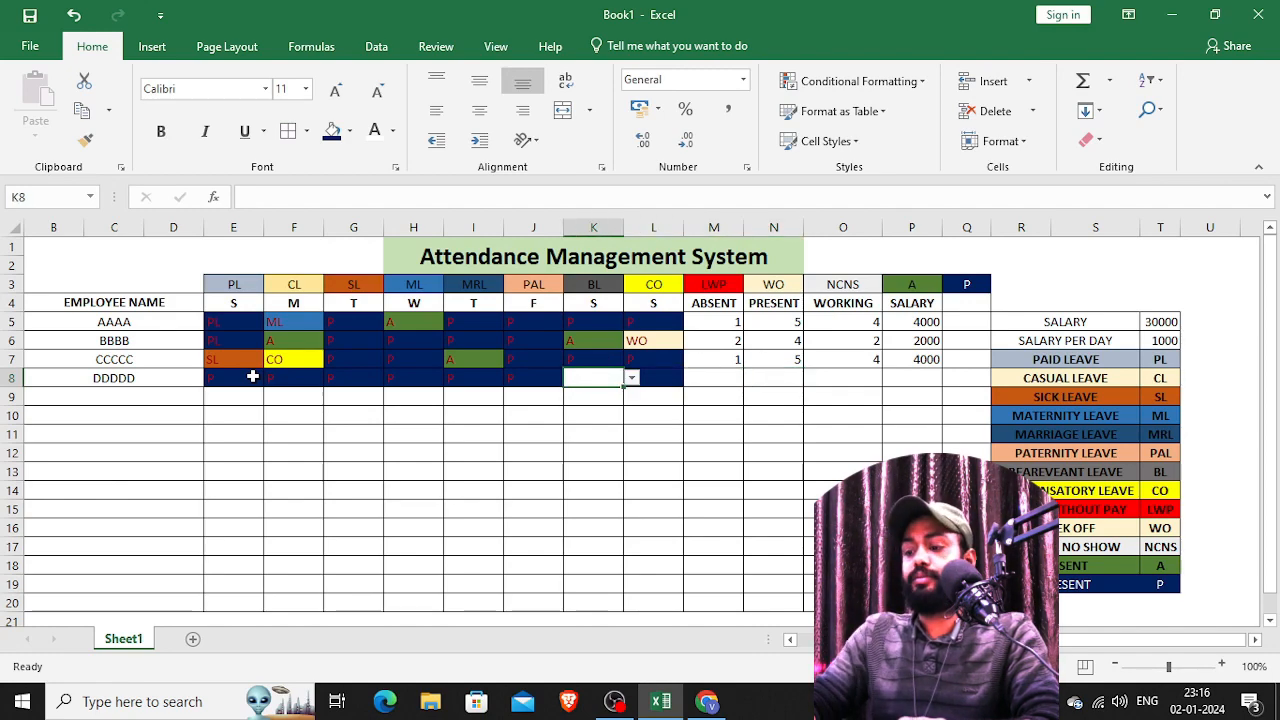
text(P)
key(Tab)
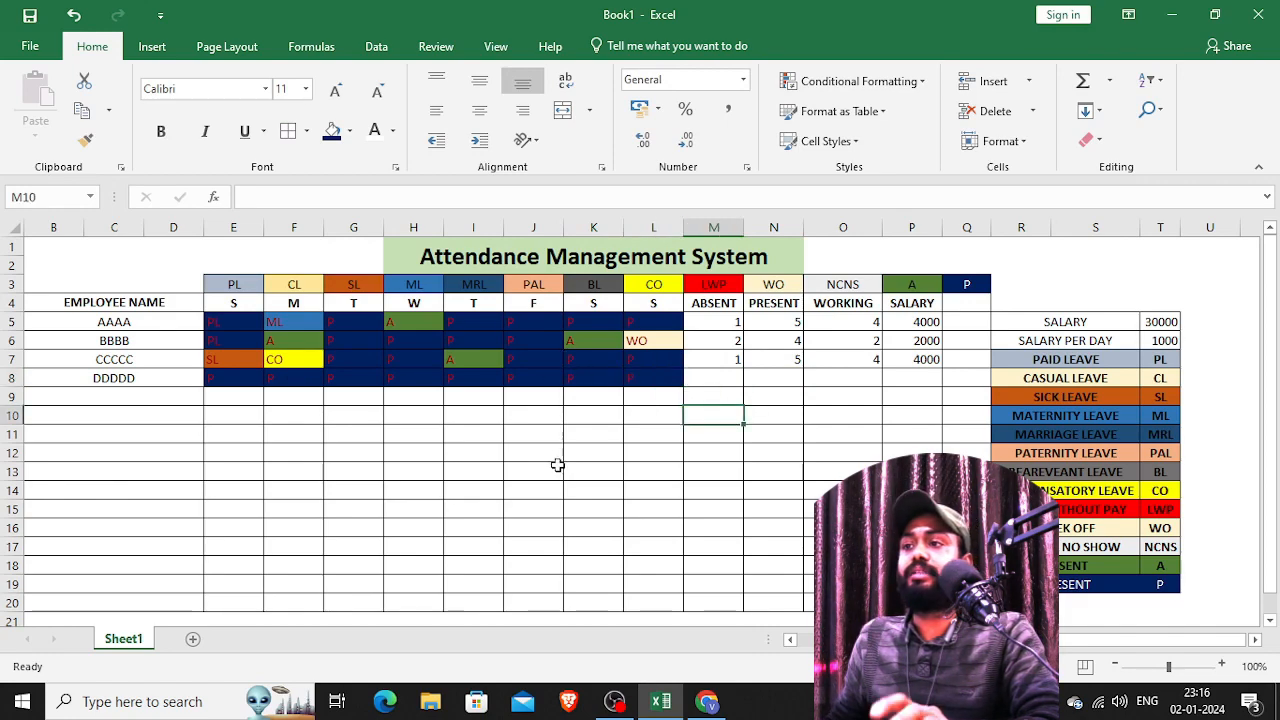
- Fill the ABSENT count formula from M7 down to M20
drag(735, 380, 910, 566)
click(714, 361)
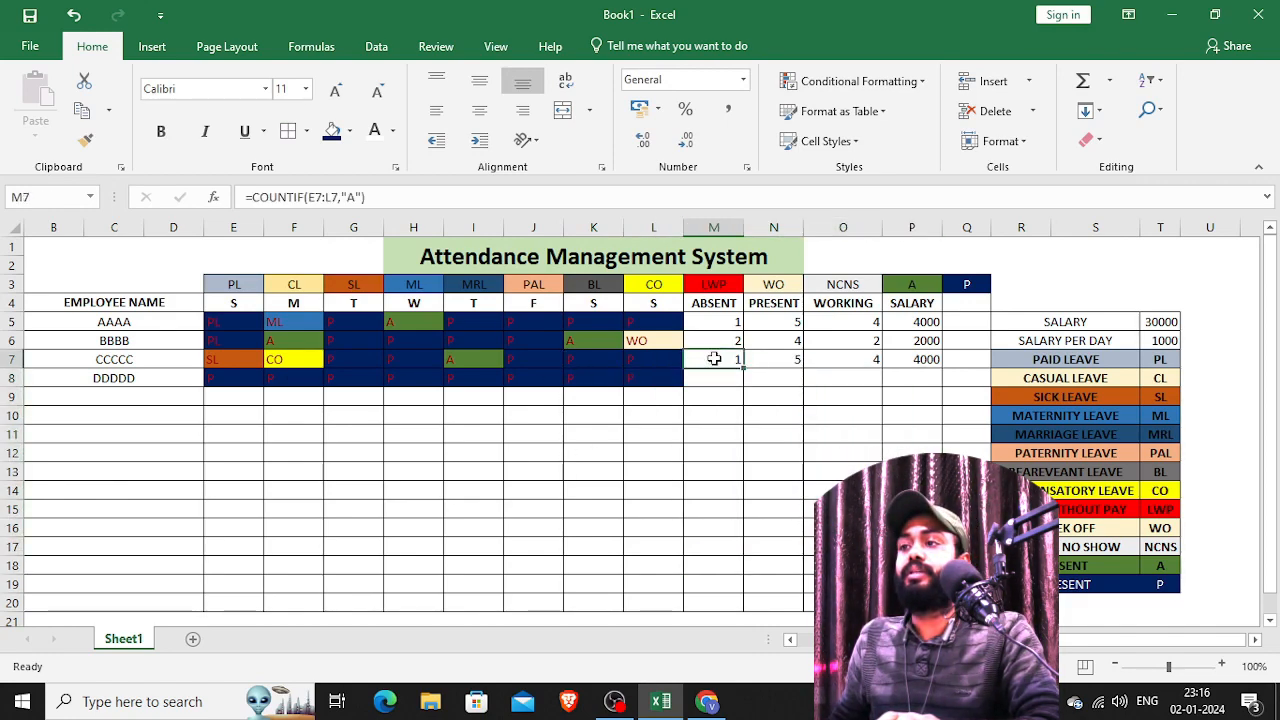
drag(743, 368, 744, 608)
- Fill the PRESENT, WORKING and SALARY formulas from row 7 down to row 20
click(795, 358)
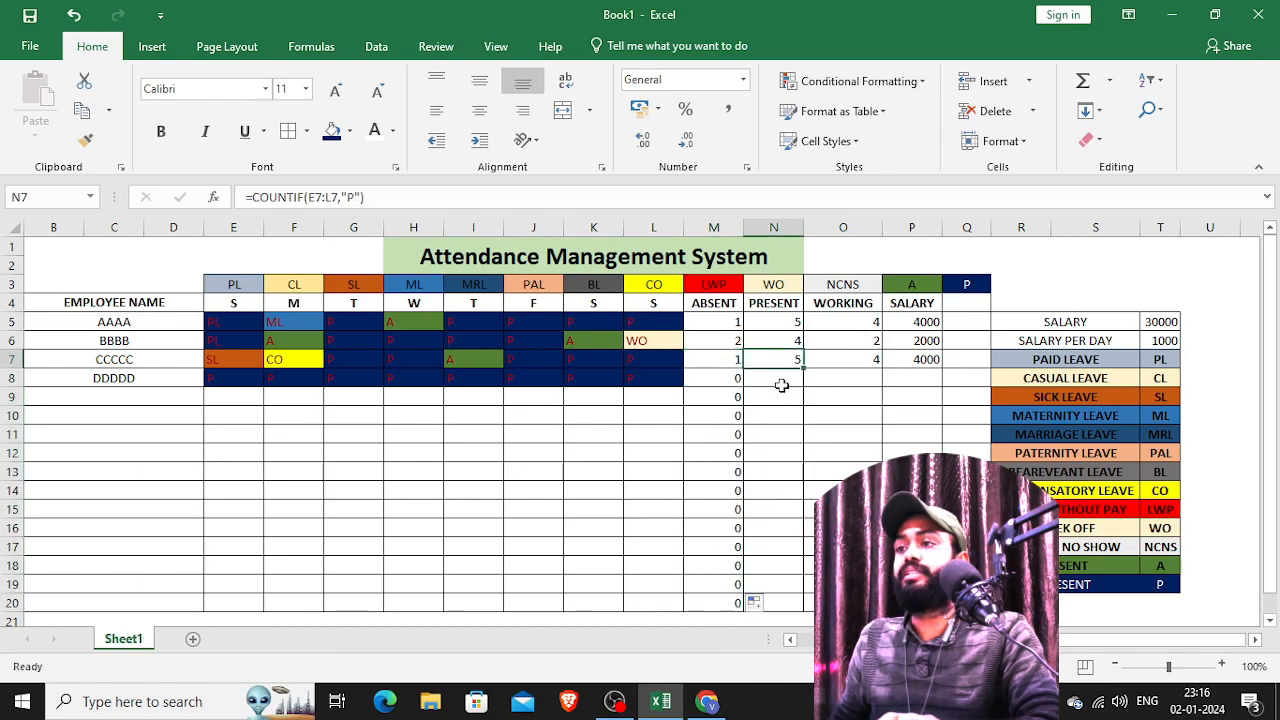
drag(797, 369, 797, 608)
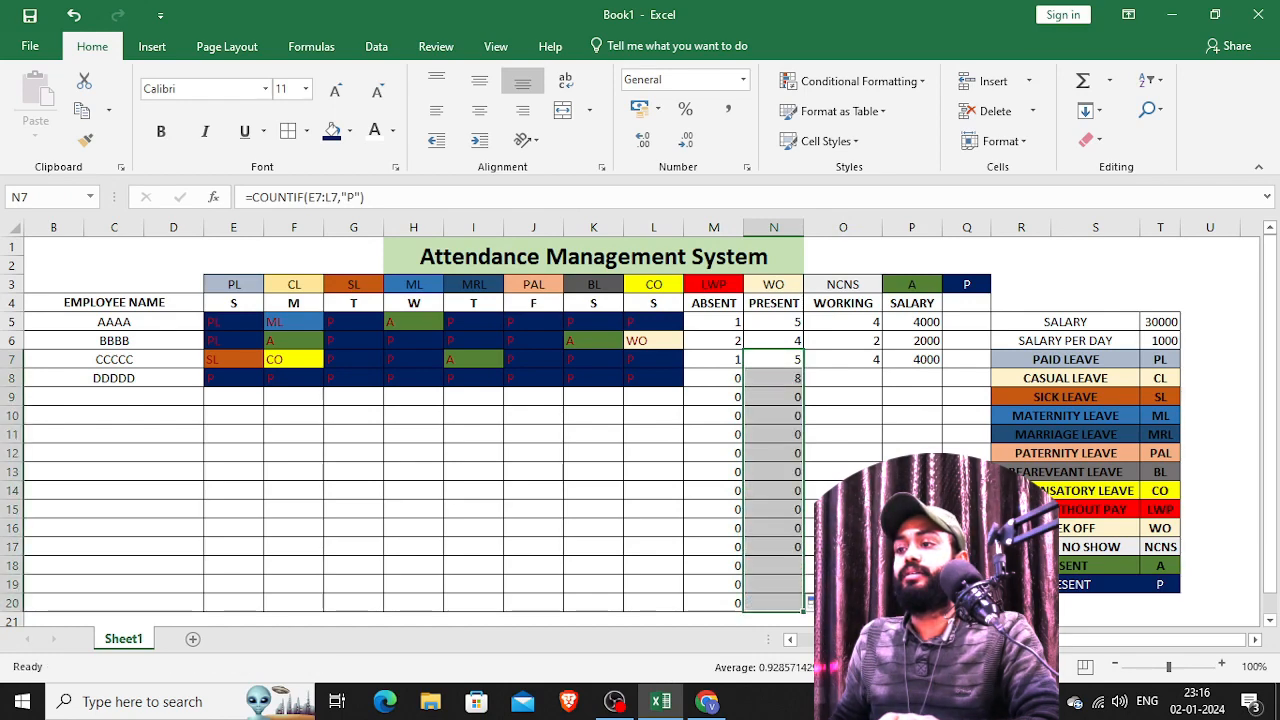
click(877, 362)
drag(883, 368, 883, 600)
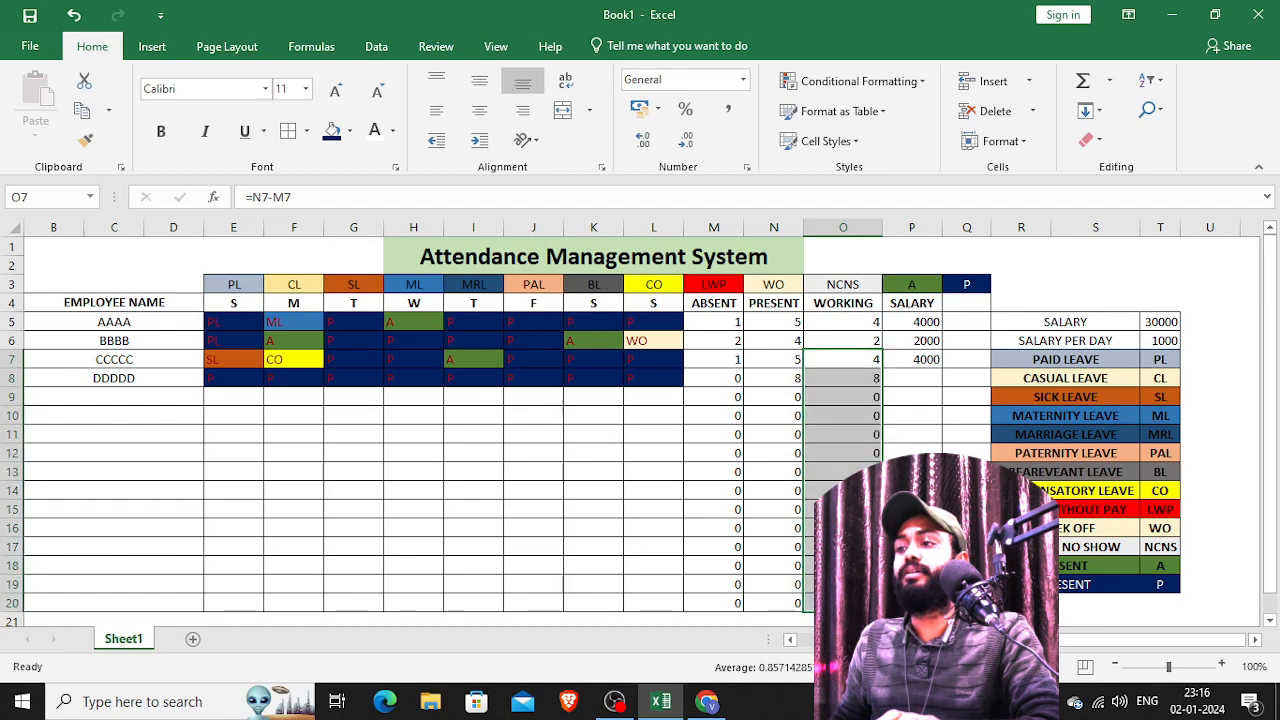
click(923, 359)
drag(940, 368, 890, 605)
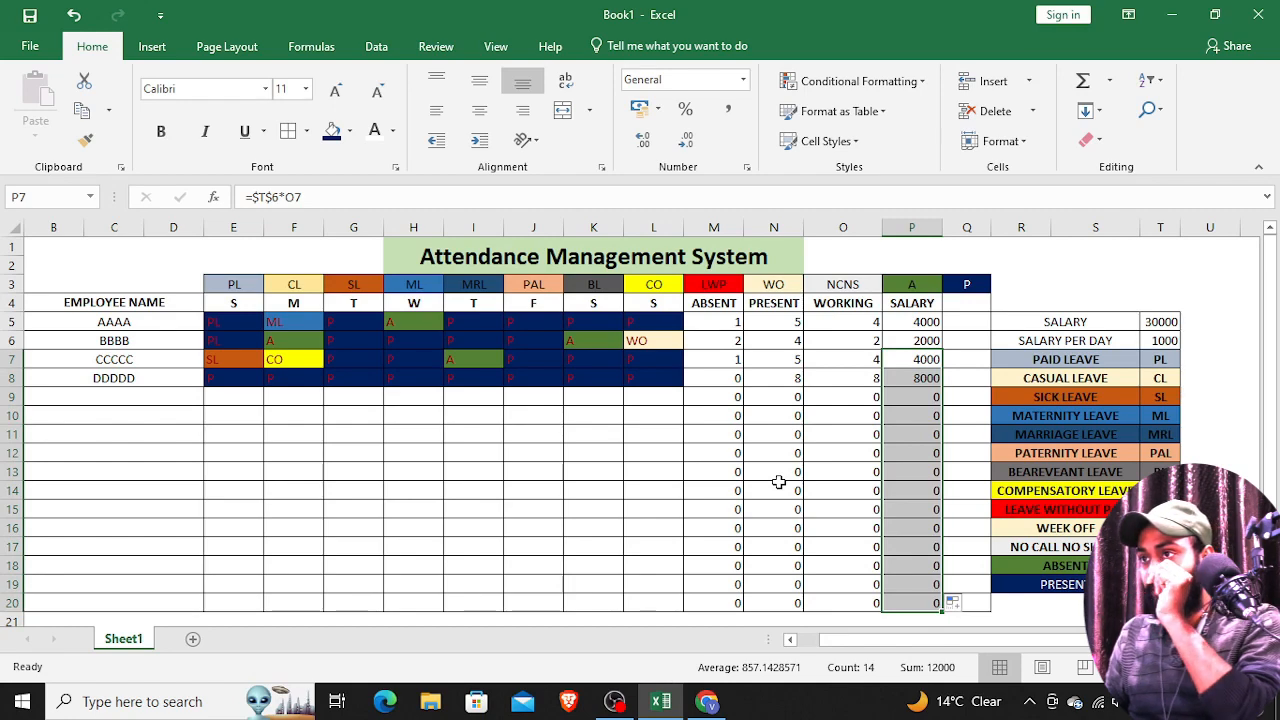
- Add a fifth employee named EEEEEE in row 9 of the EMPLOYEE NAME column
click(154, 401)
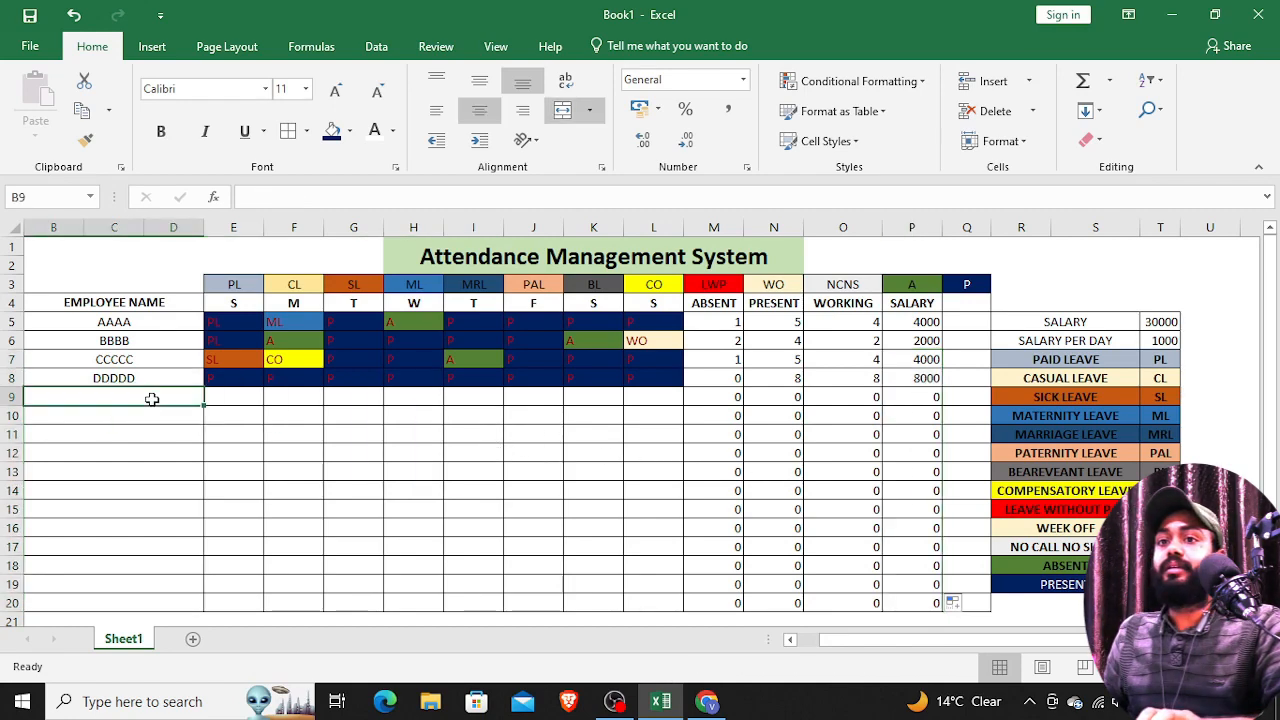
text(EEEE)
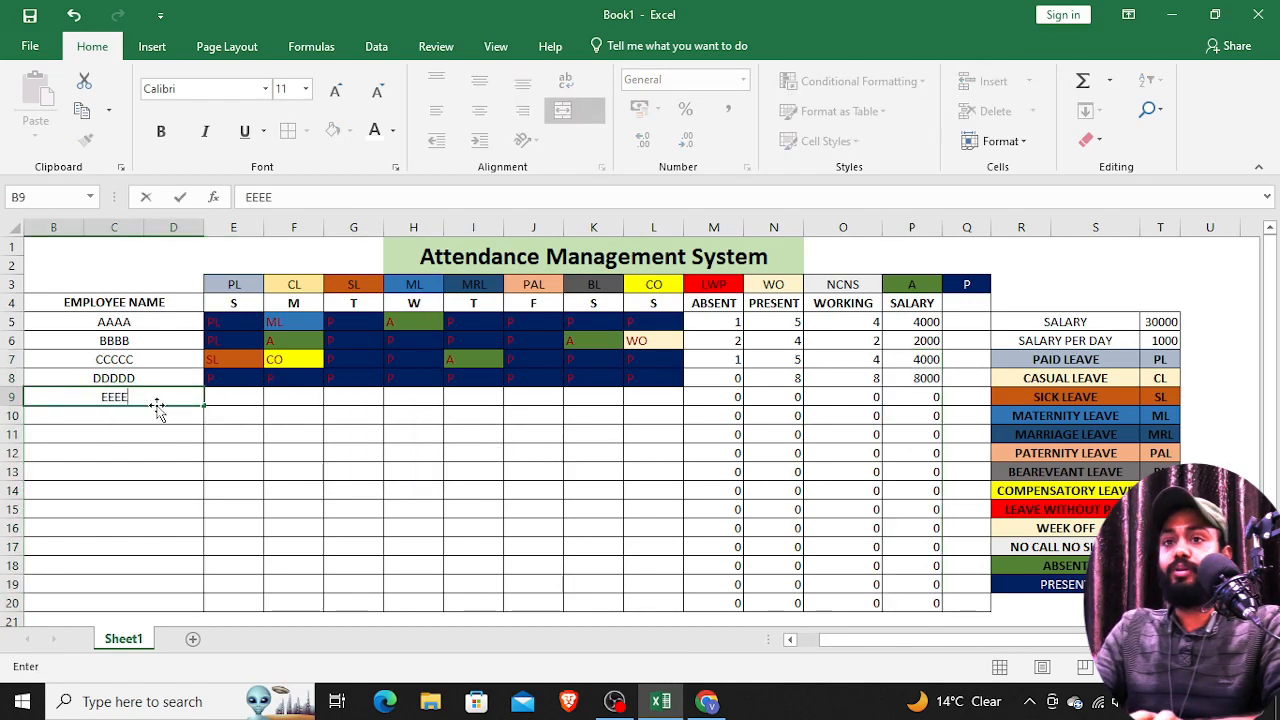
text(EE)
key(Tab)
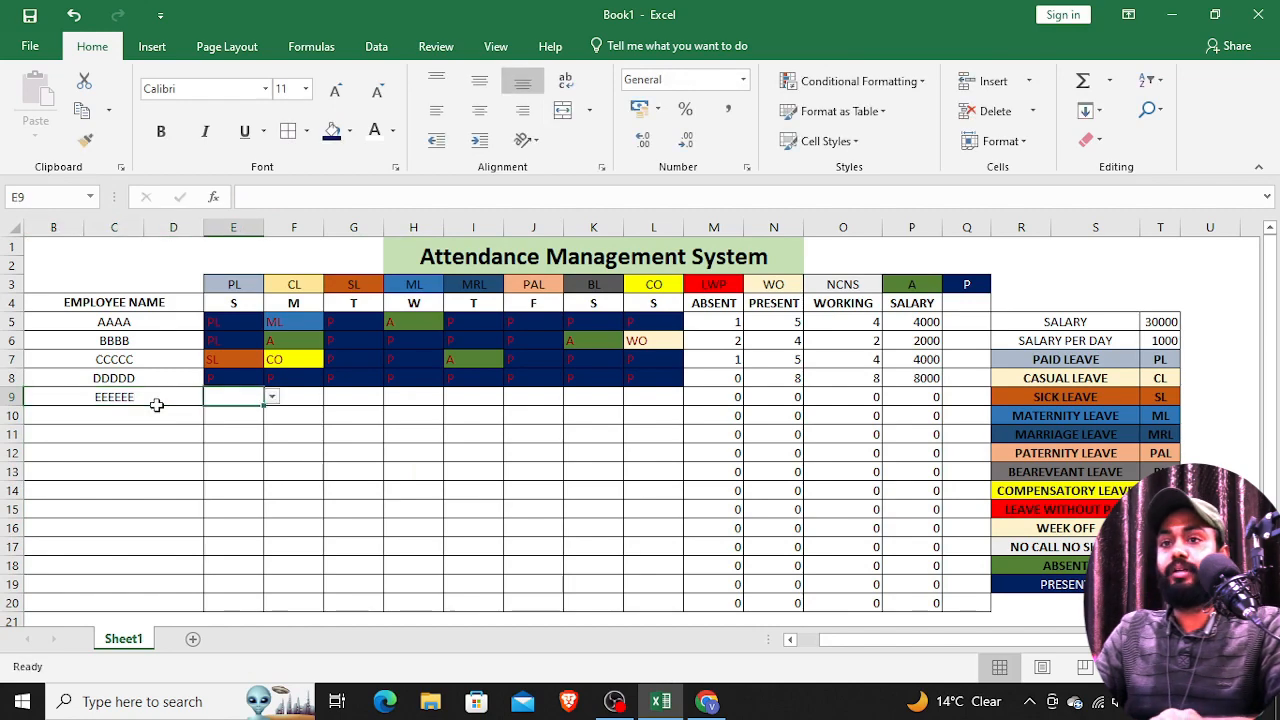
- Mark EEEEEE as A for the first four days in cells E9 to H9
text(A)
key(Tab)
text(A)
key(Tab)
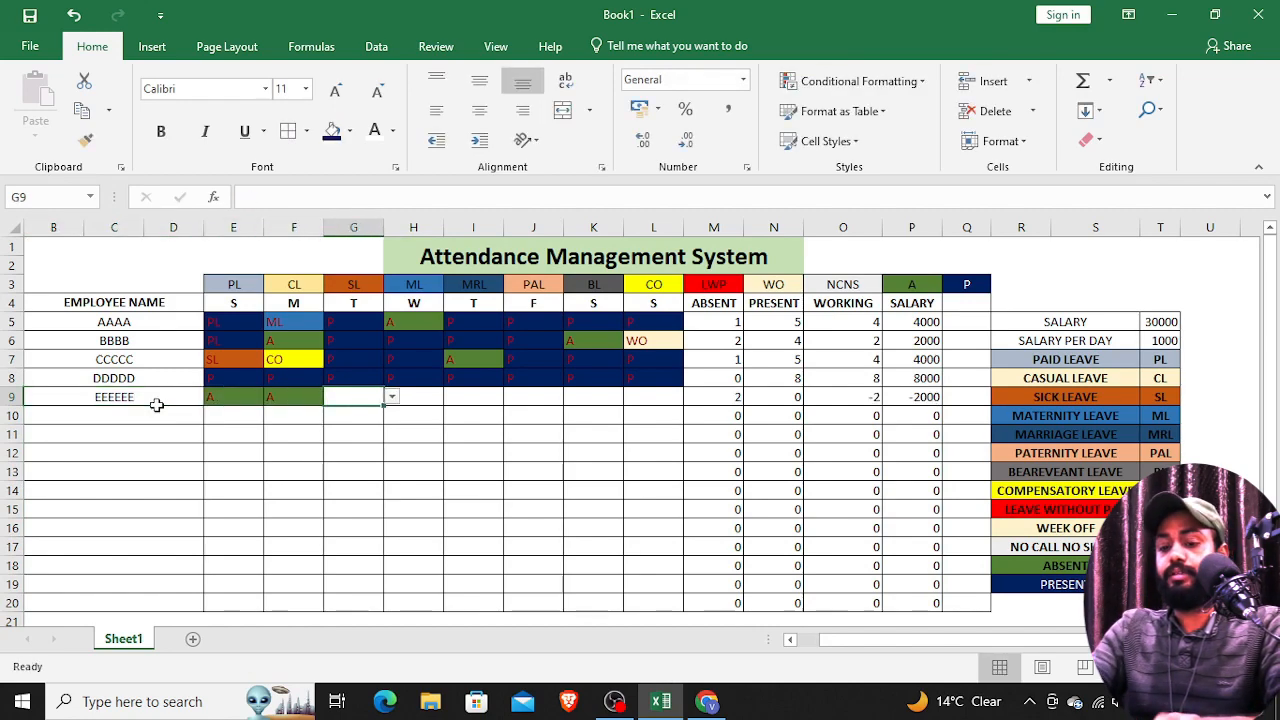
text(A)
key(Tab)
text(A)
key(Tab)
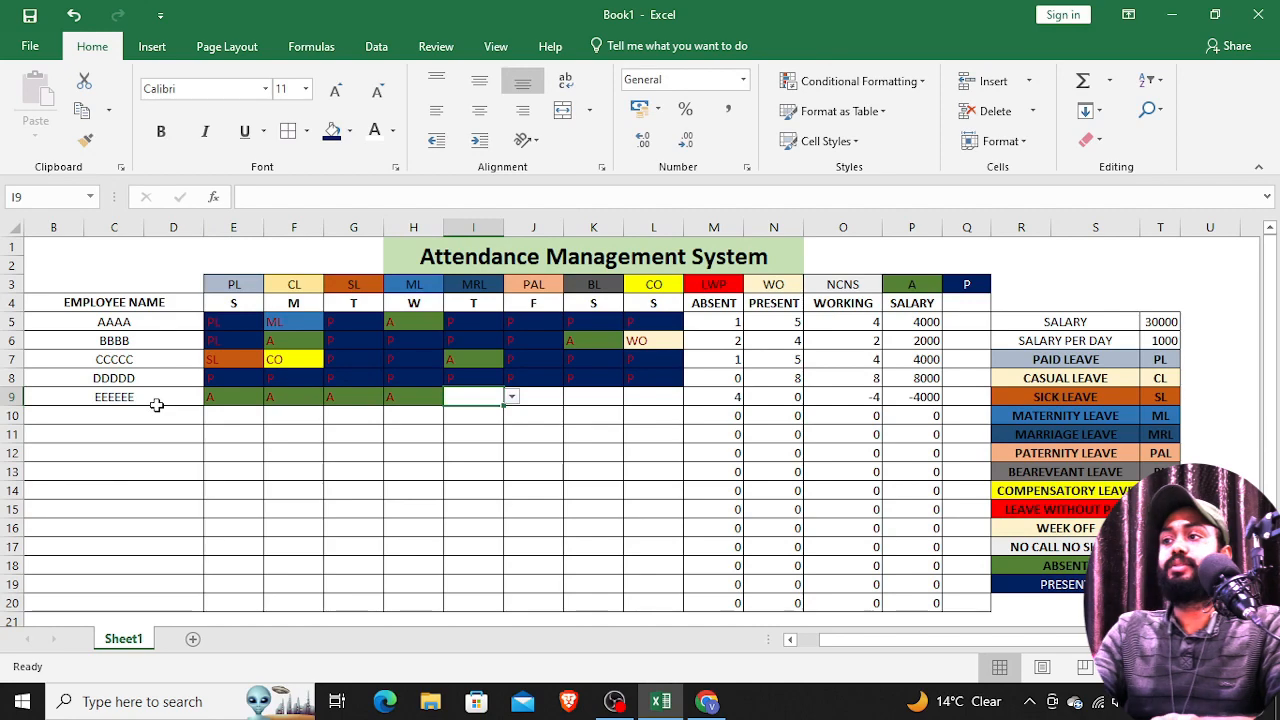
- Mark EEEEEE as P for the remaining four days in cells I9 to L9
text(P)
key(Tab)
text(P)
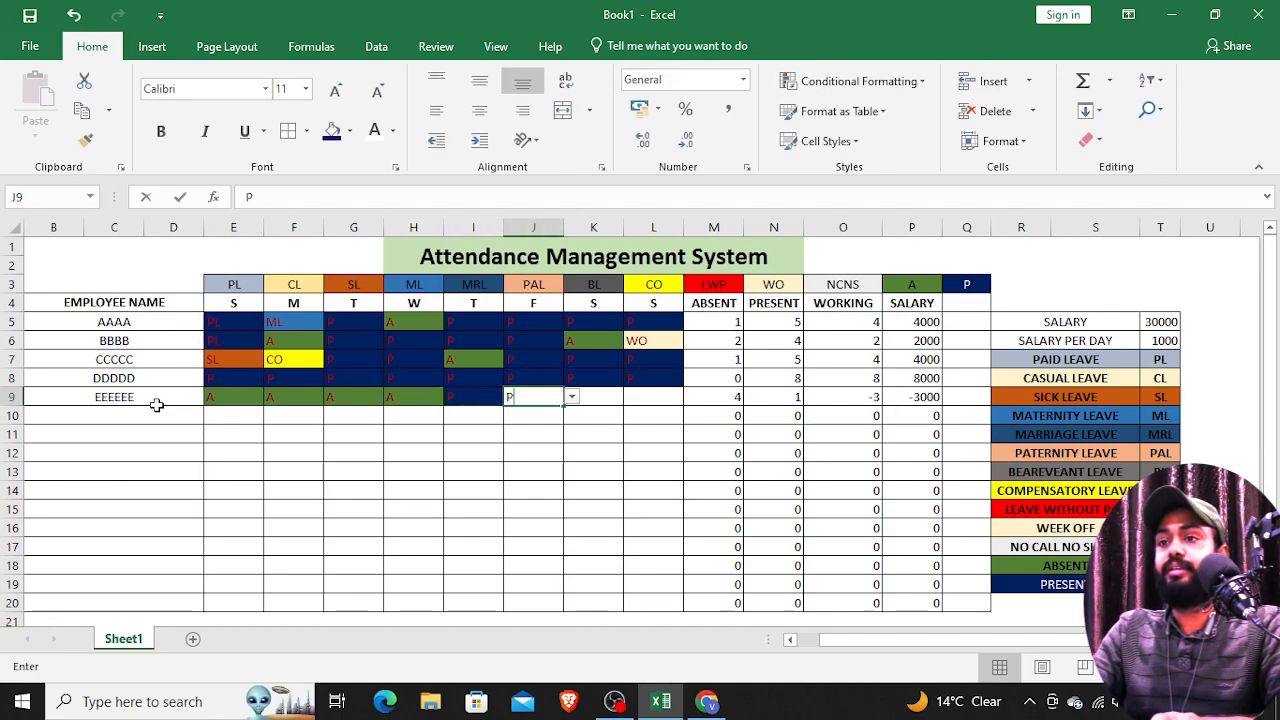
key(Tab)
text(P)
key(Tab)
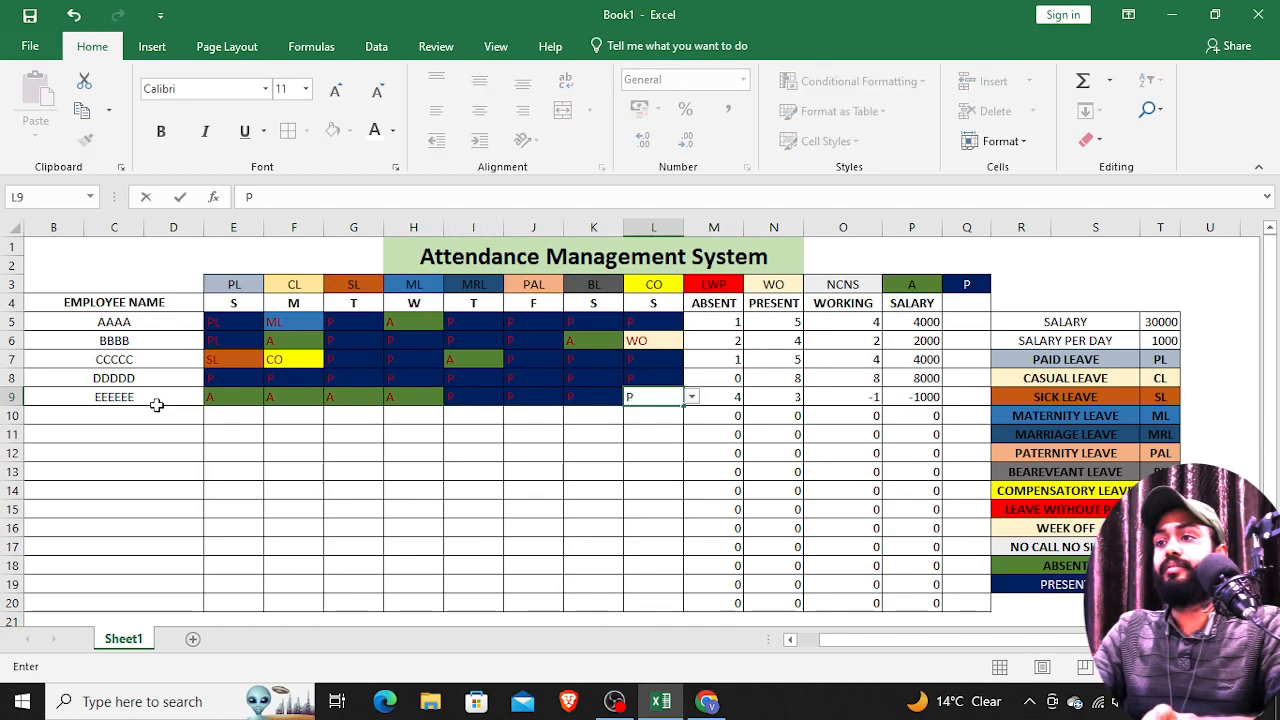
text(P)
key(Tab)
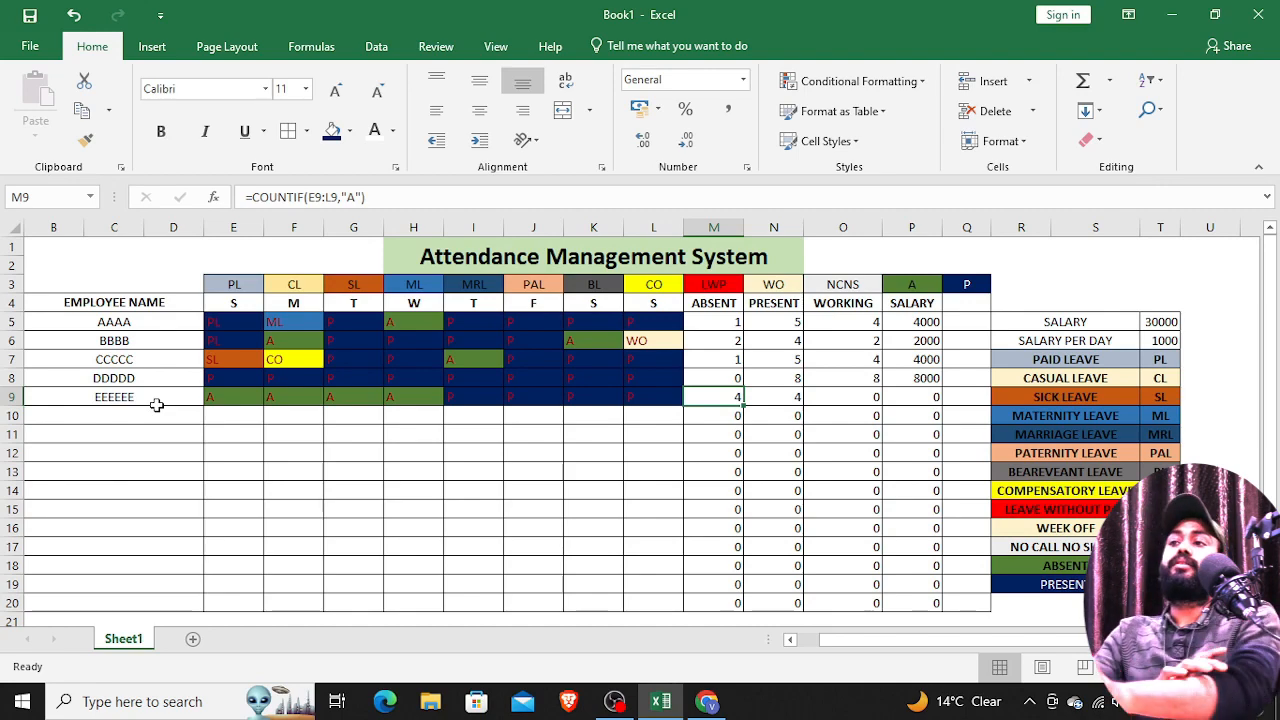